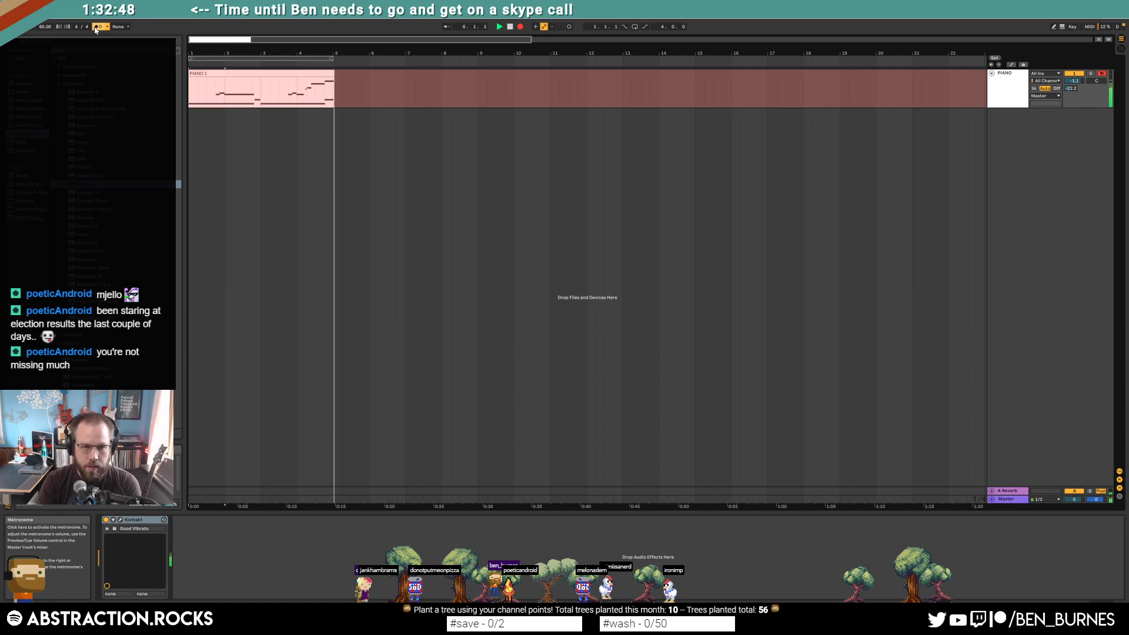
Step: Stop the running take and record a second piano part from bar 5 to about bar 17 on the PIANO track
key(space)
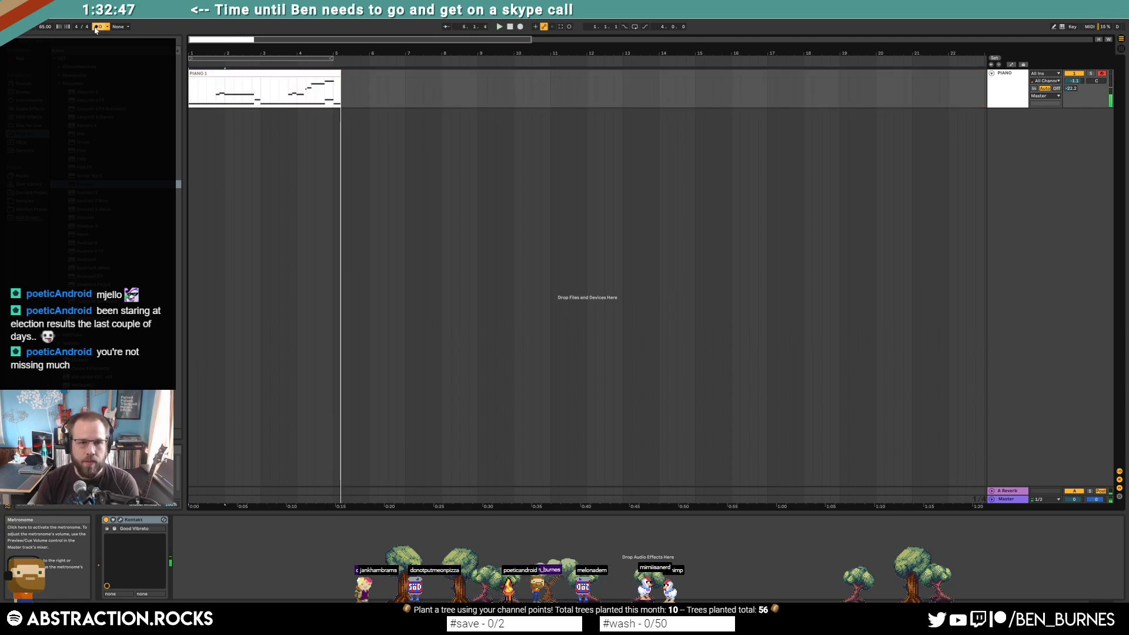
click(340, 92)
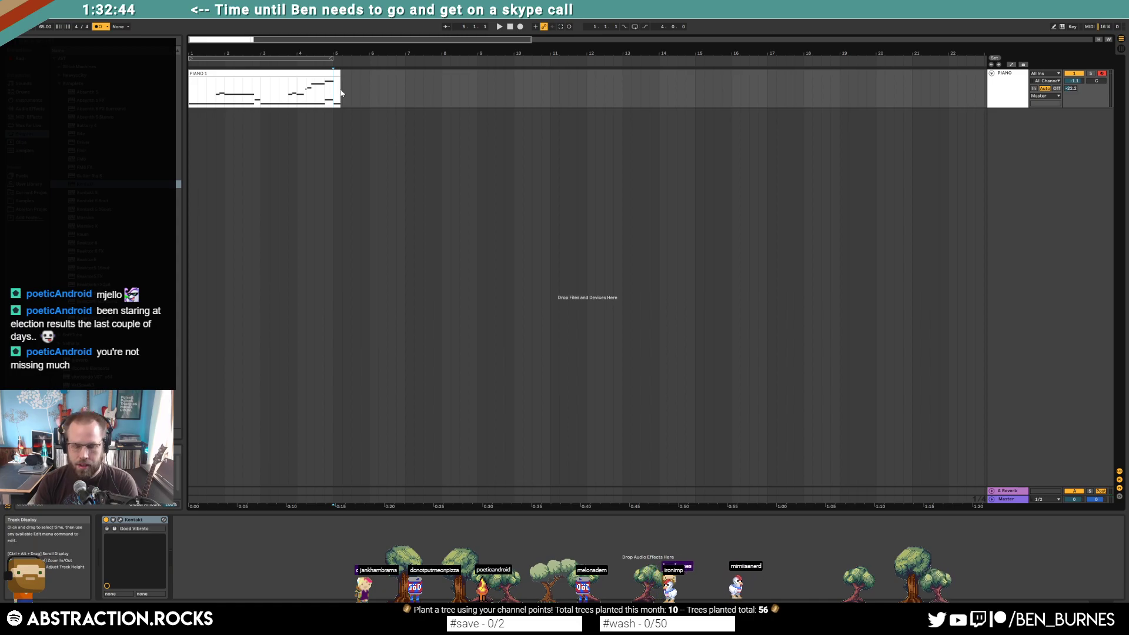
key(F9)
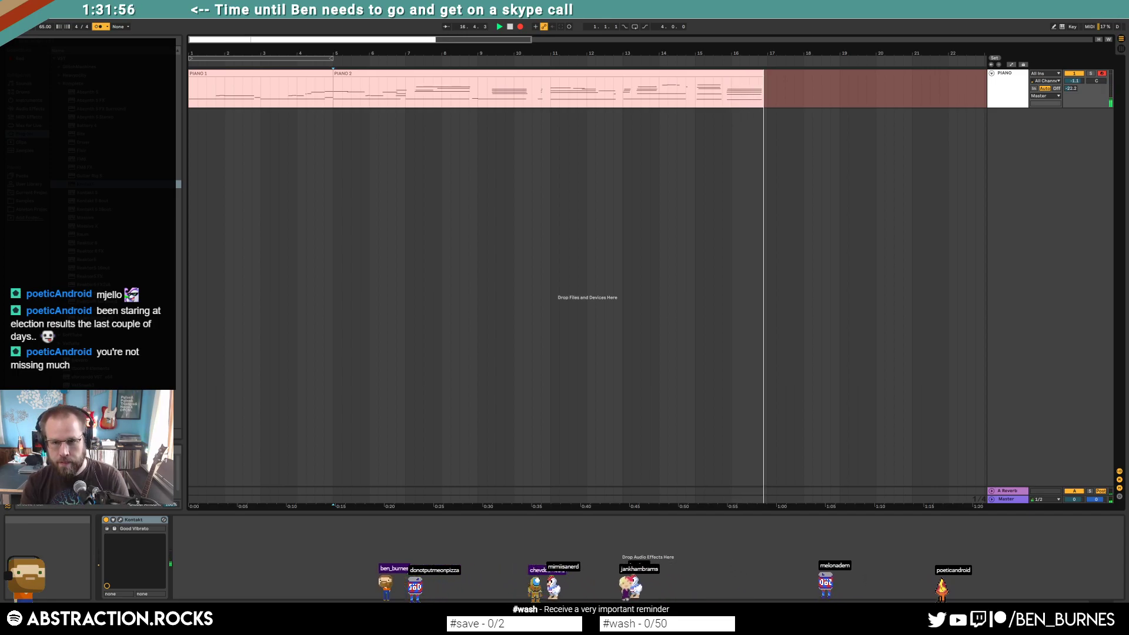
key(space)
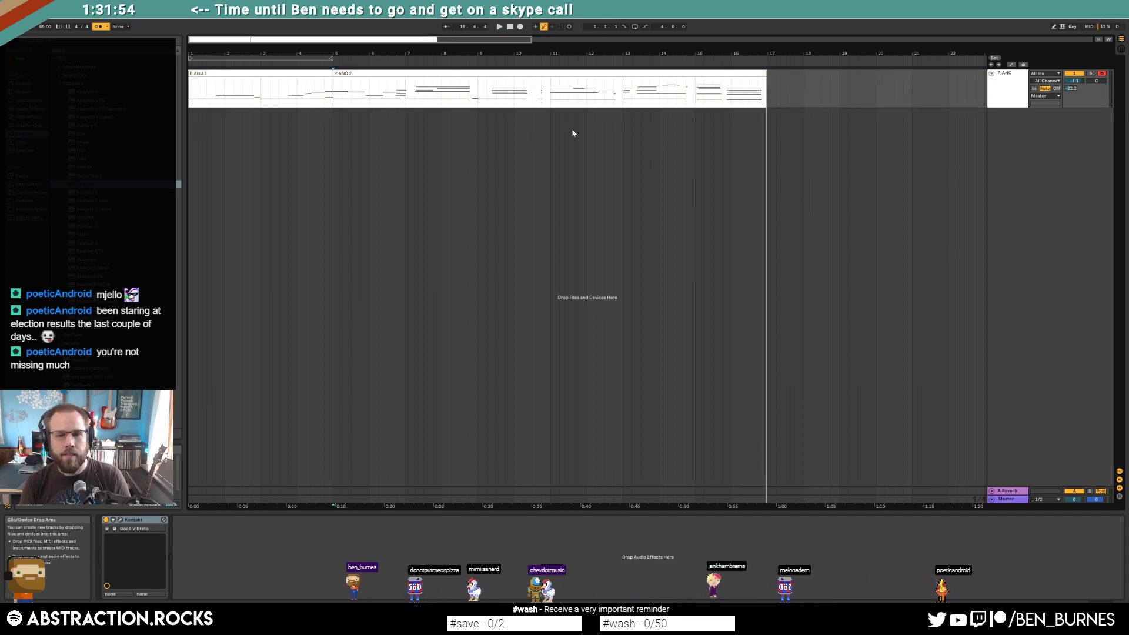
Step: Consolidate the two recorded piano clips into one clip spanning bars 1 to 17
double_click(555, 93)
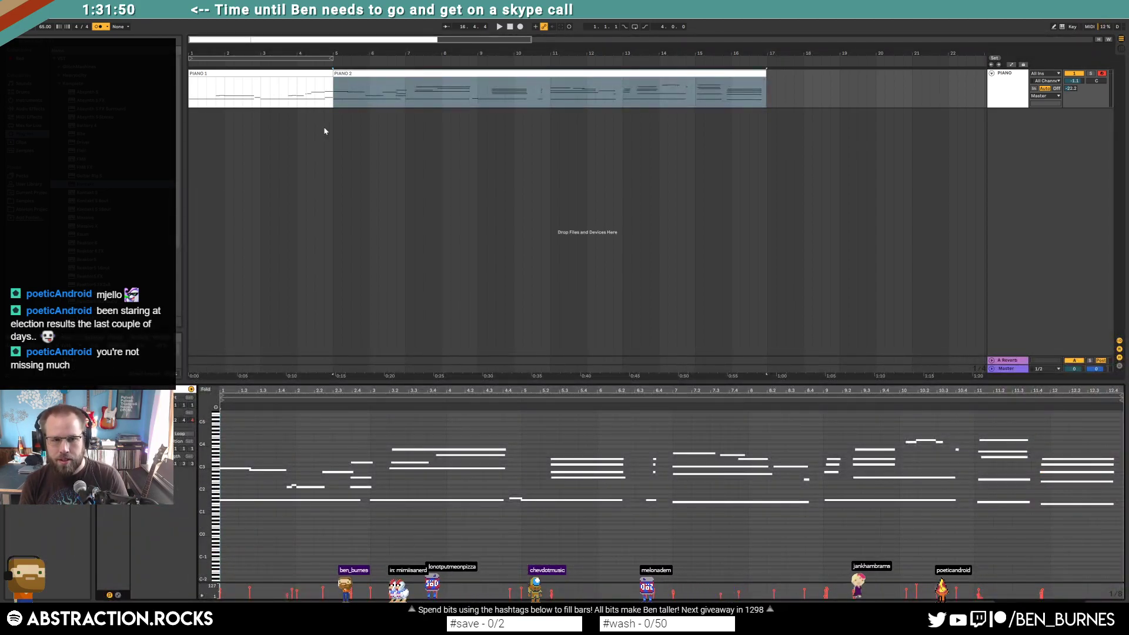
key(ctrl+a)
key(ctrl+j)
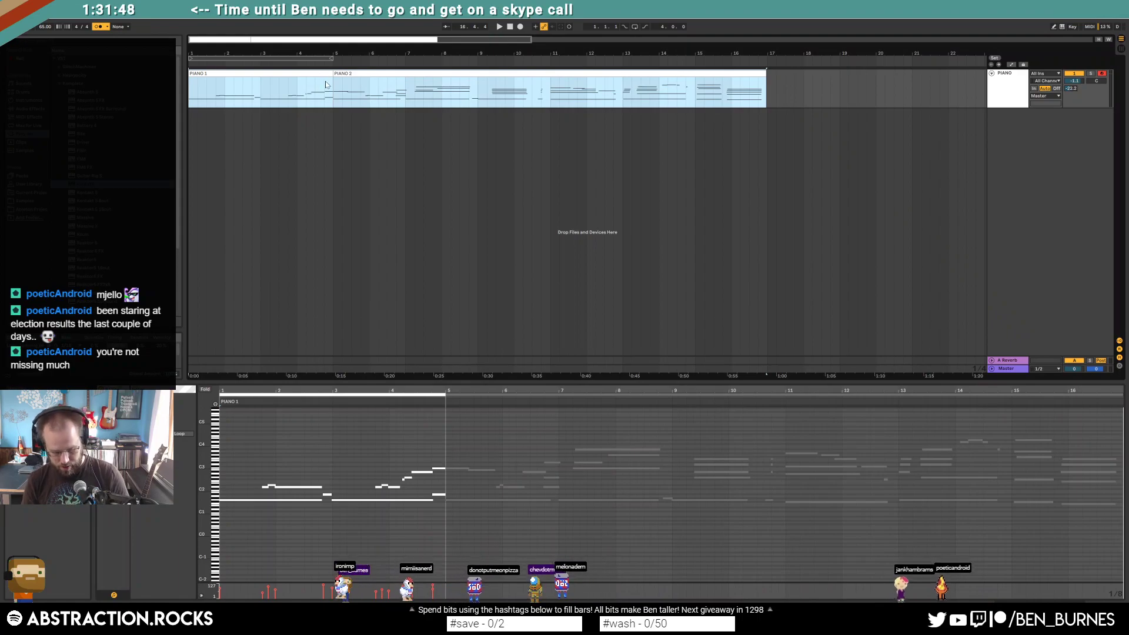
Step: Adjust the velocities of the lower chord notes in bars 7 and 9 and of one inner chord note in bar 15
drag(575, 458, 583, 505)
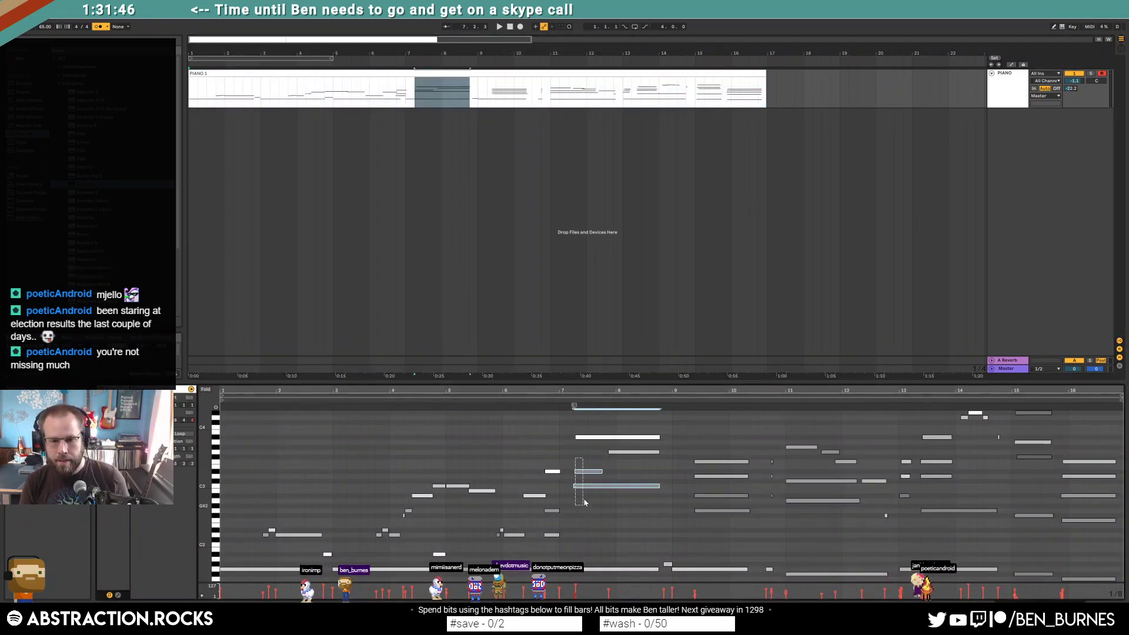
click(594, 531)
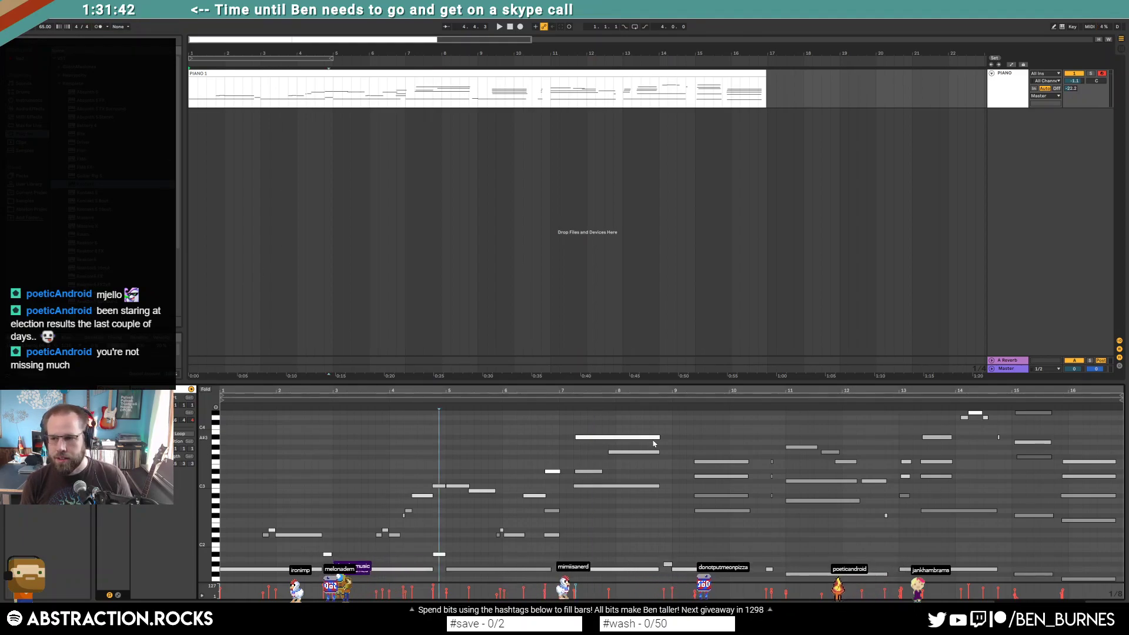
click(707, 496)
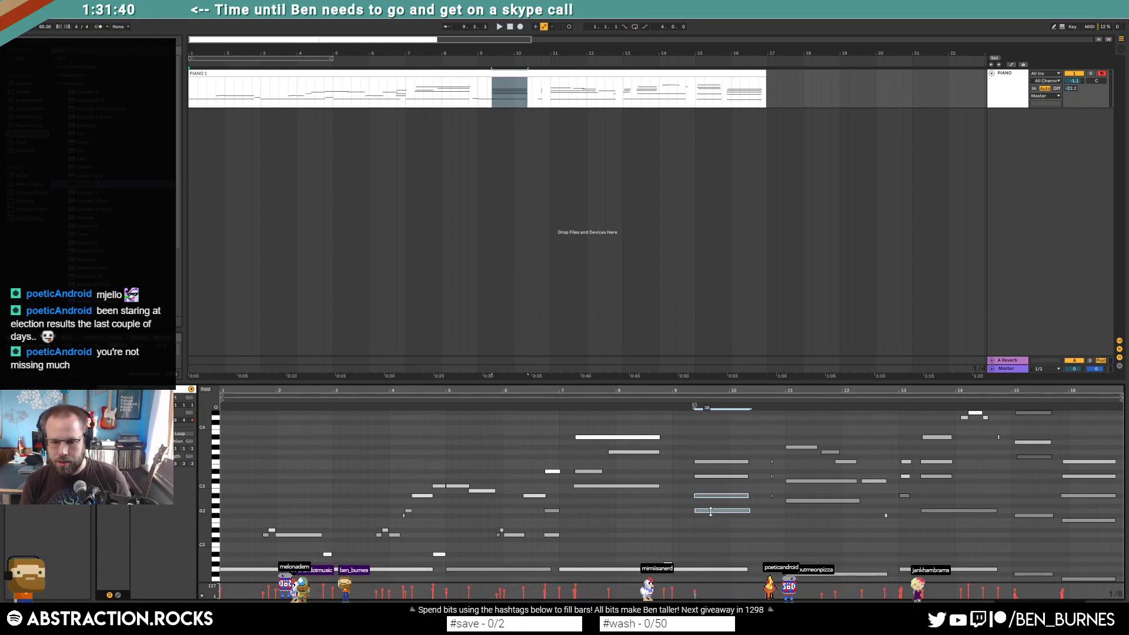
click(715, 535)
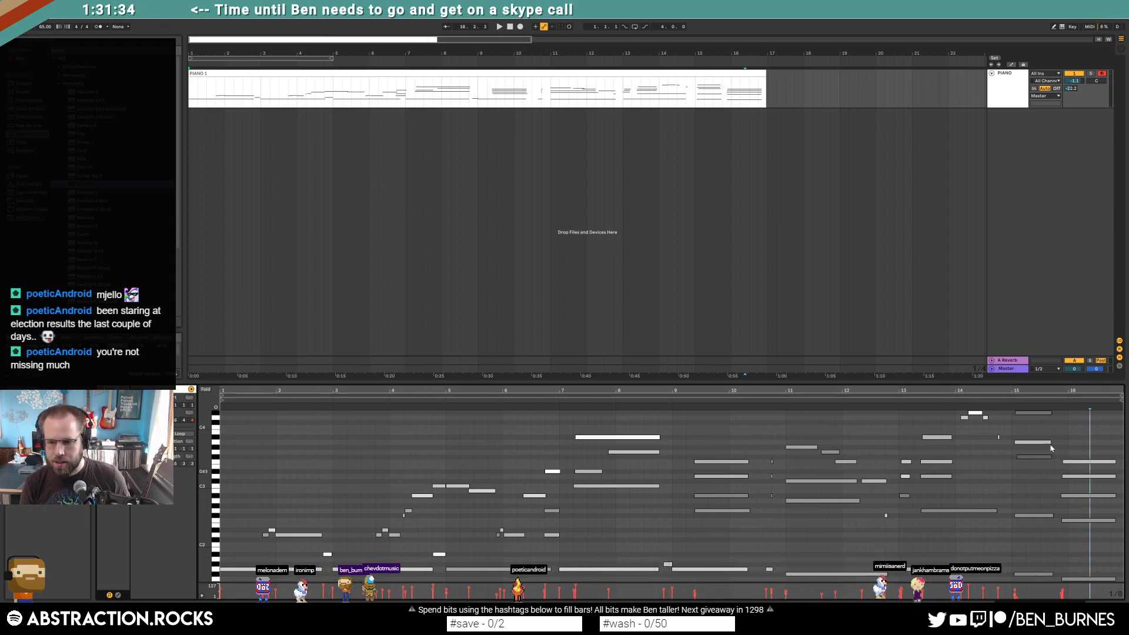
click(1033, 456)
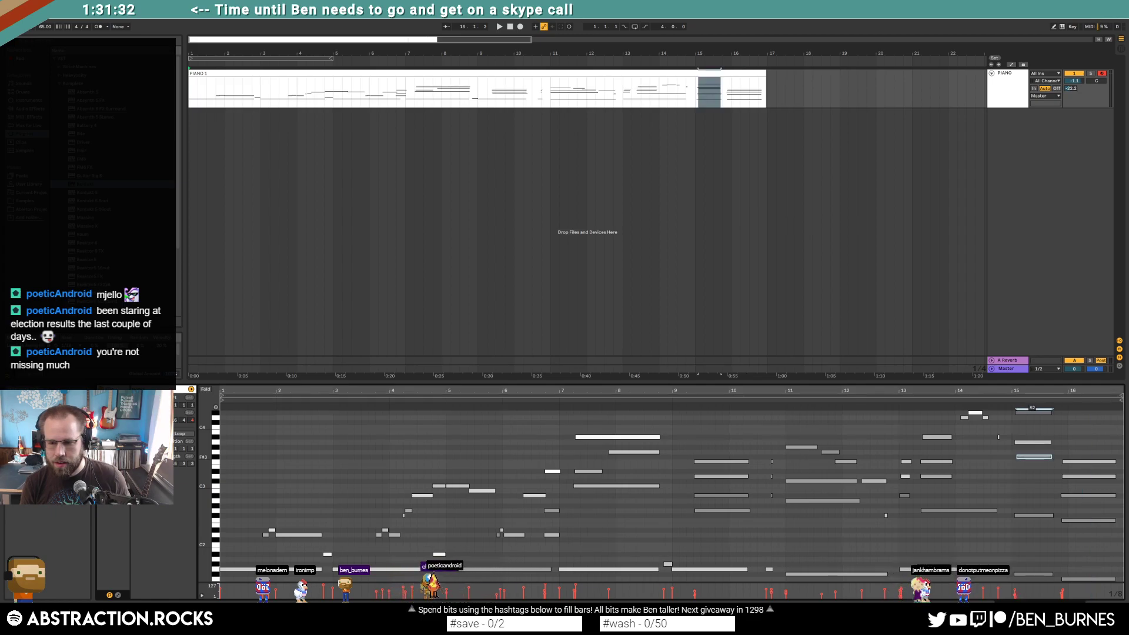
Step: Lower two inner notes of the final chord by two semitones and one semitone, and add a short bass pickup note at the end of bar 16
drag(1098, 387, 1088, 439)
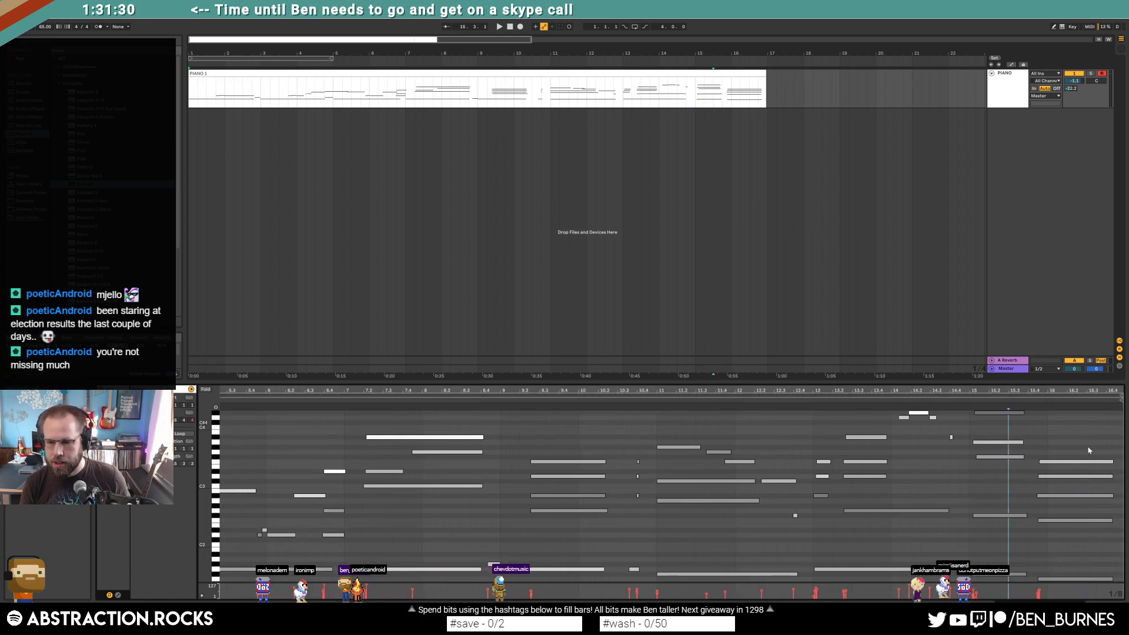
scroll(1063, 513, down, 2)
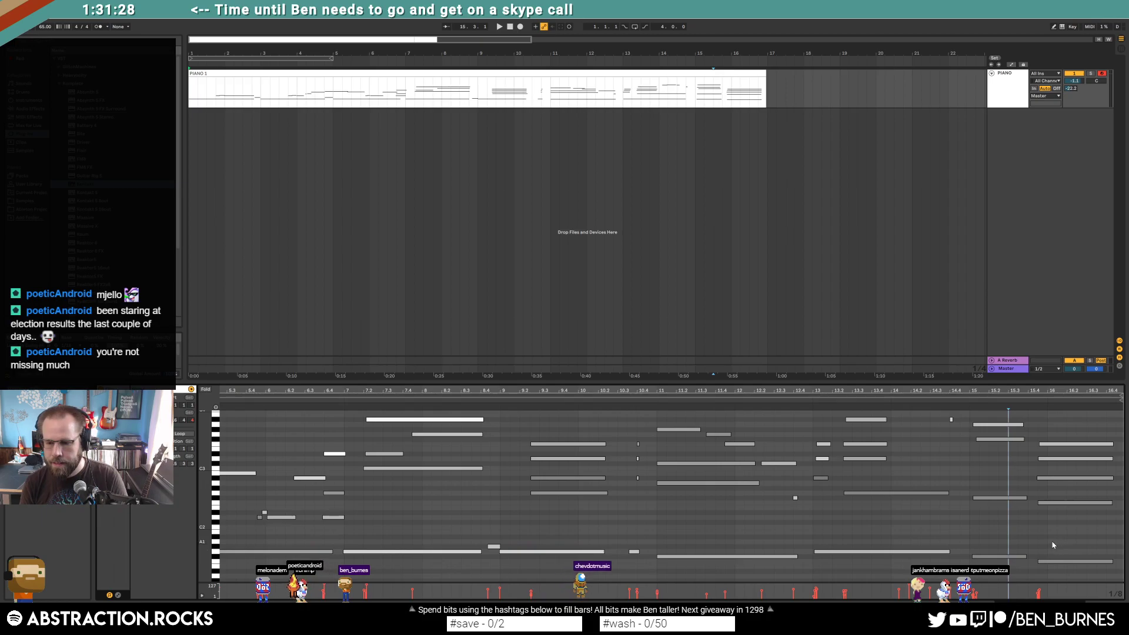
click(1064, 478)
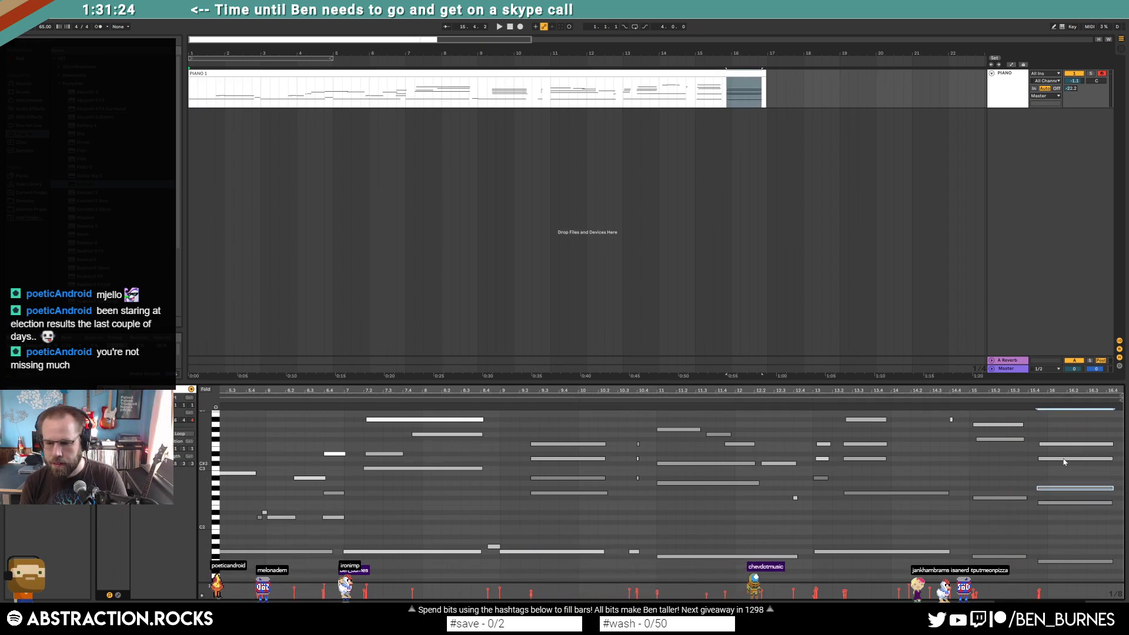
click(1061, 457)
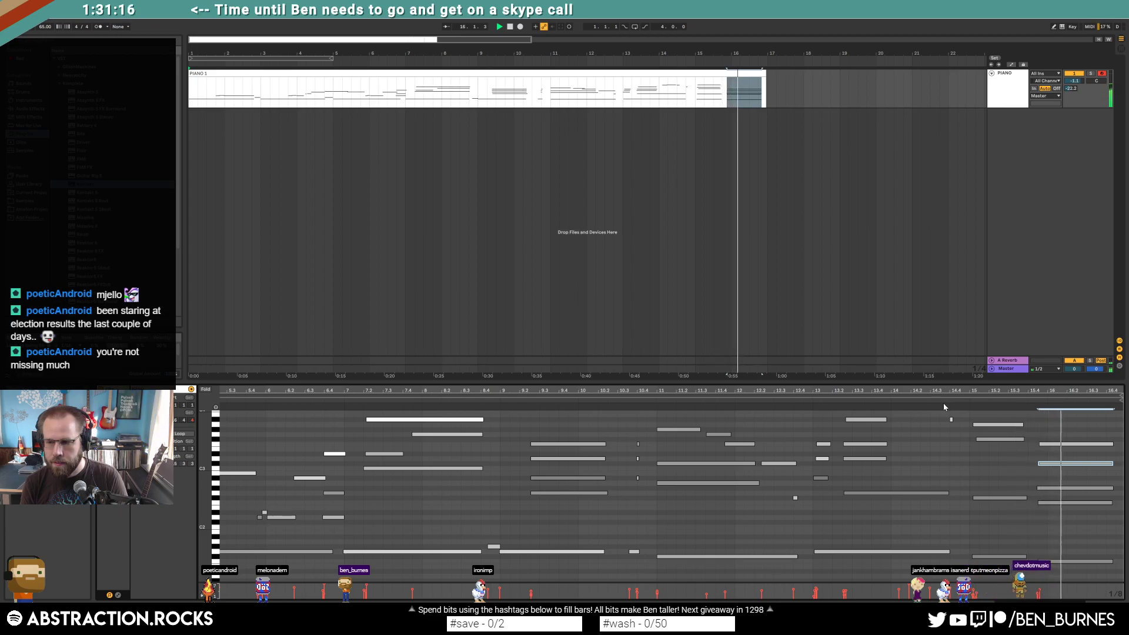
click(1108, 548)
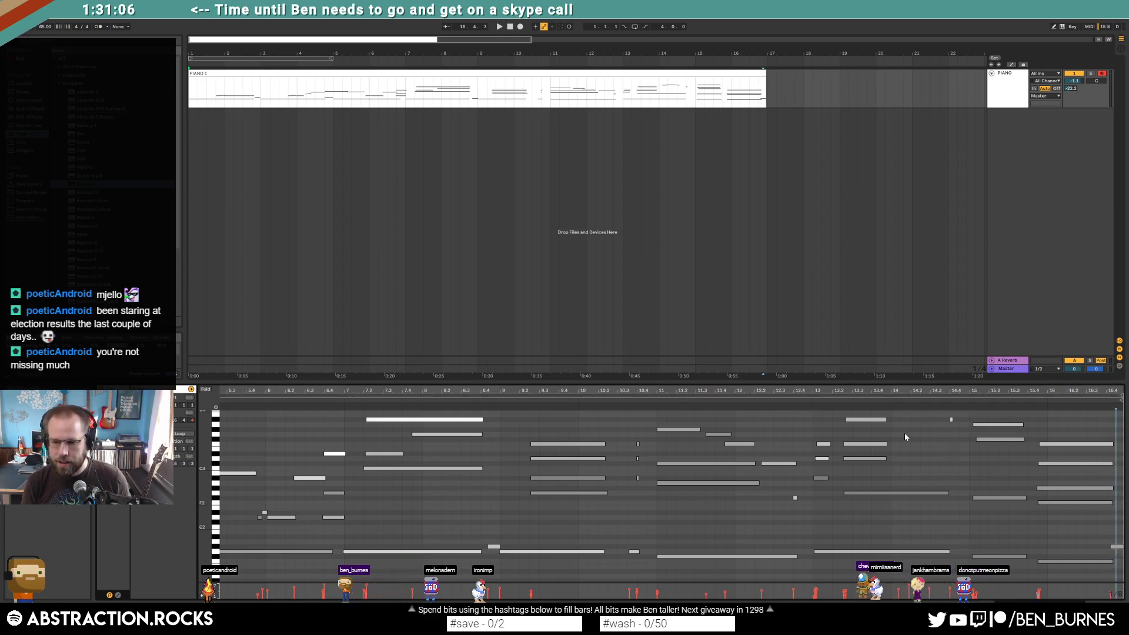
click(485, 399)
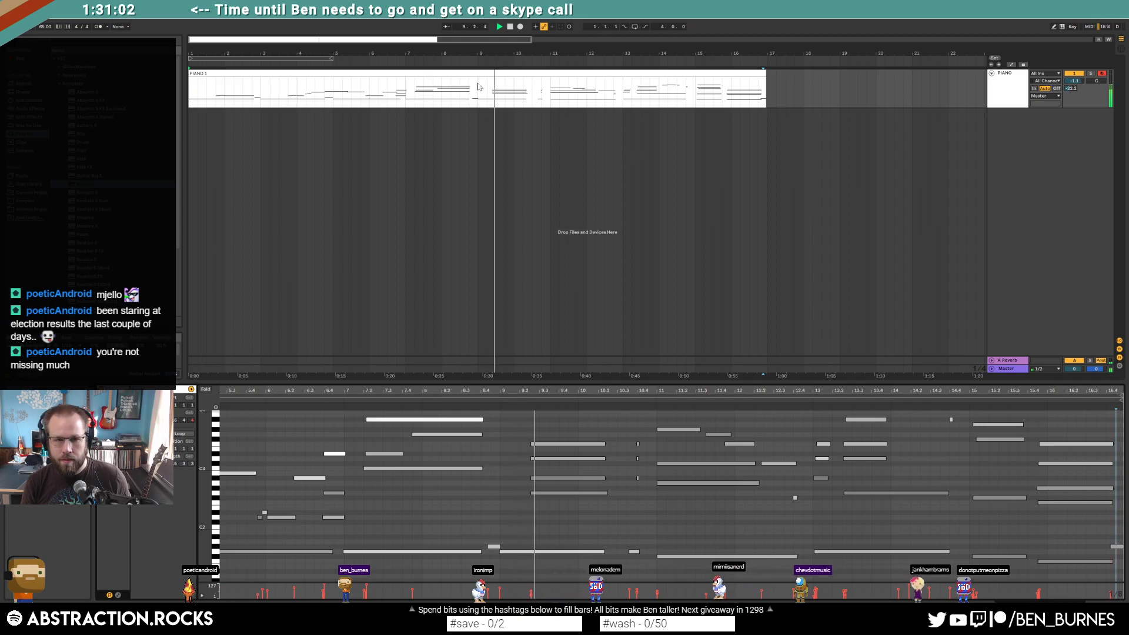
Step: Duplicate bars 9 to 17 of the piano clip directly after it and loop the arrangement over bars 9 to 17
drag(478, 89, 765, 91)
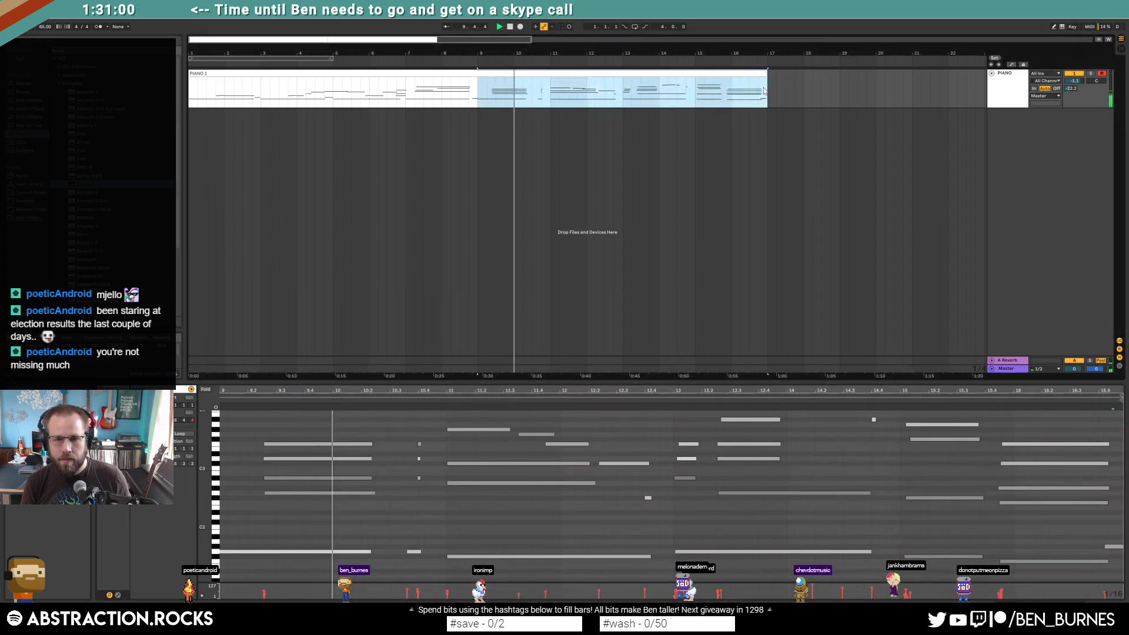
key(ctrl+d)
click(536, 73)
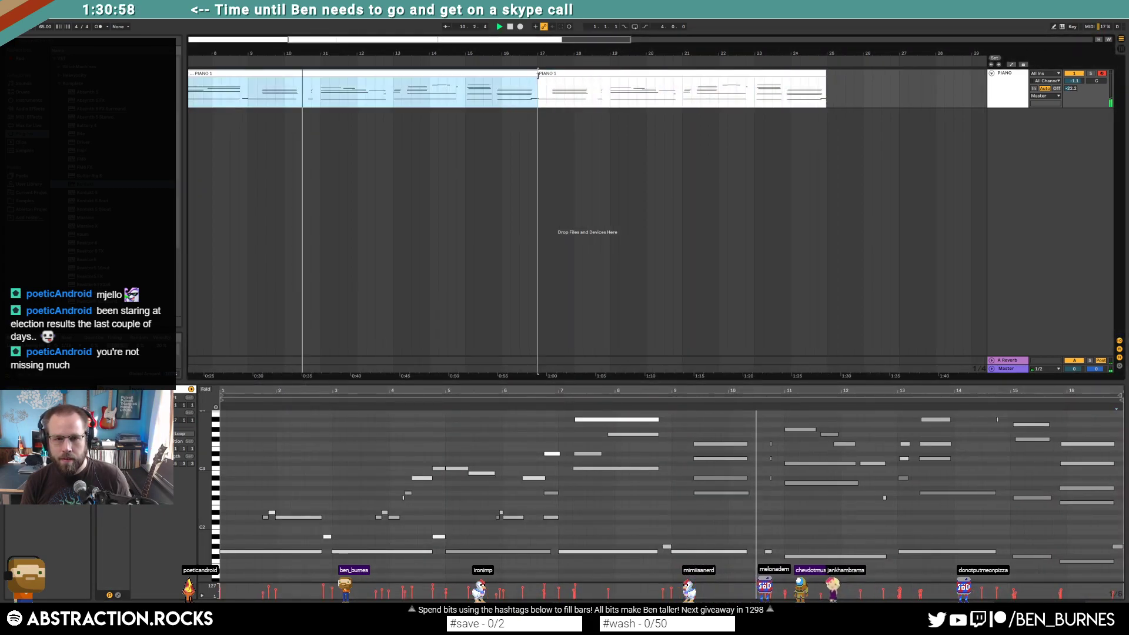
drag(537, 90, 248, 105)
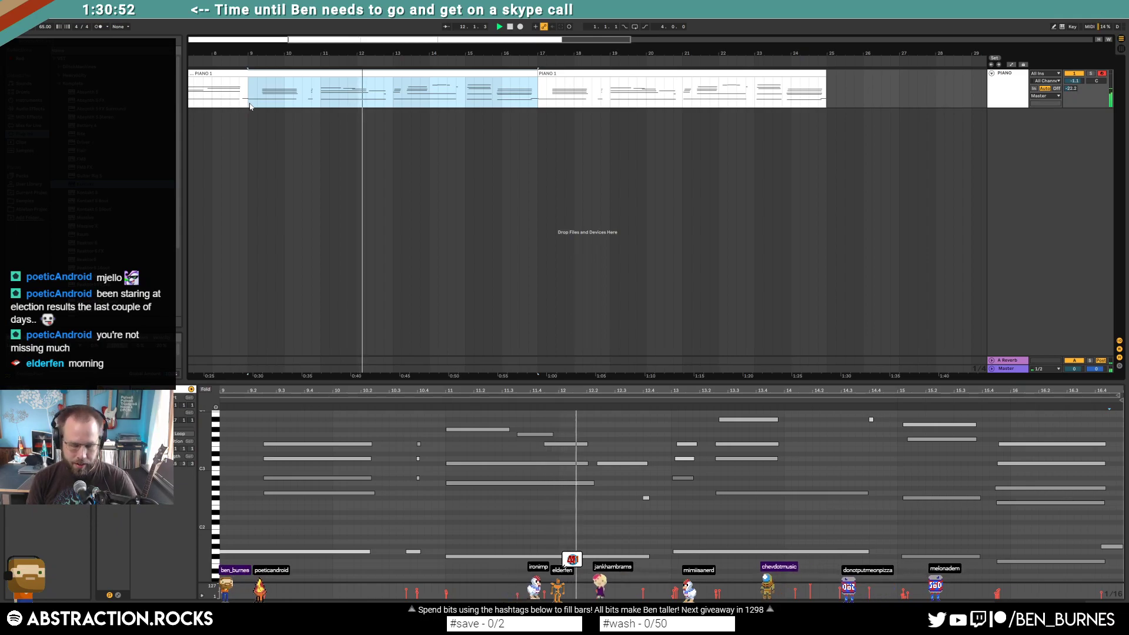
key(ctrl+l)
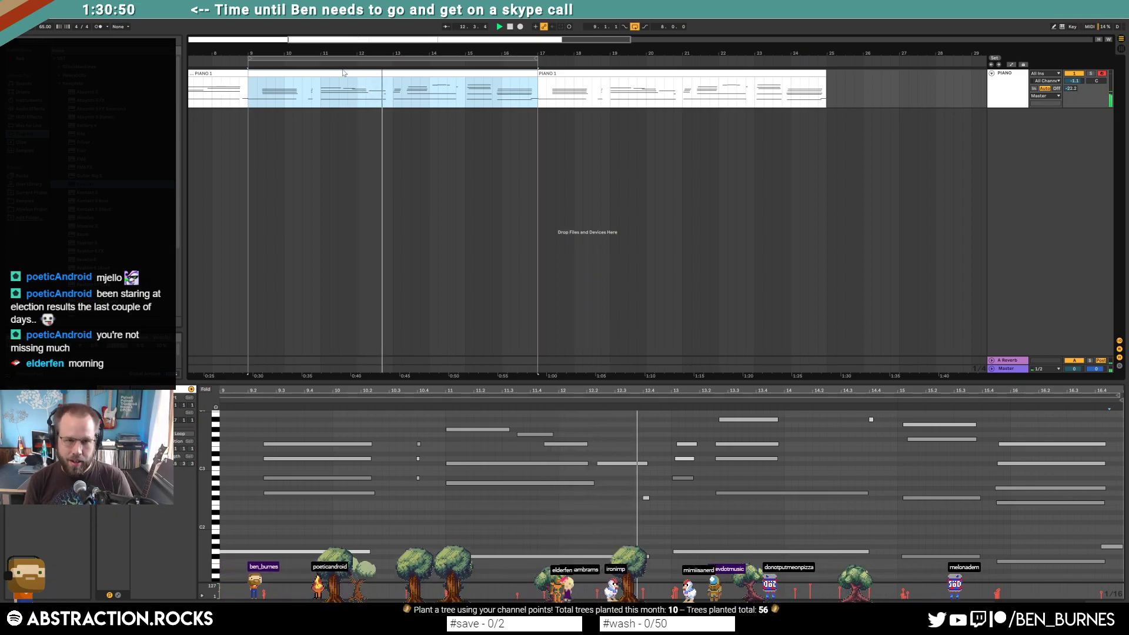
Step: Turn on looping for the first piano clip across bars 1 to 17 and extend the duplicate's start slightly ahead of bar 17
click(179, 434)
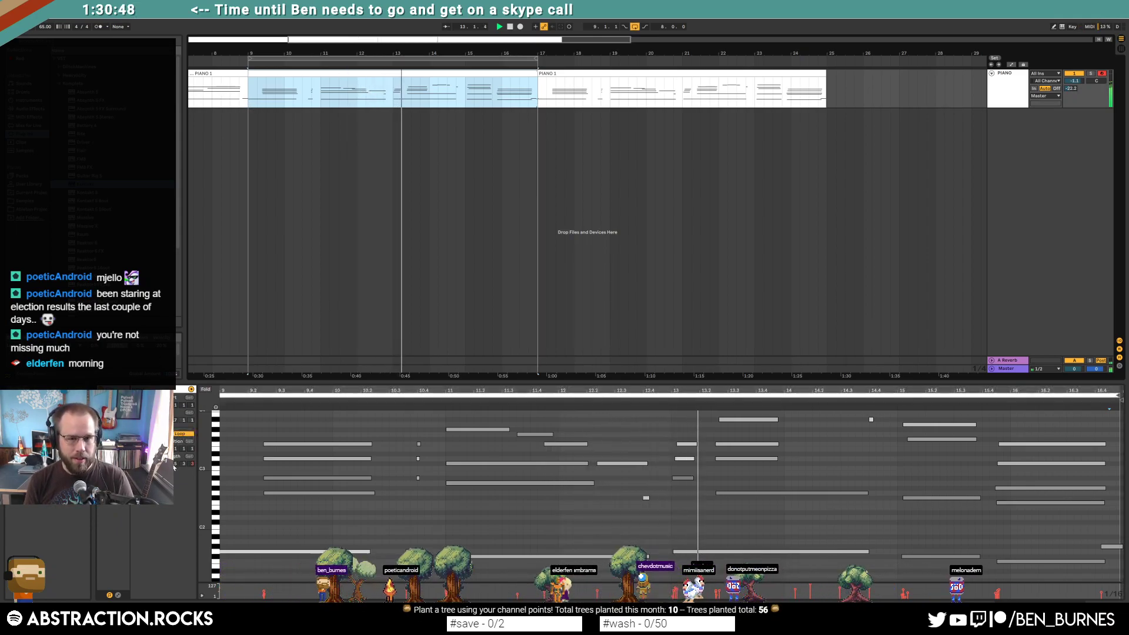
drag(175, 464, 175, 446)
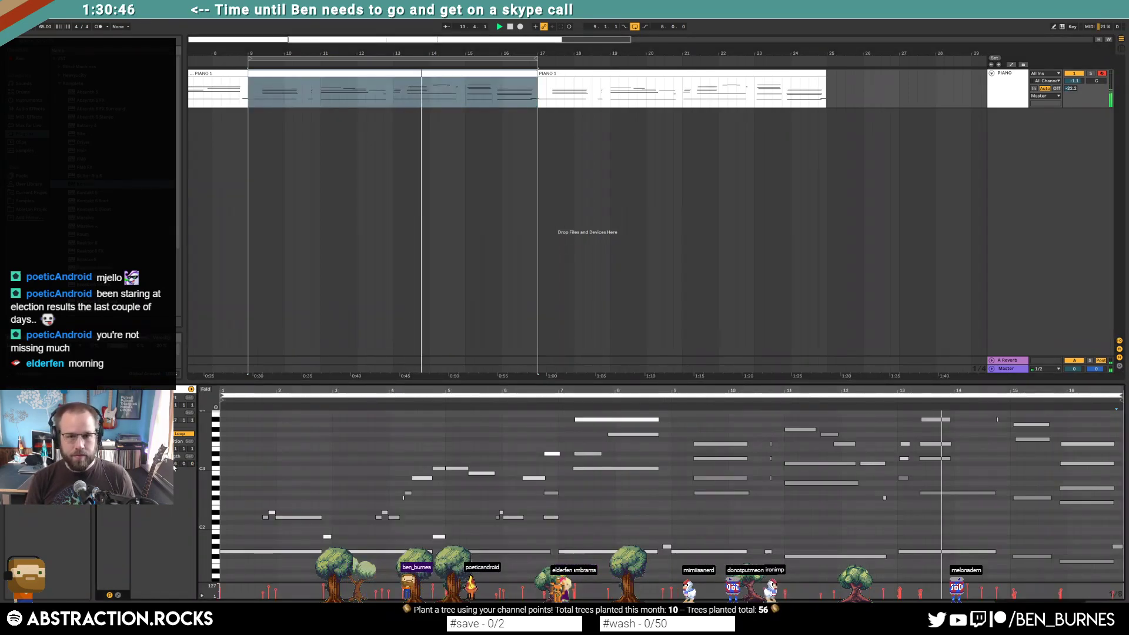
drag(542, 76, 538, 110)
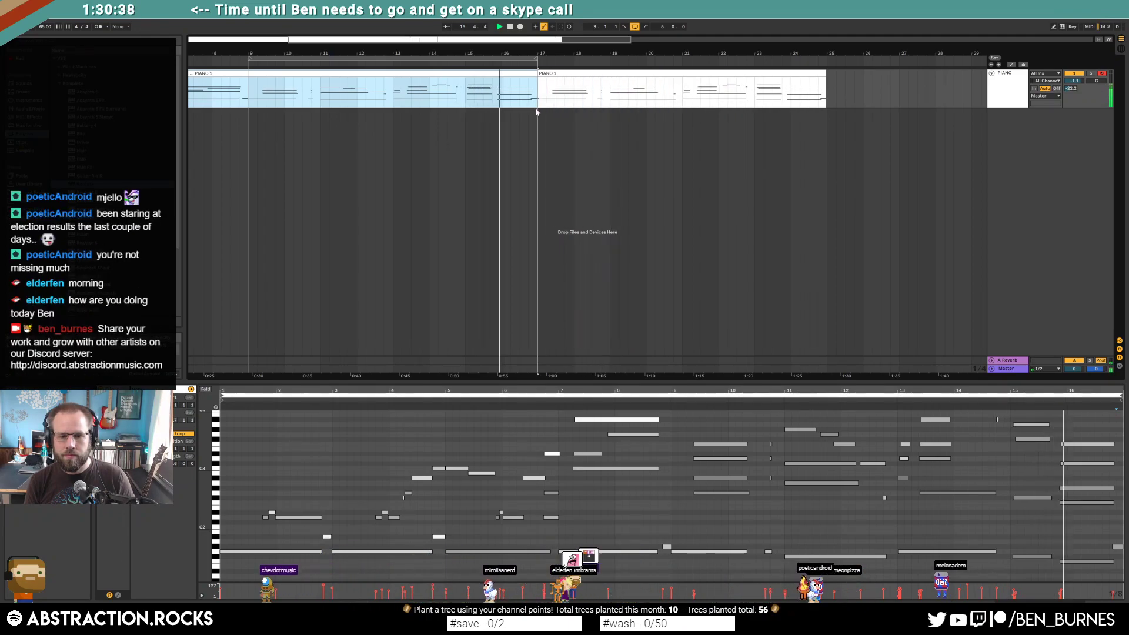
Step: Try to move the first piano clip's start marker to bar 9, and undo the change
mouse_move(221, 405)
mouse_down()
mouse_move(594, 408)
mouse_move(222, 405)
mouse_up()
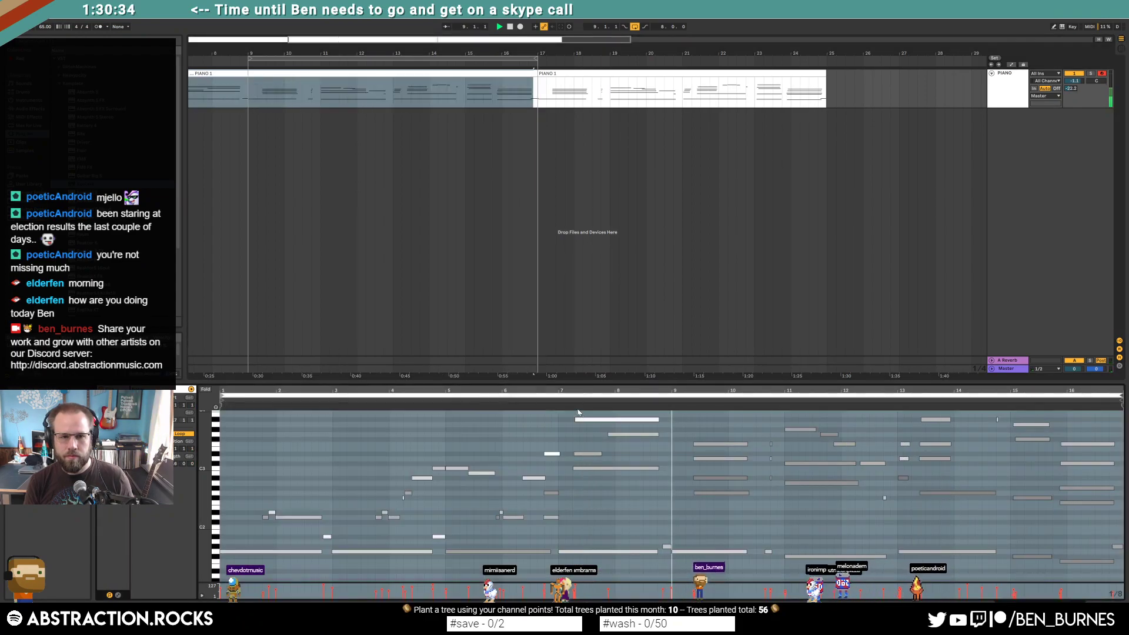
scroll(487, 364, down, 3)
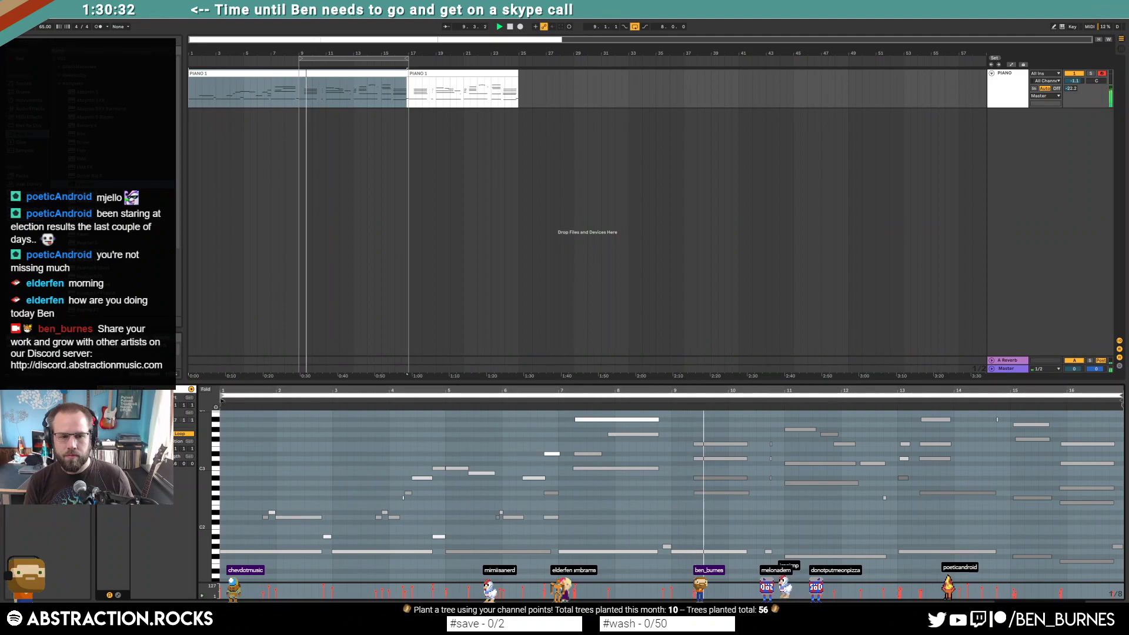
drag(219, 400, 673, 404)
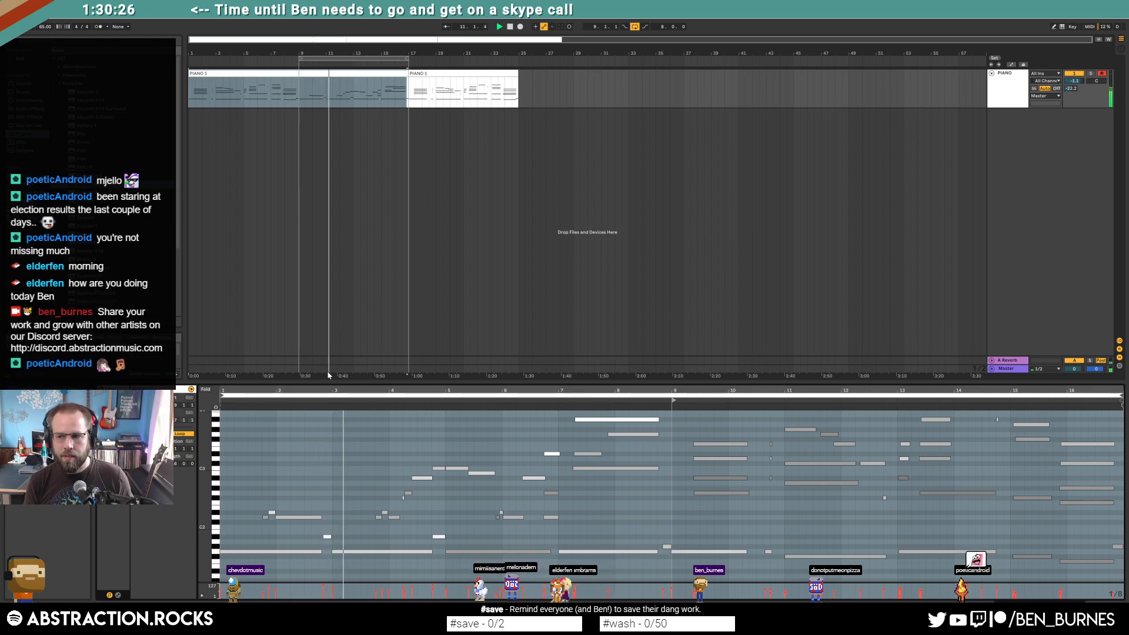
key(ctrl+z)
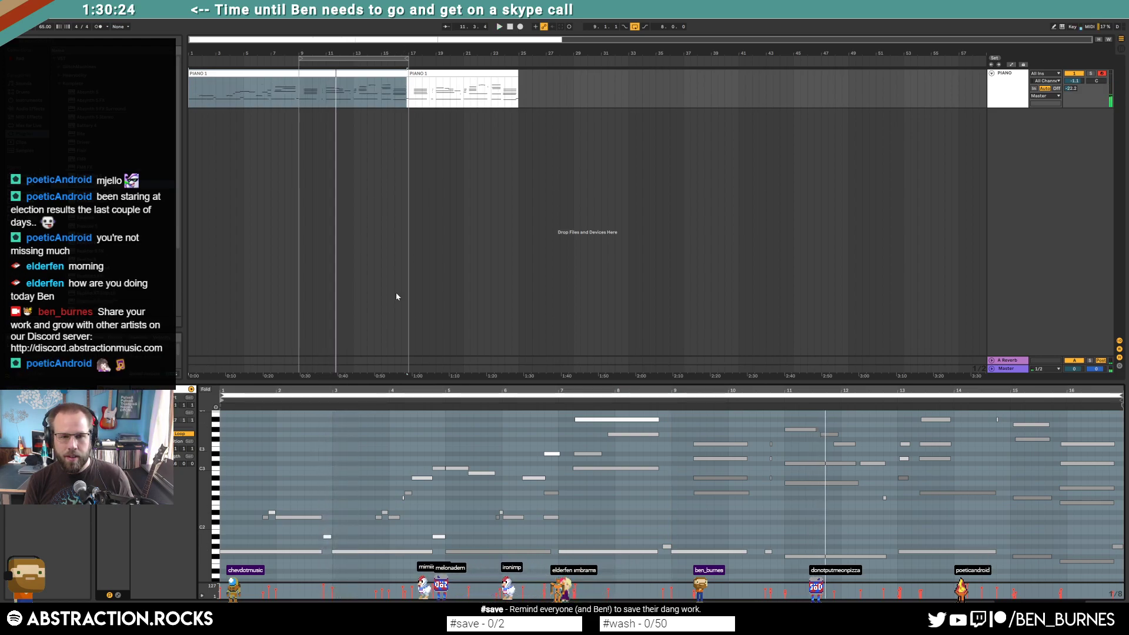
Step: Split bars 9 to 17 into their own piano clip and set that clip's loop to bars 9 to 17
drag(298, 96, 418, 102)
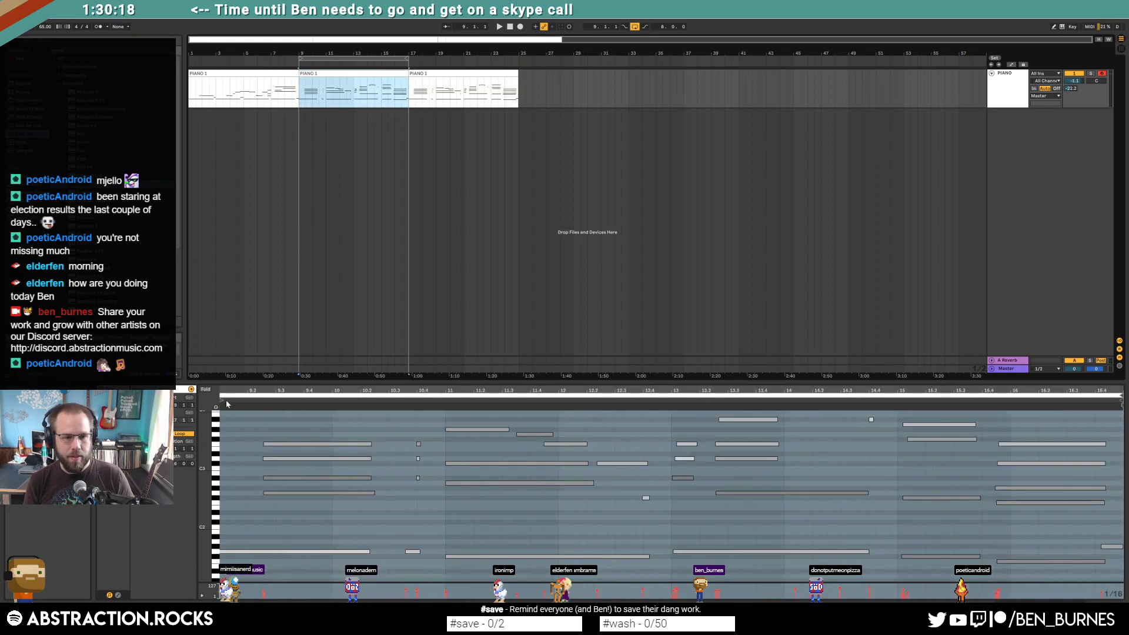
click(174, 467)
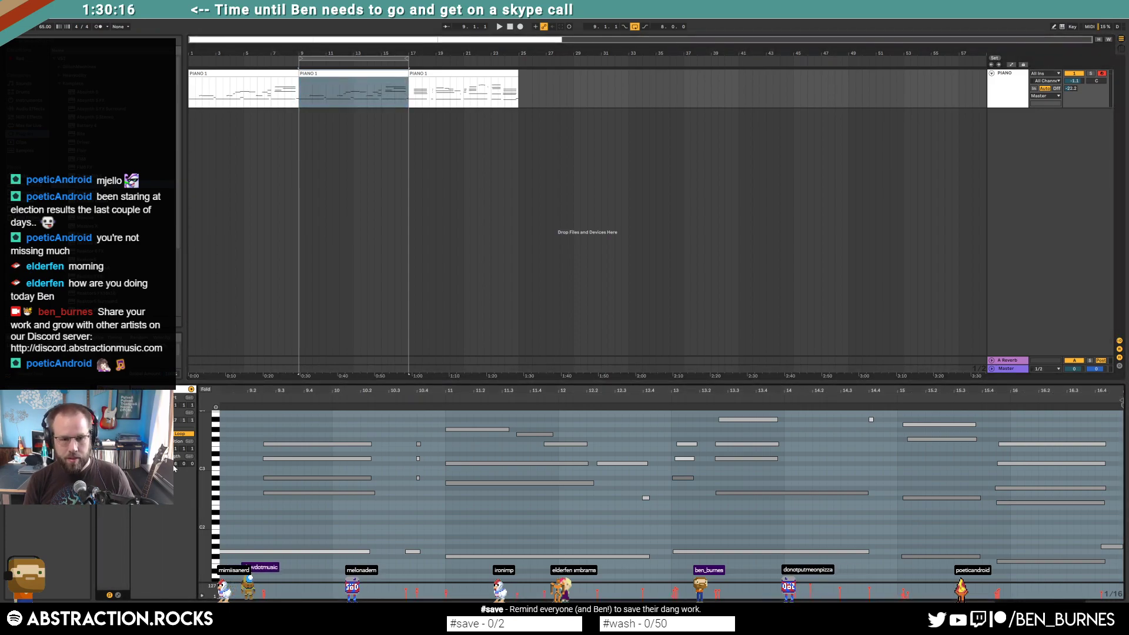
drag(301, 392, 301, 371)
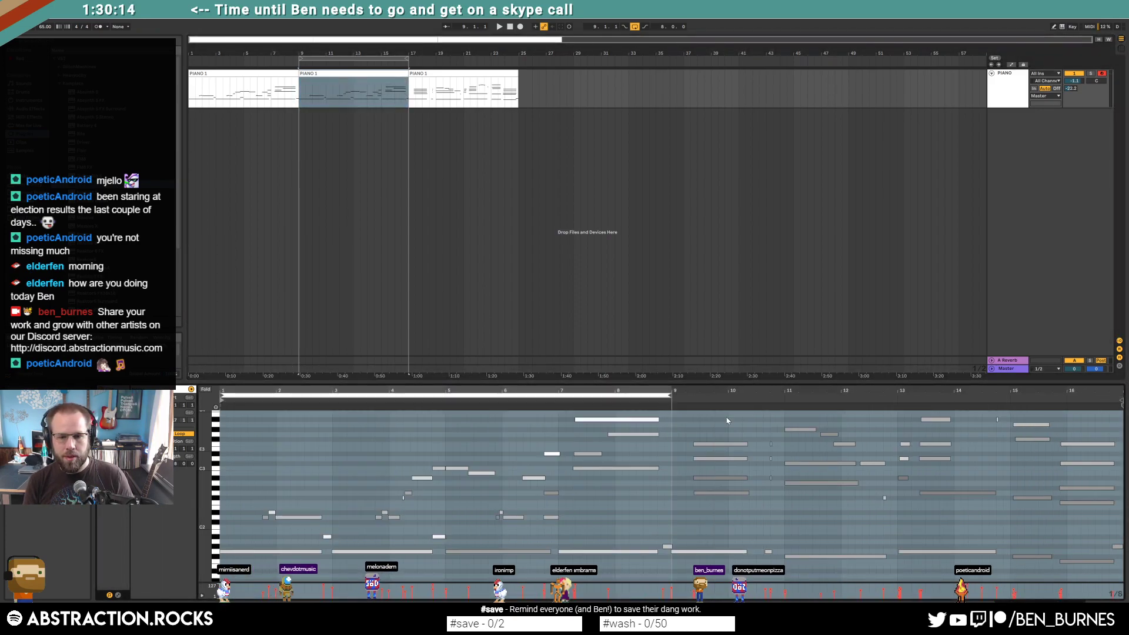
drag(647, 395, 1098, 424)
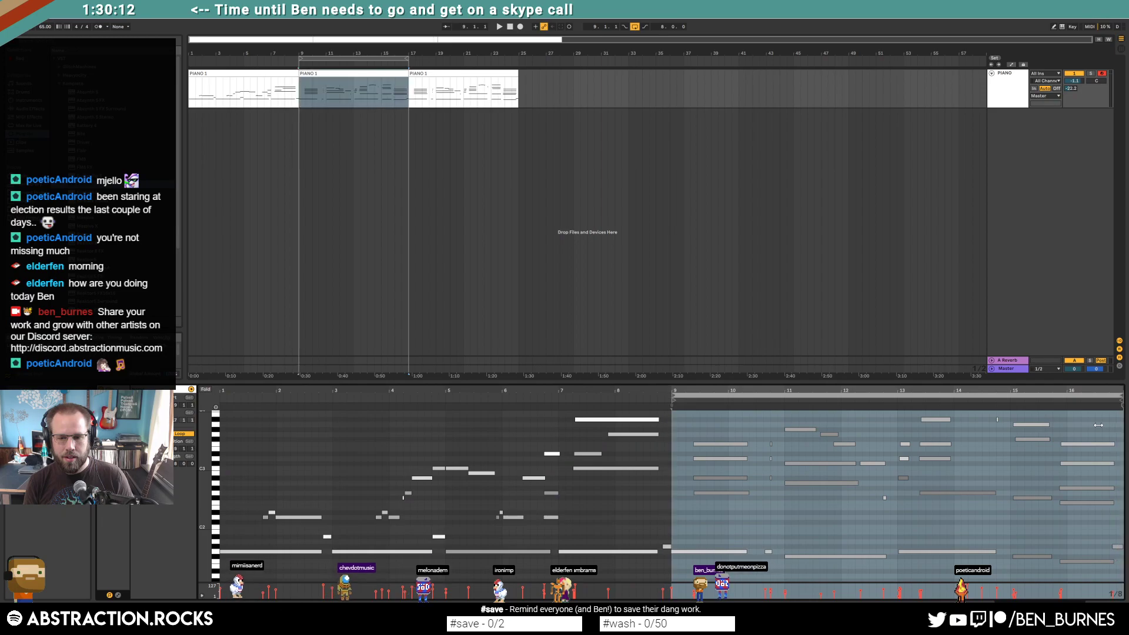
Step: Extend the looped piano clip from bar 9 to bar 25, replacing the duplicate, and play the arrangement from the beginning
drag(301, 89, 520, 87)
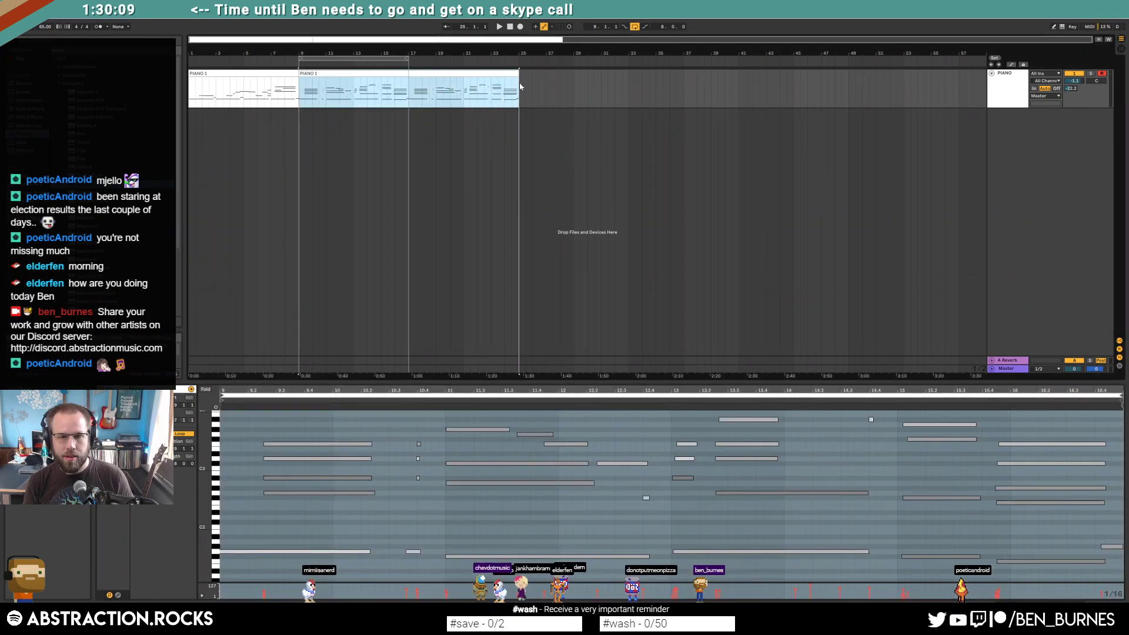
click(500, 27)
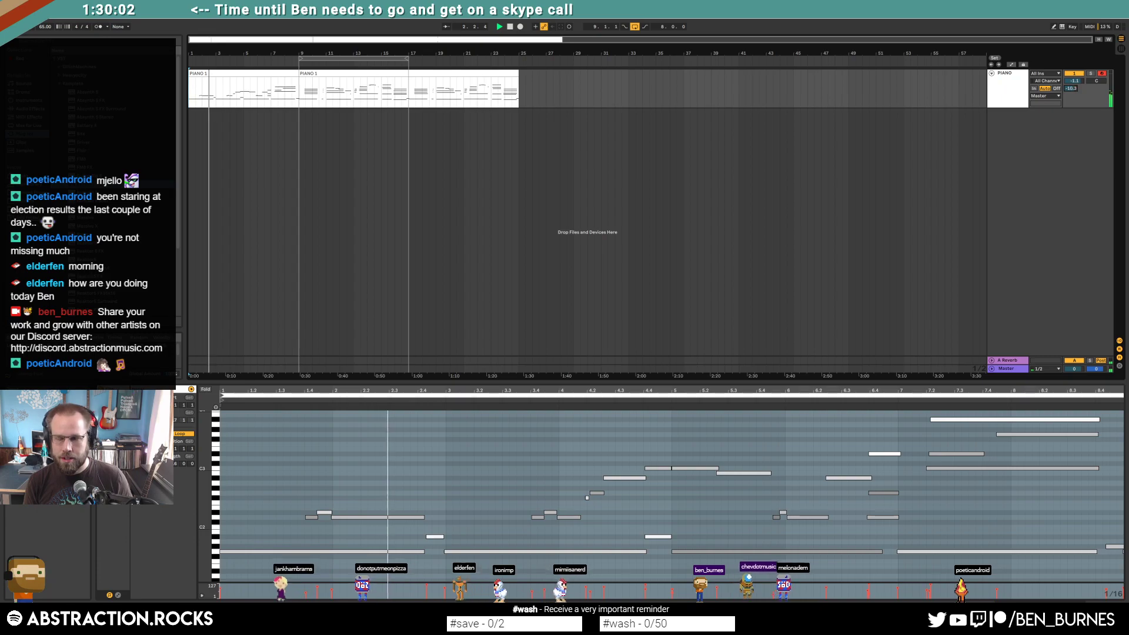
click(560, 80)
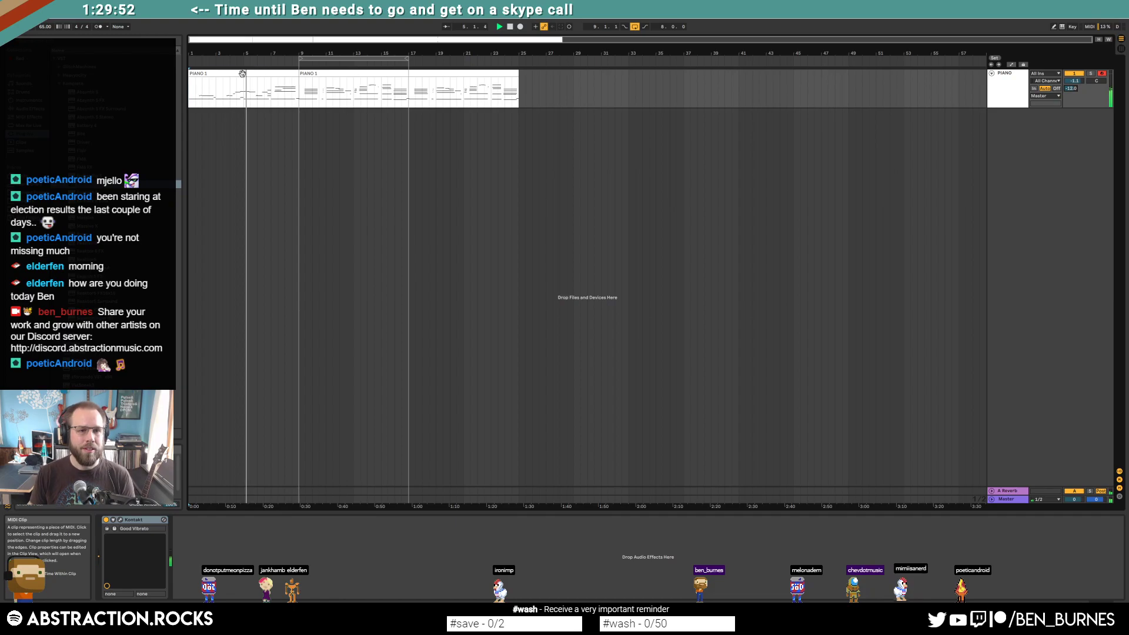
Step: Open the first piano clip's notes and retime the two short notes leading into bar 6 slightly earlier
double_click(294, 88)
click(524, 480)
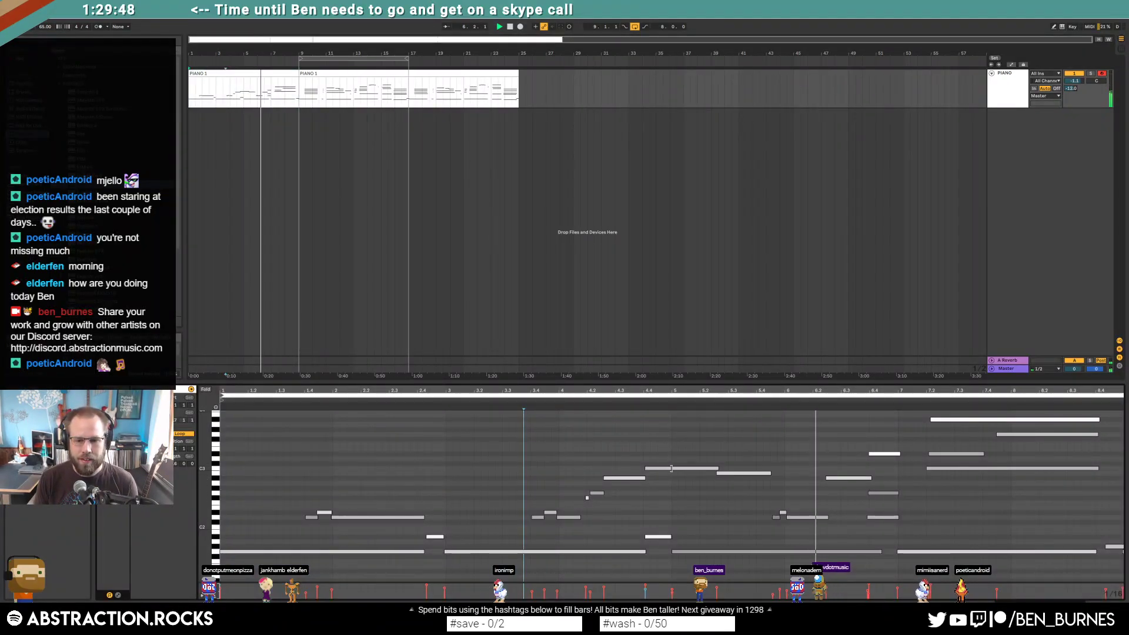
drag(771, 504, 779, 525)
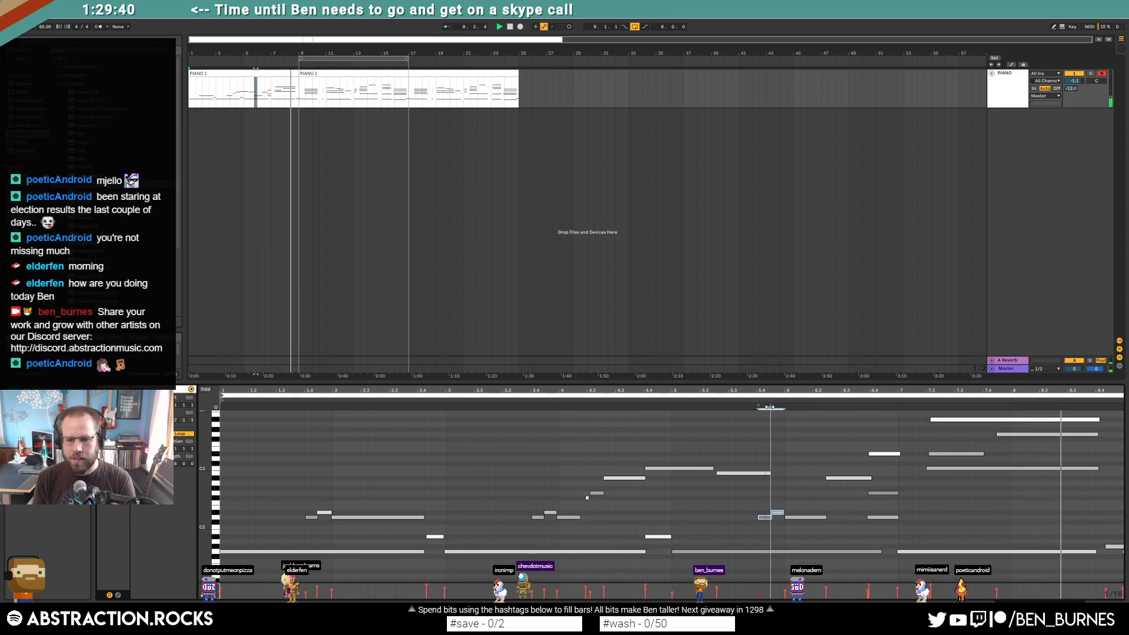
click(734, 518)
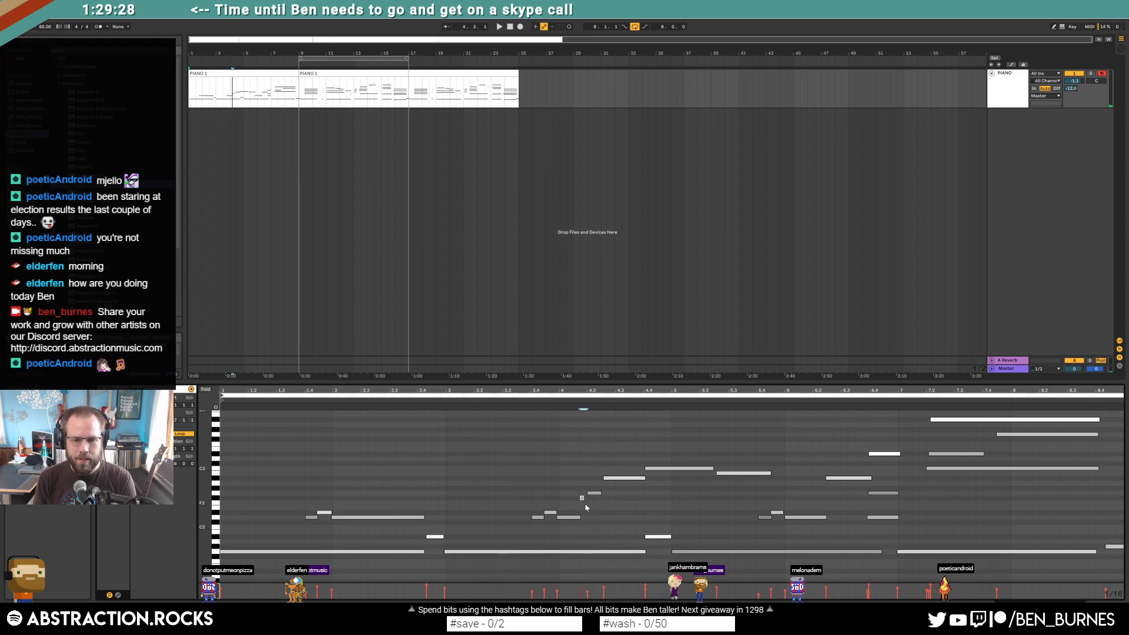
Step: Retime the short grace note near bar 4.2 so it leads directly into the following note, and replay the passage
scroll(584, 505, up, 3)
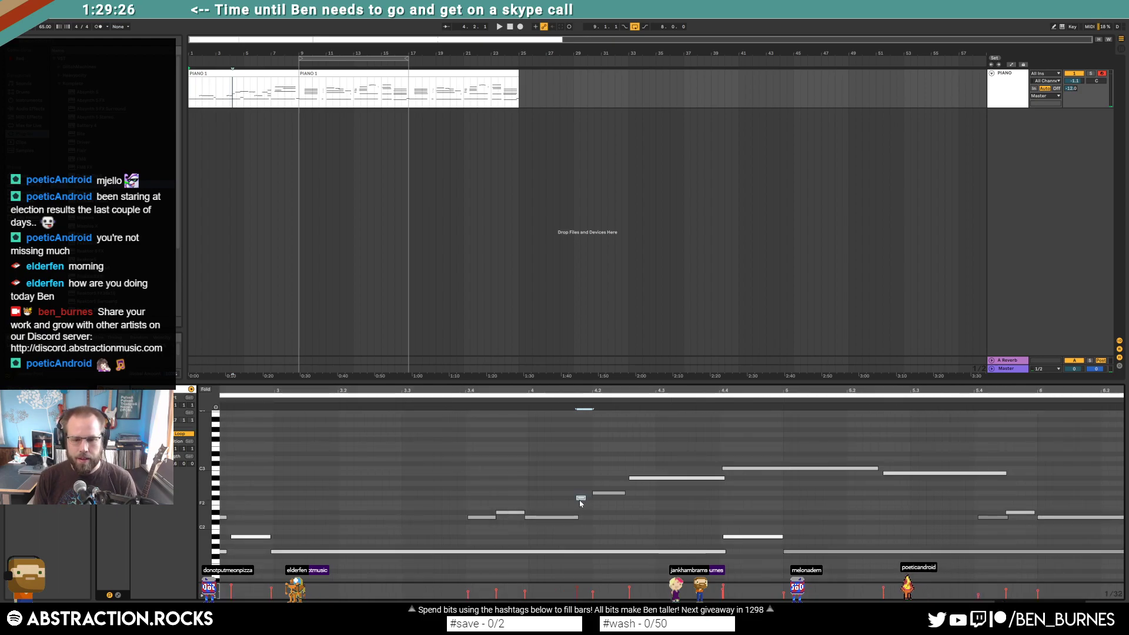
click(599, 493)
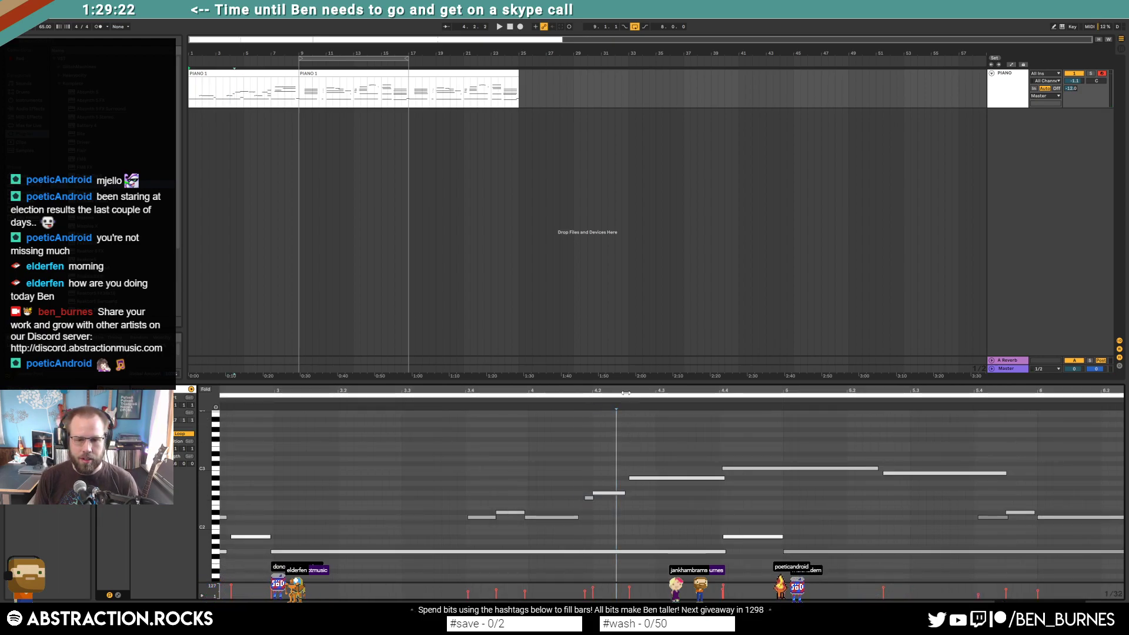
drag(624, 393, 621, 360)
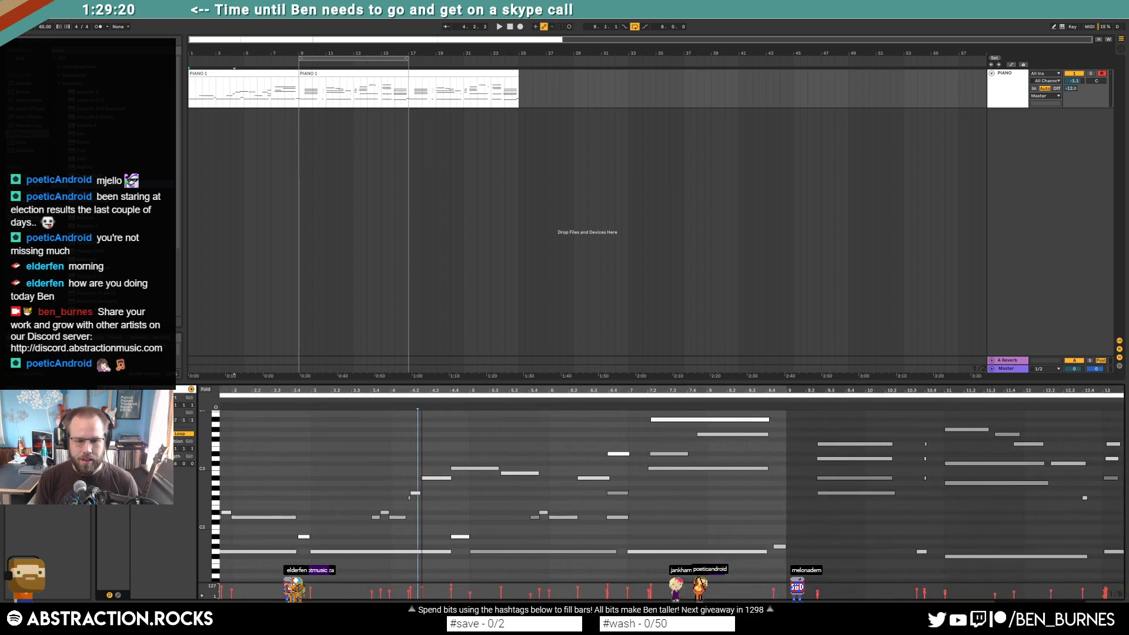
drag(424, 392, 490, 391)
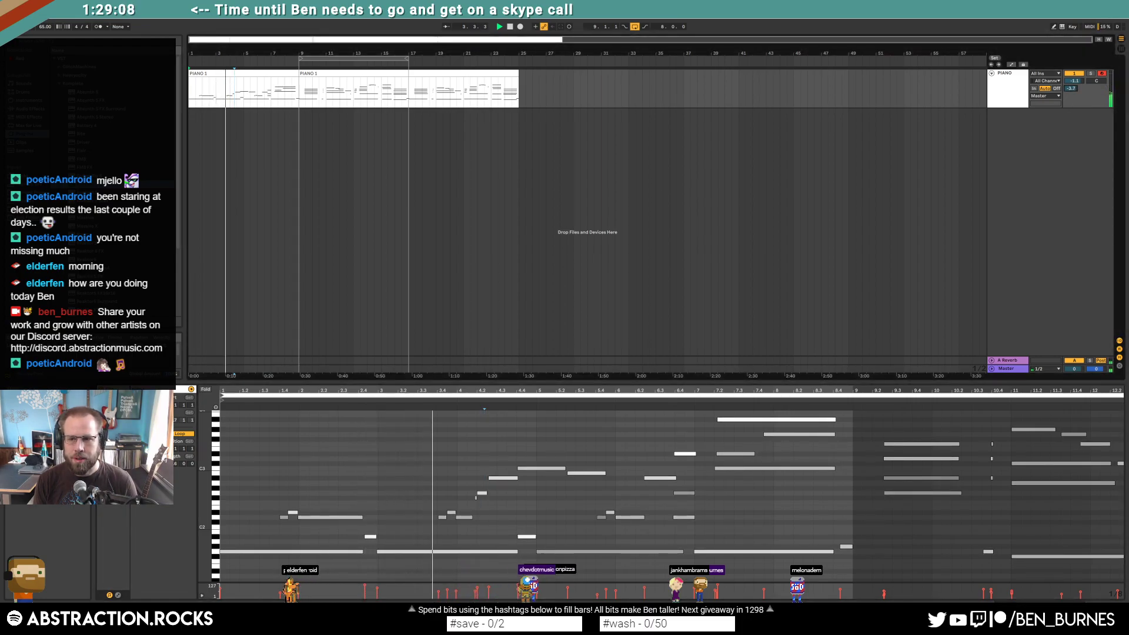
Step: Even out the velocities of the first piano clip's bass notes up to bar 5, softening the loud short ones
drag(511, 530, 219, 557)
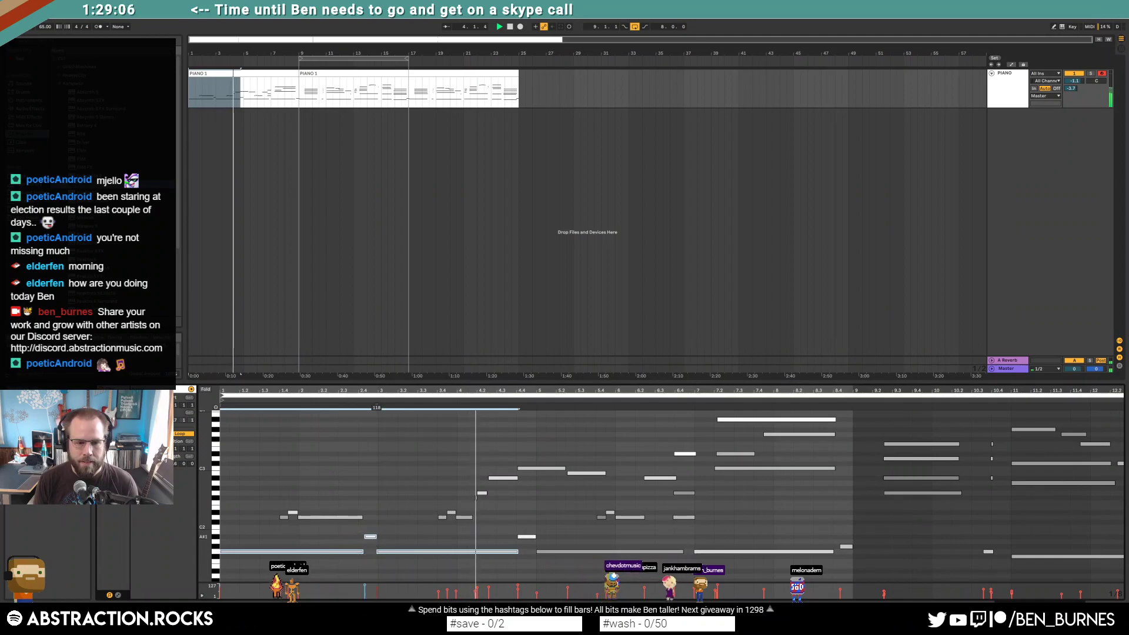
click(526, 536)
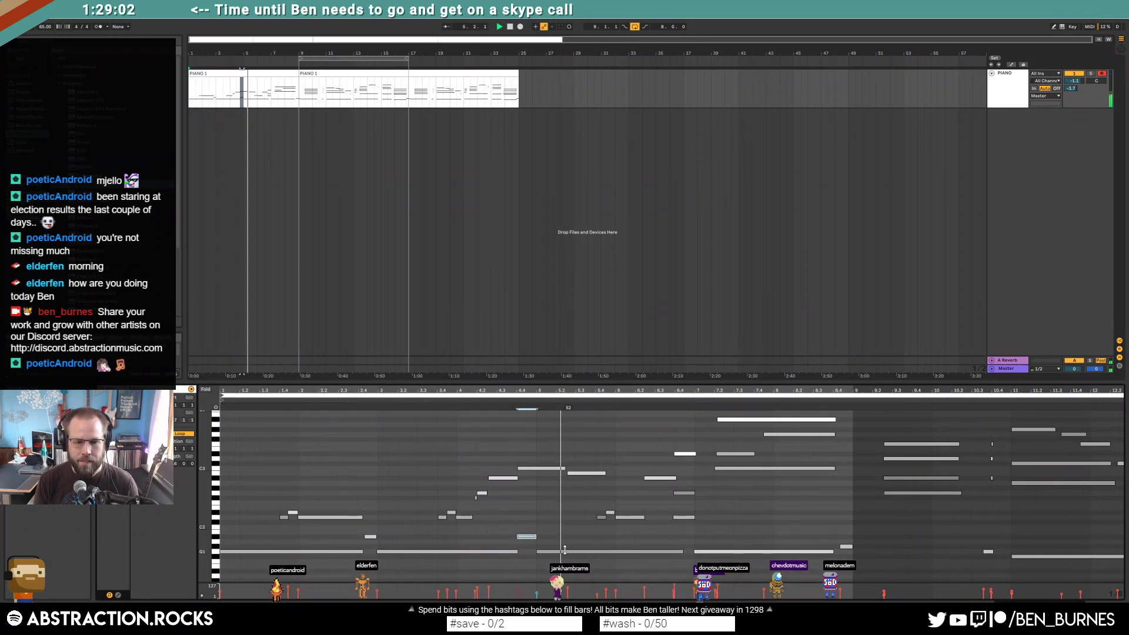
click(541, 551)
click(573, 531)
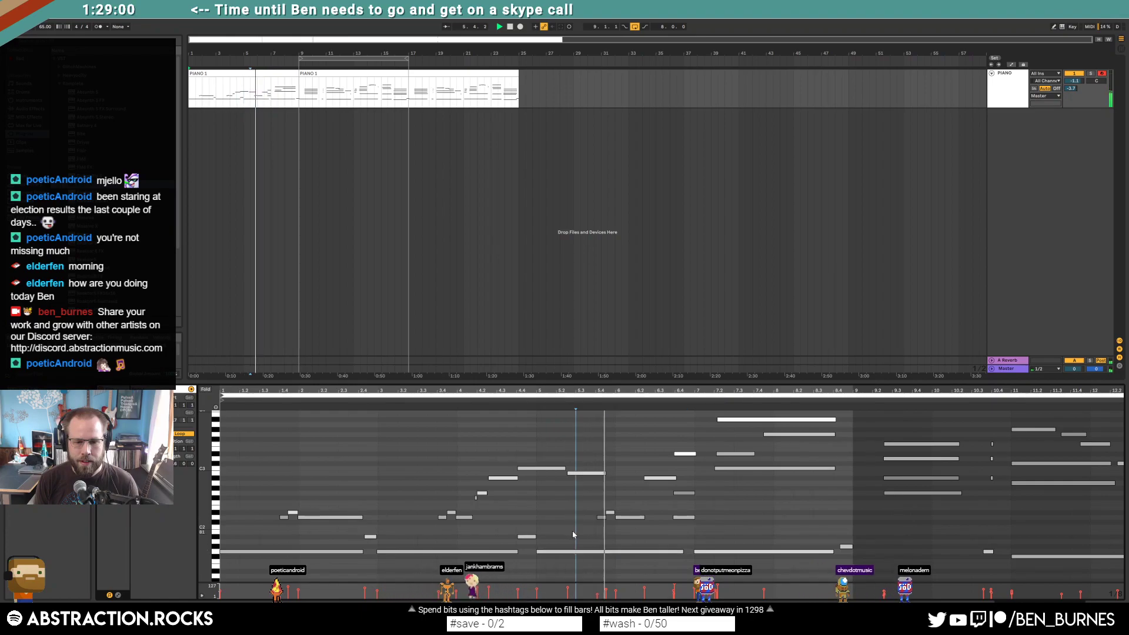
Step: Extend the start of the melody note near bar 5.2 earlier and trim the preceding note to meet it
click(563, 473)
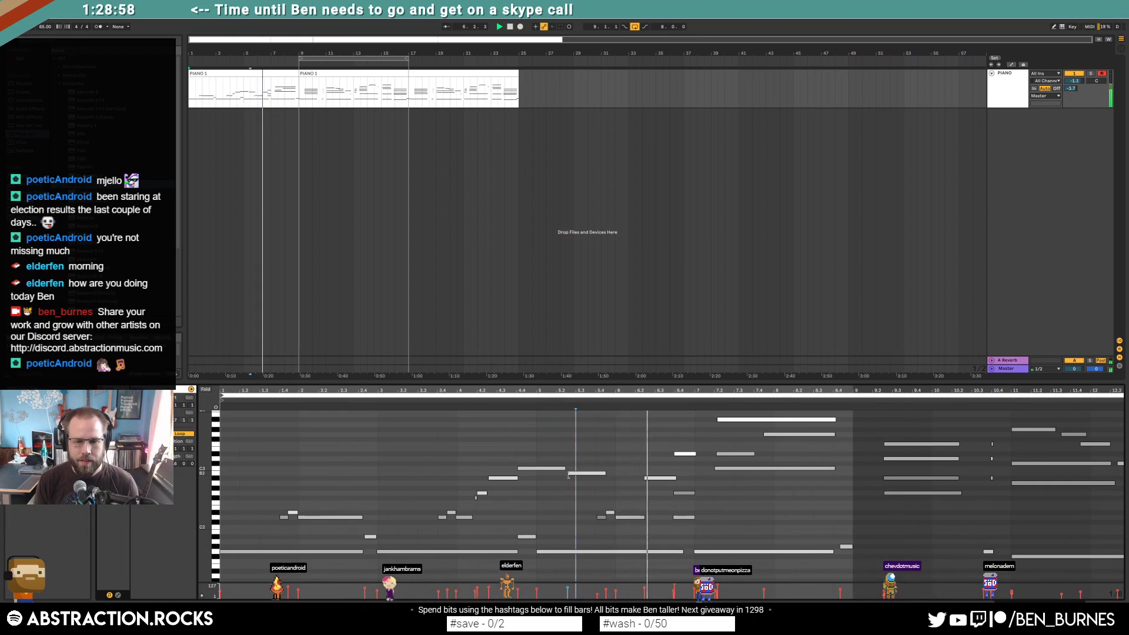
click(557, 468)
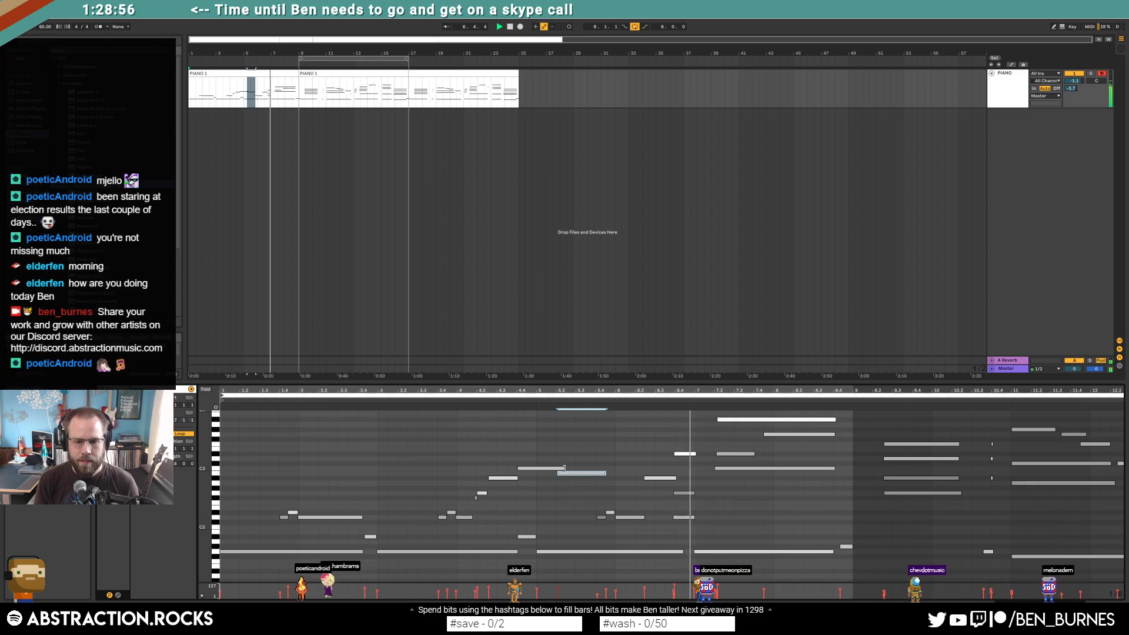
click(655, 501)
Step: Soften the high note just before bar 7, move the lowest note beneath it down to the bass pickup pitch, and replay the passage
key(space)
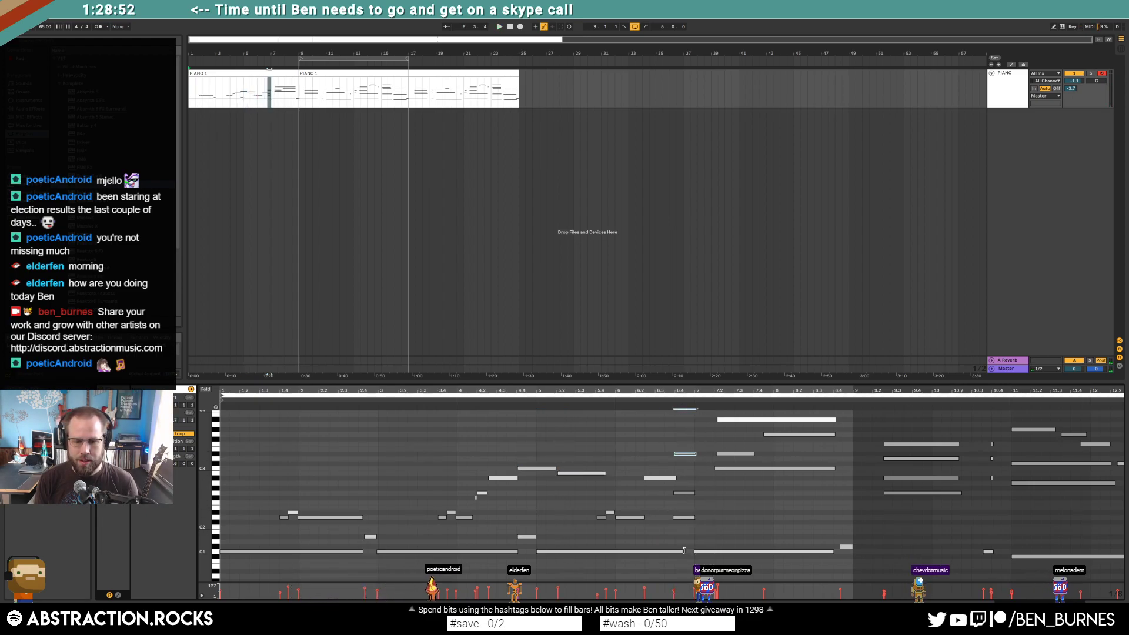
click(684, 517)
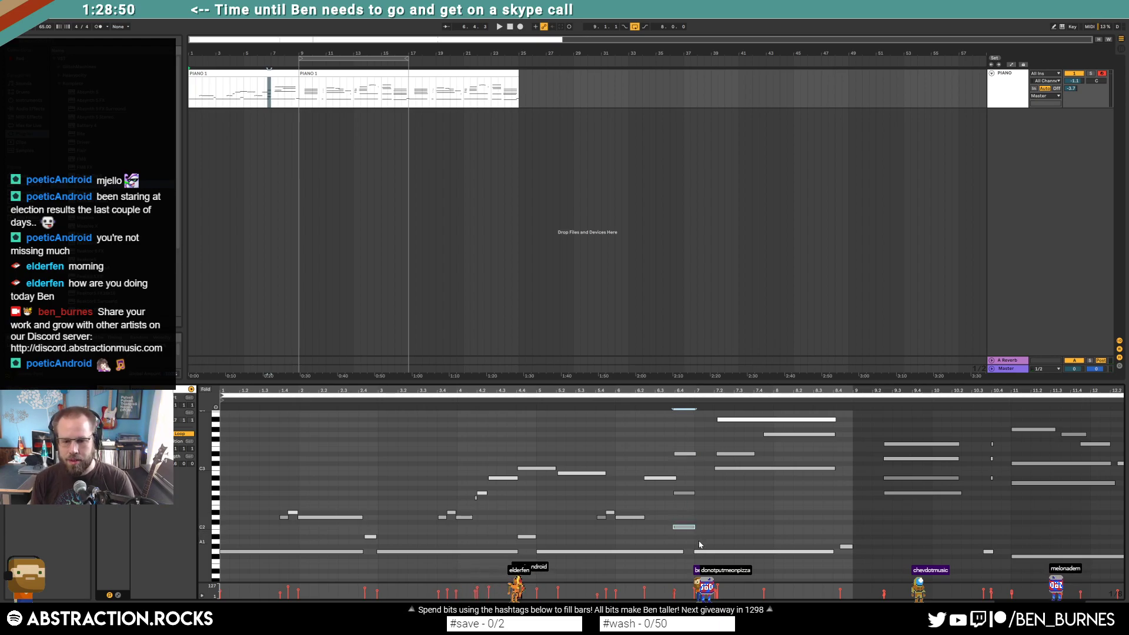
click(588, 400)
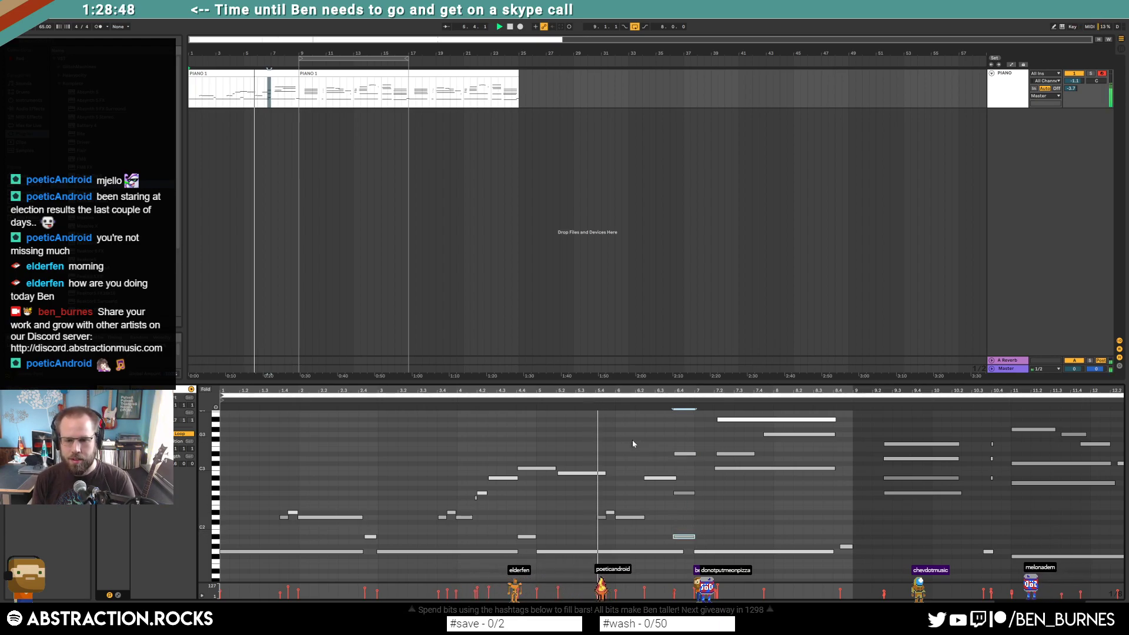
click(581, 472)
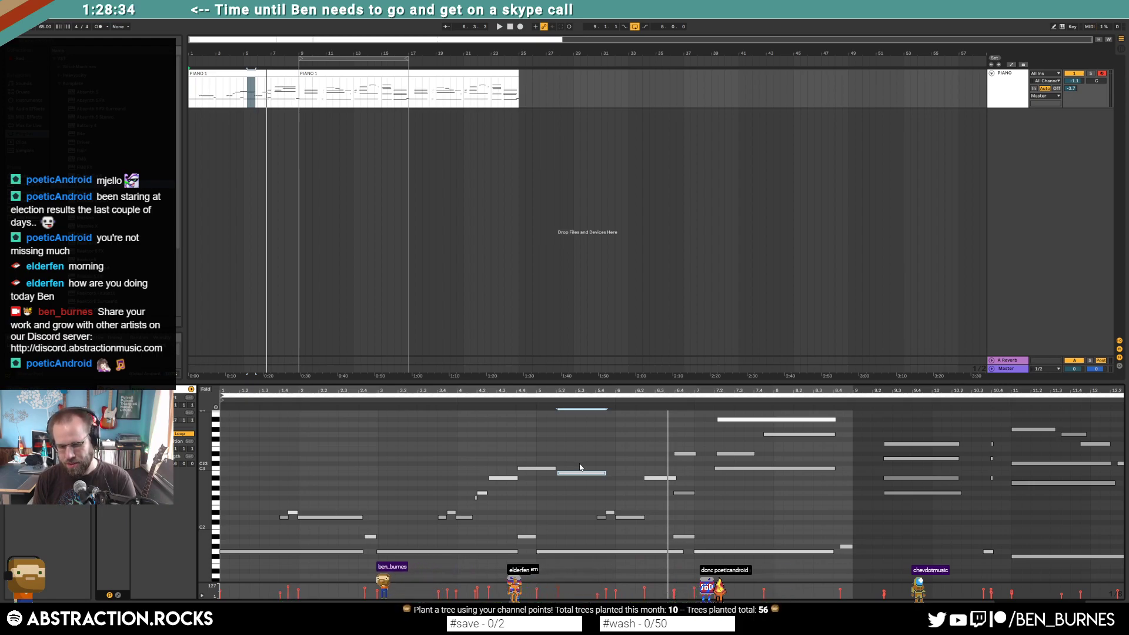
click(564, 551)
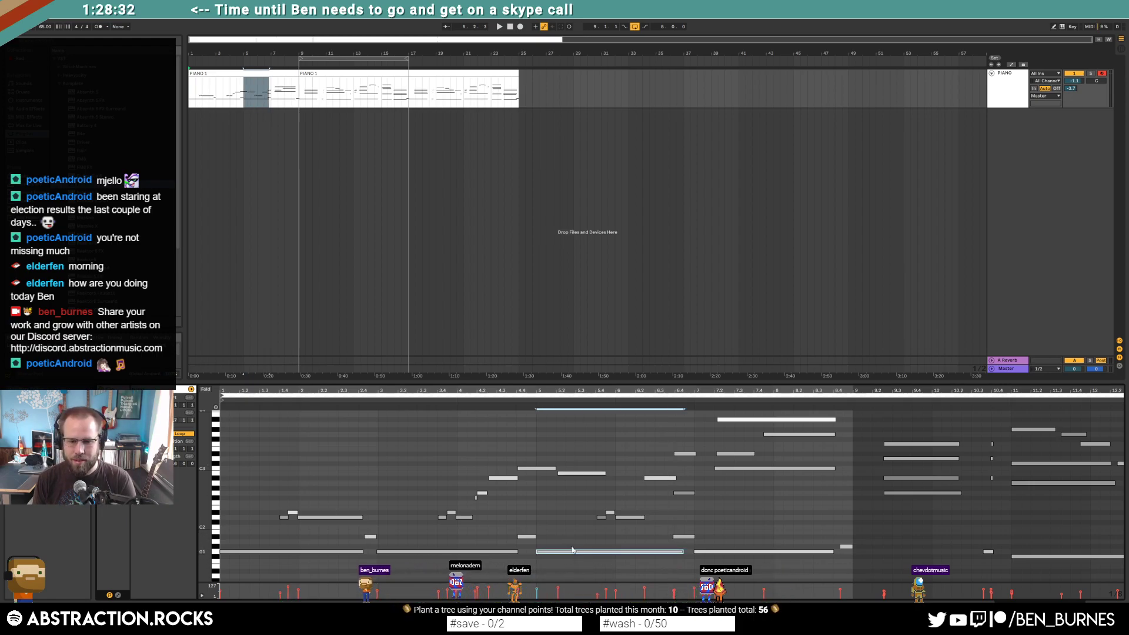
key(space)
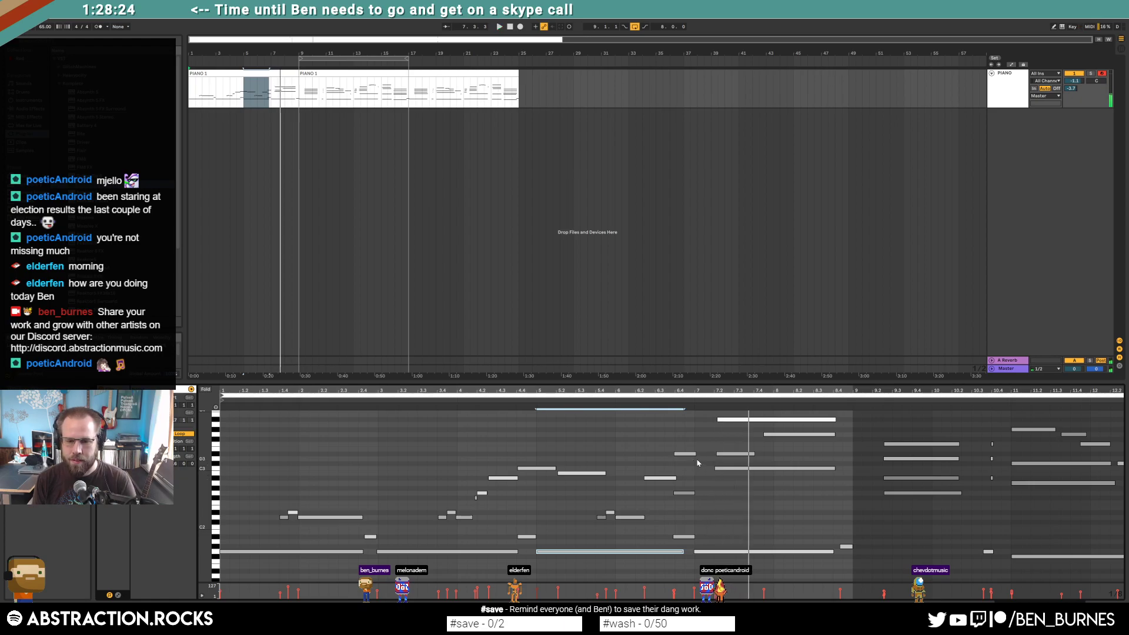
Step: Draw a note from bar 7 to about 7.3 and shift the following three-note chord to start at 7.3
drag(693, 458, 734, 458)
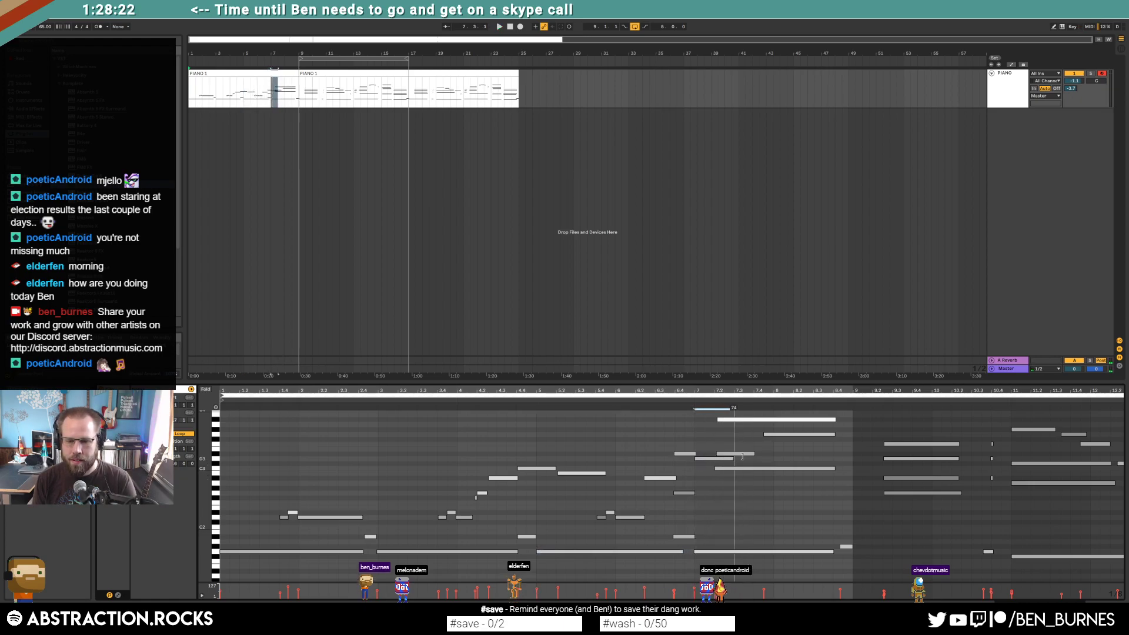
click(749, 486)
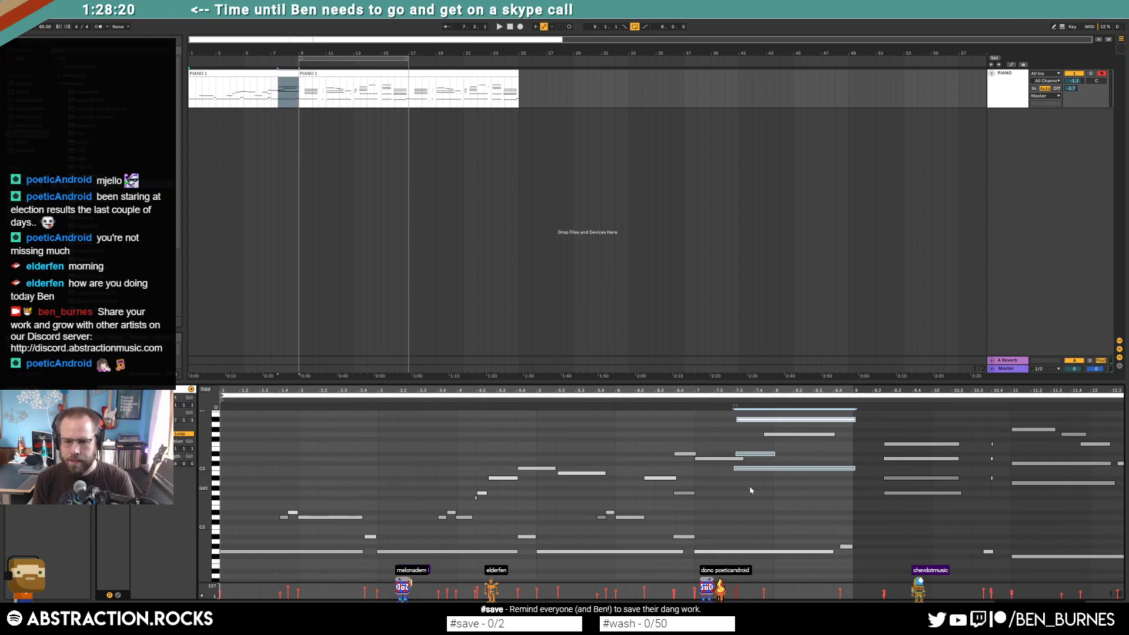
Step: Soften the top note of the chord at 7.3 and move the high note beneath it to start at bar 8
click(761, 418)
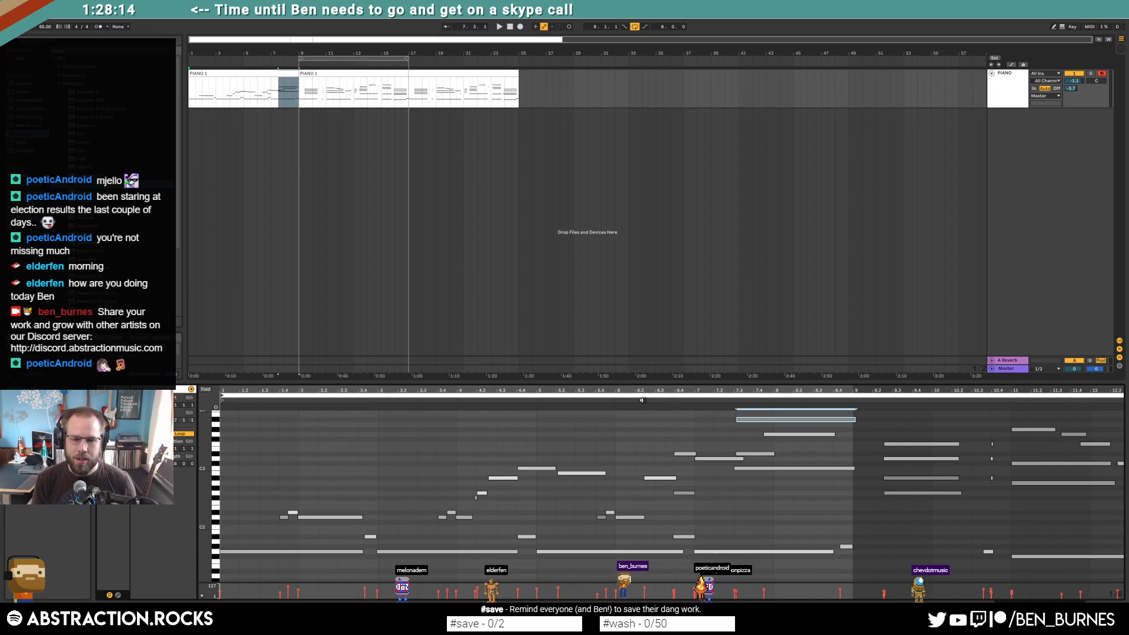
key(space)
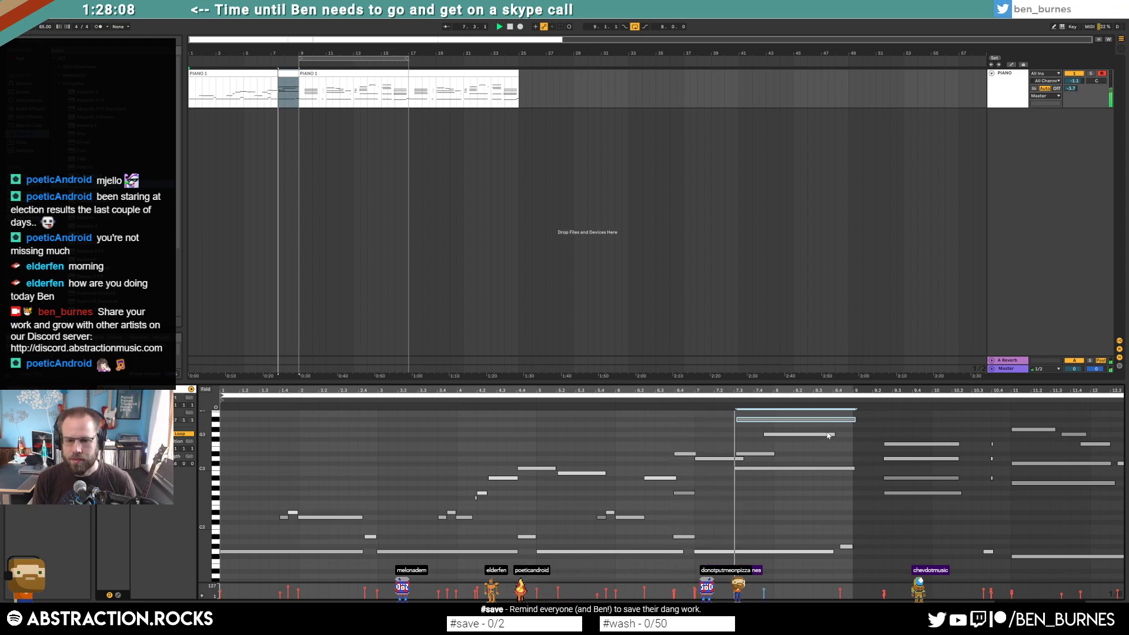
drag(764, 435, 775, 436)
click(777, 435)
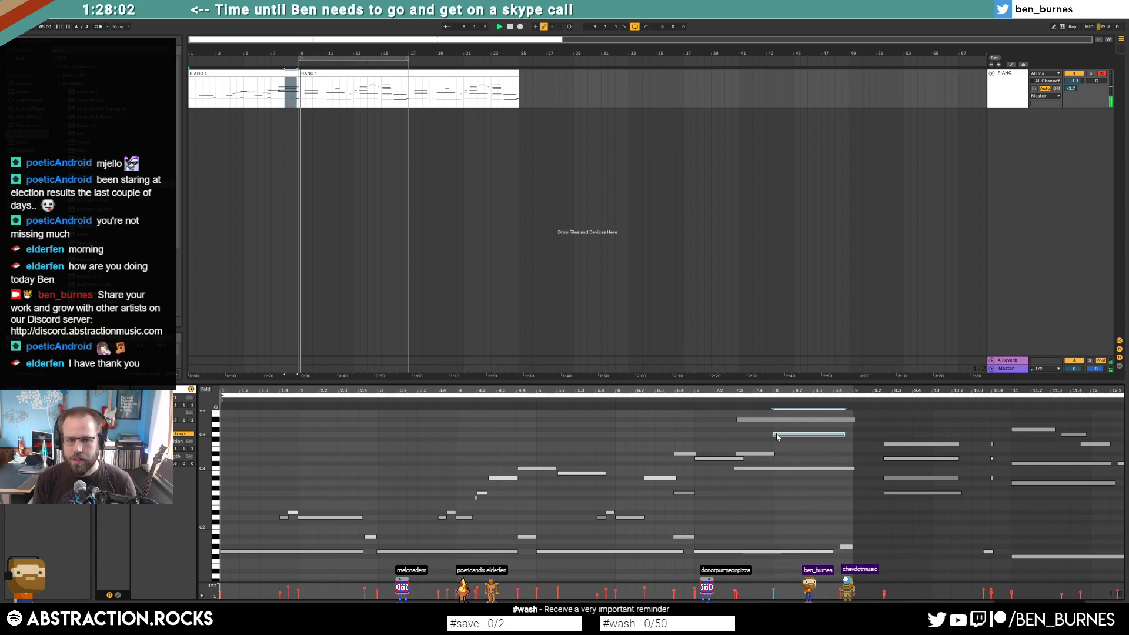
Step: Align the start of the second piano clip's first bass note exactly with bar 9
click(306, 75)
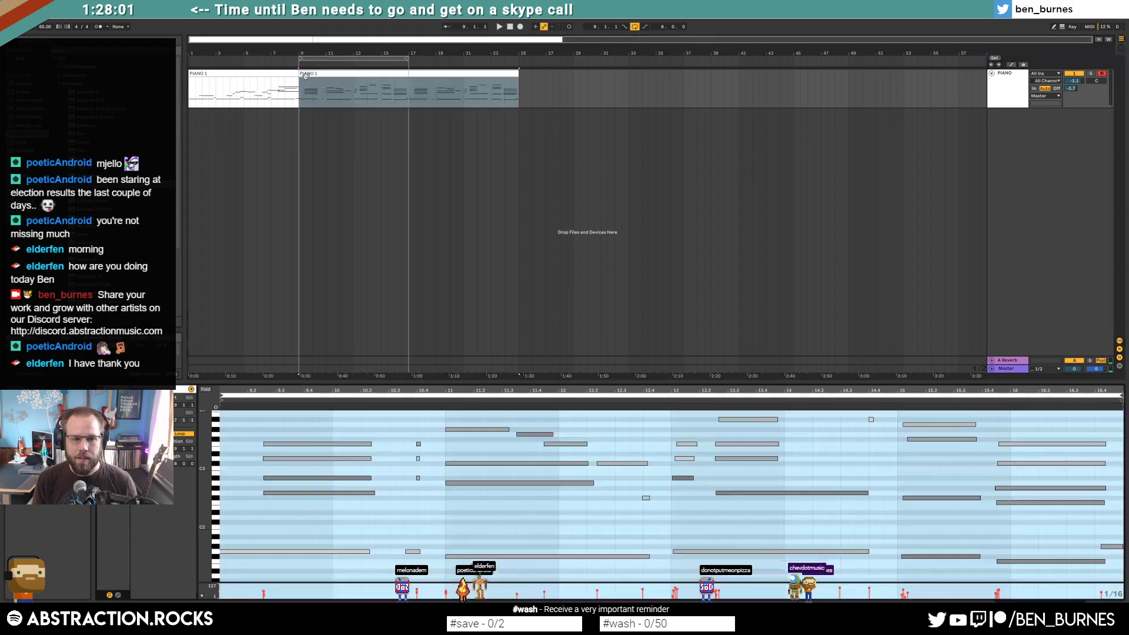
click(279, 549)
scroll(427, 595, left, 3)
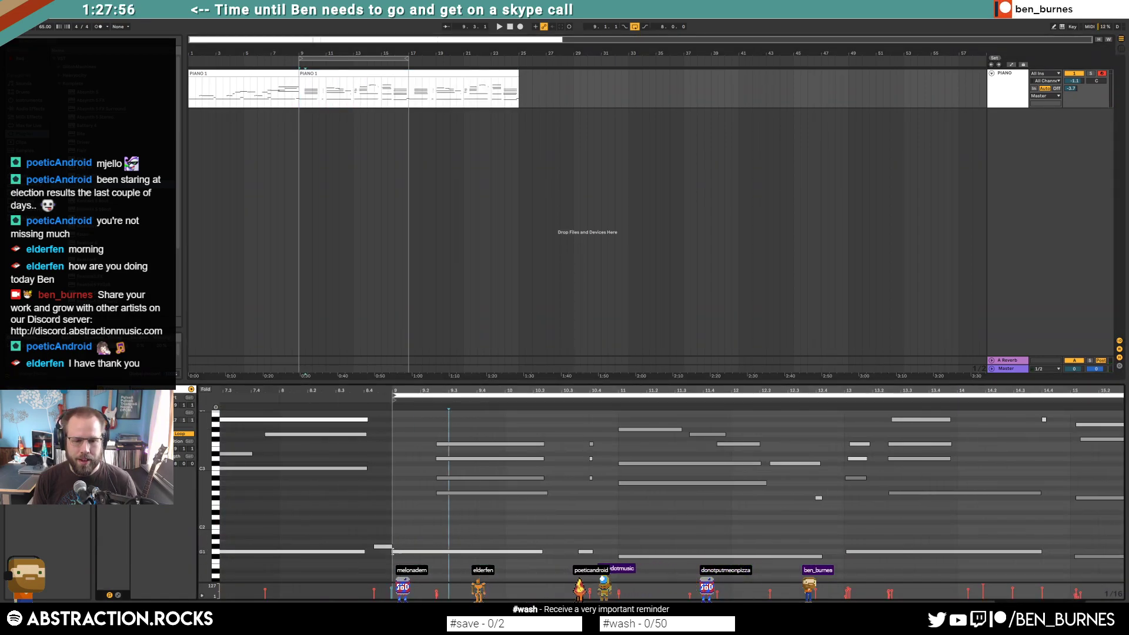
click(392, 550)
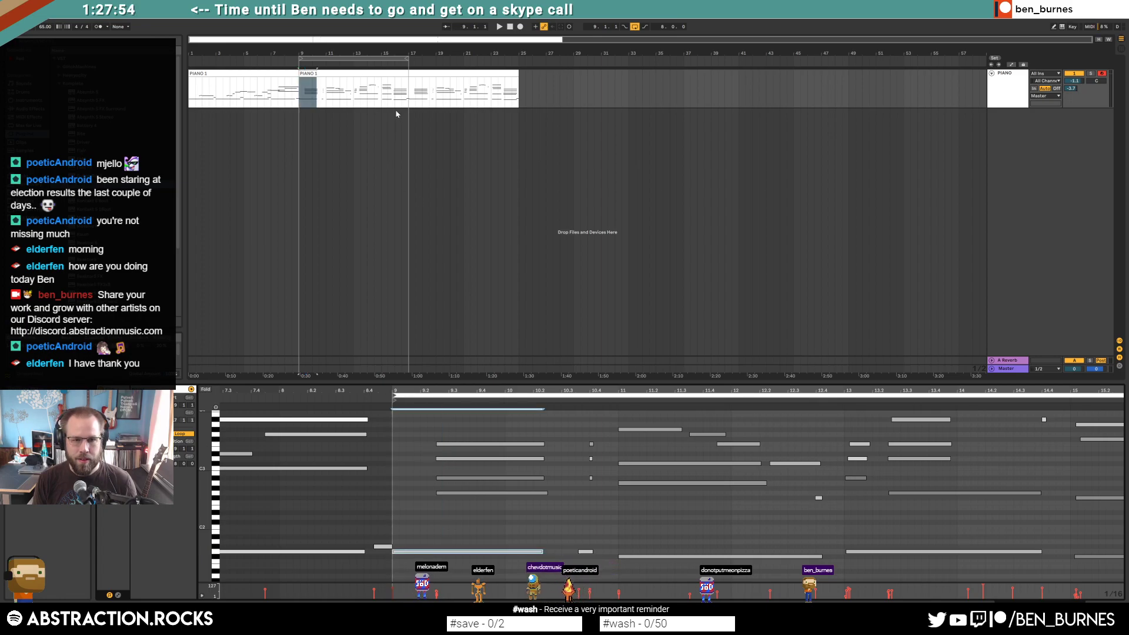
Step: Play the second piano clip from bar 9 and switch from its notes to the track's devices
click(398, 73)
key(space)
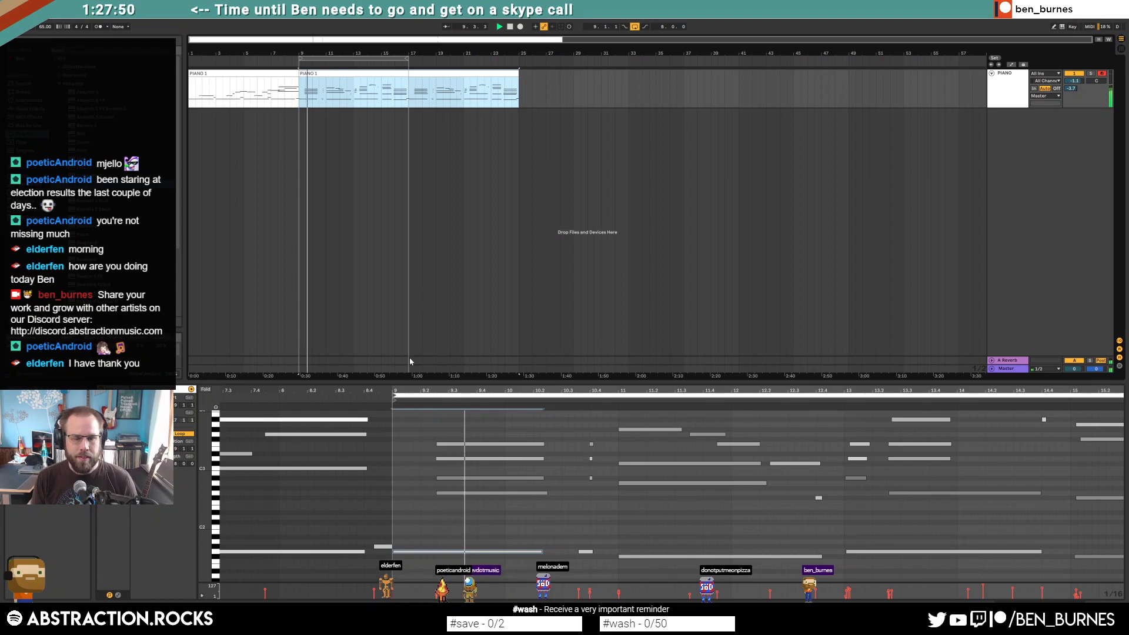
key(shift+Tab)
Step: Bring the saved Drums track with its Drum Rack and clips into the arrangement below the piano track
click(390, 212)
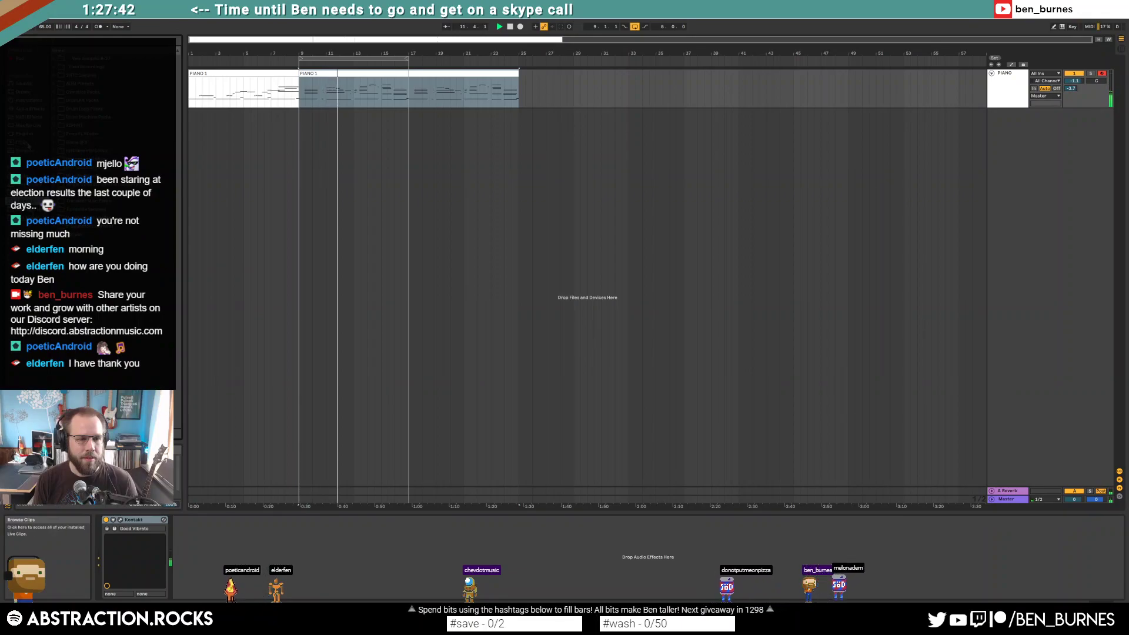
click(28, 145)
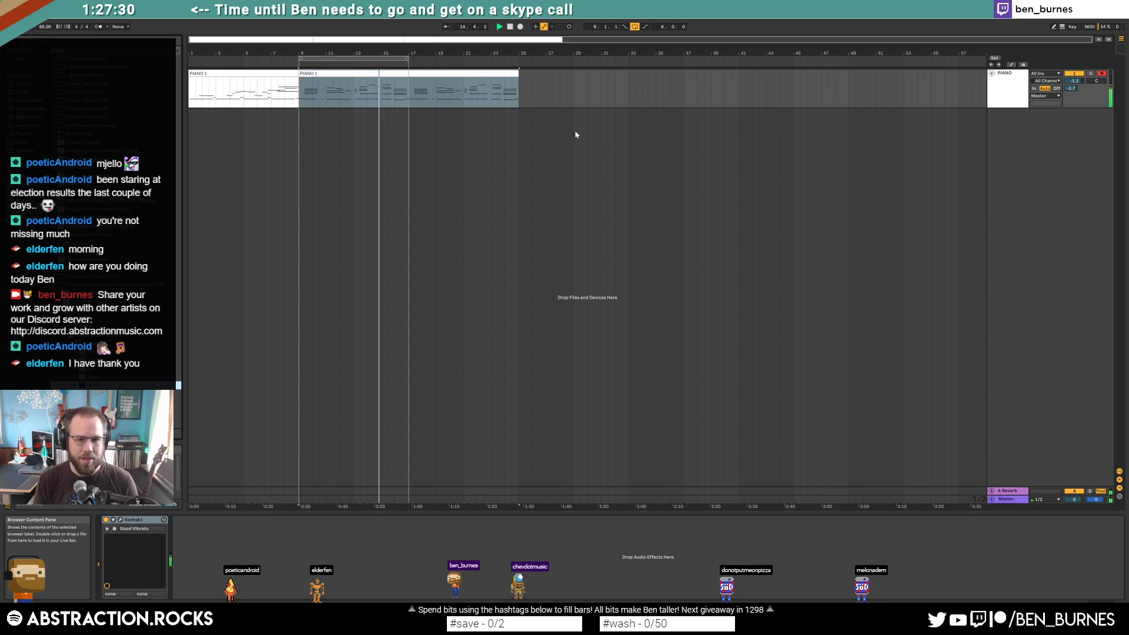
click(554, 129)
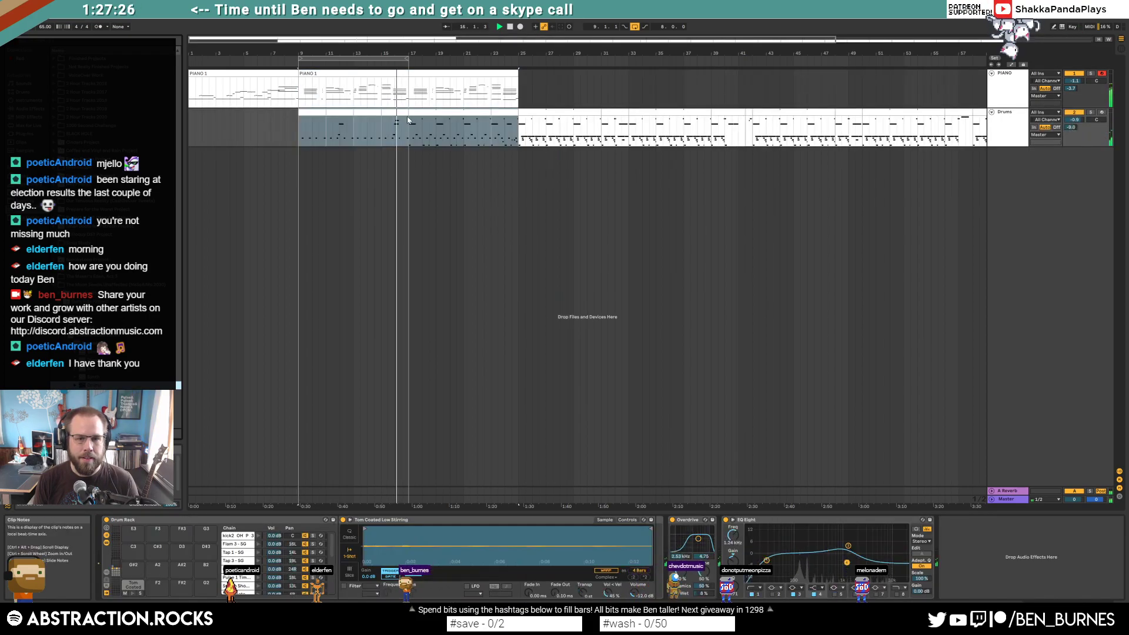
Step: Clear the imported drum clips and create an empty looping clip on the Drums track from bar 9 to 17
drag(314, 111, 621, 112)
key(minus)
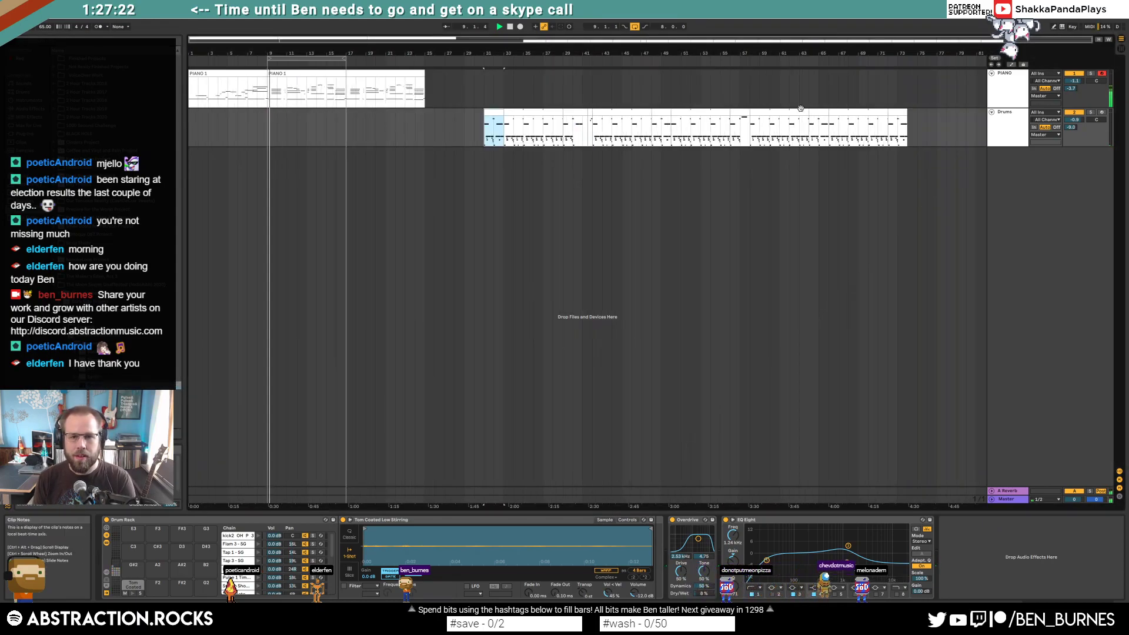
click(882, 110)
drag(256, 53, 825, 135)
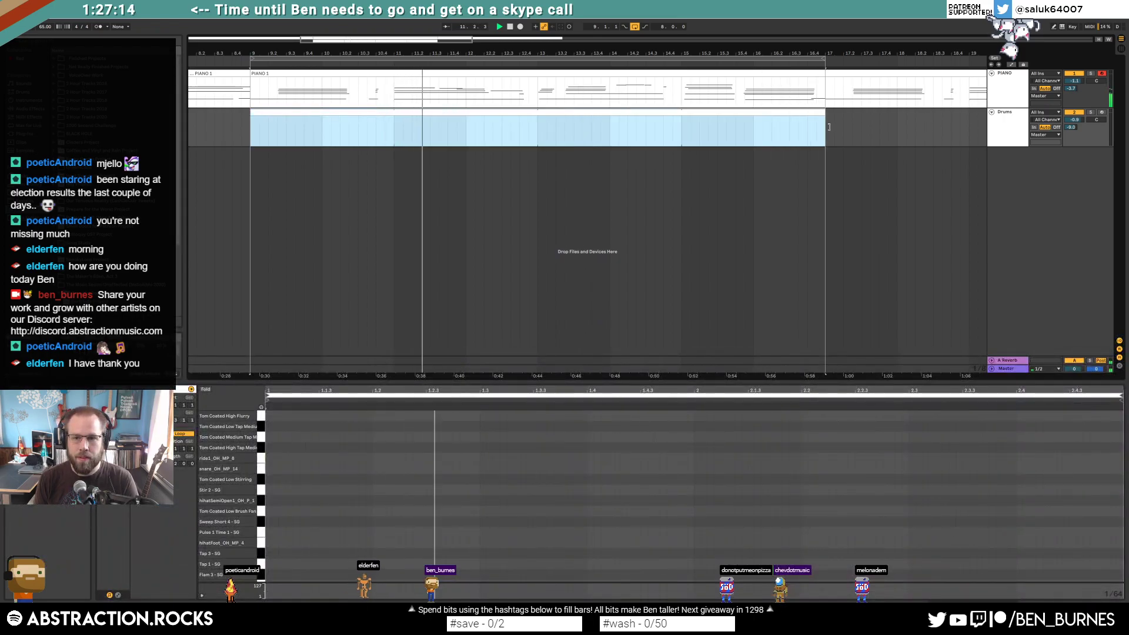
Step: Draw a half-beat Tap 1 - SG note at beat 1.2 in the drum clip and duplicate it to 1.4
click(288, 551)
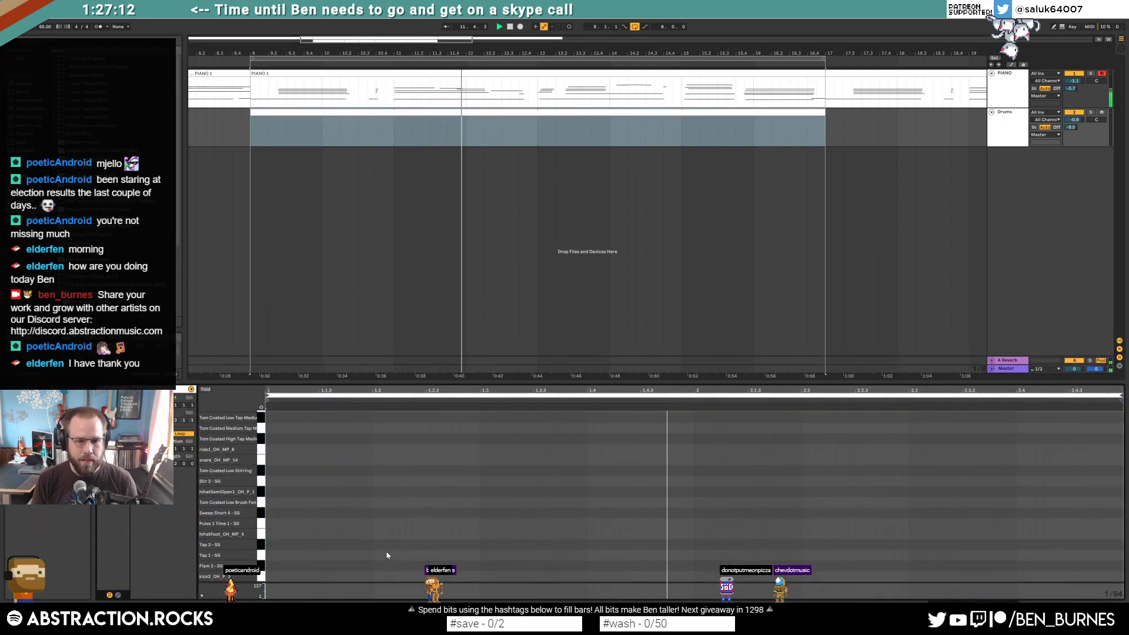
drag(374, 556, 429, 556)
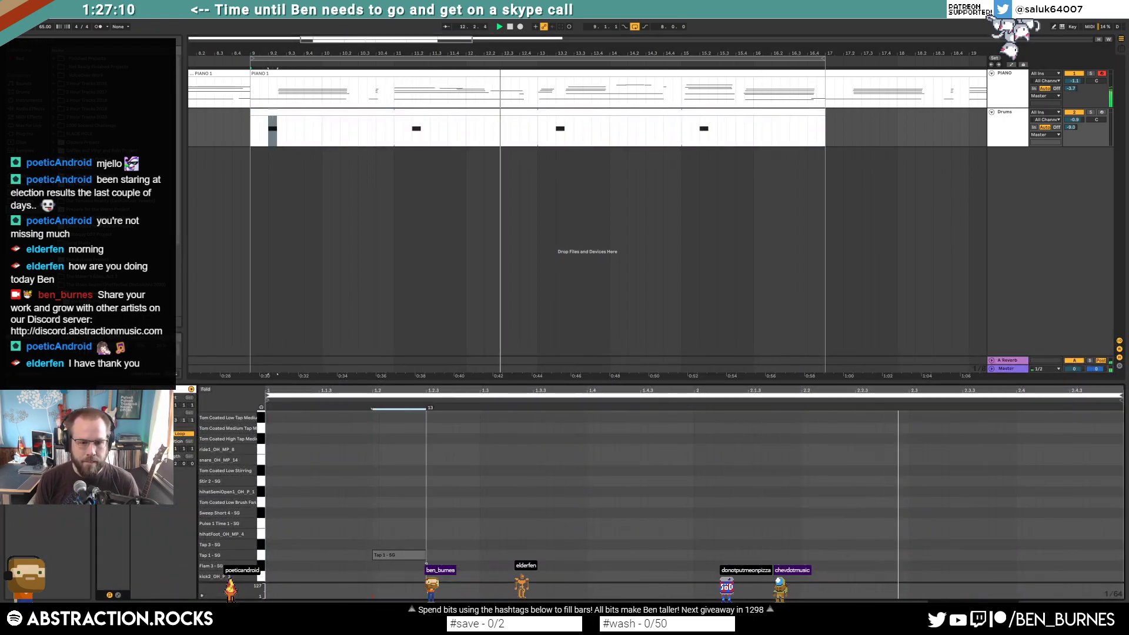
key(ctrl+d)
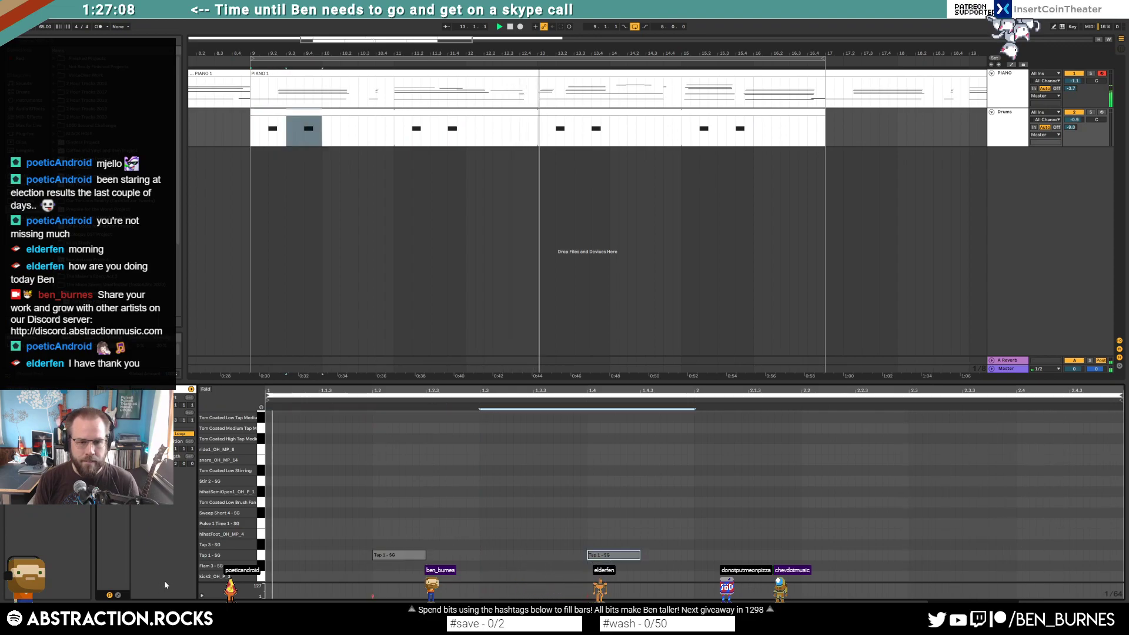
Step: Duplicate the half-beat Tap 1 - SG notes to beats 2.2 and 2.4 and adjust the notes' velocities
key(ctrl+d)
key(ctrl+d)
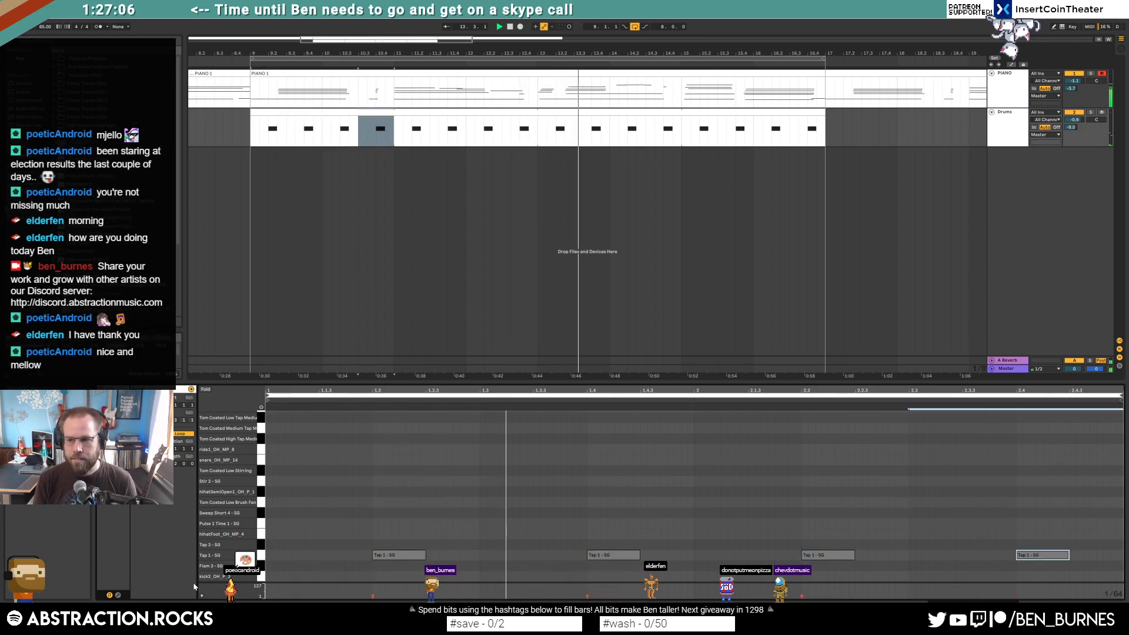
drag(323, 532, 1062, 565)
click(613, 555)
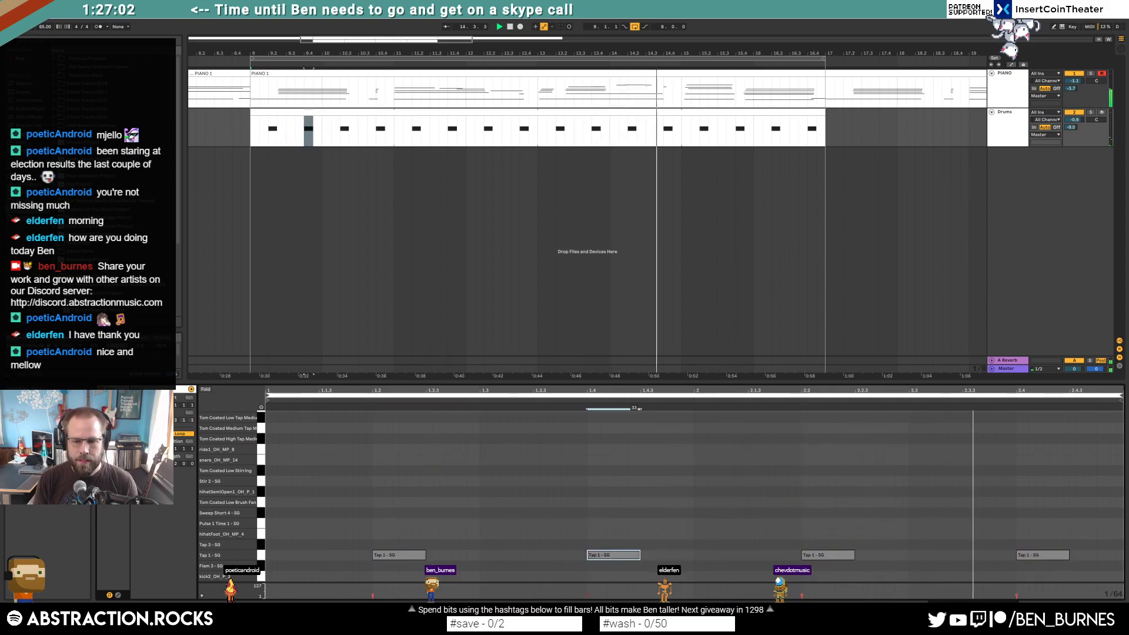
Step: Add a short extra Tap 1 - SG note after the beat 2.4 hit and set the Drums track volume to about -7.5
click(1063, 521)
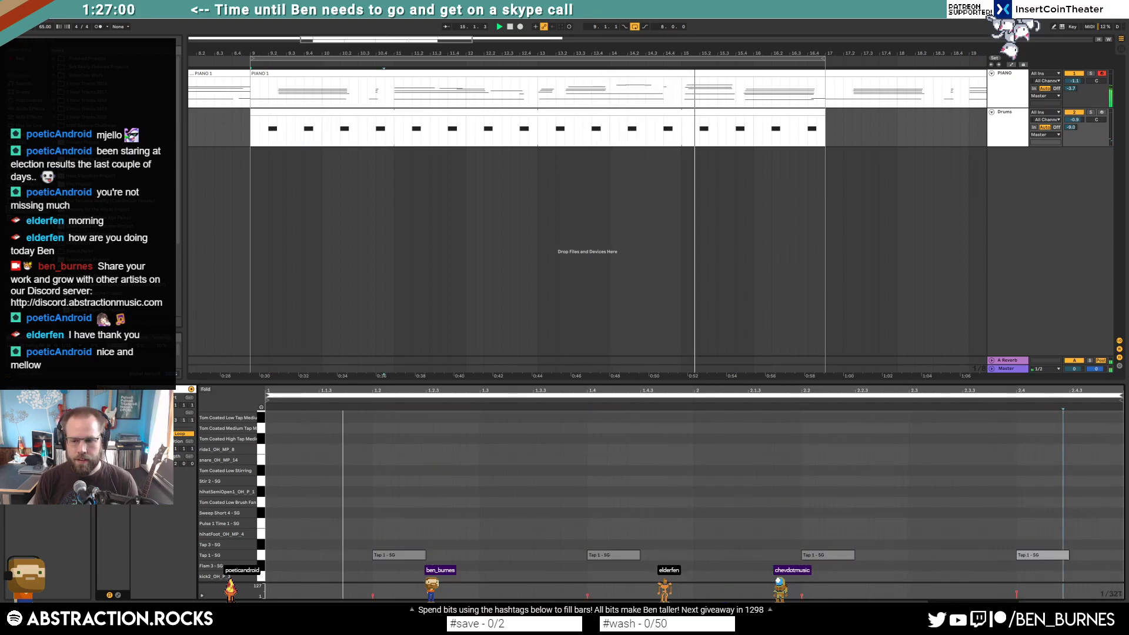
double_click(1095, 555)
drag(1117, 567, 1118, 569)
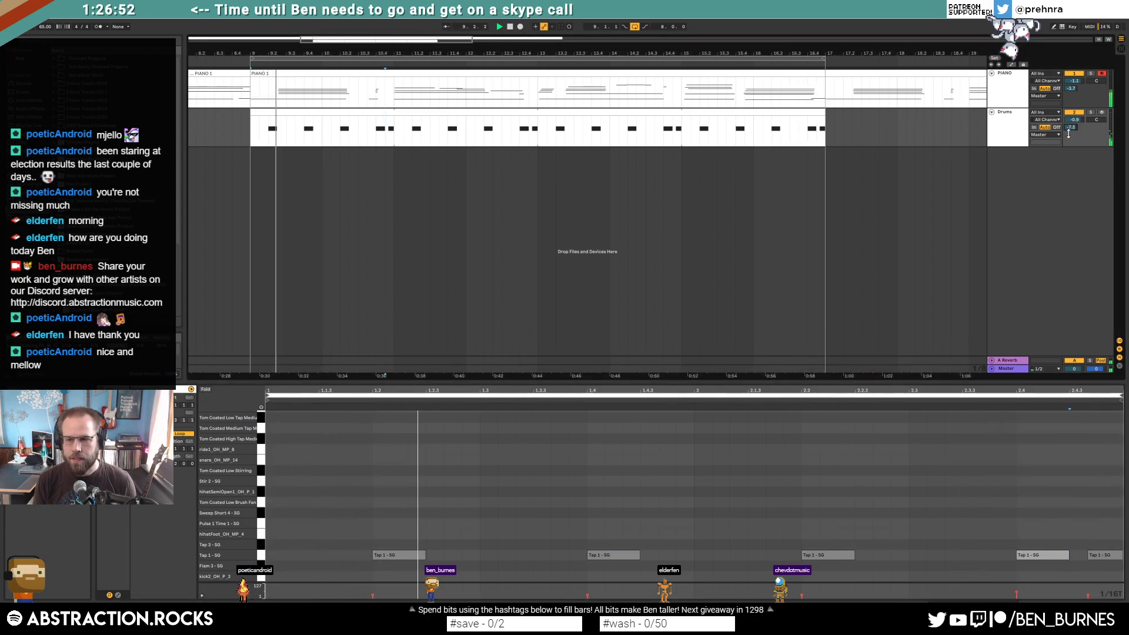
click(855, 445)
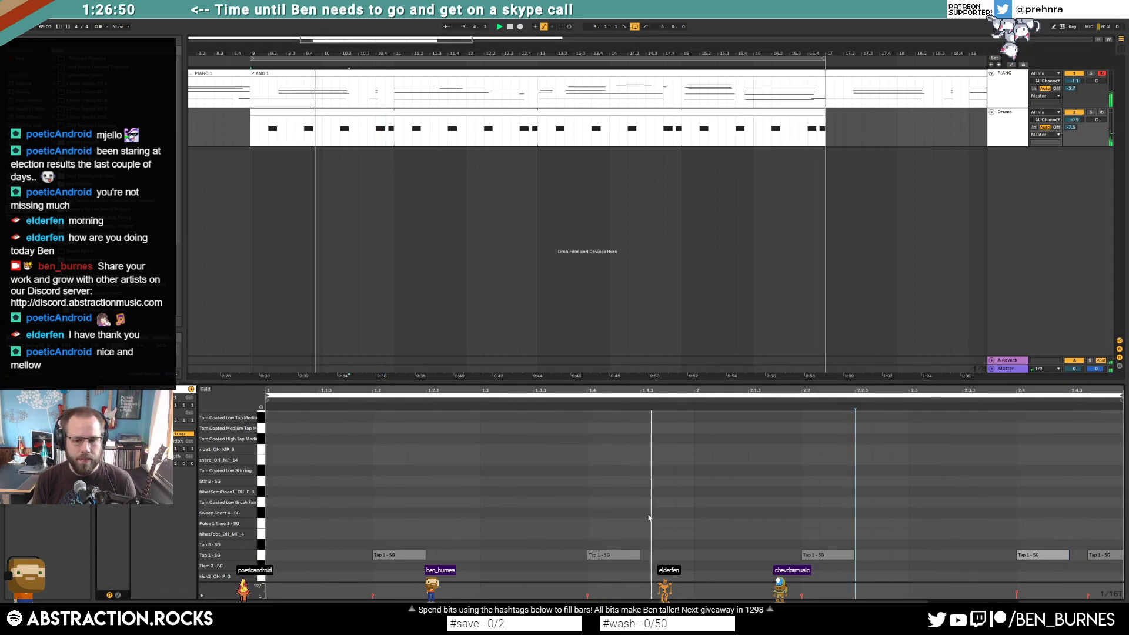
Step: Extend the looping drum clip in the arrangement from bar 17 to bar 25
key(shift+Tab)
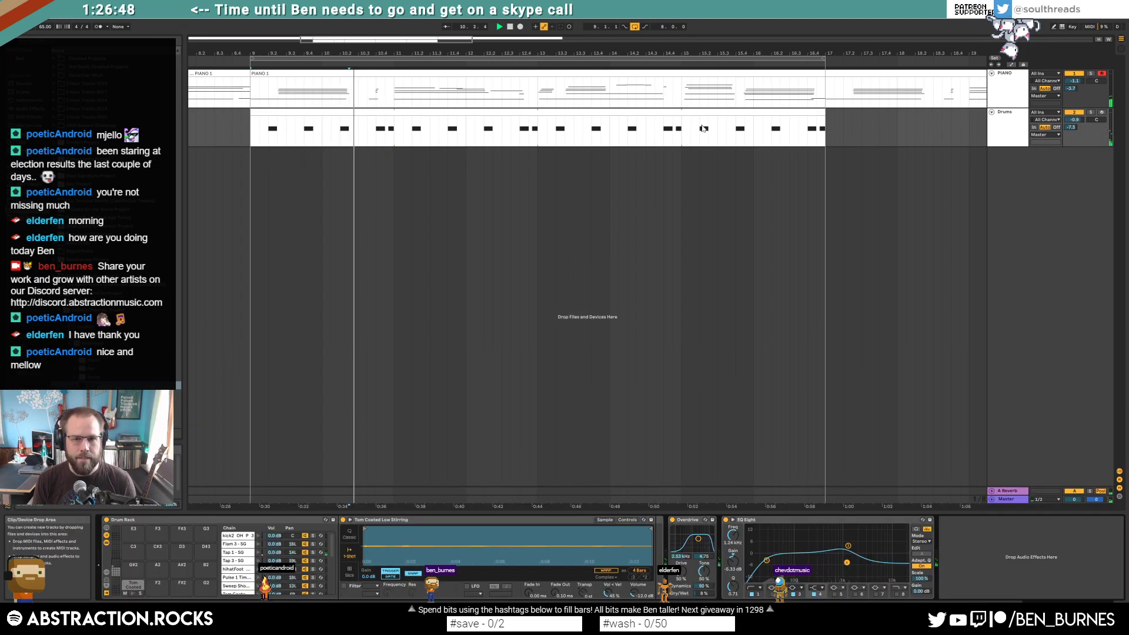
drag(543, 53, 543, 41)
drag(725, 126, 862, 137)
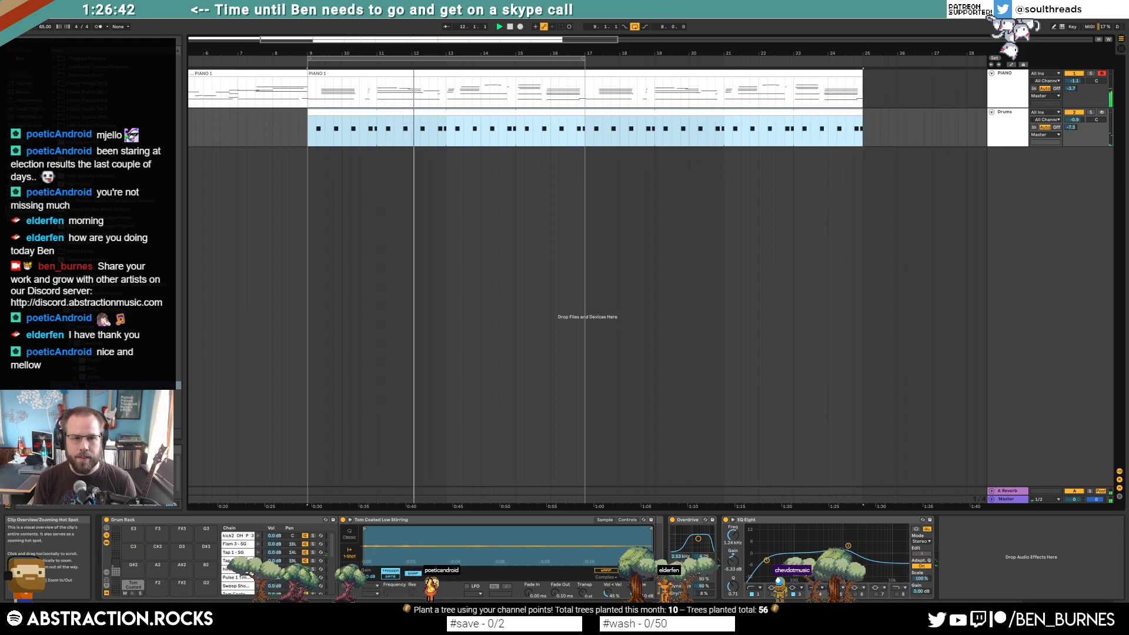
Step: Draw a three-beat ride1_OH_MP_8 note from beat 1.2 to the start of bar 2 in the drum clip
drag(402, 39, 411, 71)
double_click(499, 111)
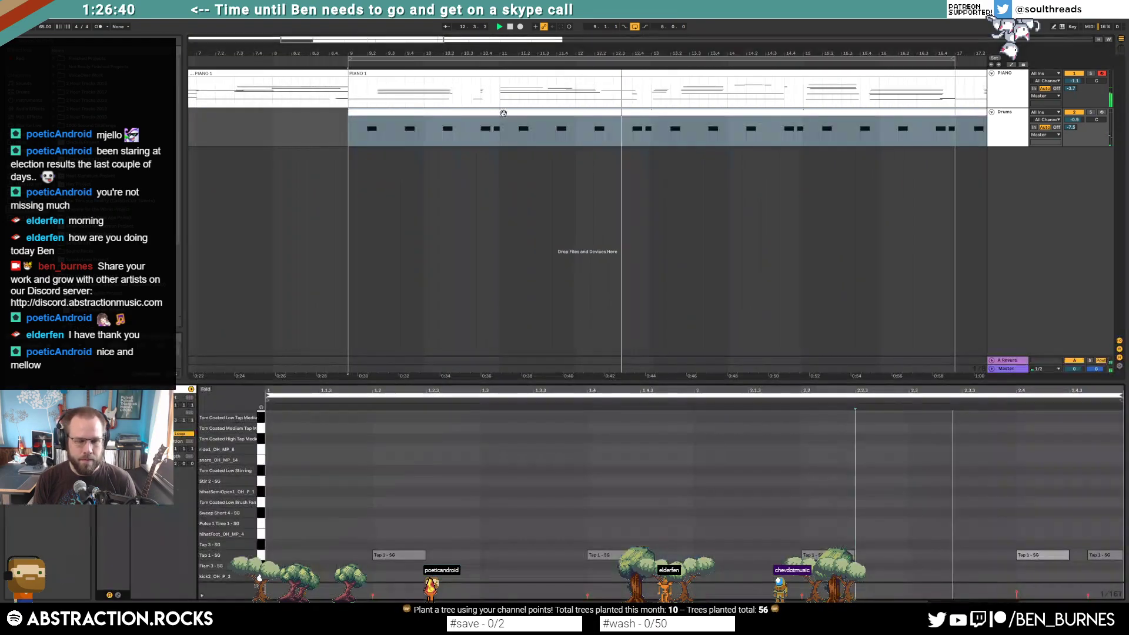
click(462, 473)
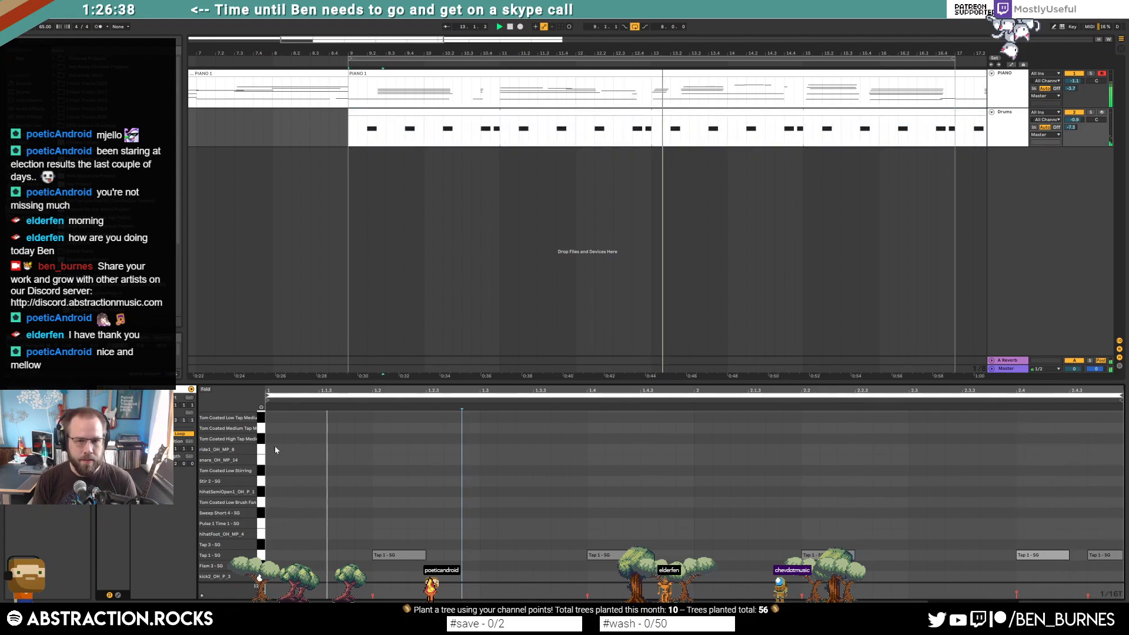
drag(380, 450, 694, 470)
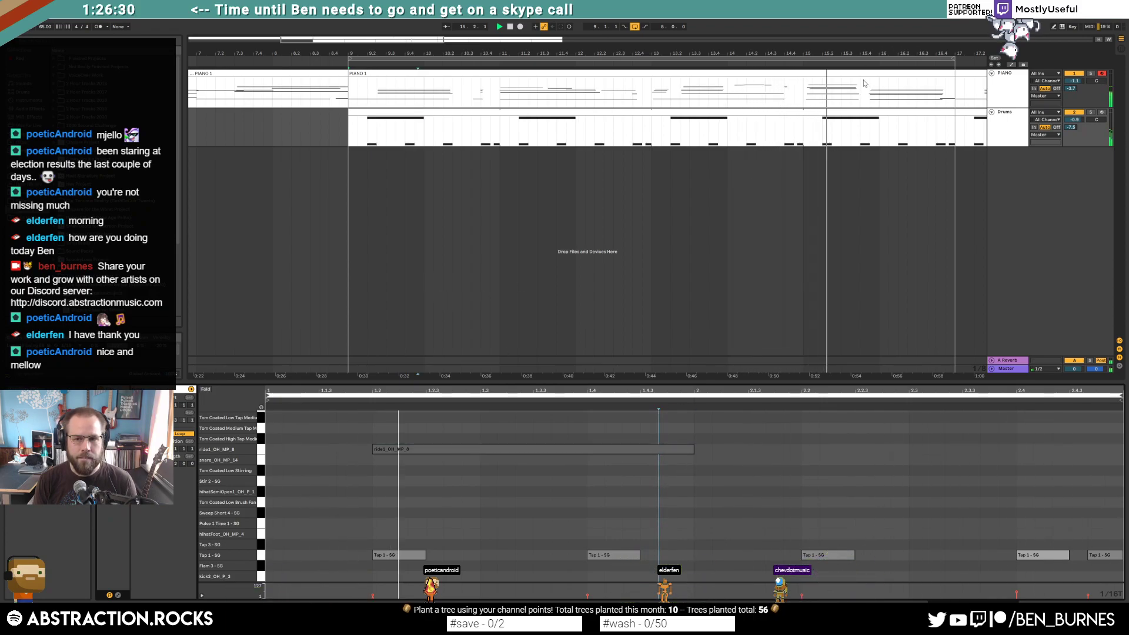
Step: Nudge the notes of the bar 15 chord in the second piano clip slightly earlier
click(865, 83)
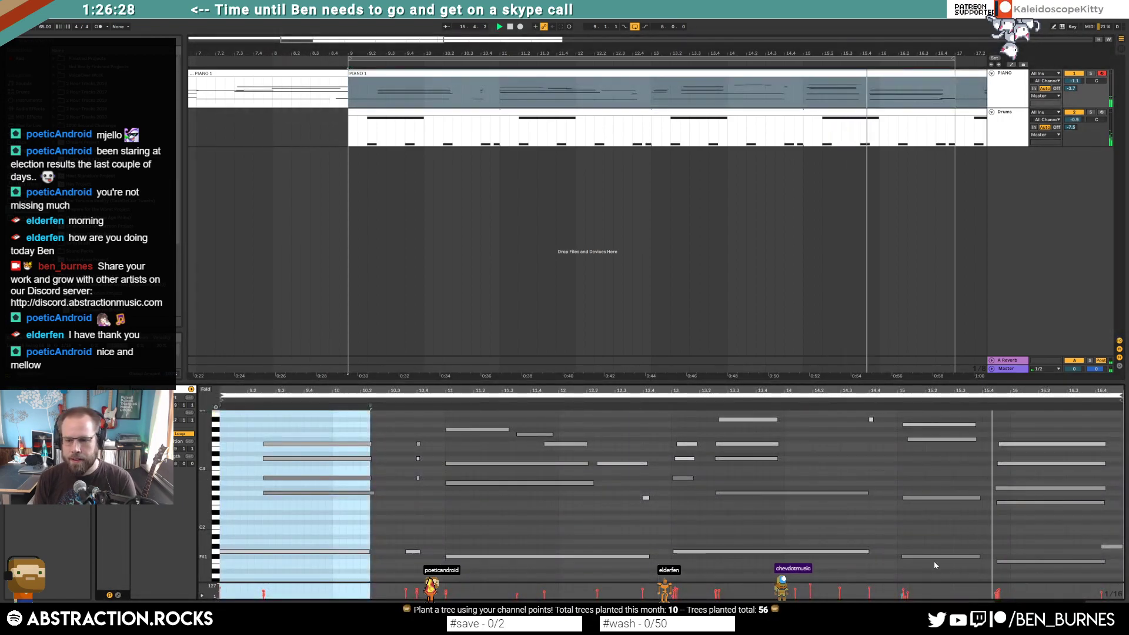
drag(933, 561, 956, 414)
click(947, 418)
scroll(937, 429, up, 3)
click(934, 448)
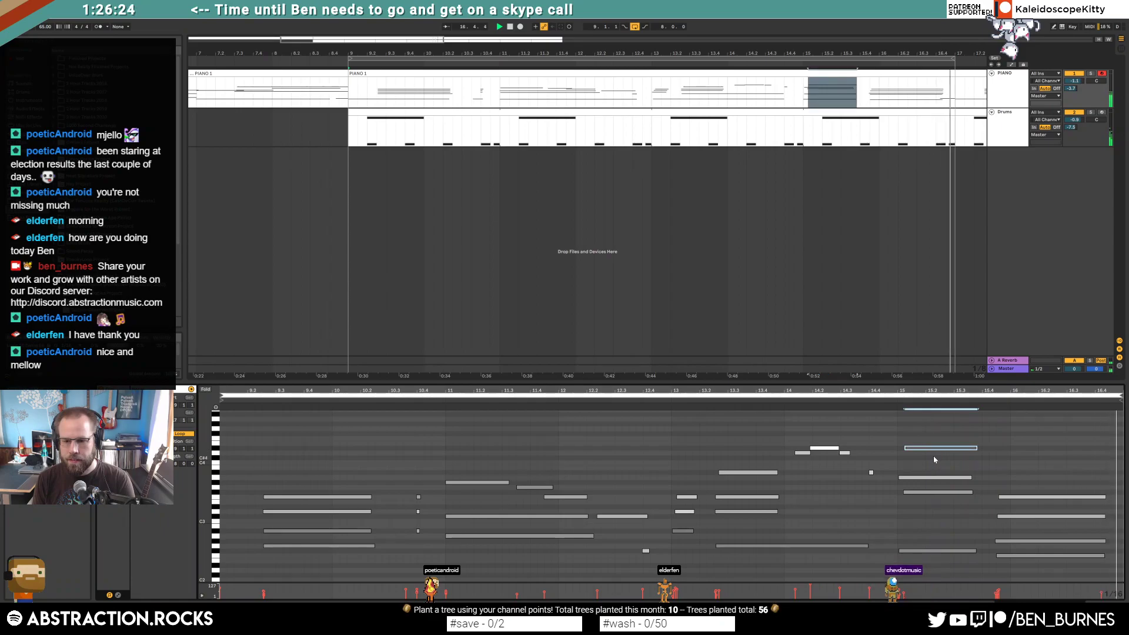
click(1003, 460)
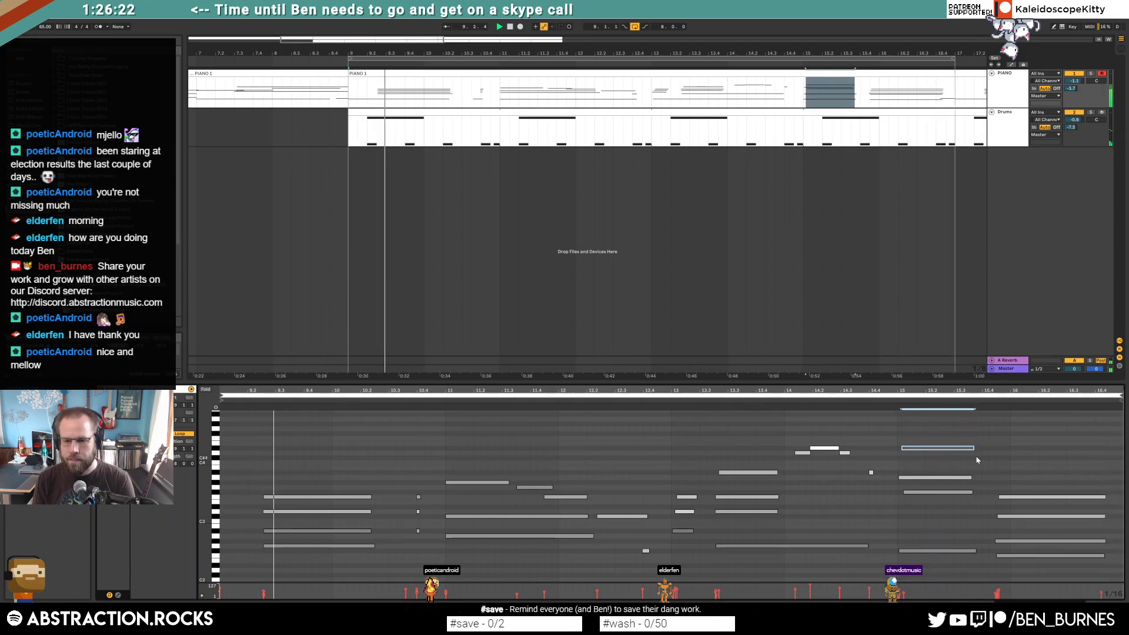
scroll(1002, 460, down, 3)
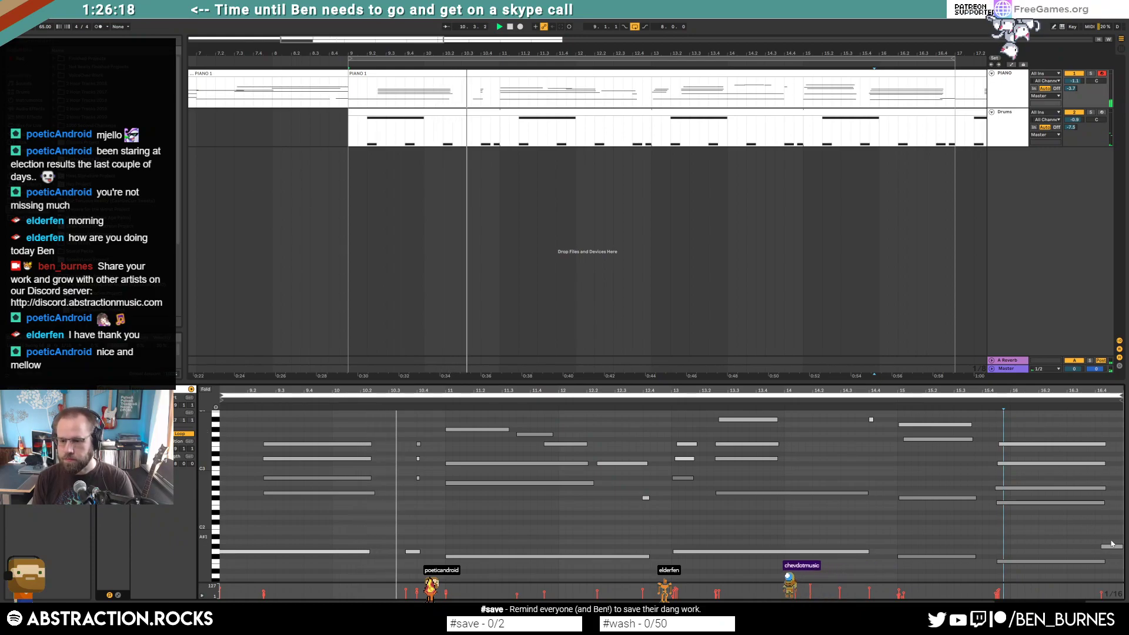
Step: Make the drum loop a 16-bar clip and delete the extra short Tap 1 - SG notes ending bars 2, 6, 10 and 14
click(500, 120)
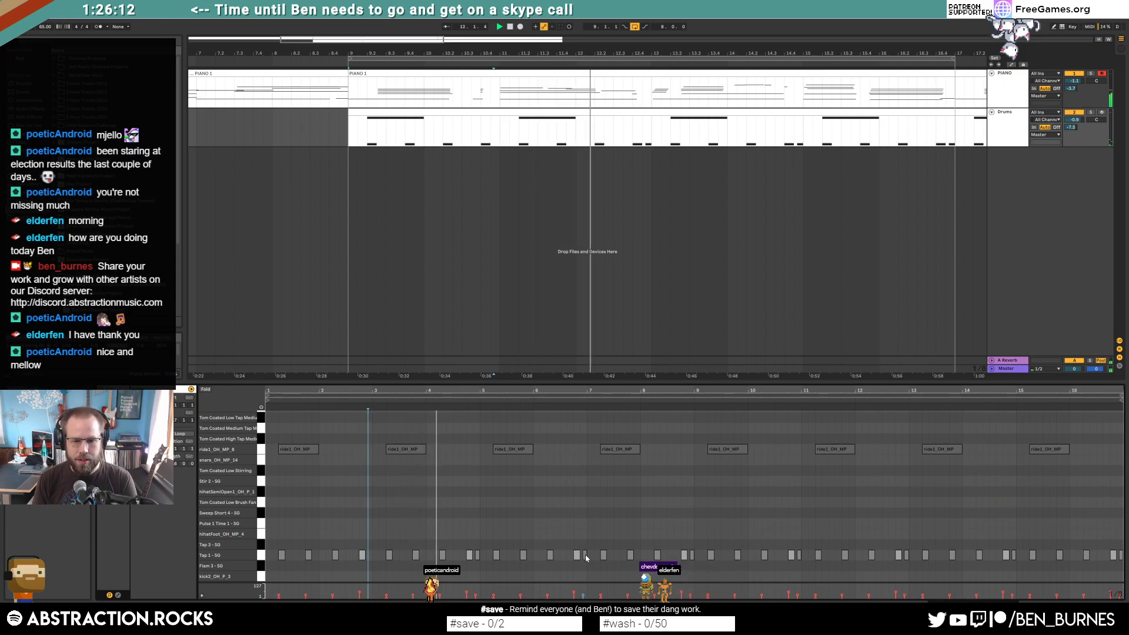
click(797, 557)
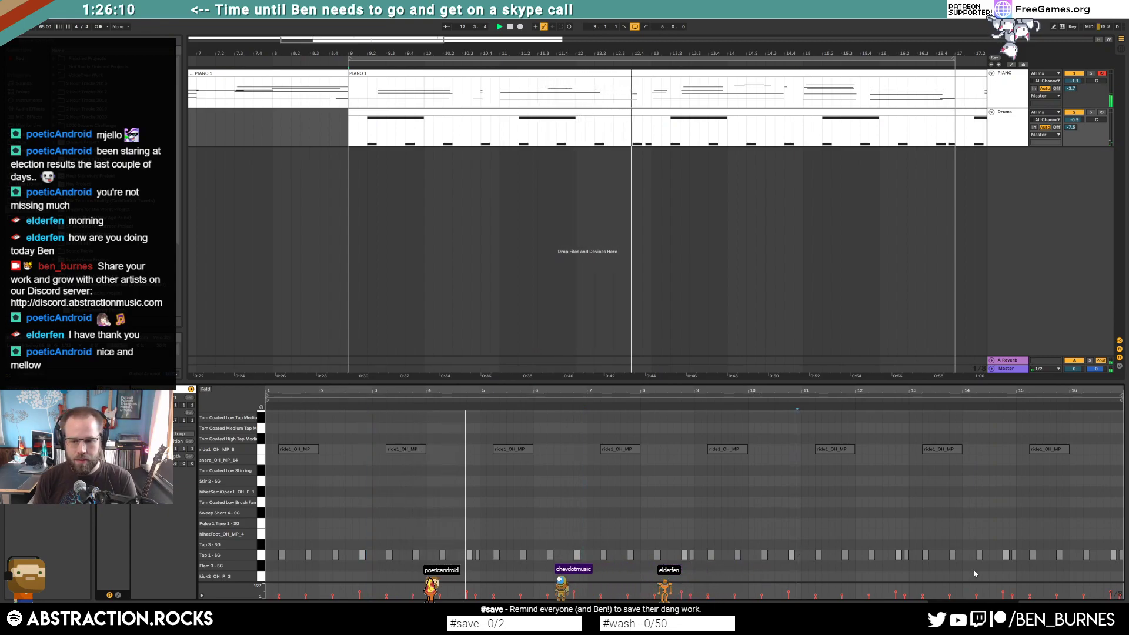
click(1013, 555)
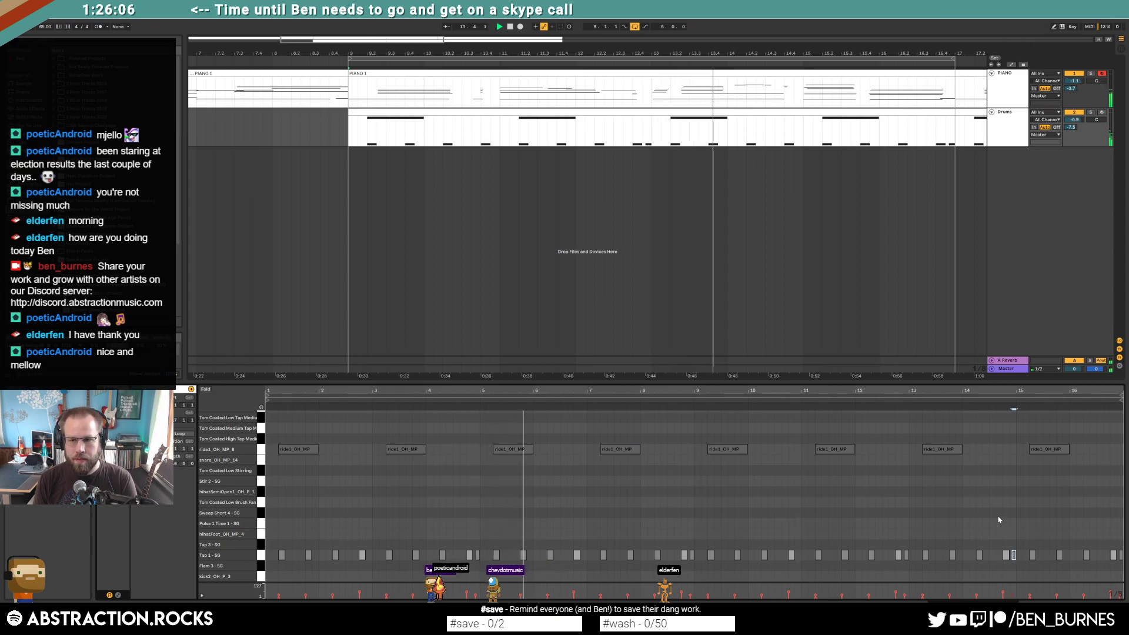
Step: Make bars 9 to 17 of the Drums track a separate eight-bar clip
drag(960, 130, 352, 132)
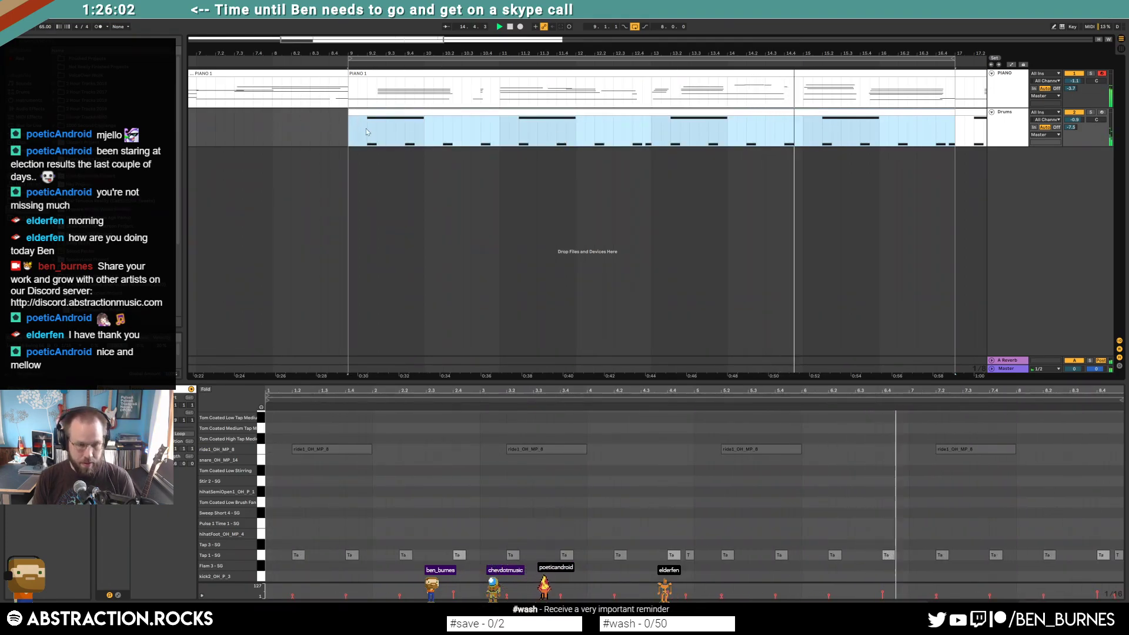
click(534, 449)
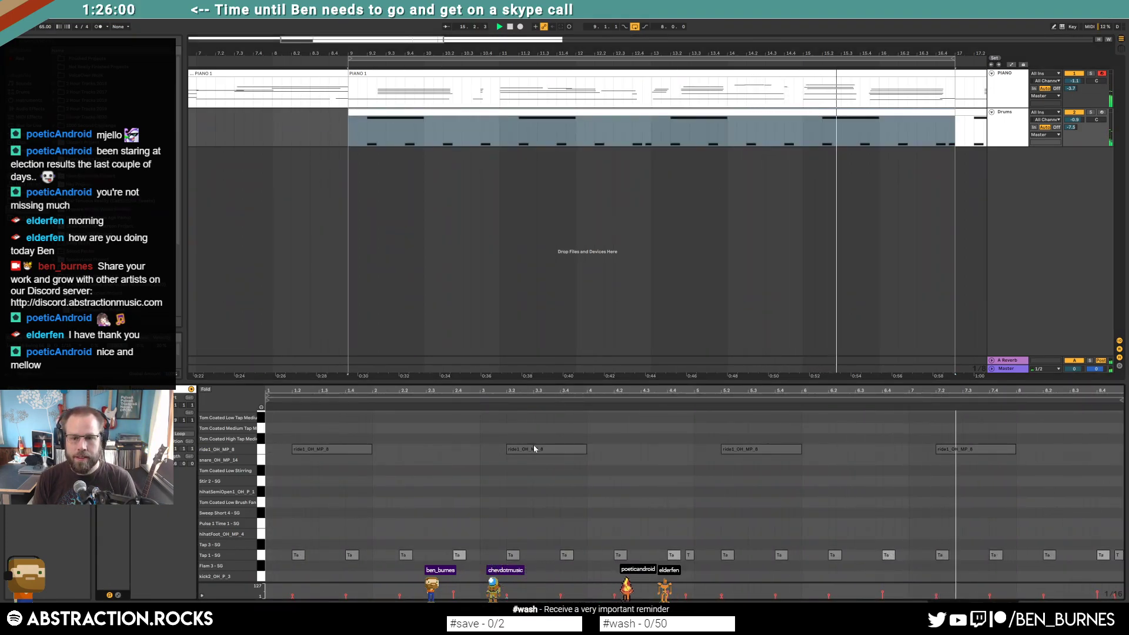
click(695, 511)
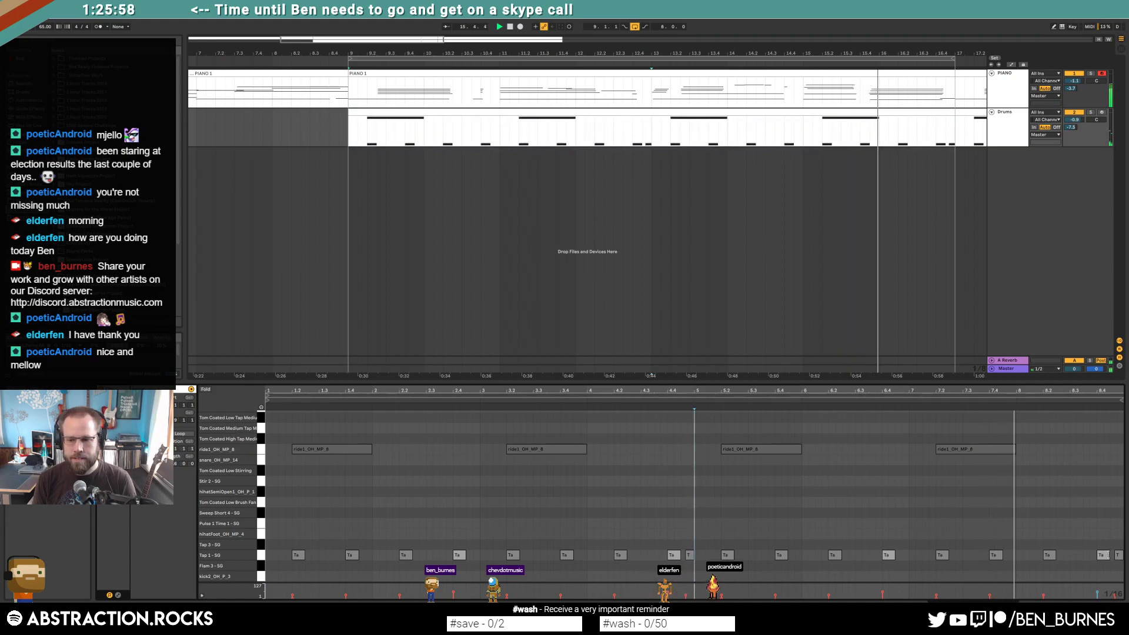
Step: Add a three-hit fill in the drum clip's eighth bar with two Tom Coated Medium Tap notes and one Low Tap note
double_click(1057, 433)
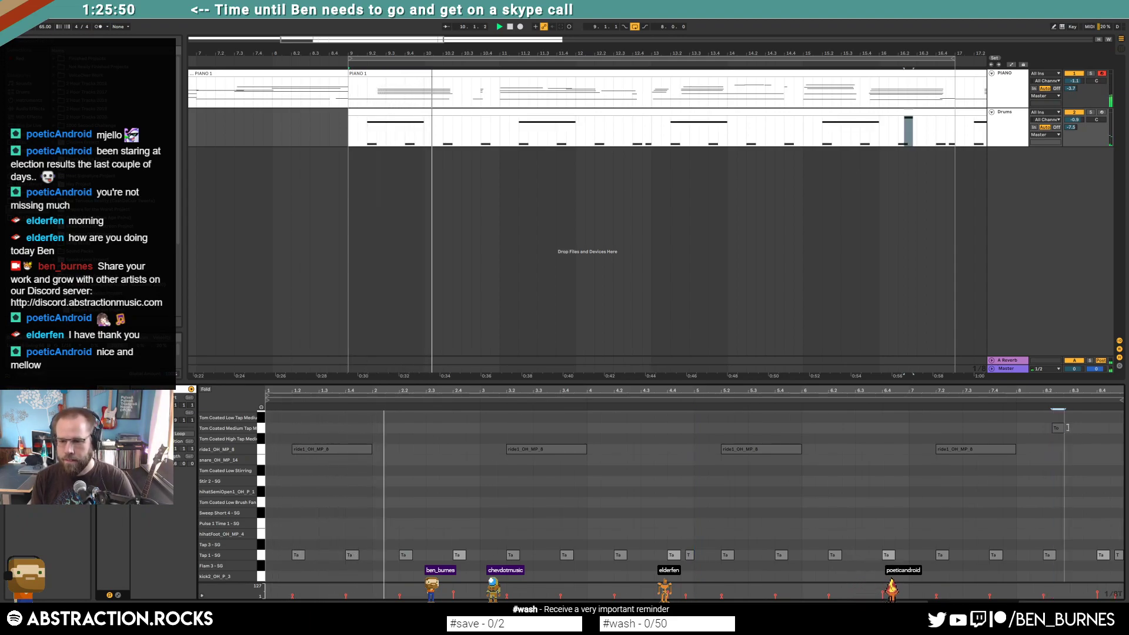
double_click(1082, 427)
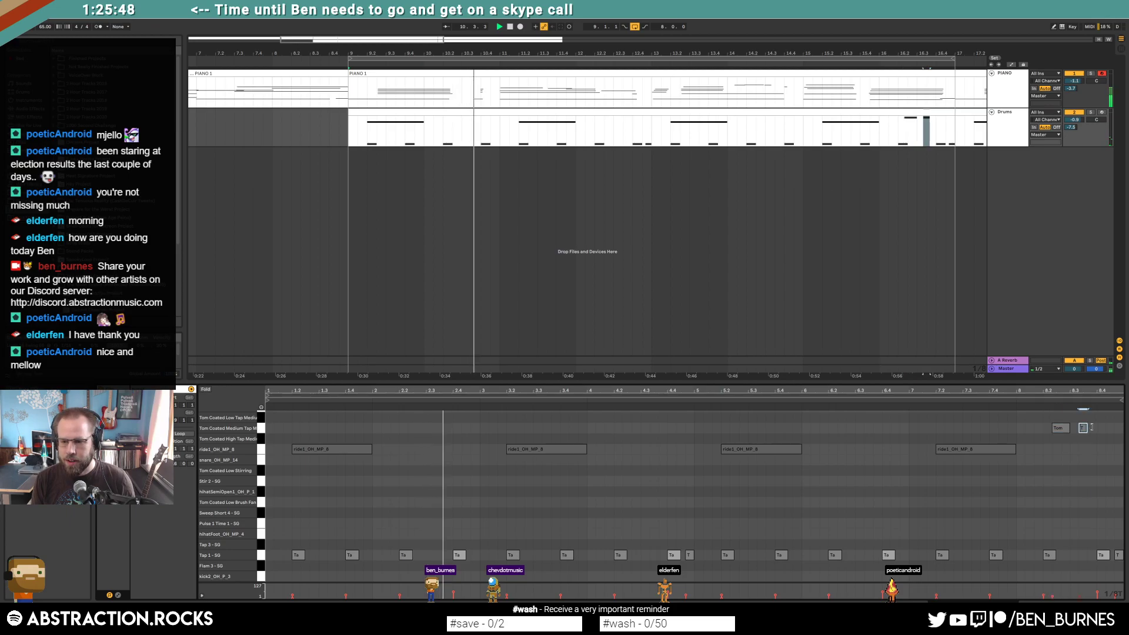
click(1113, 422)
double_click(1111, 419)
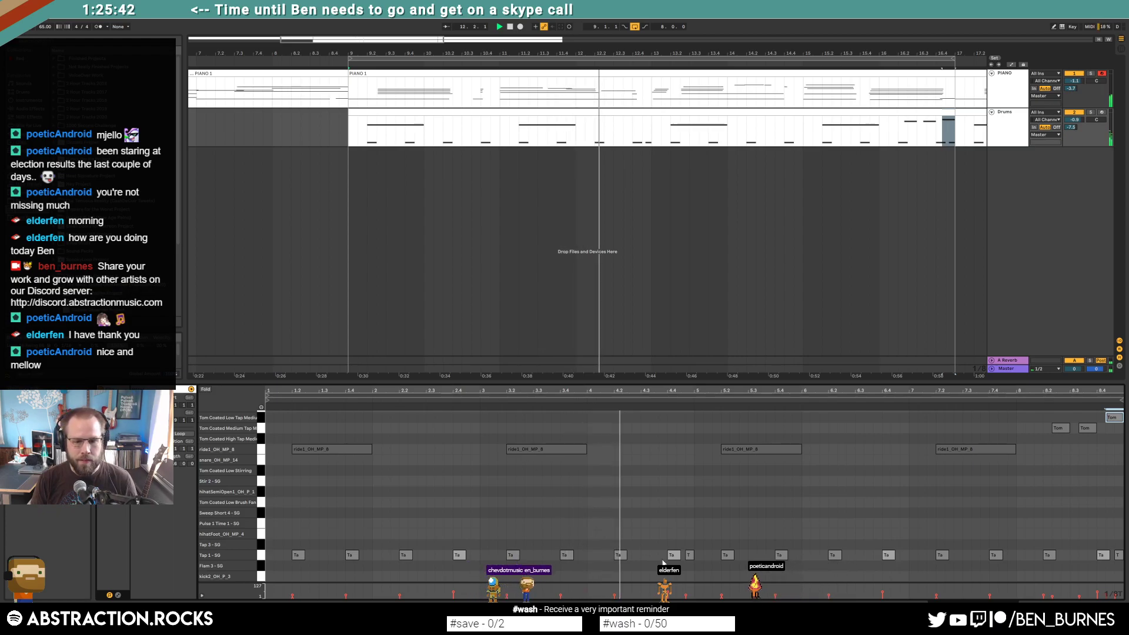
Step: Move the extra short tap at the end of bar 4 from Tap 1 - SG to Tap 3 - SG
drag(689, 554, 689, 566)
key(Up)
key(Up)
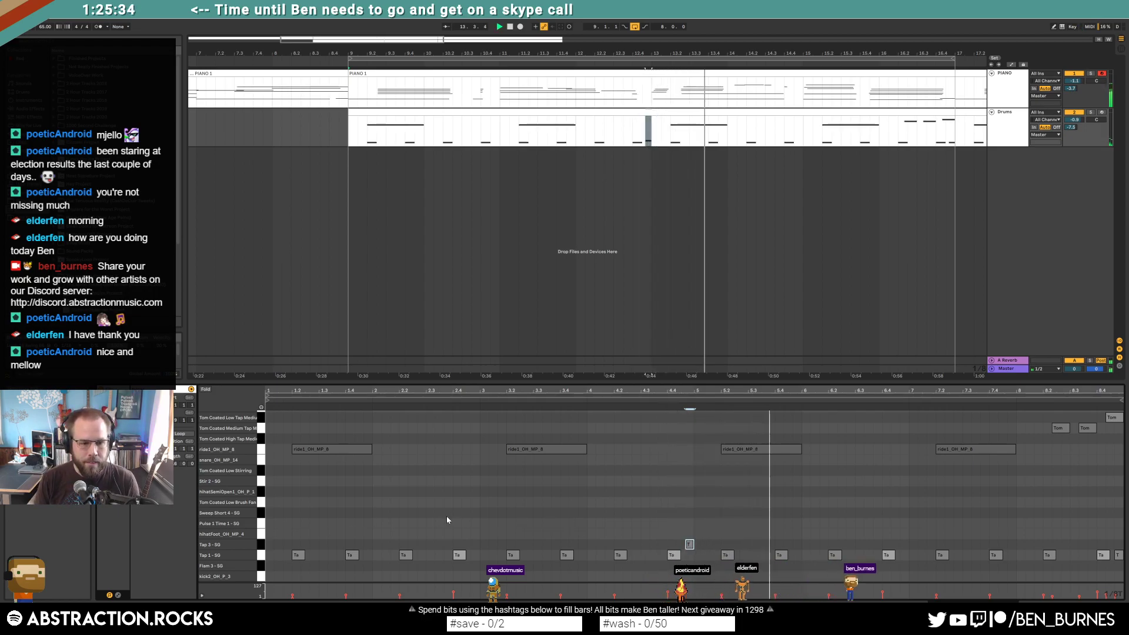
Step: Draw one-bar Tom Coated Low Stirring notes across bars 5 and 7 of the drum clip
double_click(696, 469)
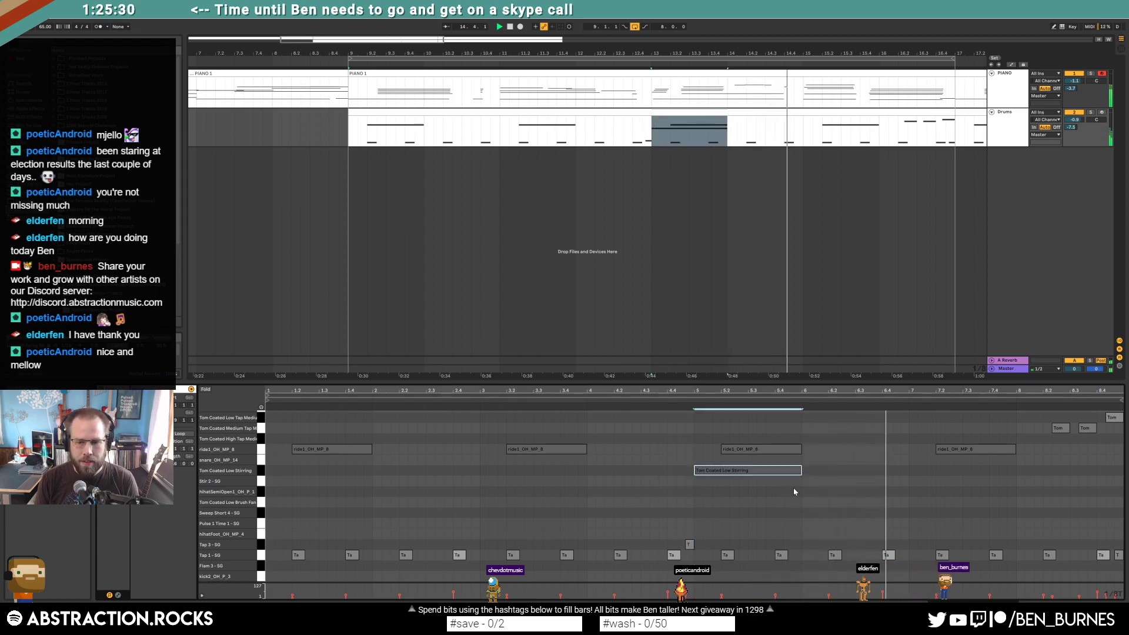
double_click(920, 471)
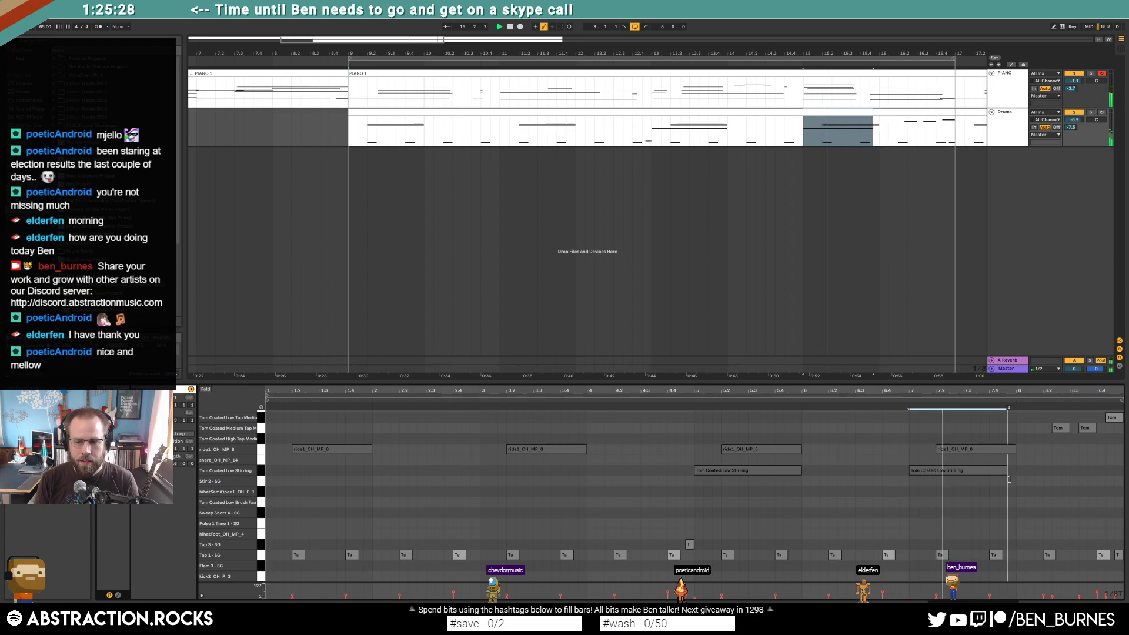
shift+click(767, 471)
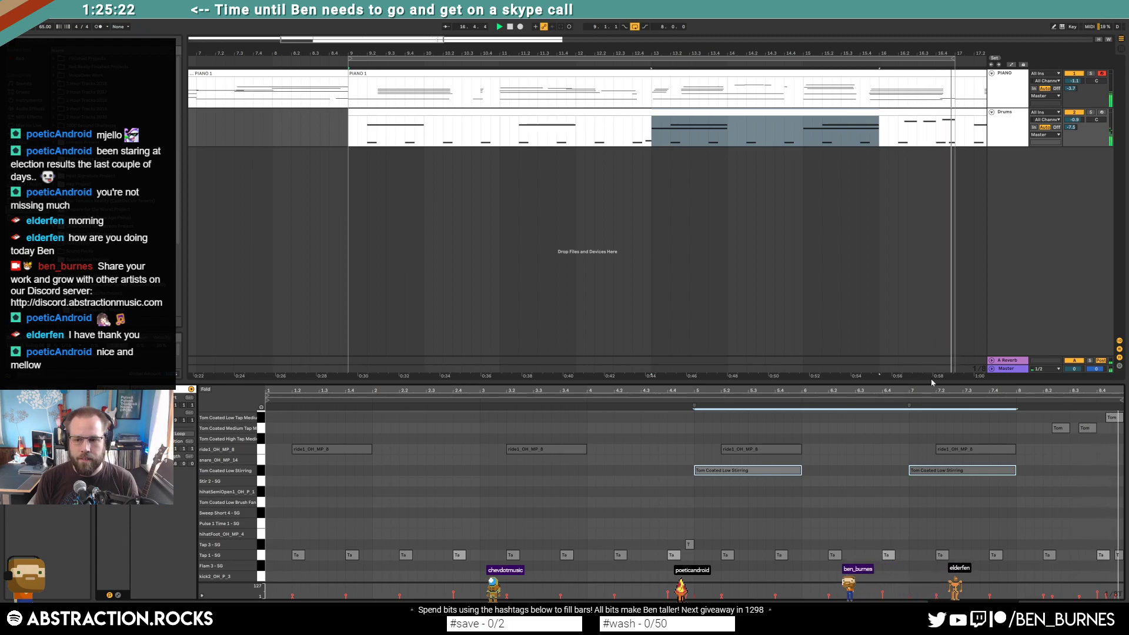
Step: Adjust the velocities of the three closing tom notes and shift them down one row to the High Tap and Medium Tap toms
scroll(497, 88, down, 2)
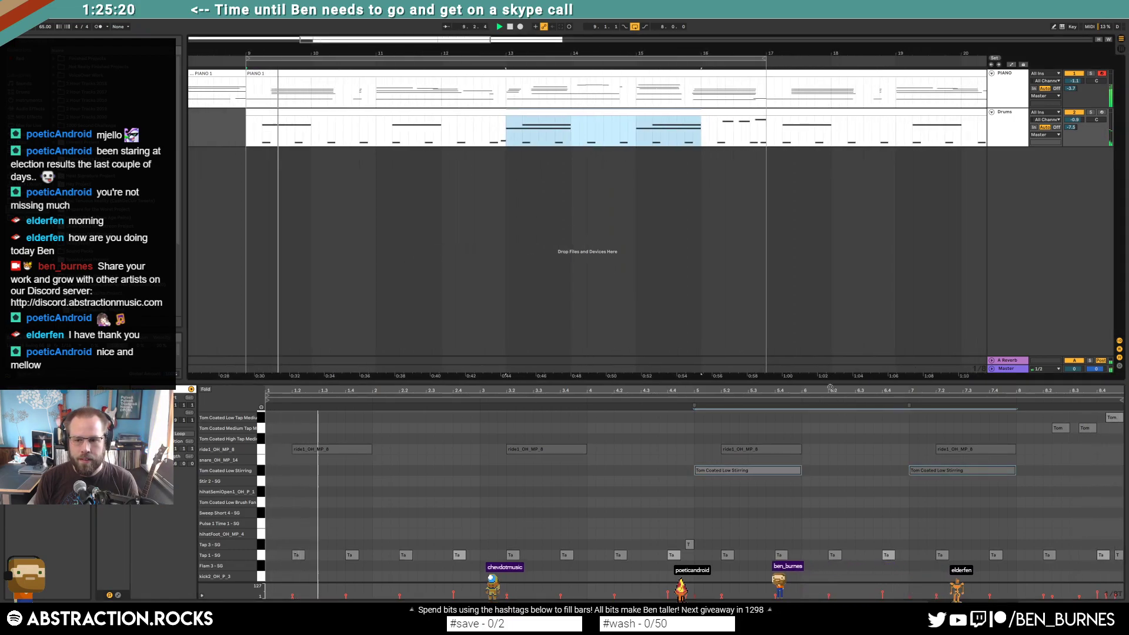
drag(1036, 420, 1083, 431)
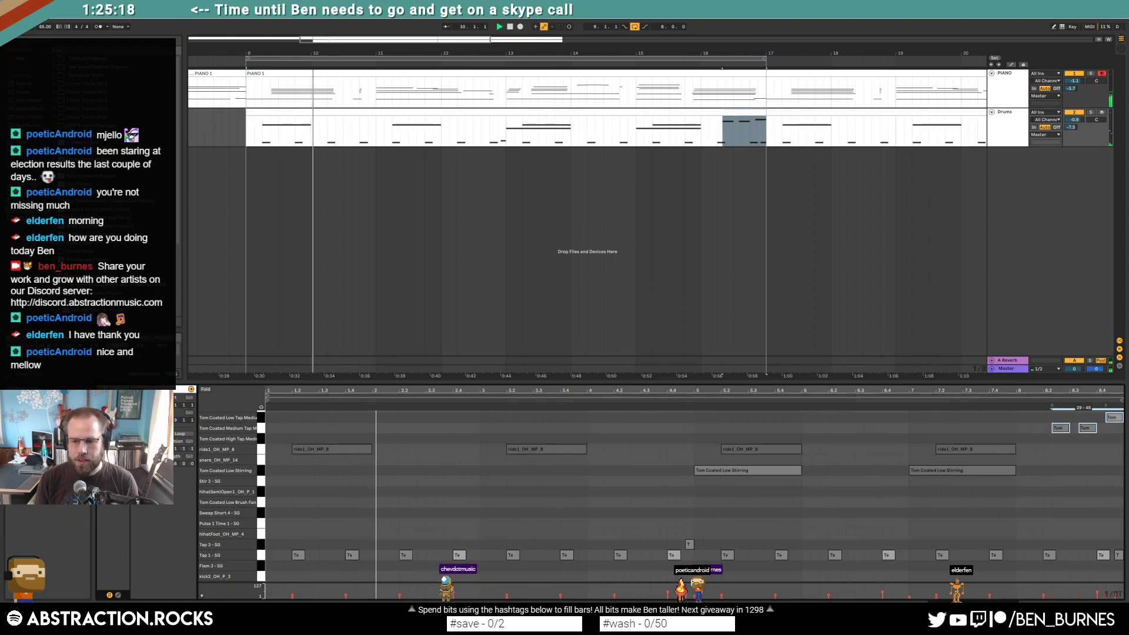
click(1101, 452)
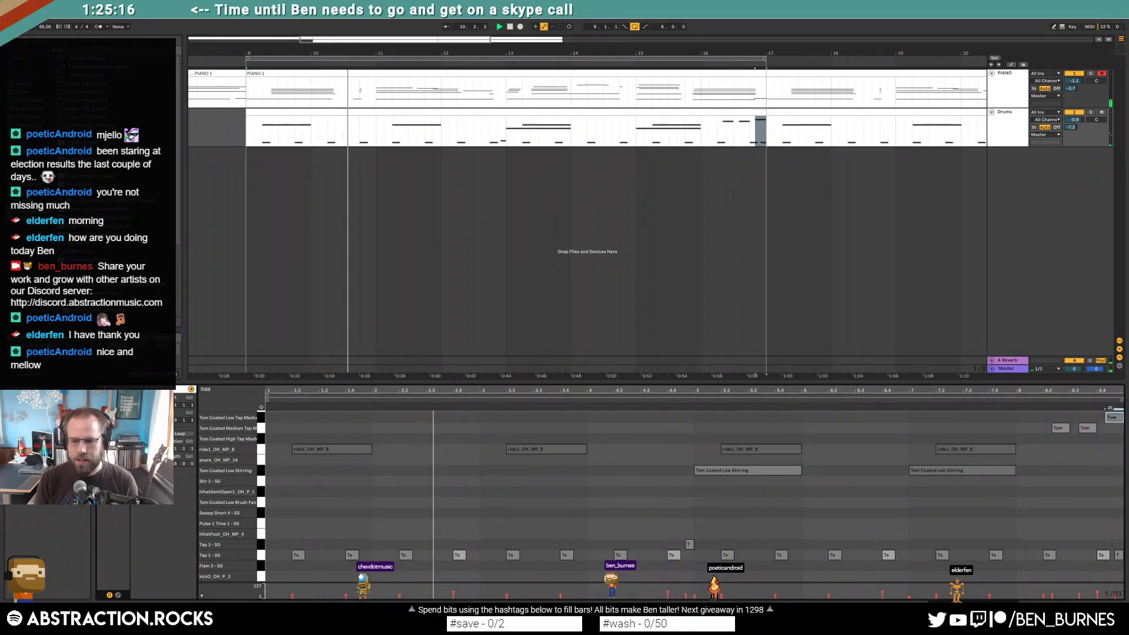
drag(1120, 412, 1051, 479)
key(Down)
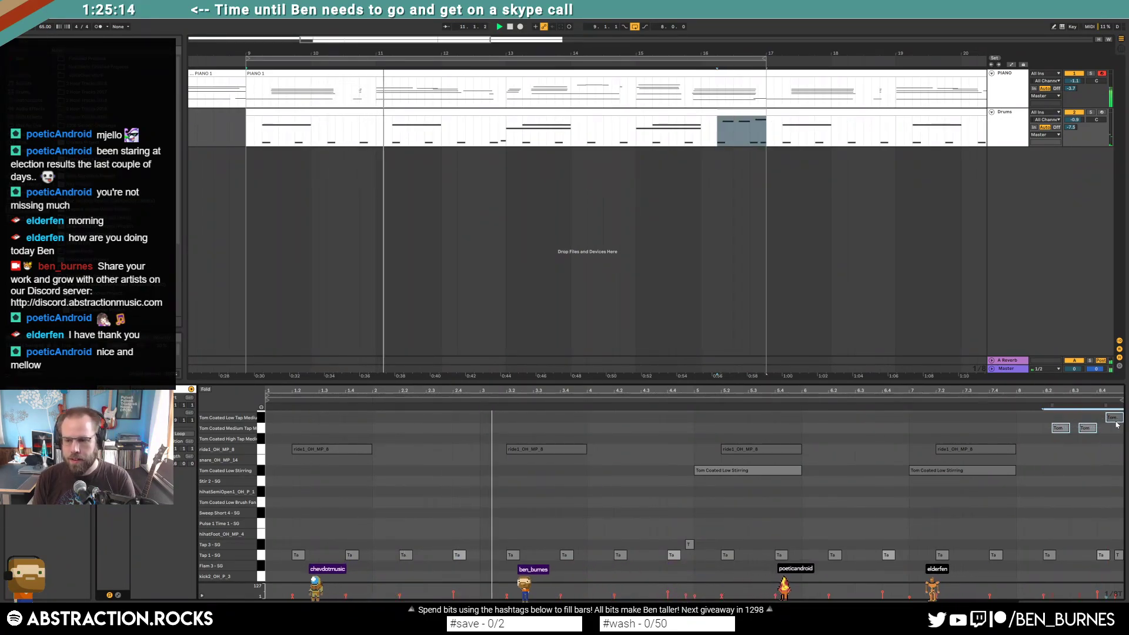
click(1051, 479)
click(1008, 402)
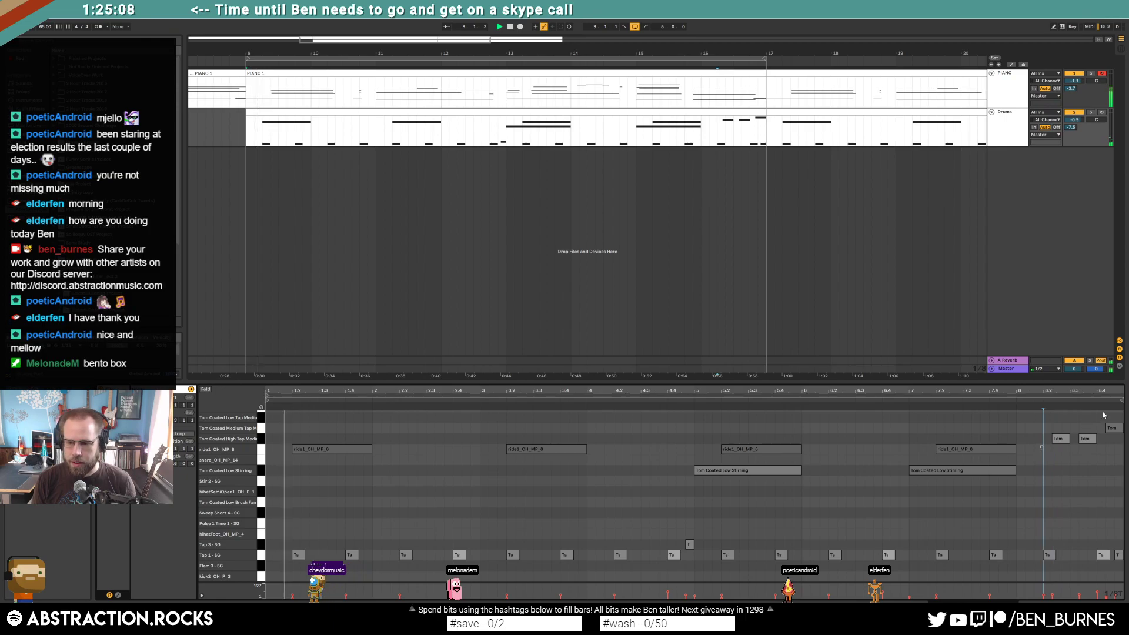
Step: Rebalance the tom fill's velocities, split its last note in half and move the second half to Tom Coated Low Tap
shift+click(1110, 428)
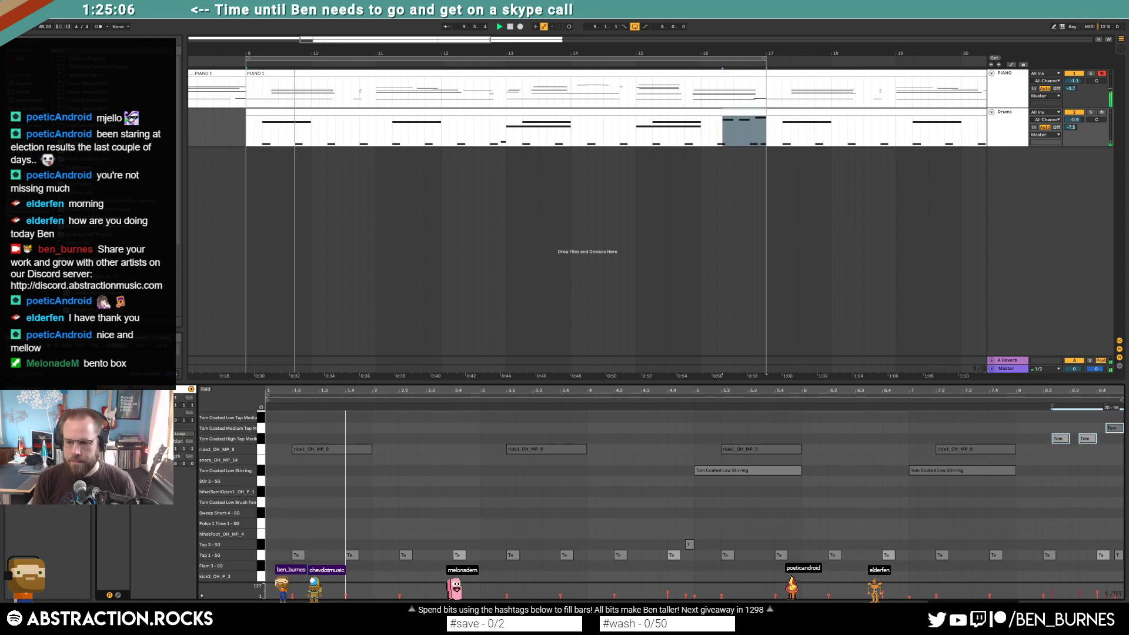
click(1117, 412)
mouse_move(1116, 392)
mouse_down()
mouse_move(857, 402)
mouse_move(875, 435)
mouse_up()
key(ctrl+e)
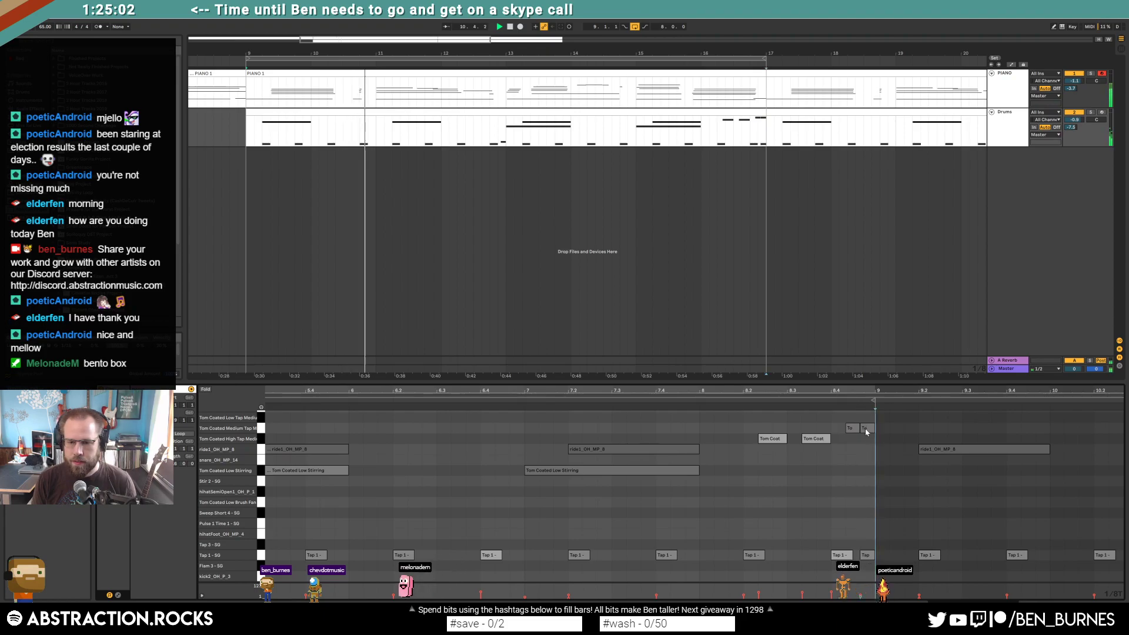
key(Up)
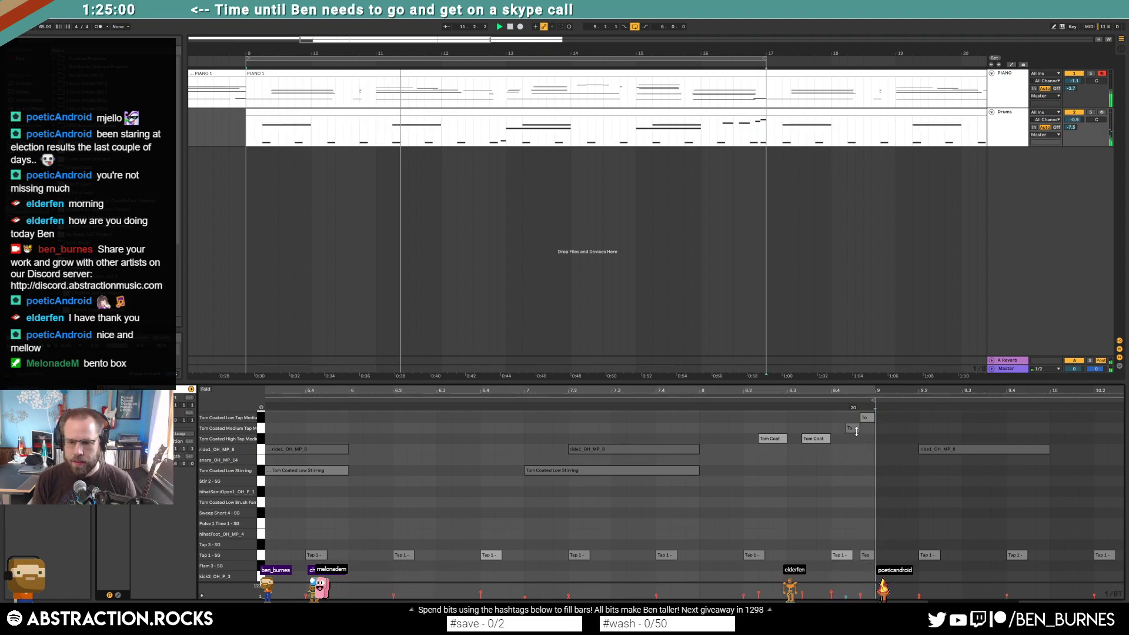
Step: Duplicate the eight-bar drum clip from bars 9–17 over bars 17–25 and move the arrangement loop to bars 17–25
key(minus)
drag(857, 391, 979, 391)
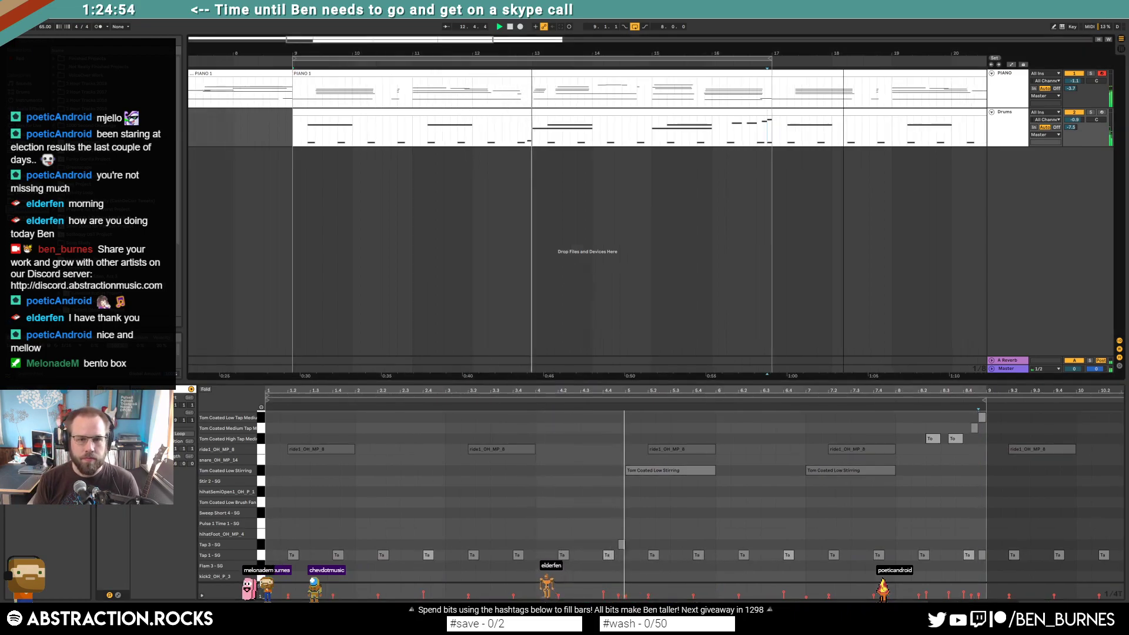
key(minus)
click(570, 124)
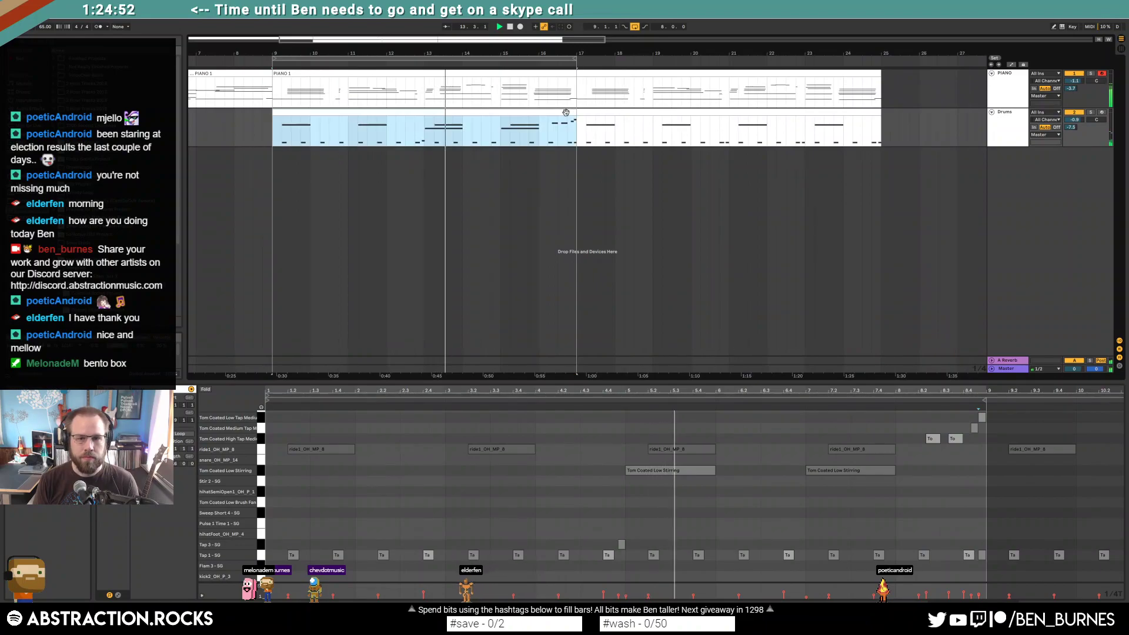
click(590, 120)
drag(559, 58, 863, 58)
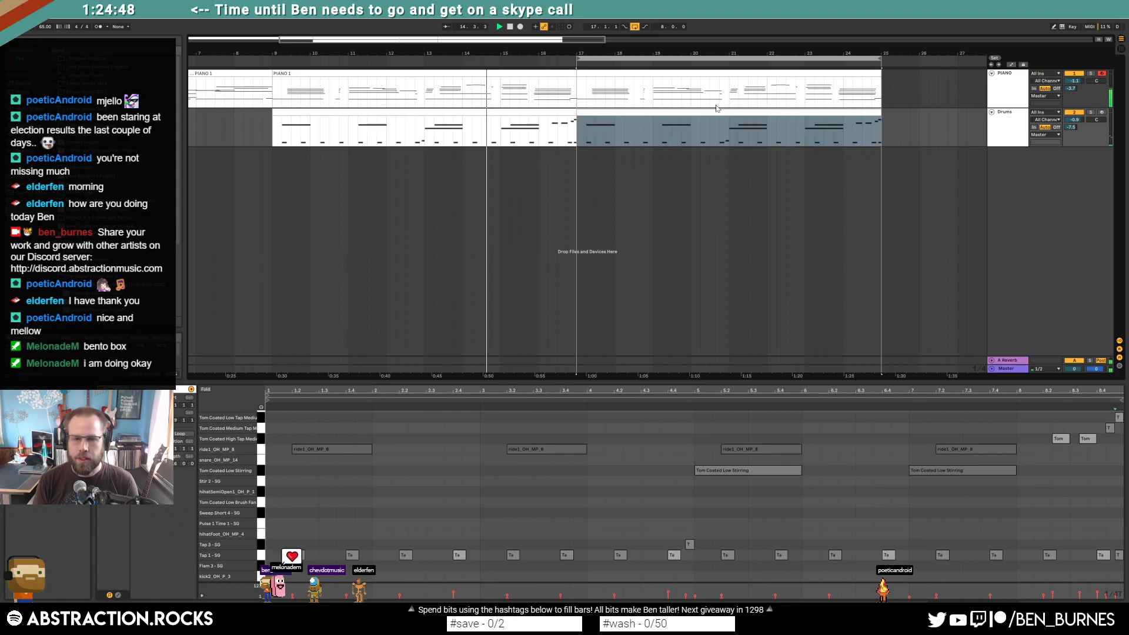
Step: Fill the second drum clip with four consecutive two-bar Stir 2 - SG notes and remove its Tom Coated Low Stirring notes
click(735, 129)
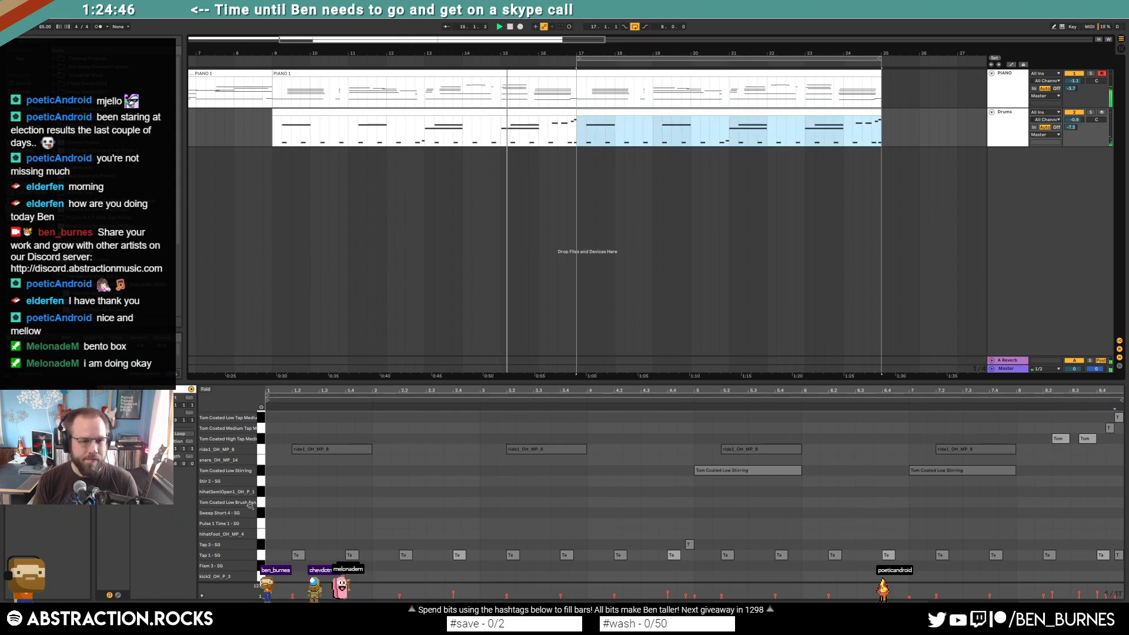
mouse_move(271, 482)
mouse_down()
mouse_move(518, 494)
mouse_move(479, 504)
mouse_up()
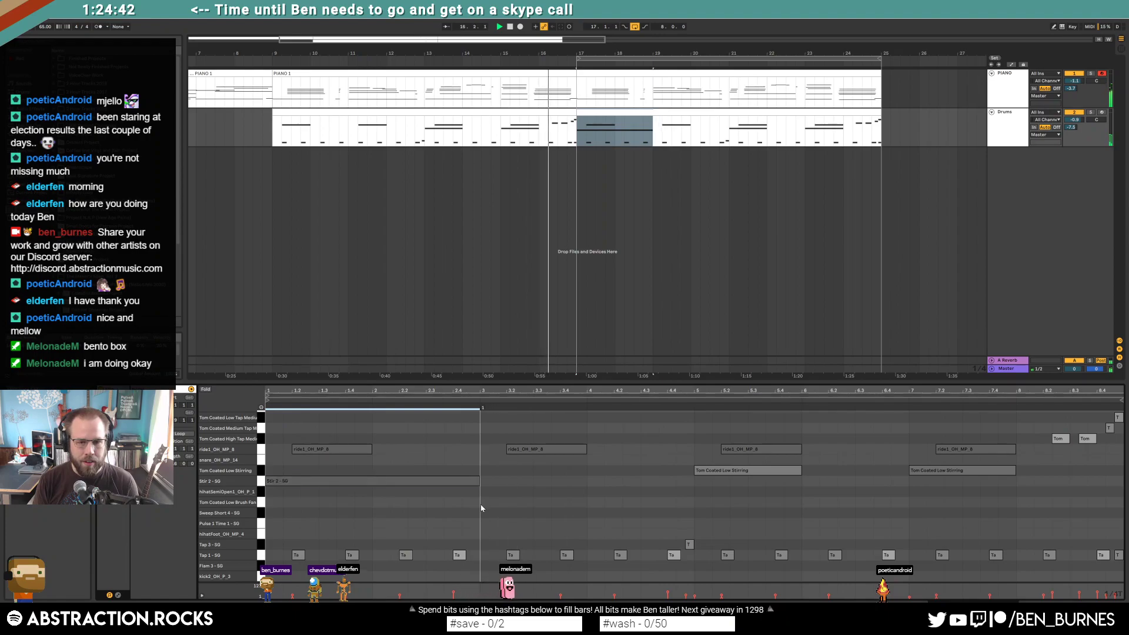
key(ctrl+d)
key(ctrl+d)
key(ctrl+d)
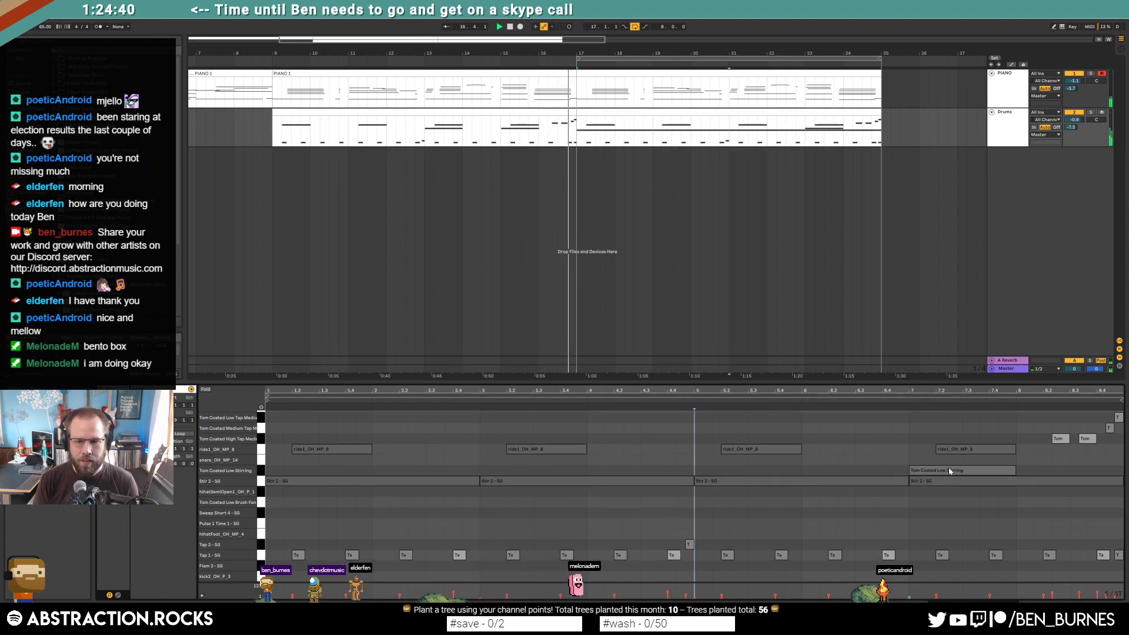
click(950, 470)
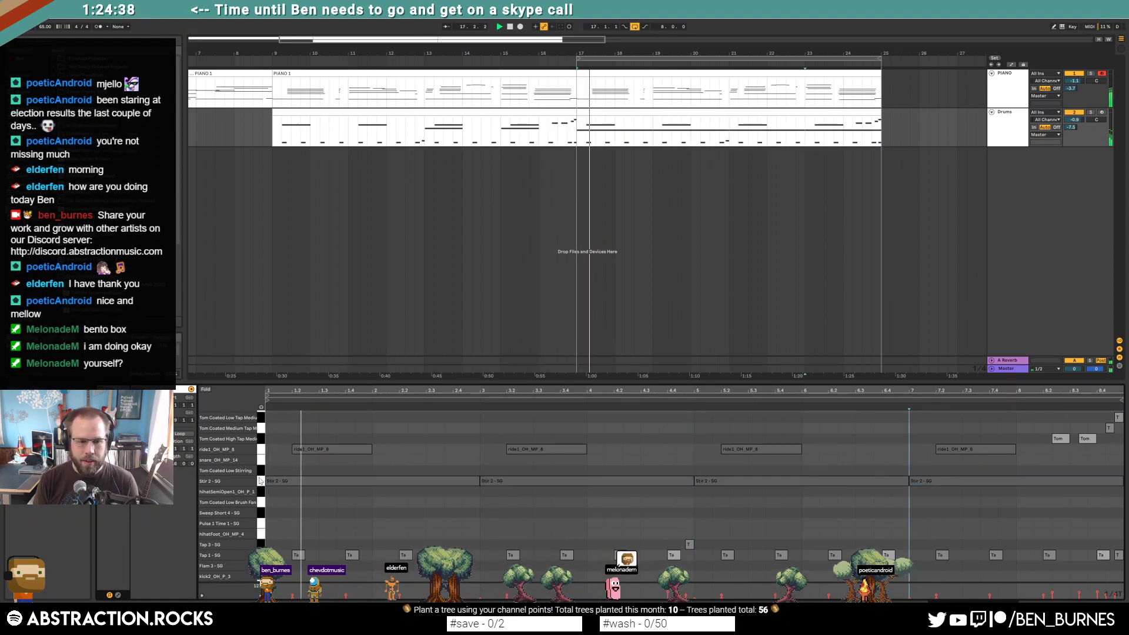
click(259, 481)
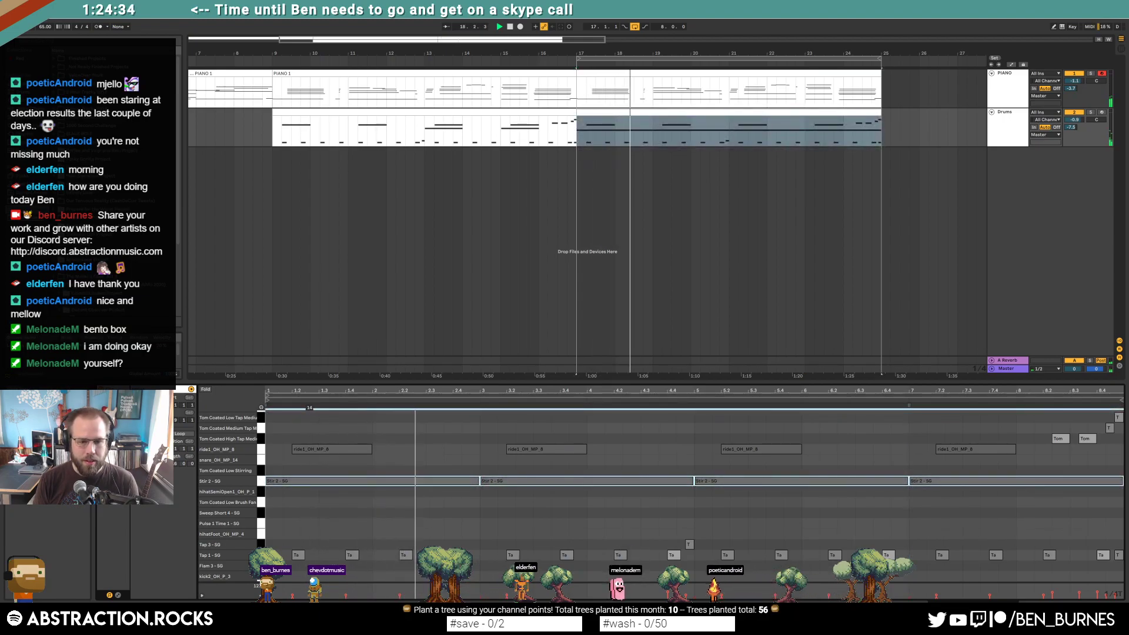
Step: Draw five short, syncopated hihatFoot_OH_MP_4 notes across the first two bars of the second drum clip
click(319, 501)
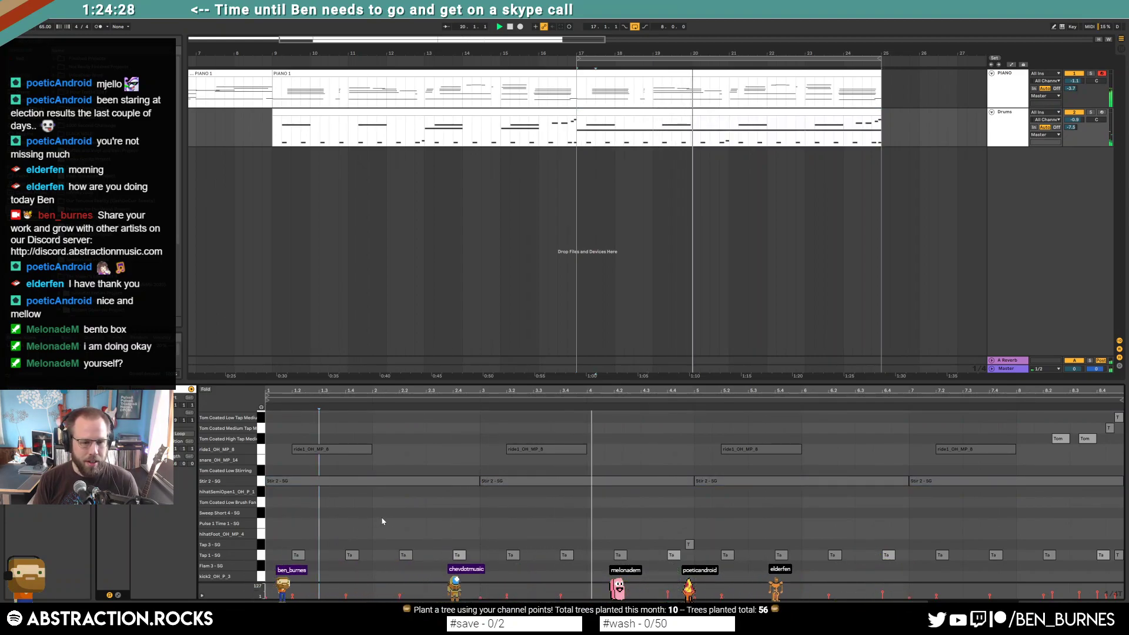
key(space)
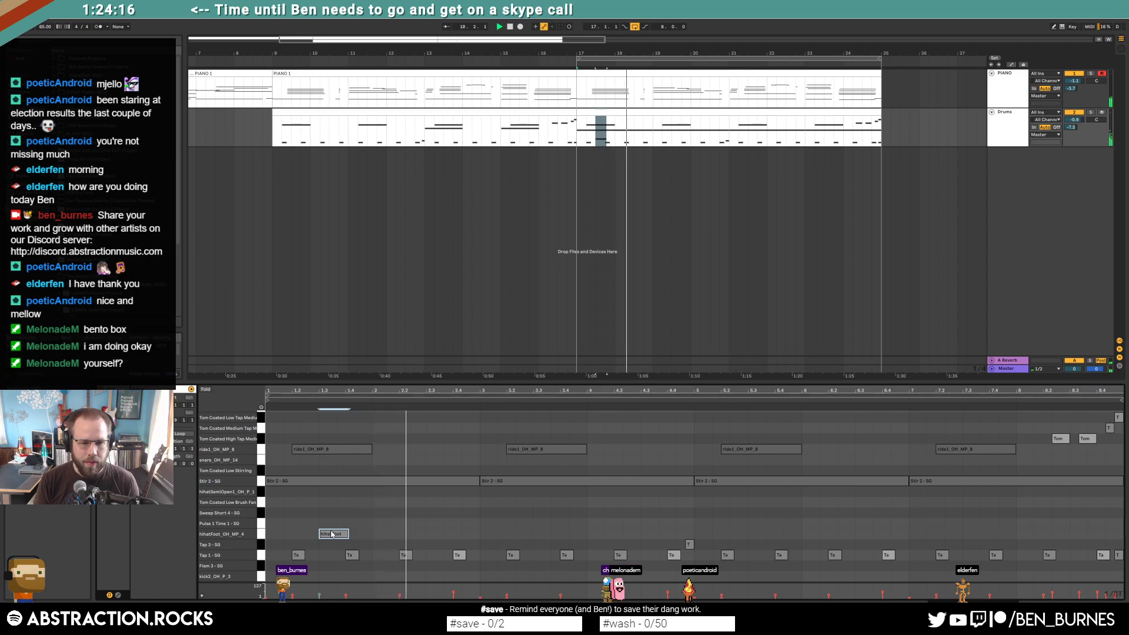
double_click(368, 533)
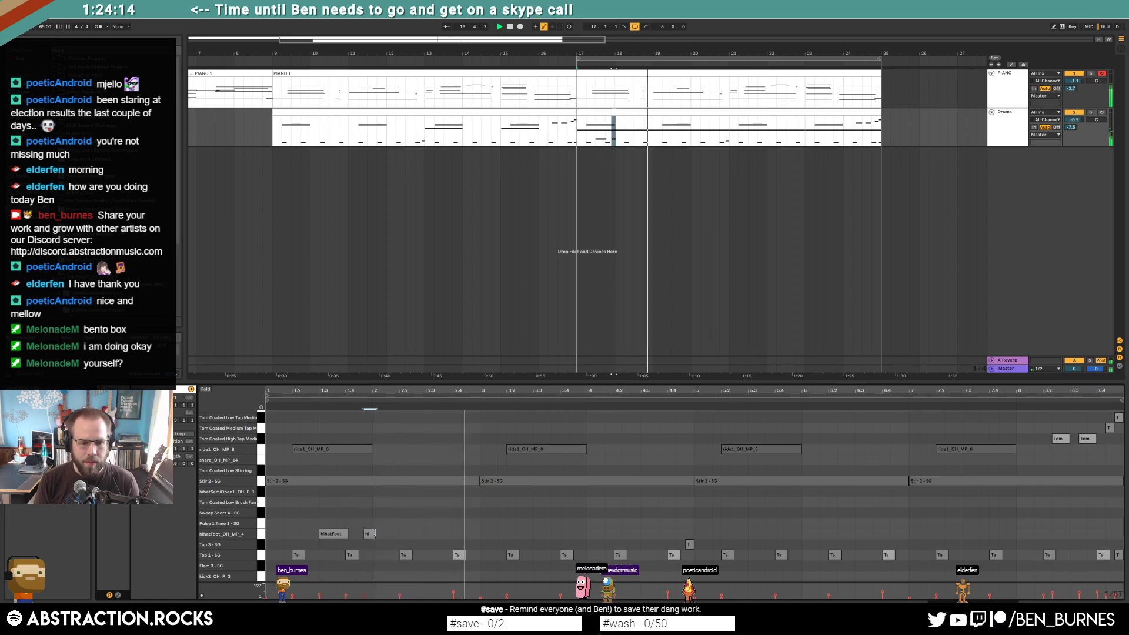
double_click(431, 533)
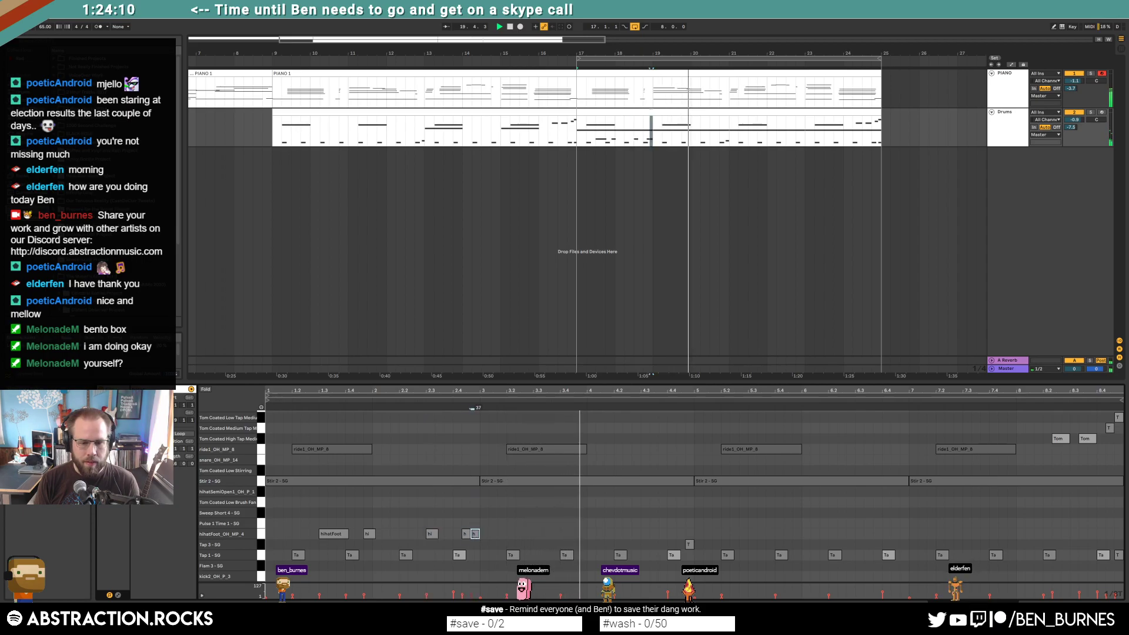
Step: Repeat the two-bar hihatFoot_OH_MP_4 pattern three more times so it fills the eight-bar drum clip
drag(477, 526, 181, 542)
key(ctrl+d)
key(ctrl+d)
key(ctrl+d)
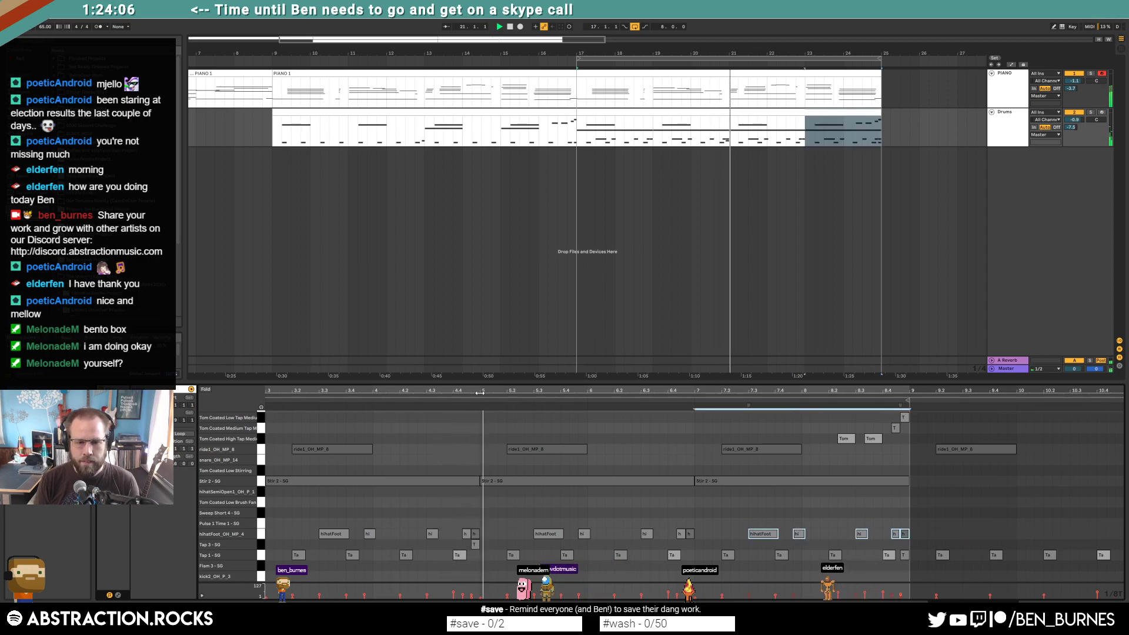
key(minus)
scroll(611, 415, left, 3)
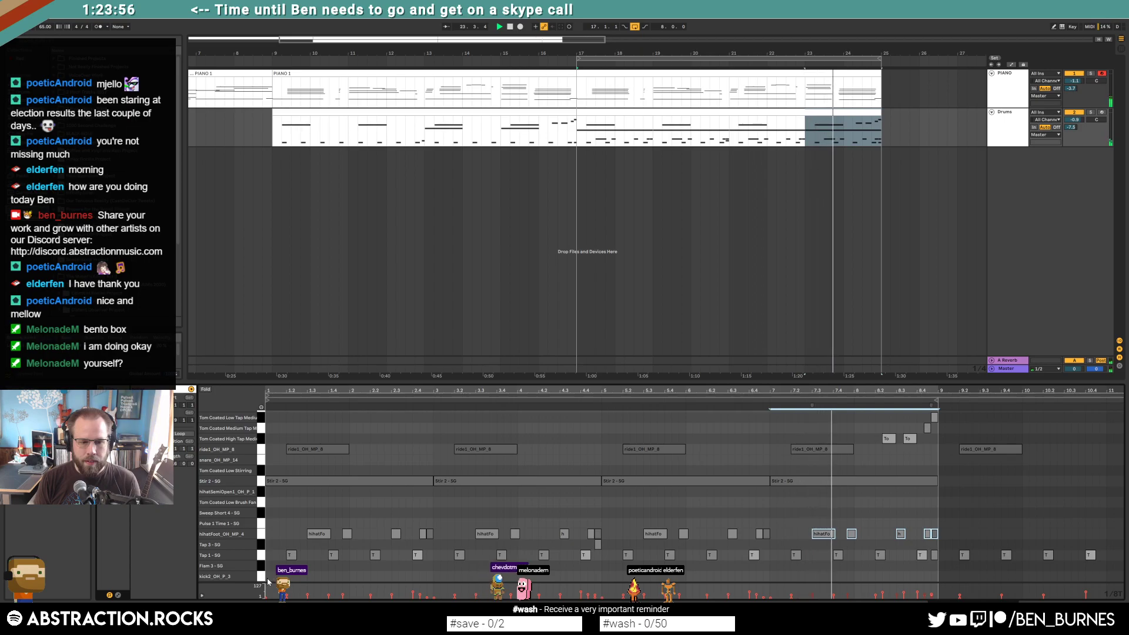
Step: Draw a one-beat kick2_OH_P_3 note at the clip's start, repeat it every two bars, and play back the arrangement
drag(268, 582, 286, 582)
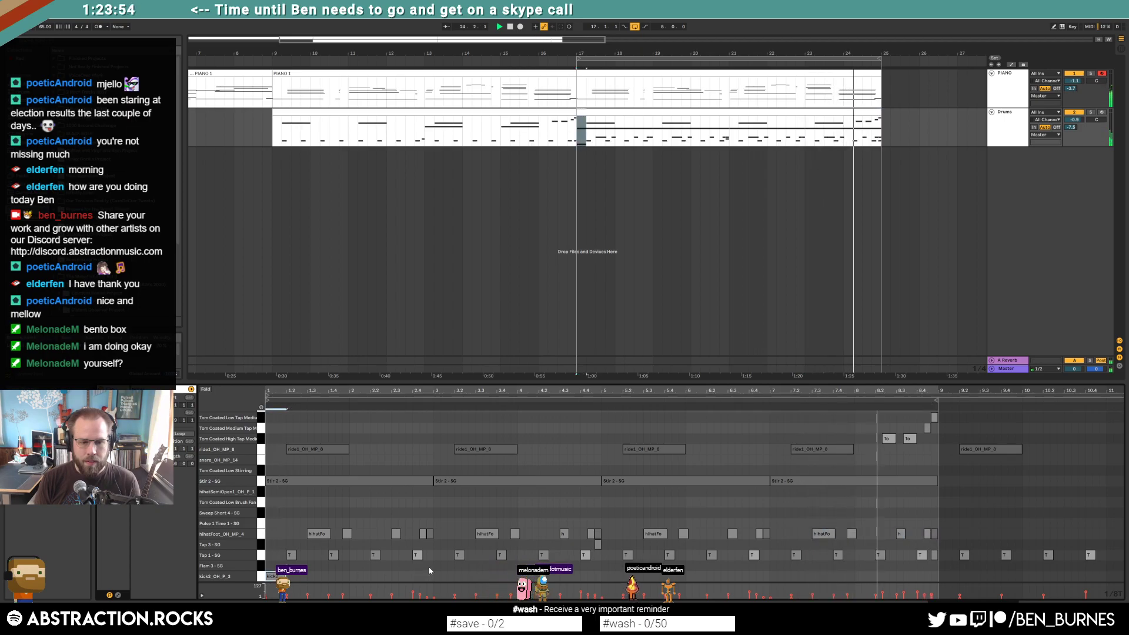
key(ctrl+d)
key(ctrl+d)
key(ctrl+d)
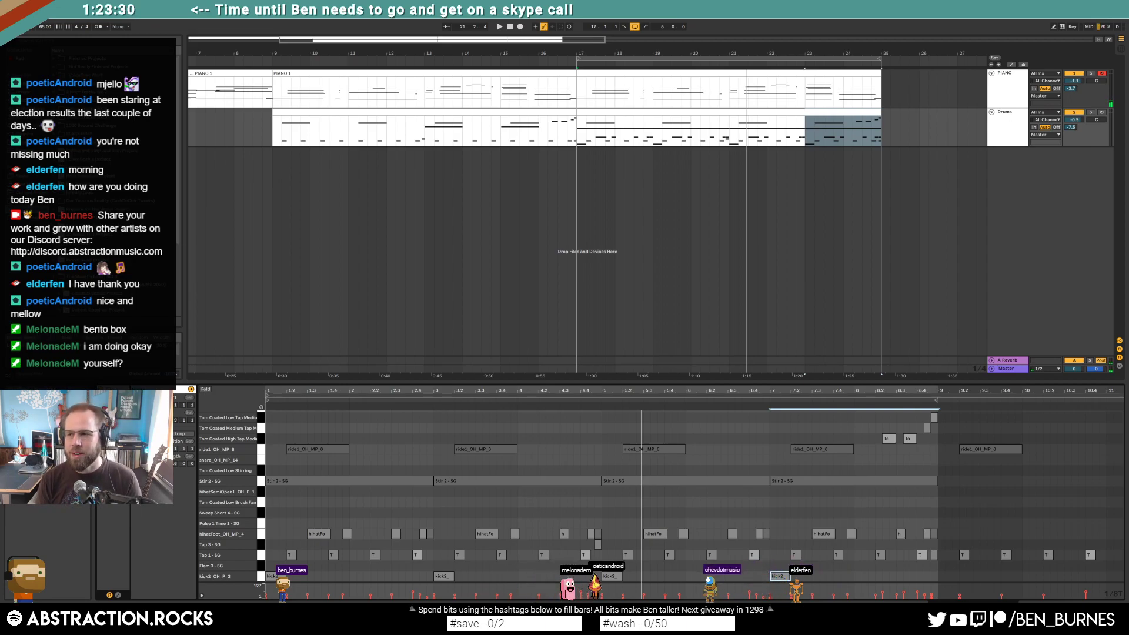
drag(556, 37, 593, 40)
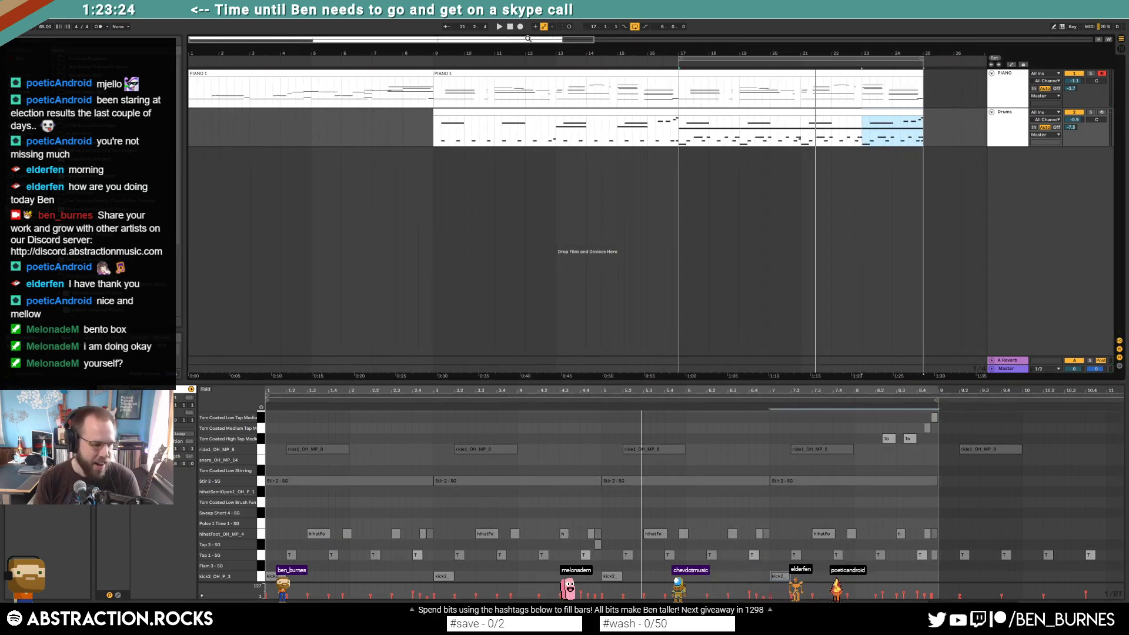
click(509, 27)
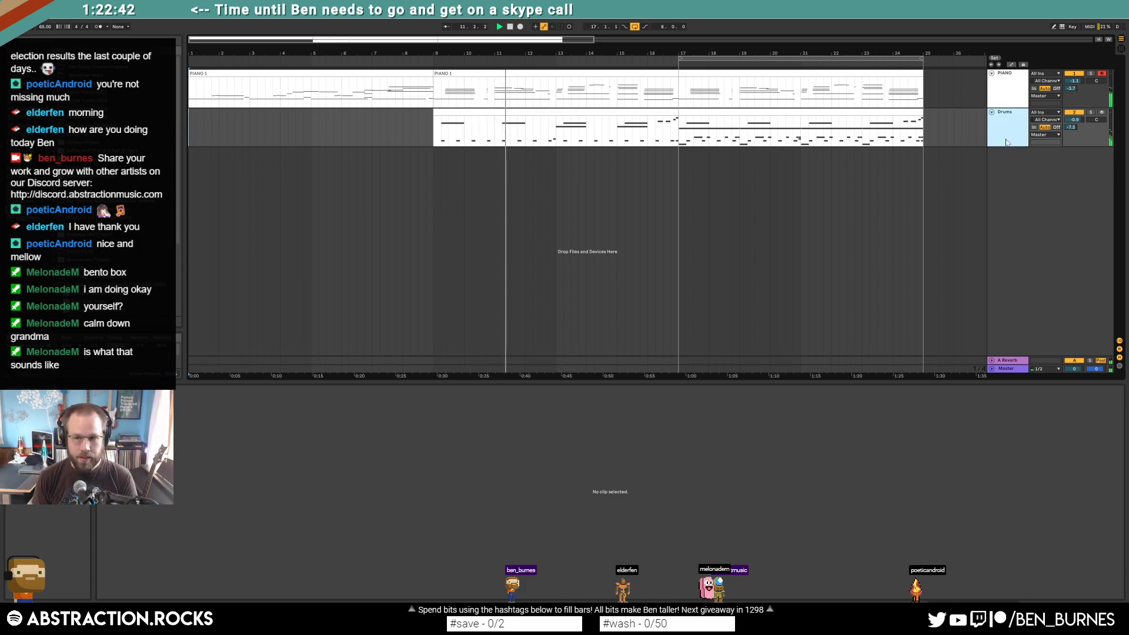
Step: Add the SAMPLE audio track below Drums, arm it for recording, set its monitoring to Auto and show its devices
key(ctrl+z)
click(993, 156)
click(1102, 152)
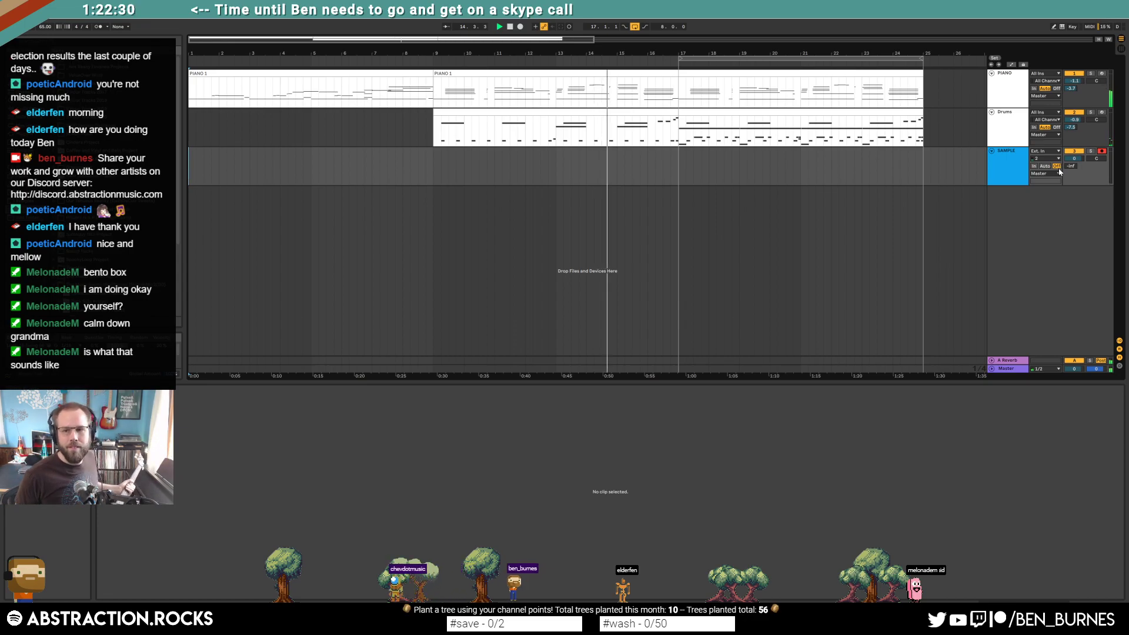
click(1045, 167)
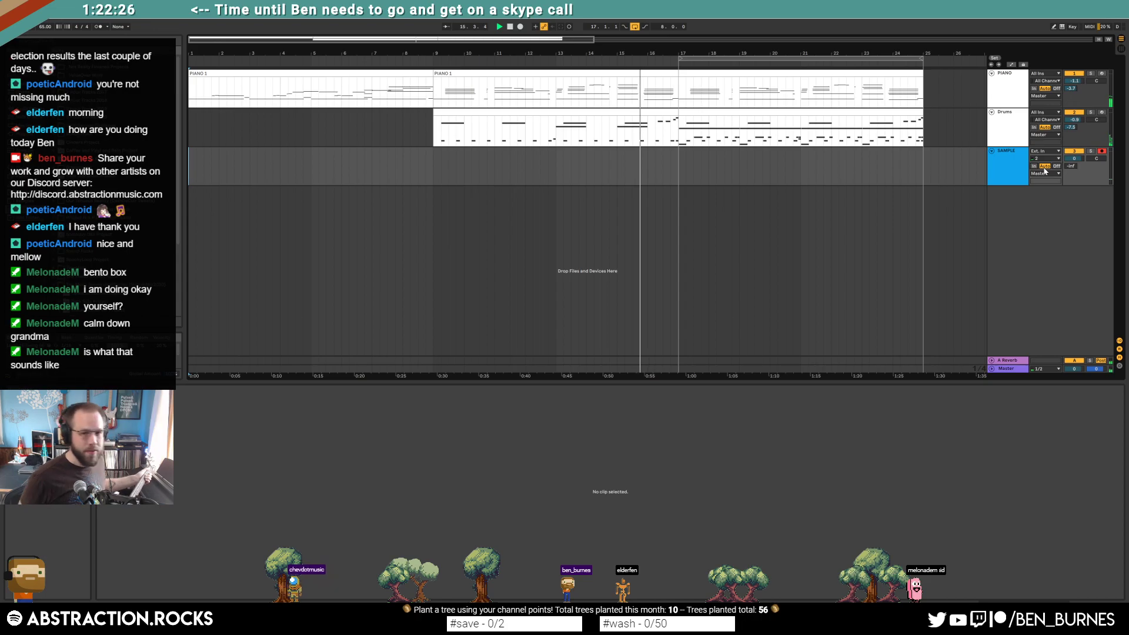
click(818, 75)
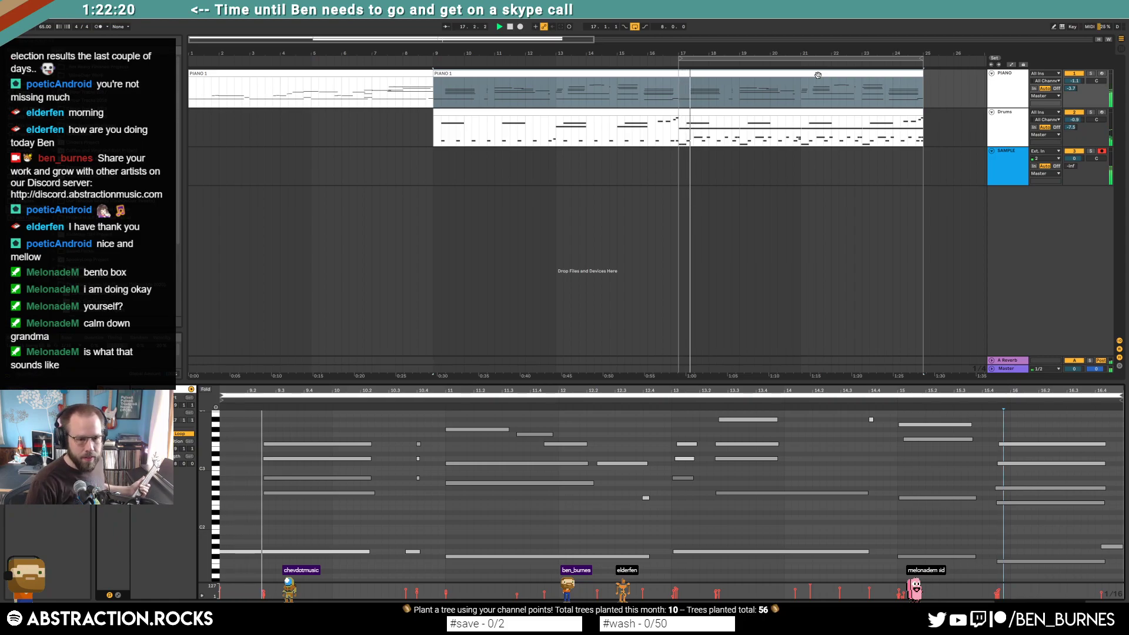
click(1006, 169)
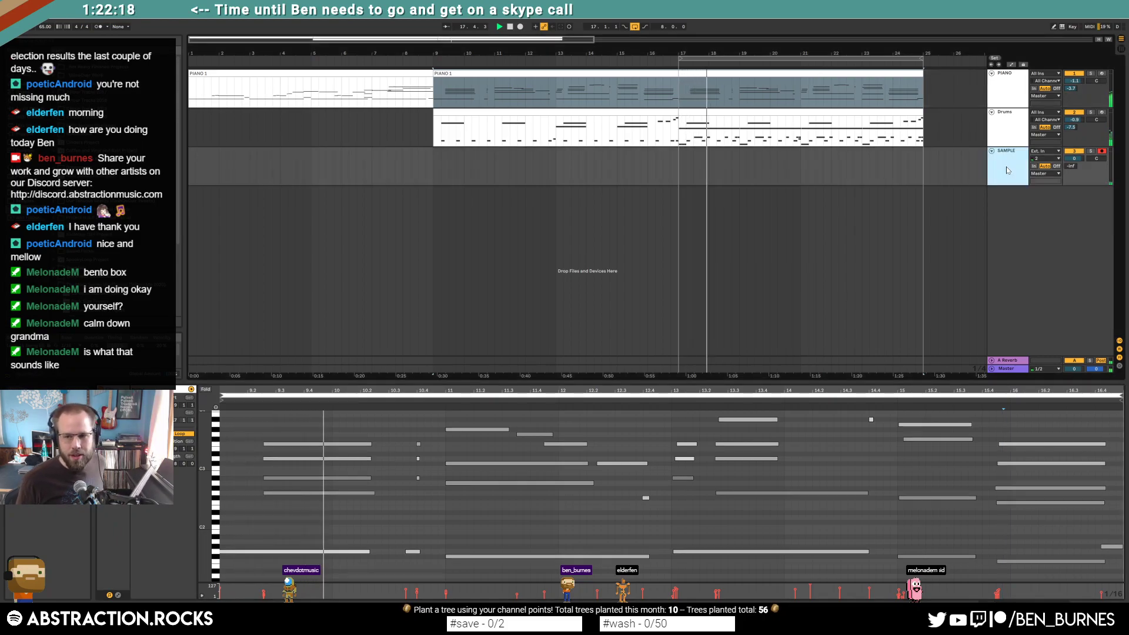
click(751, 220)
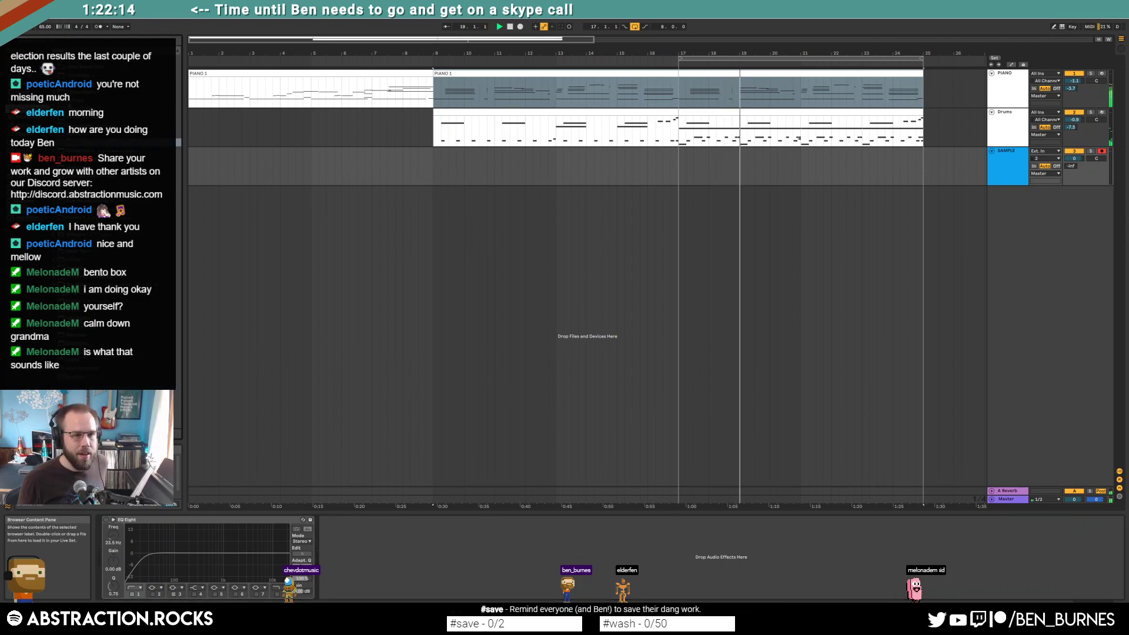
Step: Try a Compressor before the EQ Eight on the SAMPLE track, adjust its threshold while monitoring, and remove it
drag(88, 353, 129, 567)
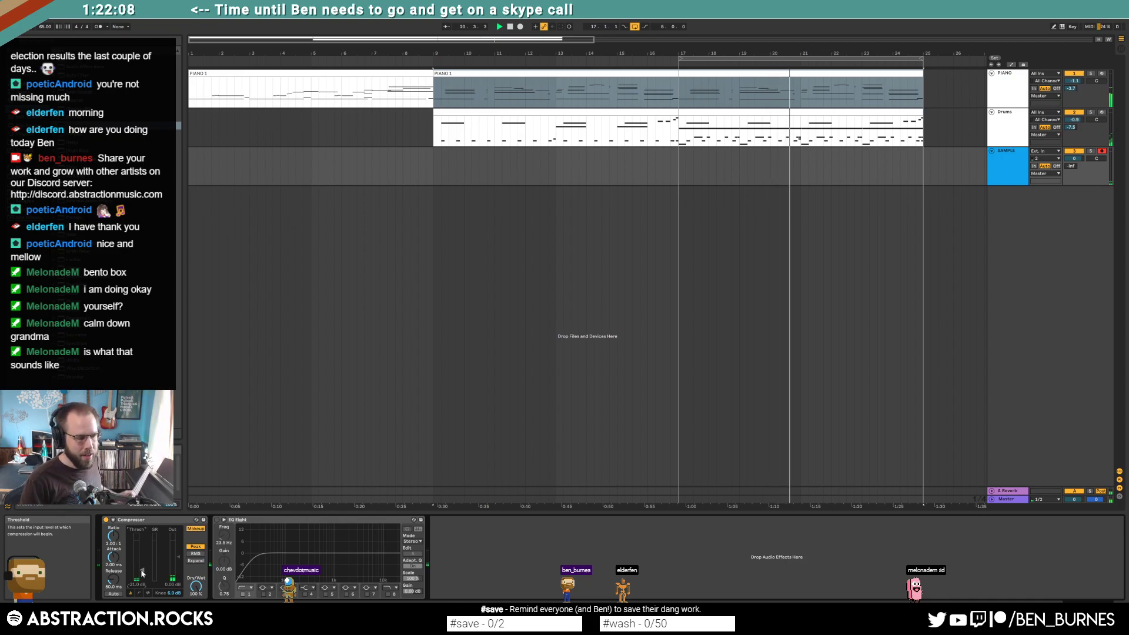
drag(142, 572, 141, 575)
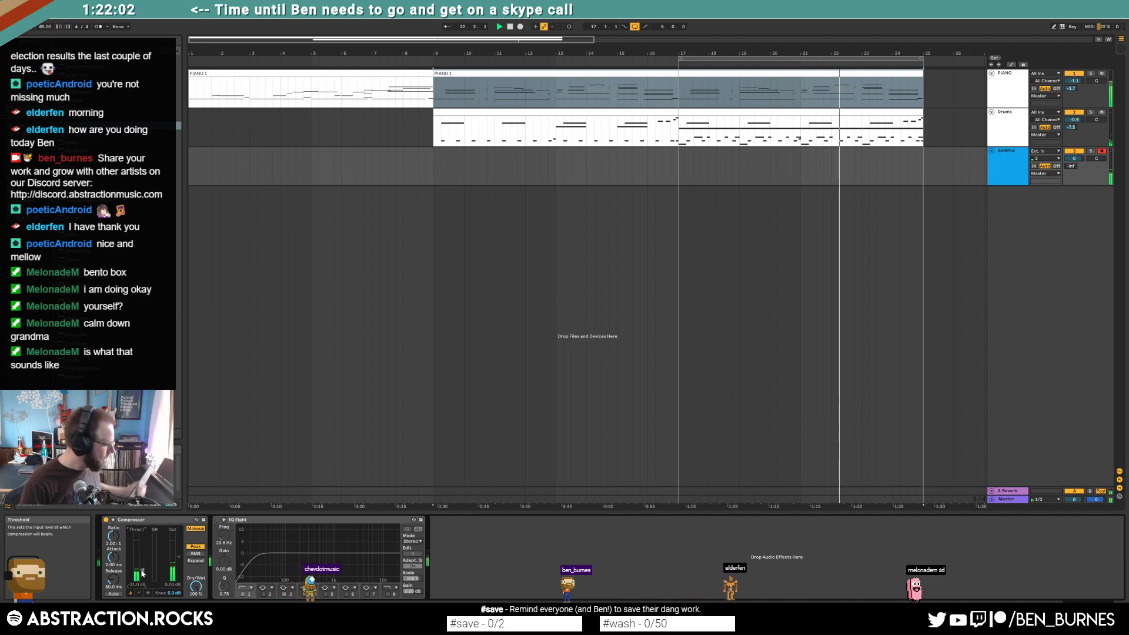
key(space)
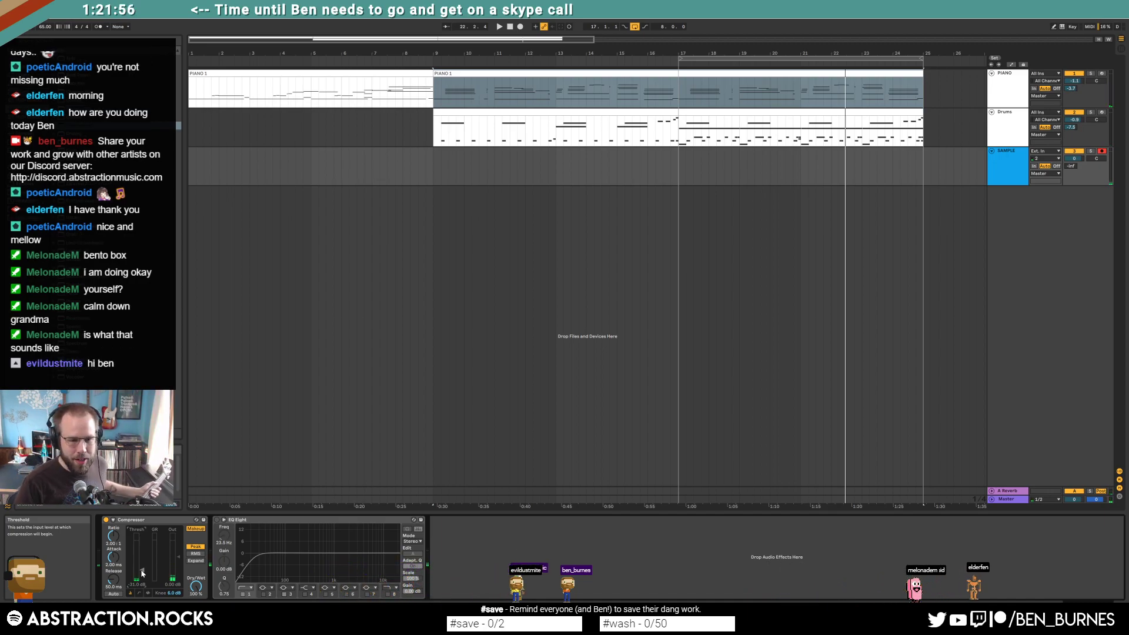
key(space)
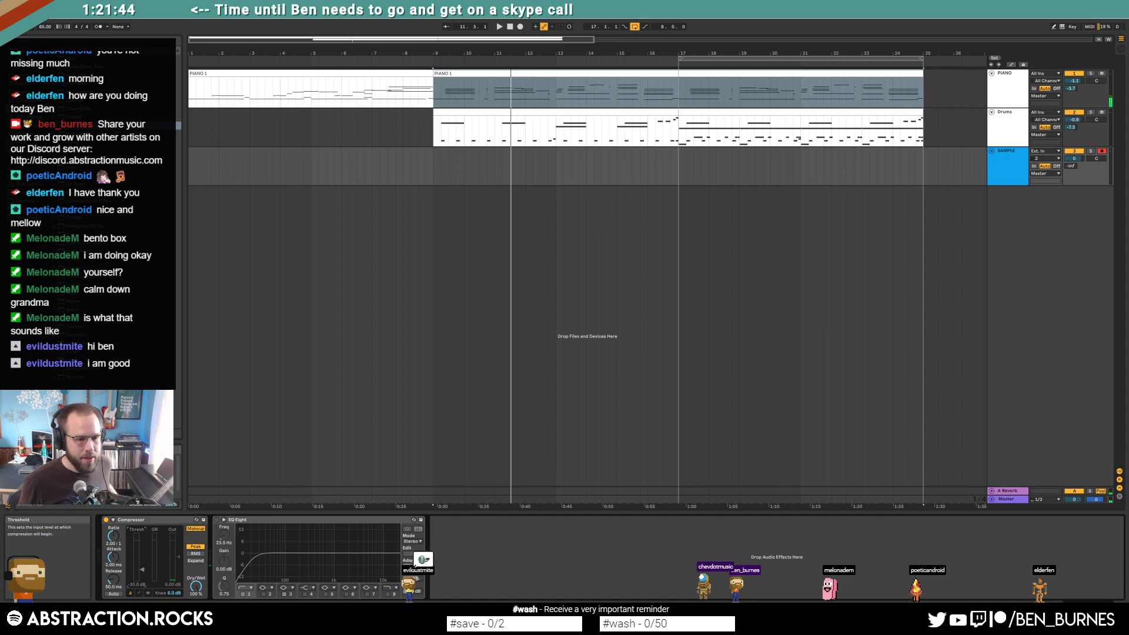
key(Delete)
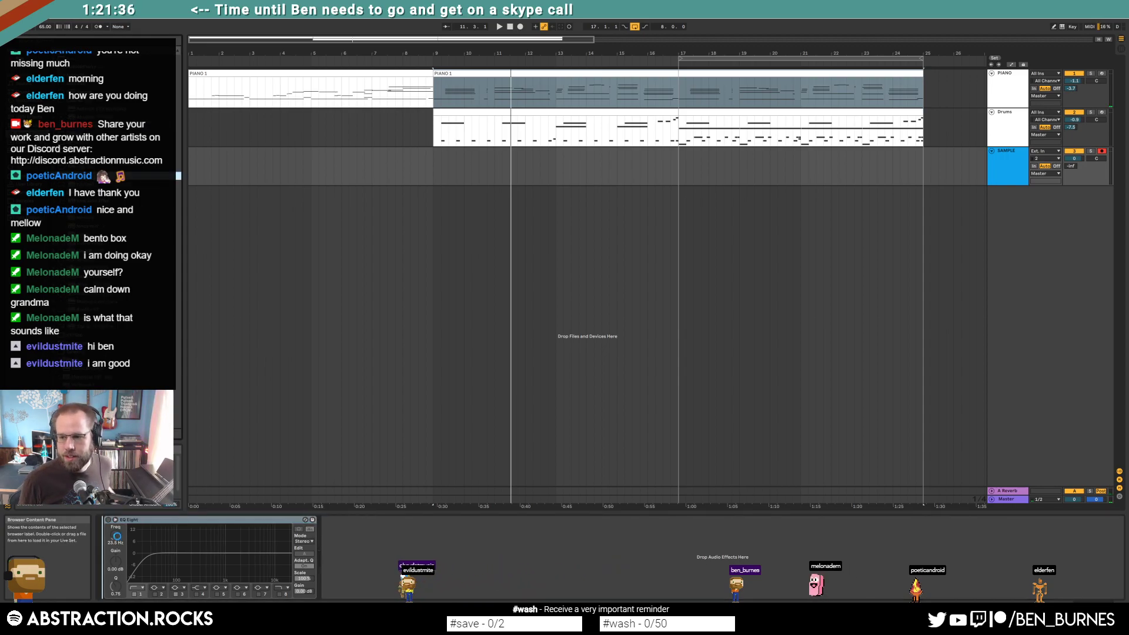
Step: Load Guitar Rig 5 before the EQ Eight with the Bass Amps preset Clean Bass and audition it during playback
key(Return)
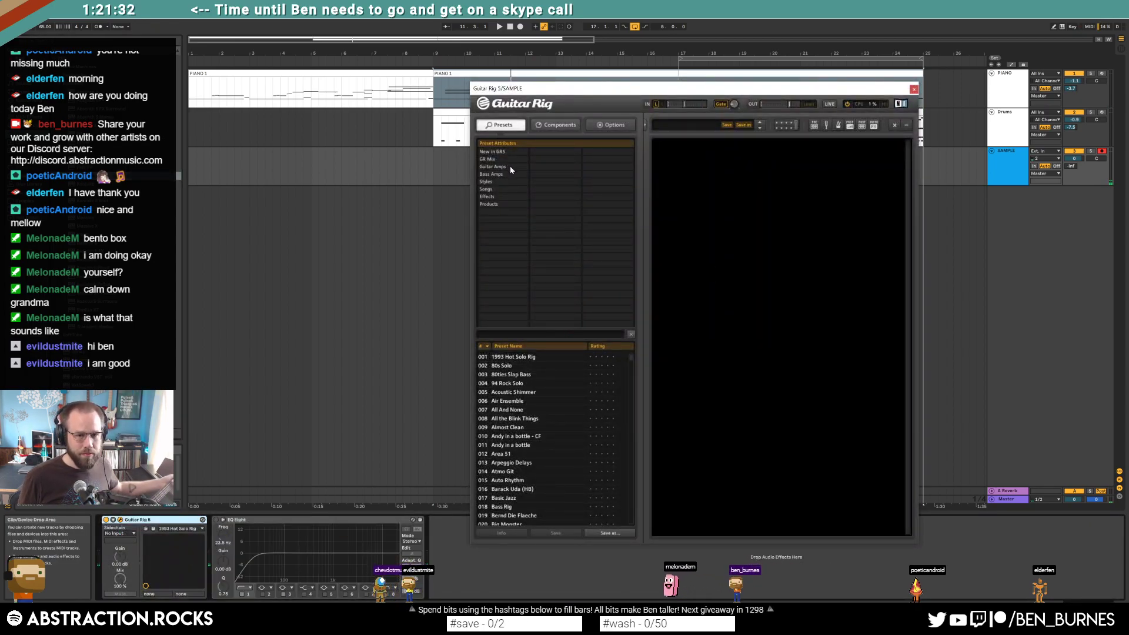
click(492, 174)
click(518, 357)
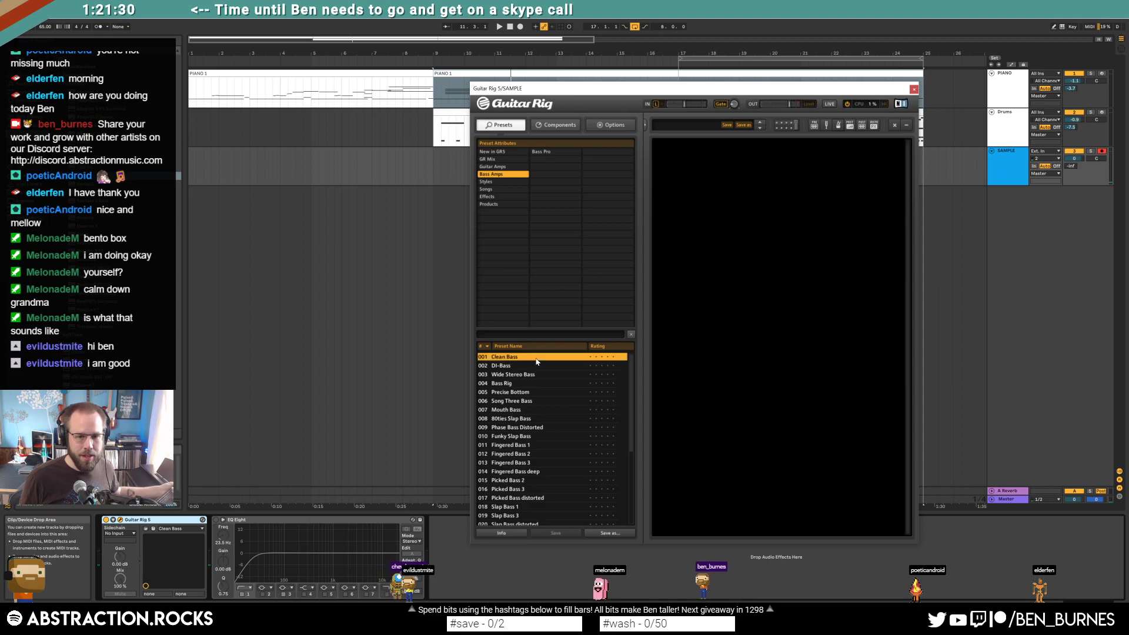
click(913, 90)
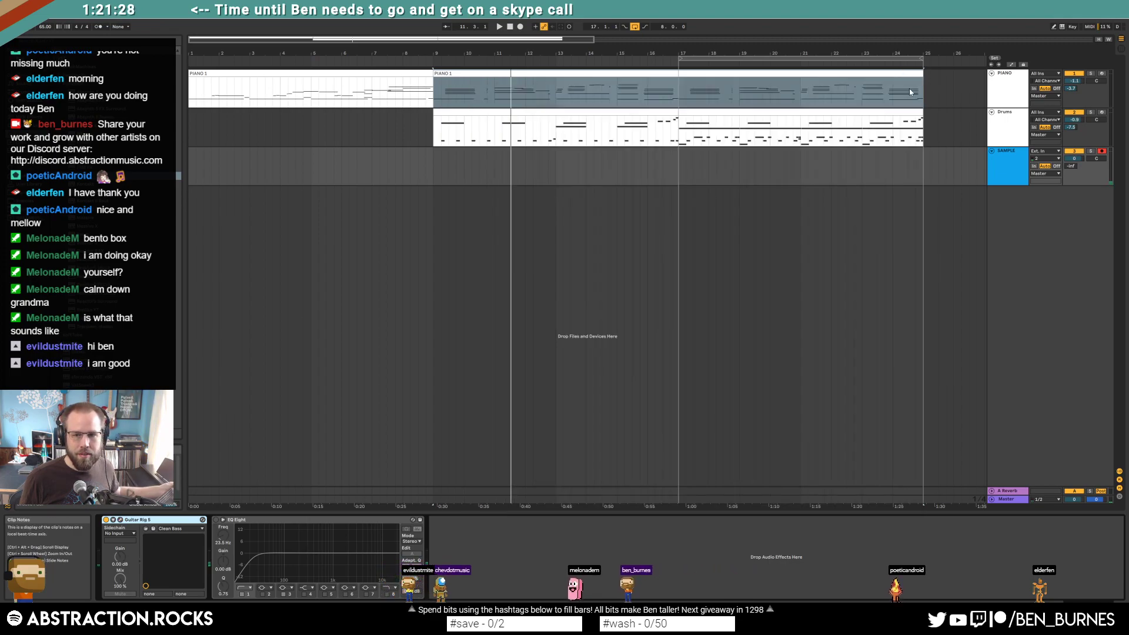
click(429, 169)
key(space)
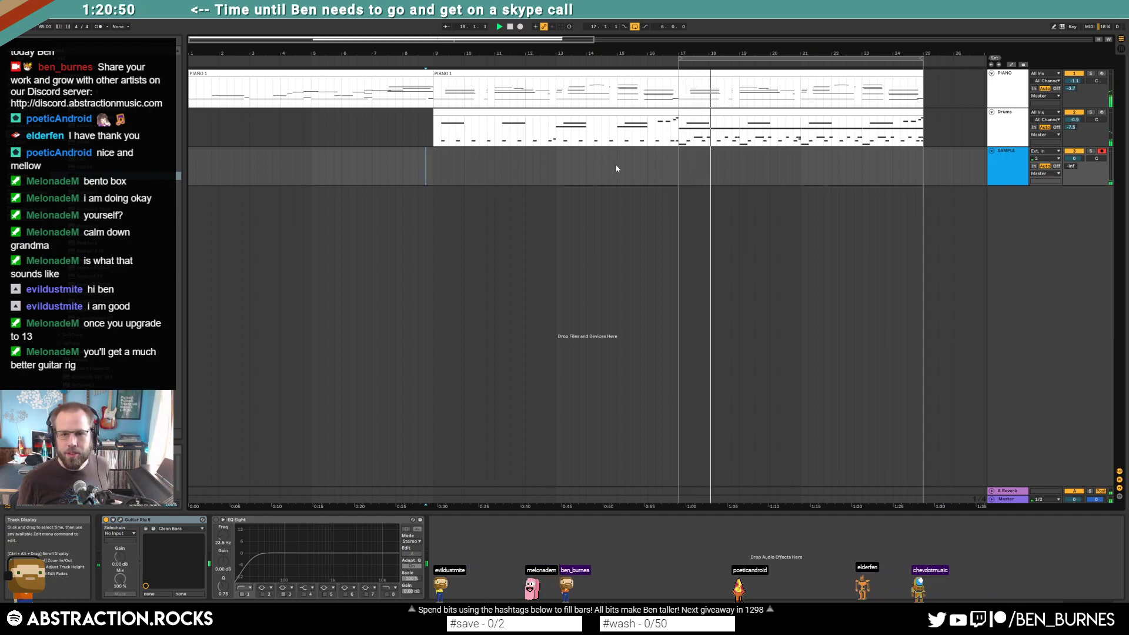
Step: Record a trial take on the SAMPLE track from bar 16 into the bar 17–25 loop, and discard it
click(661, 181)
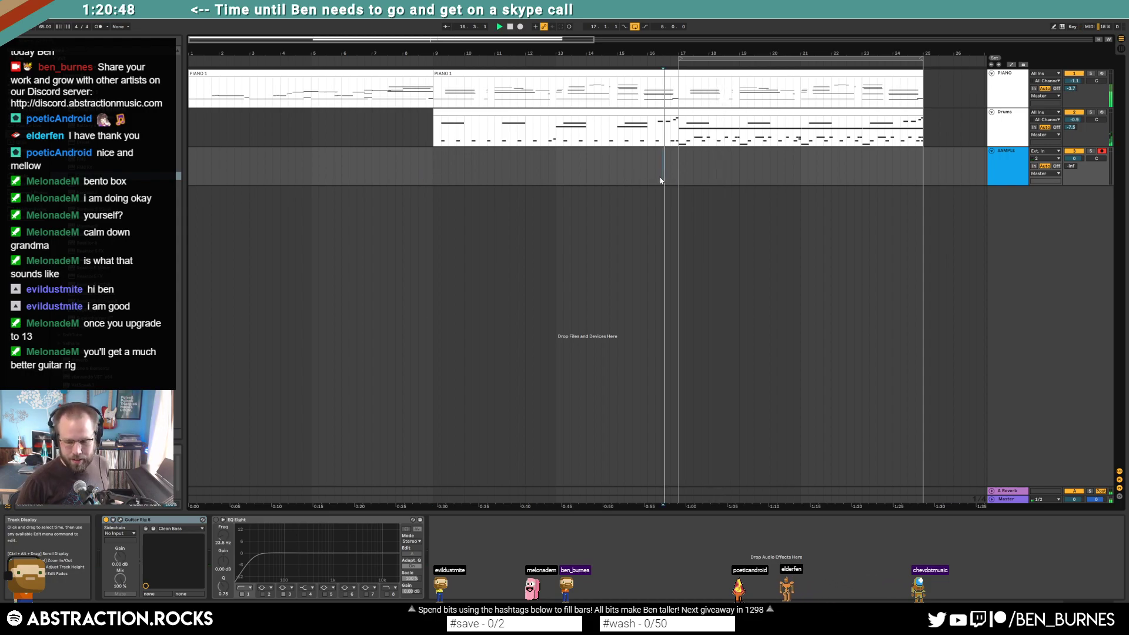
key(F9)
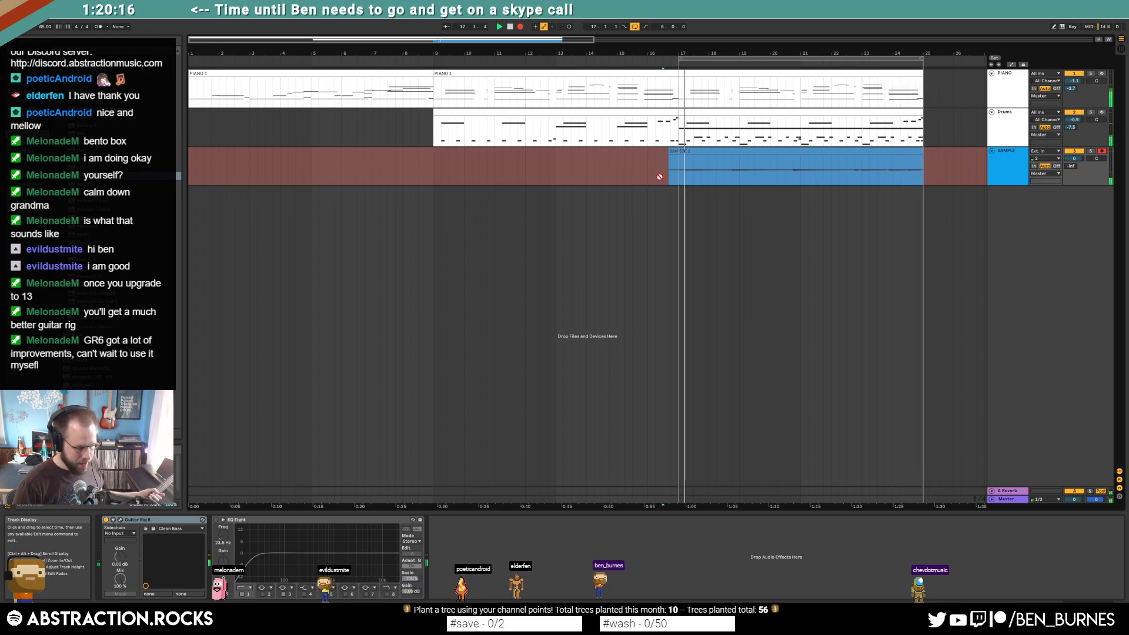
key(space)
drag(658, 165, 931, 166)
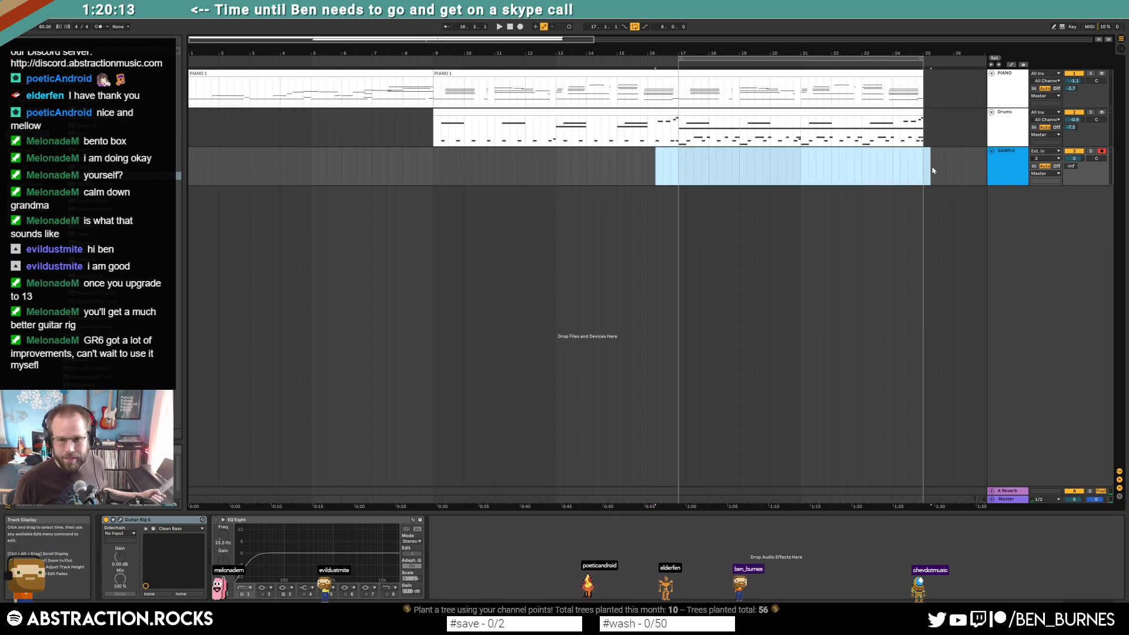
Step: Record a bass take on the SAMPLE track from bar 17 through the loop to bar 25
click(679, 165)
key(F9)
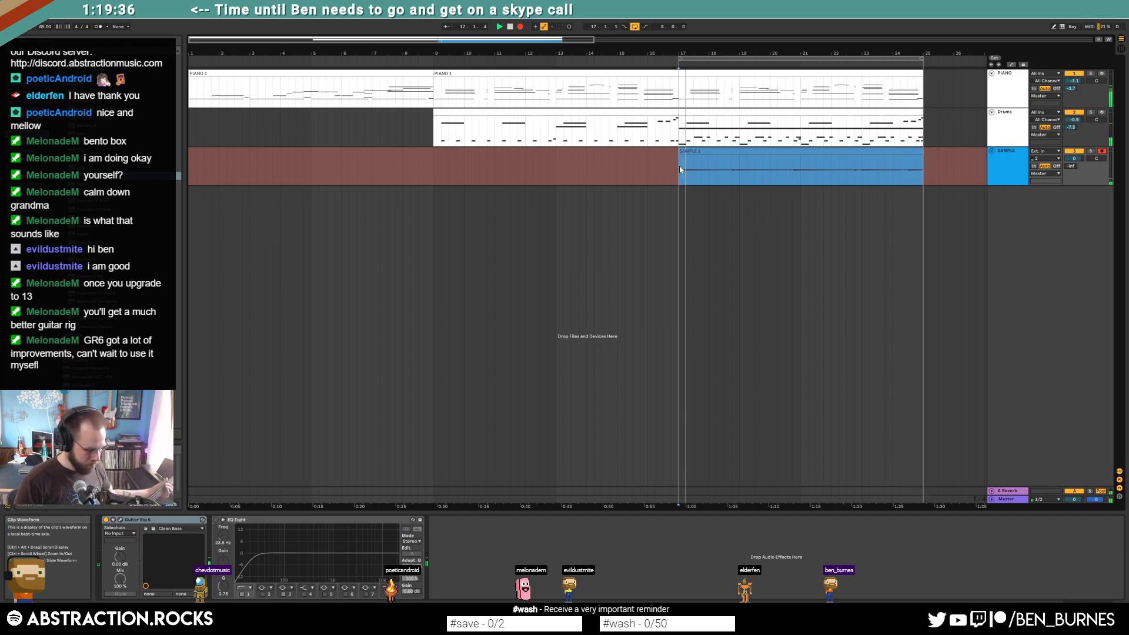
key(space)
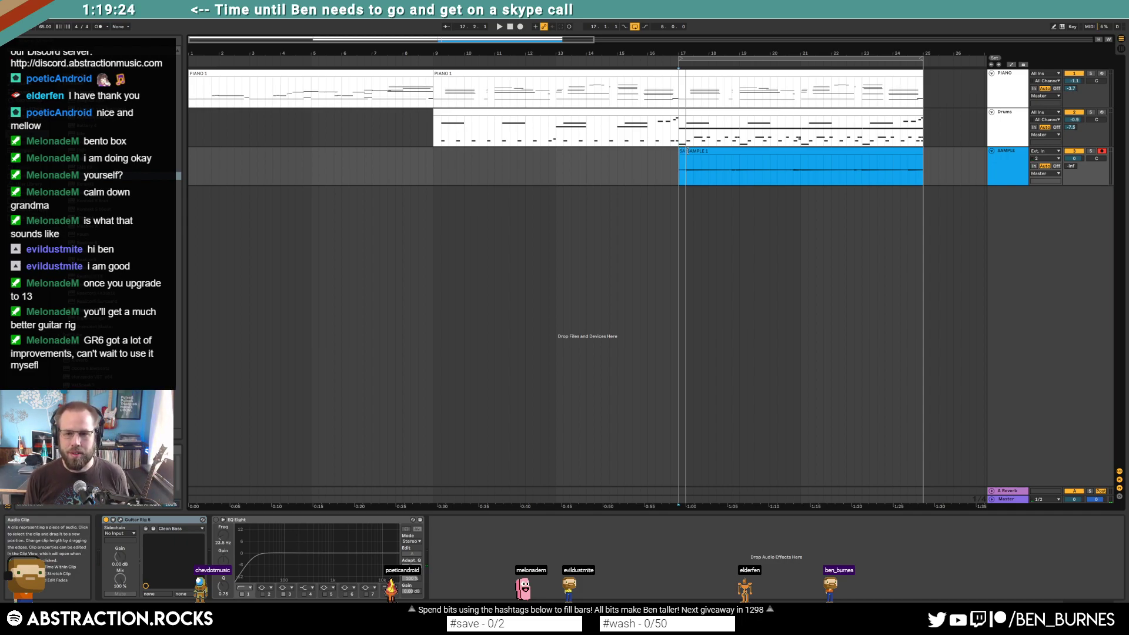
click(682, 152)
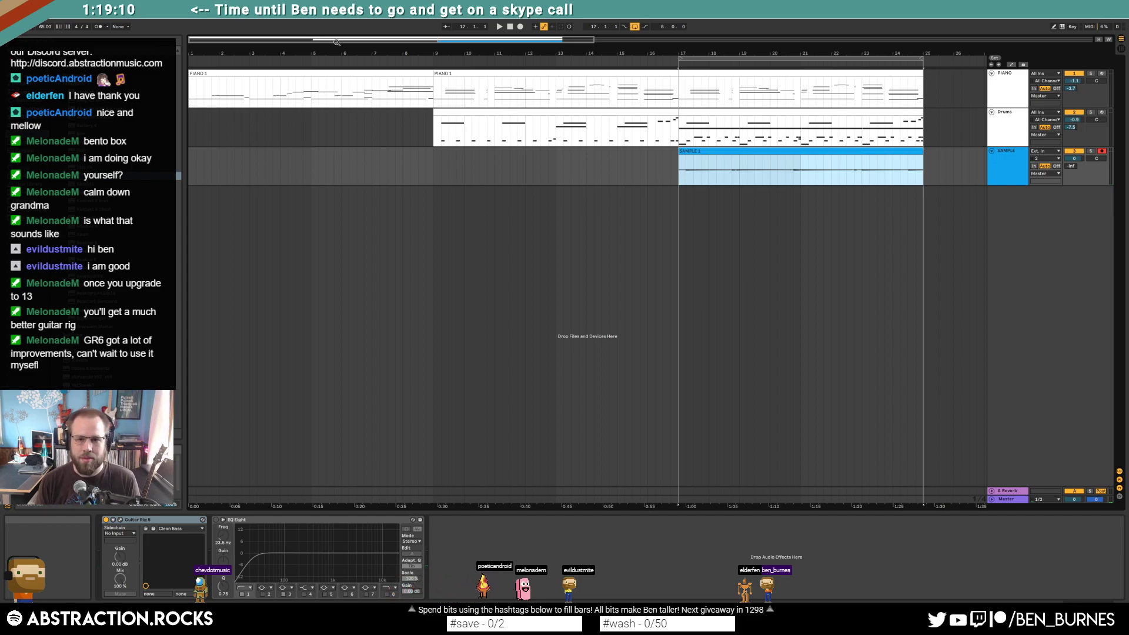
Step: Rename the SAMPLE track as BASS and the Drums track as DRUMS, and move BASS above DRUMS
click(676, 141)
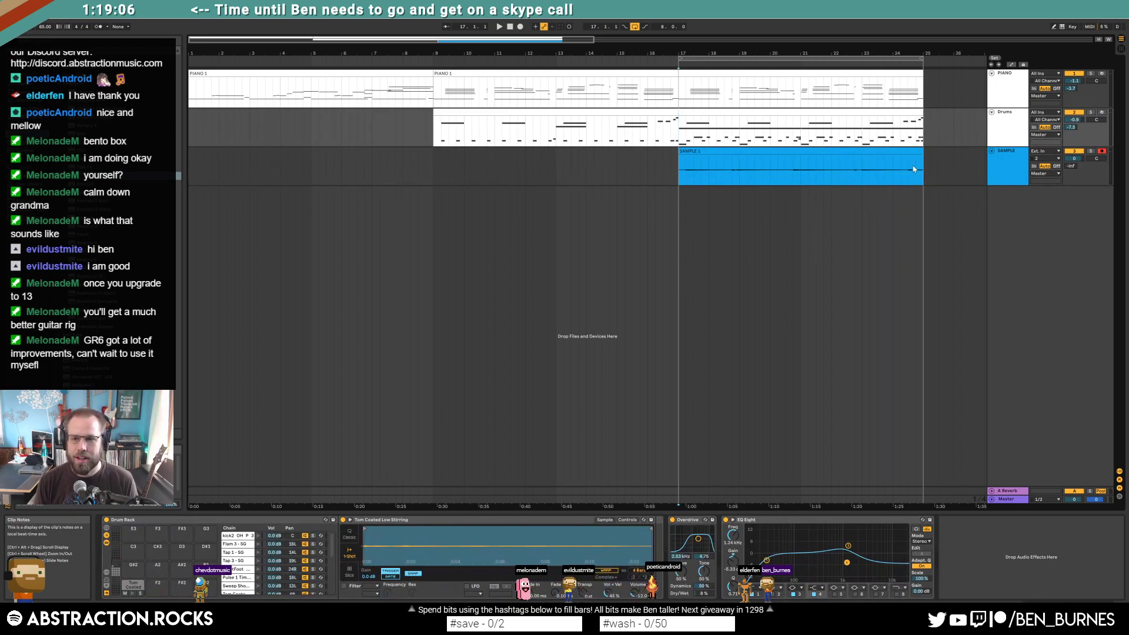
click(1013, 169)
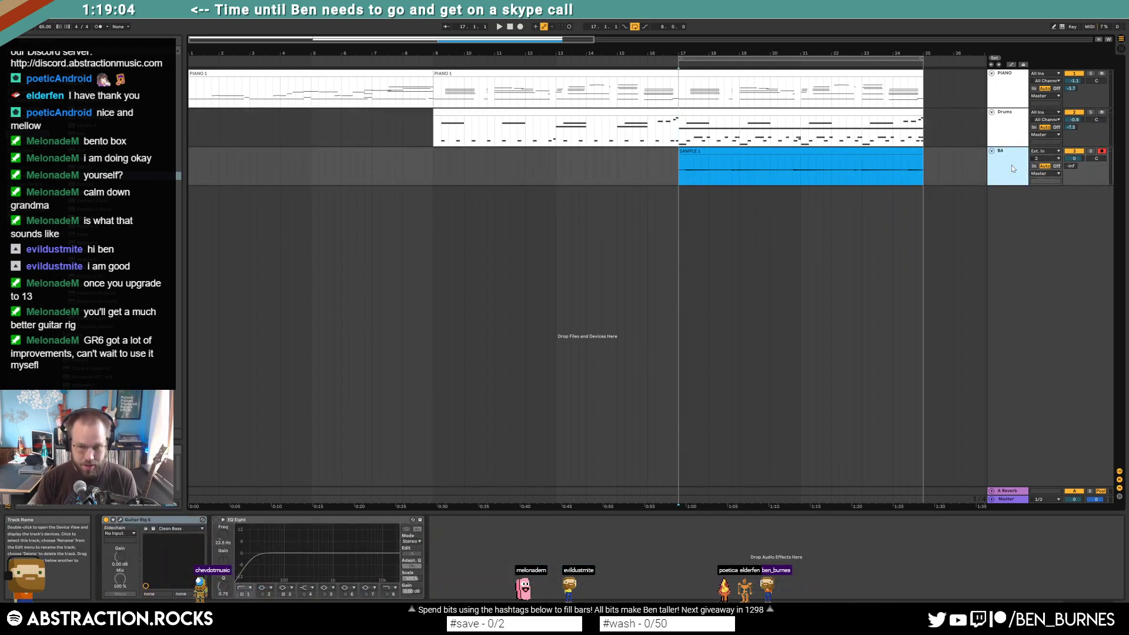
click(1021, 132)
text(DRUMS)
key(Return)
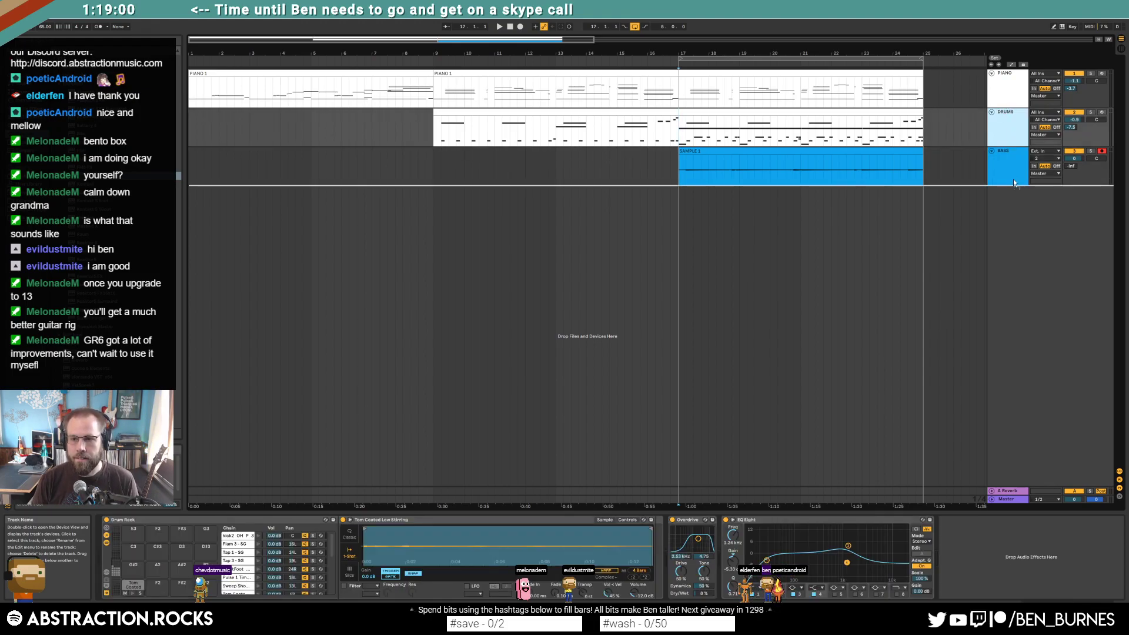
drag(1016, 187, 1012, 112)
Step: Recolour the PIANO, BASS and DRUMS tracks in neutral shades, with DRUMS in light grey
right_click(1012, 97)
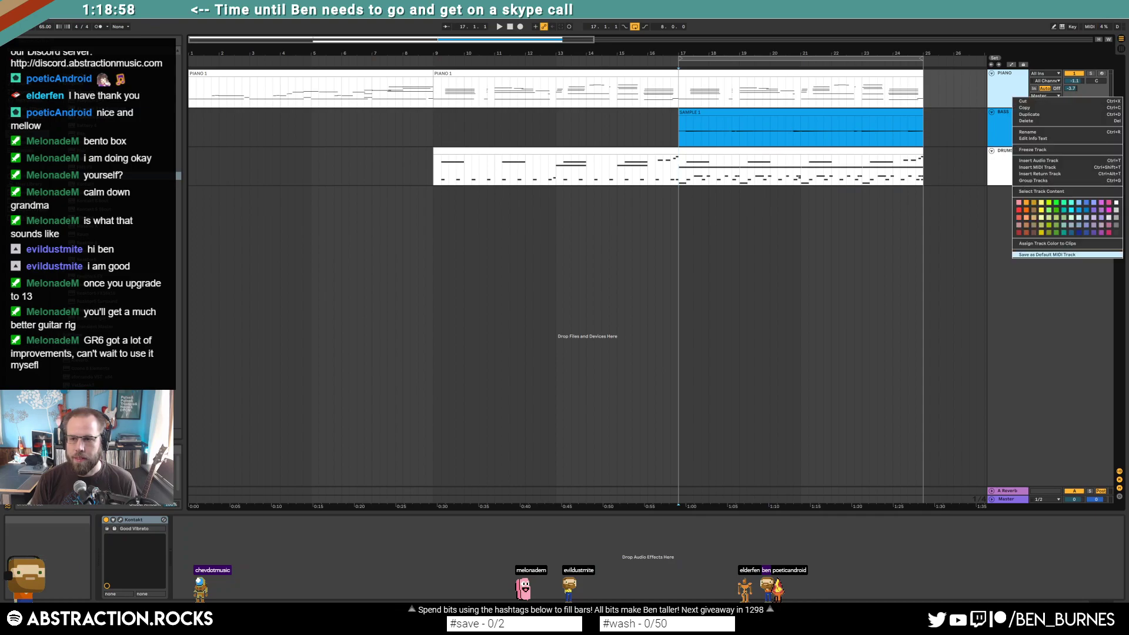
click(1115, 237)
click(1007, 129)
right_click(1006, 129)
click(1101, 252)
right_click(1017, 165)
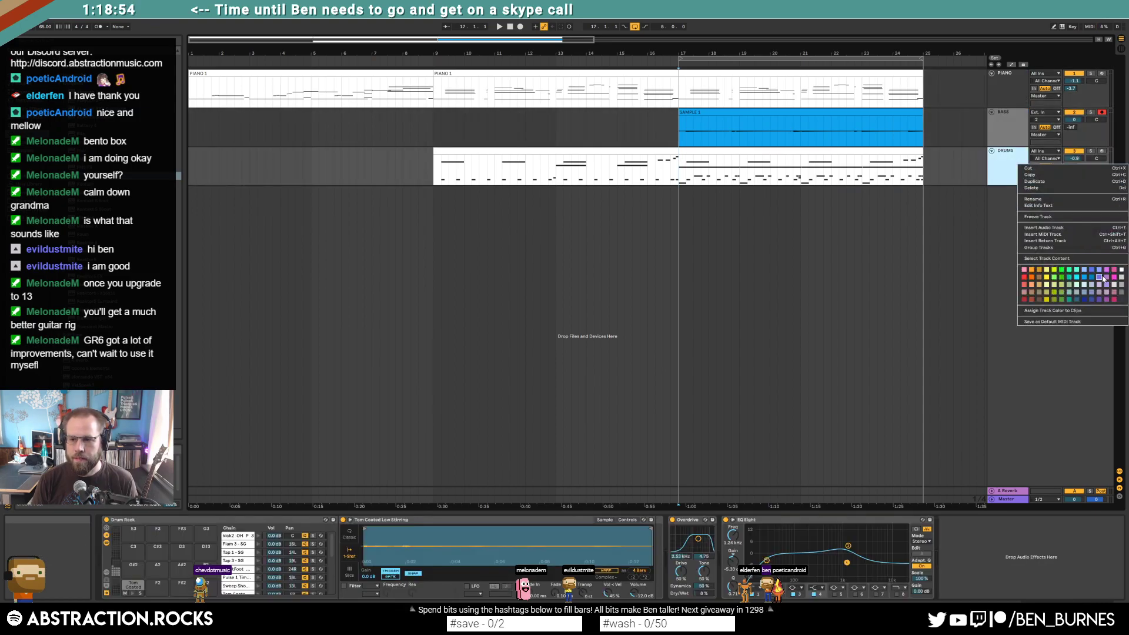
click(1121, 280)
Step: Insert a MIDI track, place it between PIANO and BASS, and colour it dark grey
click(1005, 133)
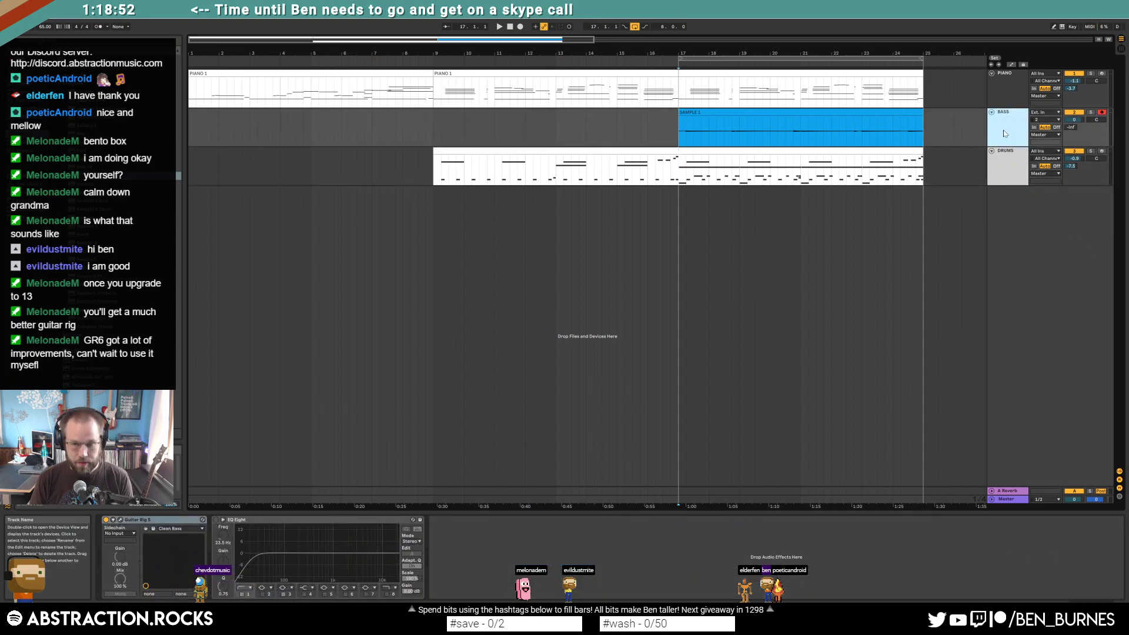
key(ctrl+shift+t)
drag(1006, 154, 1006, 113)
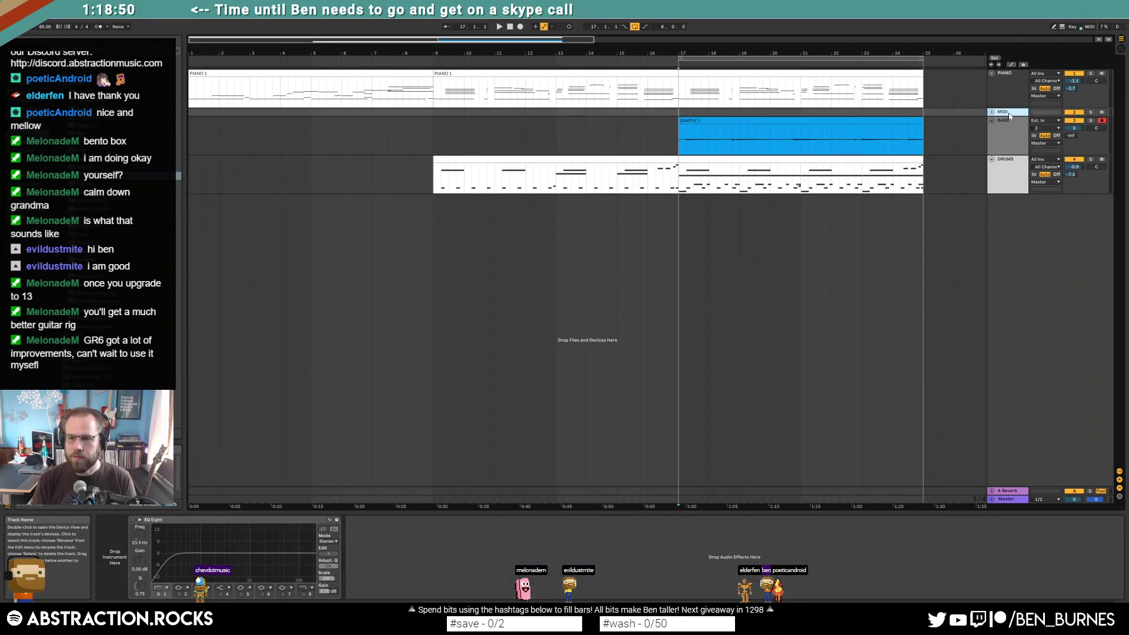
right_click(1008, 113)
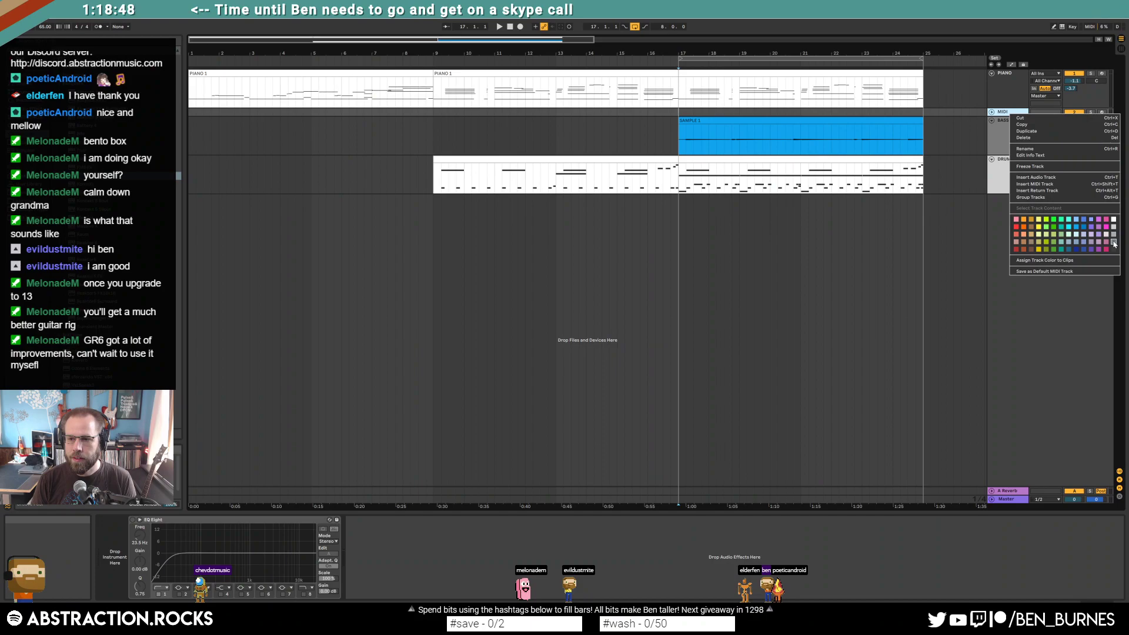
click(1113, 244)
Step: Recolour the BASS track light grey and name the new MIDI track SAX
right_click(1019, 140)
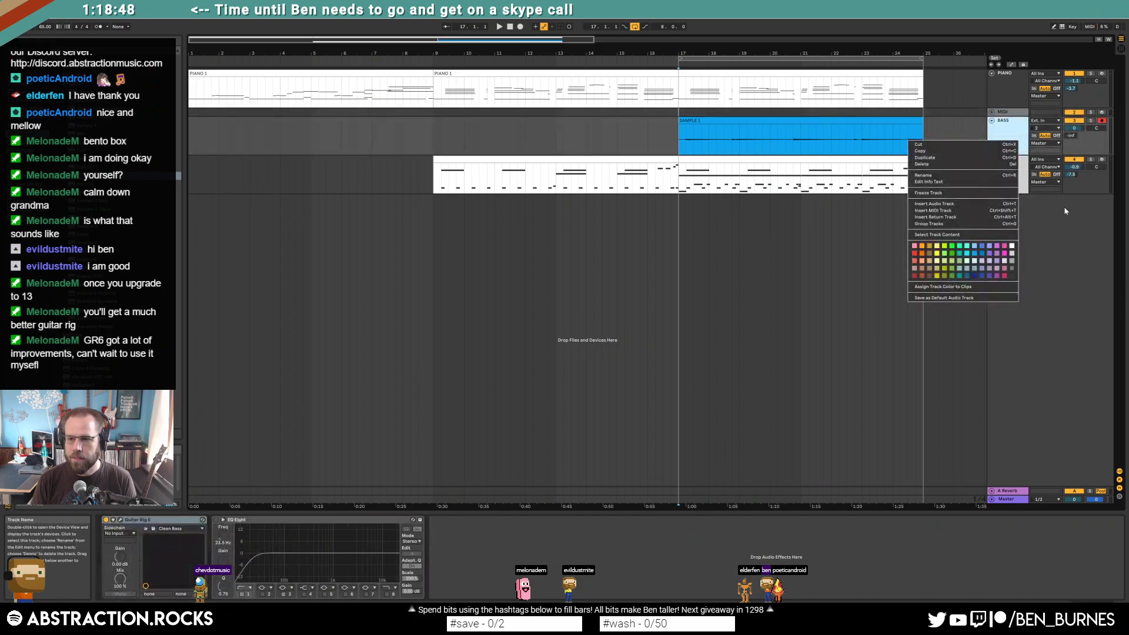
click(1012, 256)
click(1013, 114)
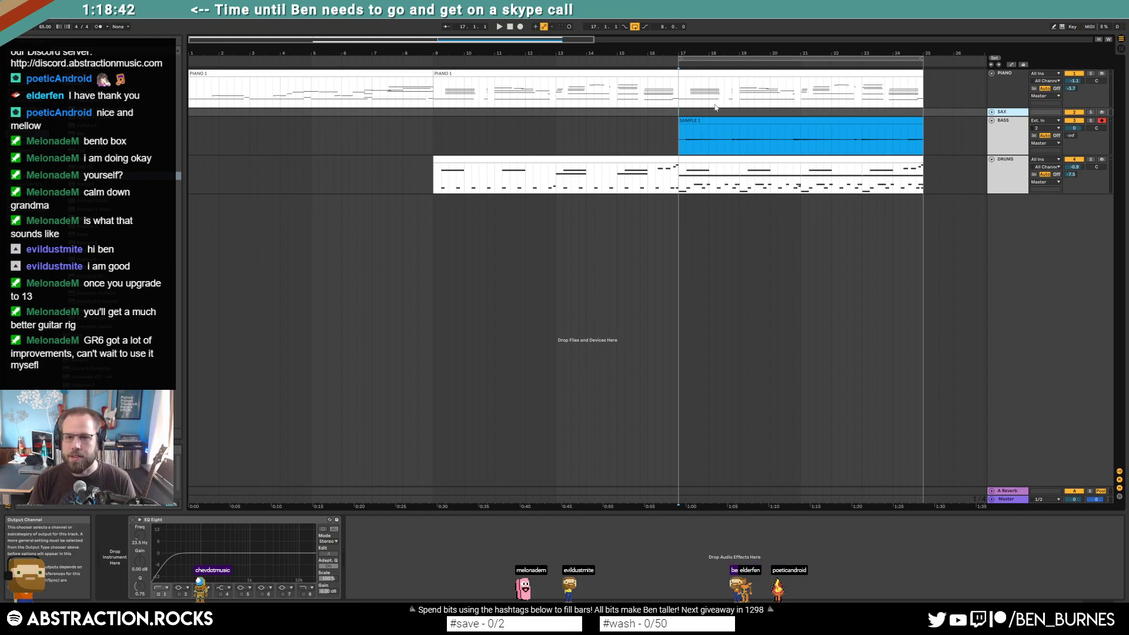
click(679, 115)
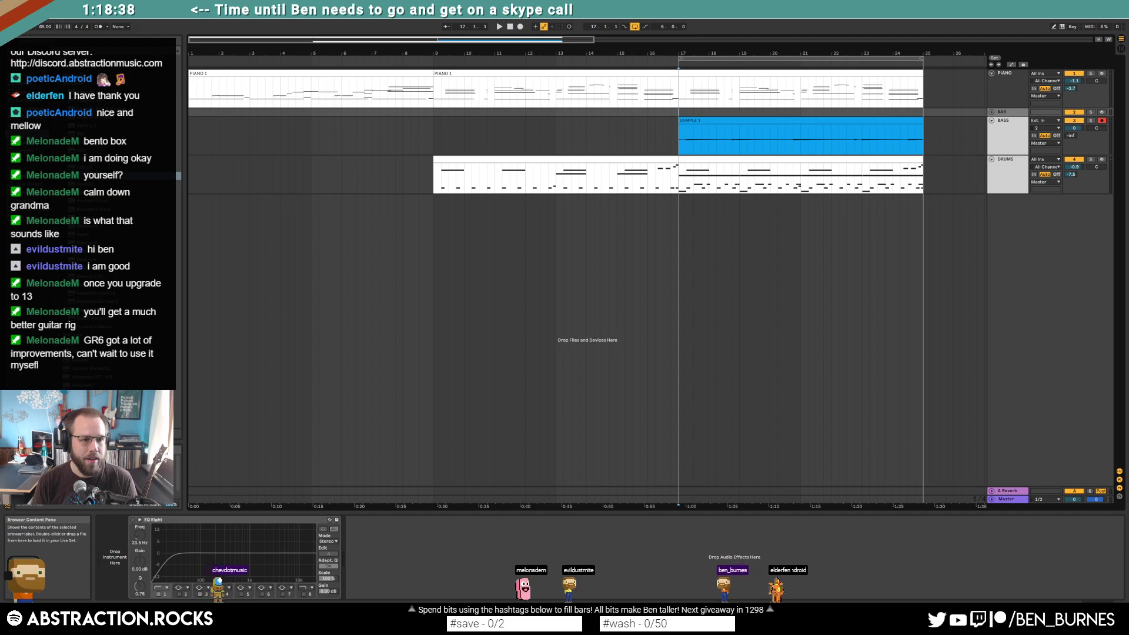
scroll(94, 211, down, 2)
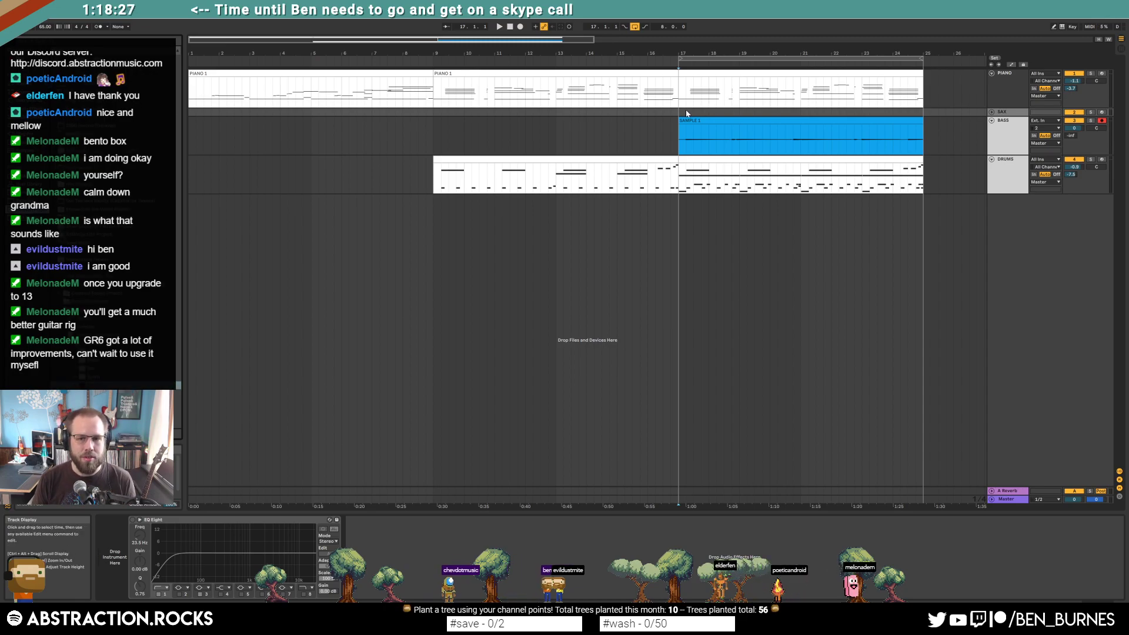
Step: Save the Live Set as Ashes in The Moon Seems Unaffected folder, after checking the song names on the Trello board
key(ctrl+shift+s)
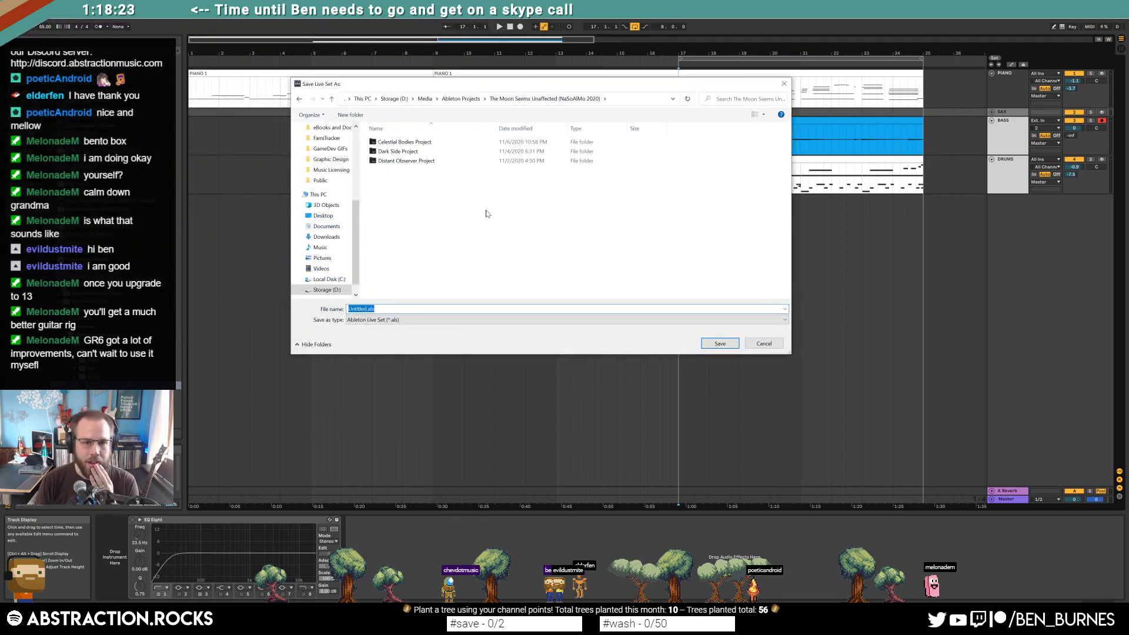
key(alt+Tab)
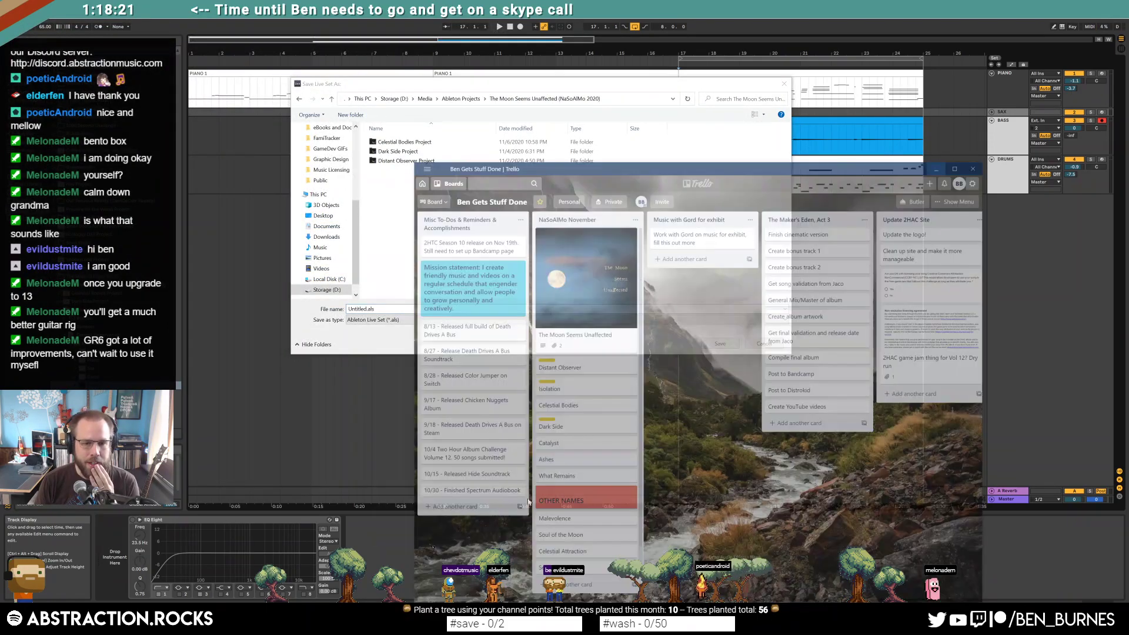
scroll(632, 415, down, 1)
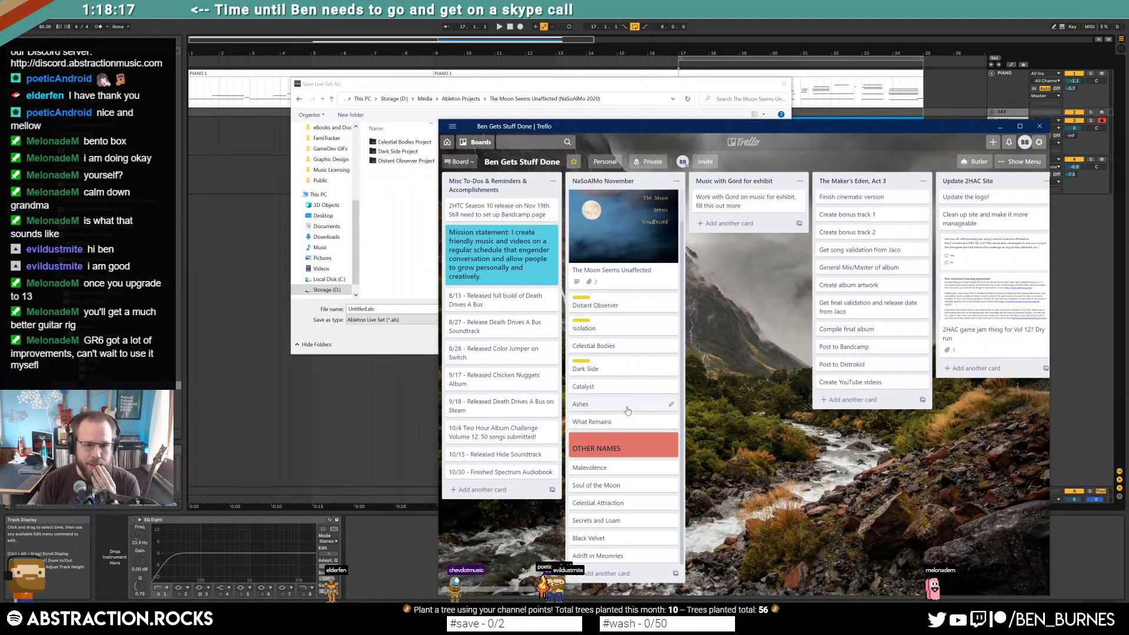
key(alt+Tab)
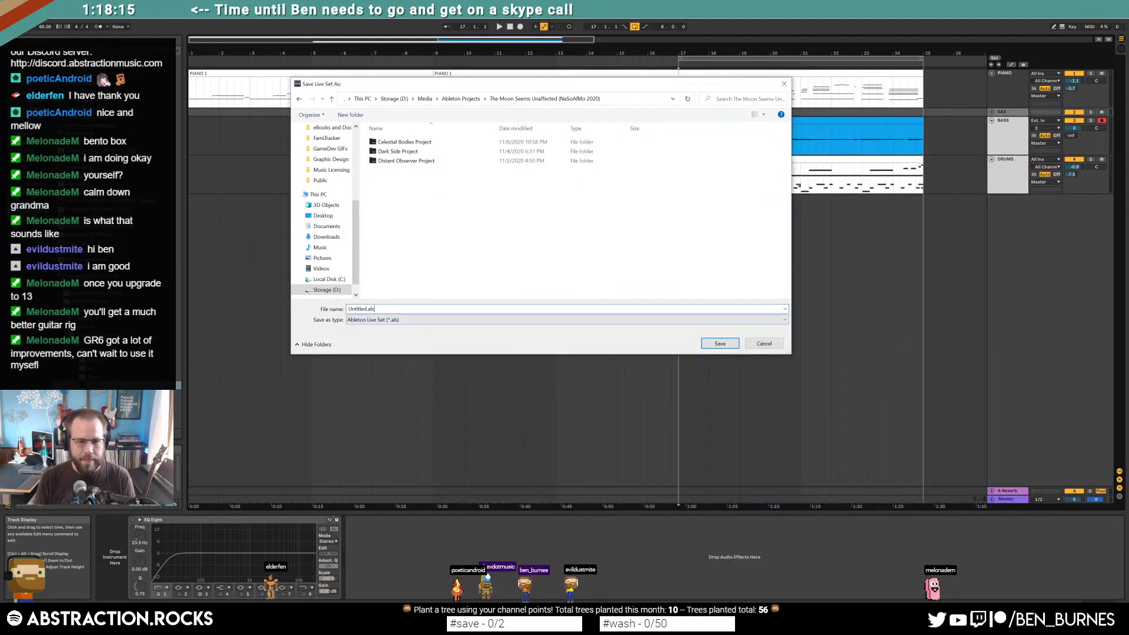
text(Ashes)
key(Return)
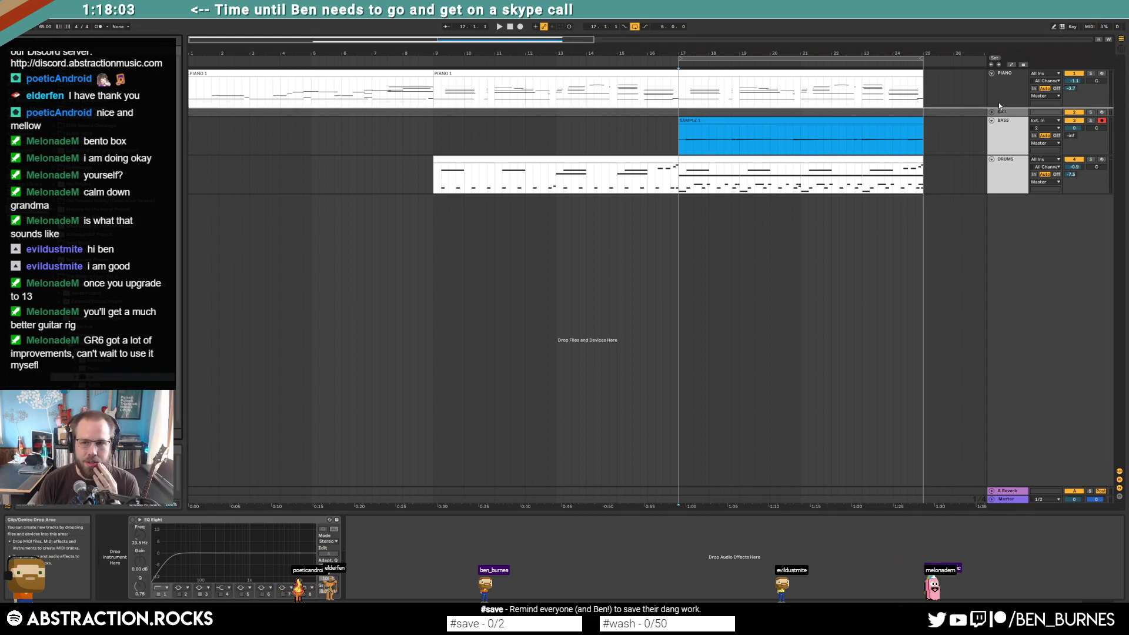
key(ctrl+s)
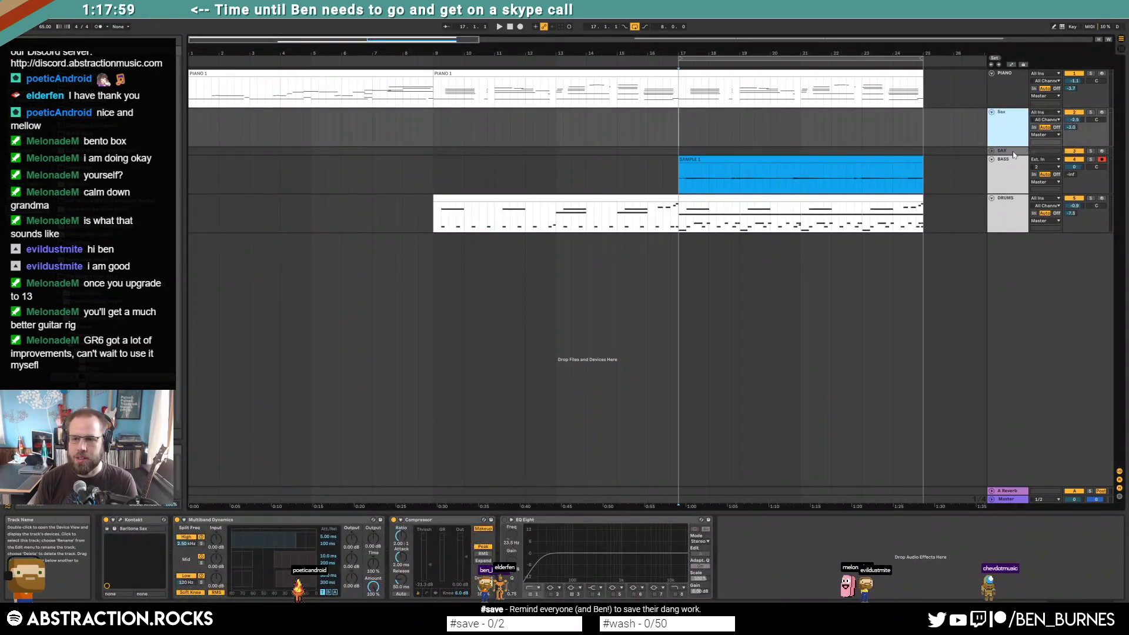
Step: Replace the empty SAX track with the loaded Baritone Sax track, named SAX and armed for recording
key(ctrl+d)
key(ctrl+z)
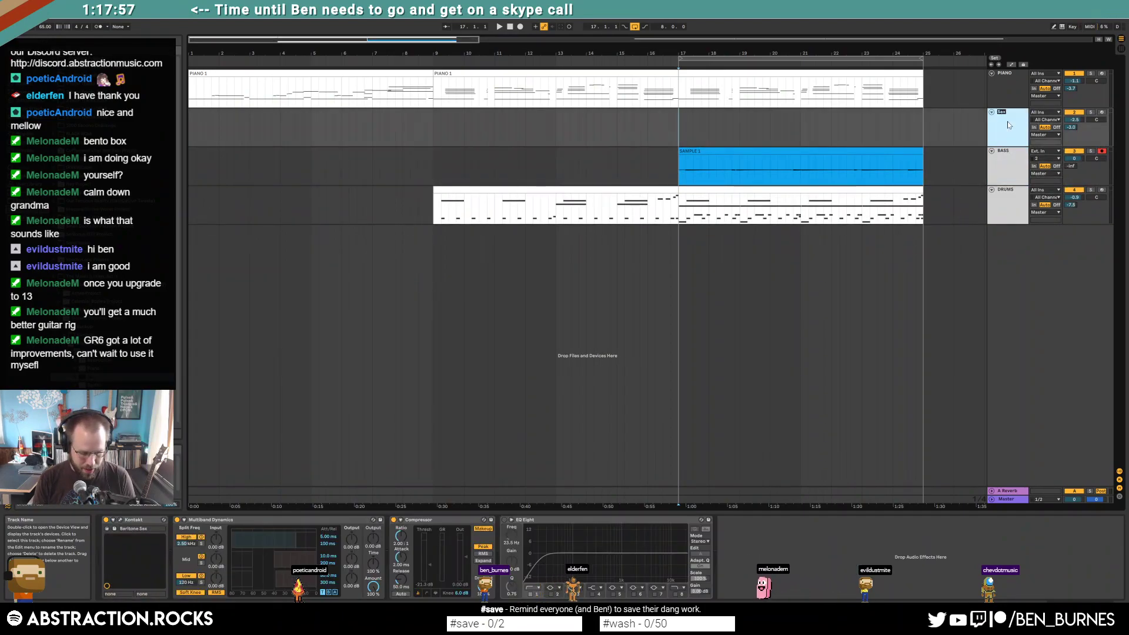
text(AX)
key(Return)
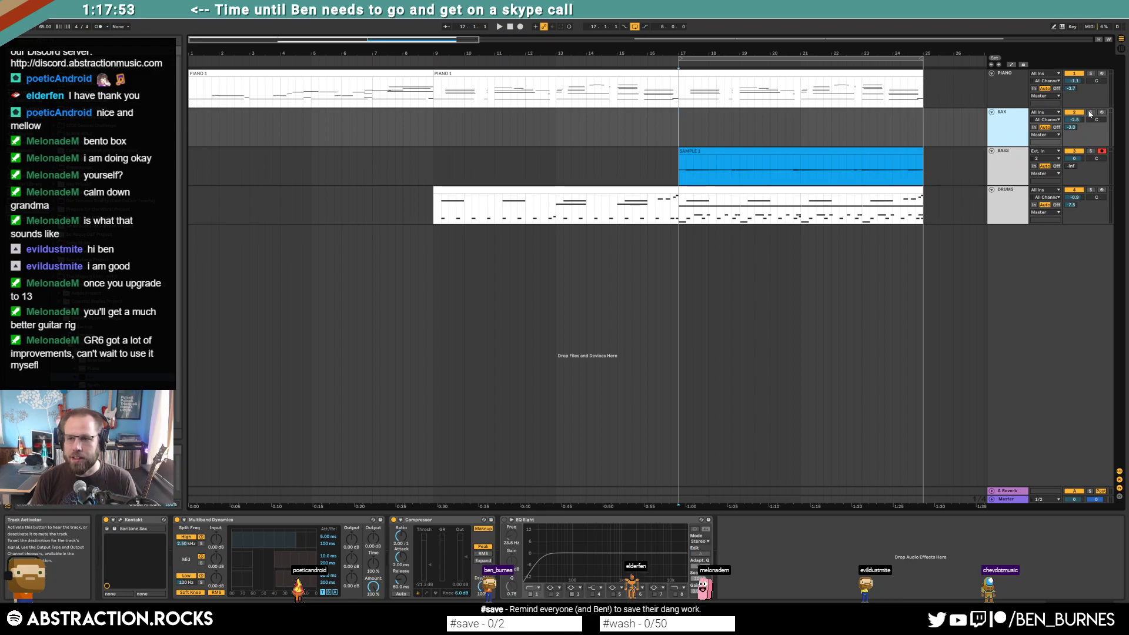
click(1007, 135)
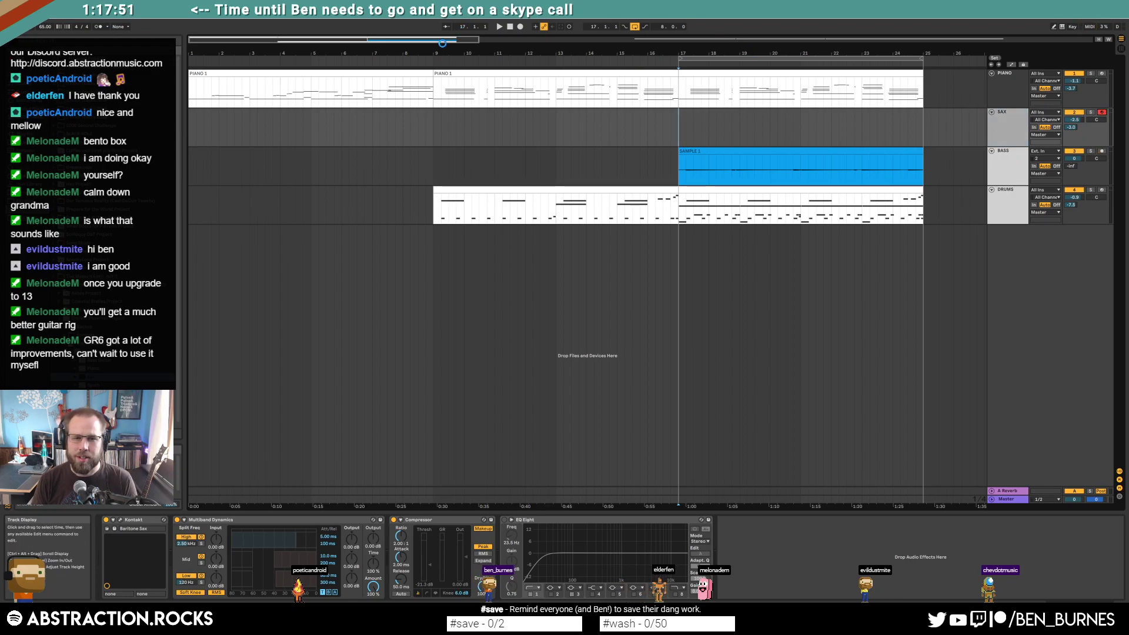
Step: Delete the leftover Sax clips beyond the arrangement's end on the SAX track
drag(442, 41, 442, 26)
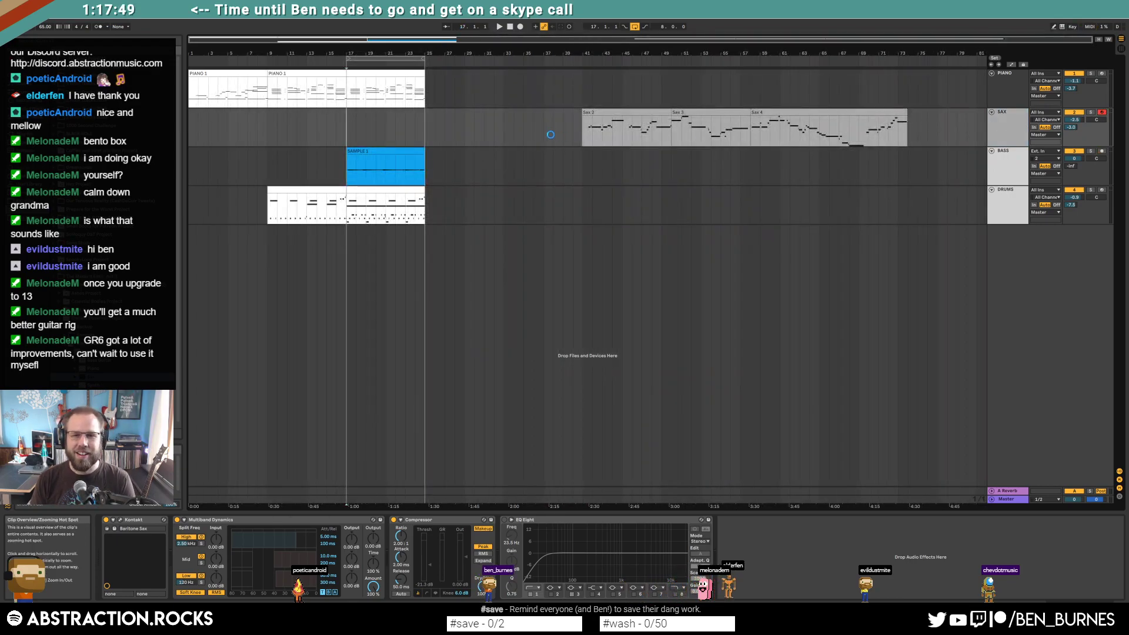
drag(927, 126, 551, 138)
key(Delete)
Step: Audition the sax over playback from bar 17, and return the insertion point to bar 17 on the SAX track
click(346, 126)
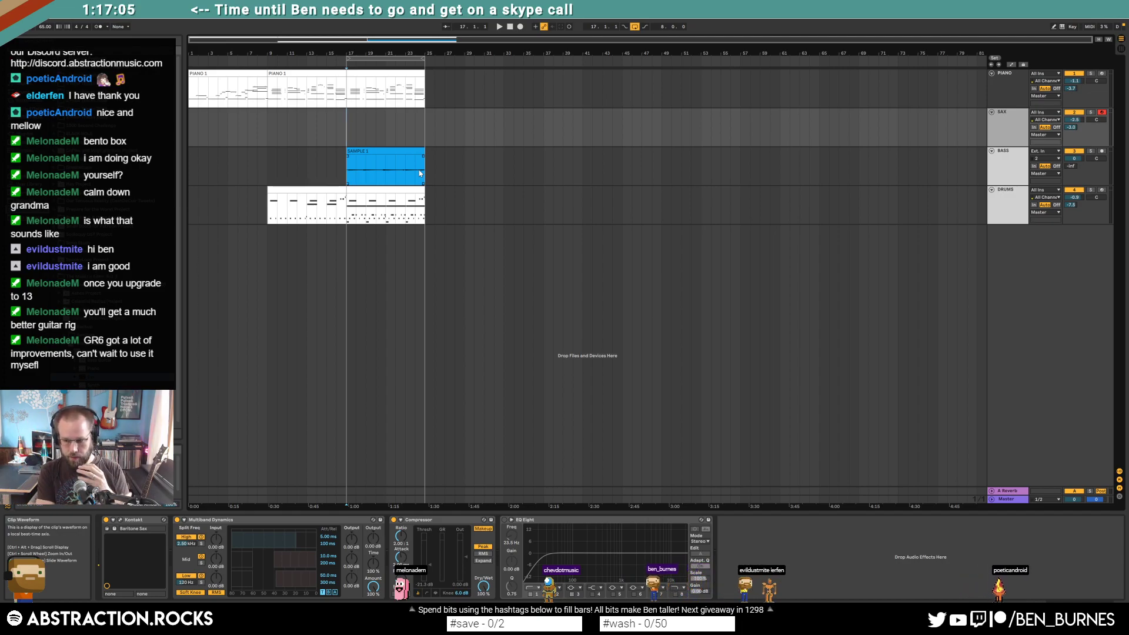
key(space)
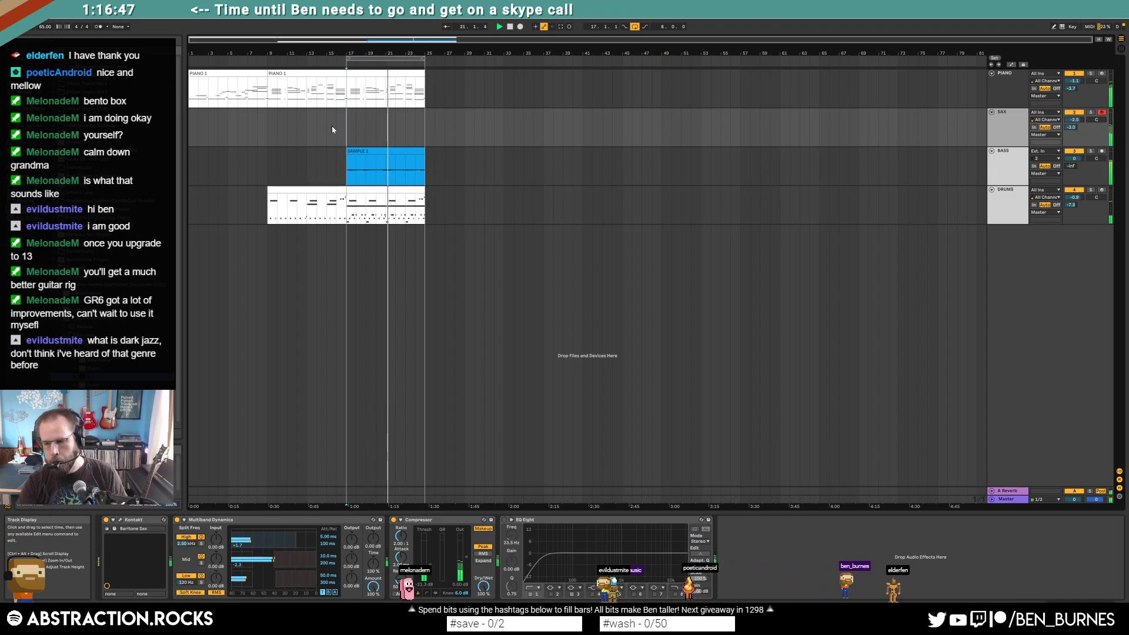
key(space)
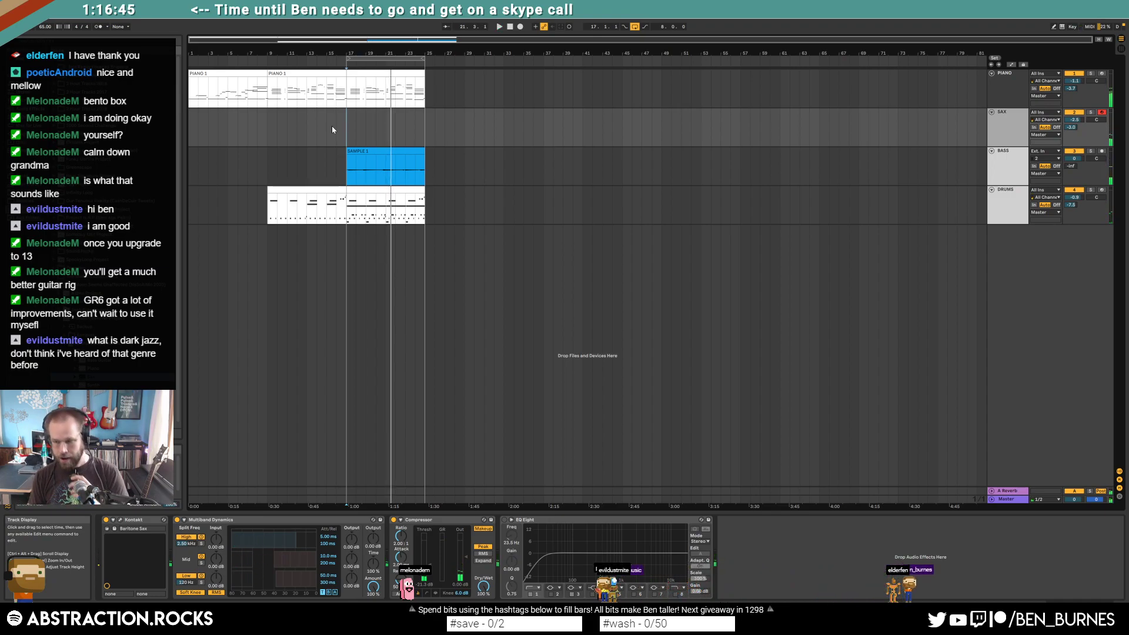
click(338, 126)
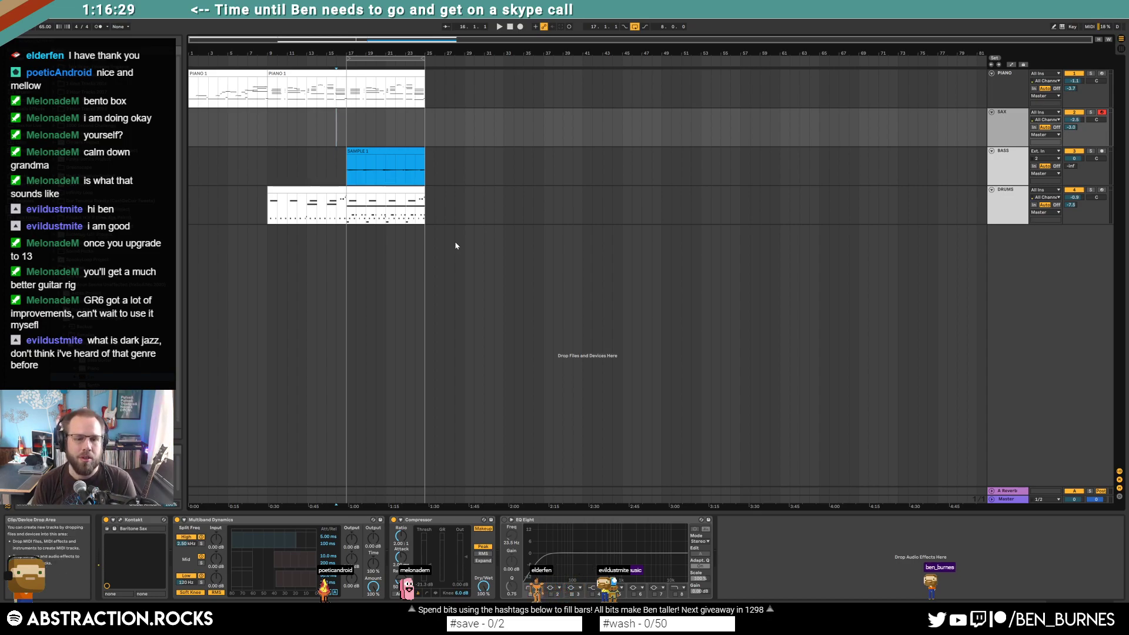
drag(192, 126, 428, 212)
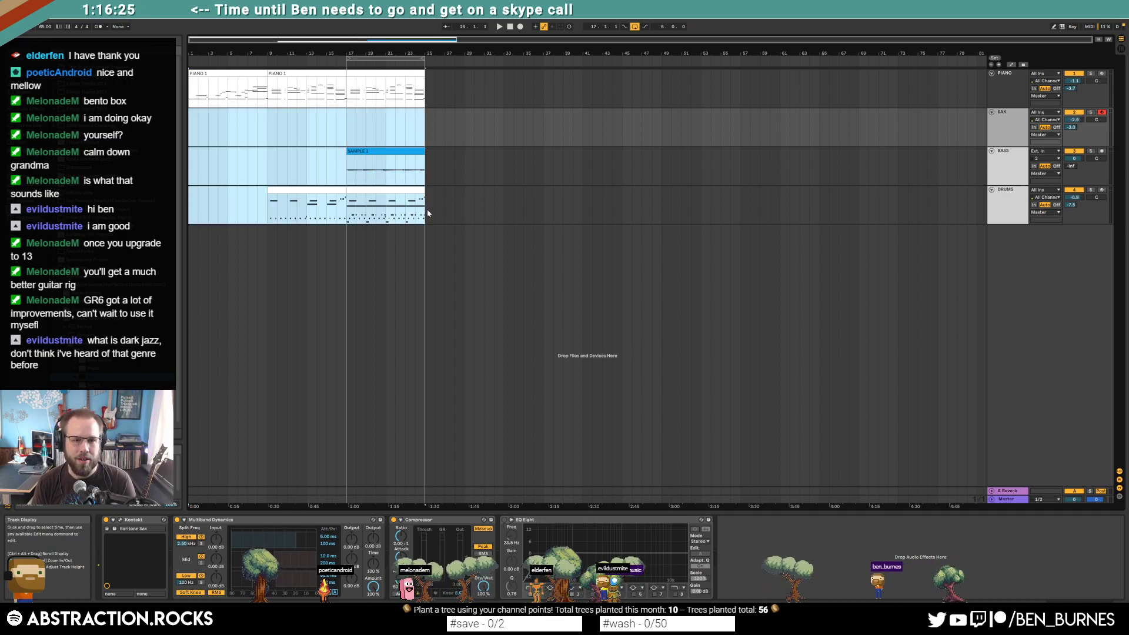
click(345, 123)
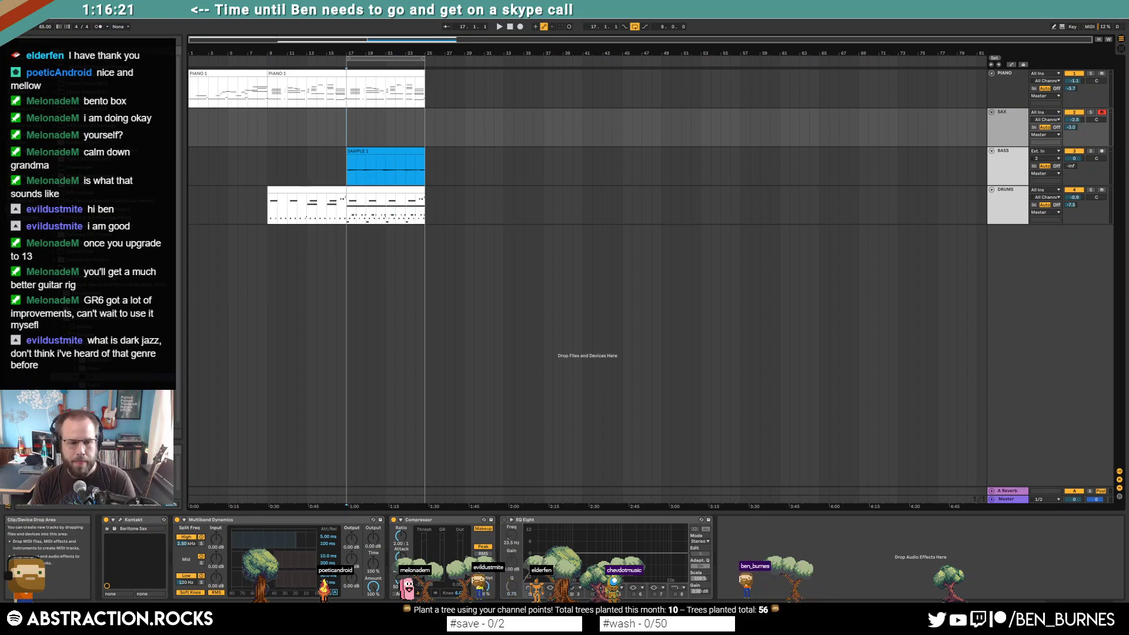
Step: Switch to Spotify, open the Black Earth album by Bohren & Der Club Of Gore and copy its share link
key(super)
key(super)
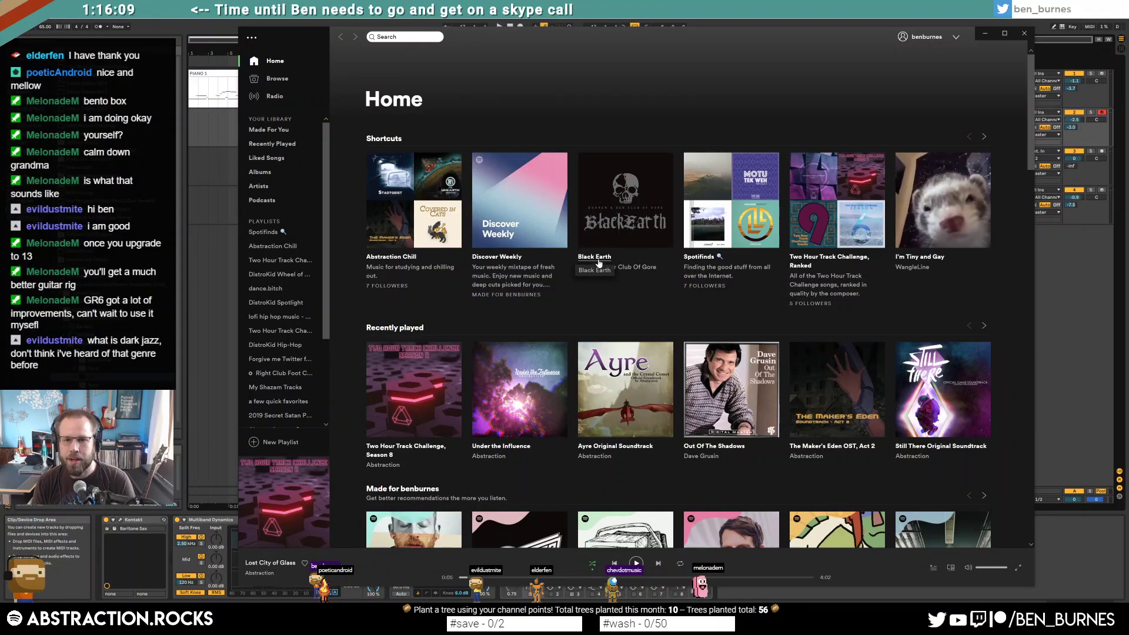
click(600, 257)
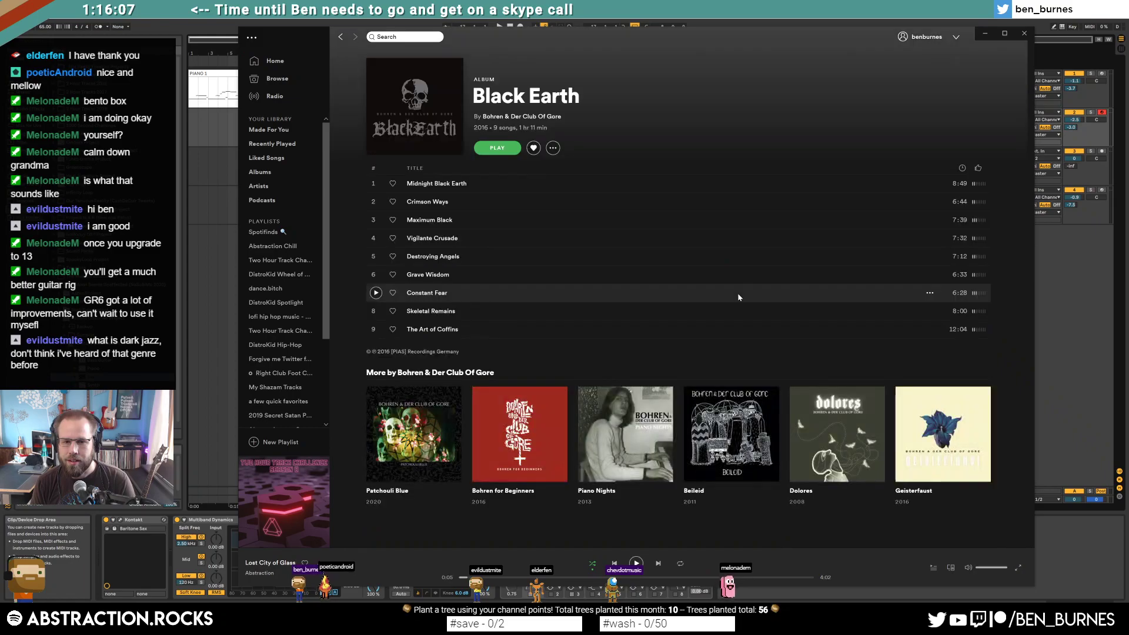
click(552, 148)
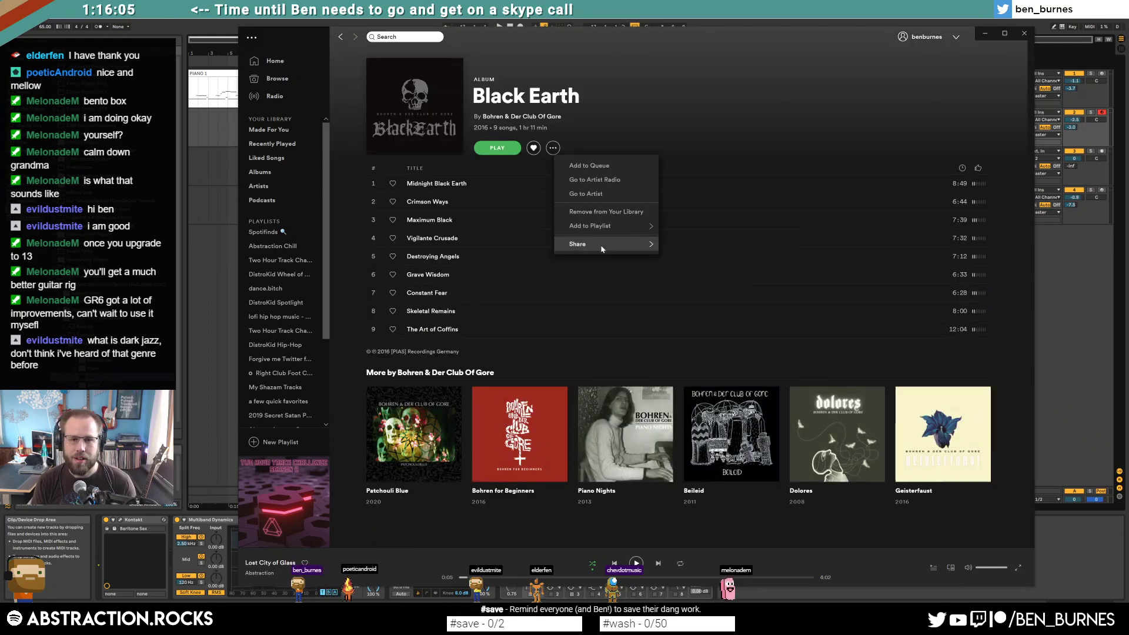
mouse_move(600, 244)
click(685, 345)
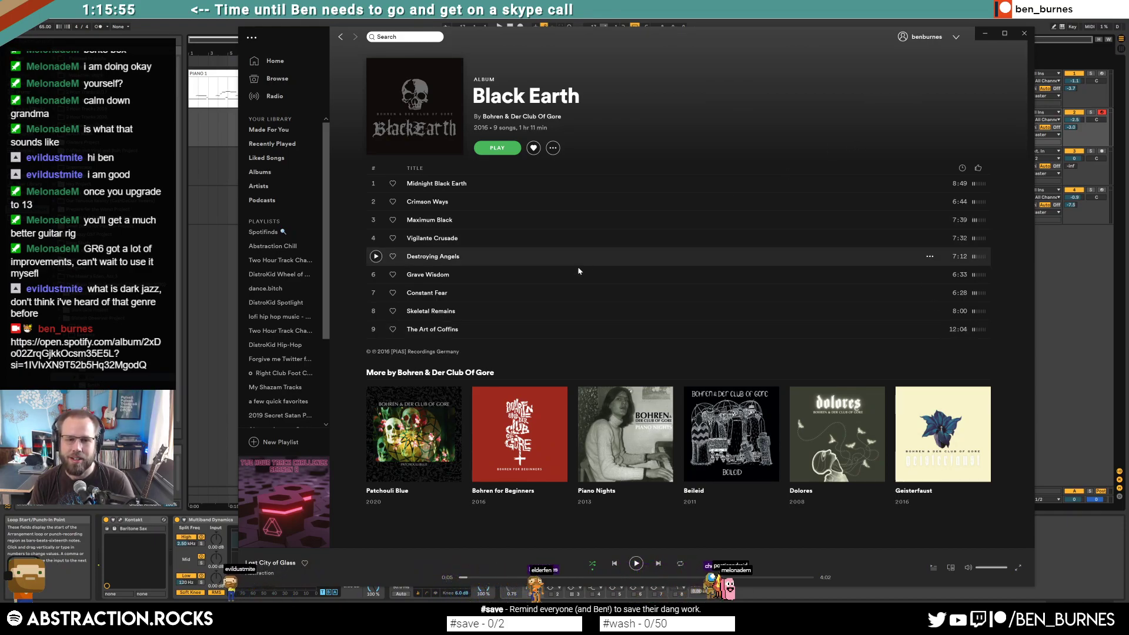
Step: Switch back to Ableton Live and recolour the BASS, DRUMS and SAX tracks in shades of grey
click(985, 33)
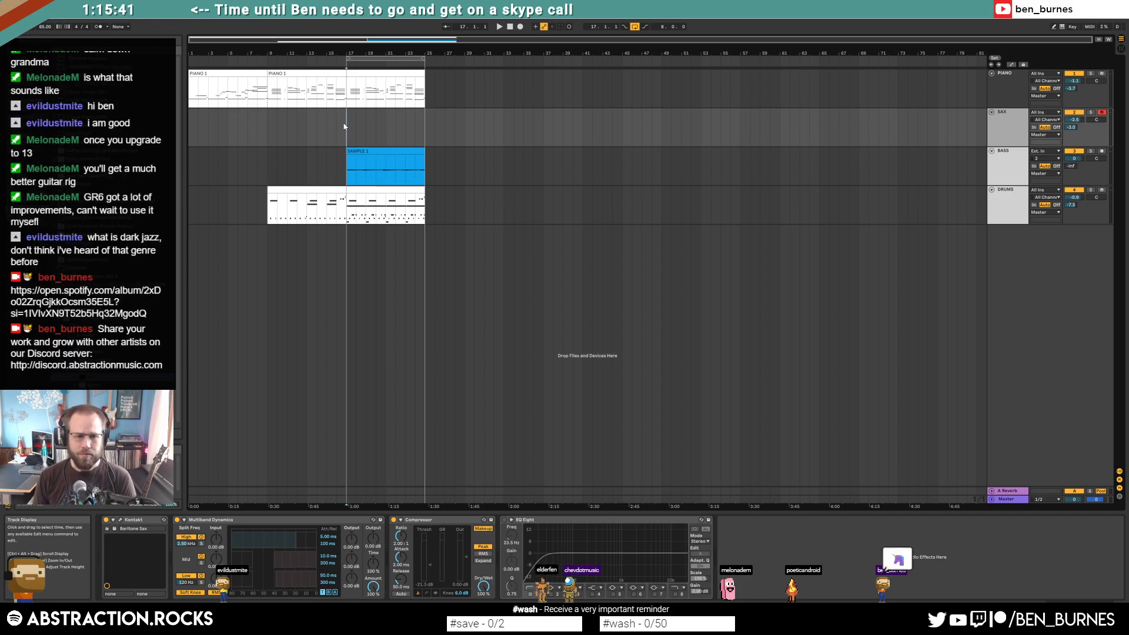
right_click(1002, 154)
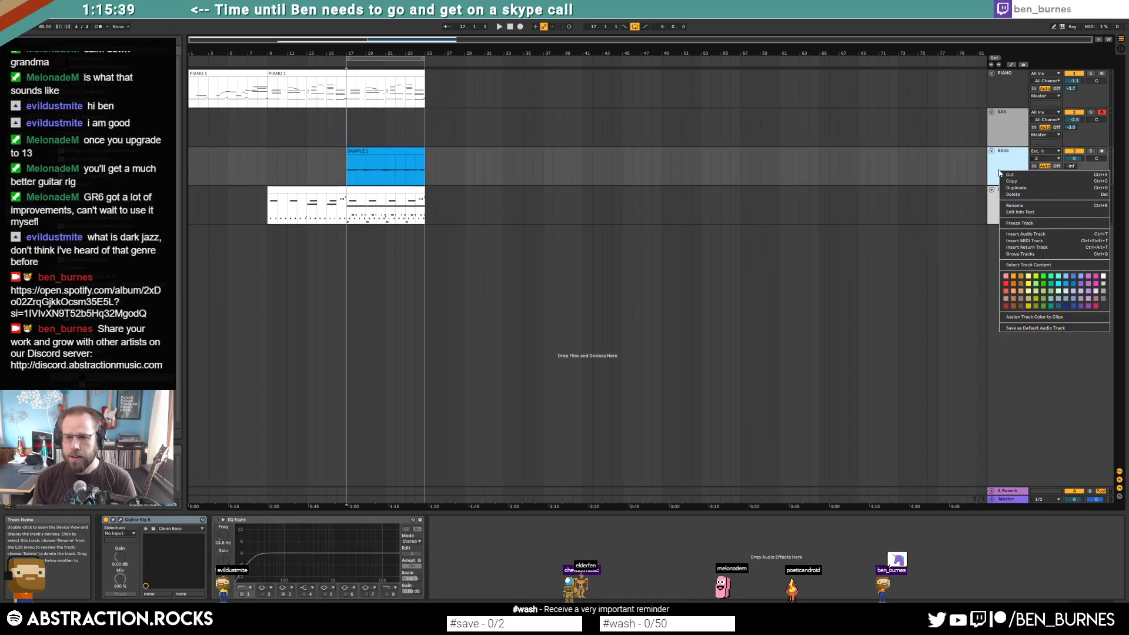
click(1090, 294)
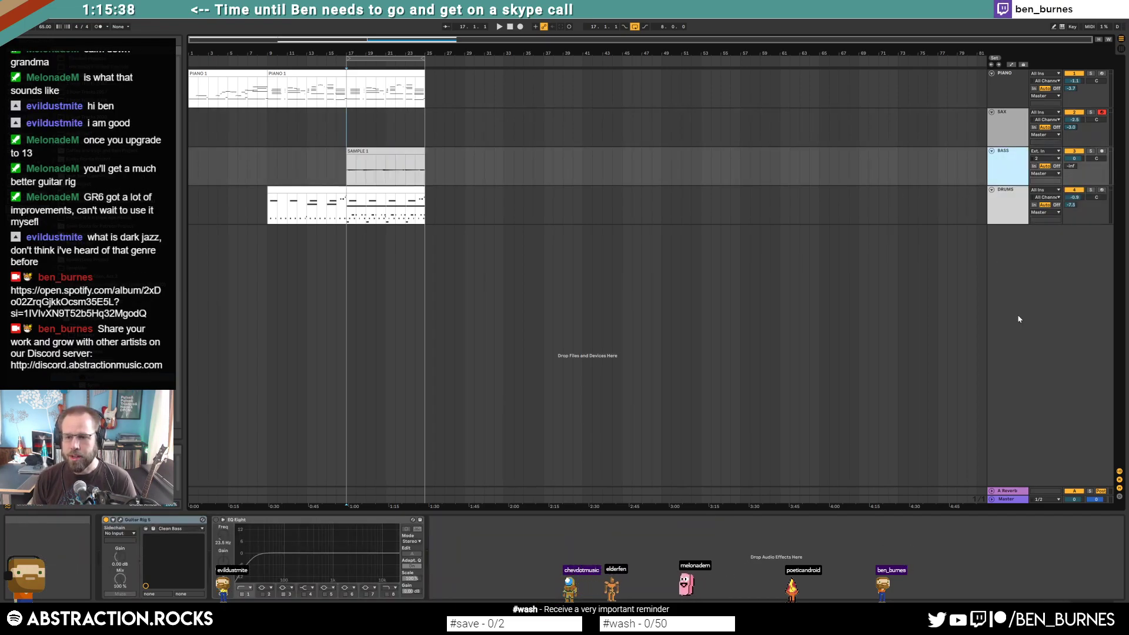
key(Up)
right_click(1007, 197)
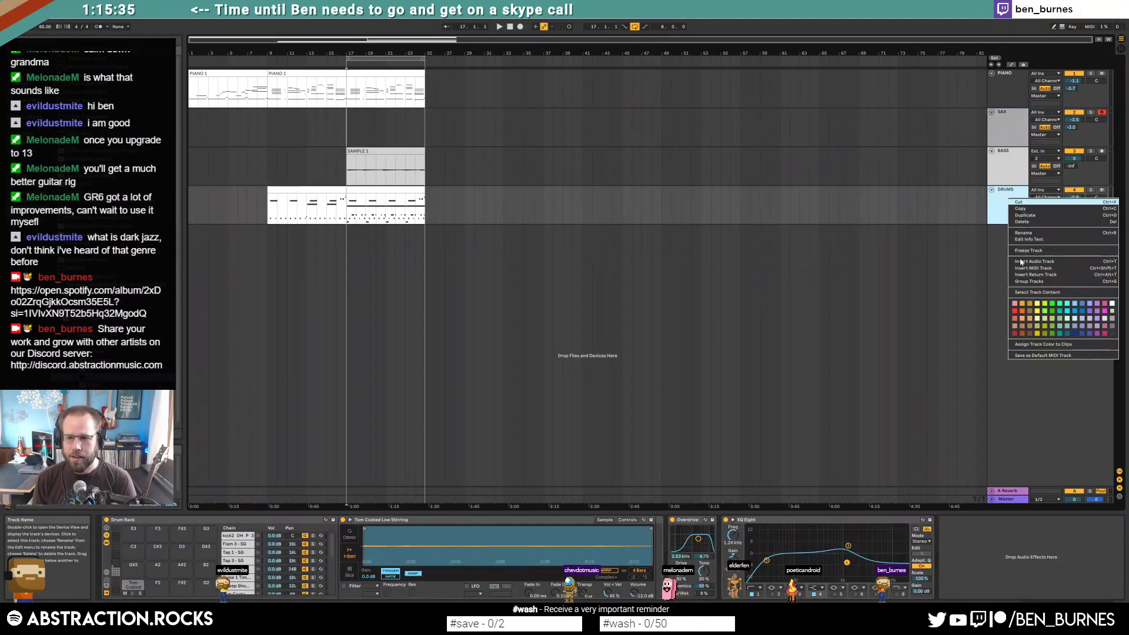
click(1111, 316)
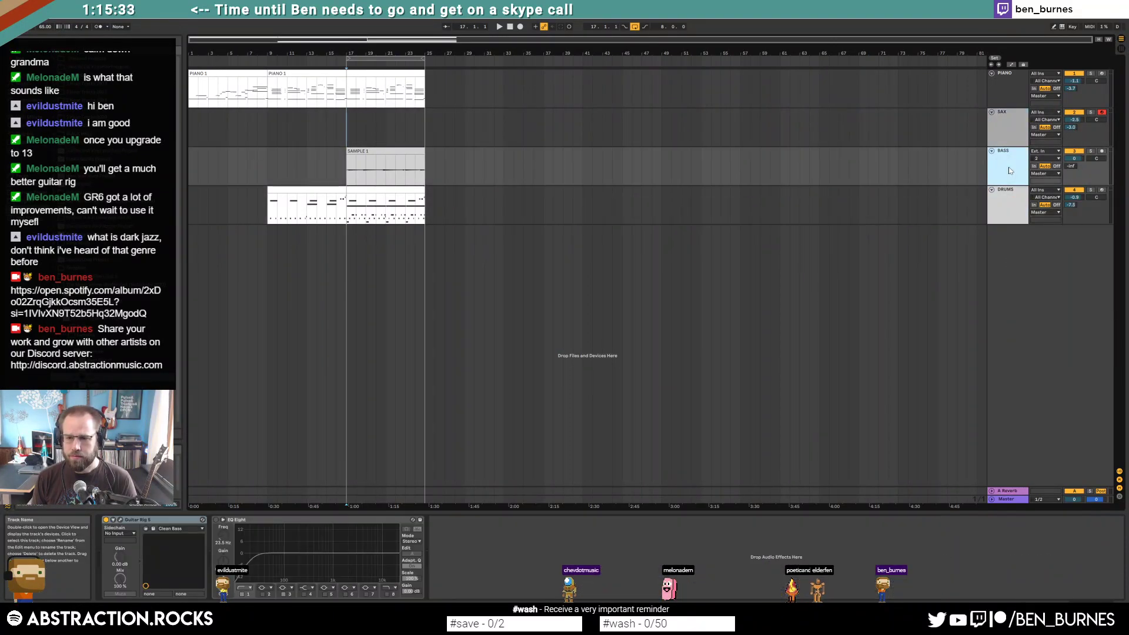
right_click(1009, 168)
click(1066, 274)
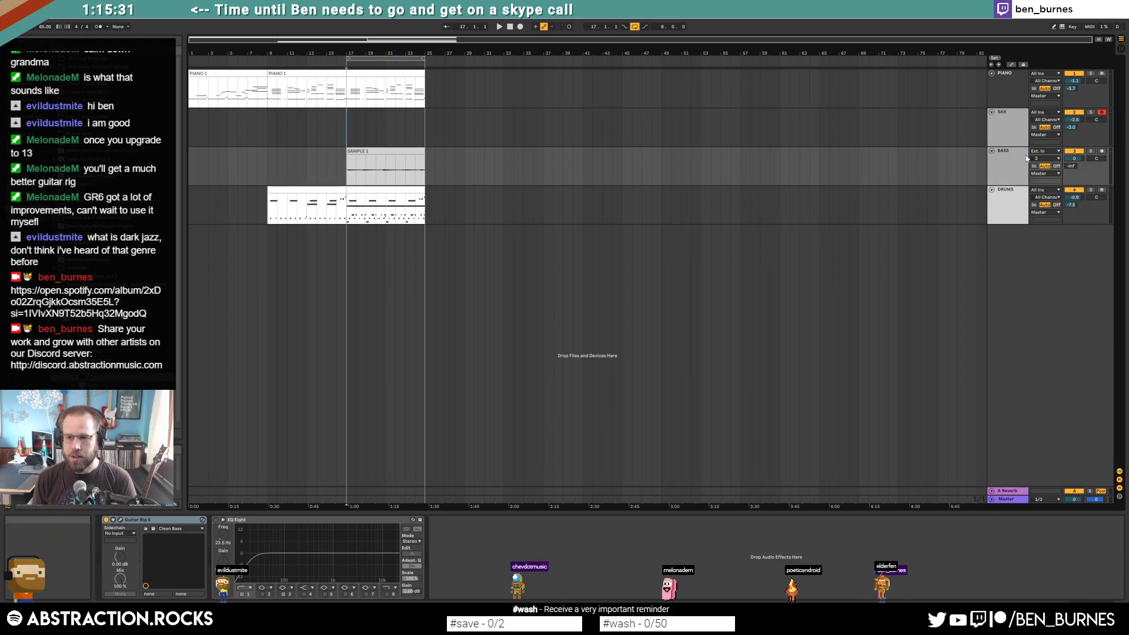
right_click(1007, 130)
click(1105, 260)
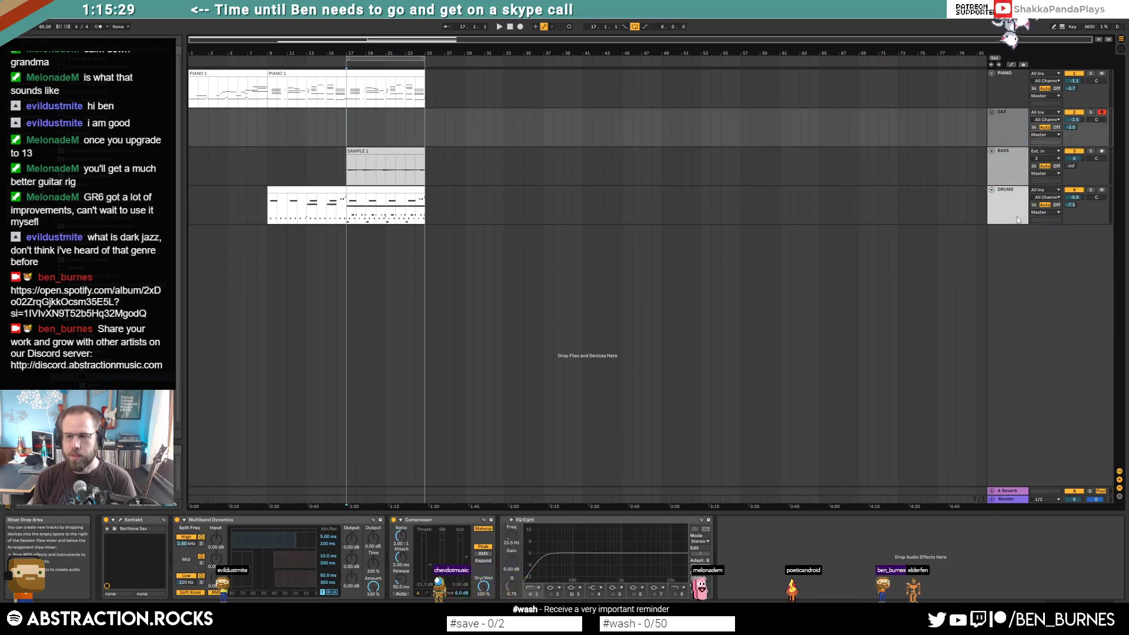
click(1007, 200)
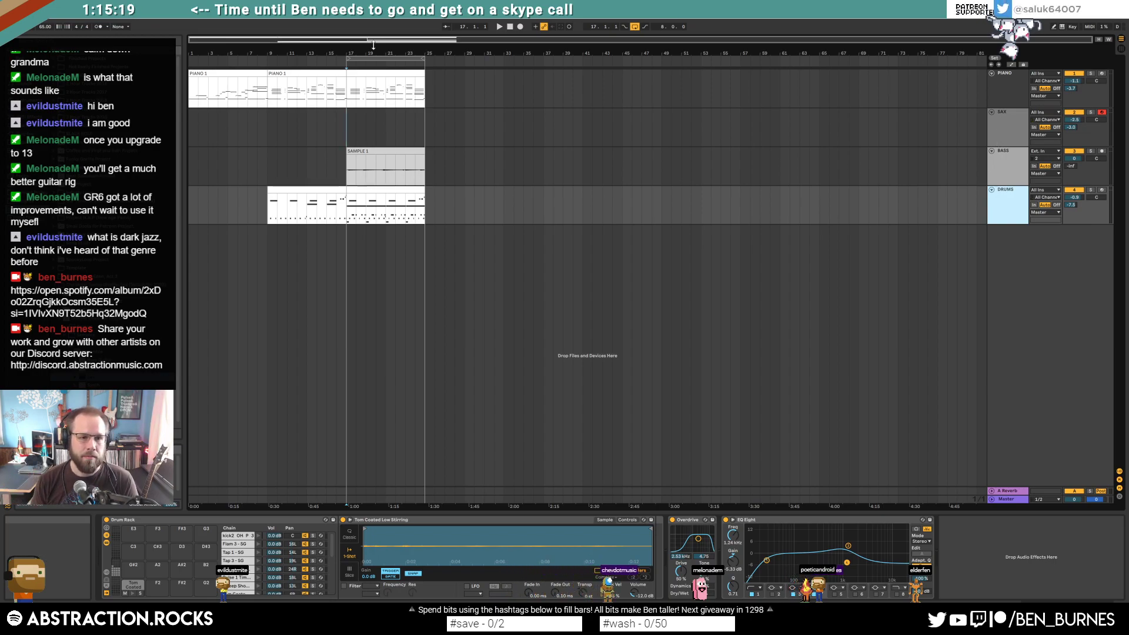
Step: Audition the arrangement from bar 16, and review the piano, bass and drum clips and the bass's Guitar Rig settings
click(337, 128)
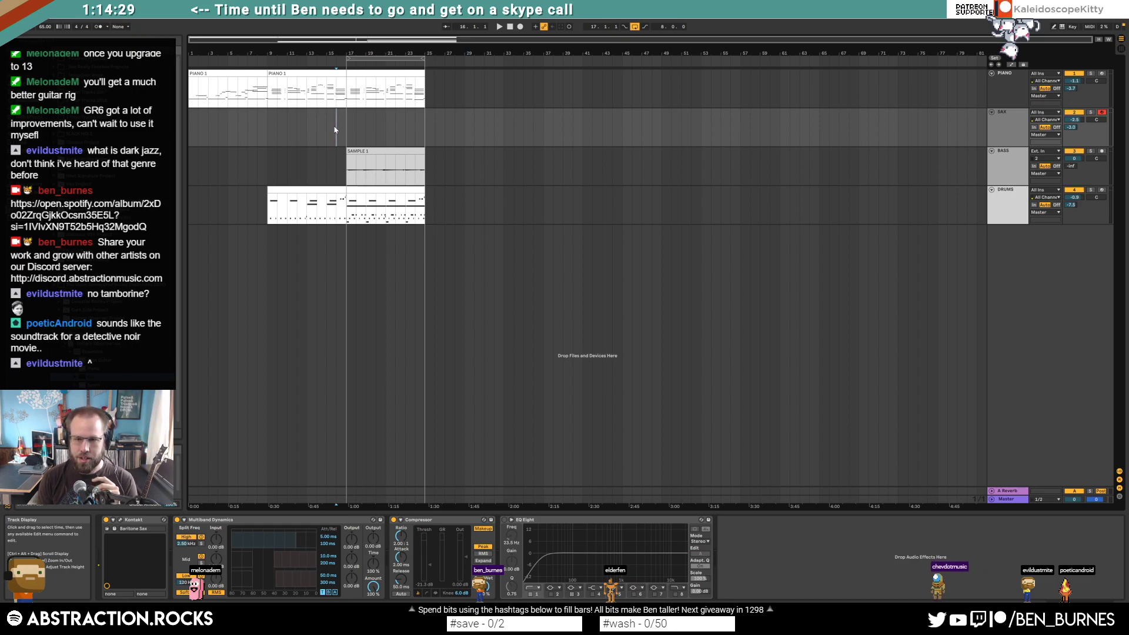
key(space)
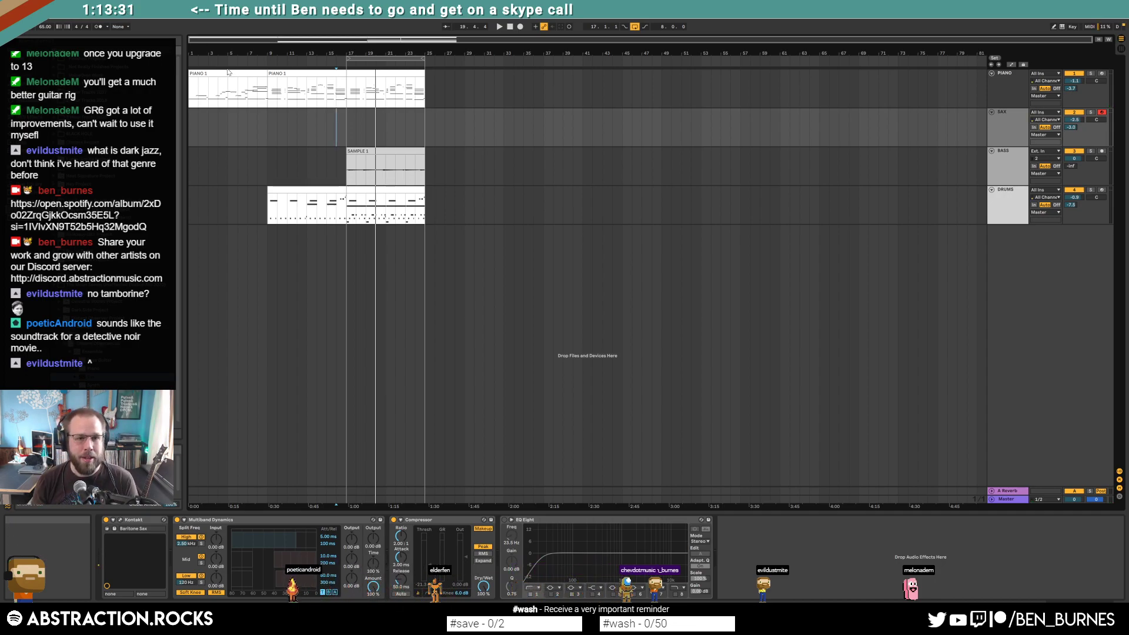
click(369, 73)
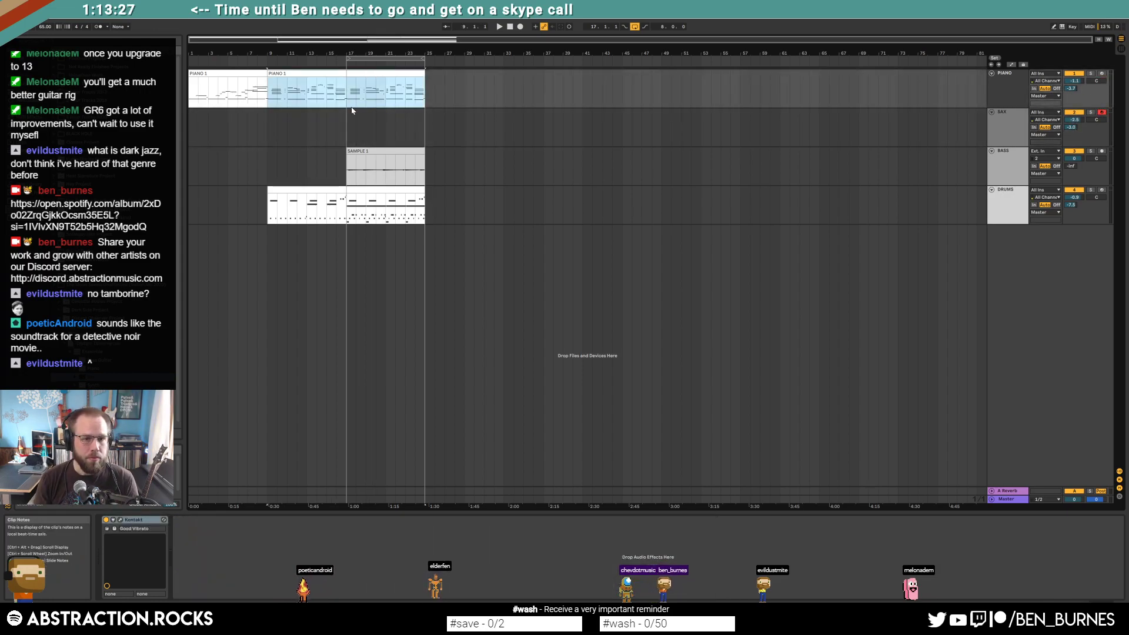
click(392, 153)
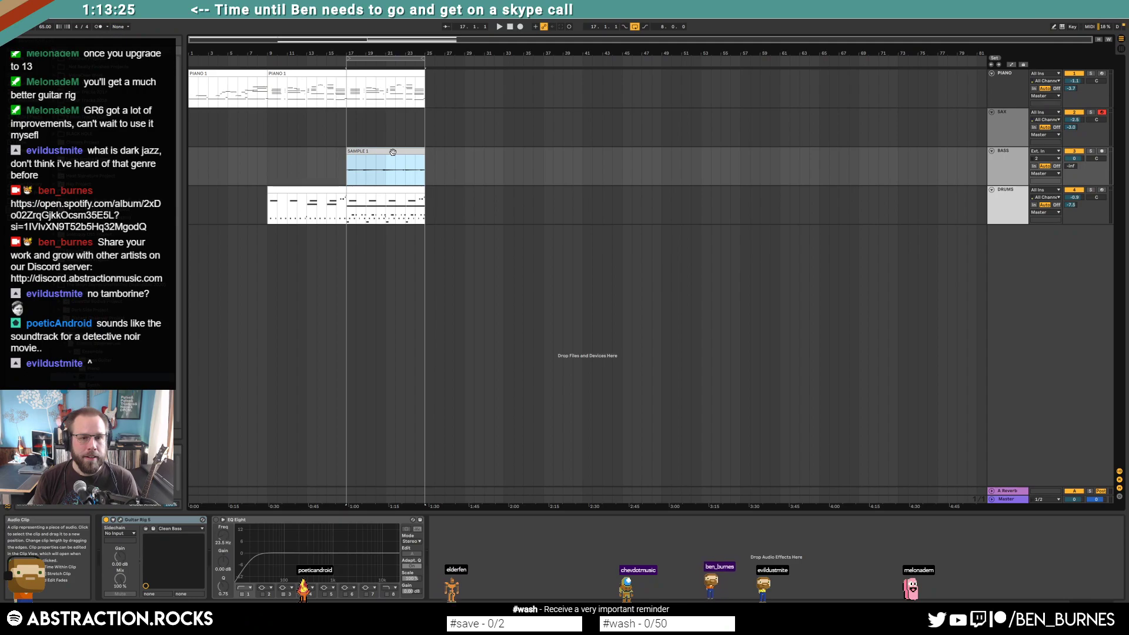
click(119, 520)
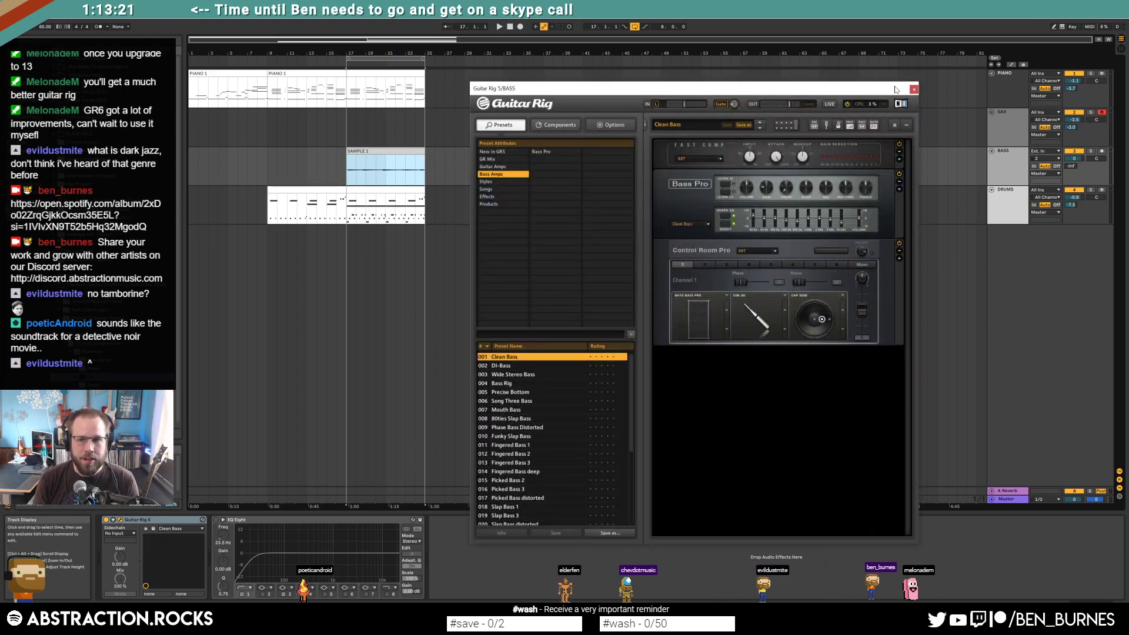
key(ctrl+alt+p)
click(404, 188)
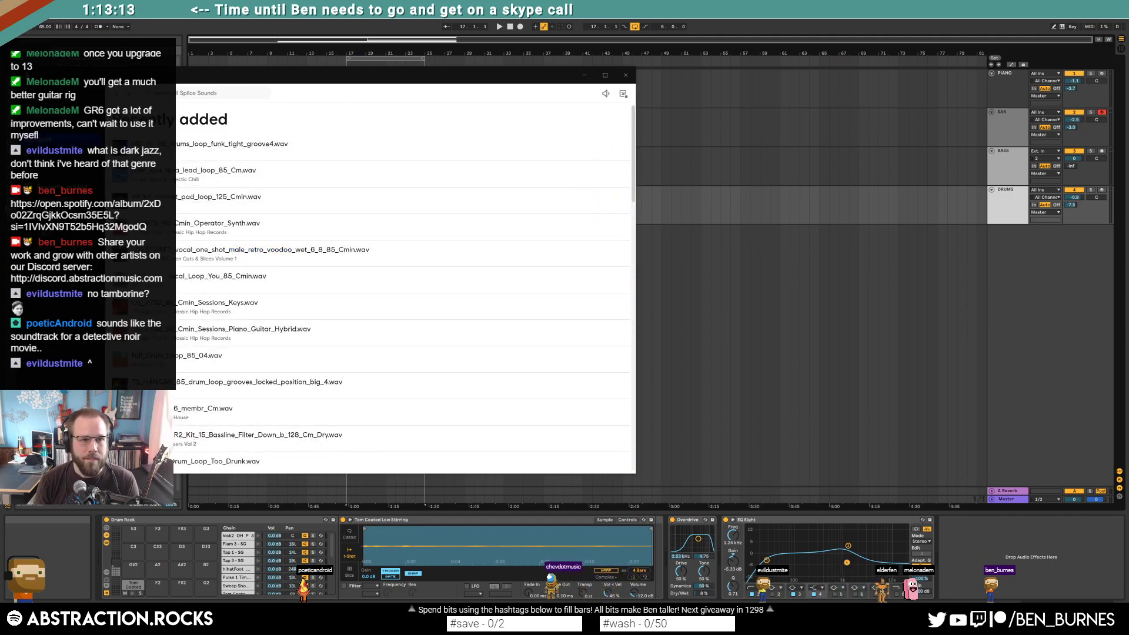
Step: Return from the Splice window to Ableton Live and browse through the available samples
key(alt+Tab)
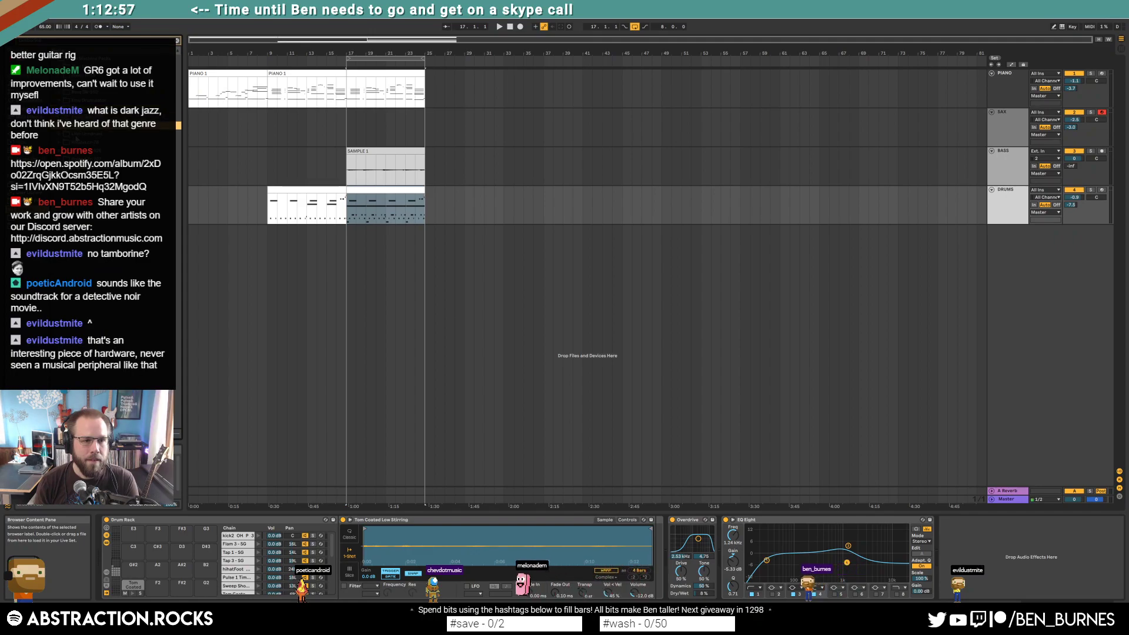
click(88, 151)
key(Down)
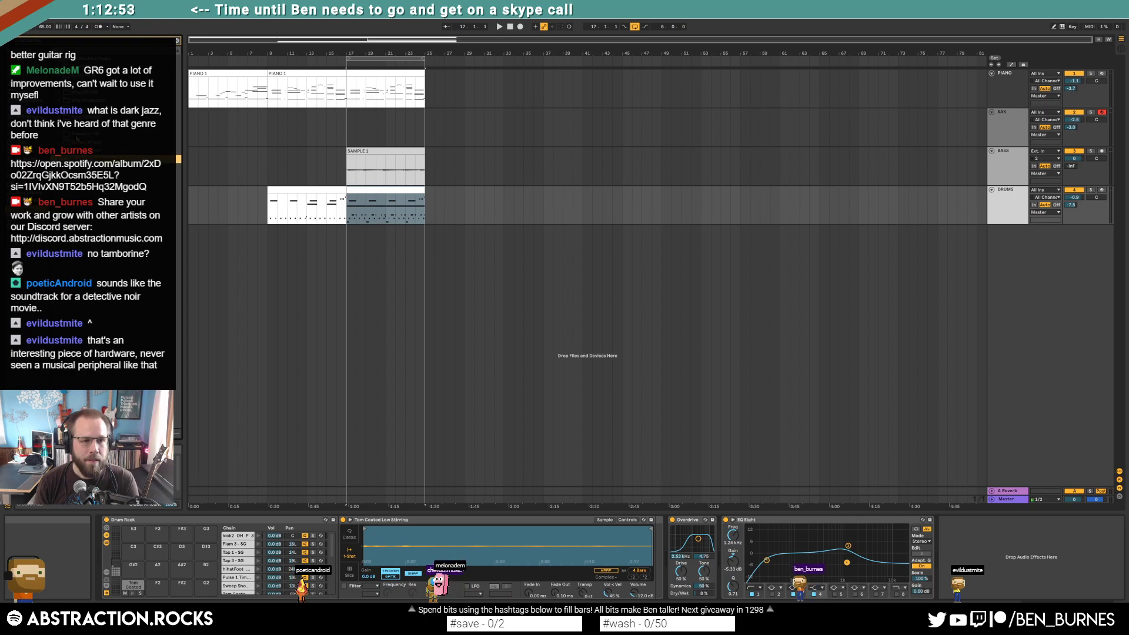
key(Down)
key(Up)
key(Up)
key(Up)
key(Down)
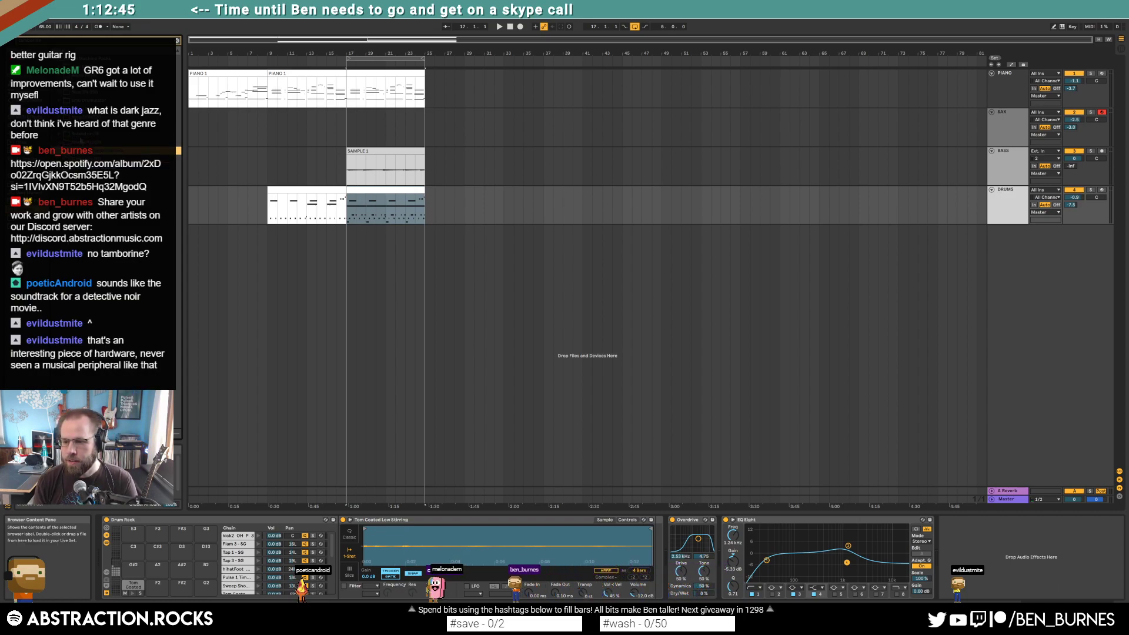
Step: Inspect the Main and Sound pages of the SAX track's Kontakt Baritone Sax, and test how its volume responds to playing
click(347, 118)
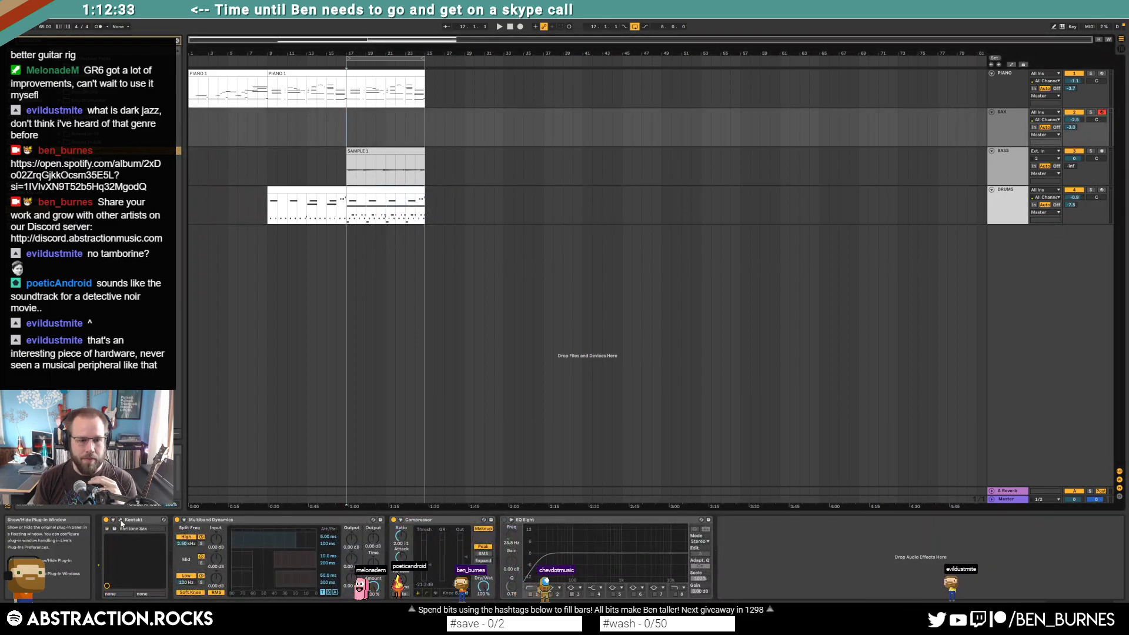
click(121, 521)
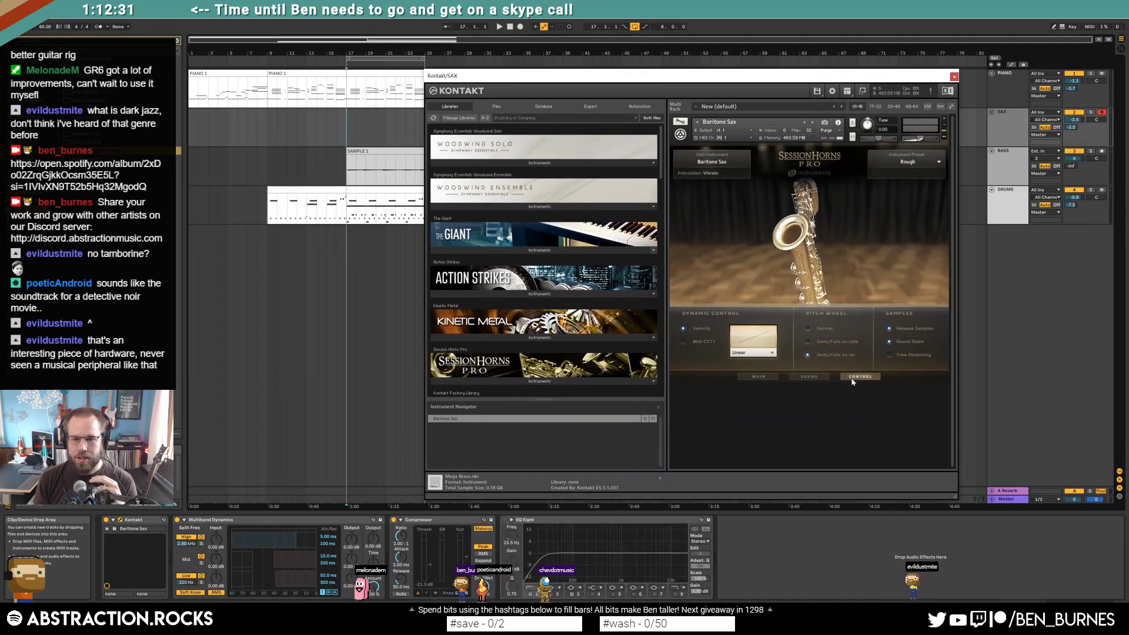
click(759, 376)
click(797, 376)
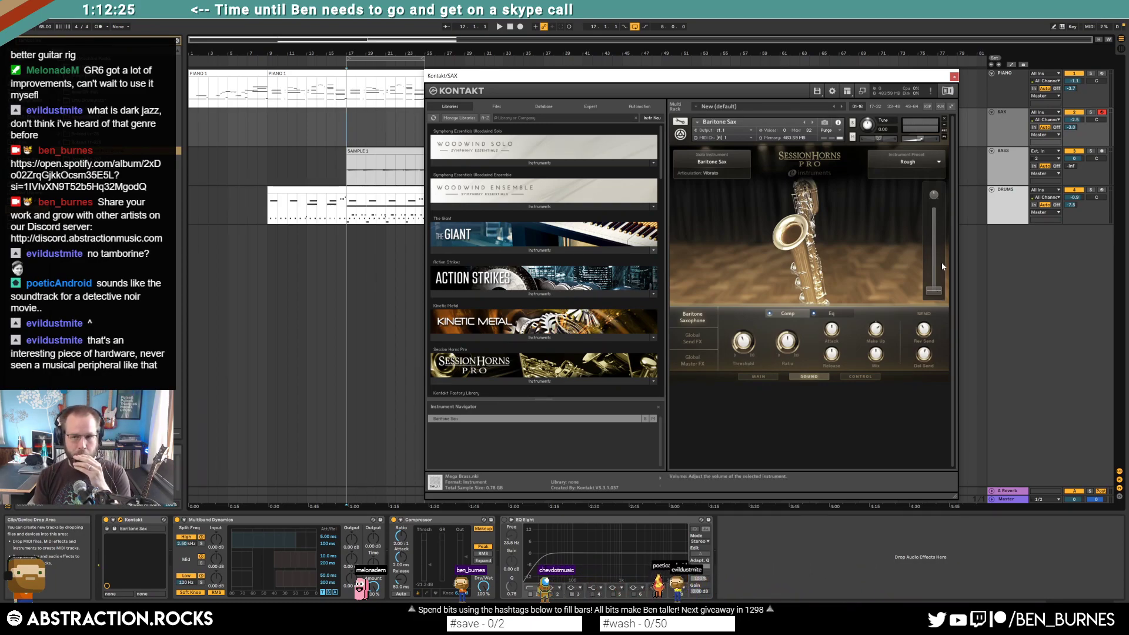
scroll(942, 266, up, 5)
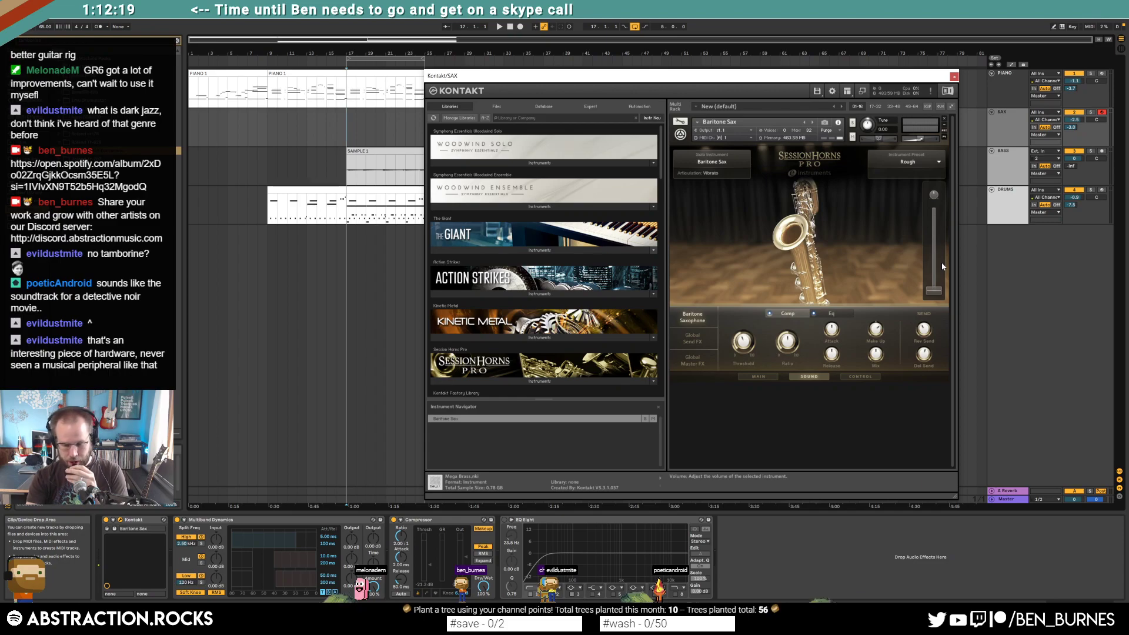
scroll(942, 266, up, 4)
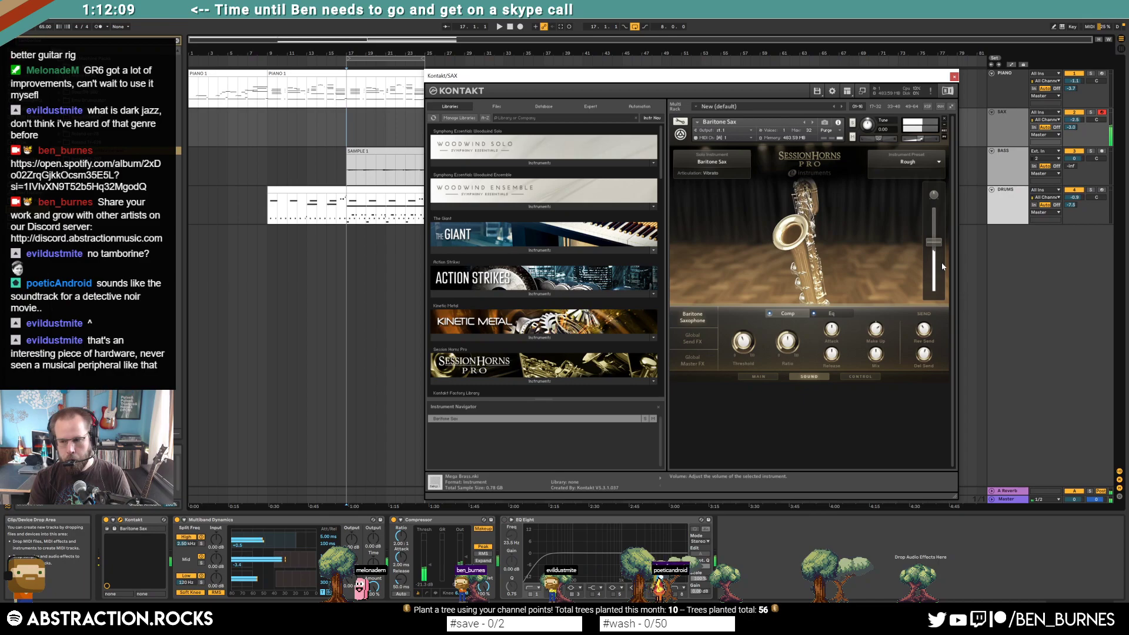
scroll(941, 266, down, 2)
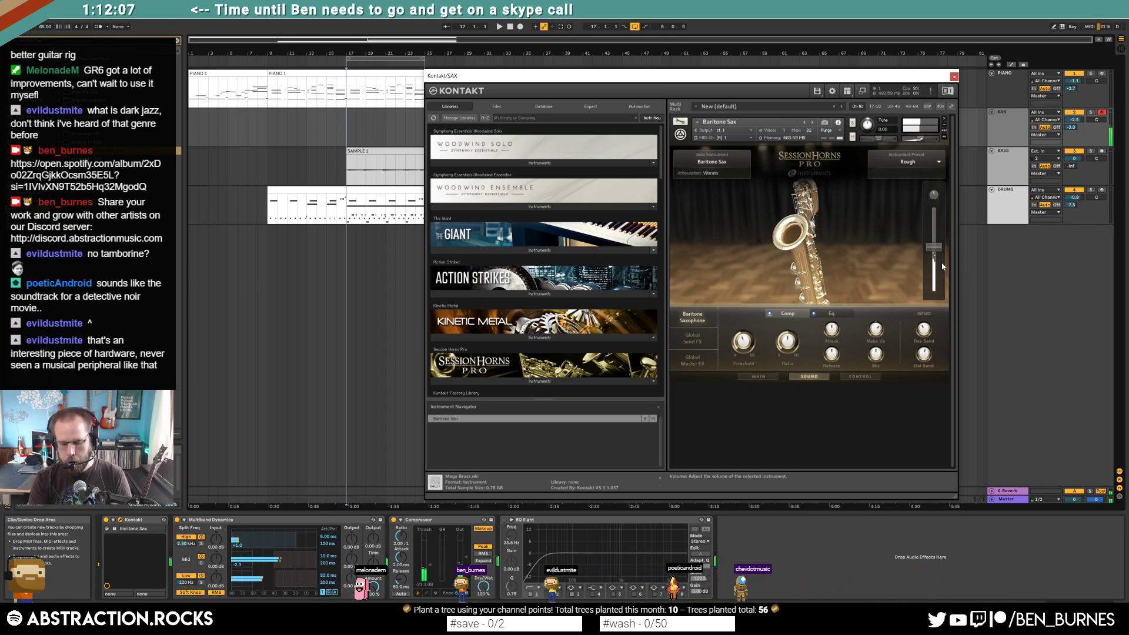
scroll(941, 266, up, 1)
scroll(942, 266, down, 1)
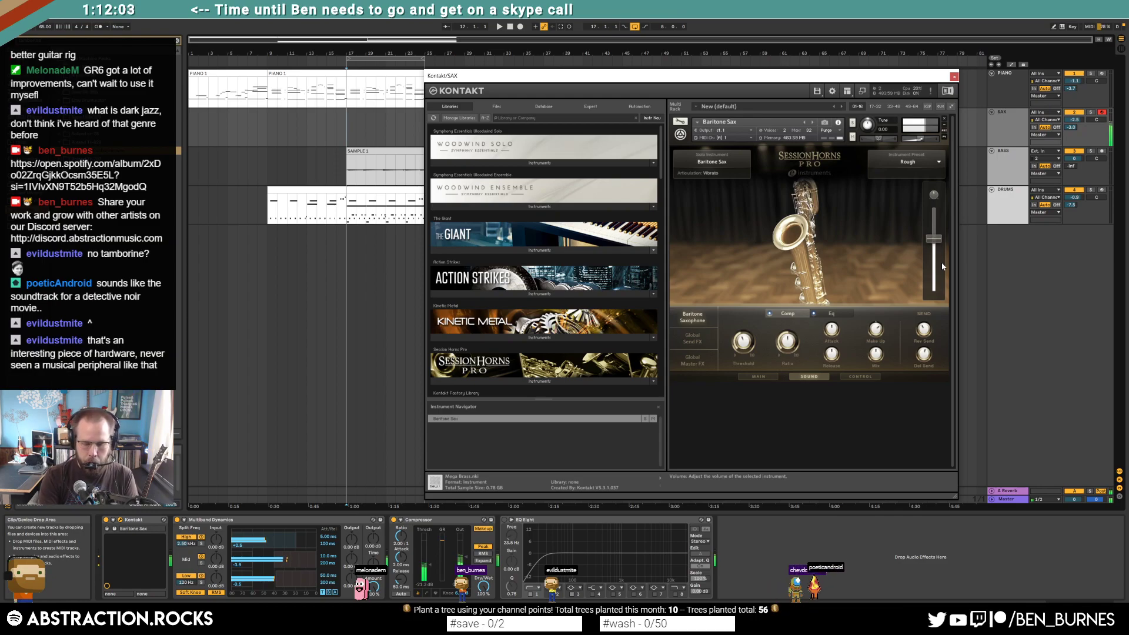
scroll(941, 264, down, 10)
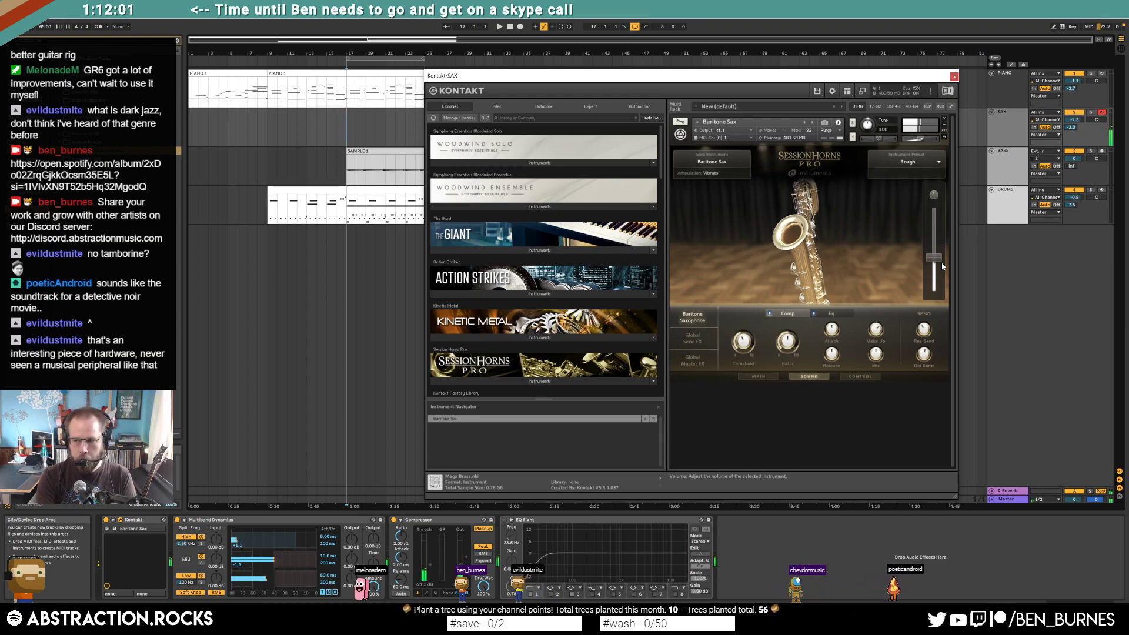
scroll(942, 266, down, 1)
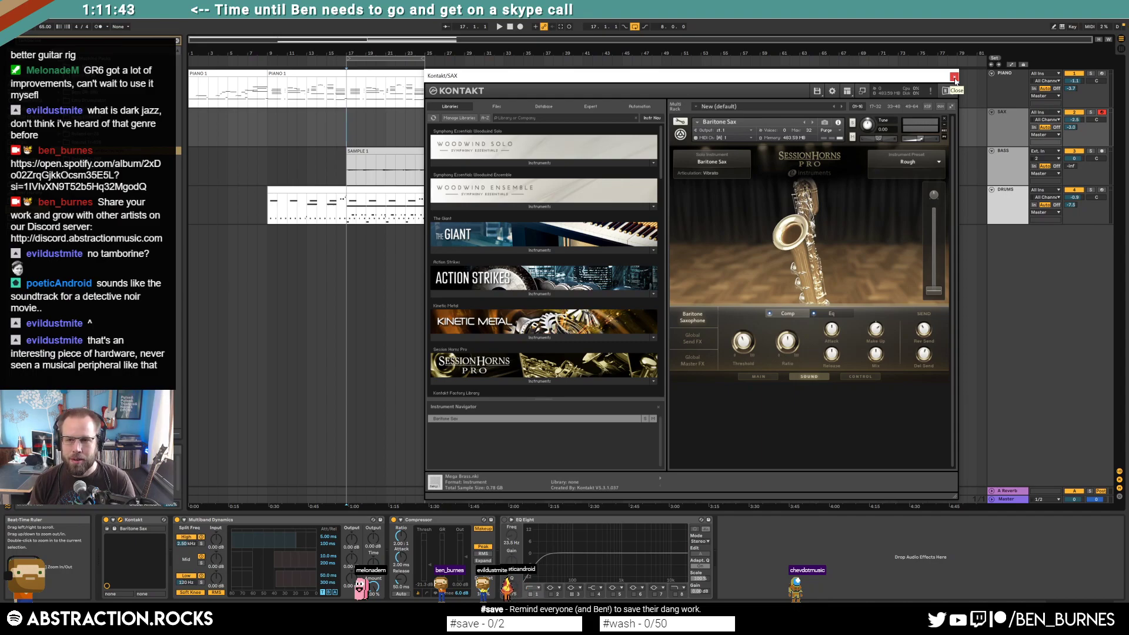
click(954, 77)
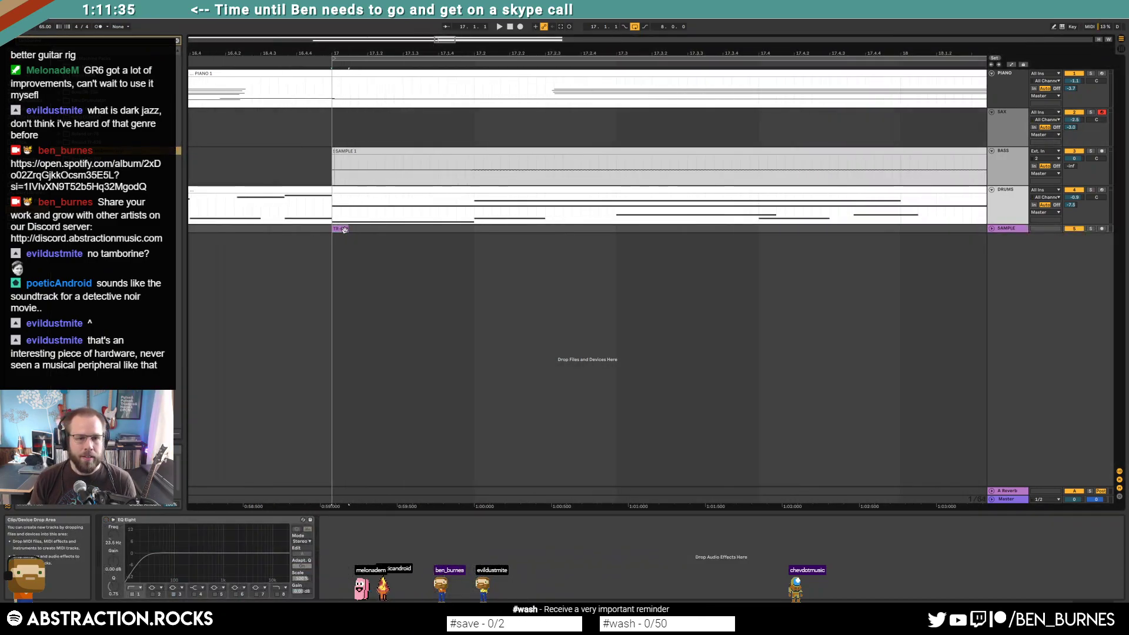
Step: Shift the sample clip to 17.1.2 on the SAMPLE track and set the track to -13.1 dB with a -5.0 dB reverb send
click(358, 231)
key(ctrl+v)
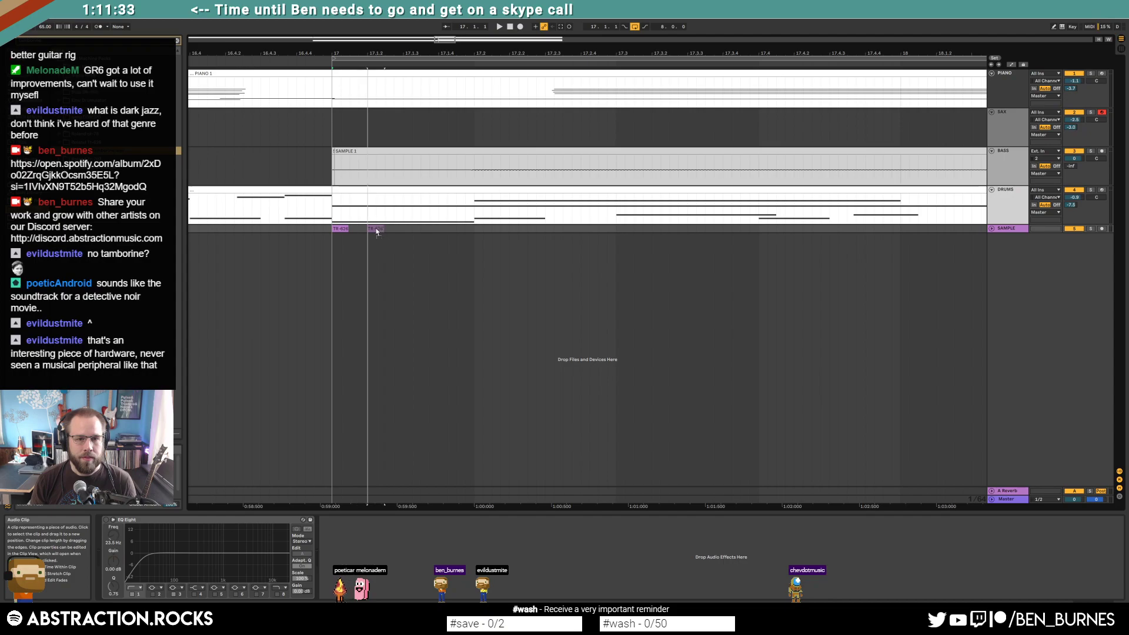
click(991, 228)
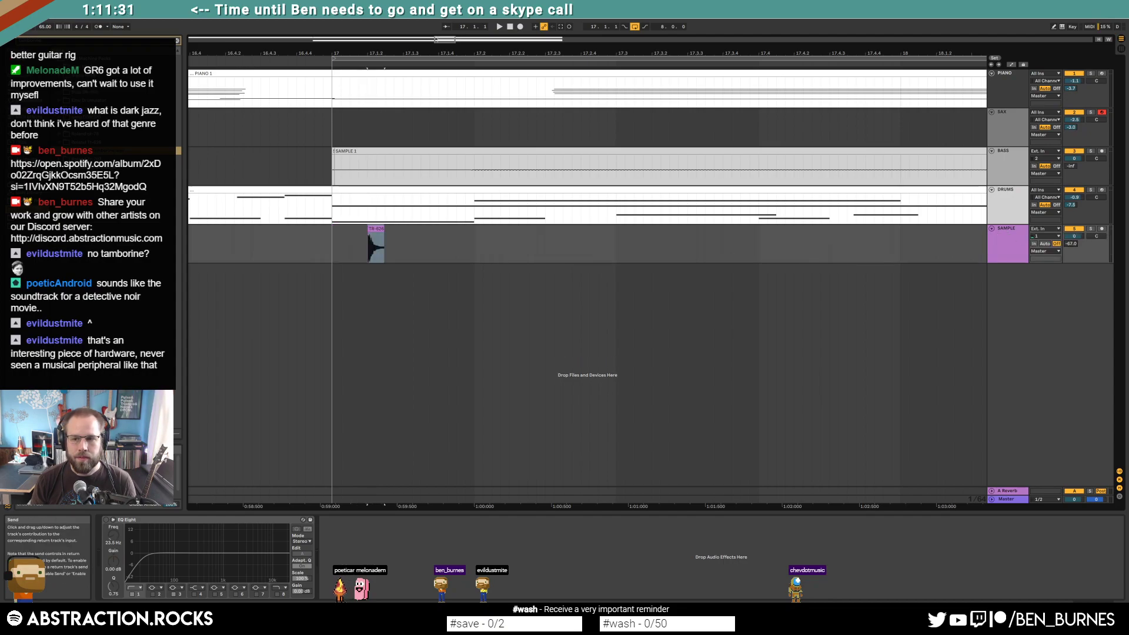
drag(1075, 236, 1075, 241)
Step: Duplicate the one-bar region holding the sample clip on the SAMPLE track so it repeats every bar from 17 through 24
key(minus)
key(minus)
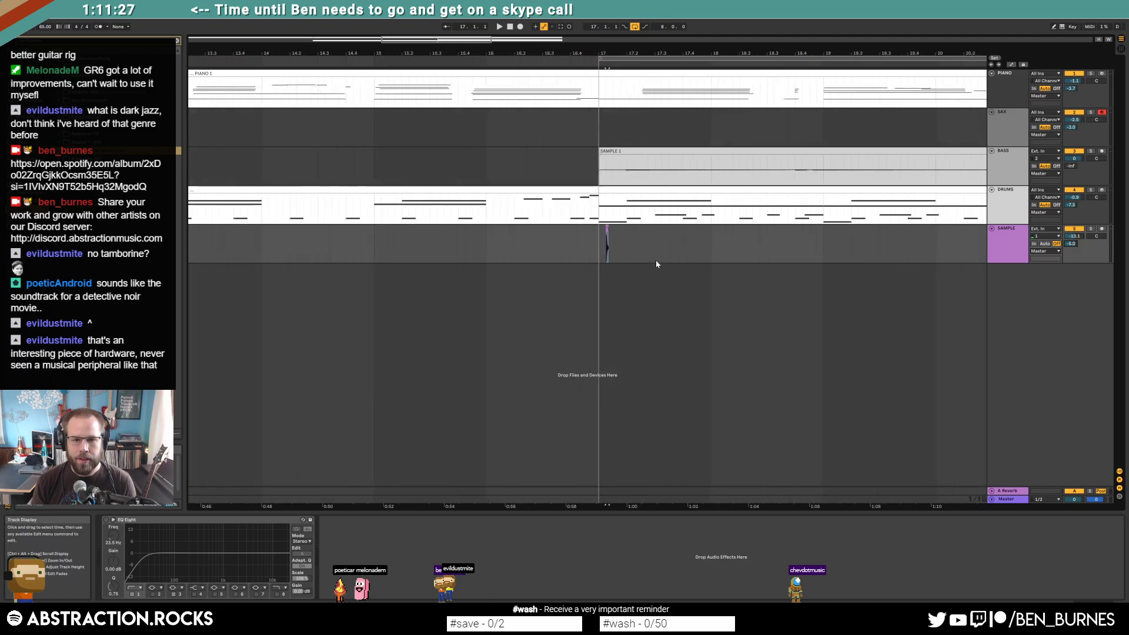
drag(647, 251, 591, 250)
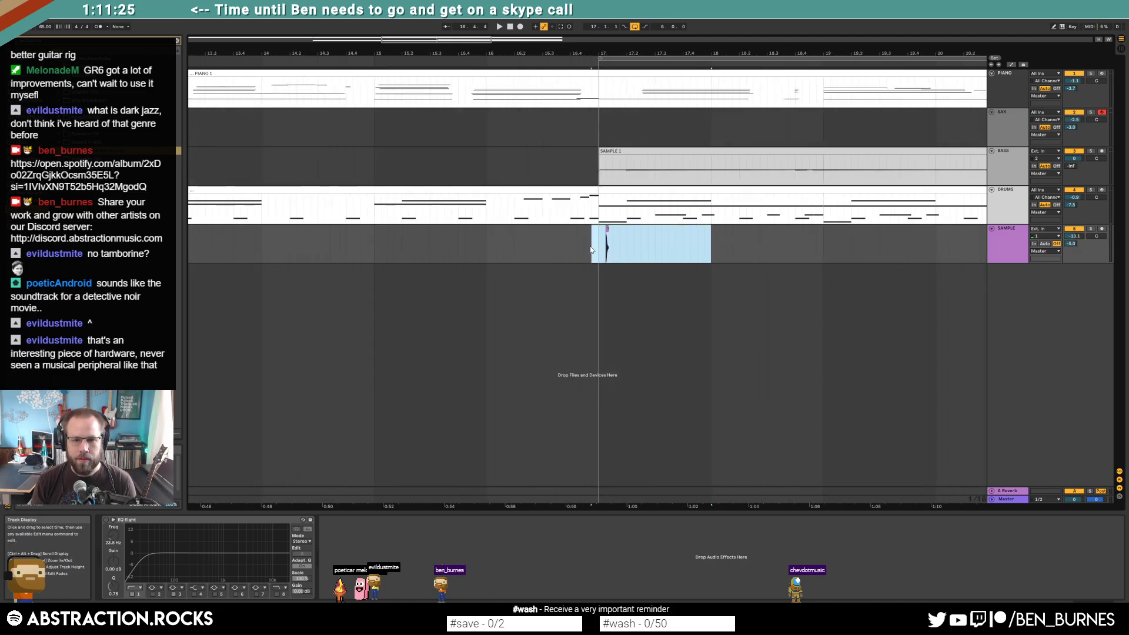
key(ctrl+d)
key(ctrl+d)
key(ctrl+d)
key(ctrl+d)
key(ctrl+d)
key(ctrl+d)
key(ctrl+d)
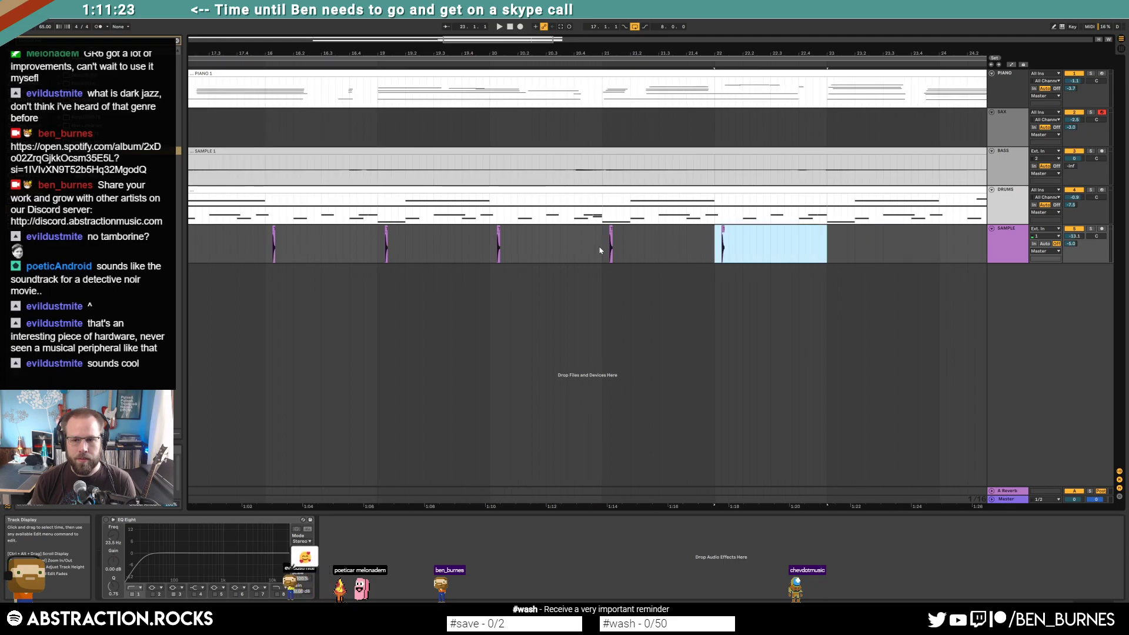
Step: Record a live sax take on the SAX track from just before bar 17 through the end of bar 24
key(minus)
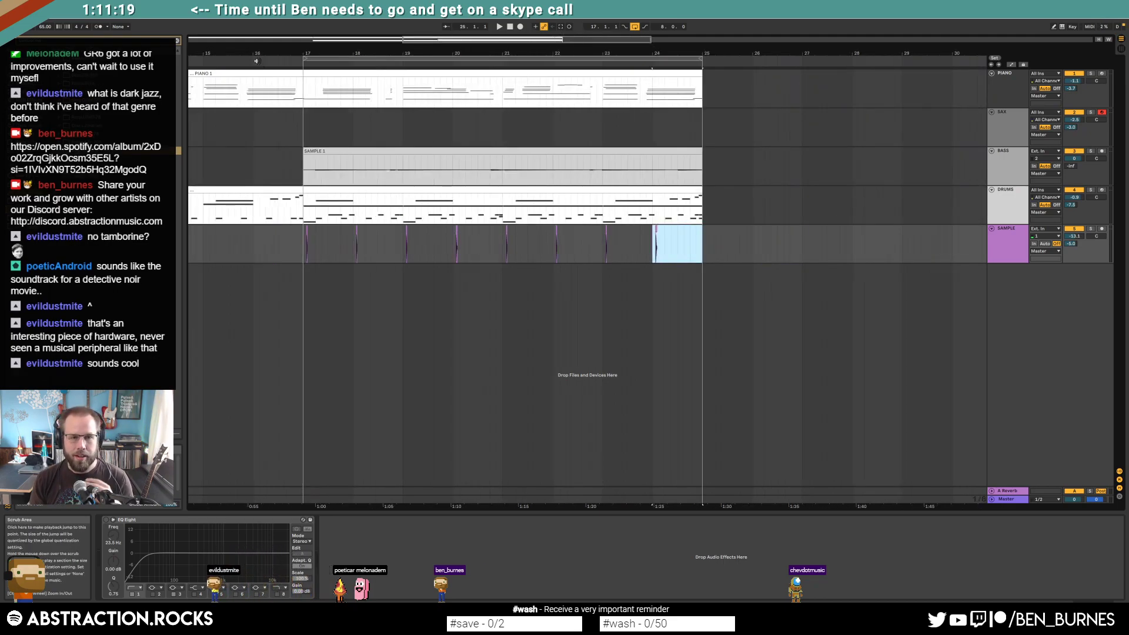
click(252, 59)
key(F9)
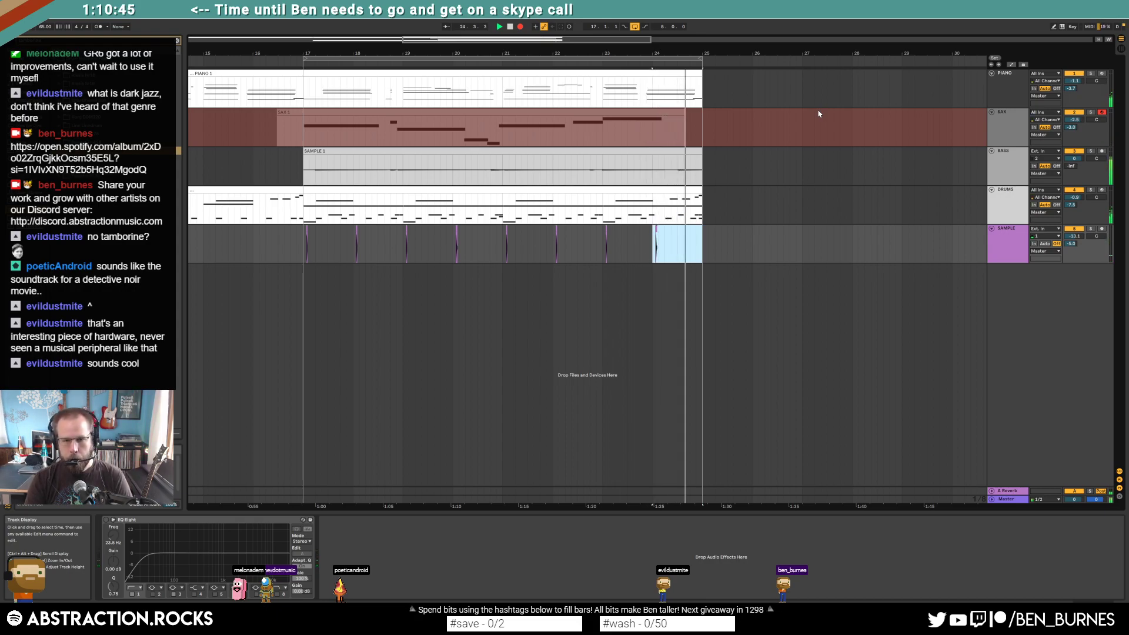
key(F9)
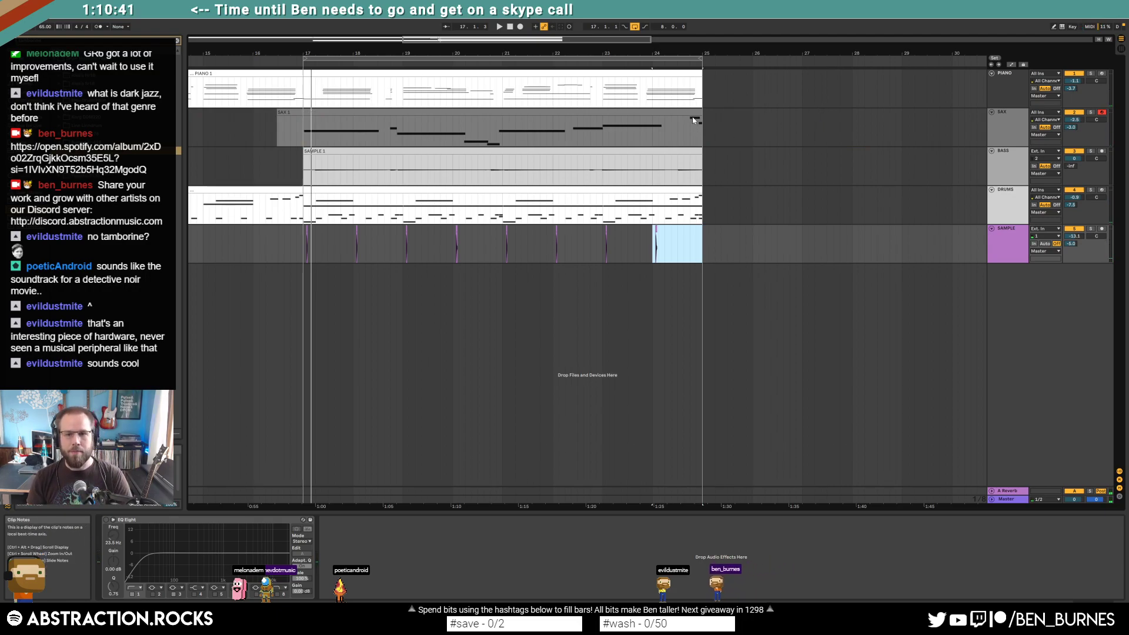
Step: Lower the SAMPLE track's volume and pan the track slightly to the right while checking it in playback
drag(1074, 236, 1074, 247)
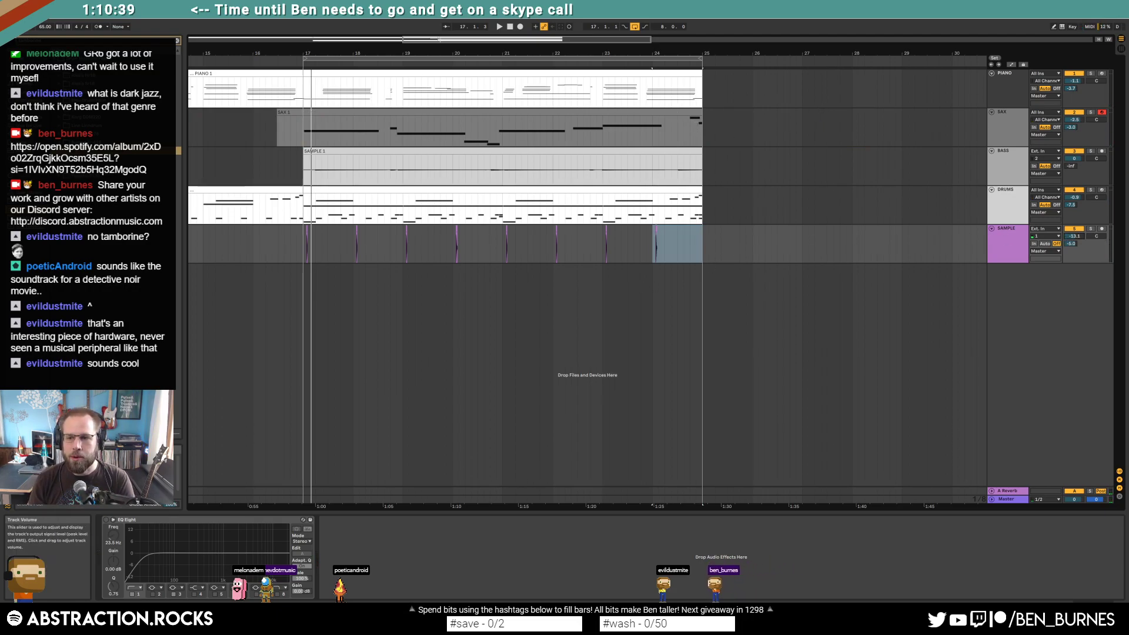
key(space)
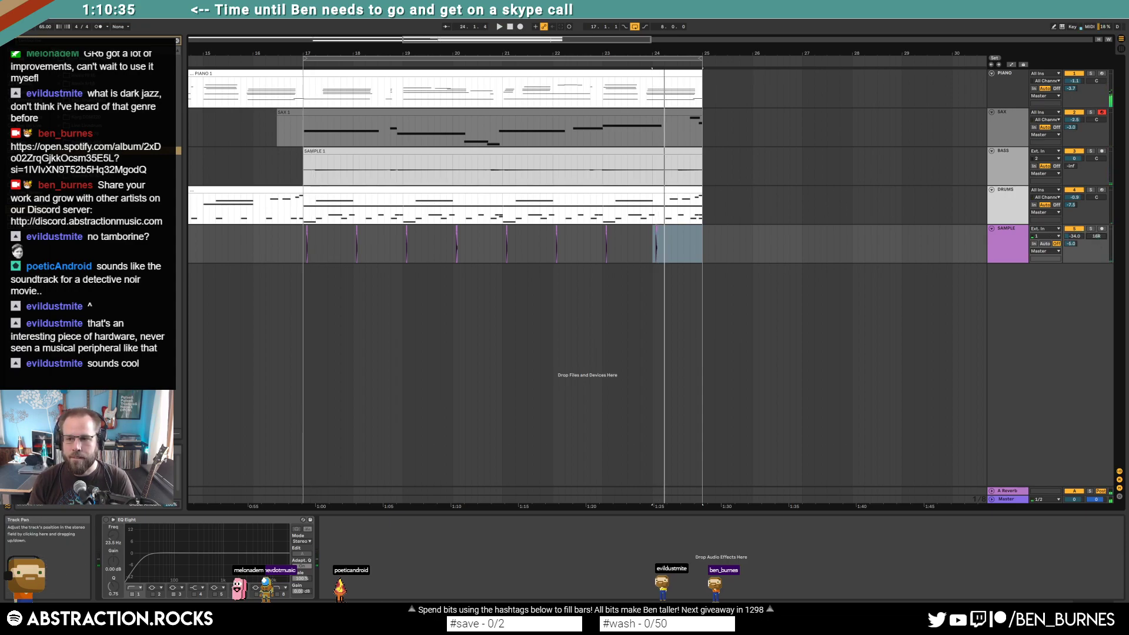
drag(1074, 236, 1074, 230)
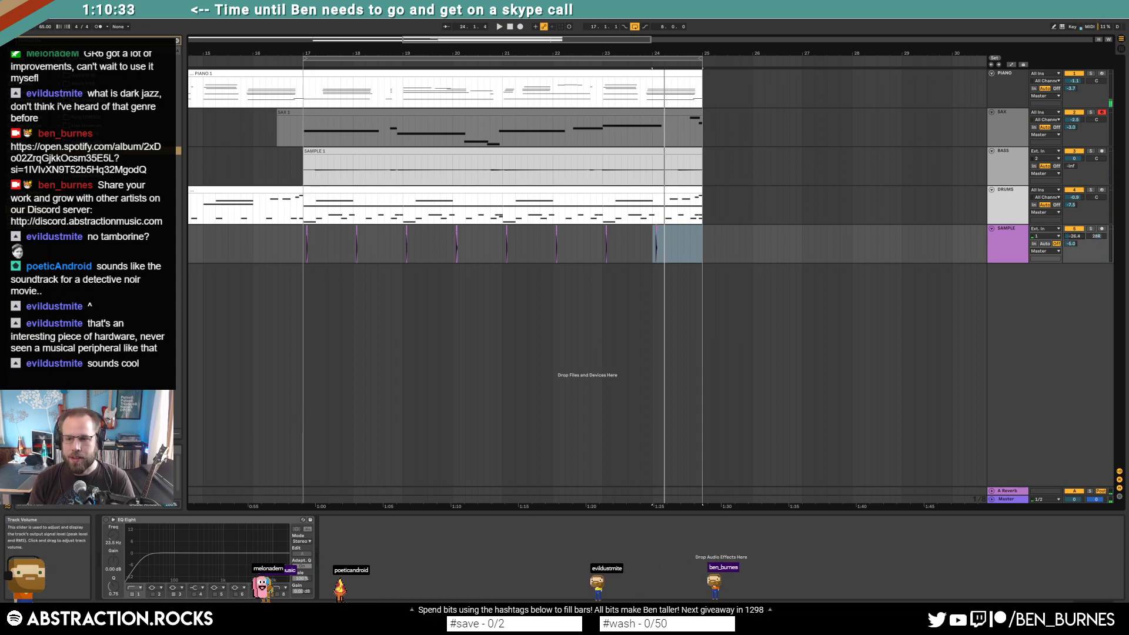
Step: Shift all the sample clips of bars 17 to 24 on the SAMPLE track so the first starts at 17.2, and play them back
mouse_move(703, 247)
mouse_down()
mouse_move(298, 250)
mouse_move(703, 257)
mouse_up()
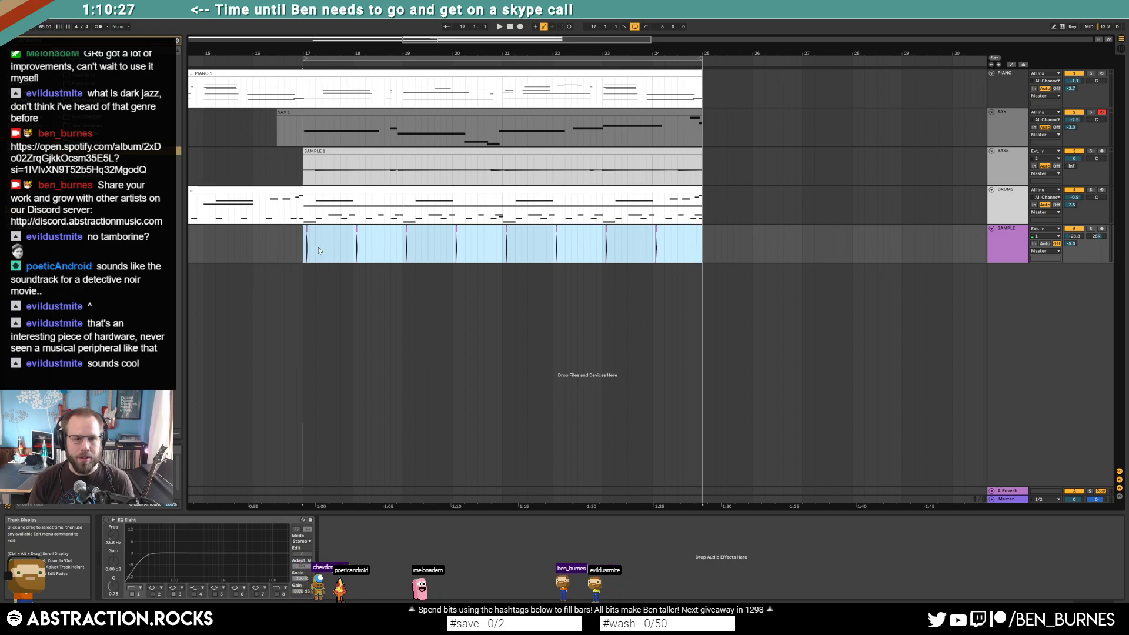
scroll(308, 241, up, 6)
drag(278, 229, 386, 237)
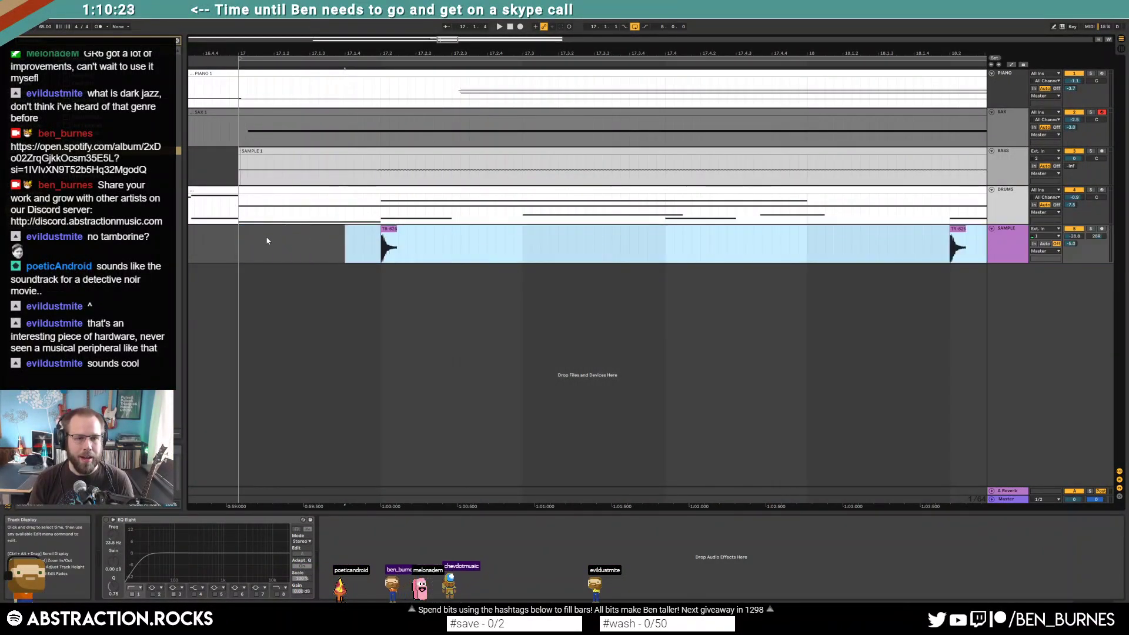
click(301, 259)
key(space)
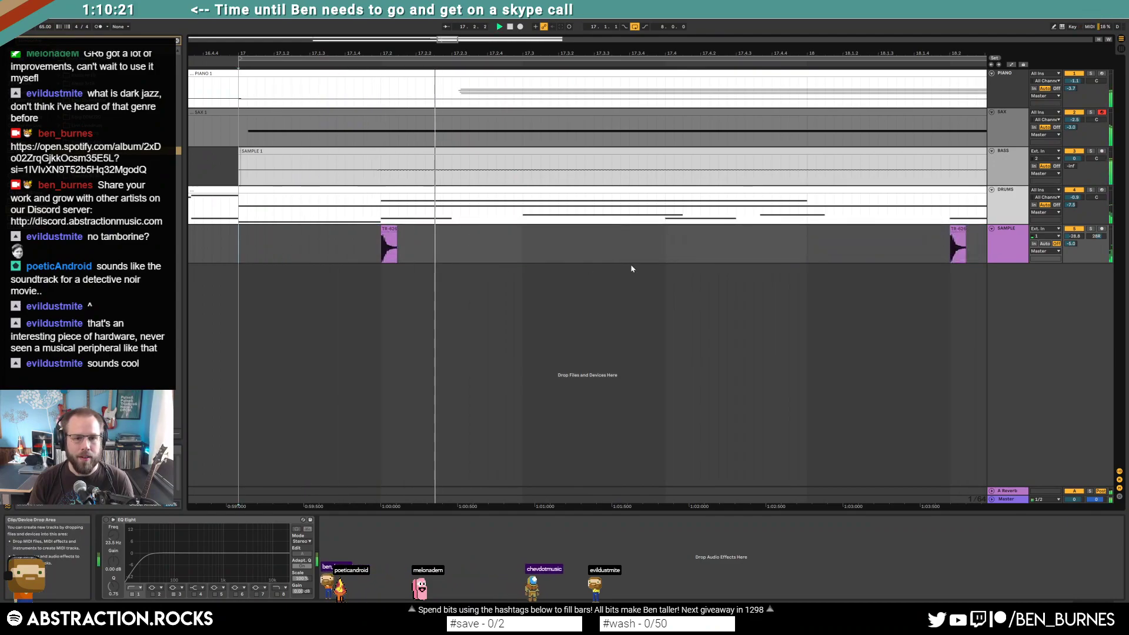
scroll(630, 264, down, 6)
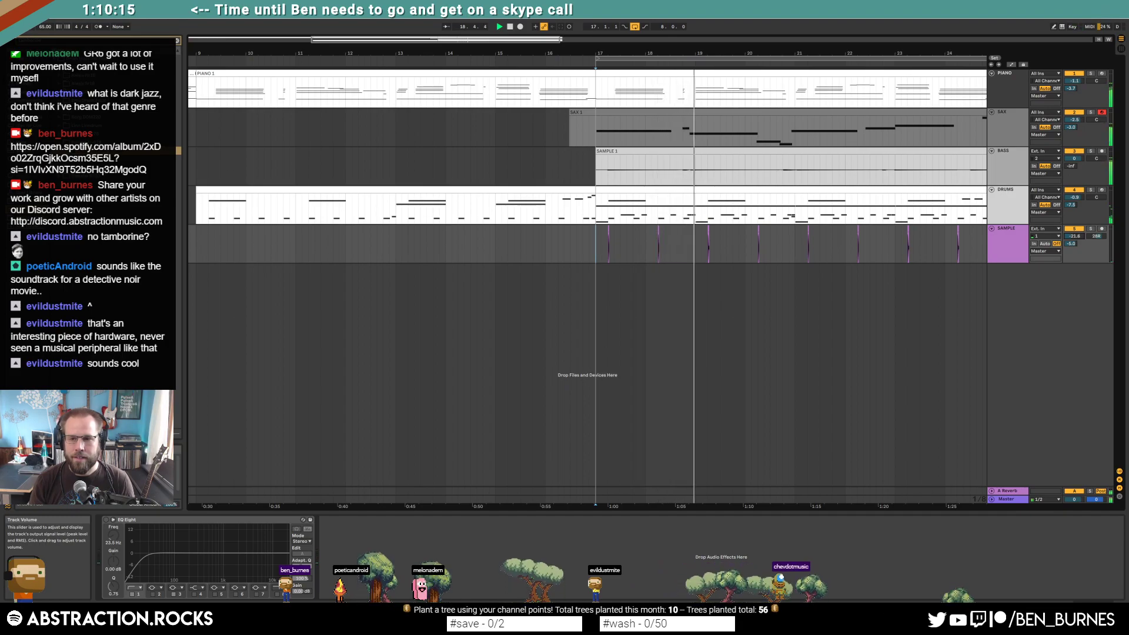
Step: Arm the PIANO track for recording and select its clip that starts at bar 9
drag(517, 39, 617, 38)
click(1101, 74)
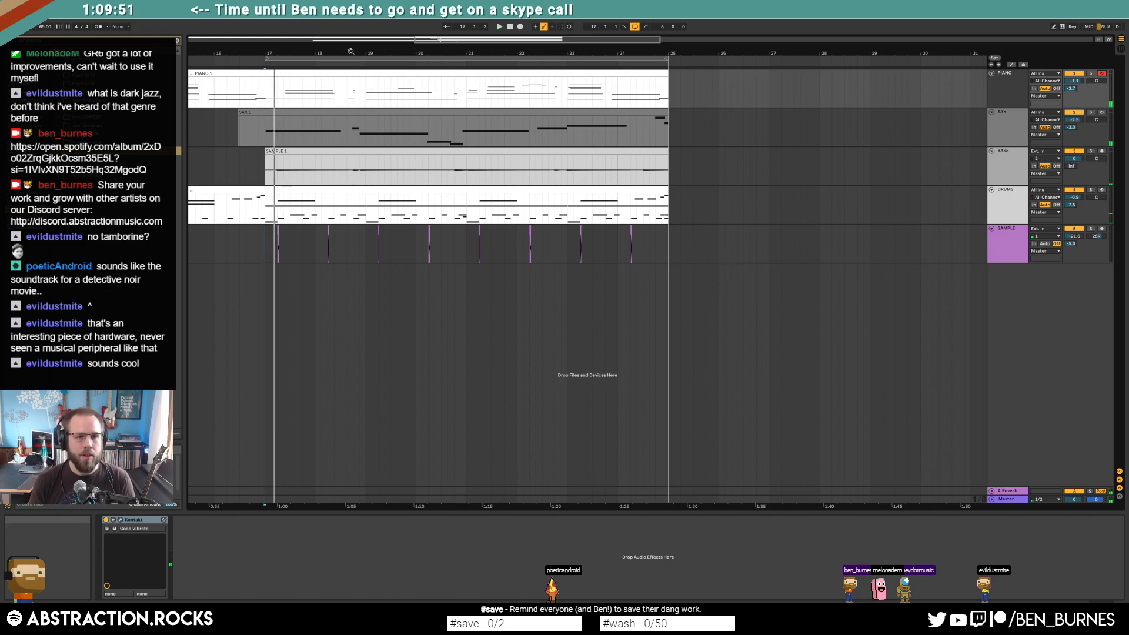
click(373, 73)
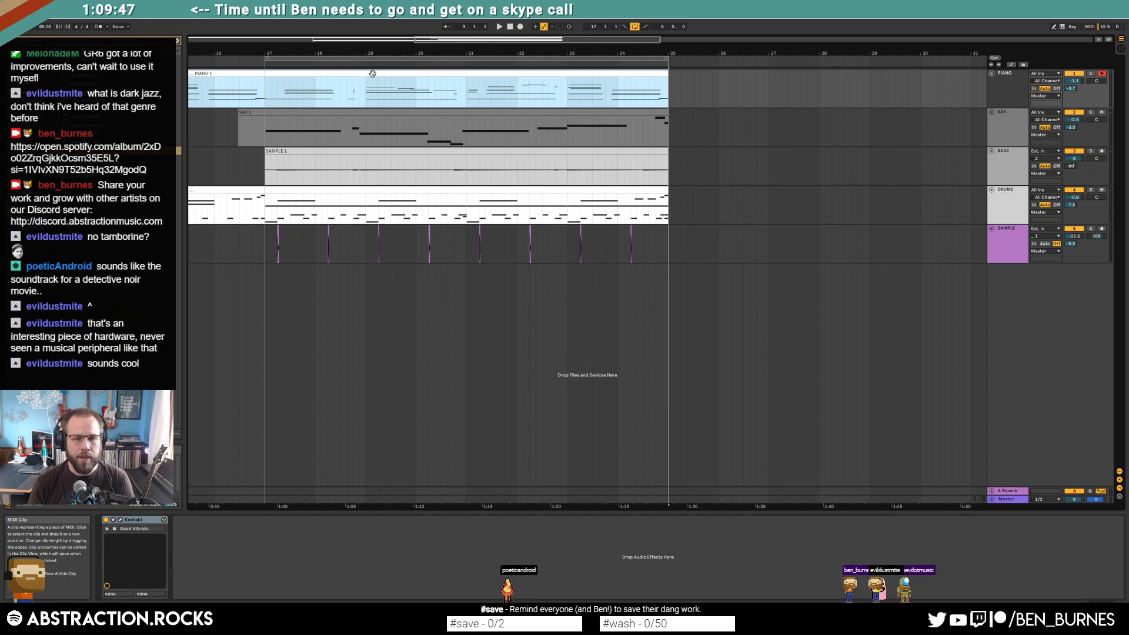
drag(376, 53, 388, 38)
drag(317, 40, 318, 39)
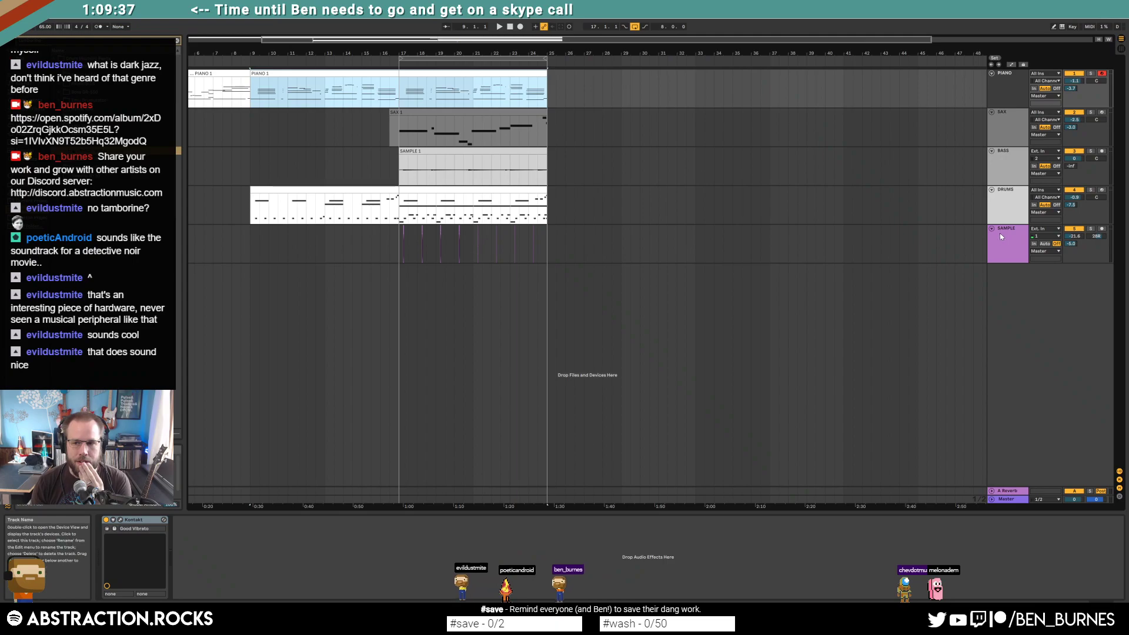
Step: Pan the SAMPLE track to the left and review the pan values of the Drum Rack chains on the DRUMS track
drag(1097, 237, 1097, 261)
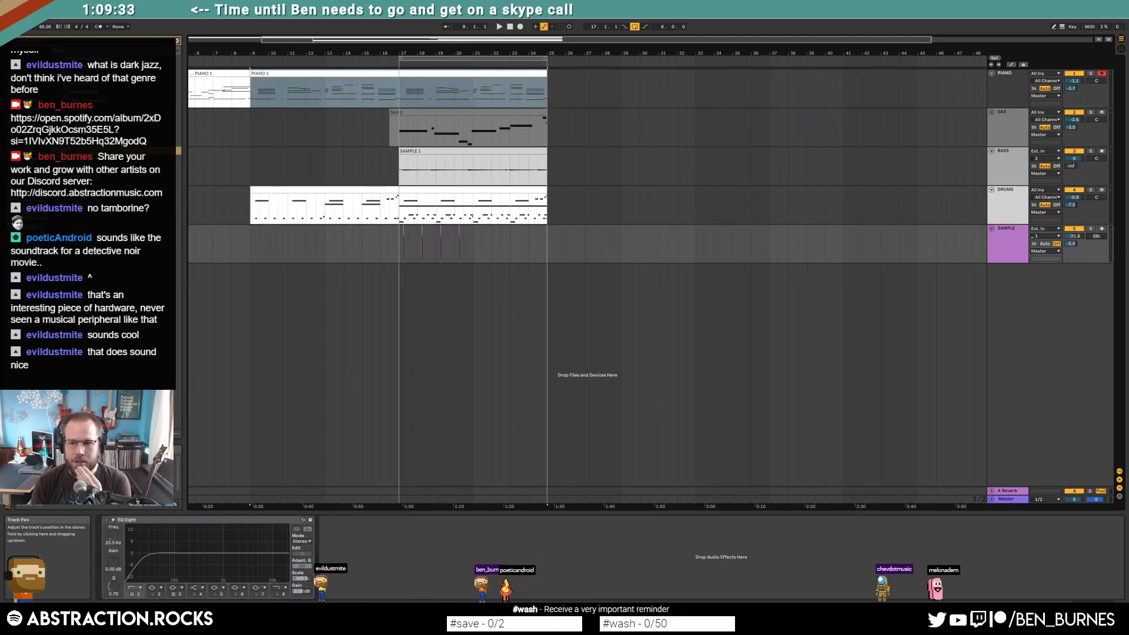
click(538, 200)
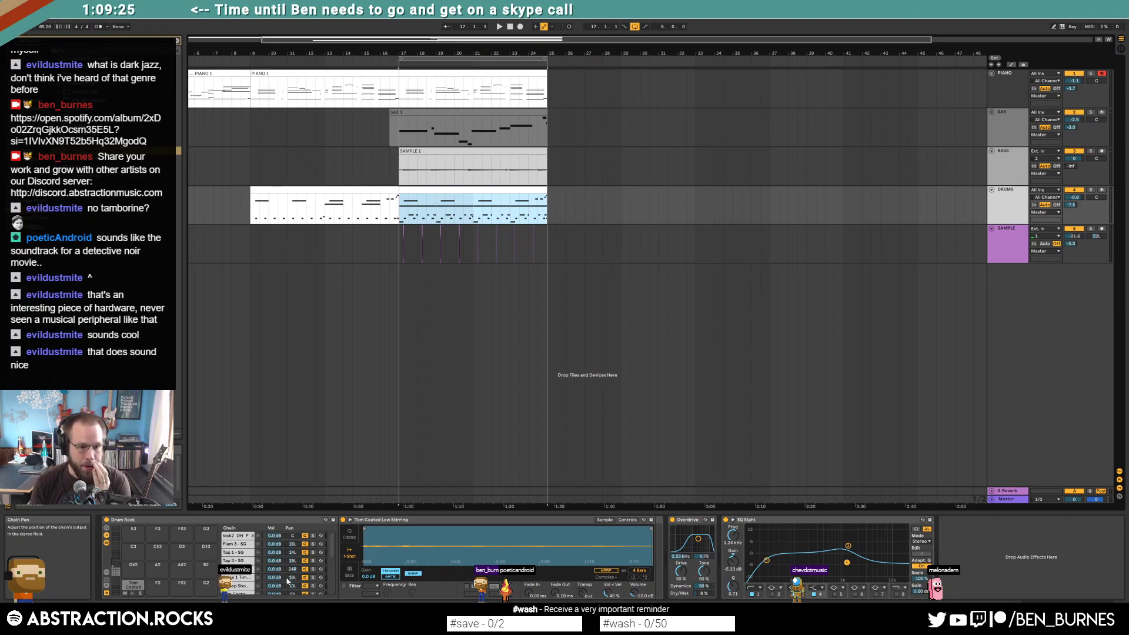
scroll(287, 583, down, 1)
scroll(298, 574, down, 1)
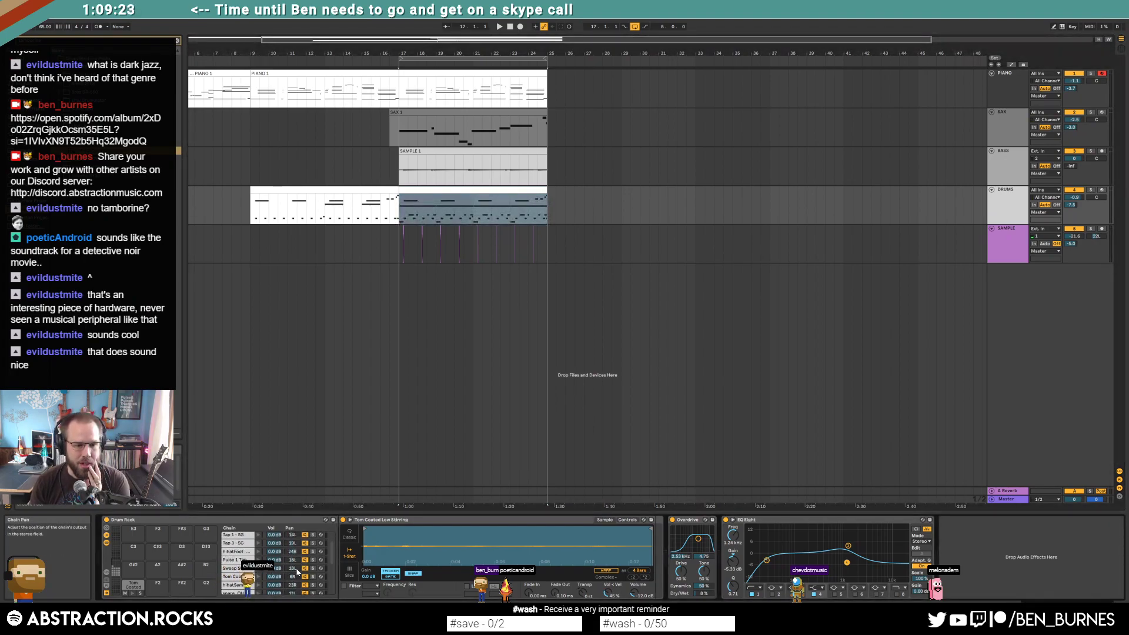
scroll(298, 571, down, 4)
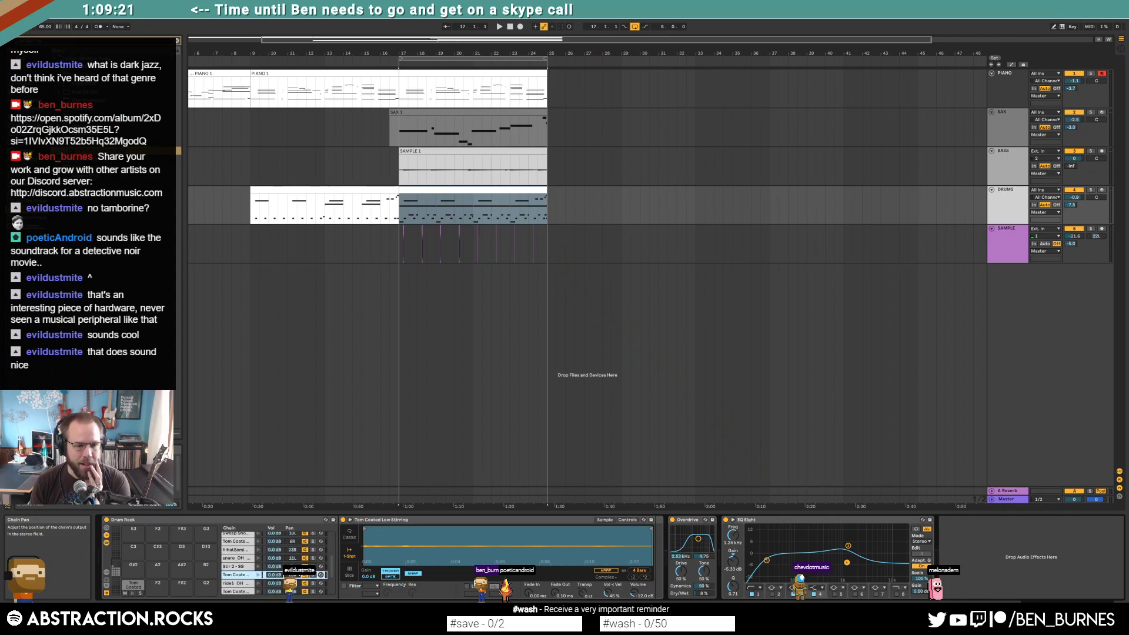
scroll(297, 571, down, 3)
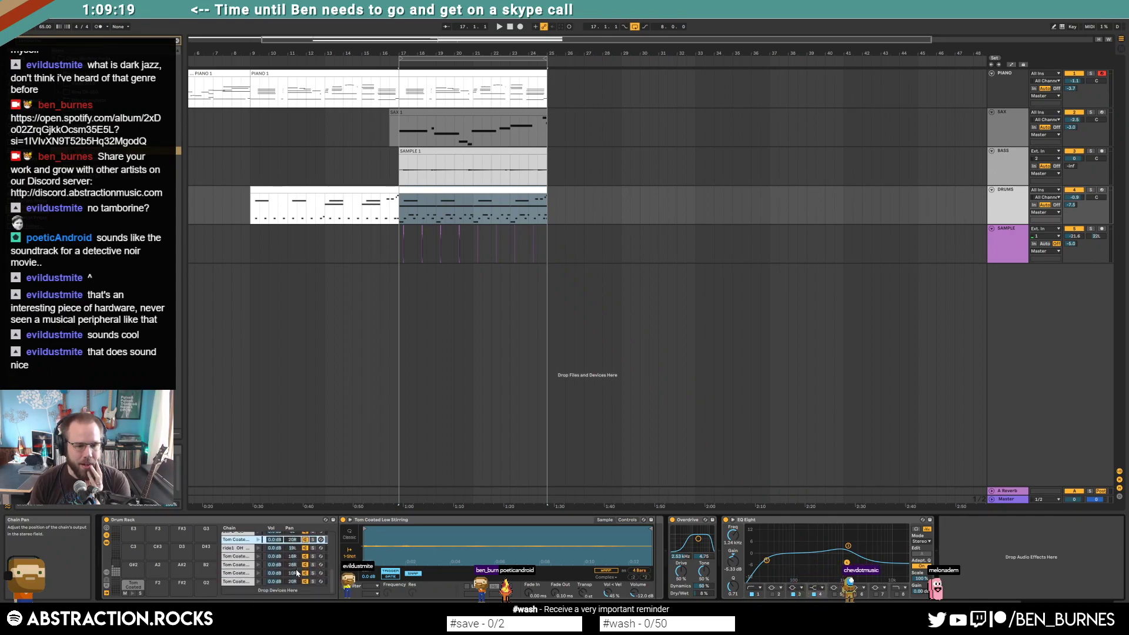
scroll(297, 572, up, 10)
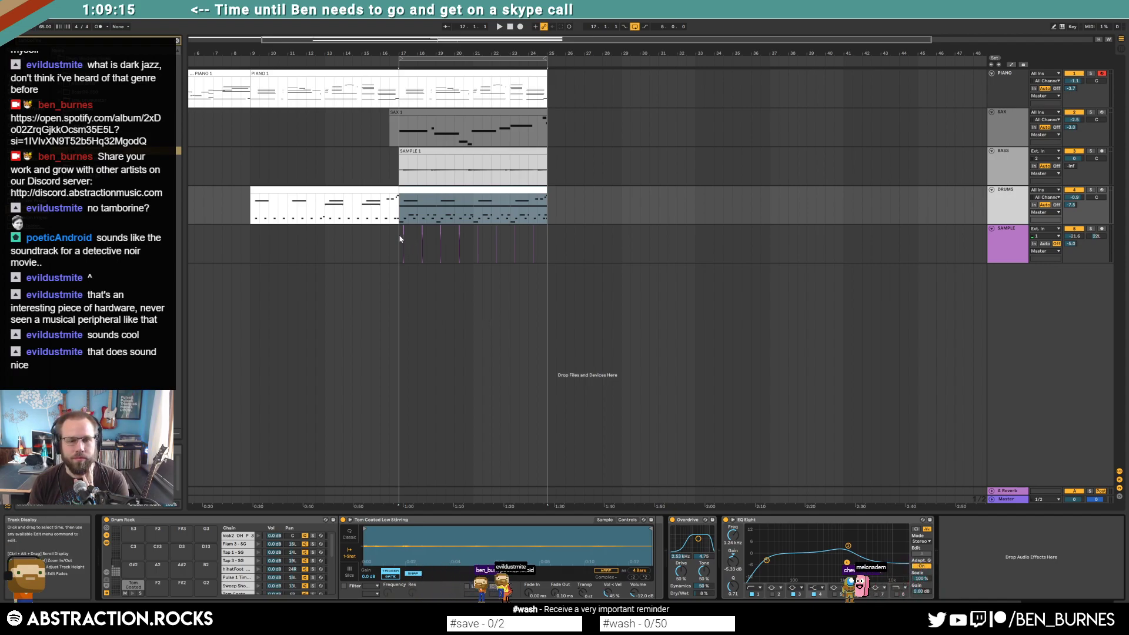
Step: Trim the start of the SAX clip to bar 17 and move the clip to bar 25
drag(393, 138, 402, 137)
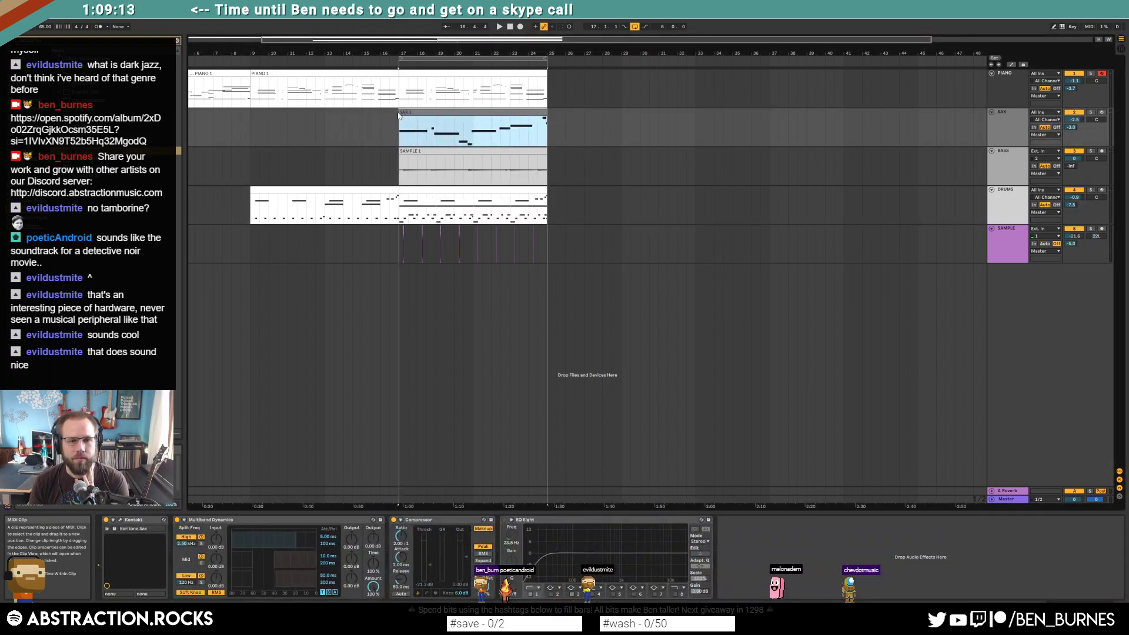
drag(407, 113, 557, 115)
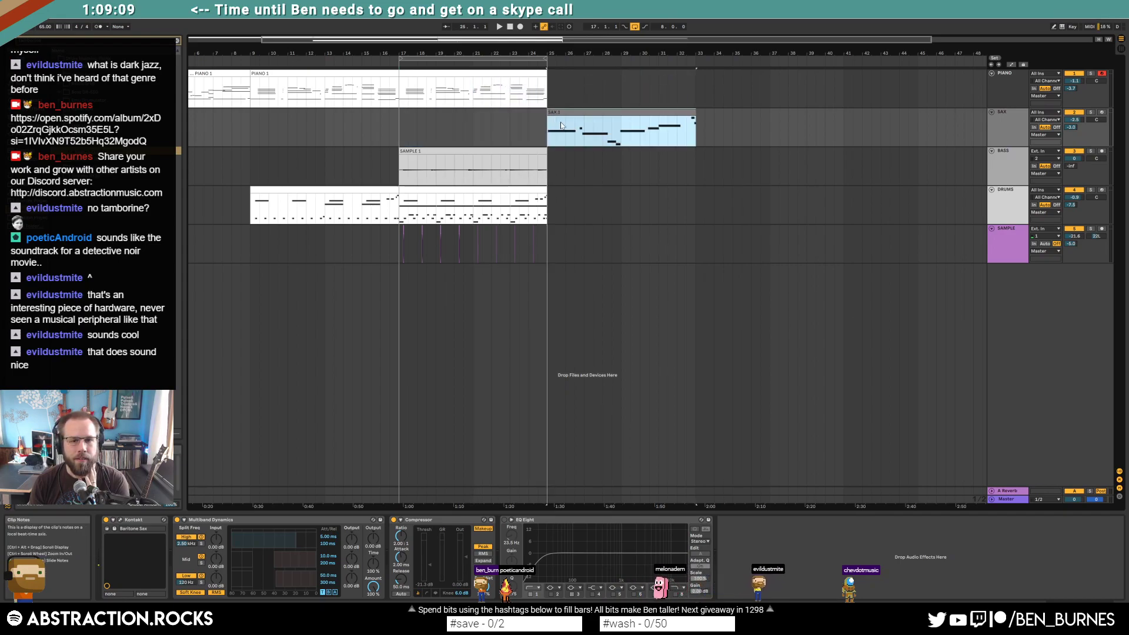
click(423, 150)
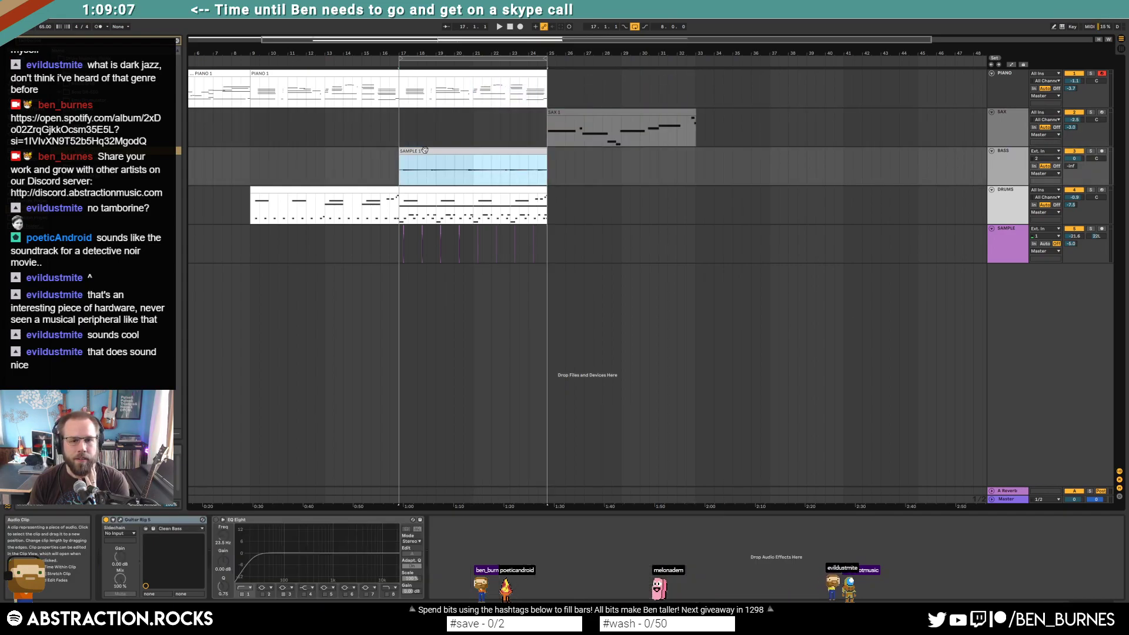
Step: Duplicate the bar 9 piano clip, the bar 17 drum clip and the sample clips of bars 17 to 24 so they repeat from bar 25
click(440, 73)
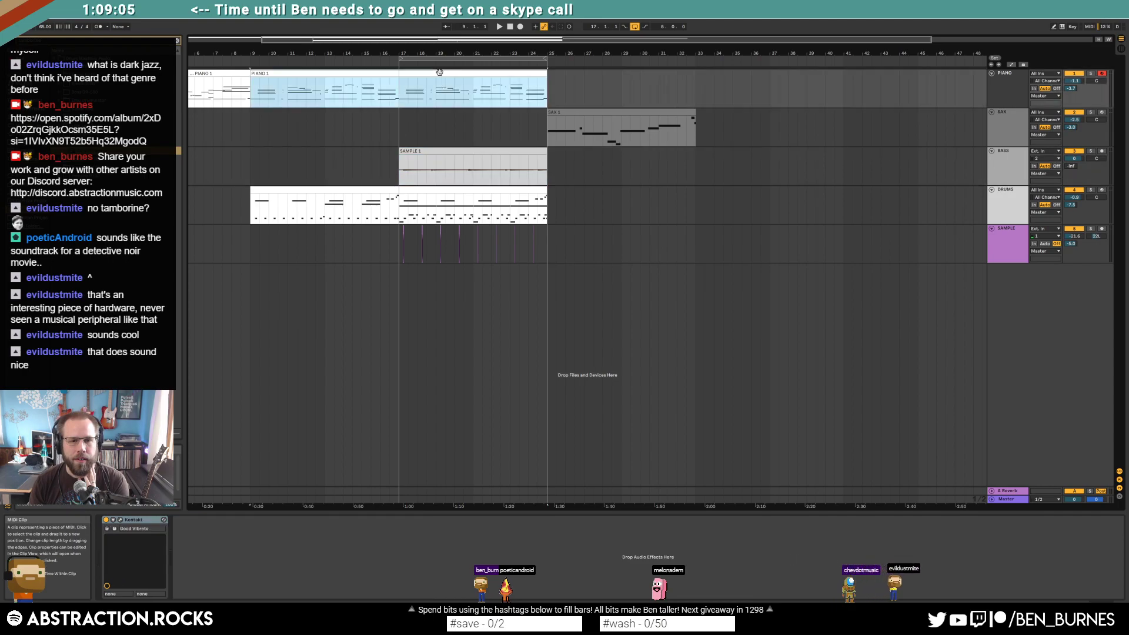
key(ctrl+d)
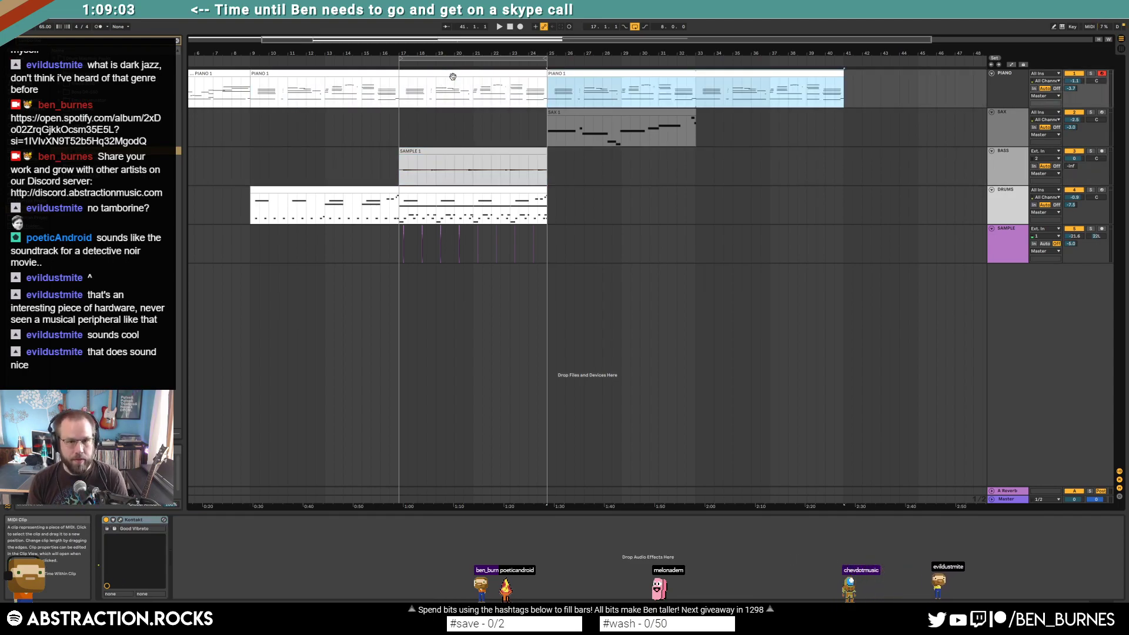
click(517, 206)
key(ctrl+d)
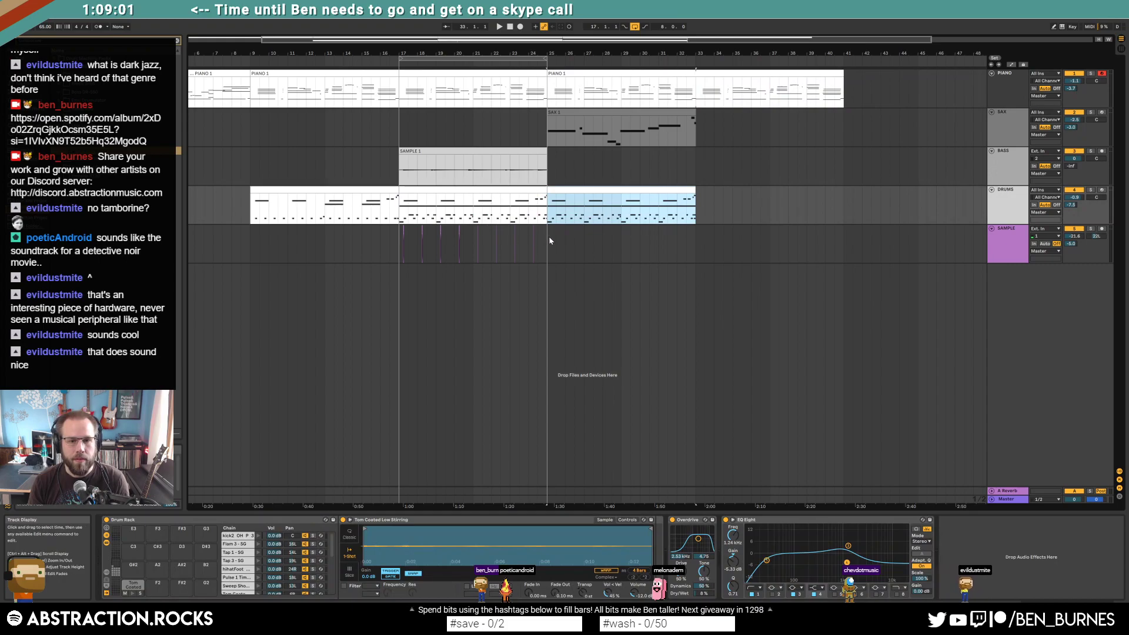
drag(546, 241, 403, 247)
key(ctrl+d)
Step: Move the loop range to bars 25 through 32 and duplicate the BASS clip to bar 25
click(382, 65)
drag(428, 58, 577, 66)
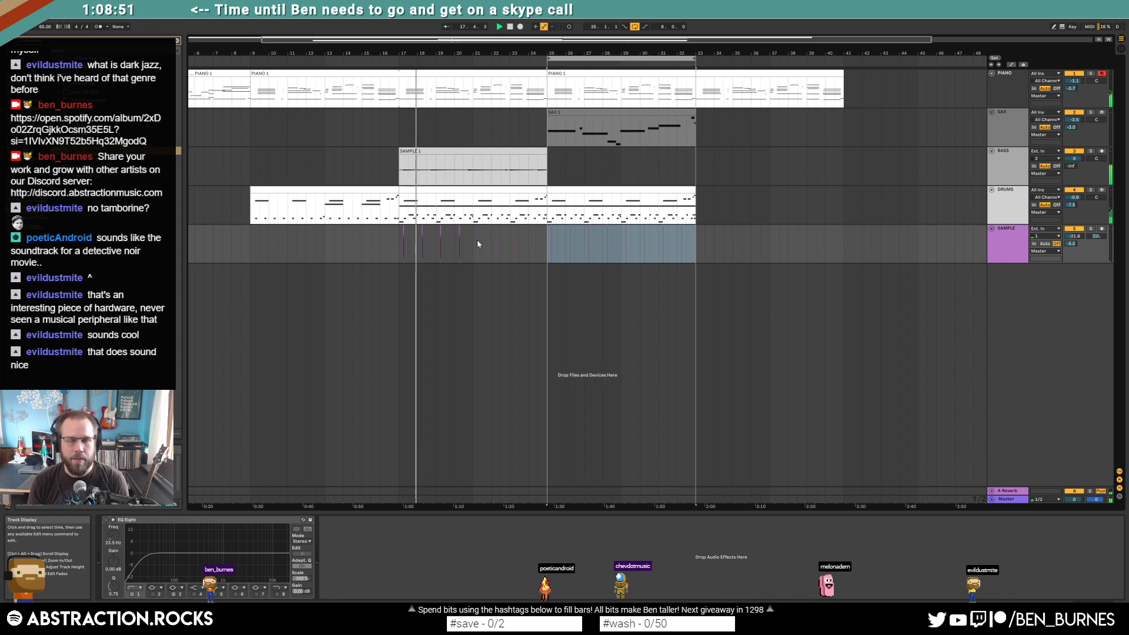
click(529, 152)
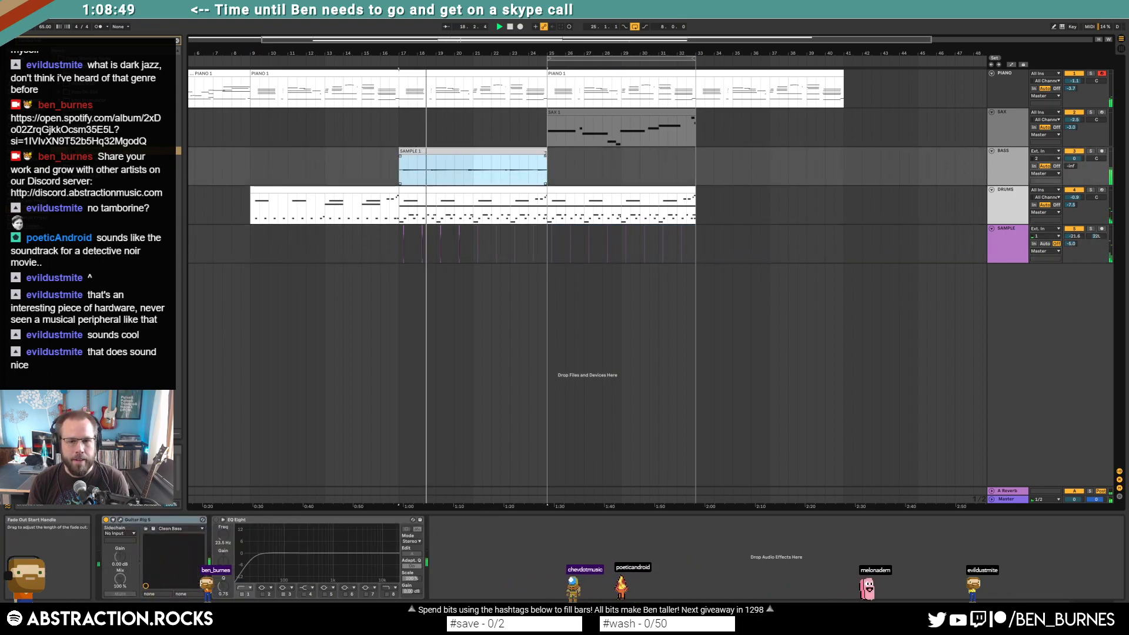
key(ctrl+d)
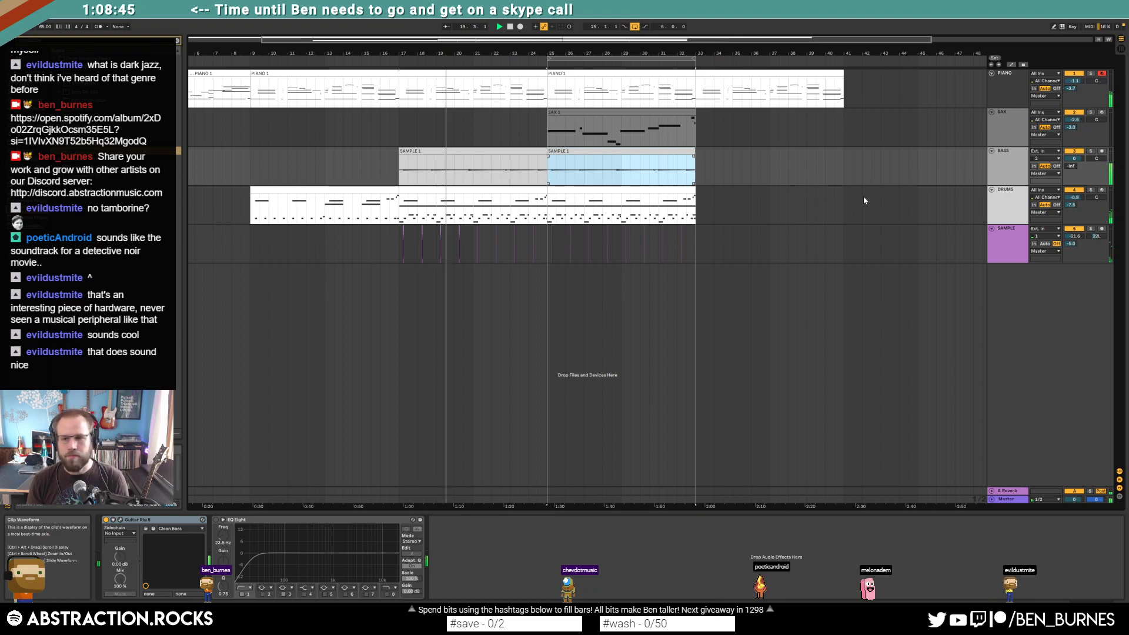
Step: Set the SAMPLE track's volume to -21.7 dB and its reverb send to -4.7 dB during playback
click(1074, 159)
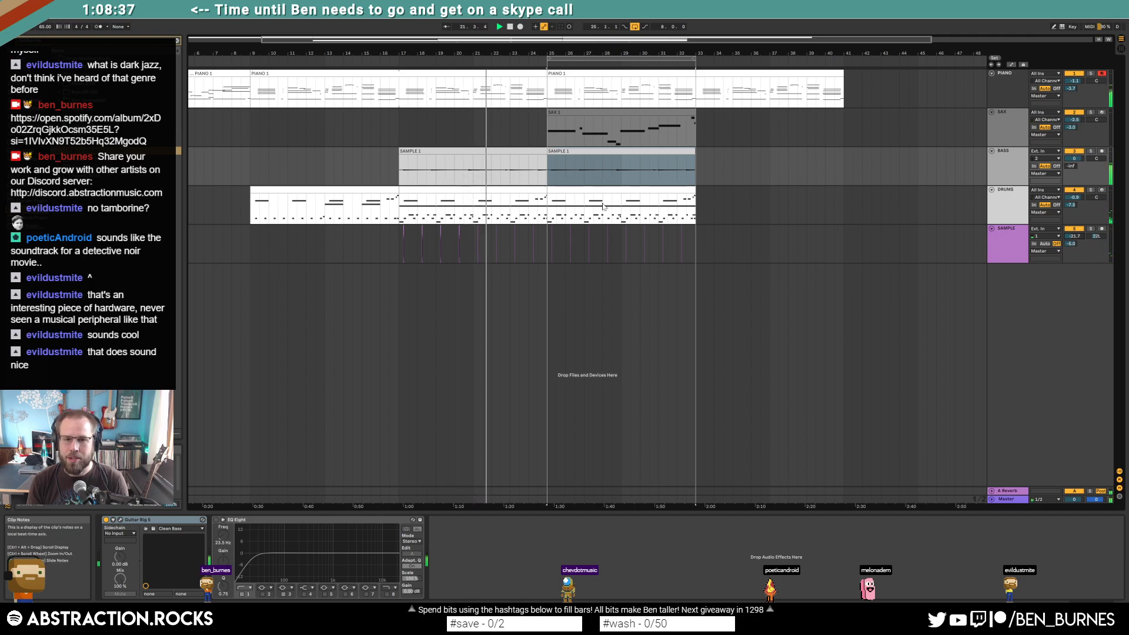
drag(1068, 243, 1068, 259)
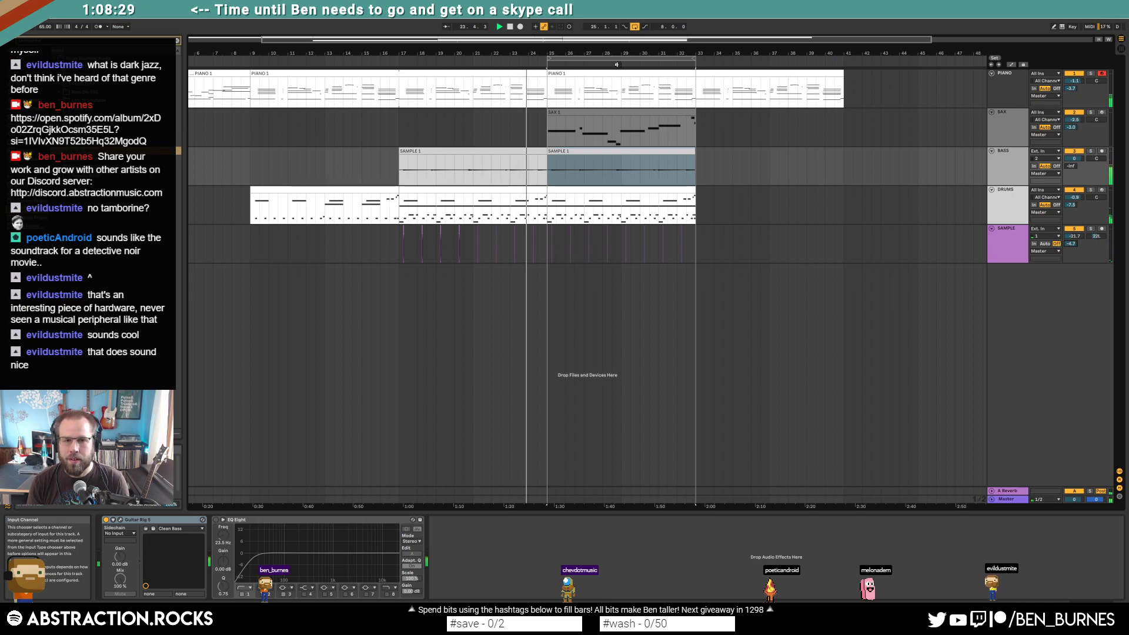
Step: In the piano clip at bar 25, replace the three descending melody notes at bar 27 with one long note on the first pitch
click(611, 77)
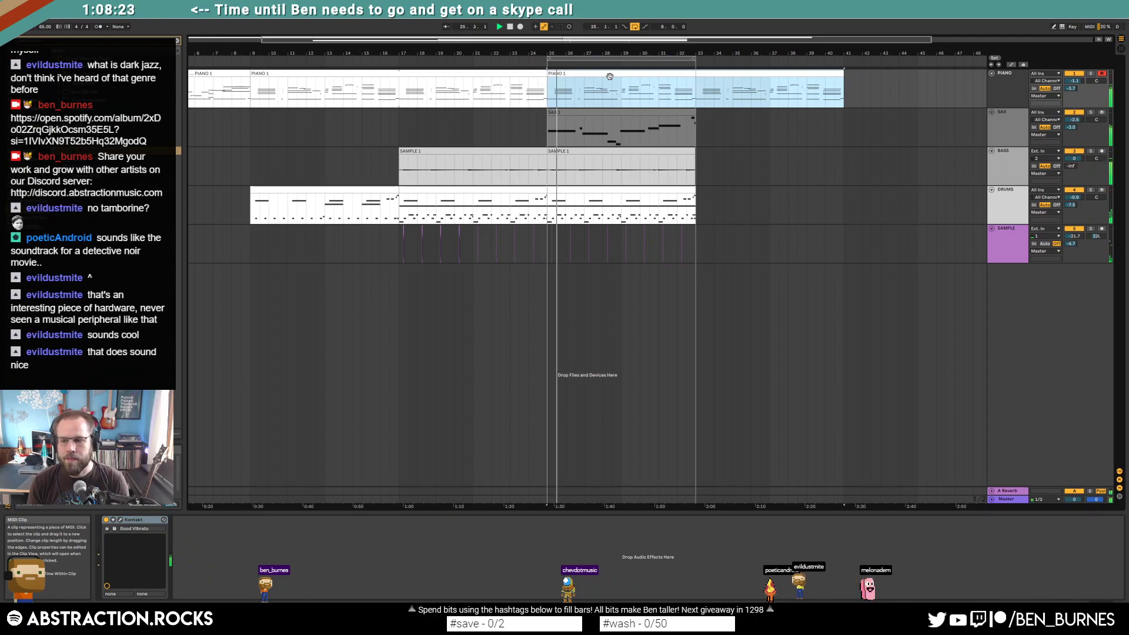
double_click(611, 76)
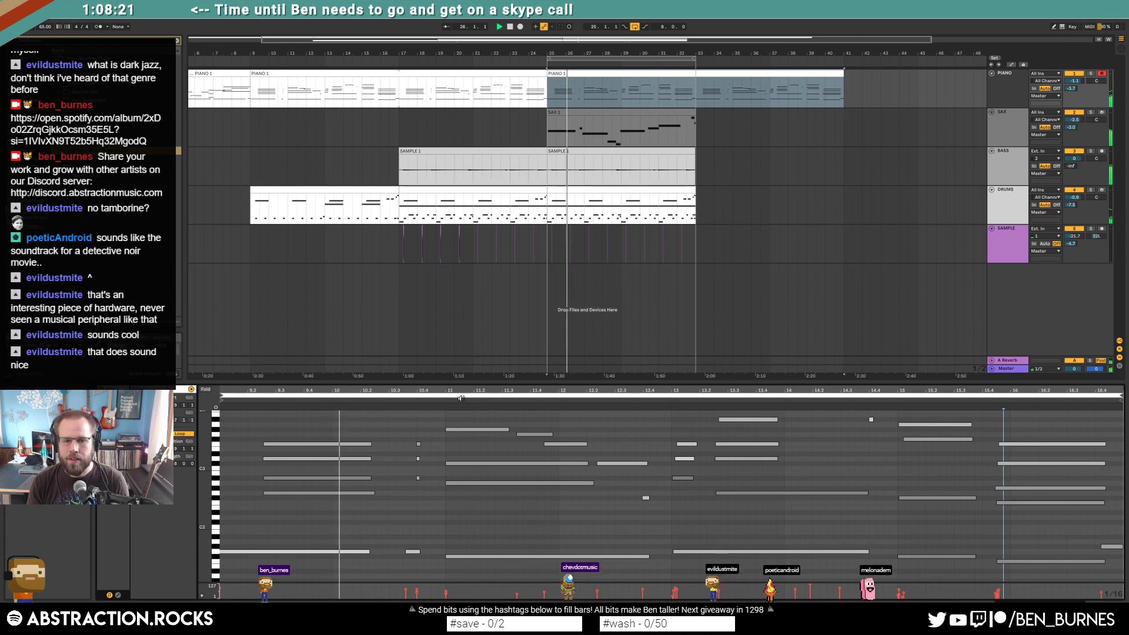
drag(436, 419, 576, 451)
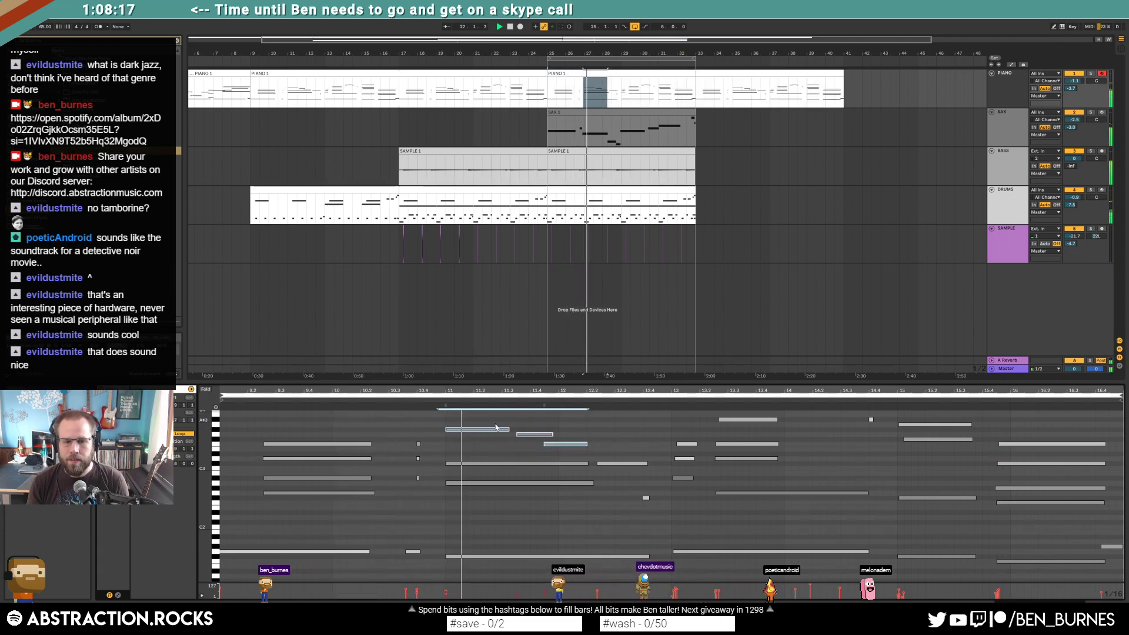
drag(519, 424, 547, 446)
key(ctrl+j)
click(624, 463)
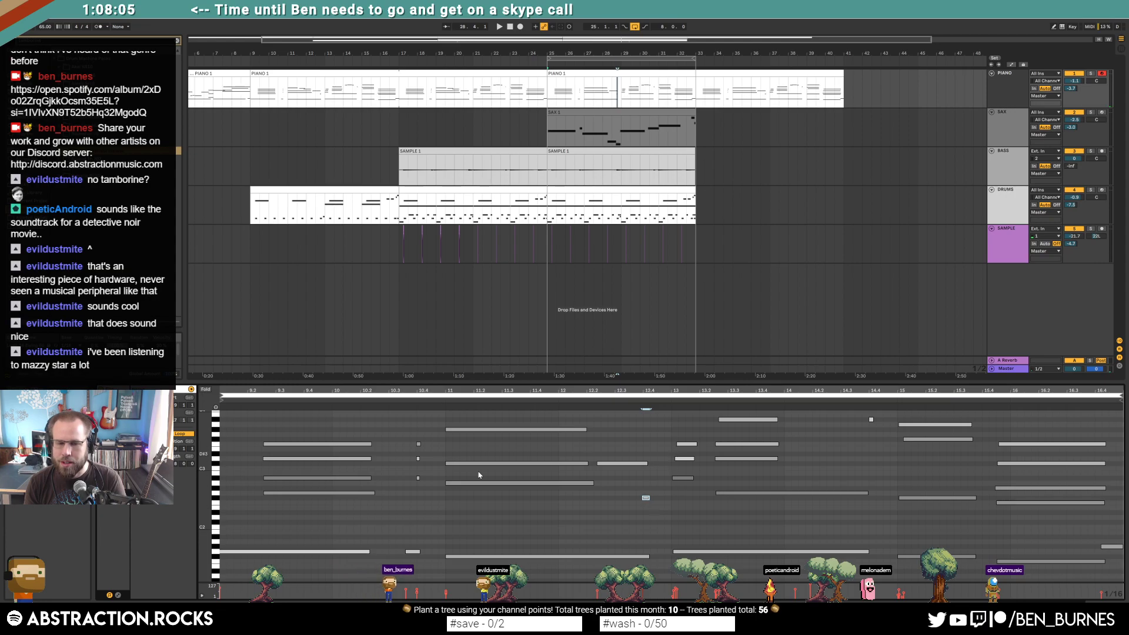
Step: Inspect the chord notes at bar 29 in the piano clip and audition them from there
scroll(564, 554, up, 2)
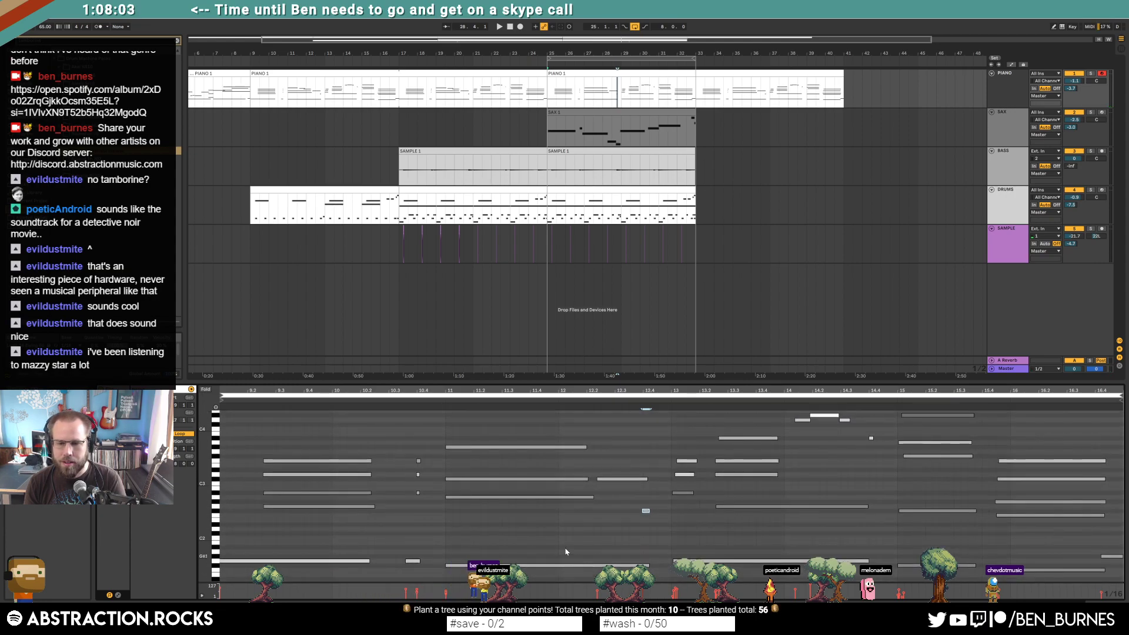
click(683, 494)
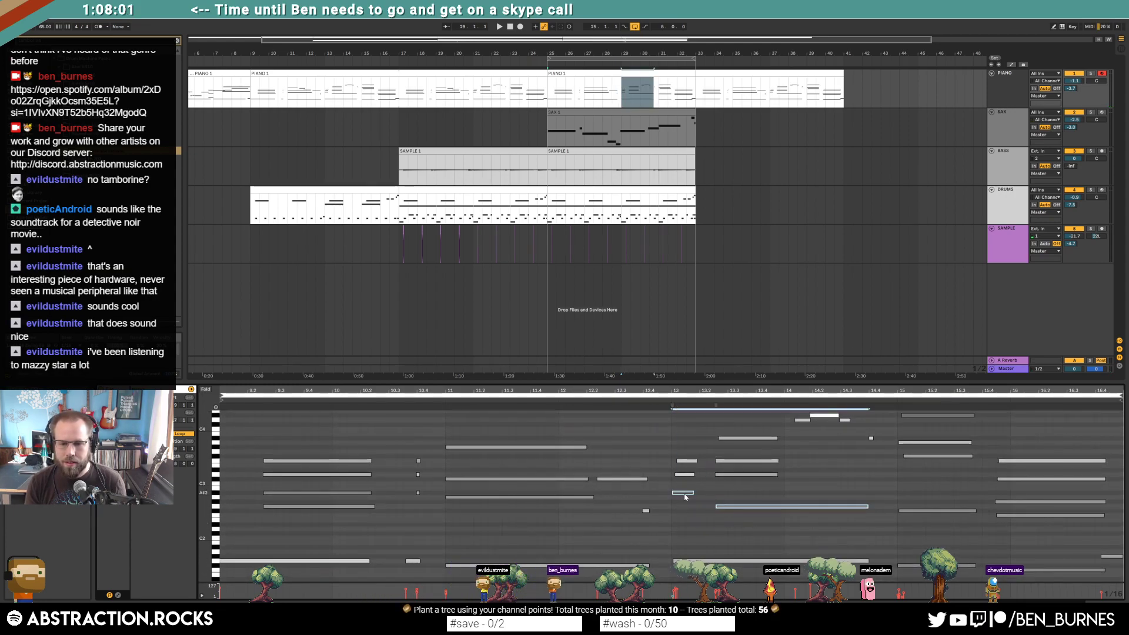
click(689, 490)
key(space)
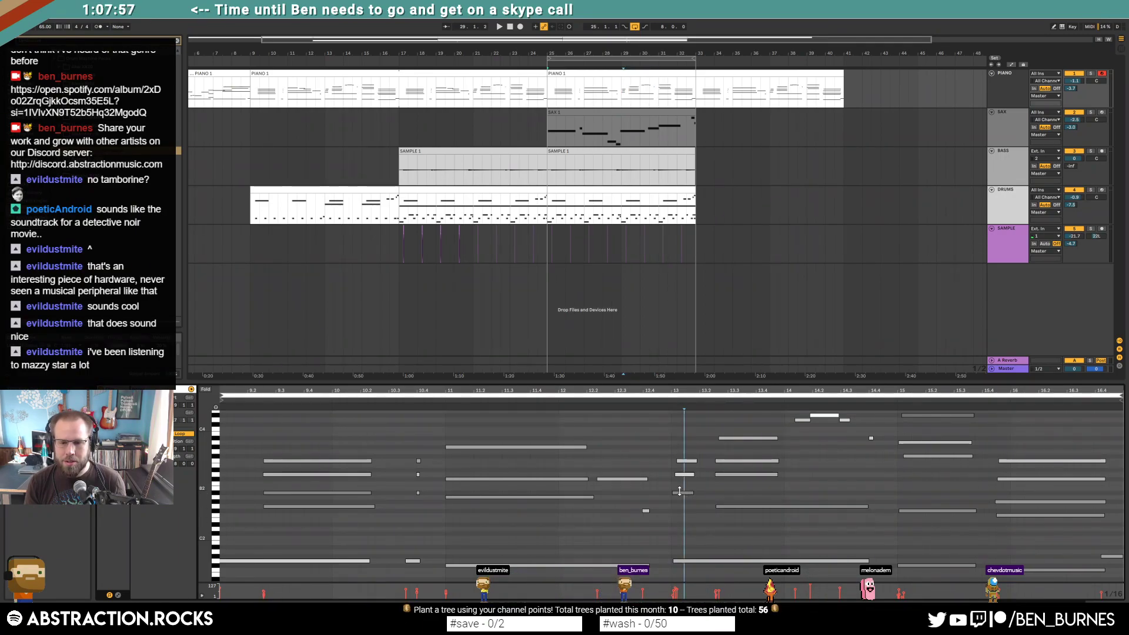
scroll(697, 509, up, 3)
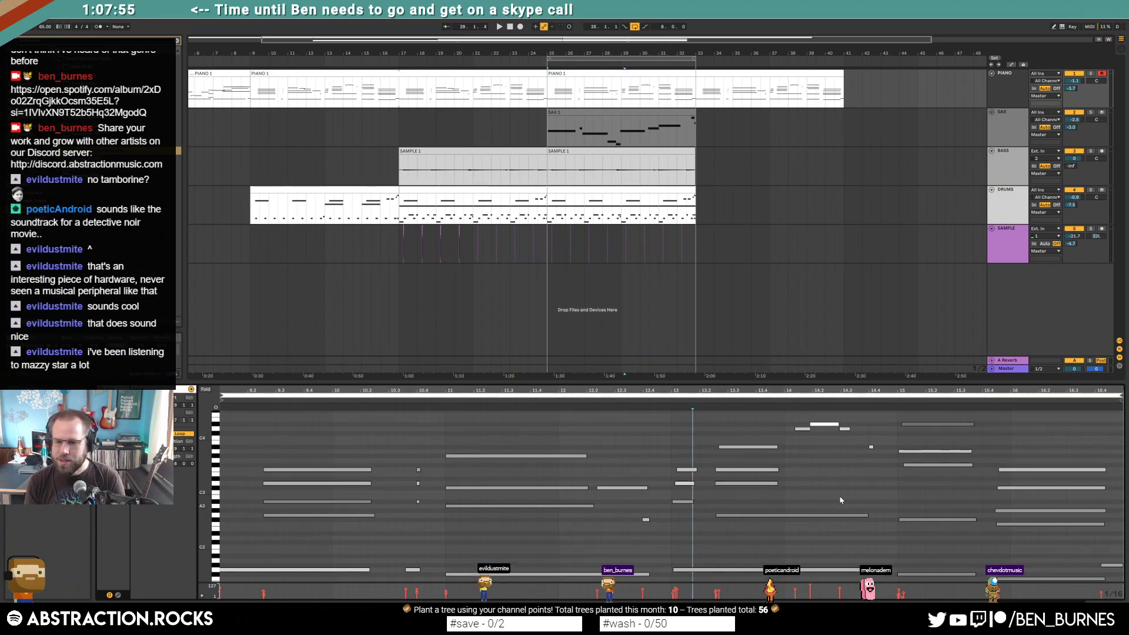
Step: Remove the short melody notes above the bar 29 piano chord and lengthen its chord notes to near the end of bar 30
key(space)
key(ctrl+z)
drag(816, 486, 915, 491)
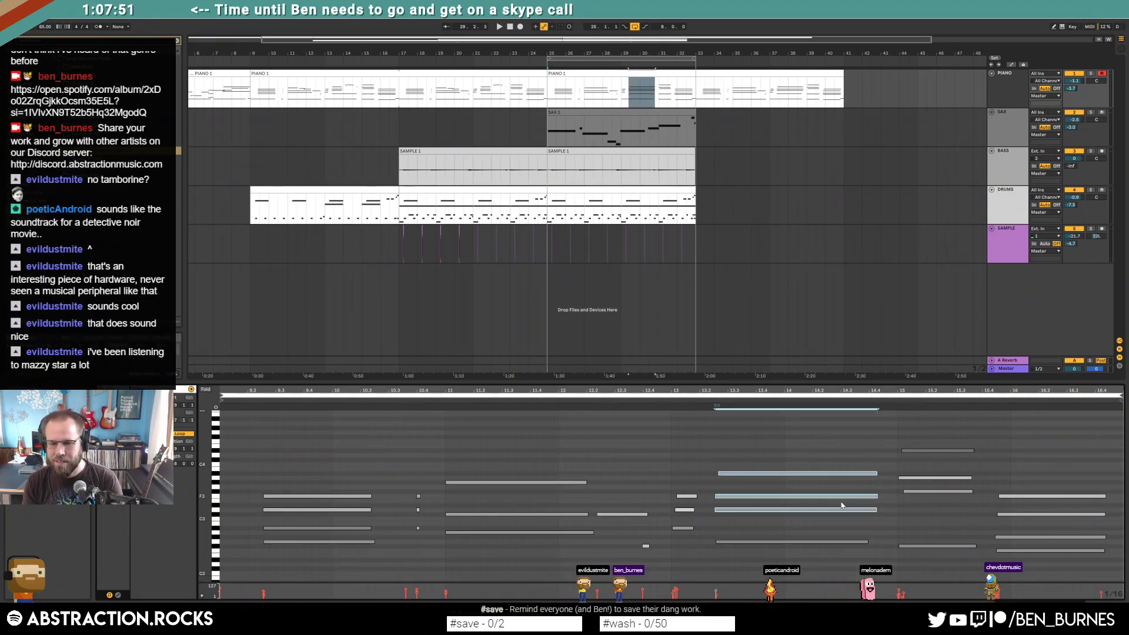
drag(867, 542, 876, 542)
click(897, 530)
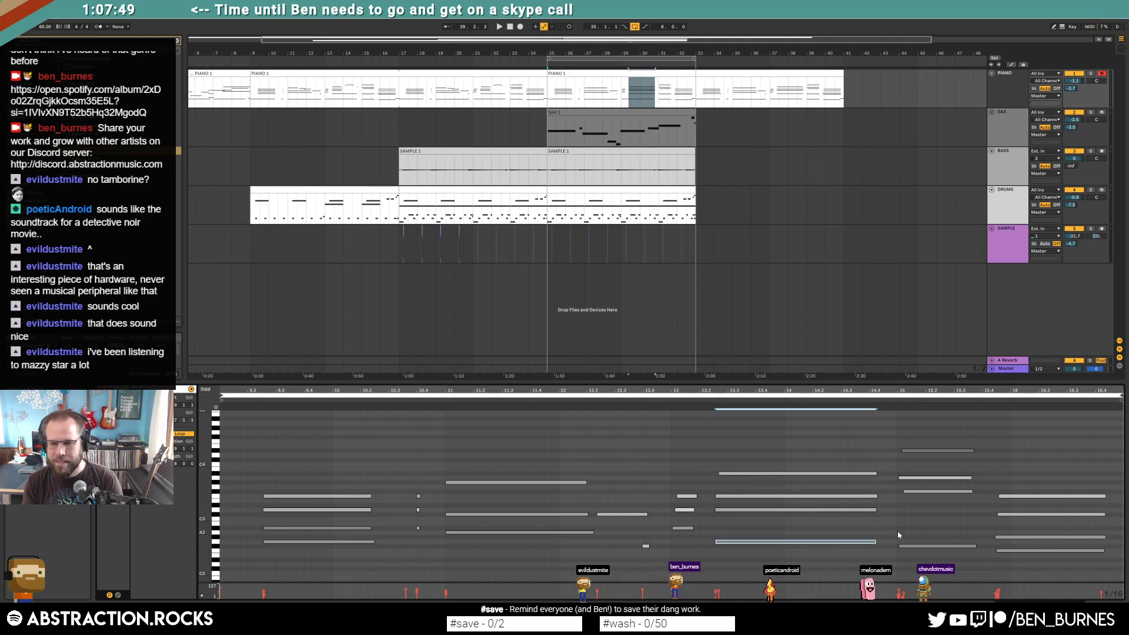
Step: Check the bar 31 chord notes and raise the middle note of the bar 32 piano chord by one octave
click(914, 449)
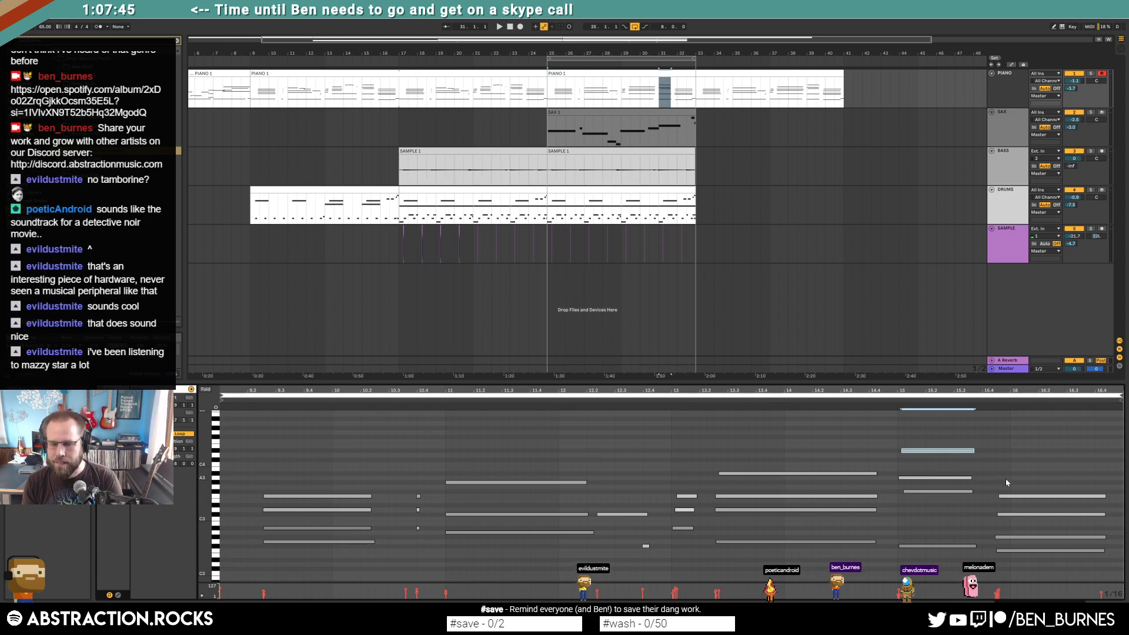
scroll(1005, 479, down, 2)
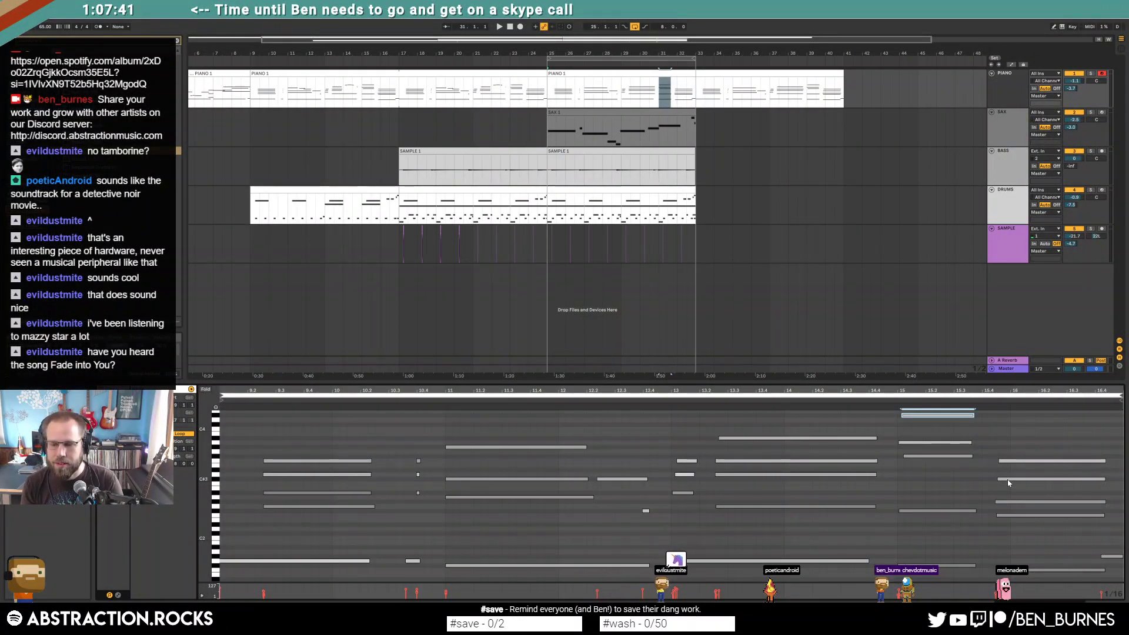
drag(202, 499, 270, 509)
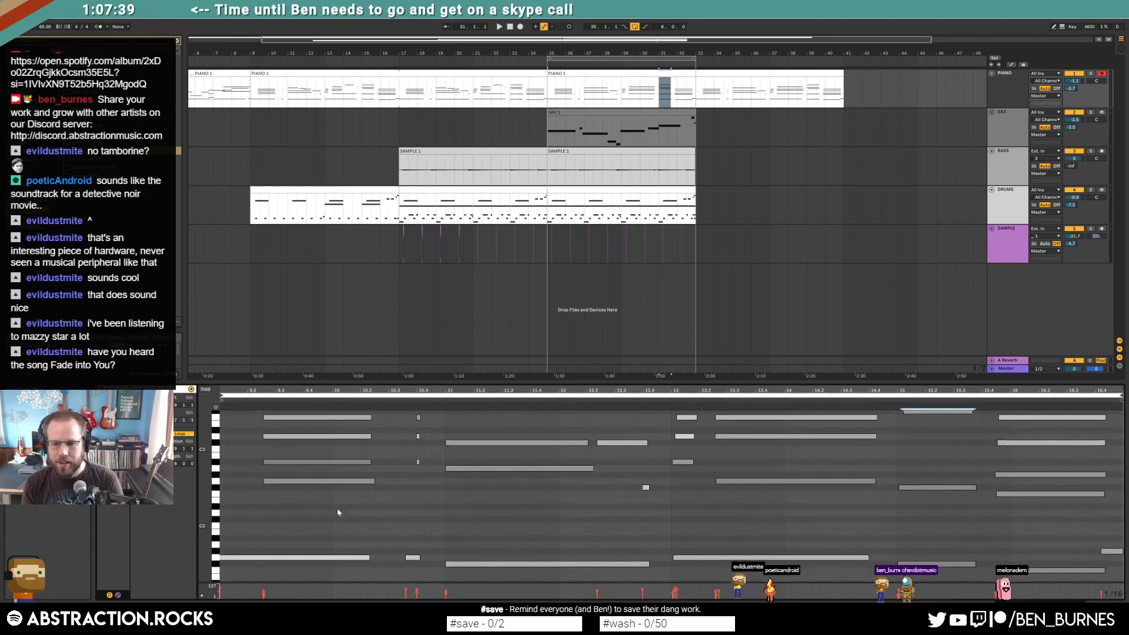
click(945, 539)
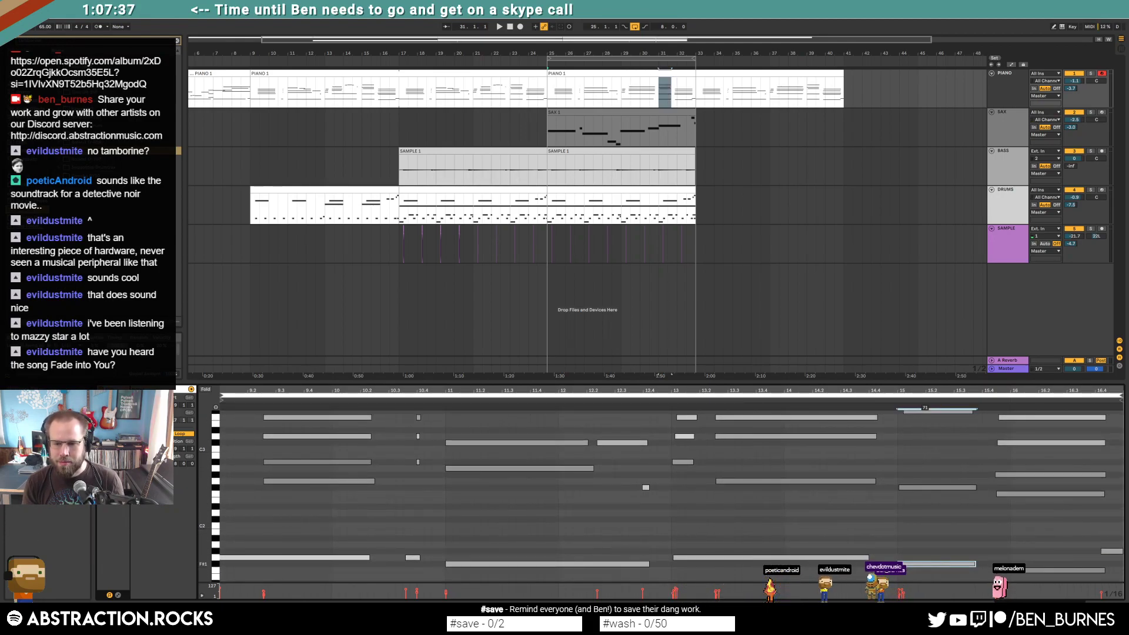
click(1046, 547)
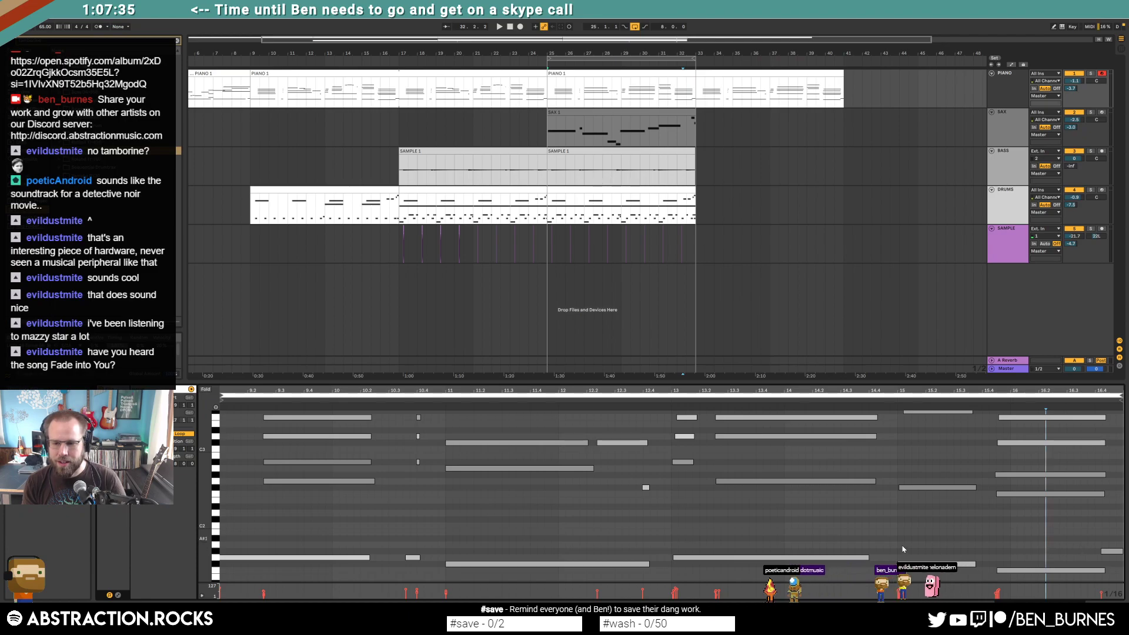
scroll(1032, 478, up, 2)
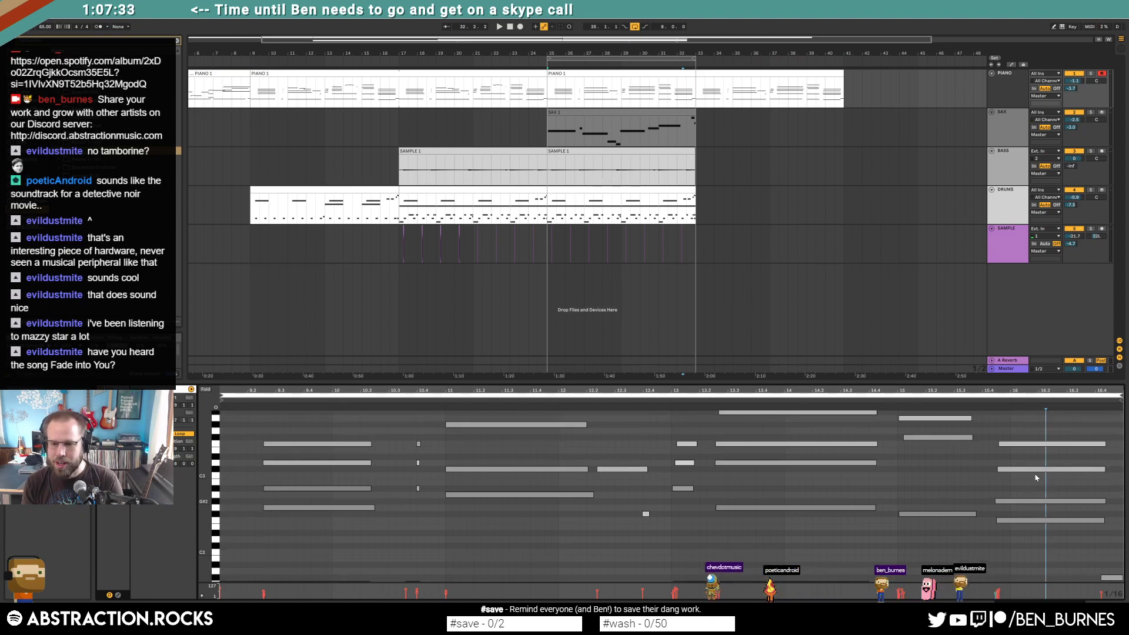
click(1028, 502)
key(shift+Up)
scroll(1028, 502, up, 2)
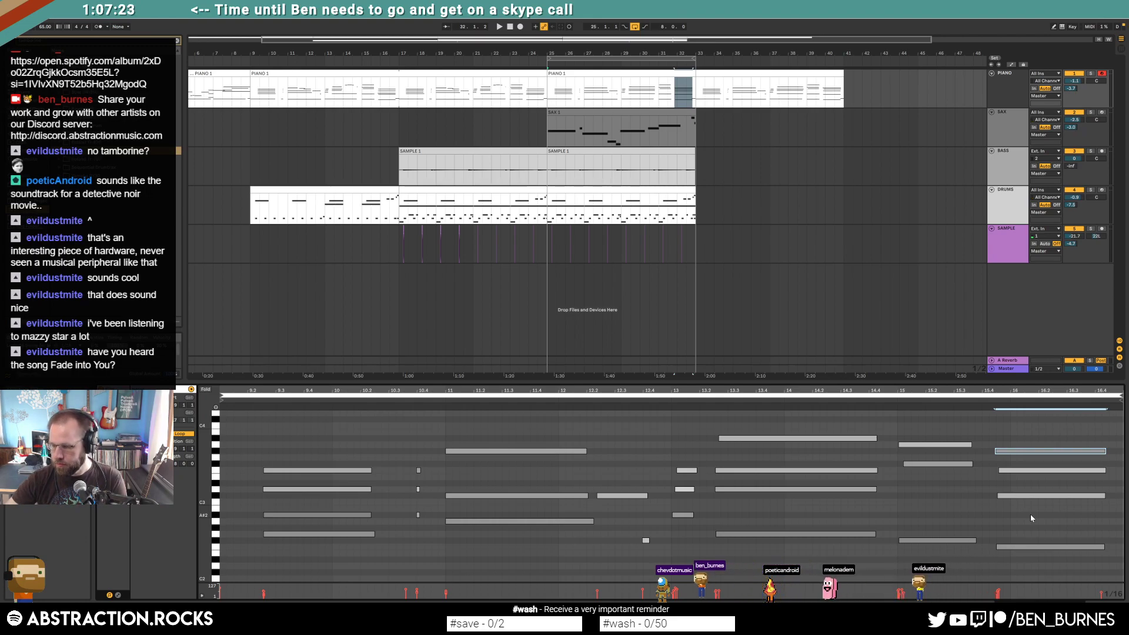
Step: Play the loop and lengthen the notes of the bar 25 piano chord and the short chord at the end of bar 26
click(663, 75)
key(space)
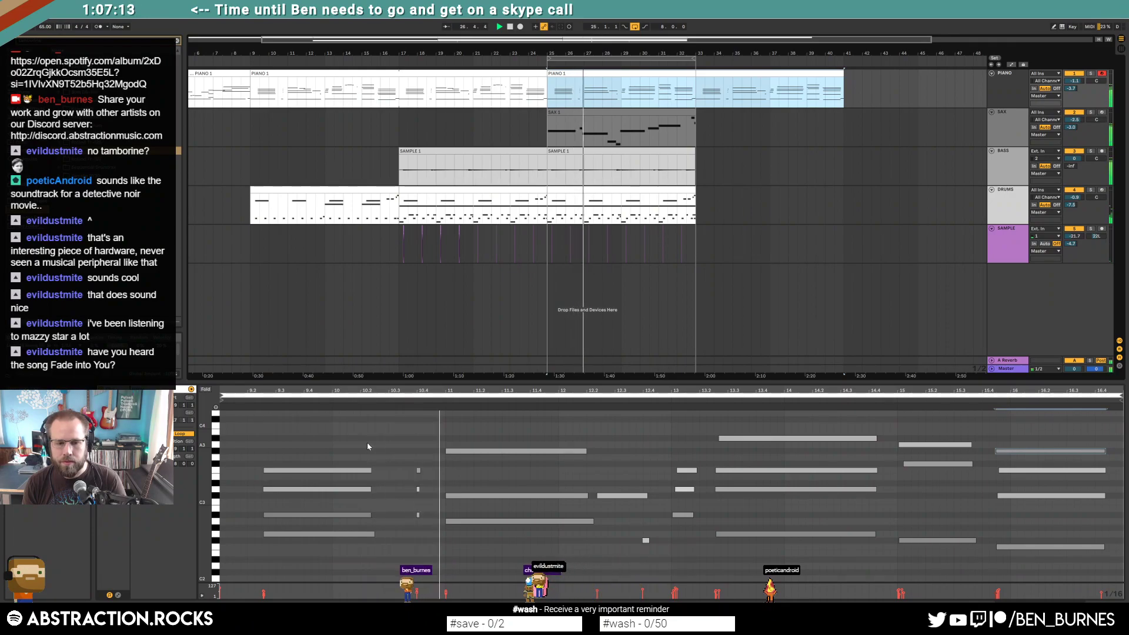
drag(351, 445, 401, 540)
scroll(402, 540, down, 3)
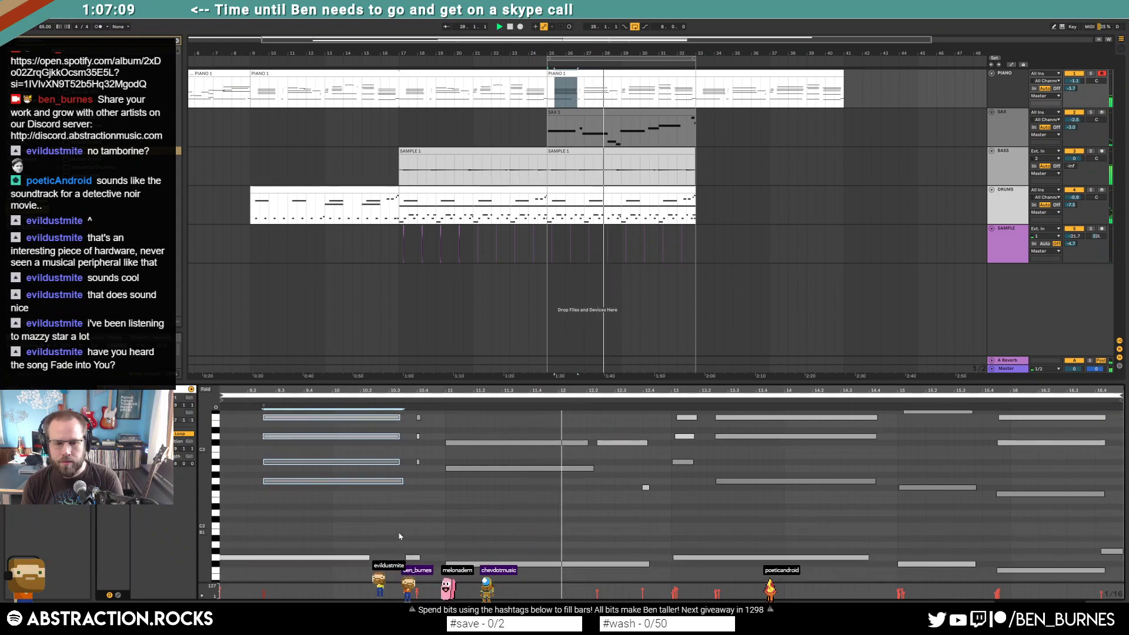
scroll(418, 471, up, 3)
drag(420, 437, 416, 538)
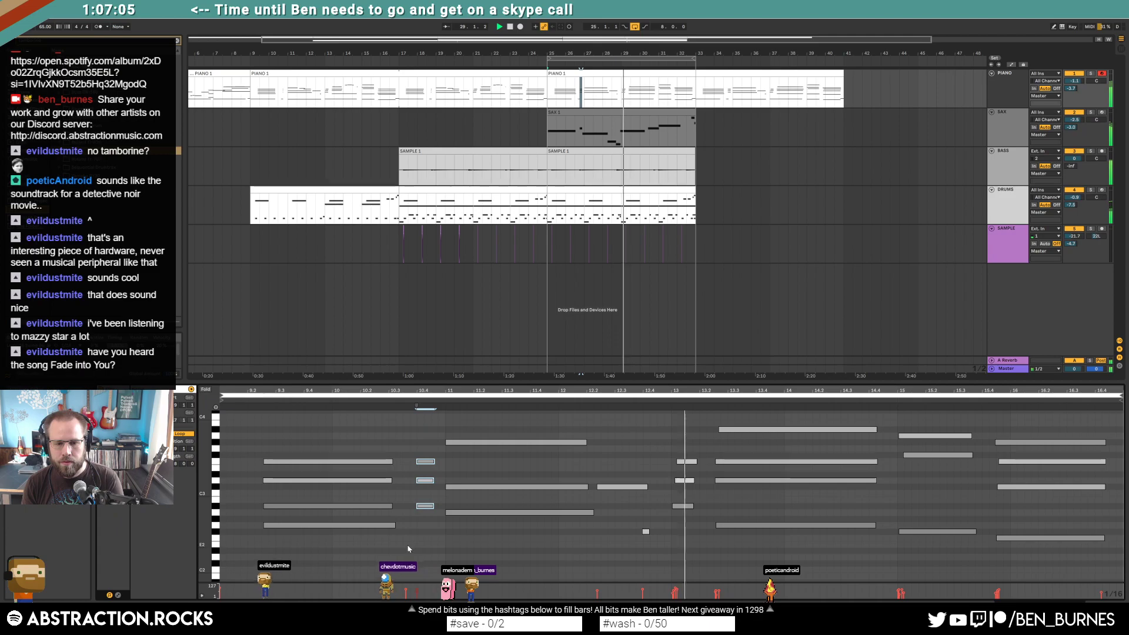
Step: Lengthen the low bass note under the short bar 26 chord and the short low note at the end of bar 28
scroll(416, 538, down, 3)
double_click(413, 557)
click(422, 557)
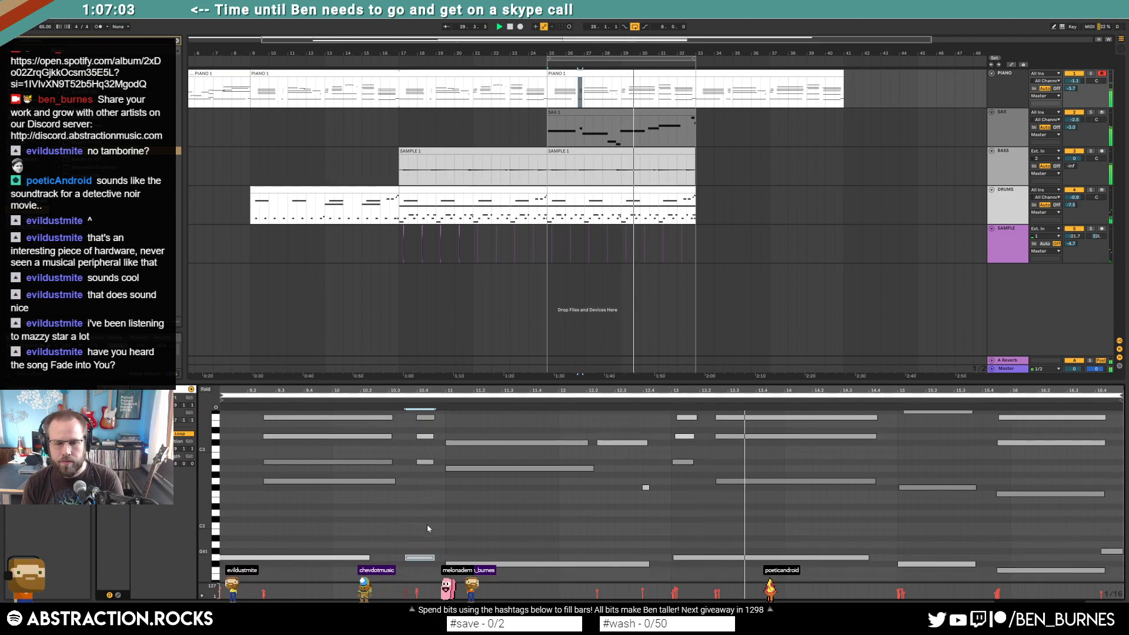
scroll(544, 523, up, 3)
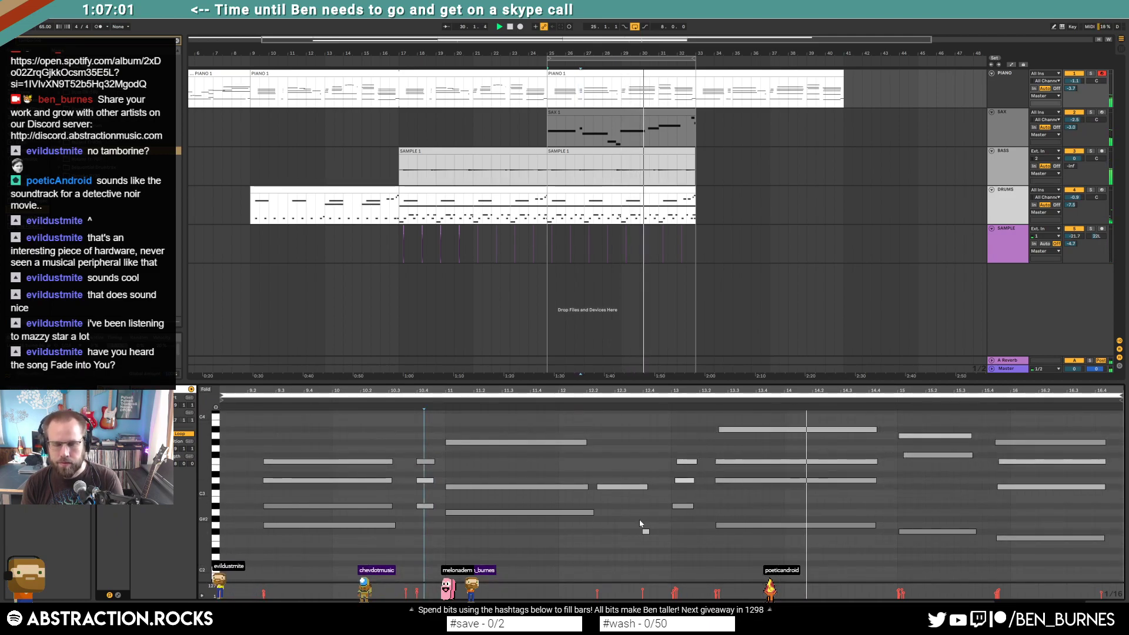
drag(649, 531, 664, 533)
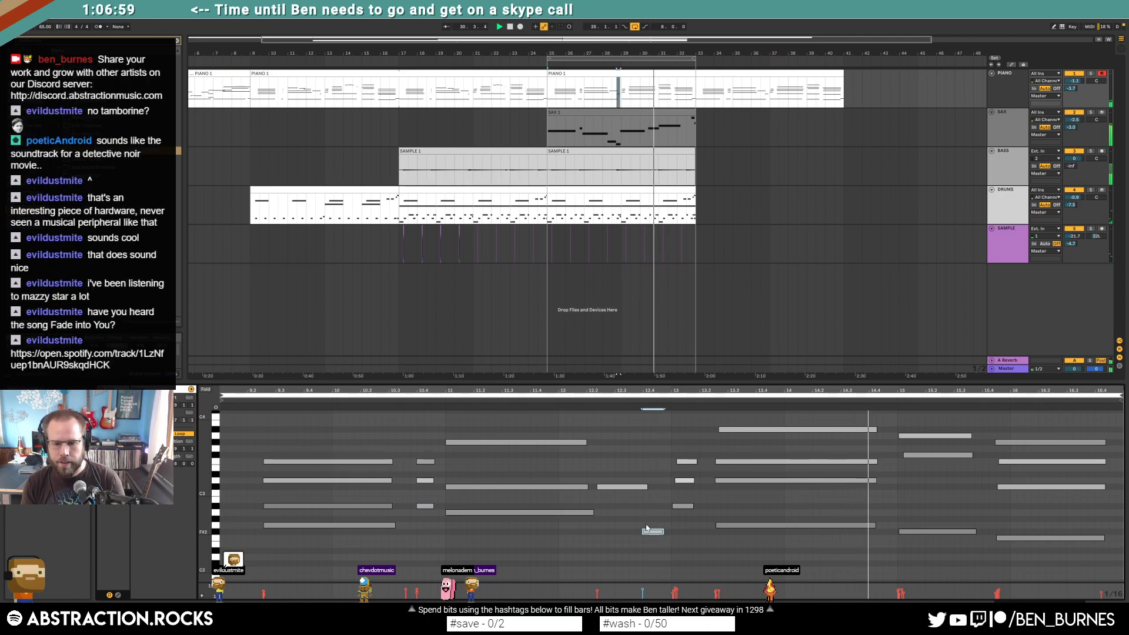
click(635, 528)
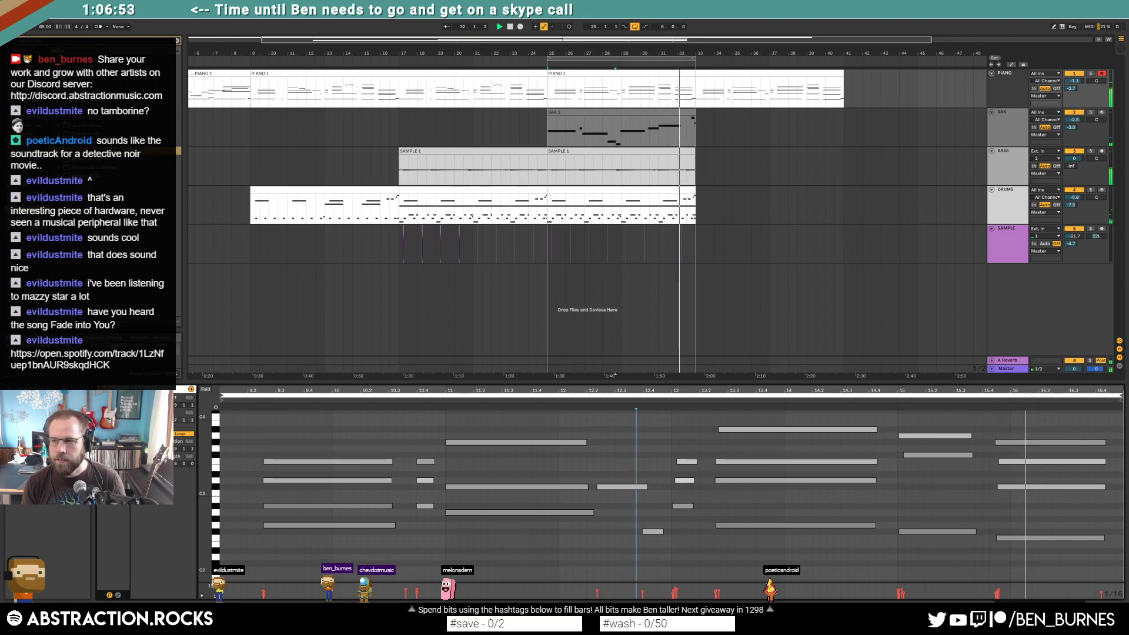
Step: Switch to the browser to view Mazzy Star's album So Tonight That I Might See on Spotify, and return to the arrangement
key(alt+Tab)
drag(645, 52, 634, 78)
click(435, 291)
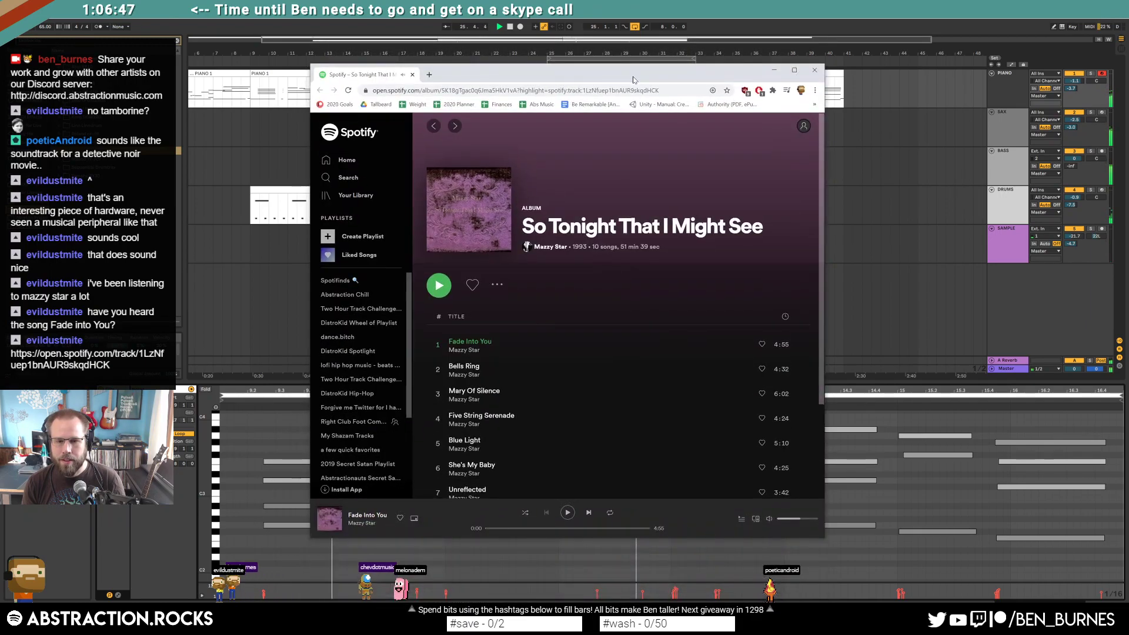
click(773, 70)
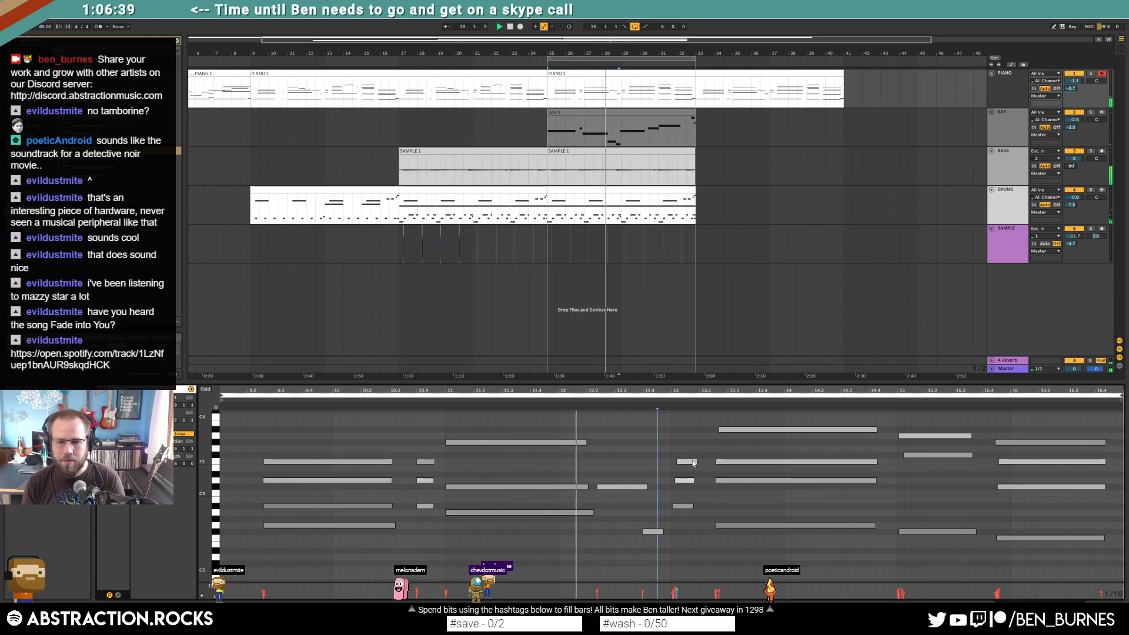
Step: Lengthen all notes of the bar 31 piano chord slightly so they nearly reach the bar 32 chord
scroll(694, 463, down, 3)
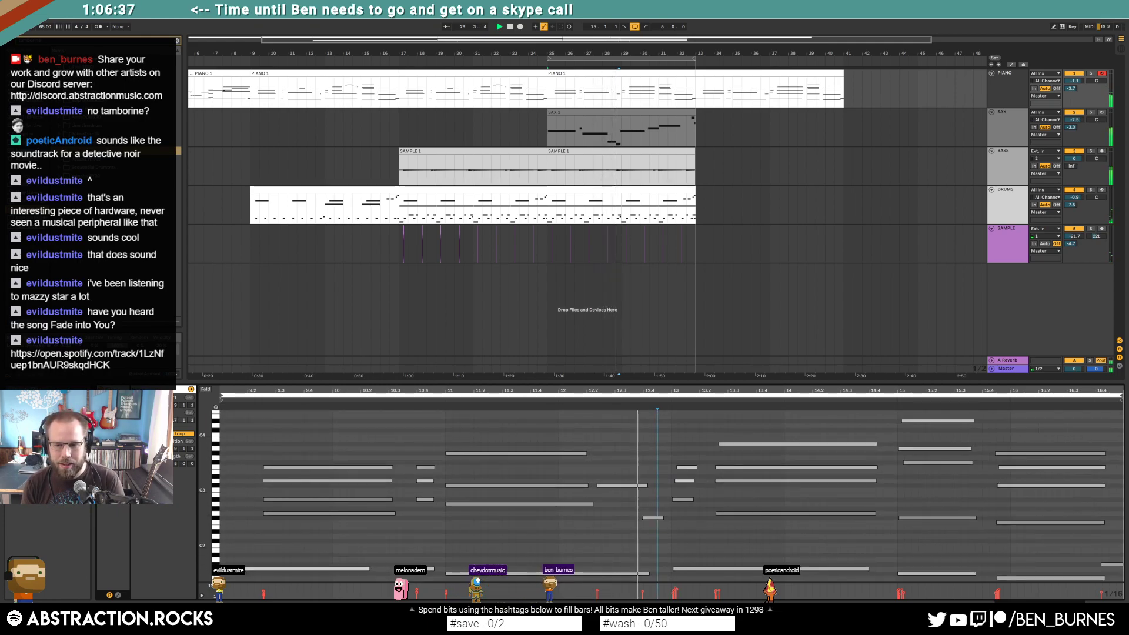
click(919, 490)
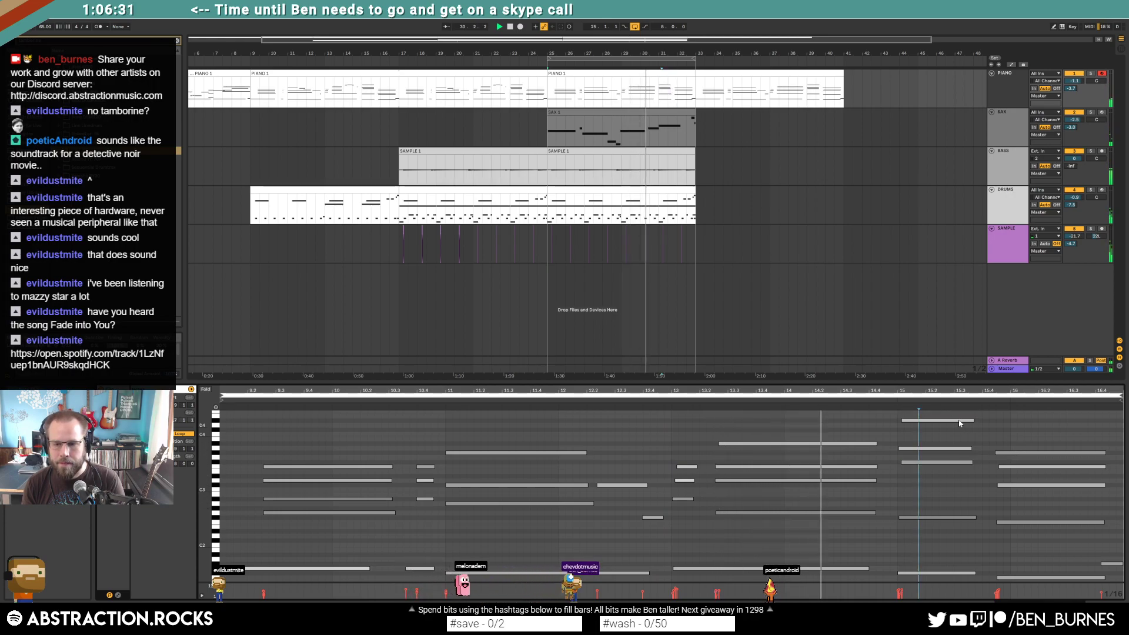
drag(894, 412, 985, 579)
scroll(1032, 539, down, 1)
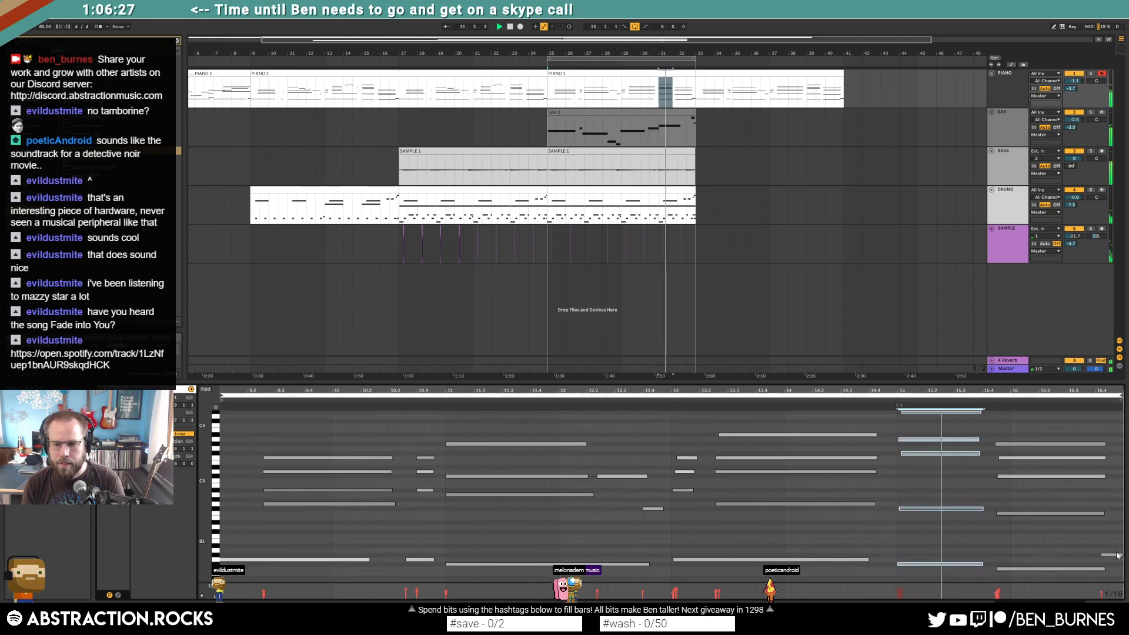
click(1115, 554)
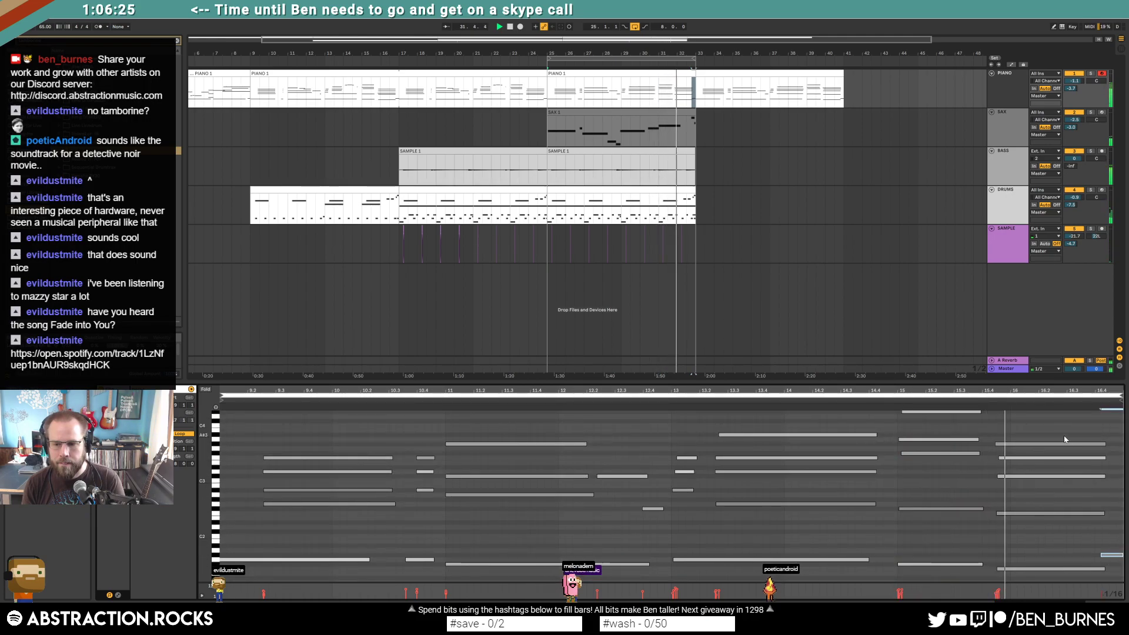
Step: Audition the bar 32 piano chord as a whole and note by note
click(1023, 445)
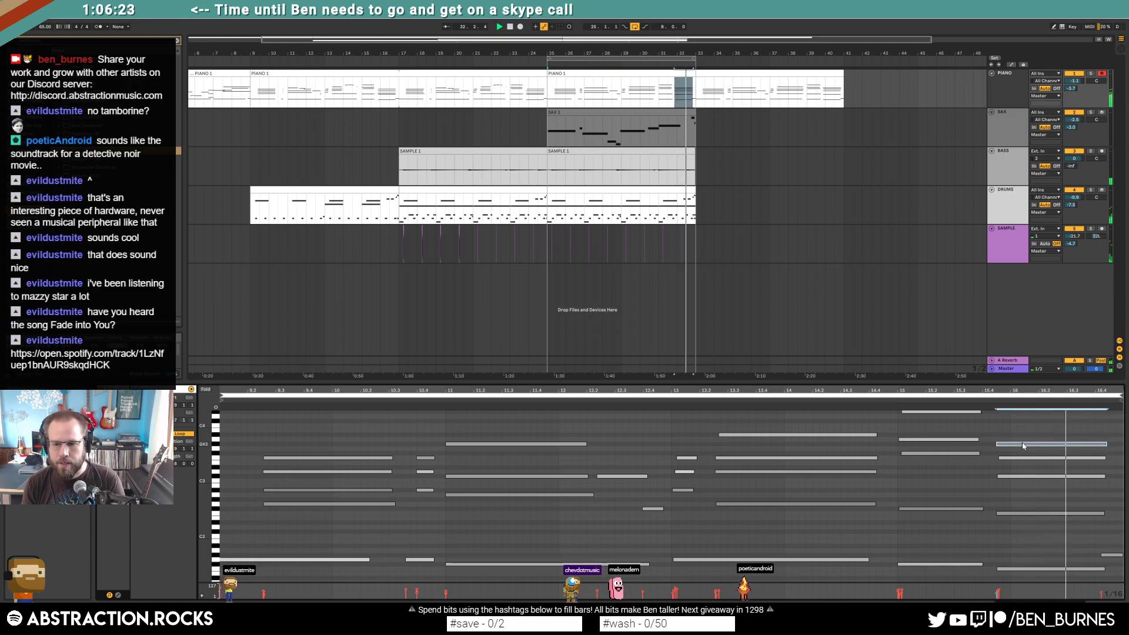
scroll(1023, 445, up, 2)
scroll(837, 518, down, 2)
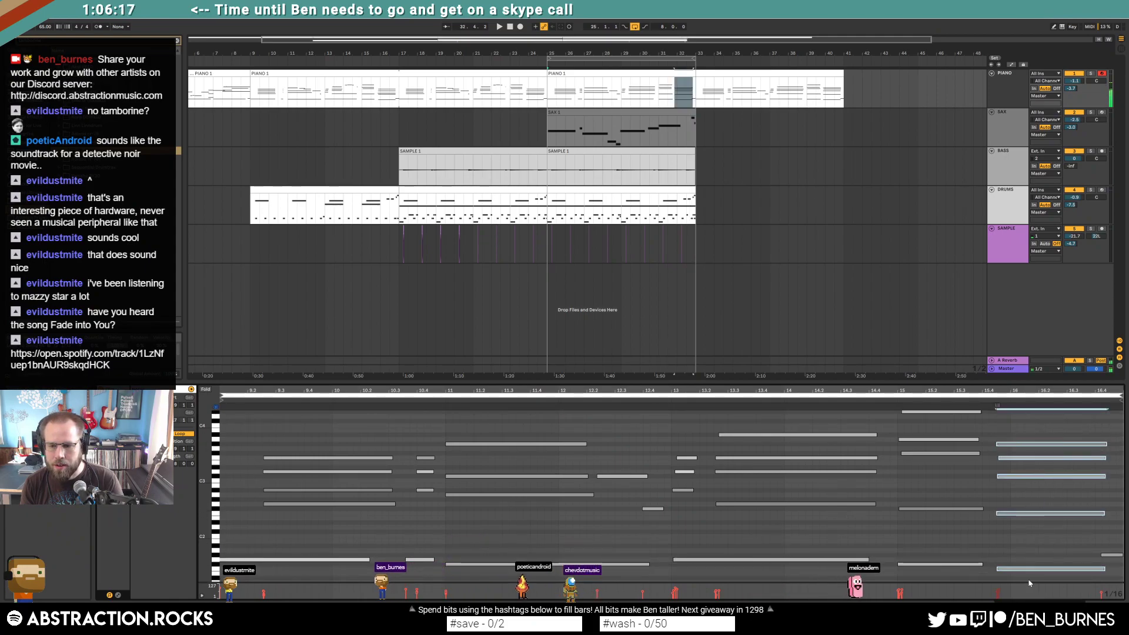
click(1019, 445)
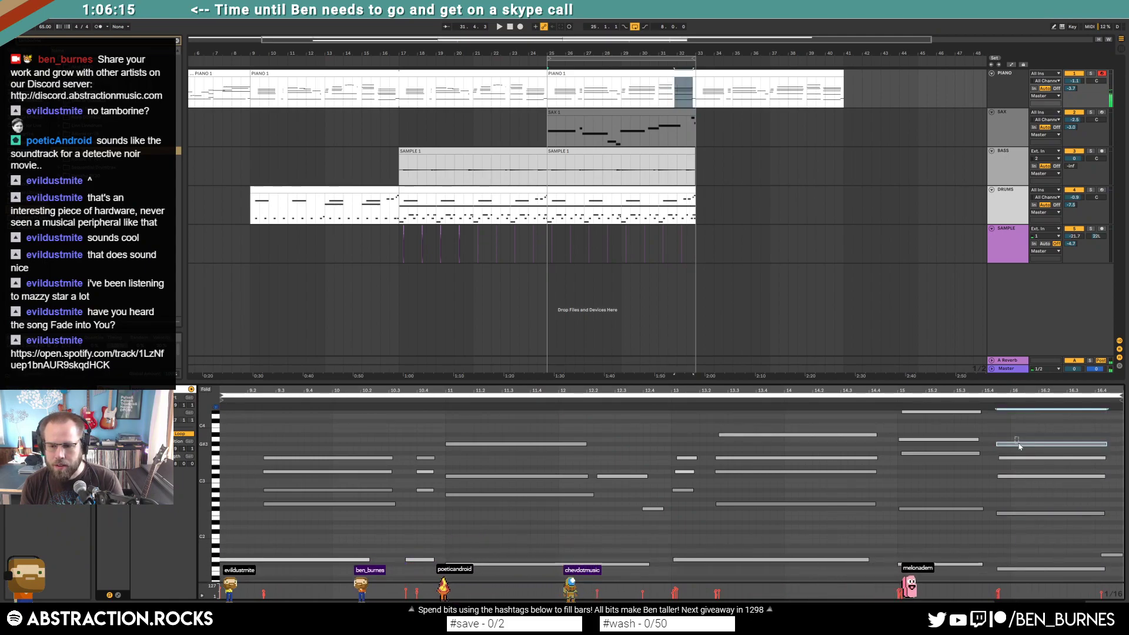
click(1020, 458)
click(1024, 521)
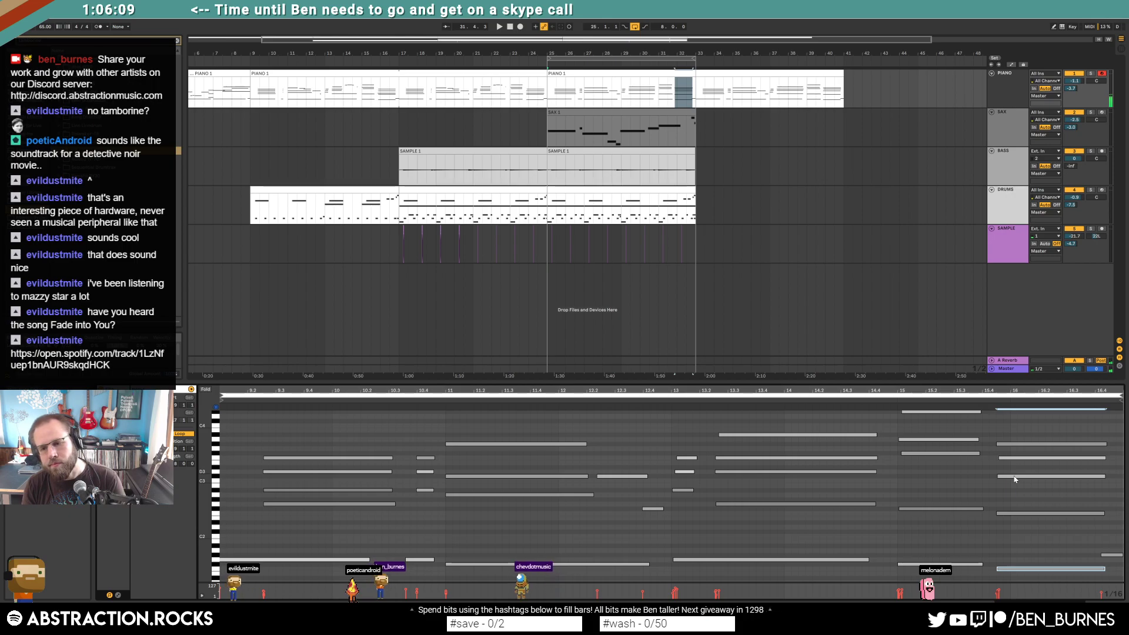
Step: Try the middle note of the bar 32 piano chord an octave higher and a semitone lower, playing it back in context
double_click(1003, 422)
shift+click(1012, 457)
shift+click(1005, 444)
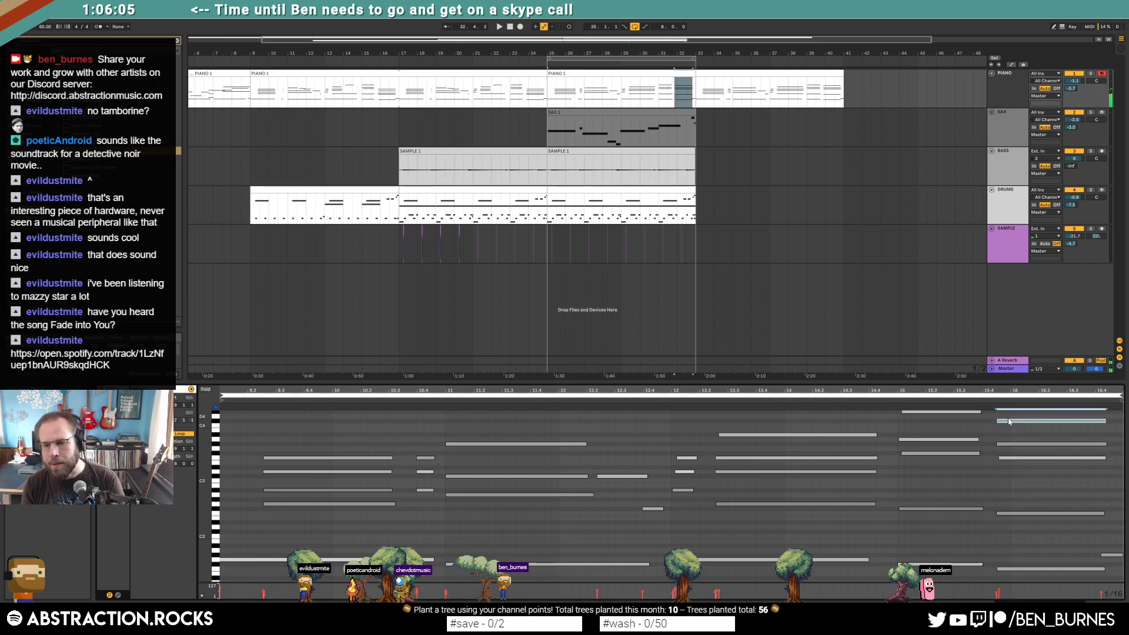
key(Down)
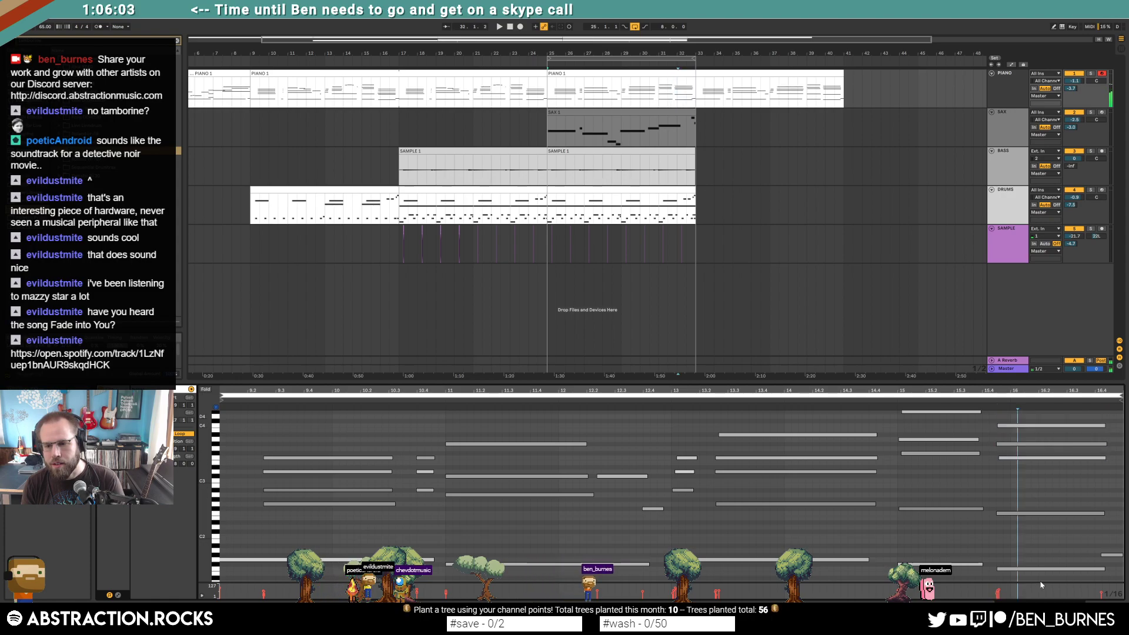
drag(993, 401, 1111, 595)
click(898, 397)
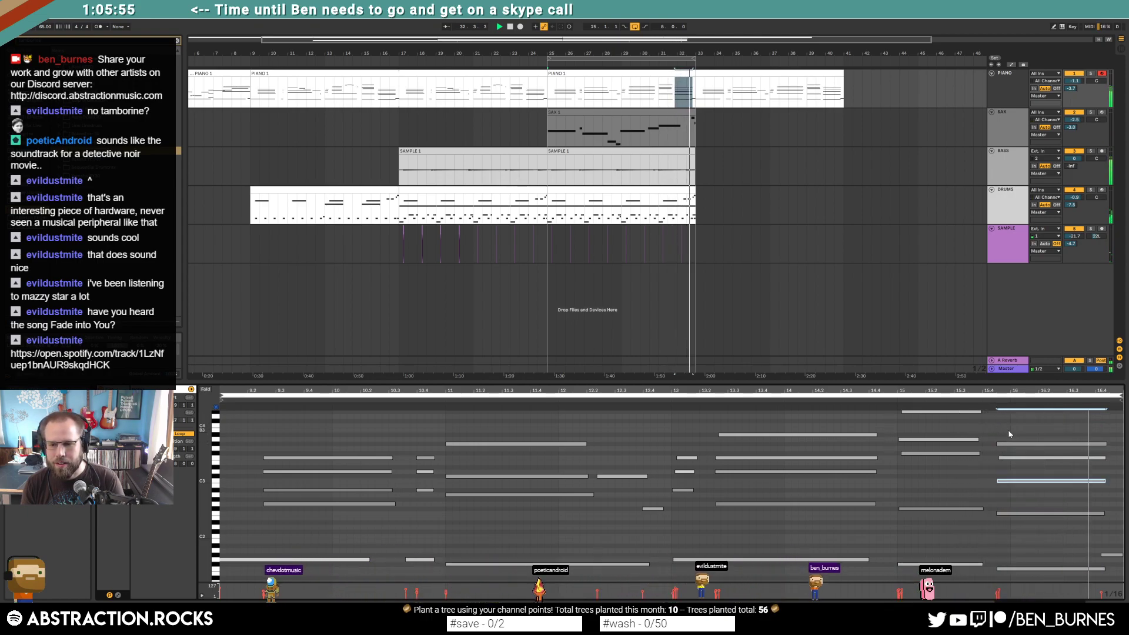
drag(1022, 428, 973, 485)
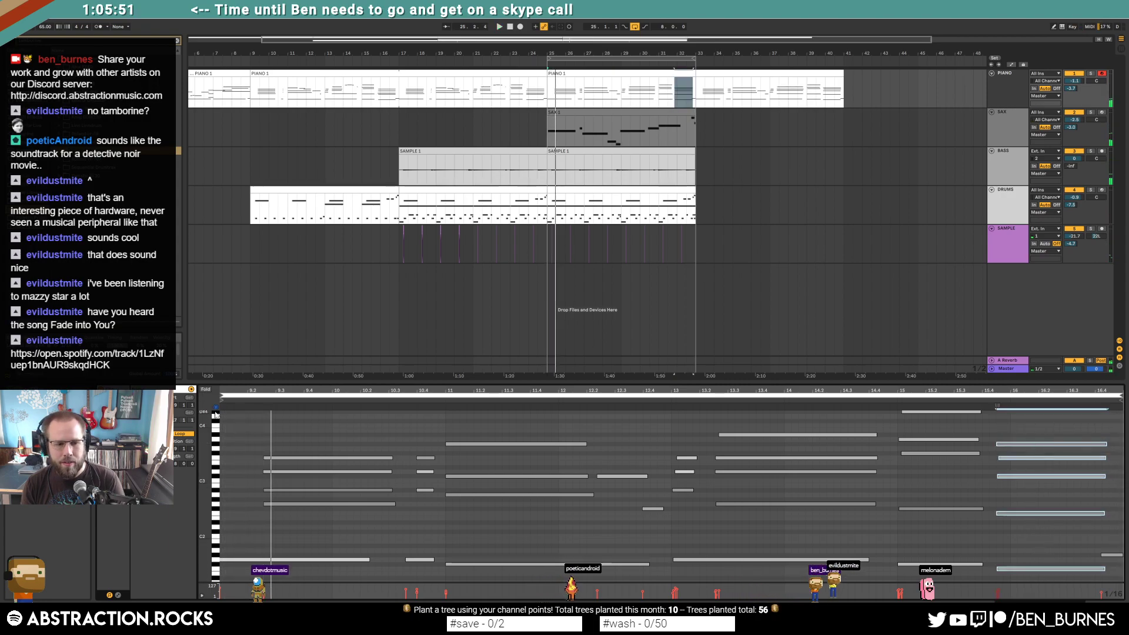
drag(989, 509, 1023, 574)
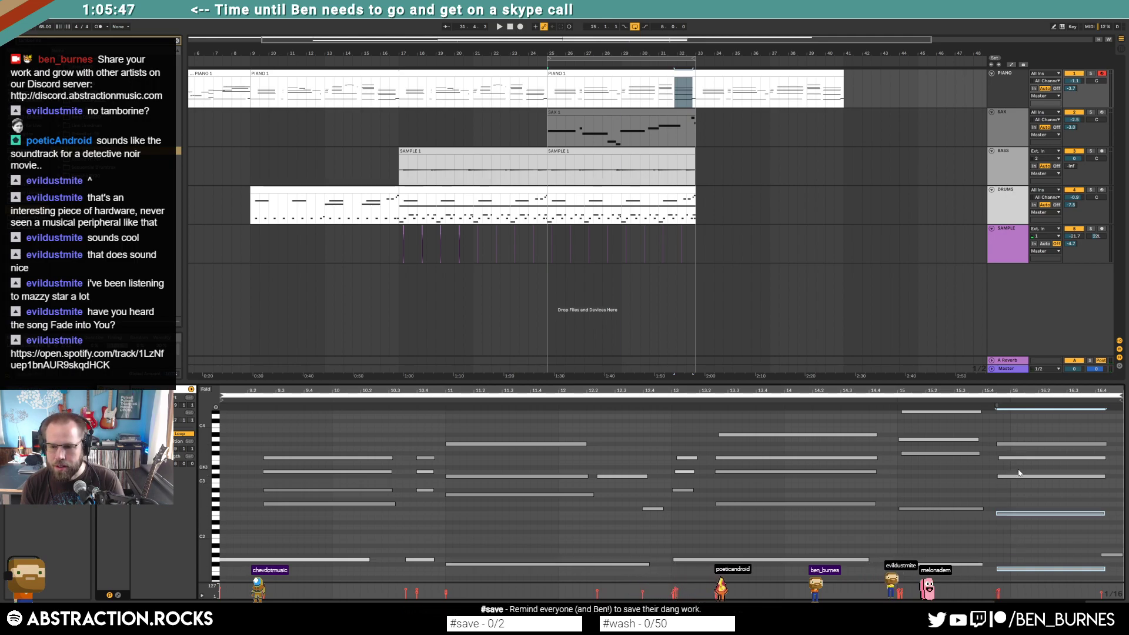
Step: Lower the middle note of the bar 32 piano chord by two semitones and play back from bar 31
key(ctrl+z)
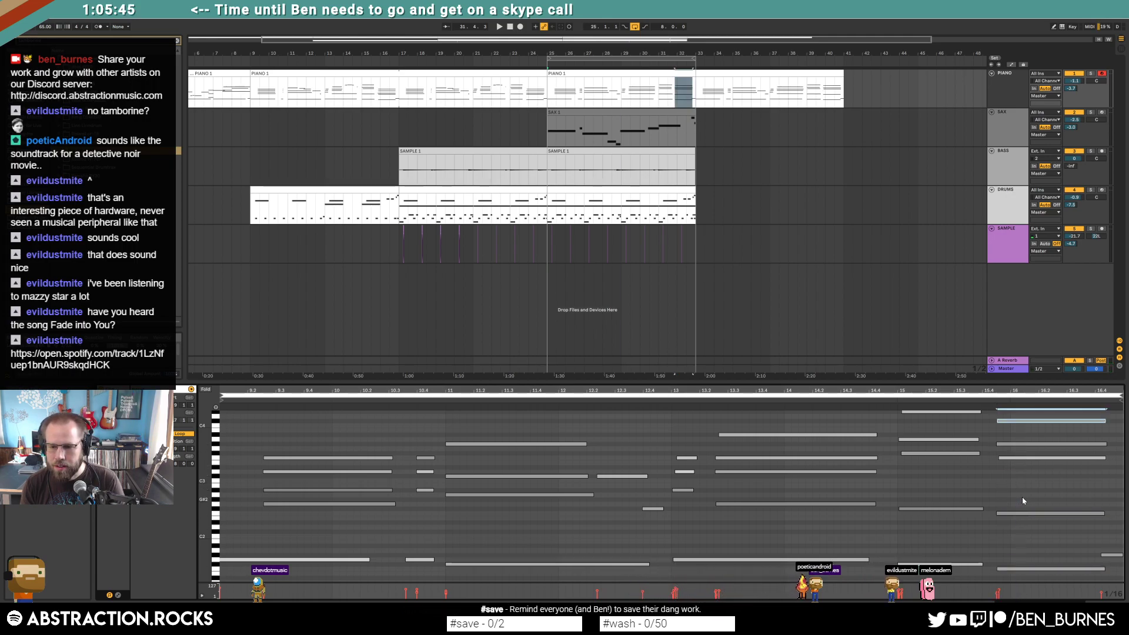
key(Down)
key(Down)
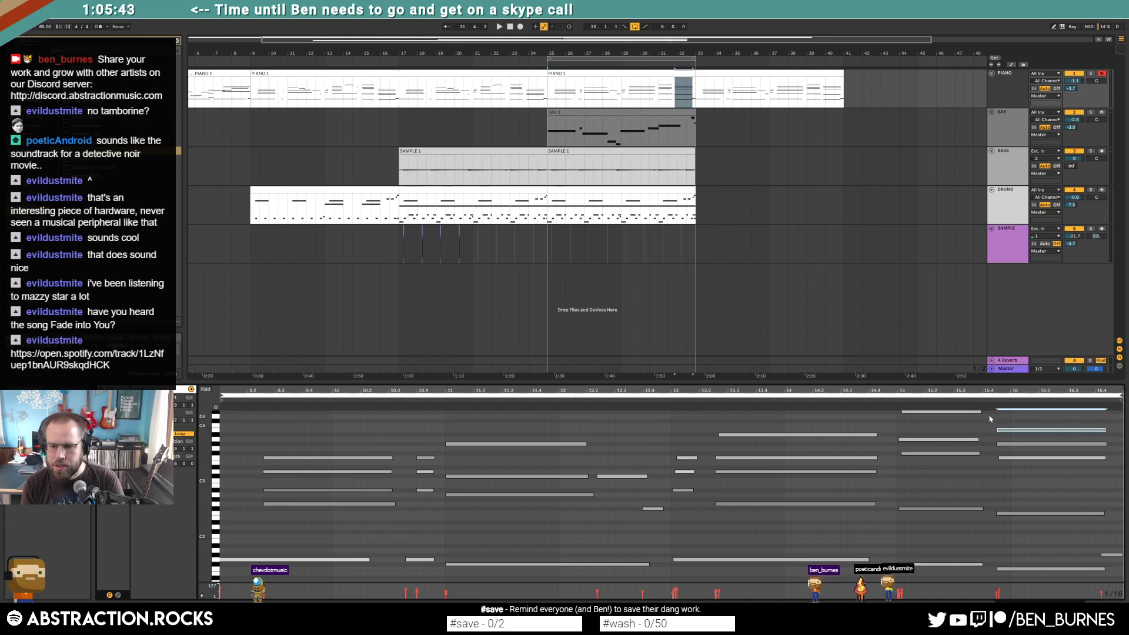
key(space)
key(shift+Down)
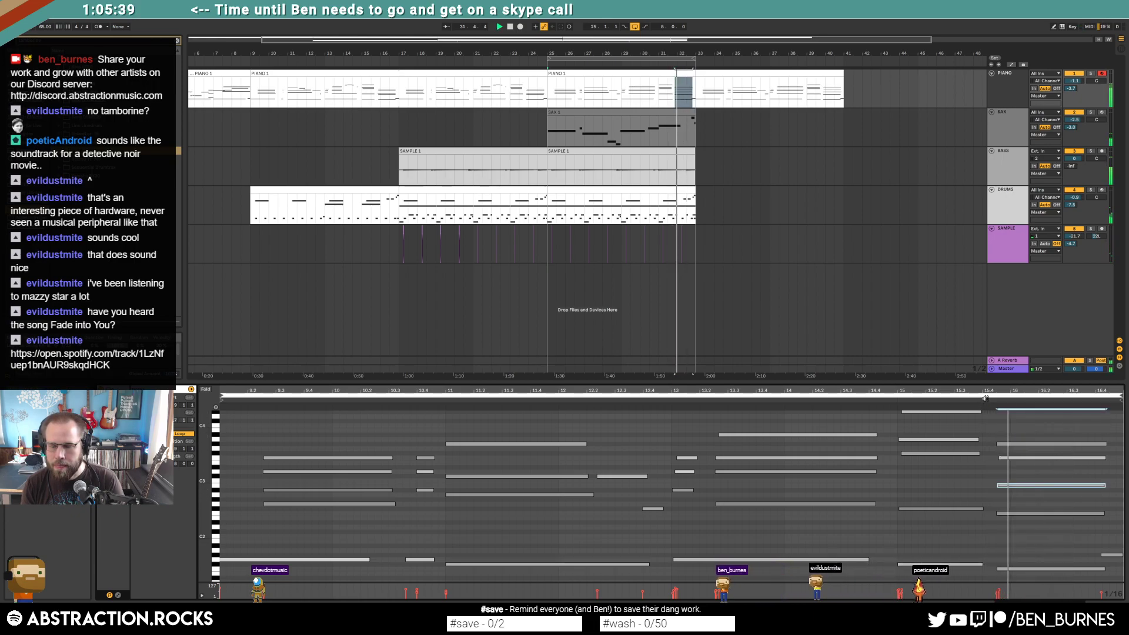
click(897, 406)
key(space)
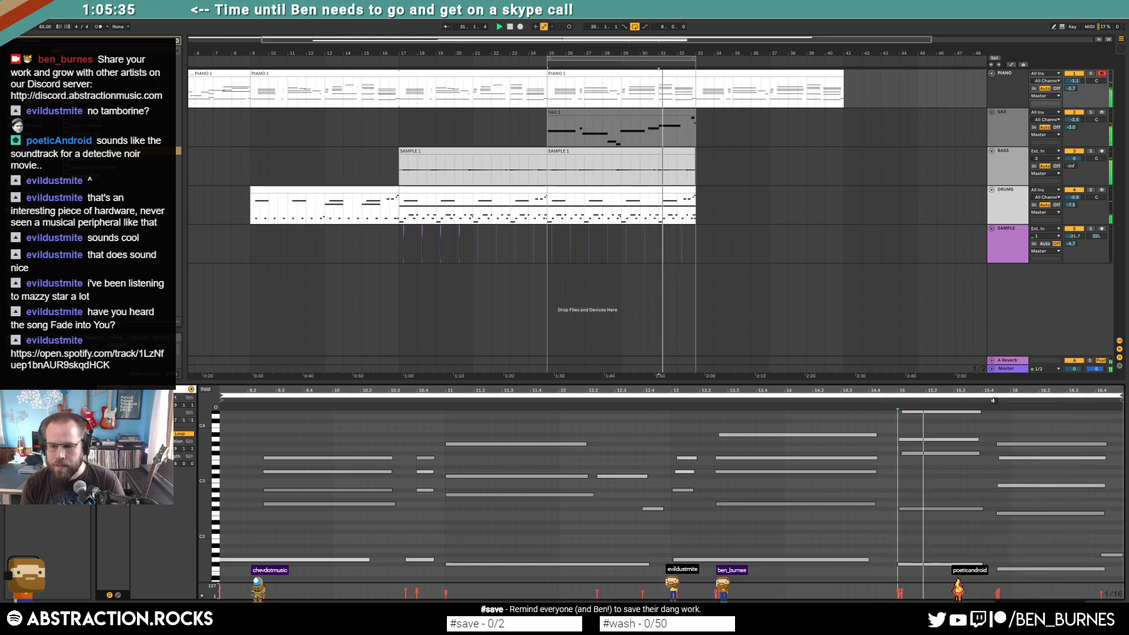
Step: Add a note above the bar 32 piano chord at the pitch of bar 31's top note, spanning the chord's length, and play it back
scroll(1000, 424, up, 1)
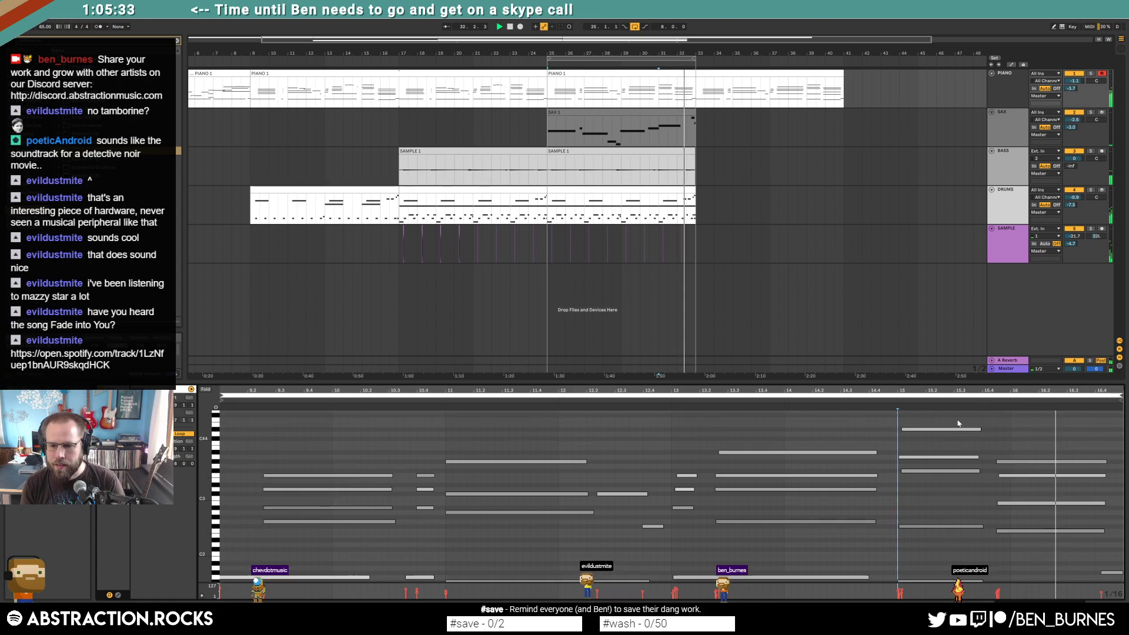
drag(1001, 428, 1109, 436)
click(986, 398)
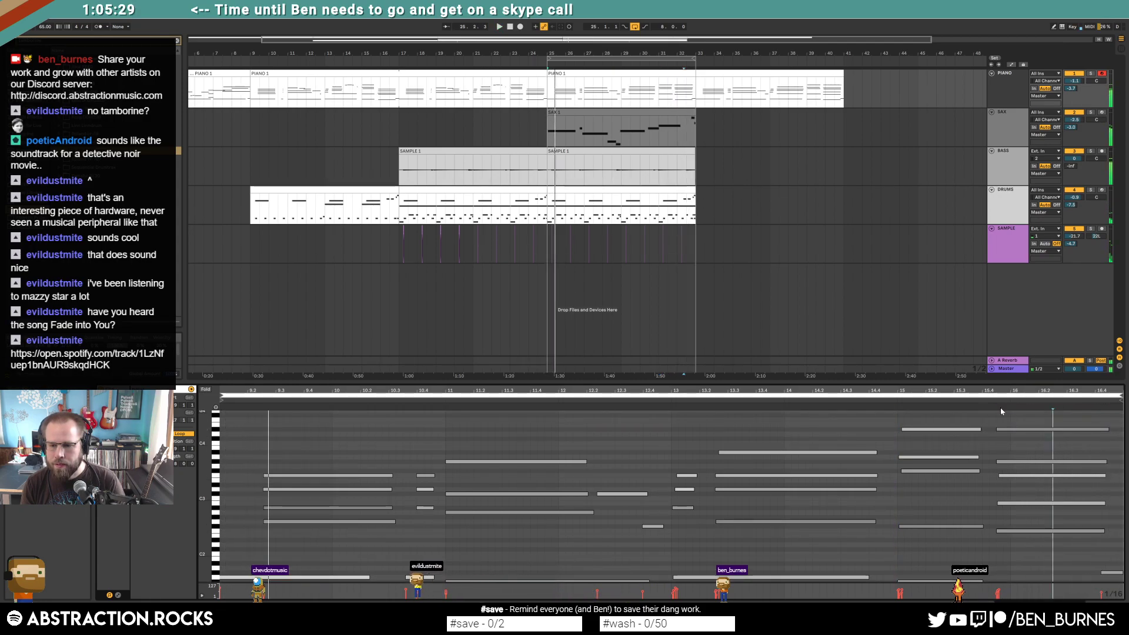
key(space)
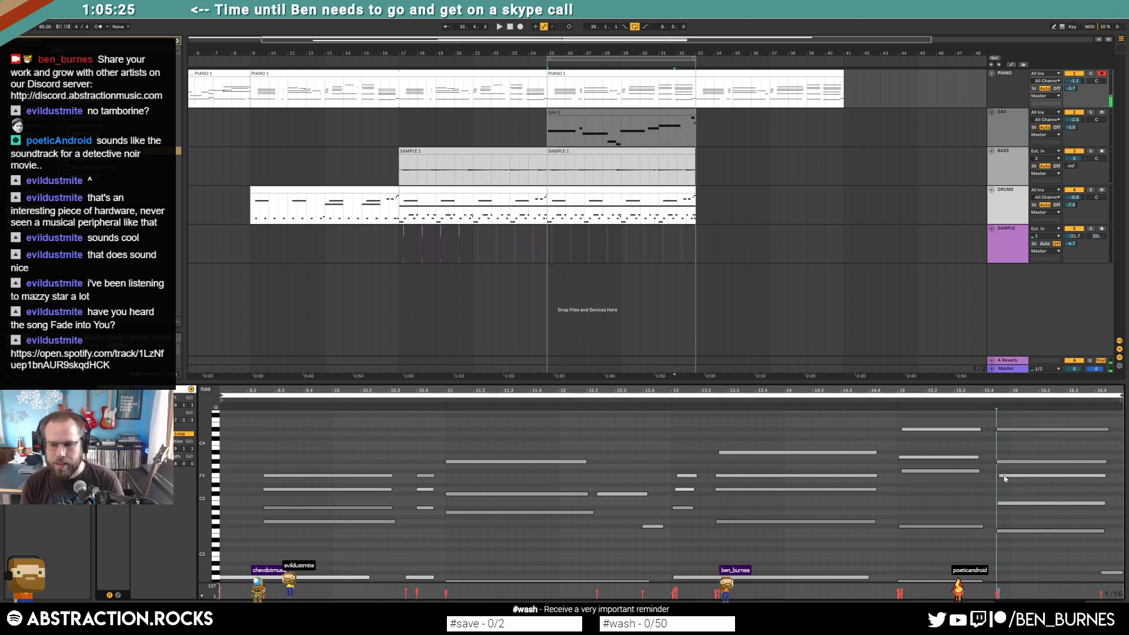
Step: Try raising two inner notes of the bar 32 piano chord by an octave, one at a time
scroll(997, 483, down, 2)
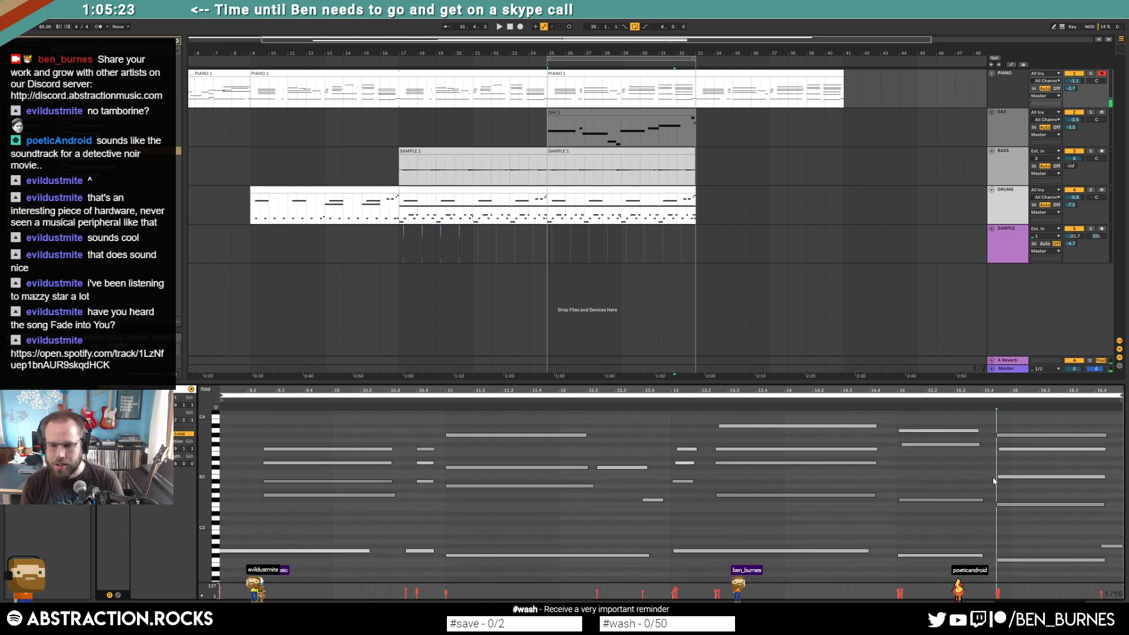
click(999, 477)
scroll(1035, 484, up, 1)
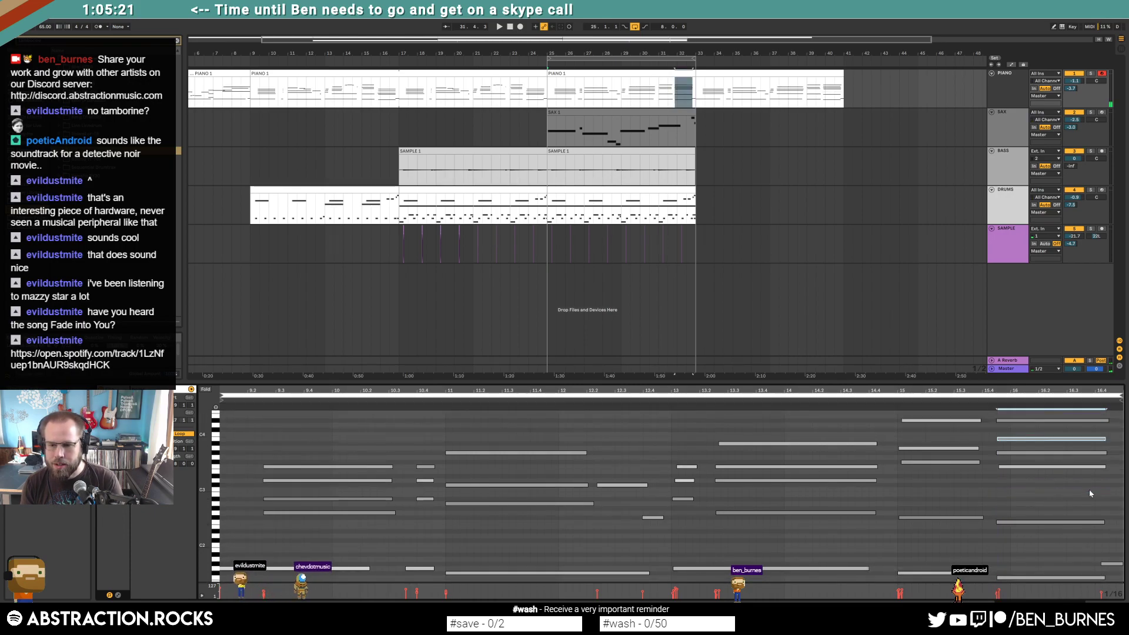
click(1036, 454)
scroll(1036, 454, up, 1)
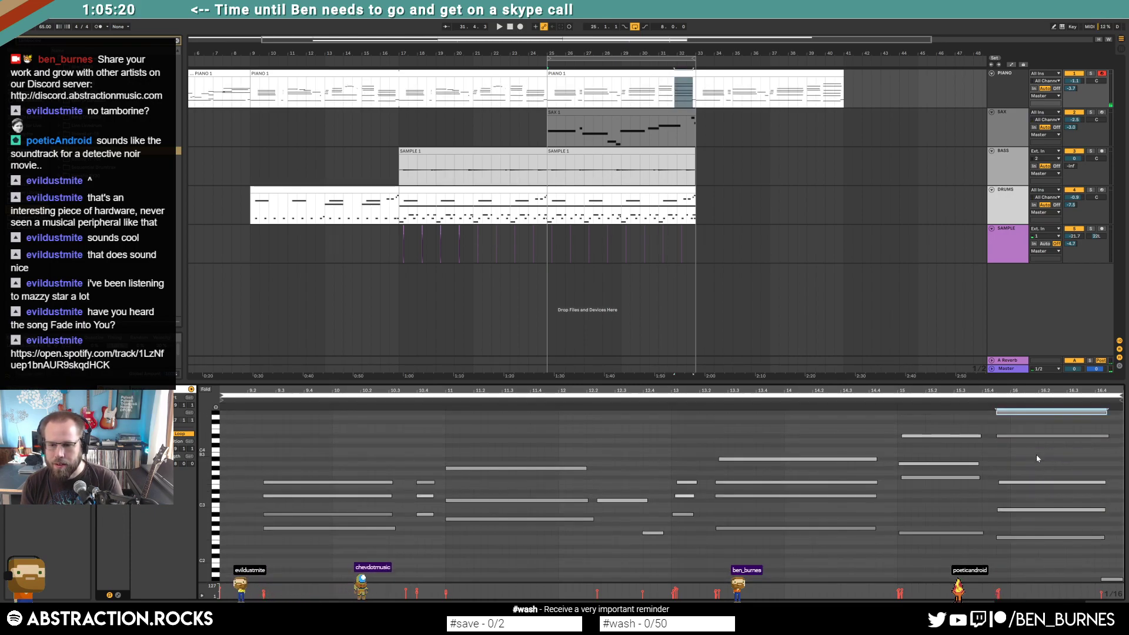
Step: Audition individual notes of the bar 32 piano chord and briefly play the section from bar 25
click(1023, 485)
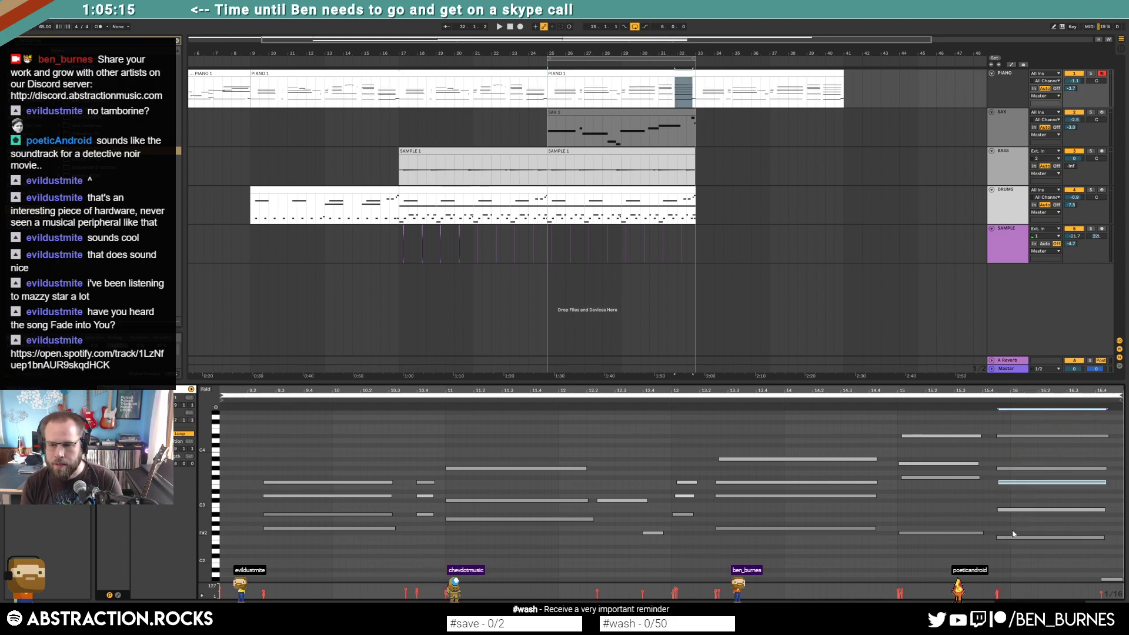
scroll(1020, 537, down, 1)
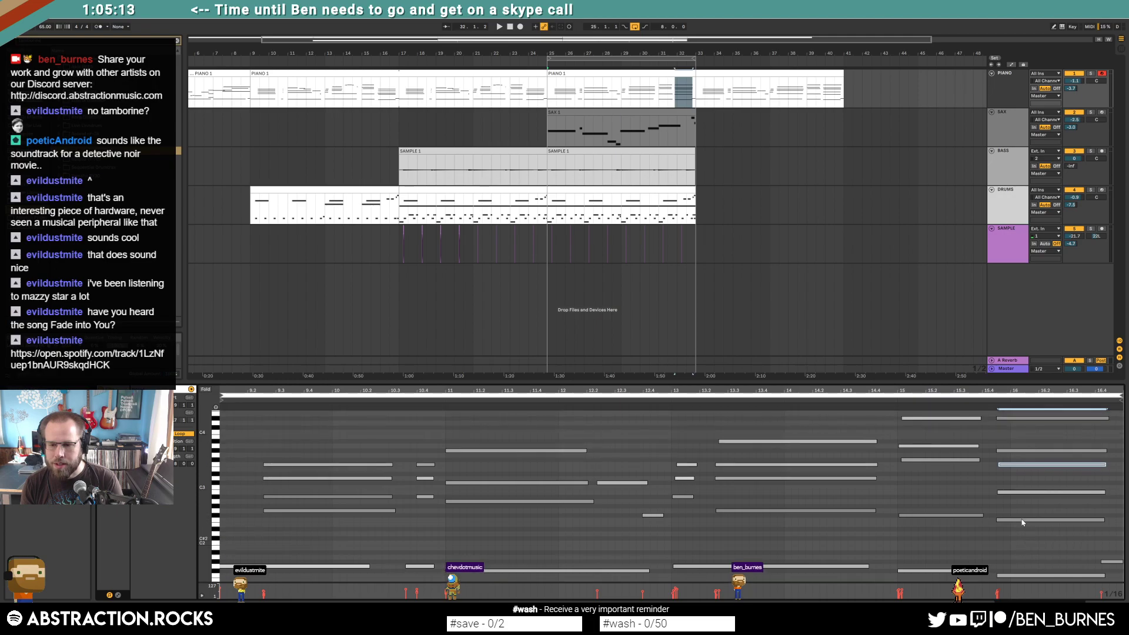
click(1025, 520)
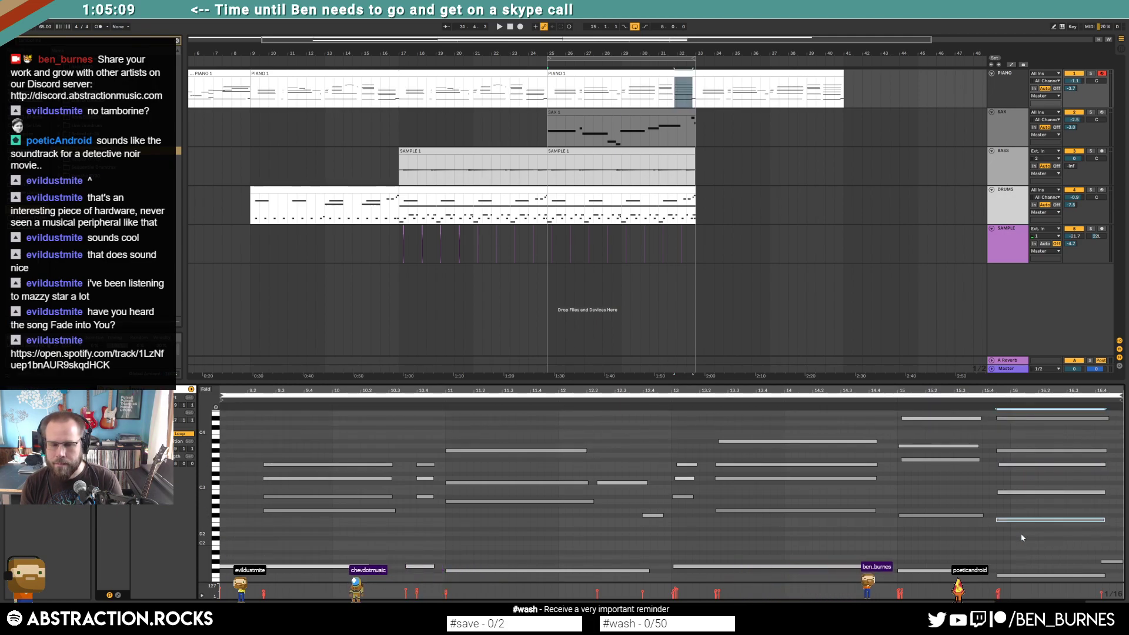
scroll(1007, 504, up, 1)
click(1003, 476)
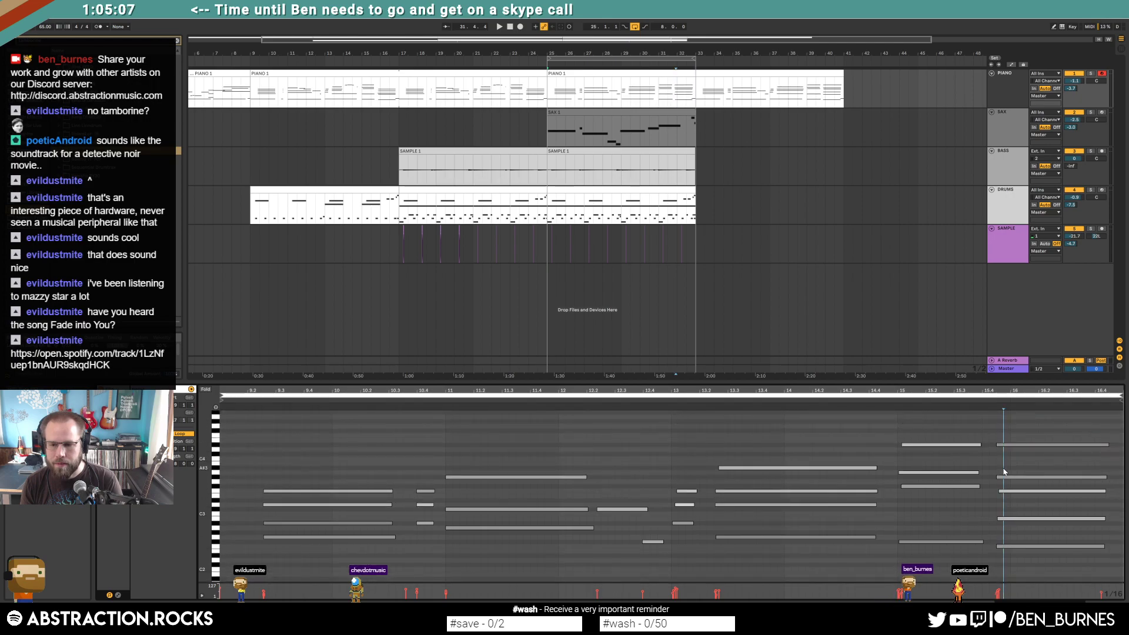
click(1004, 475)
key(space)
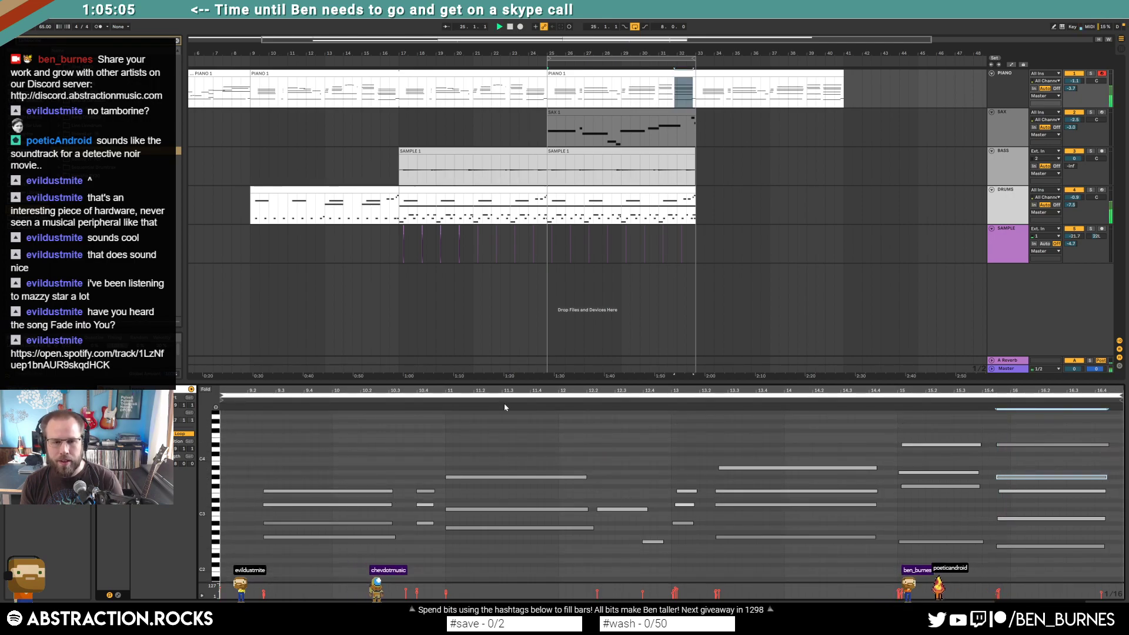
key(space)
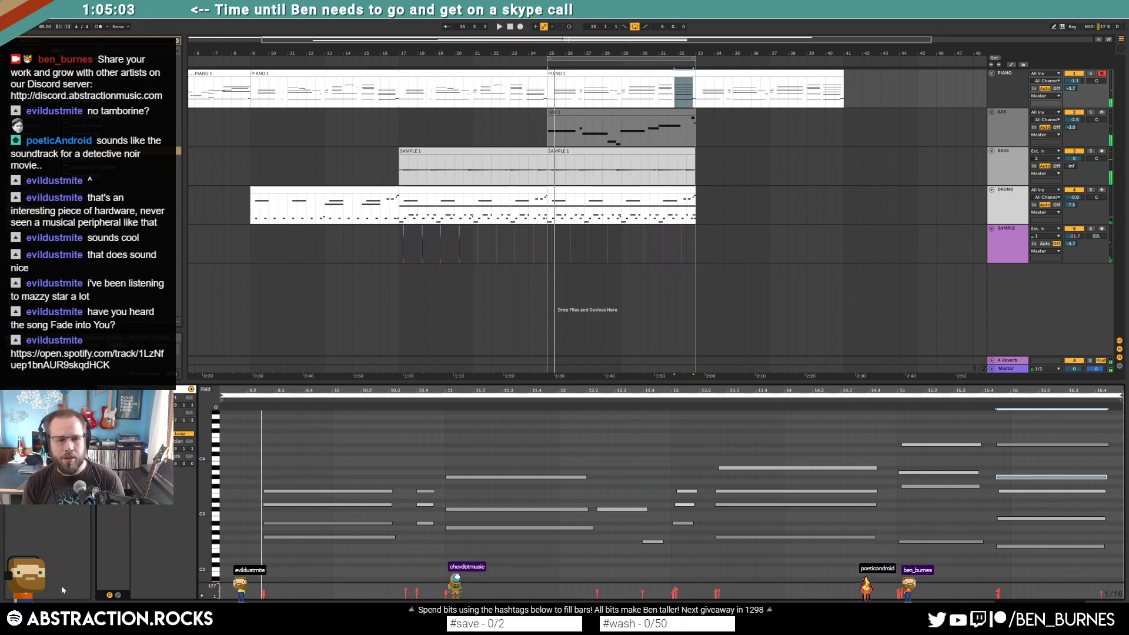
Step: Check the piano clip's controller 64 Hold pedal envelope and return to the note view
click(118, 595)
click(217, 398)
click(223, 408)
click(216, 405)
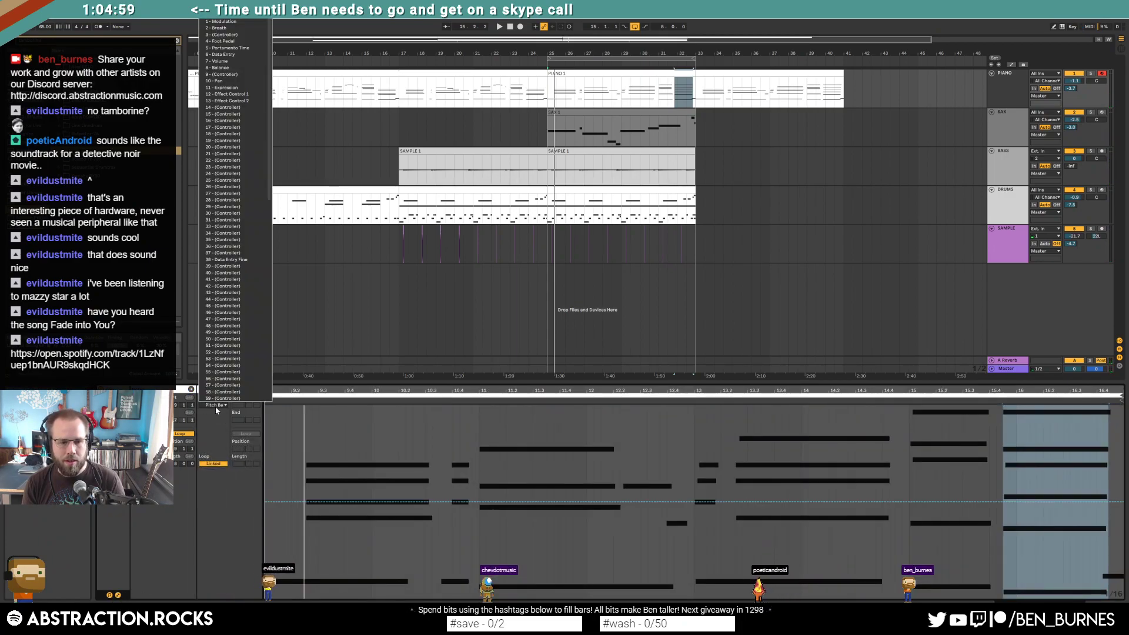
click(240, 374)
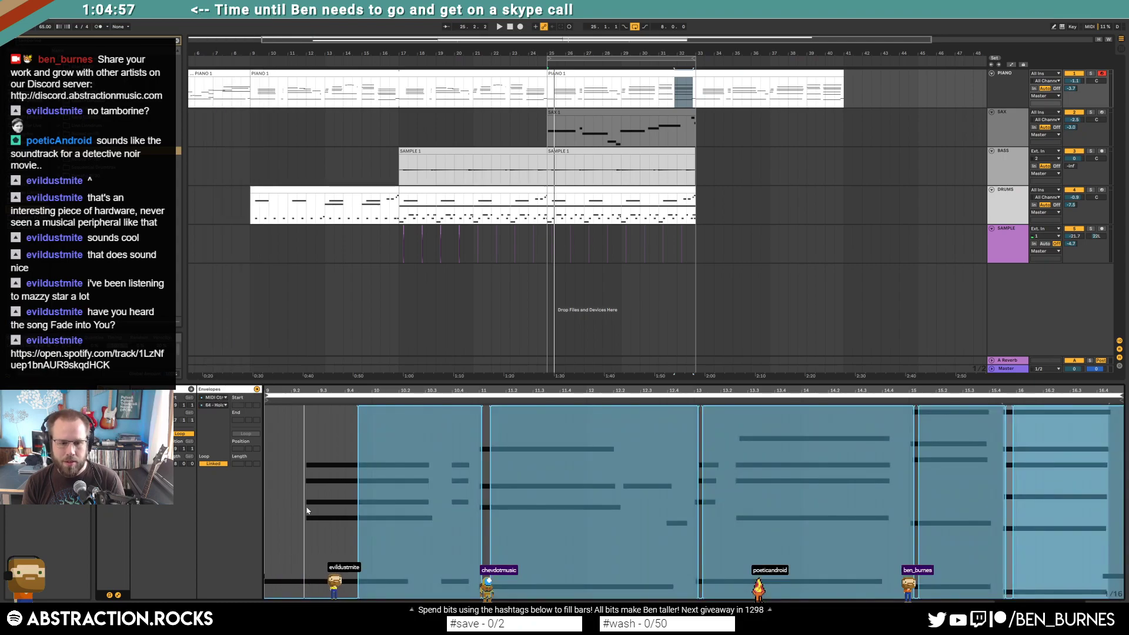
click(118, 595)
Step: Play the revised piano section back from bar 25 together with the other tracks
click(236, 548)
click(243, 470)
scroll(364, 564, left, 5)
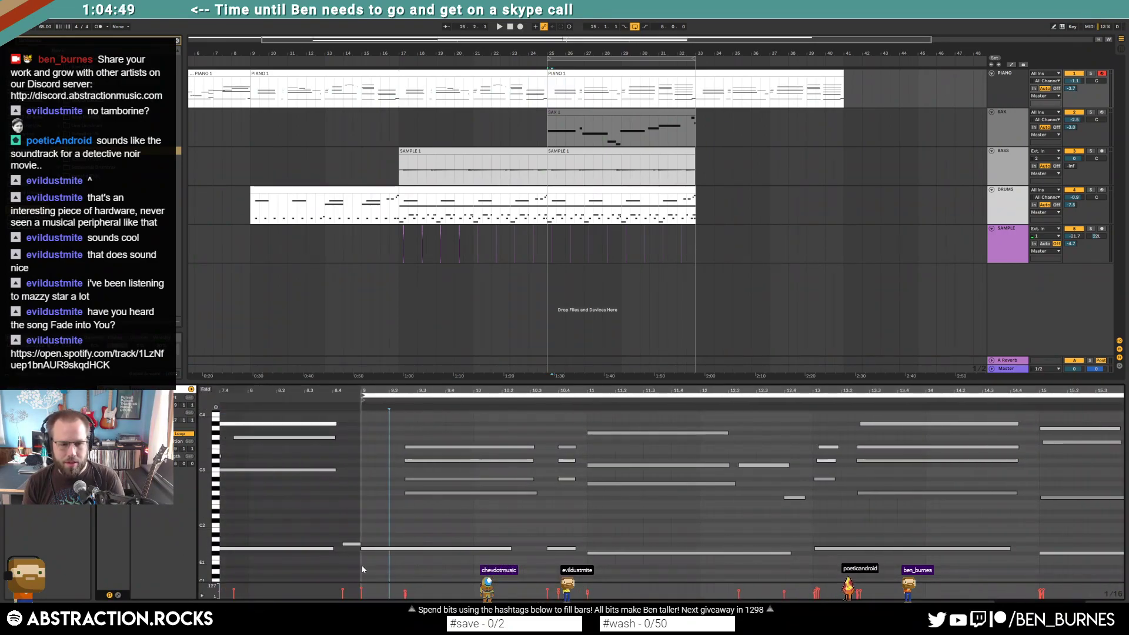
key(space)
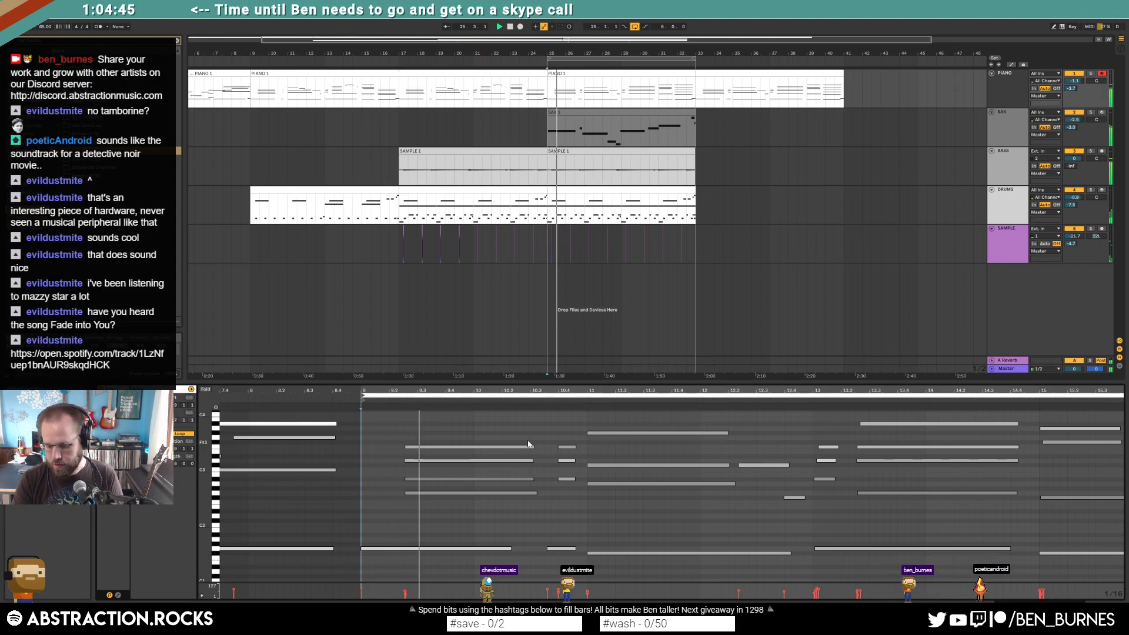
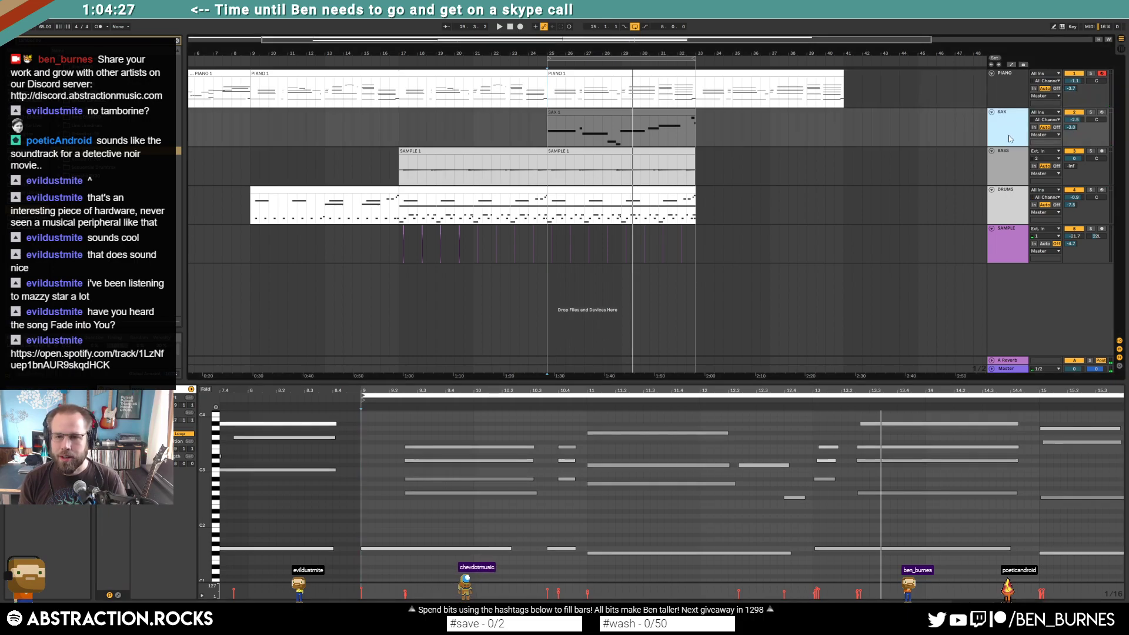
Step: Assign the track colour to the clips on the Bass, Piano and Drums tracks
right_click(1011, 160)
click(1032, 307)
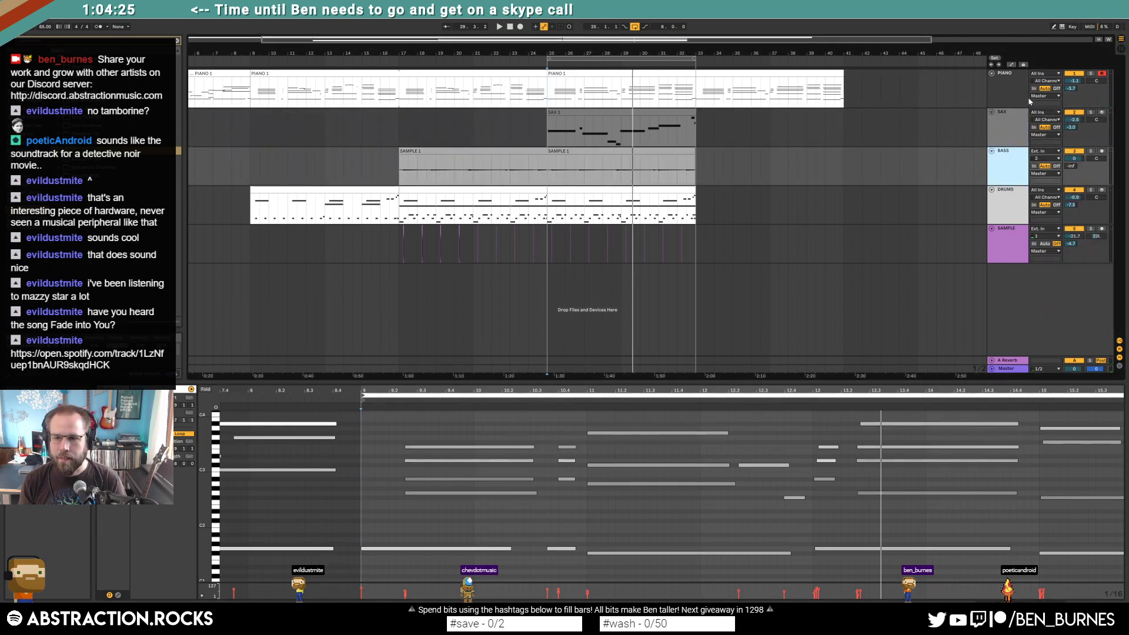
right_click(1013, 95)
click(1043, 242)
right_click(1009, 207)
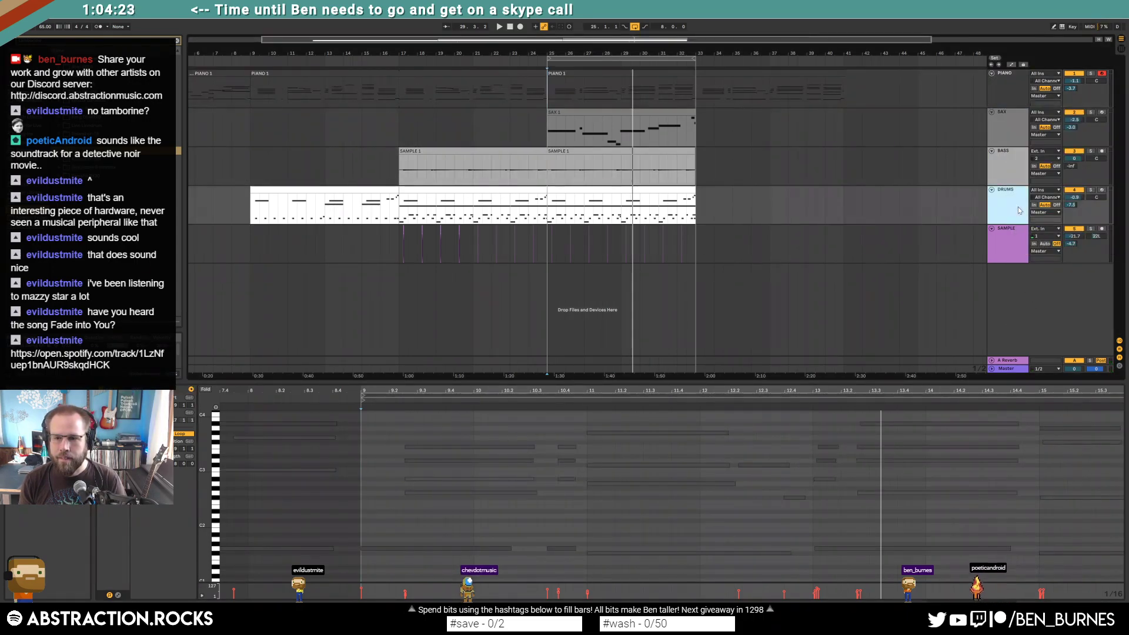
click(995, 354)
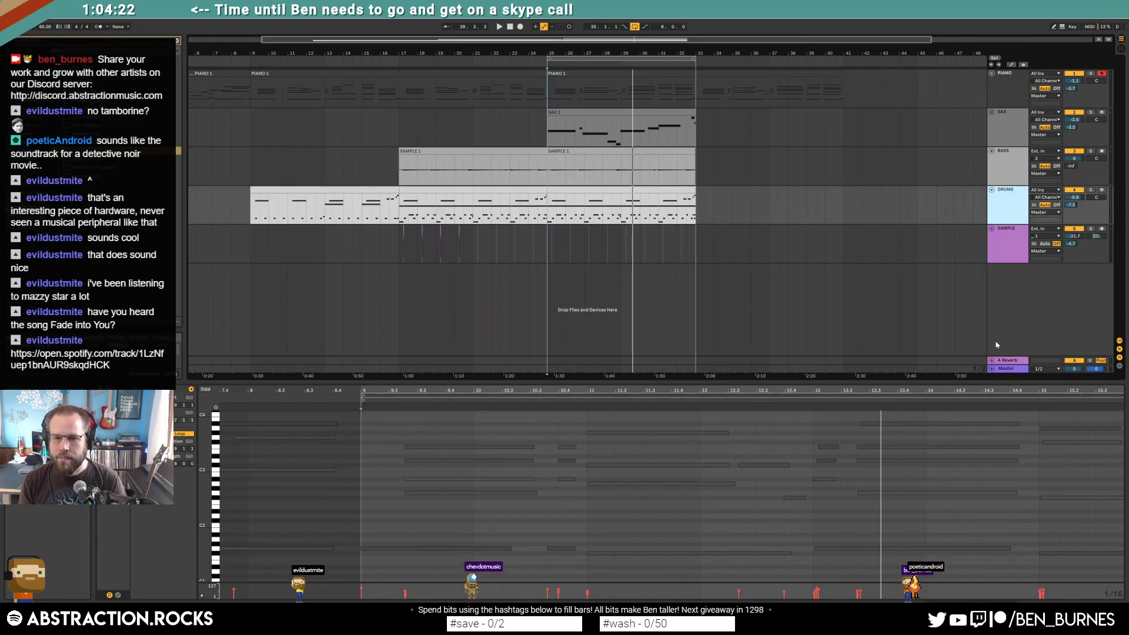
click(1011, 245)
click(921, 229)
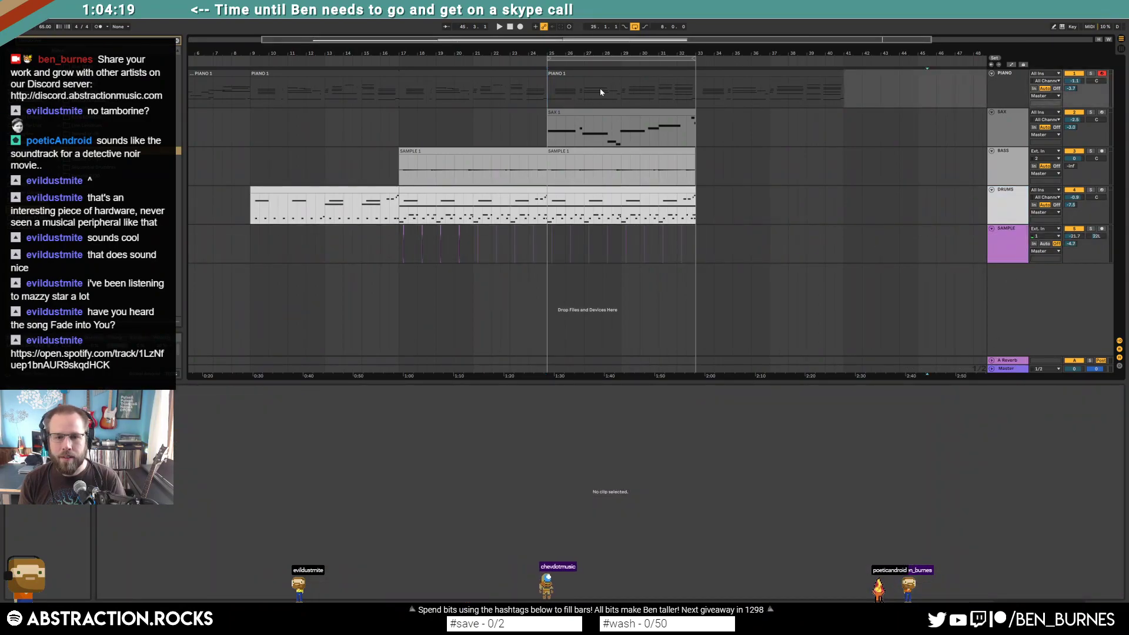
drag(531, 41, 531, 32)
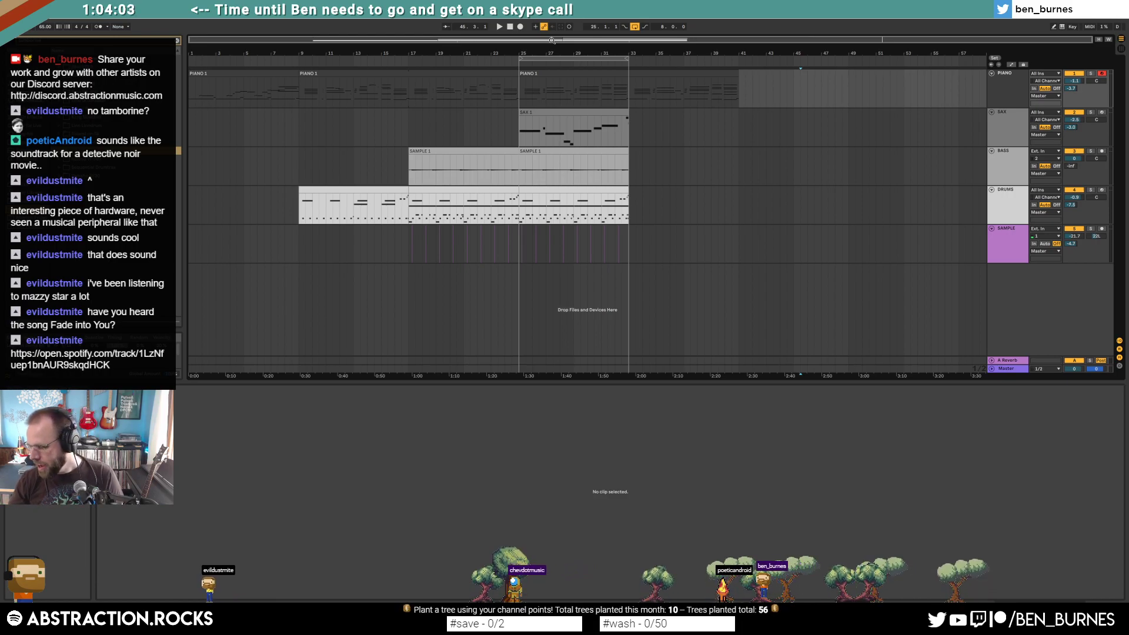
click(635, 247)
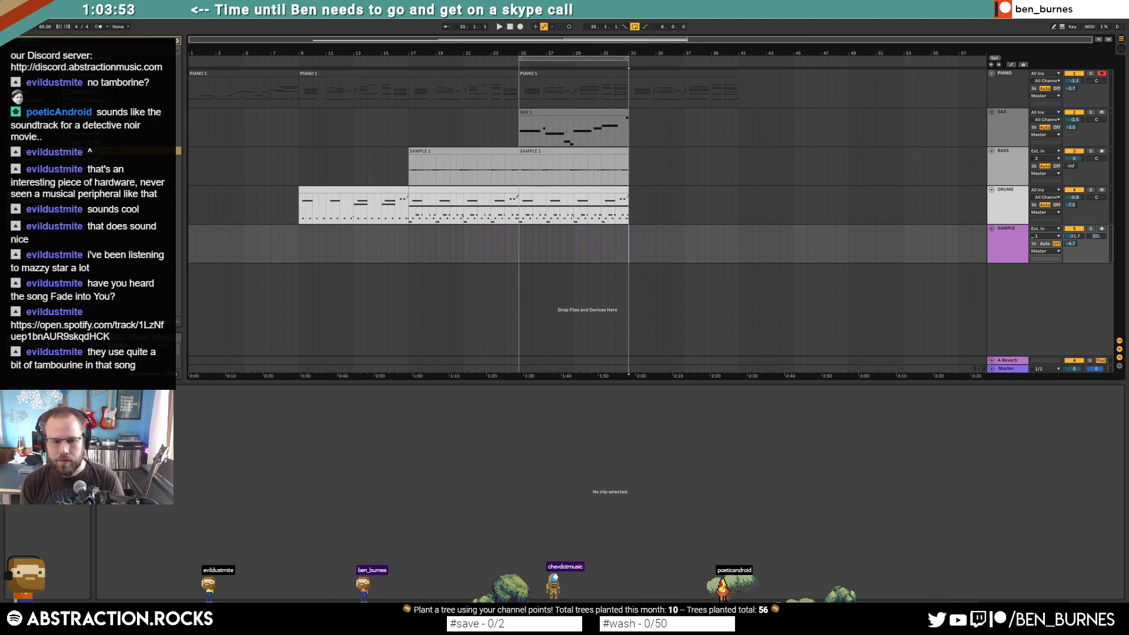
Step: Switch to the Trello board, give the Celestial Bodies card a yellow label, and move Catalyst under OTHER NAMES, below Celestial Attraction
key(alt+Tab)
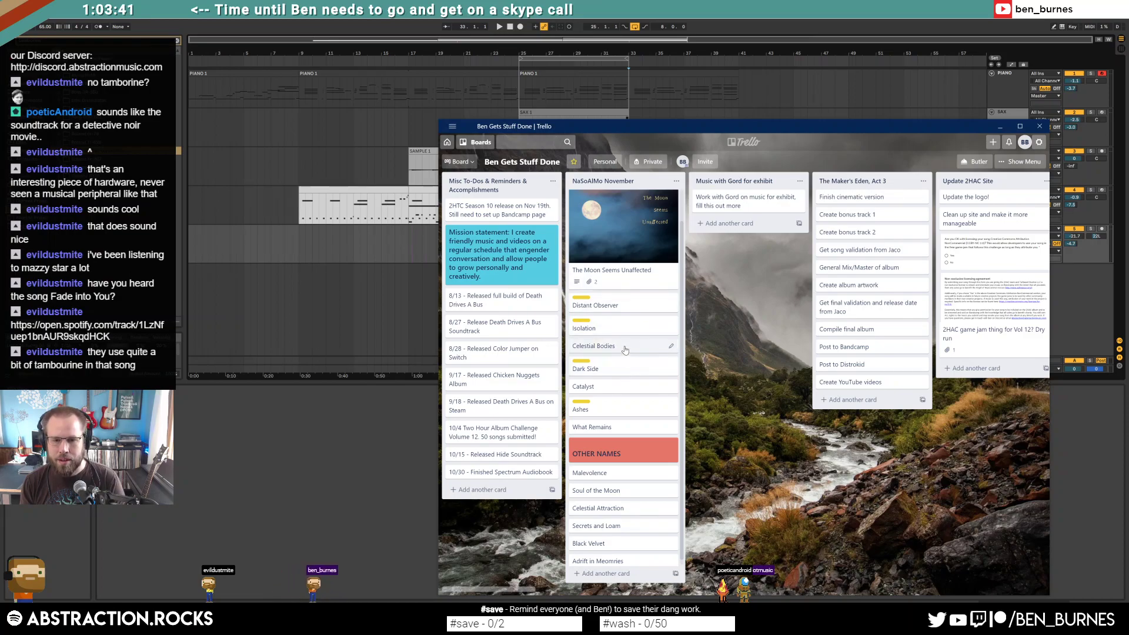
key(2)
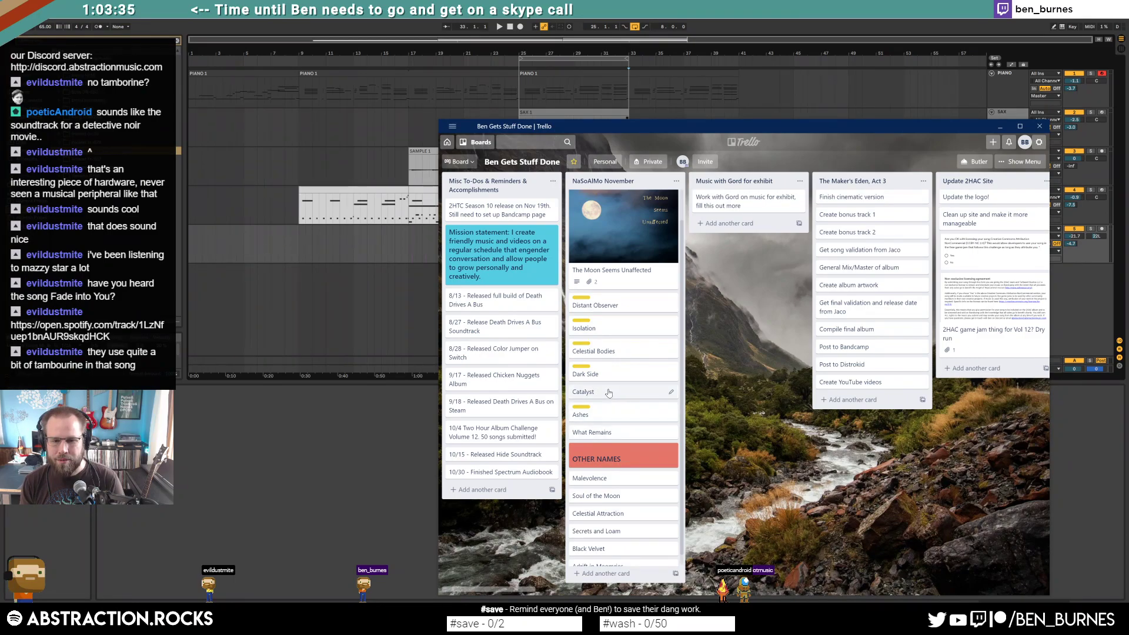
drag(609, 393, 627, 502)
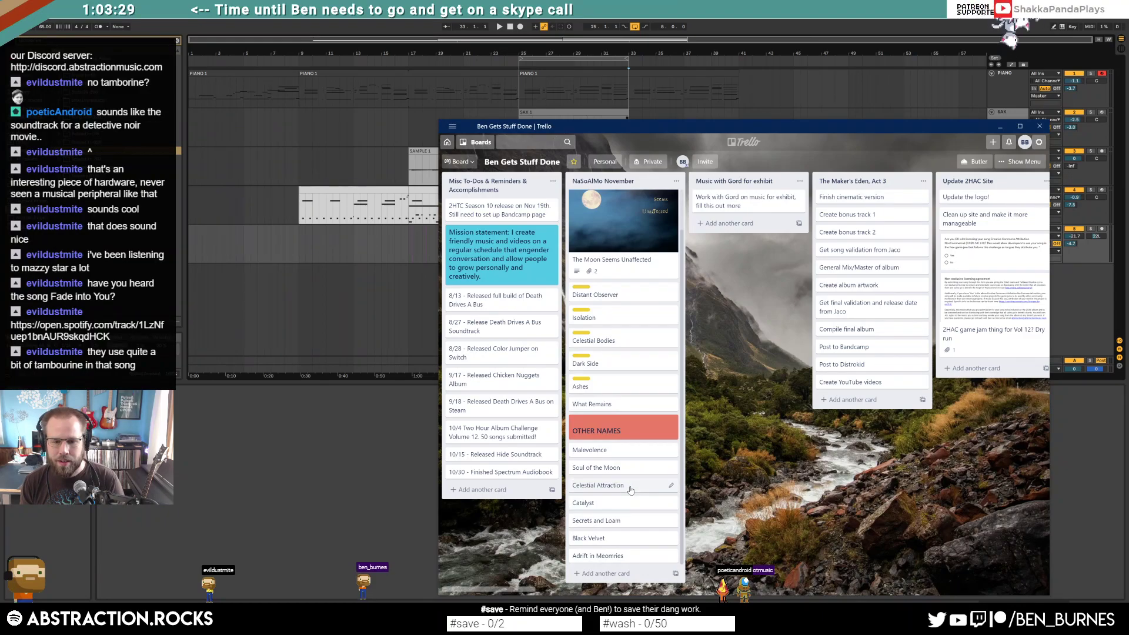
Step: Archive the Celestial Attraction, Black Velvet and Adrift in Meomries cards under OTHER NAMES
click(630, 490)
click(783, 547)
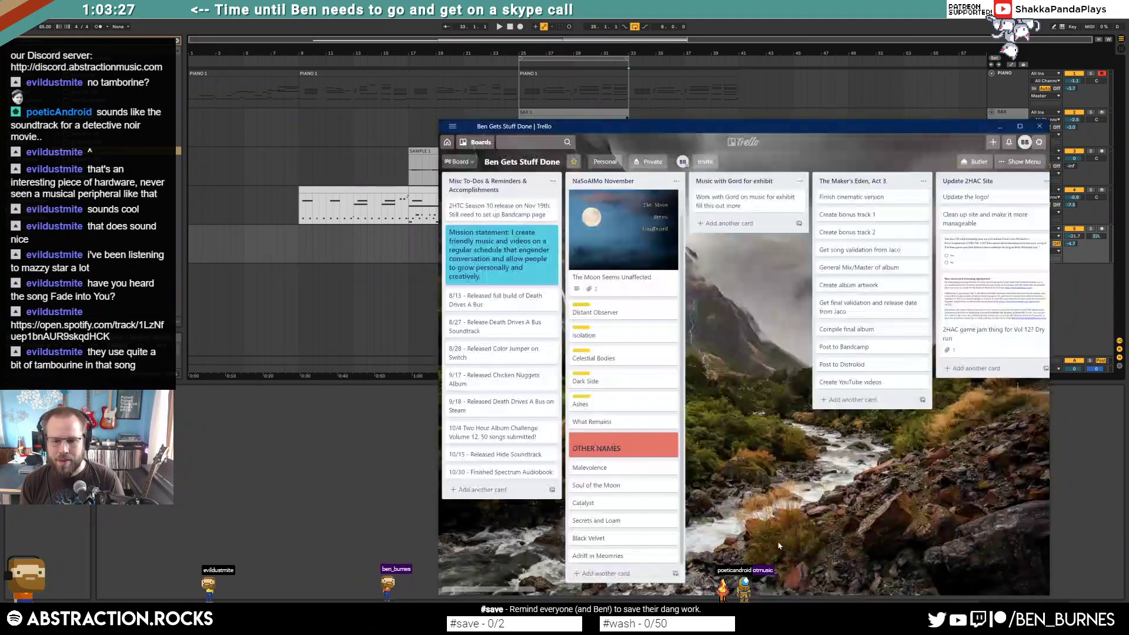
click(630, 538)
click(868, 437)
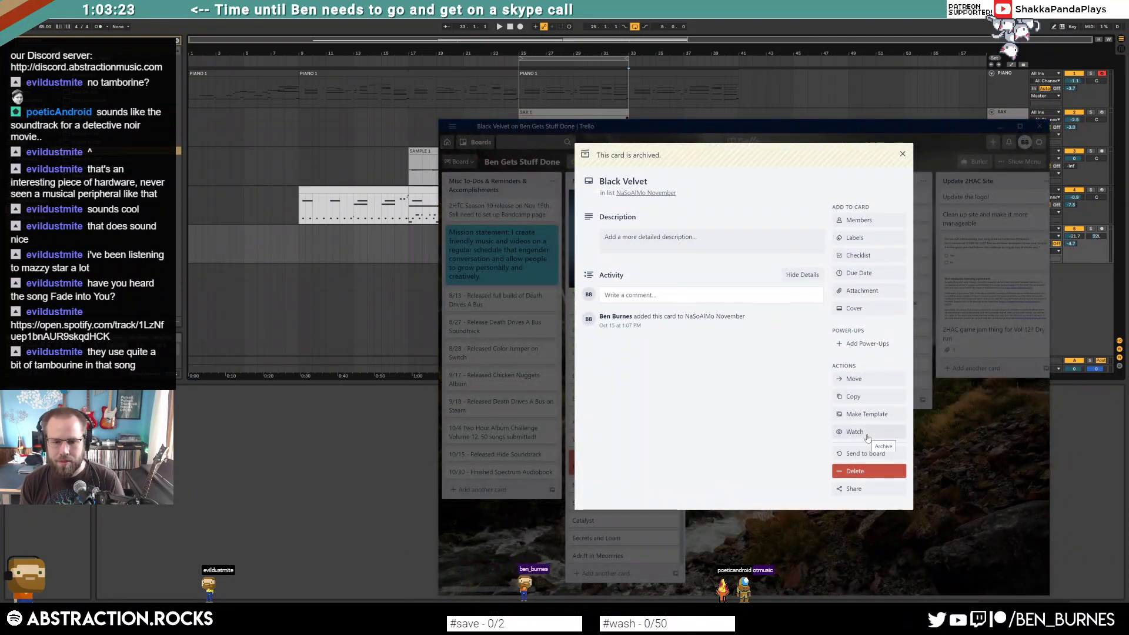
click(620, 558)
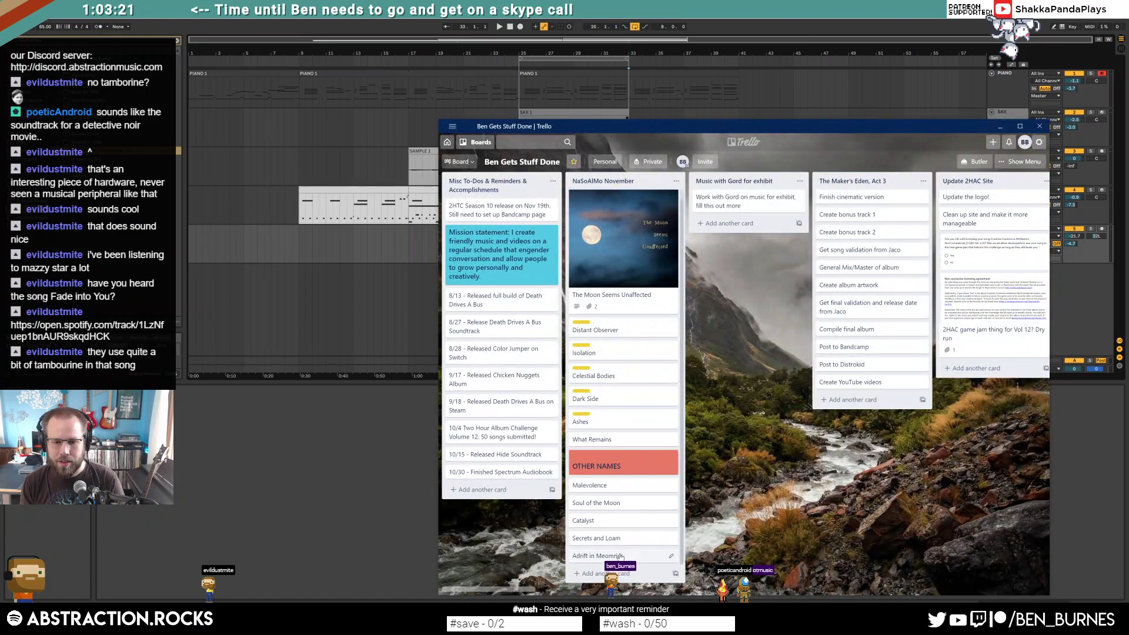
click(620, 557)
click(856, 429)
click(607, 551)
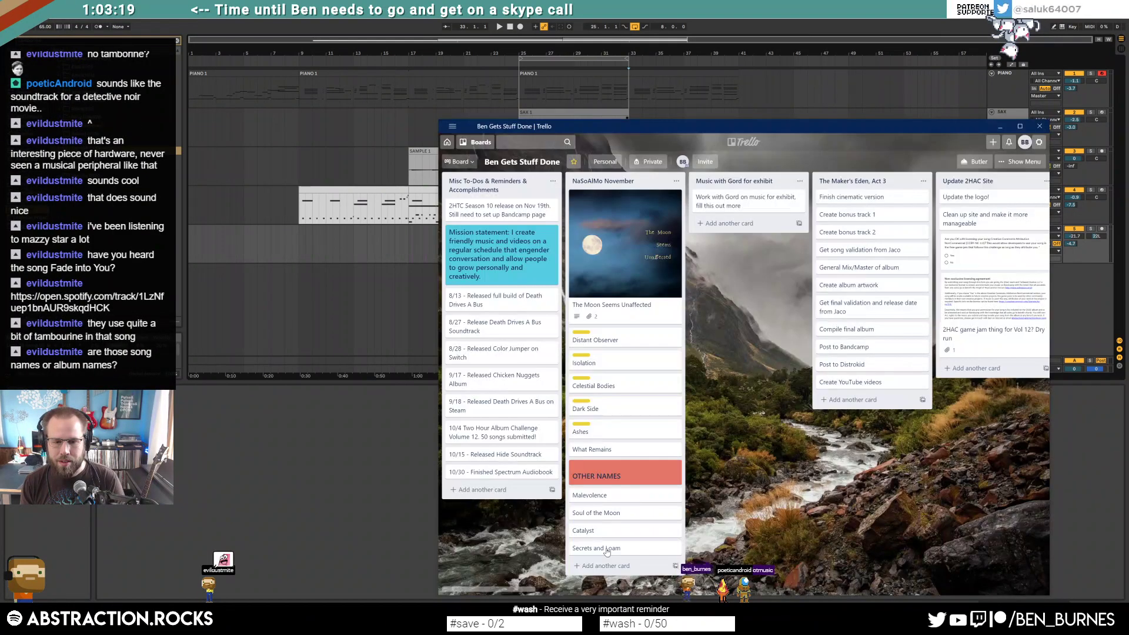
Step: Archive the Malevolence and Soul of the Moon cards under OTHER NAMES
click(633, 496)
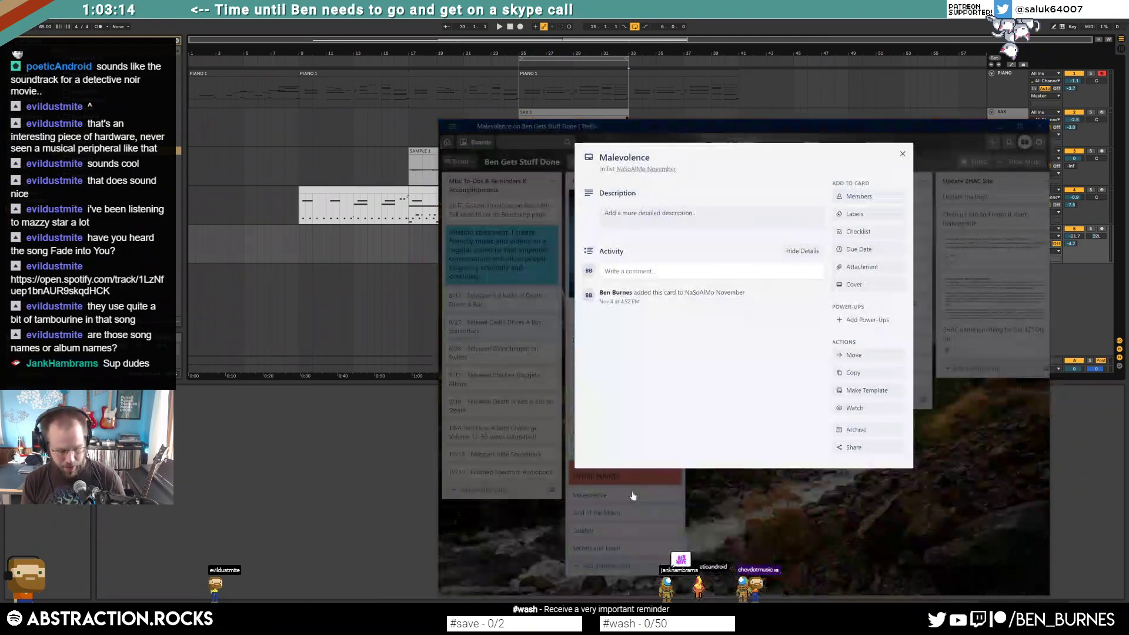
click(857, 431)
key(Escape)
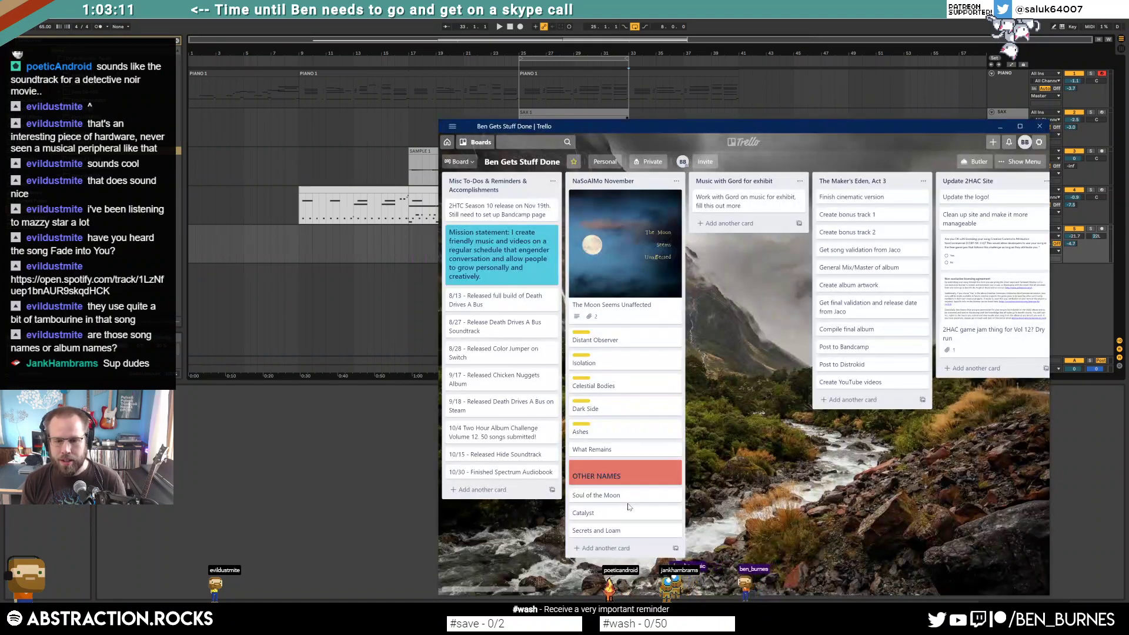
click(633, 496)
key(c)
key(Escape)
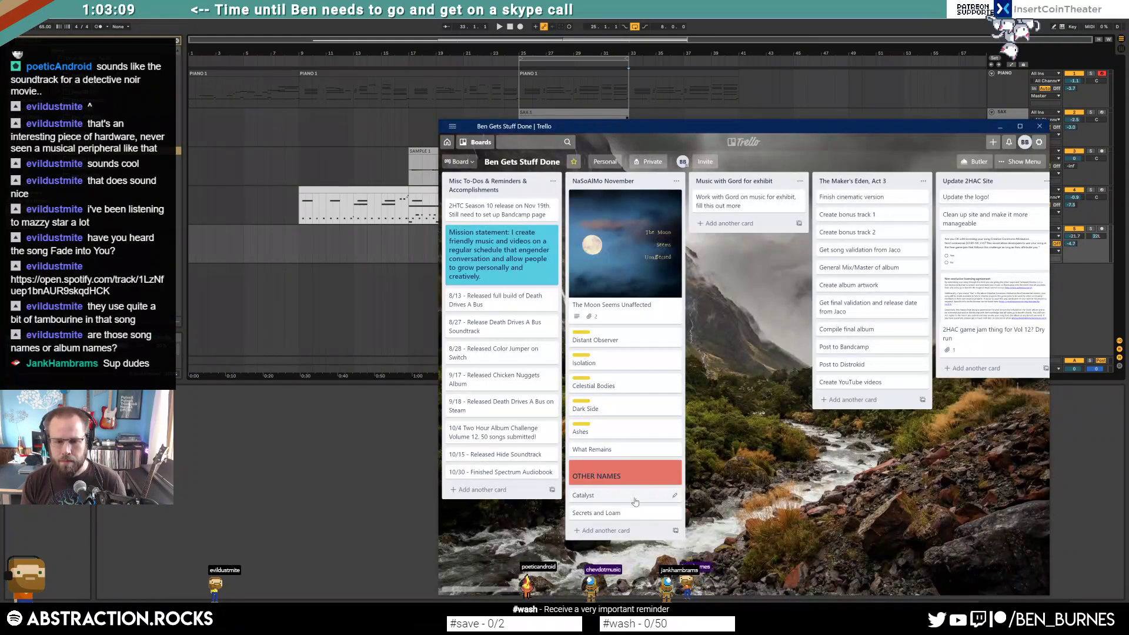
Step: Archive the Catalyst and Secrets and Loam cards, clearing the remaining names under OTHER NAMES
click(632, 495)
key(c)
key(Escape)
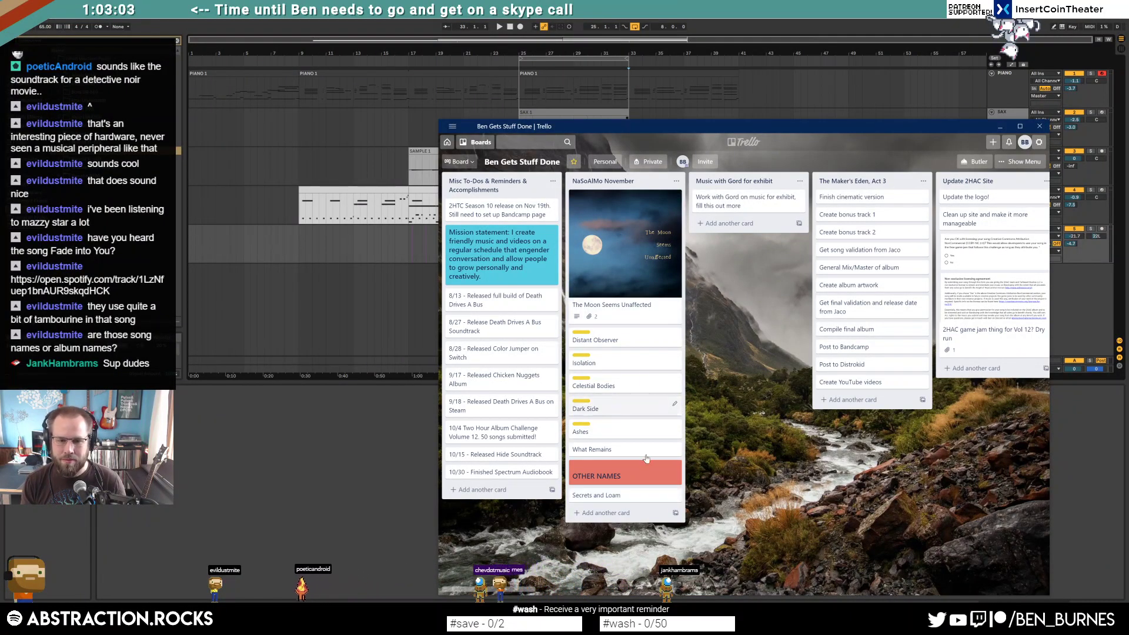
click(641, 497)
click(837, 434)
key(Escape)
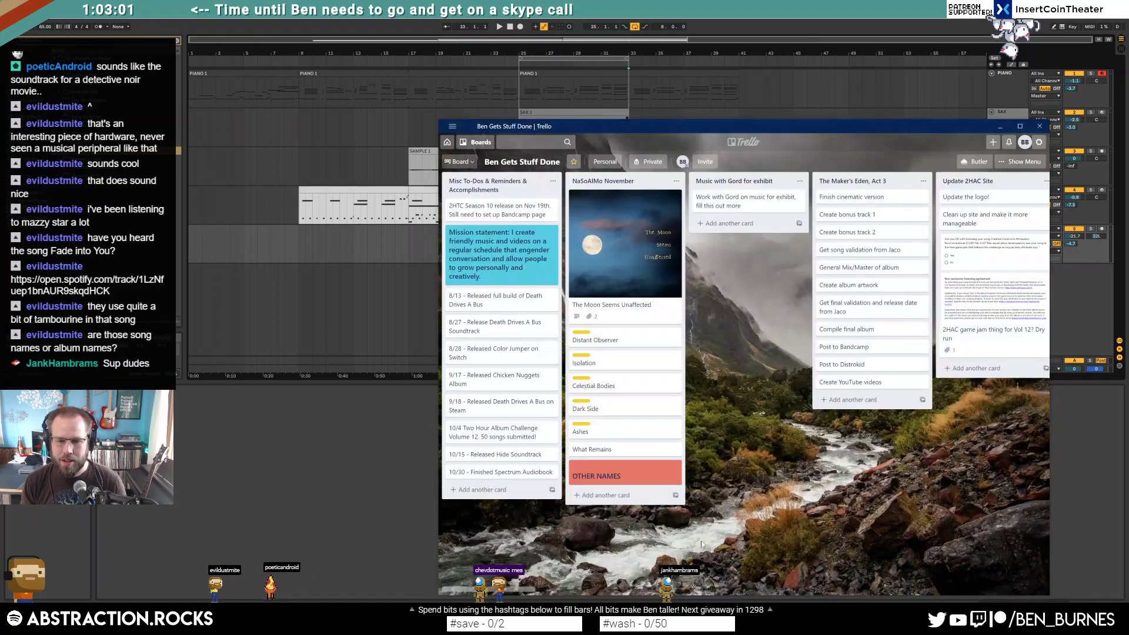
Step: Archive the OTHER NAMES card in the NaSoAlMo November list and close its details
click(632, 479)
click(864, 462)
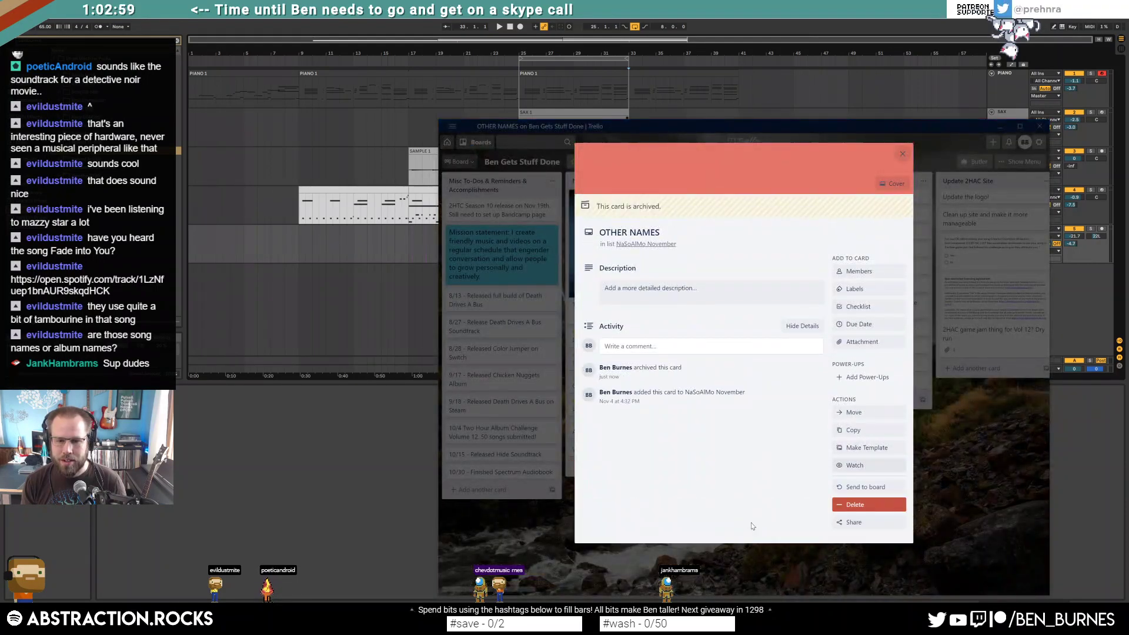
key(Escape)
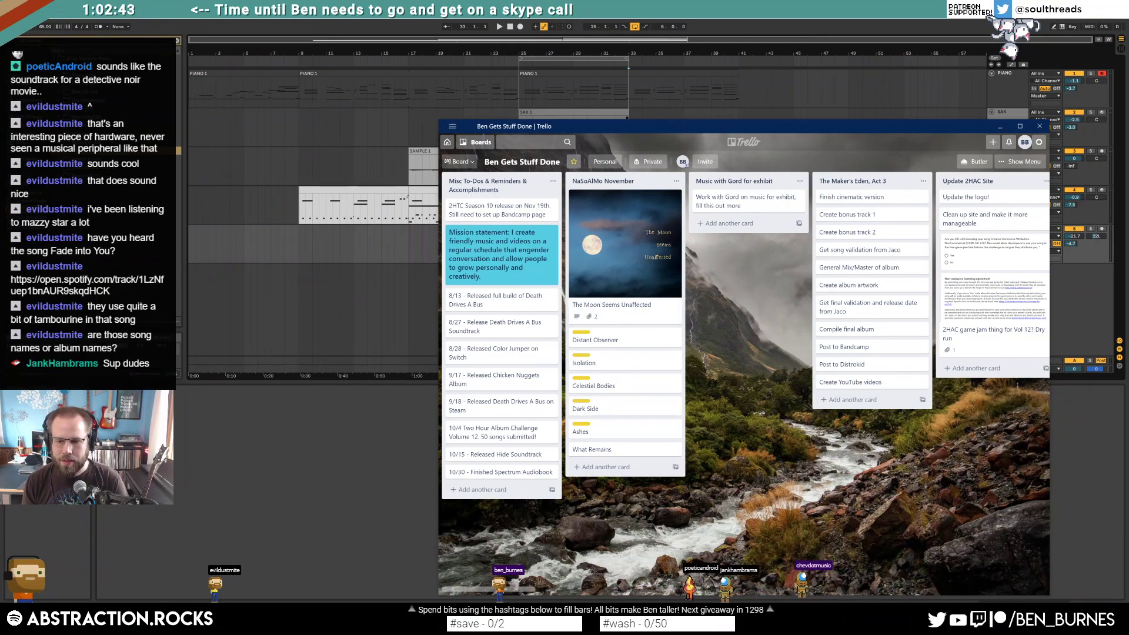
Step: Switch to Ableton Live and play the track from the start, examining the first piano clip's notes and the arrangement
key(alt+Tab)
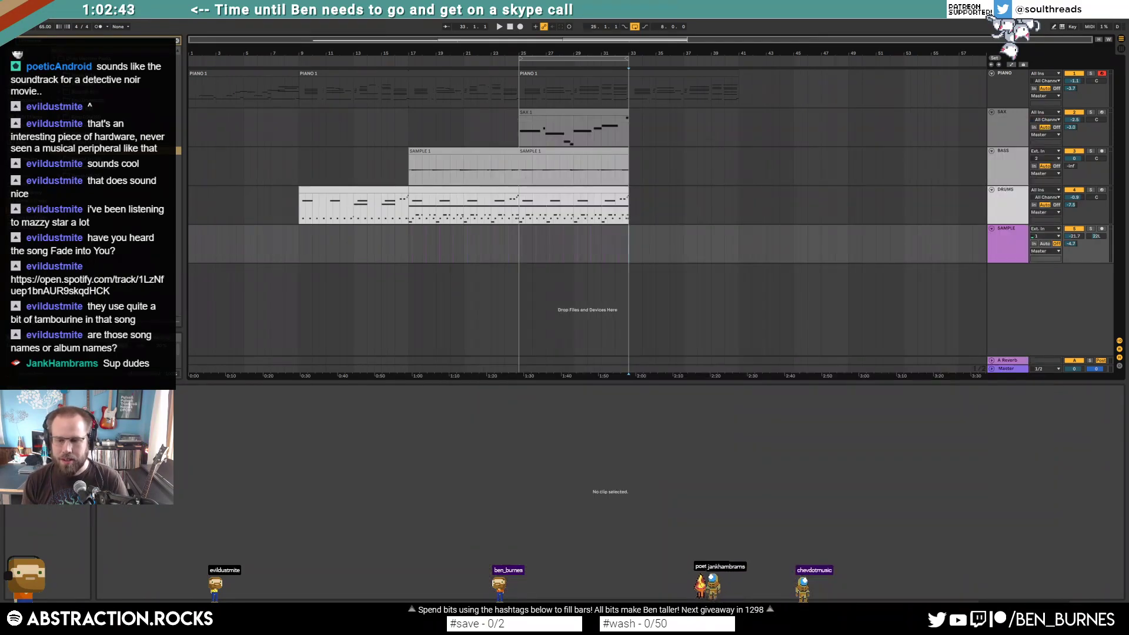
click(508, 27)
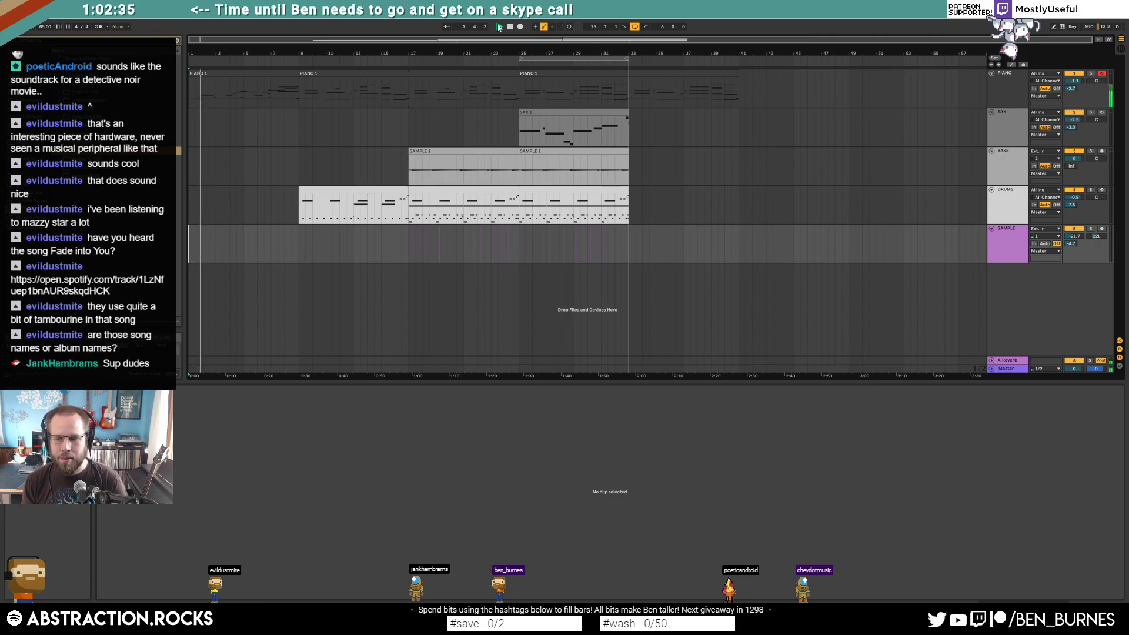
click(220, 72)
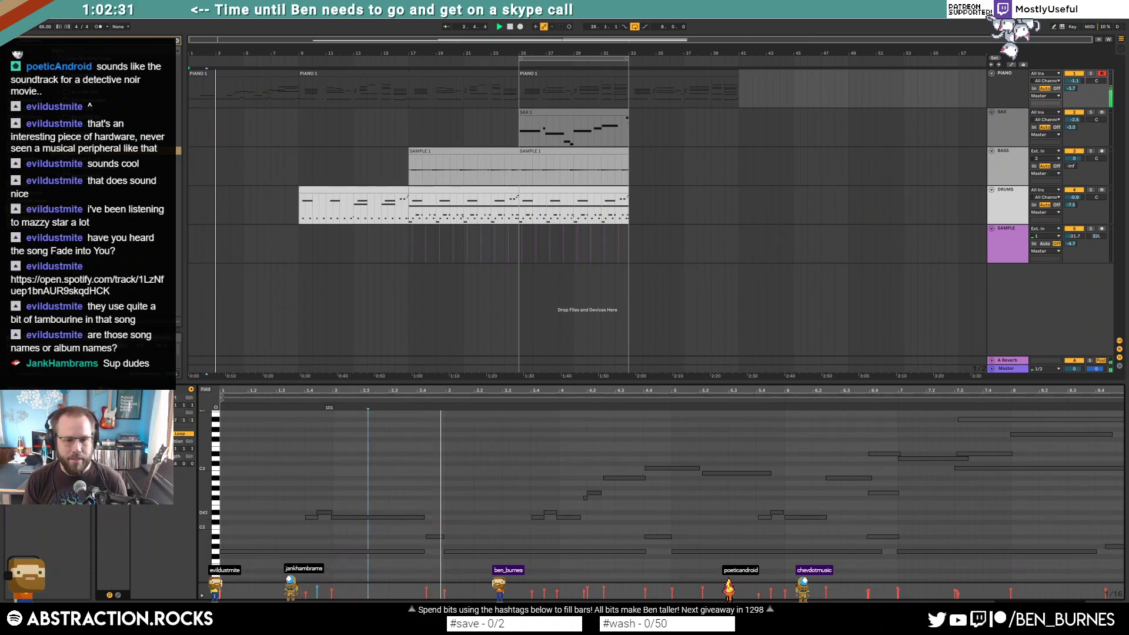
click(311, 518)
click(324, 512)
click(453, 510)
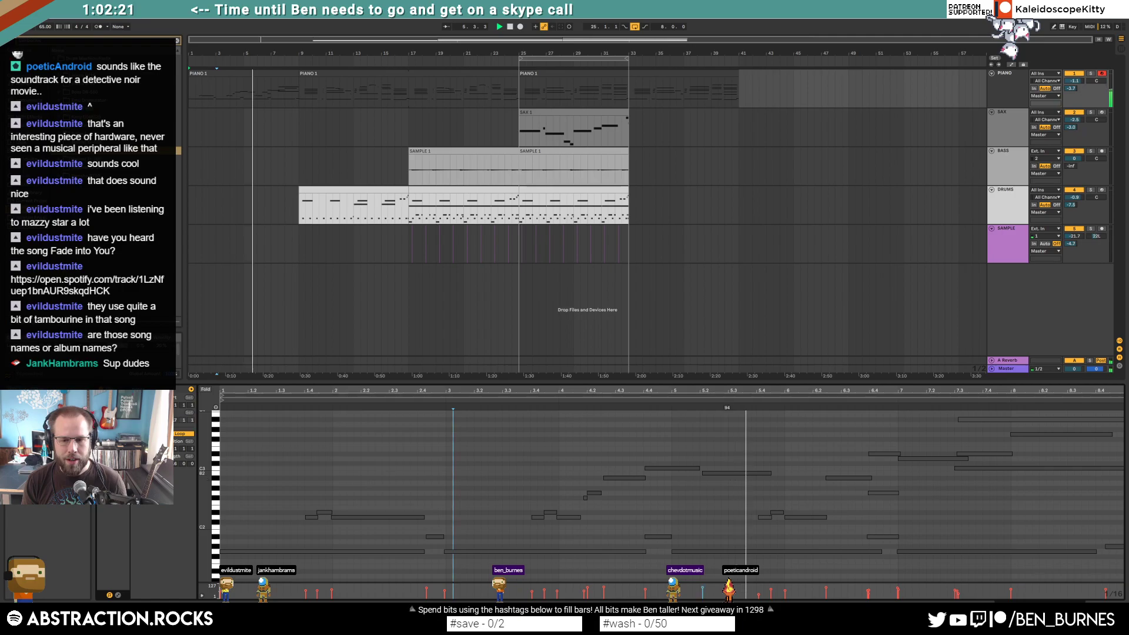
click(765, 517)
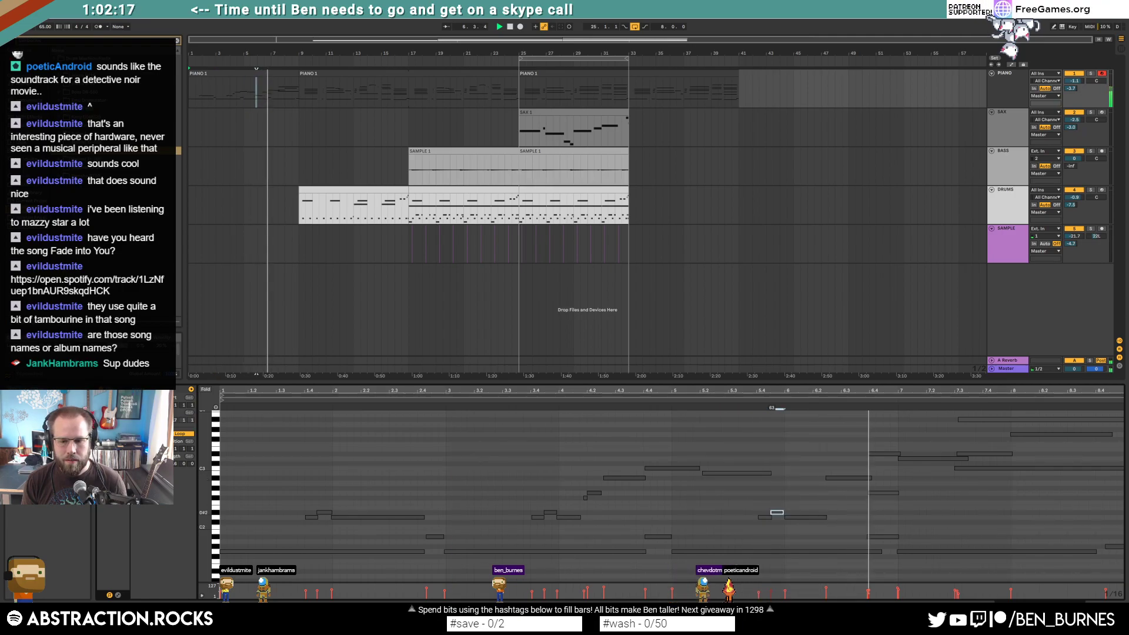
click(801, 518)
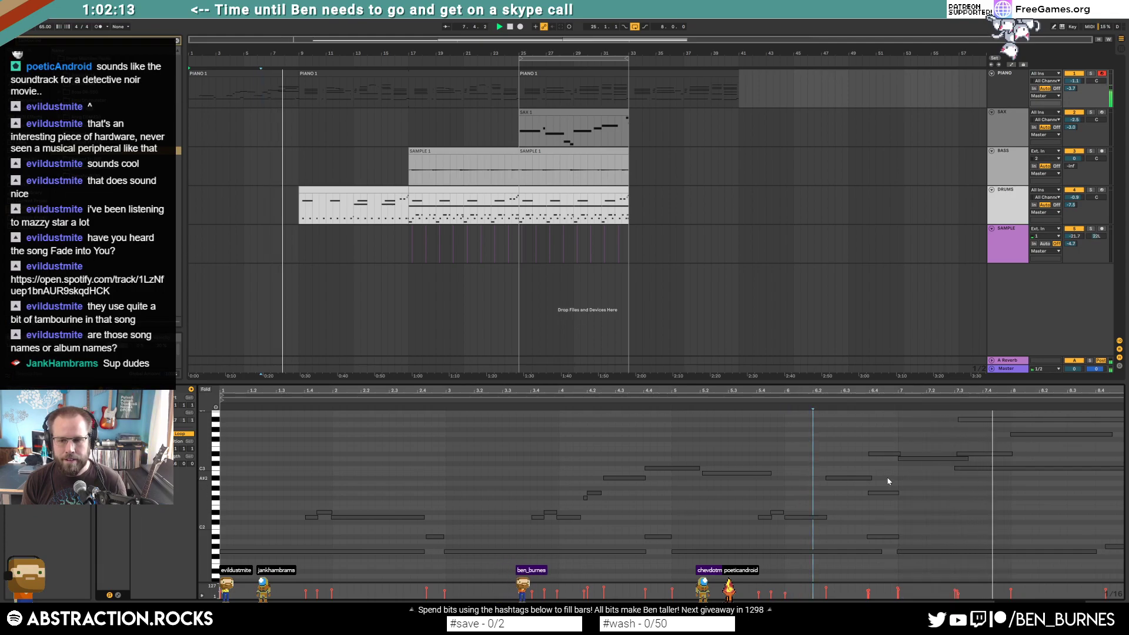
click(1052, 434)
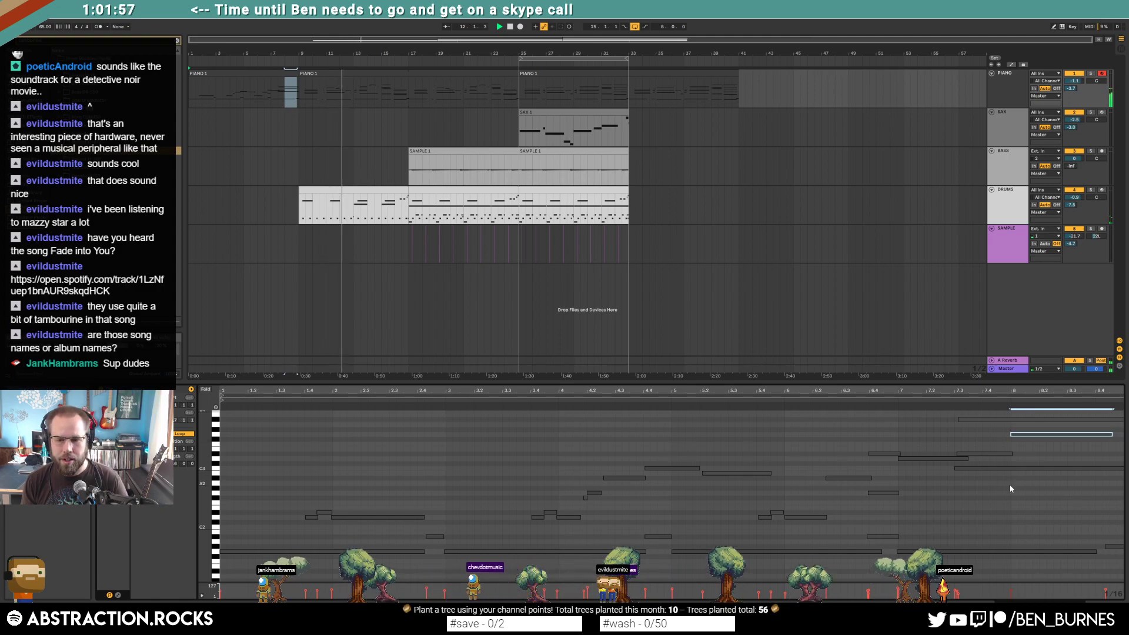
click(1069, 500)
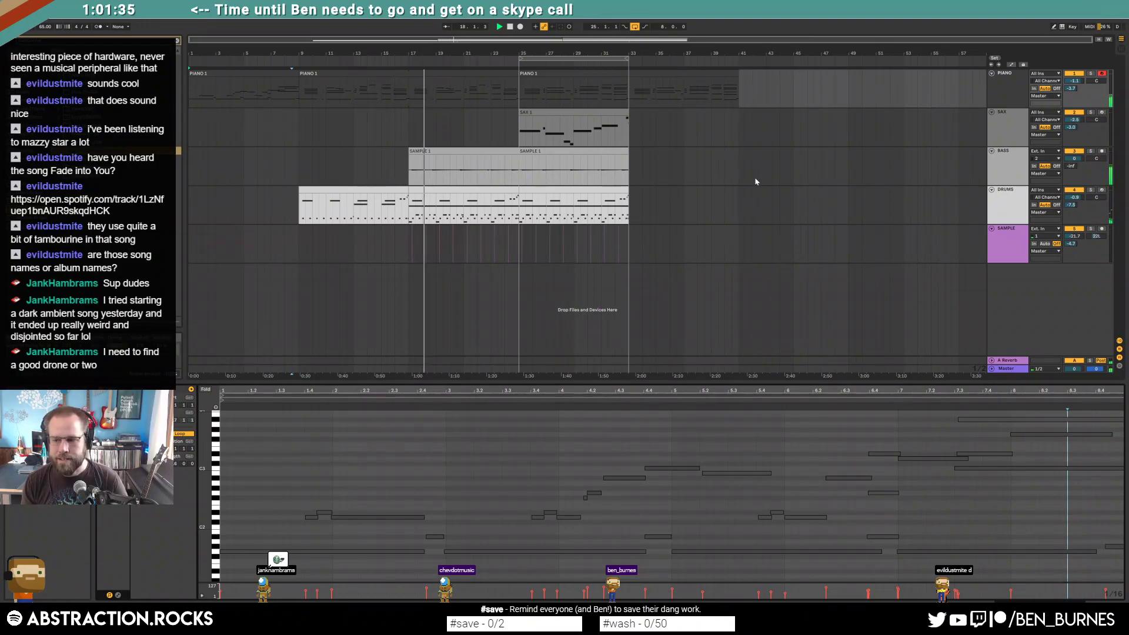
click(1010, 166)
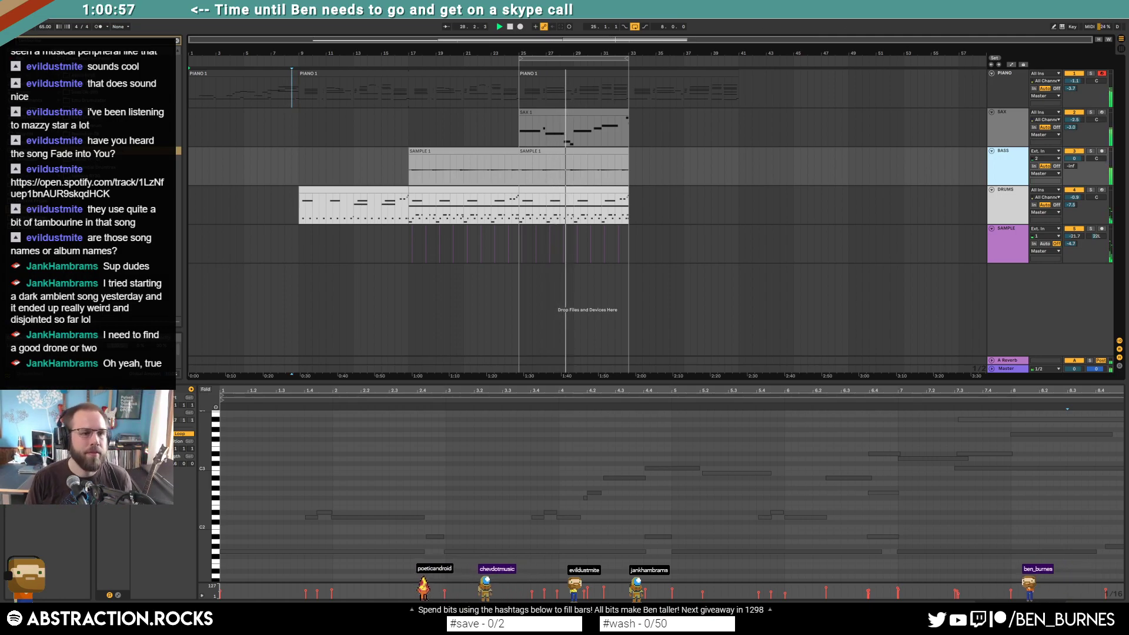
Step: Shorten the end of the sustained sax note near bar 5 of the SAX clip, and show the track's devices
click(588, 127)
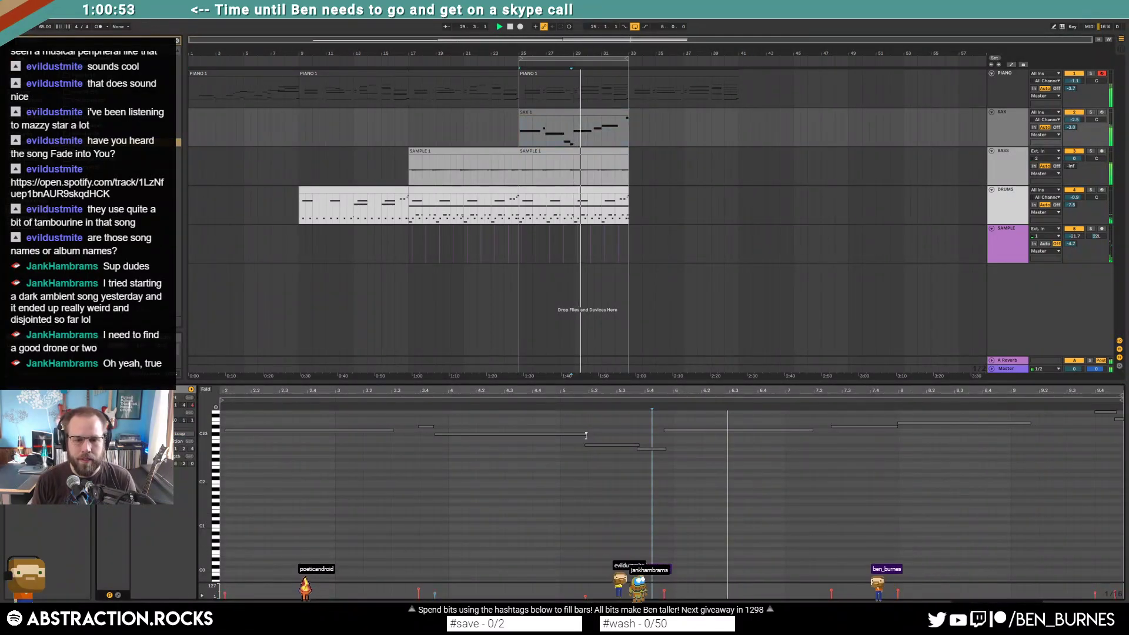
drag(587, 434, 575, 434)
click(614, 465)
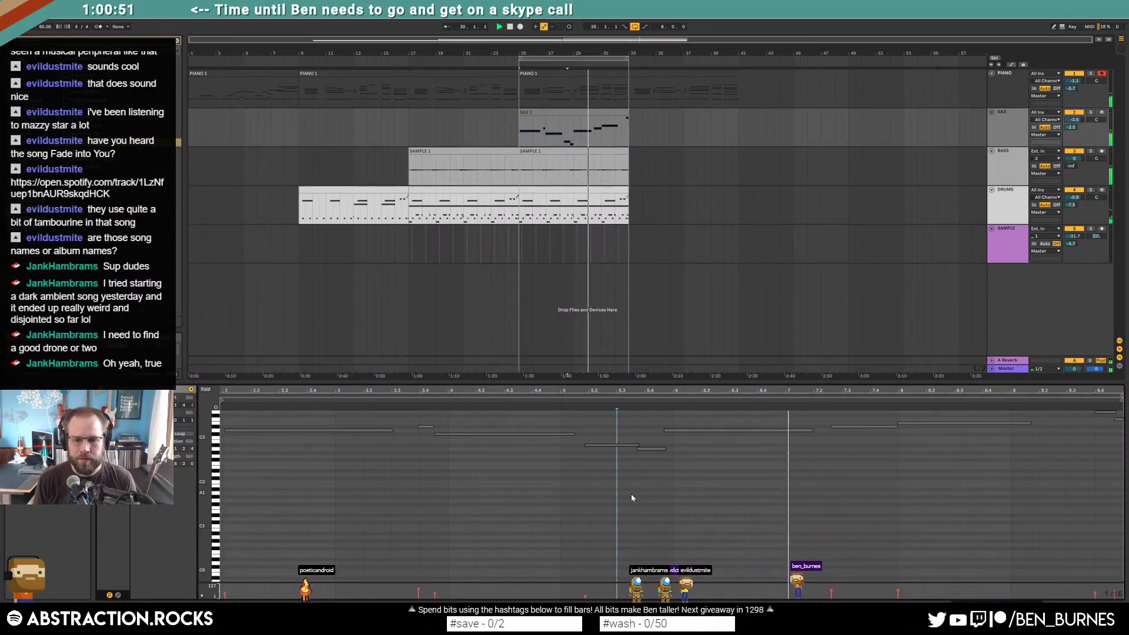
click(1116, 454)
scroll(1119, 459, up, 2)
click(1111, 447)
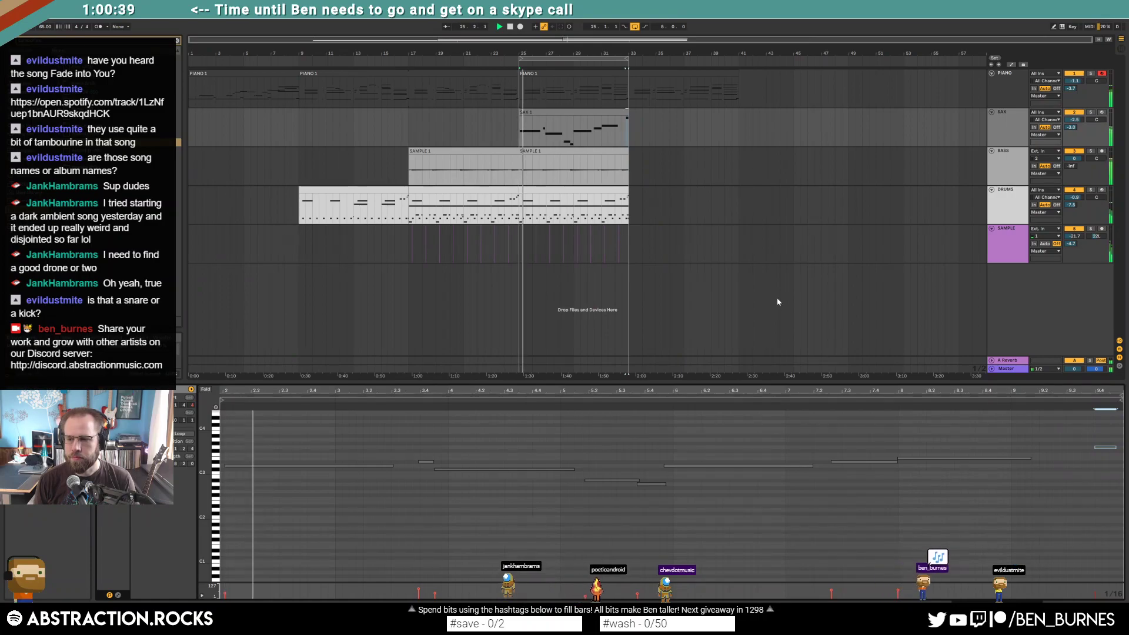
key(shift+Tab)
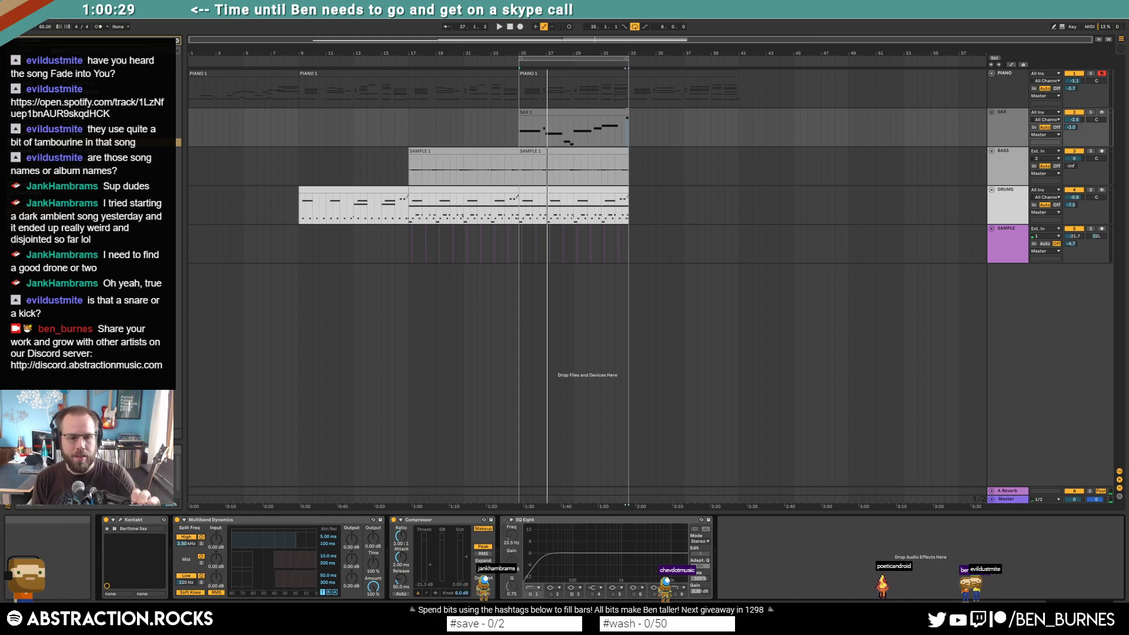
Step: Open The Moon Seems Unaffected.afphoto from the album's 00 EPHEMERA folder in Affinity Photo and maximize its window
key(alt+Tab)
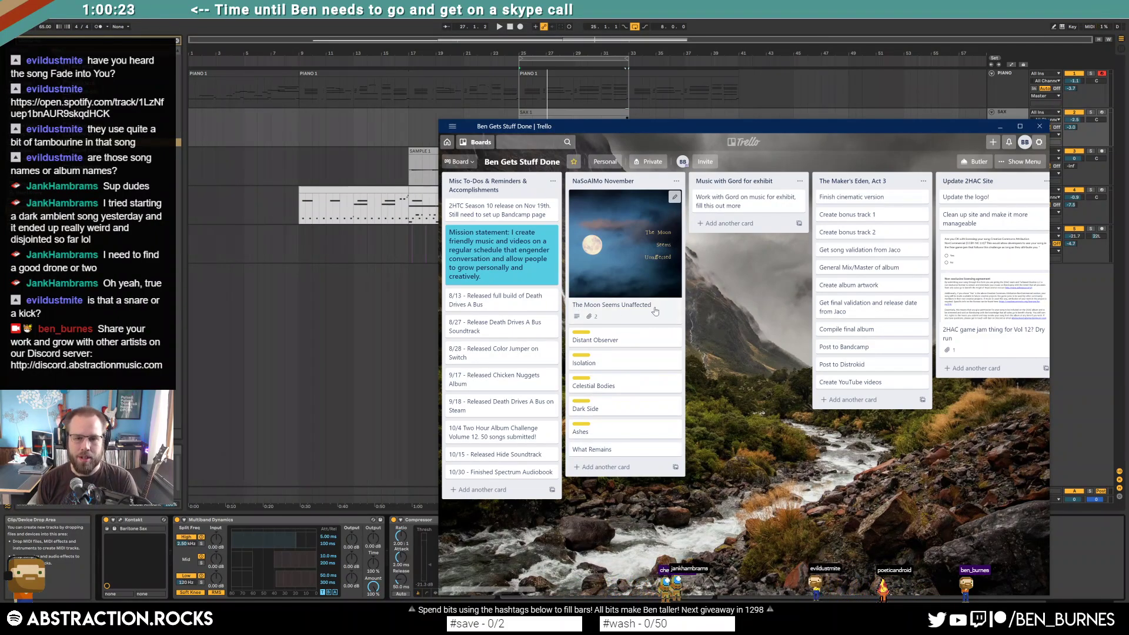
click(973, 43)
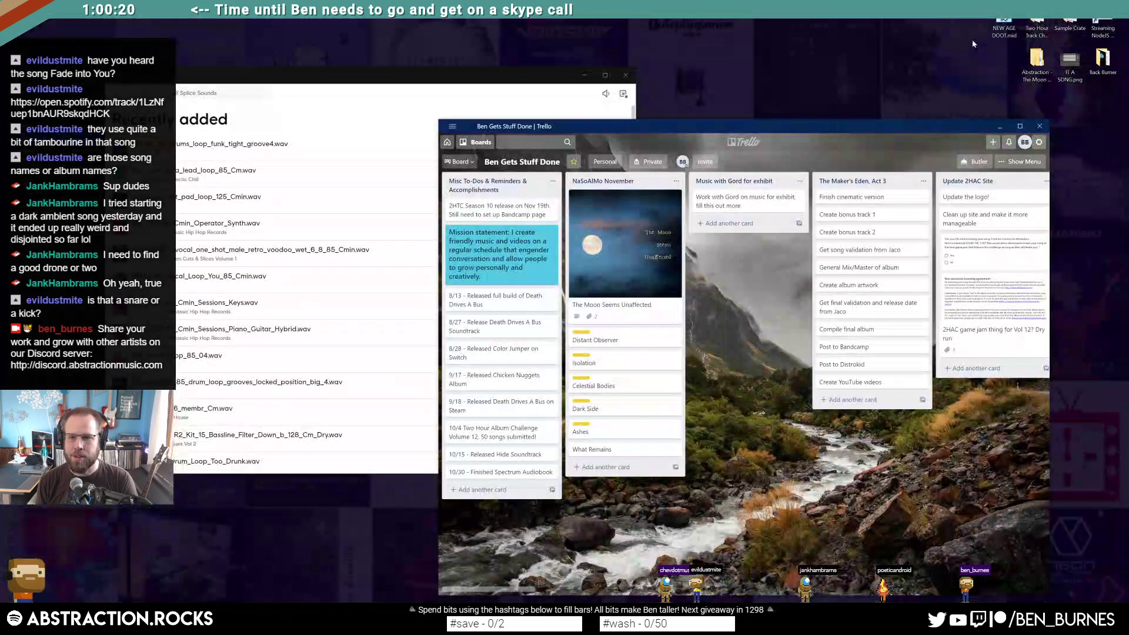
double_click(1036, 62)
double_click(618, 156)
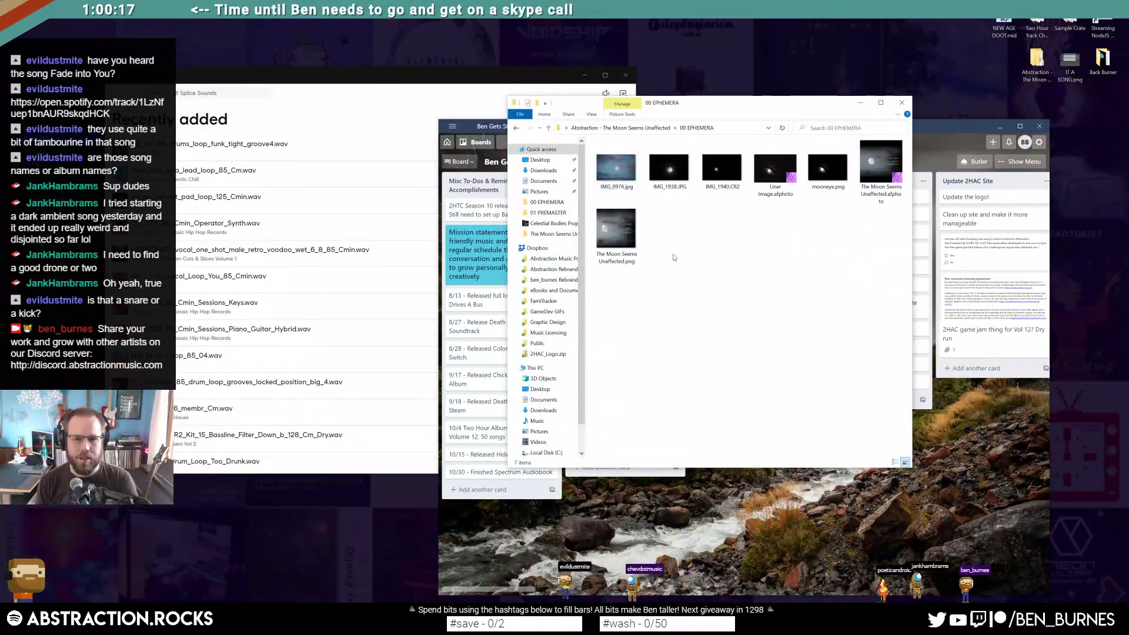
click(871, 169)
double_click(866, 170)
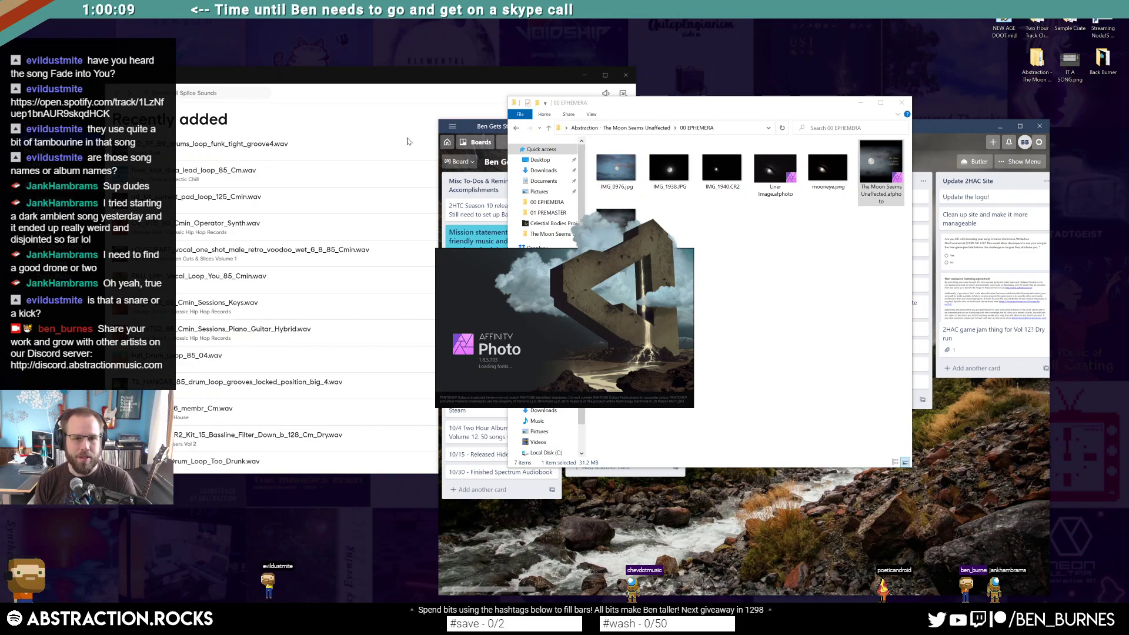
click(586, 74)
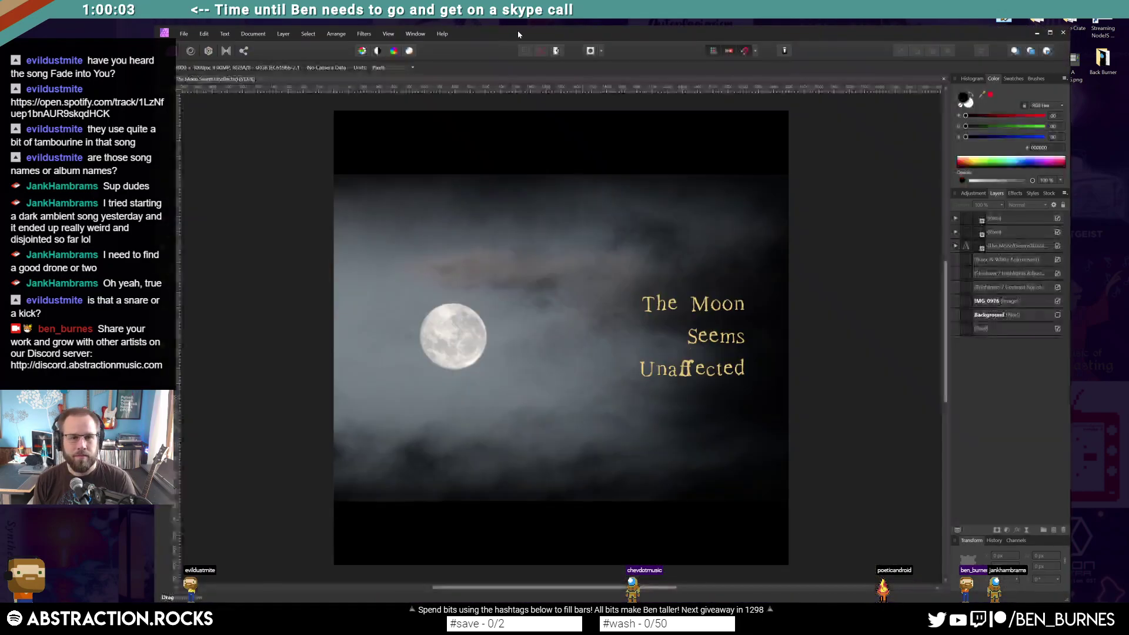
double_click(518, 34)
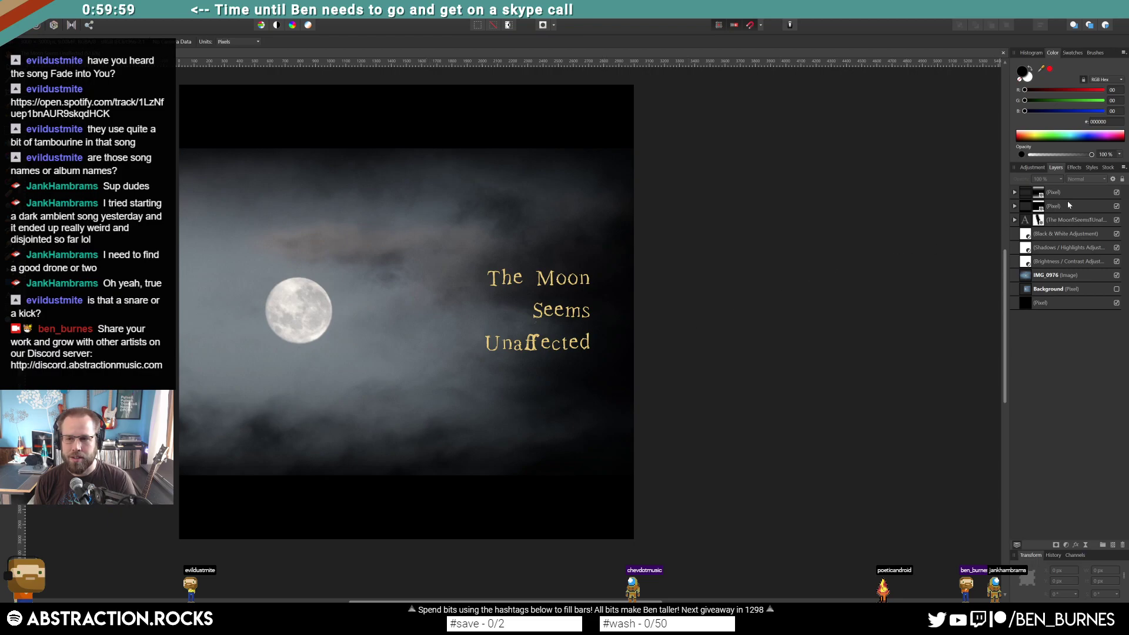
Step: Compare the album cover with and without the two topmost Pixel layers, leaving both layers hidden
click(1117, 193)
click(1117, 193)
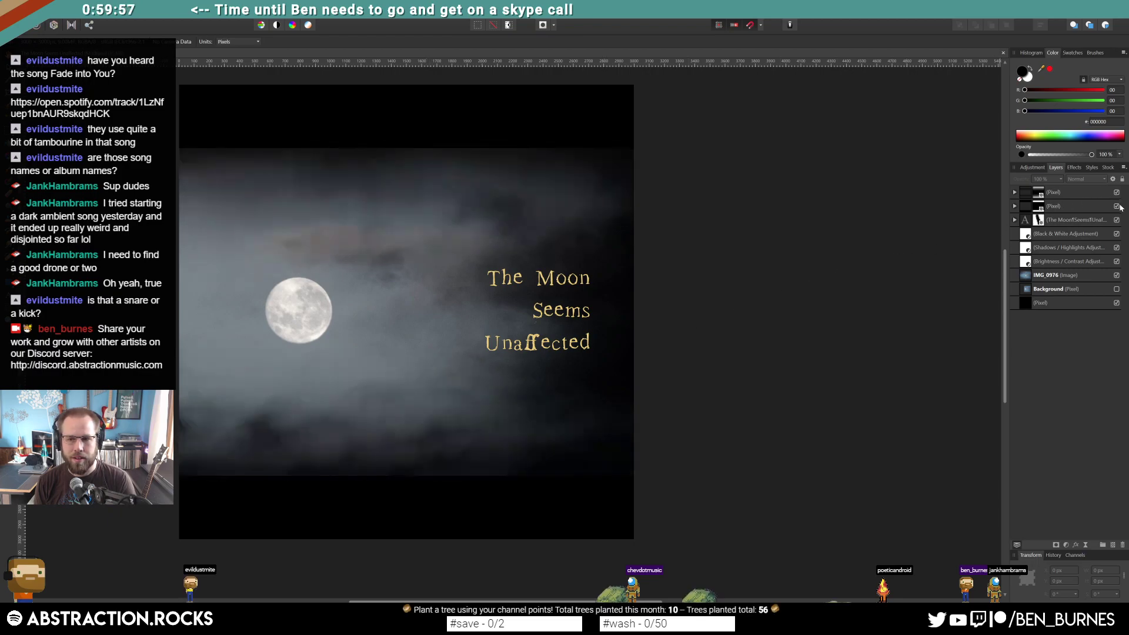
click(1117, 206)
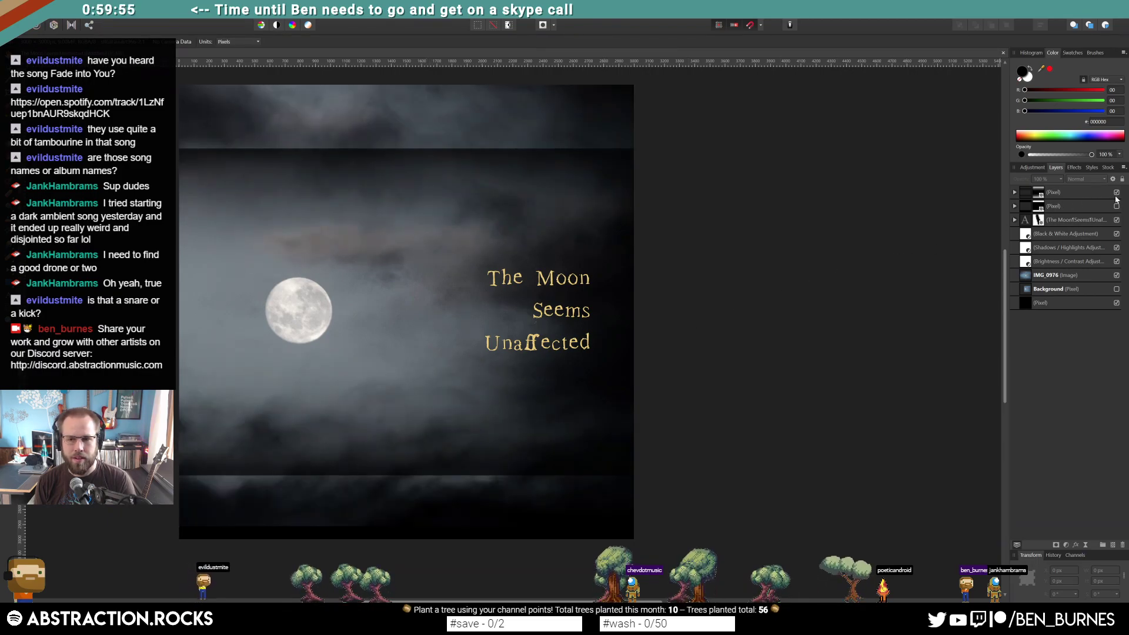
click(1116, 194)
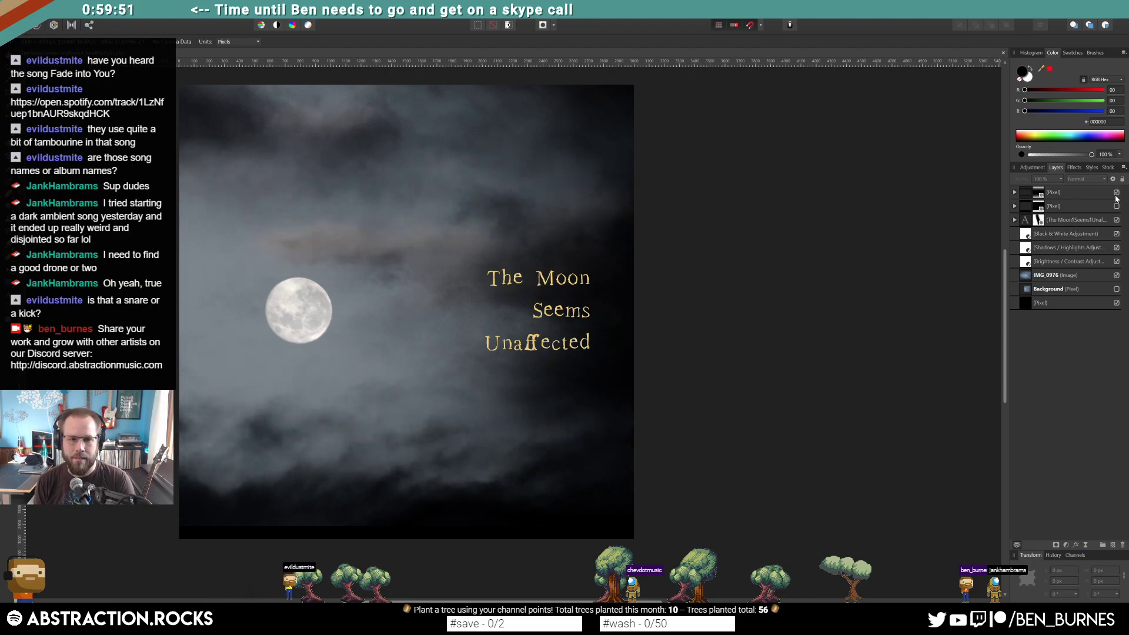
click(1116, 194)
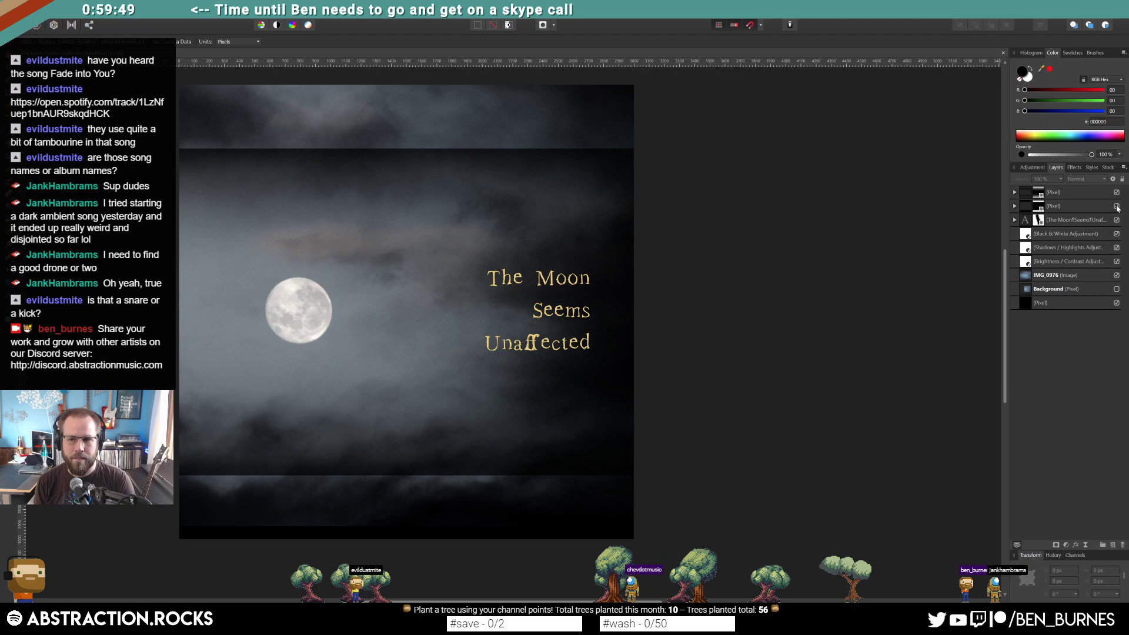
click(1117, 206)
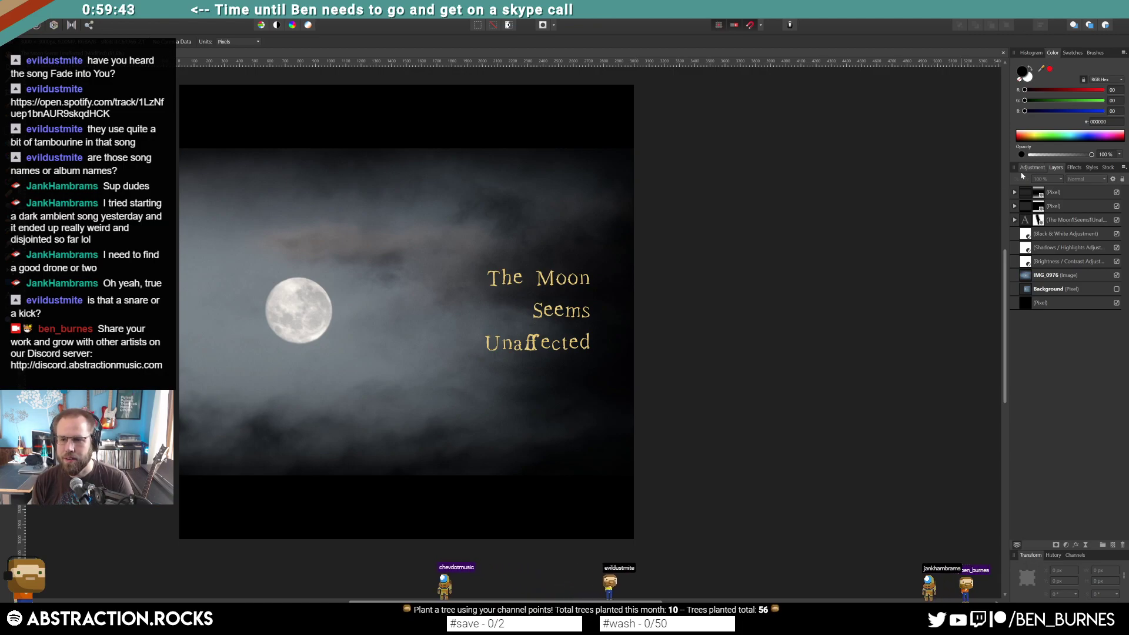
click(1117, 206)
click(1116, 193)
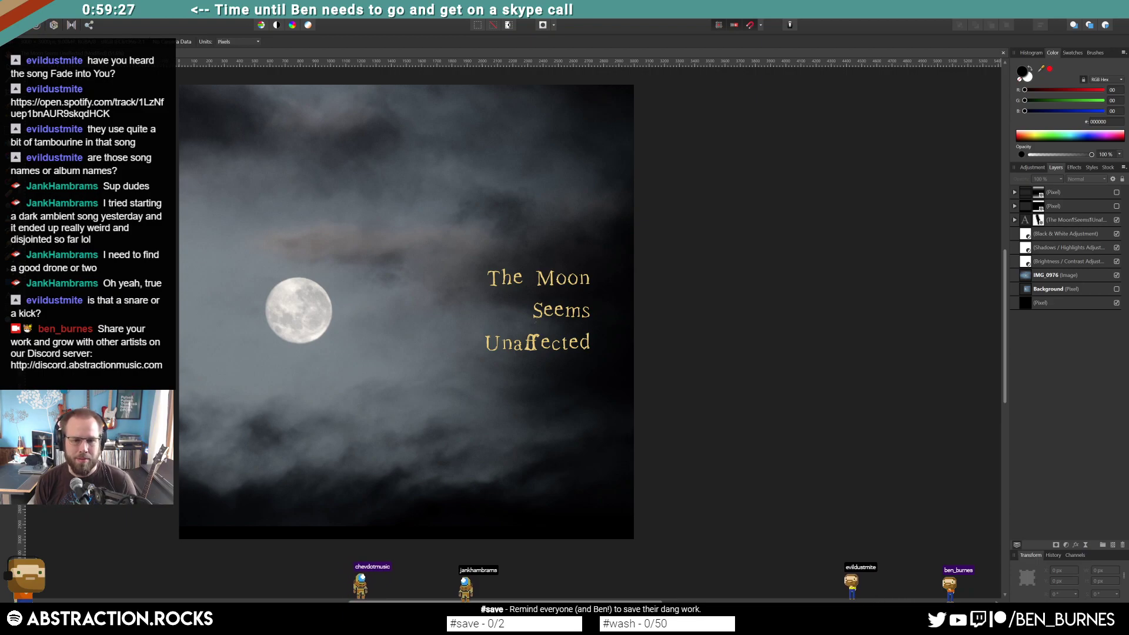
Step: Put away the cover image and its folder window, and switch back to the Ableton Live arrangement
key(alt+Tab)
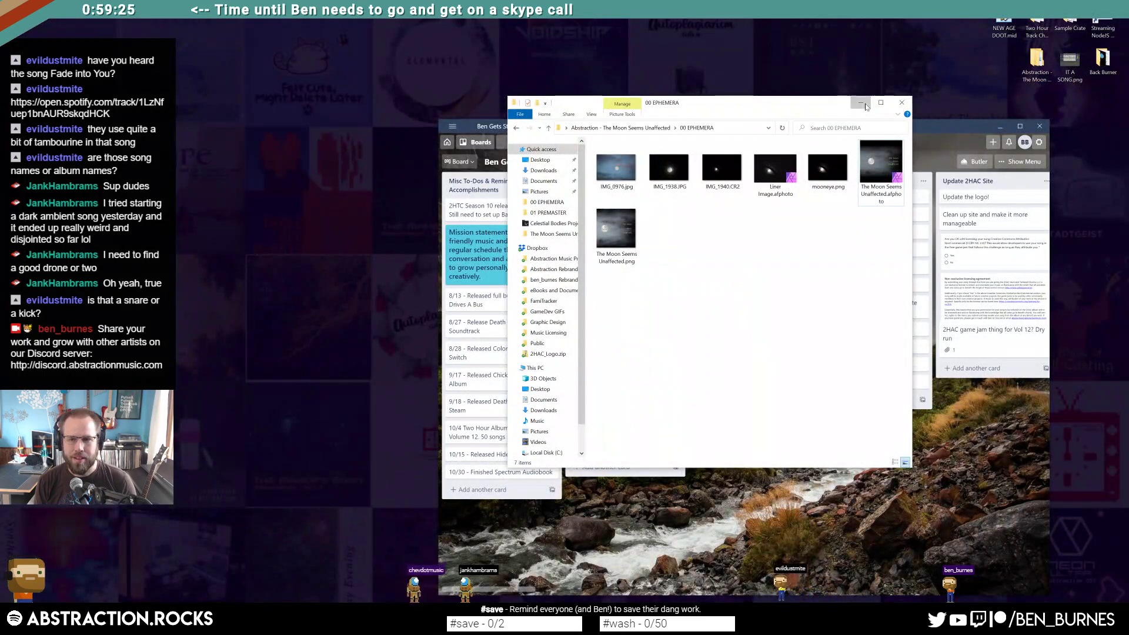
click(861, 103)
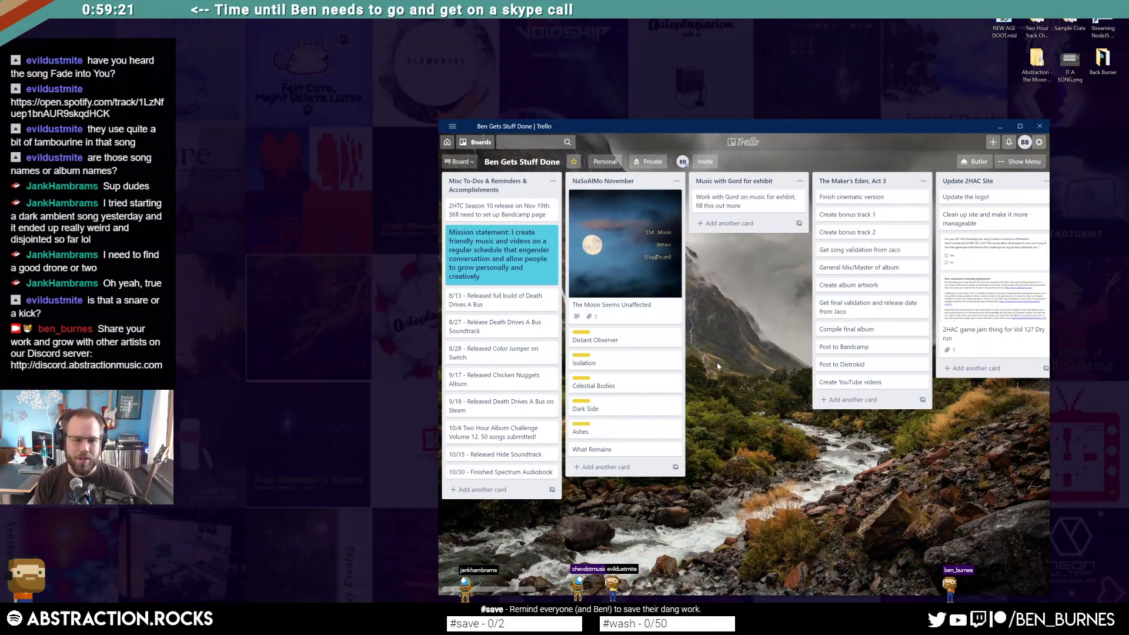
key(alt+Tab)
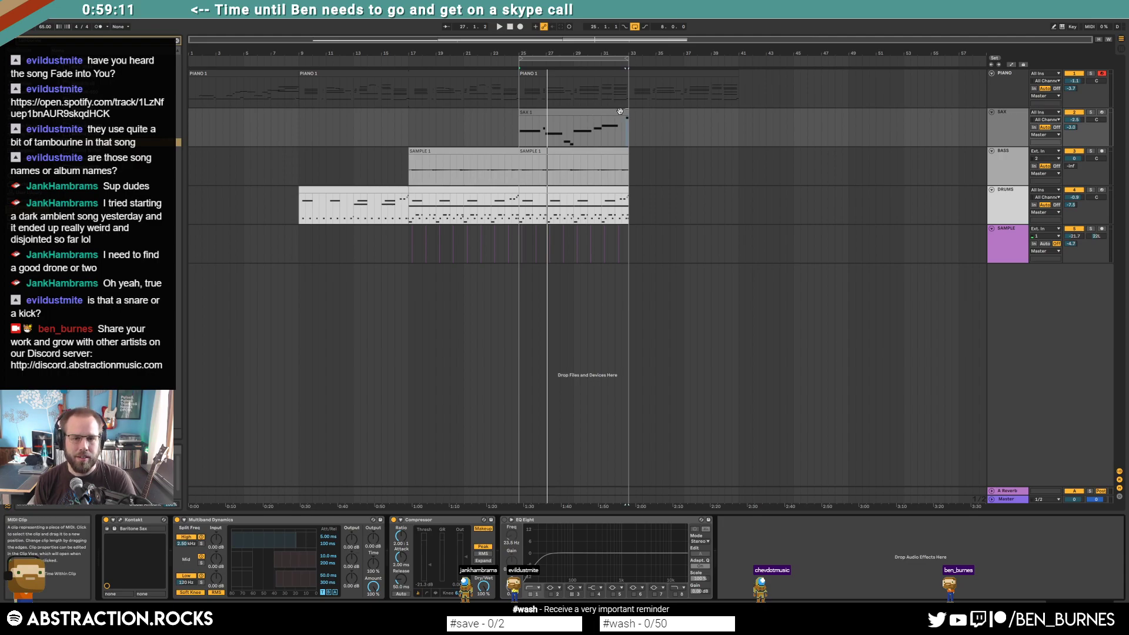
Step: Turn on looping for the BASS clip at bar 17 and extend the clip to bar 41
click(583, 147)
click(492, 151)
drag(217, 513, 217, 382)
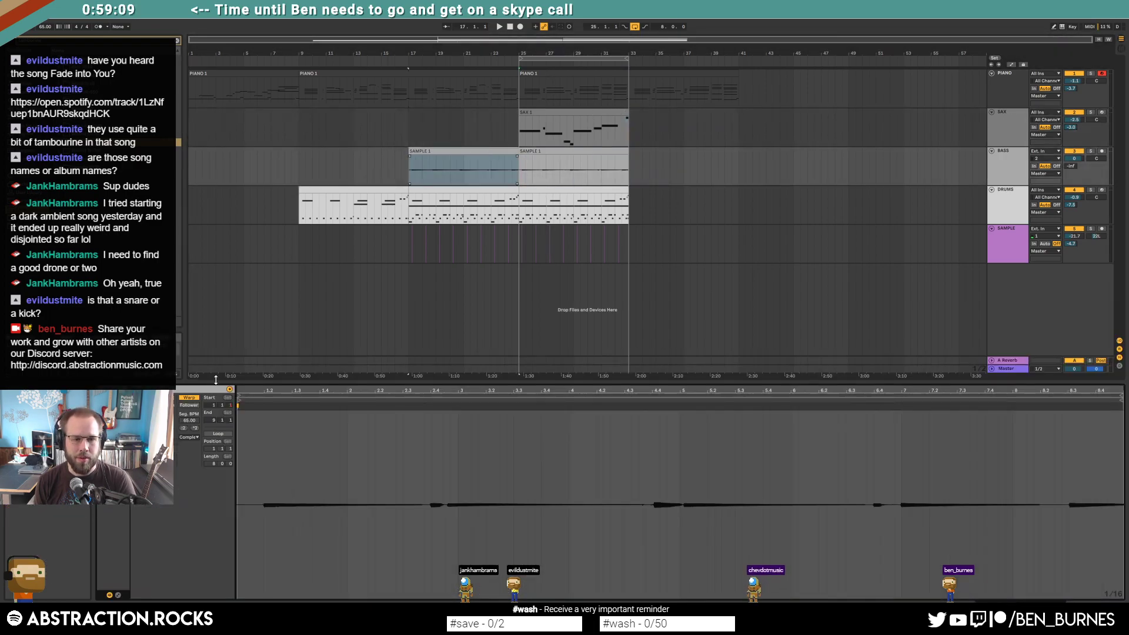
click(218, 434)
drag(518, 152, 737, 159)
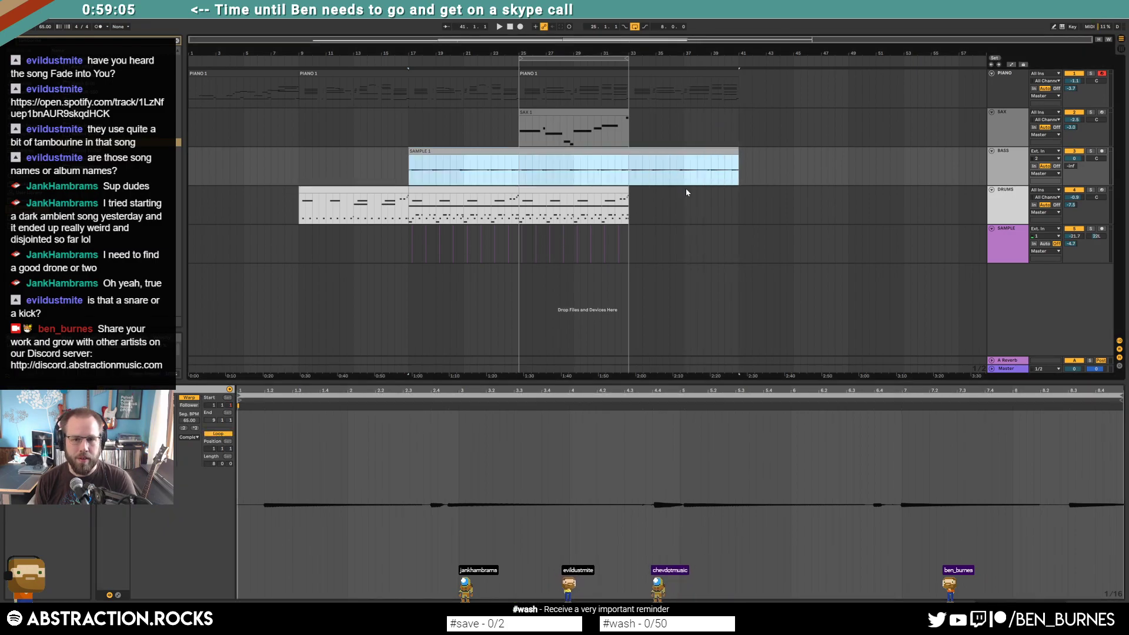
Step: Duplicate the DRUMS and SAMPLE clips of bars 25–33 into bars 33–41
click(513, 192)
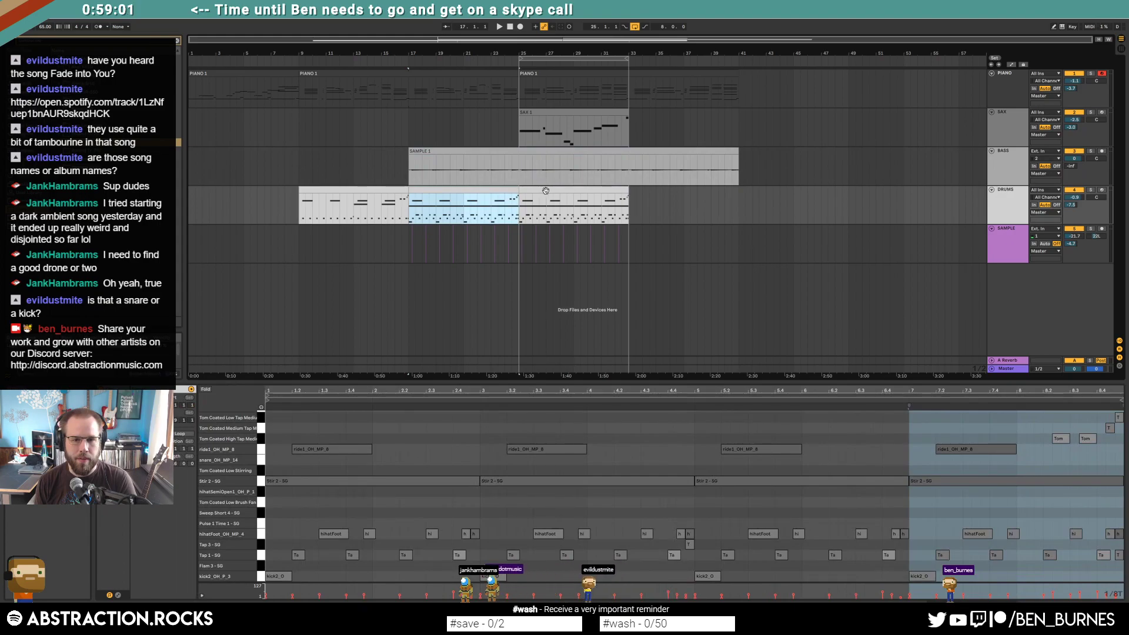
click(573, 197)
click(625, 237)
drag(624, 237, 520, 200)
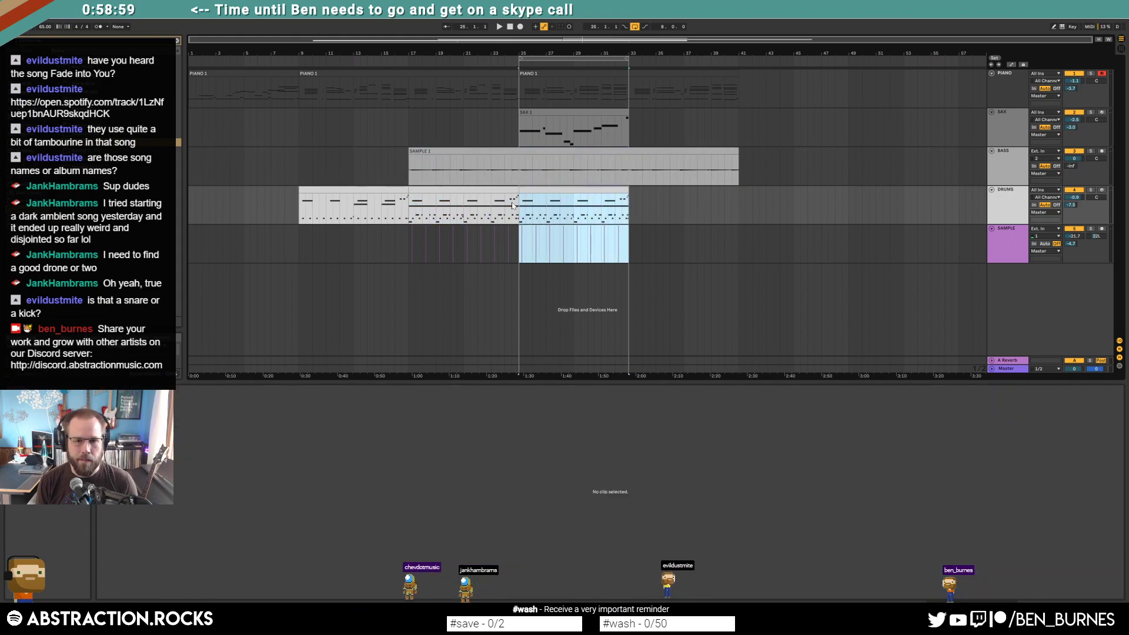
key(ctrl+d)
click(771, 208)
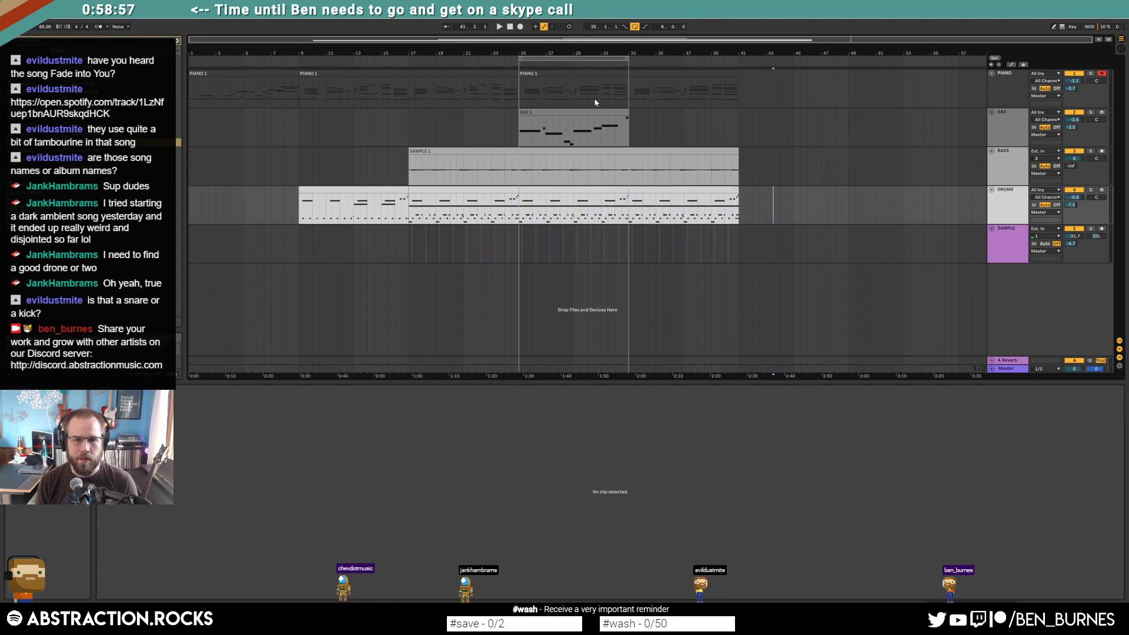
Step: Extend the arrangement loop to bar 41 and arm the SAX track for recording
drag(625, 61, 738, 60)
click(604, 129)
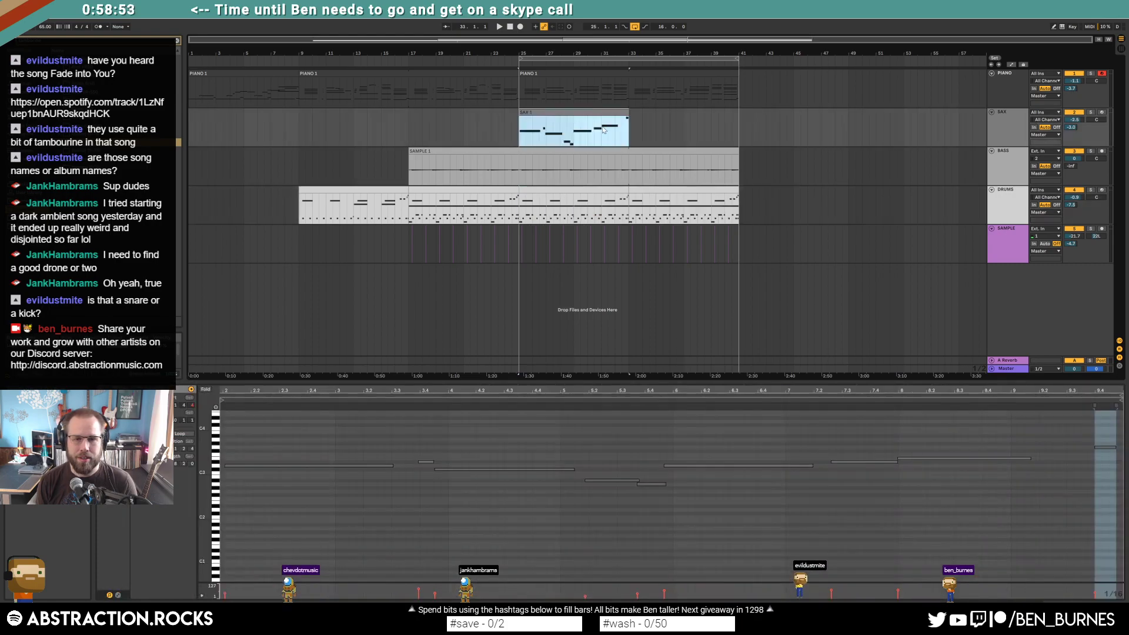
click(615, 141)
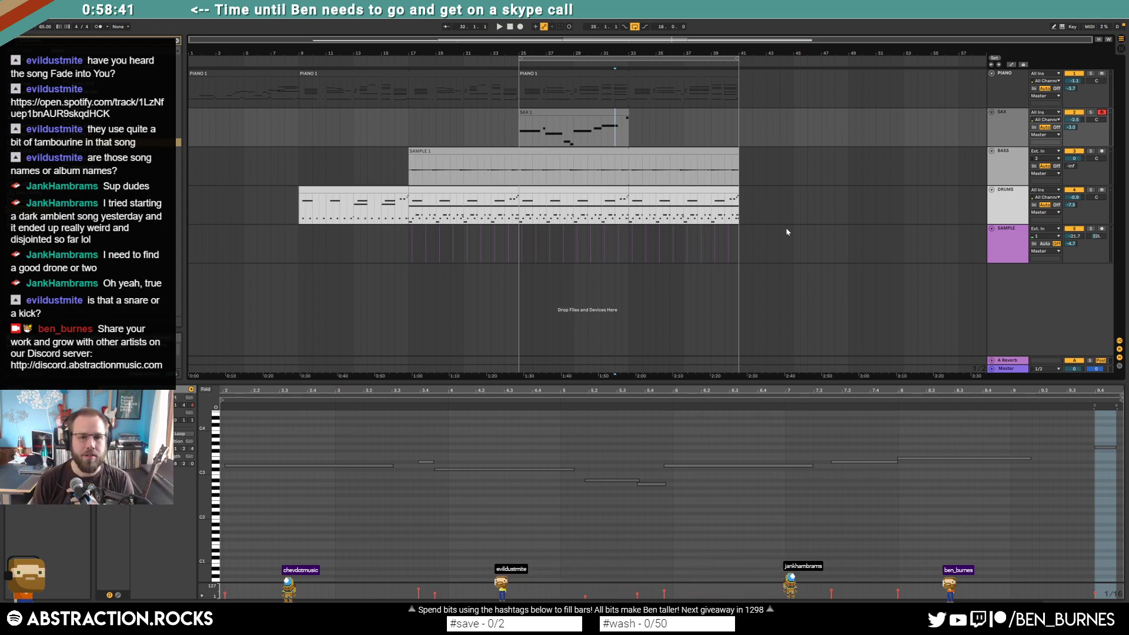
Step: Open the DRUMS clip's notes for bars 25 to 33 and audition its Tap 1, kick, ride and Stir 2 rows
drag(628, 203, 519, 203)
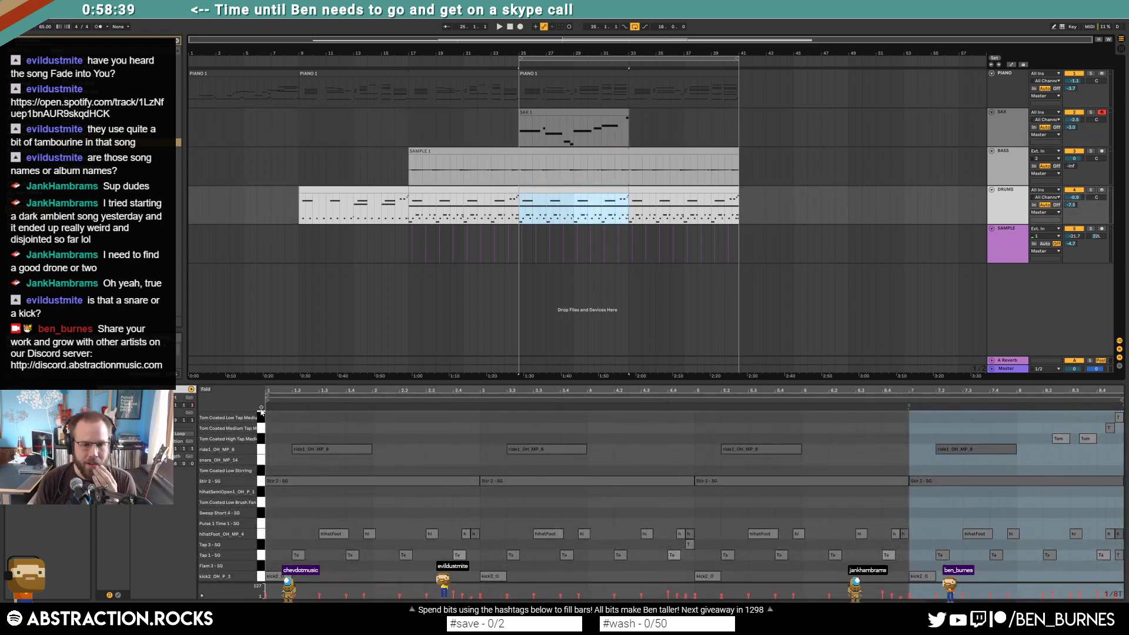
click(262, 556)
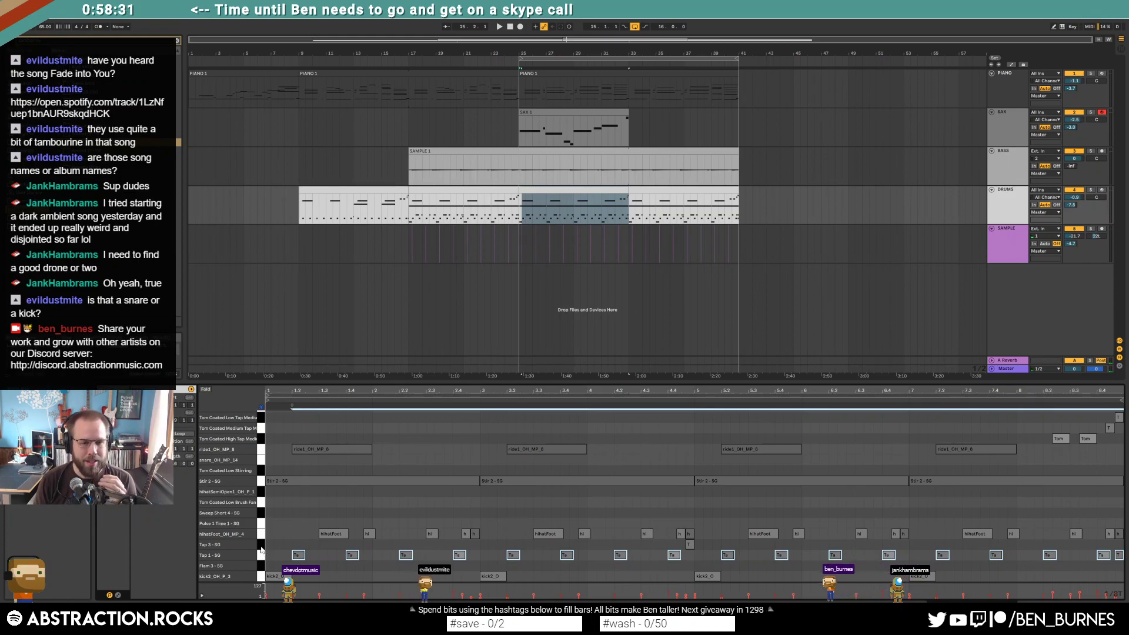
click(262, 577)
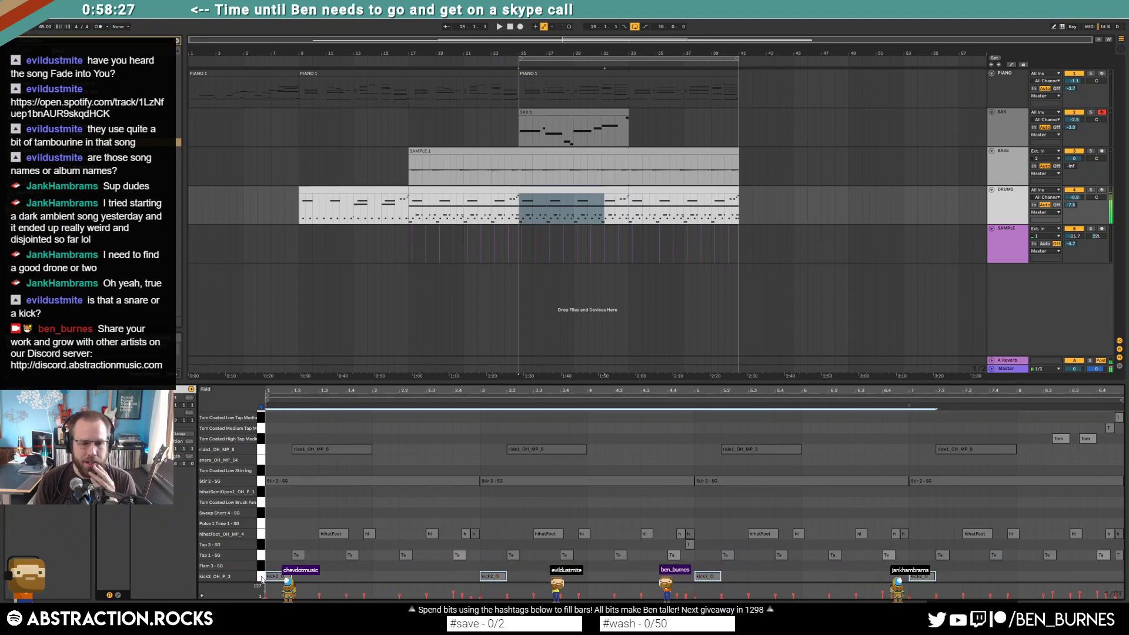
click(259, 451)
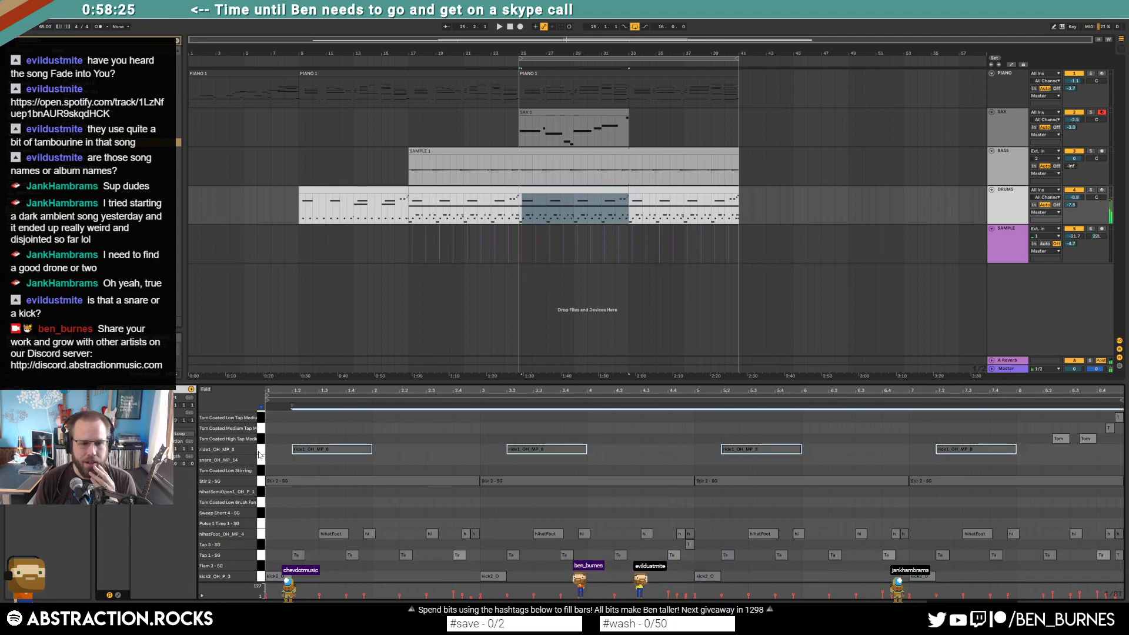
click(259, 480)
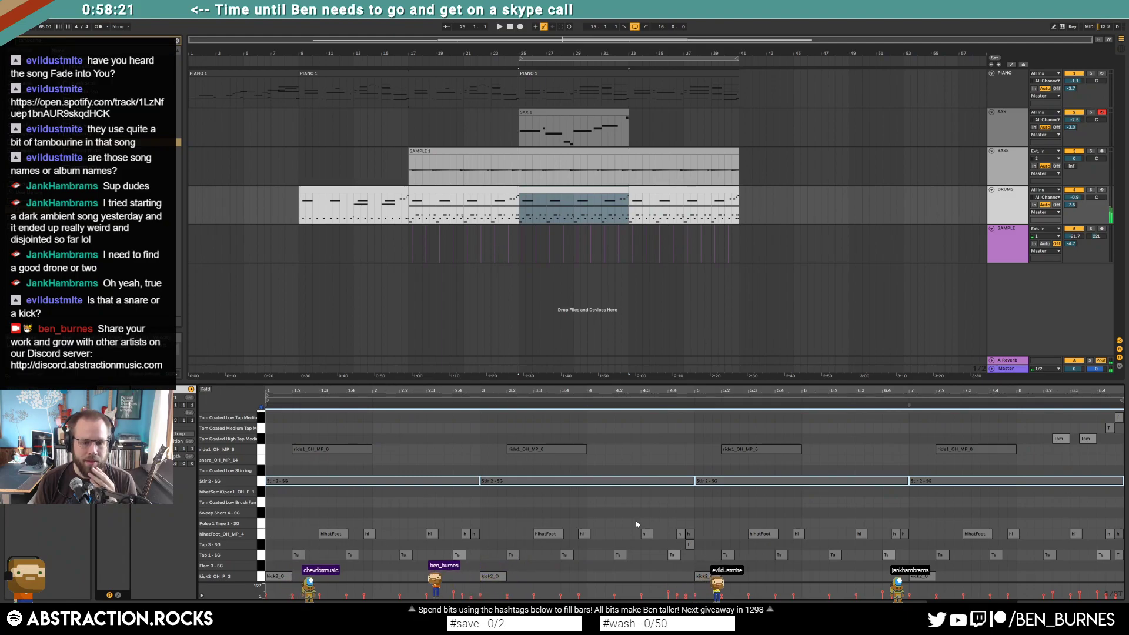
click(520, 218)
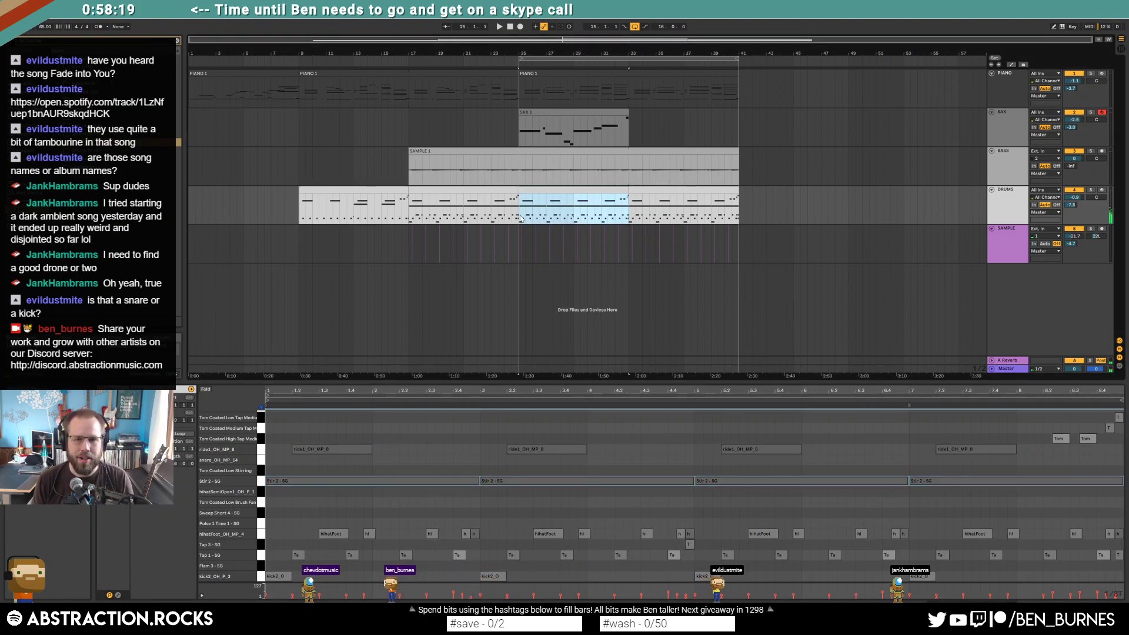
Step: Play the arrangement from about bar 32 and display the Master track's device chain
click(614, 124)
key(space)
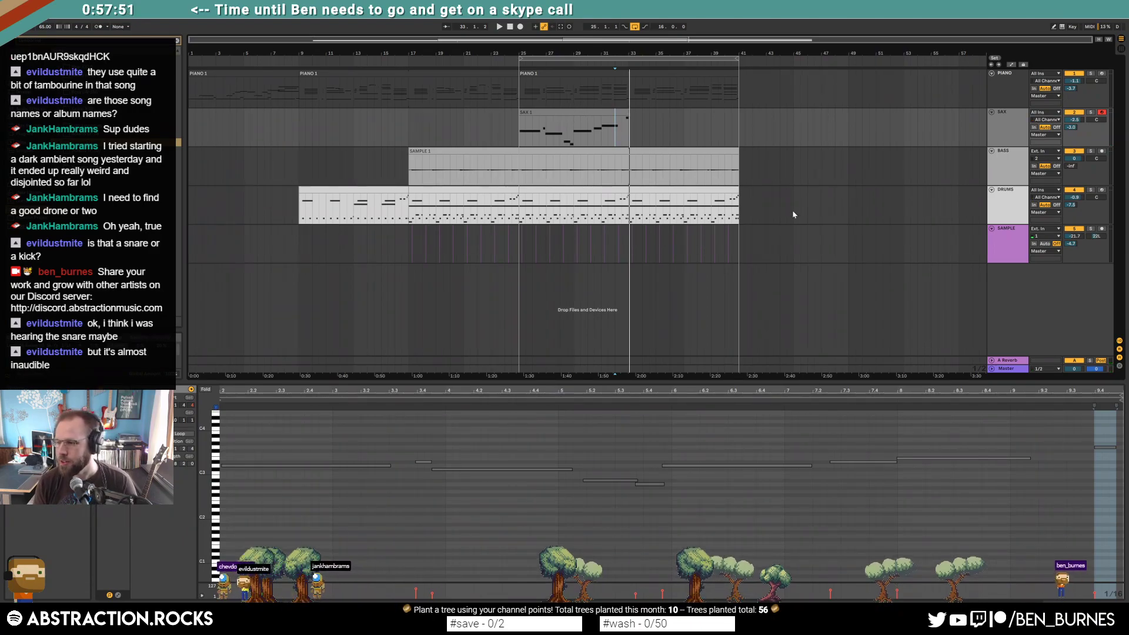
drag(1002, 372, 1002, 373)
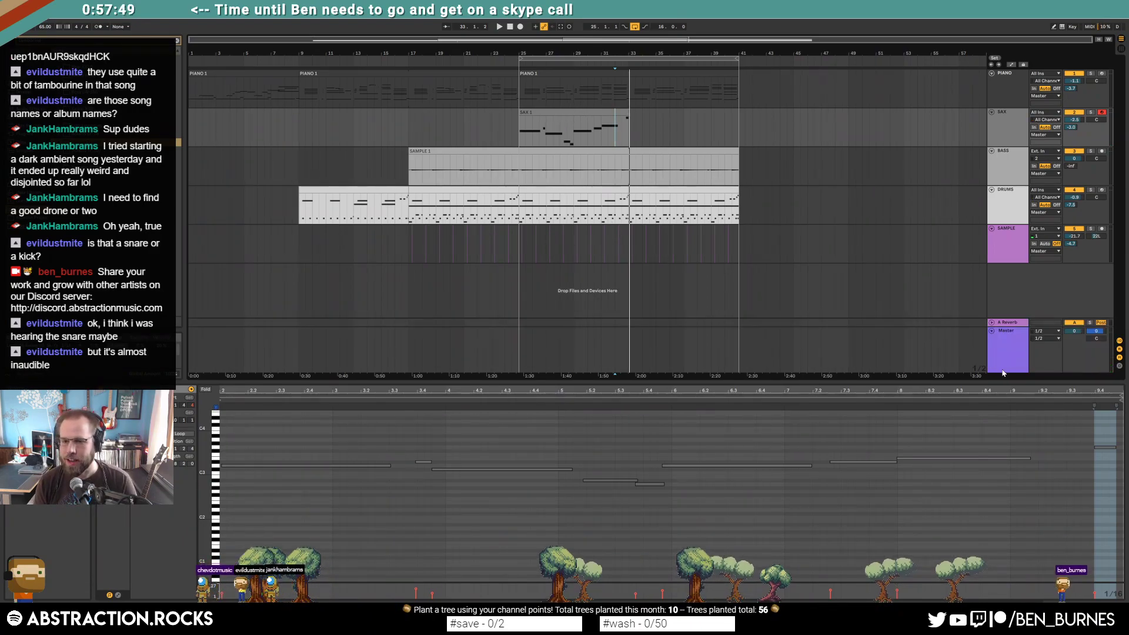
click(1012, 365)
key(shift+Tab)
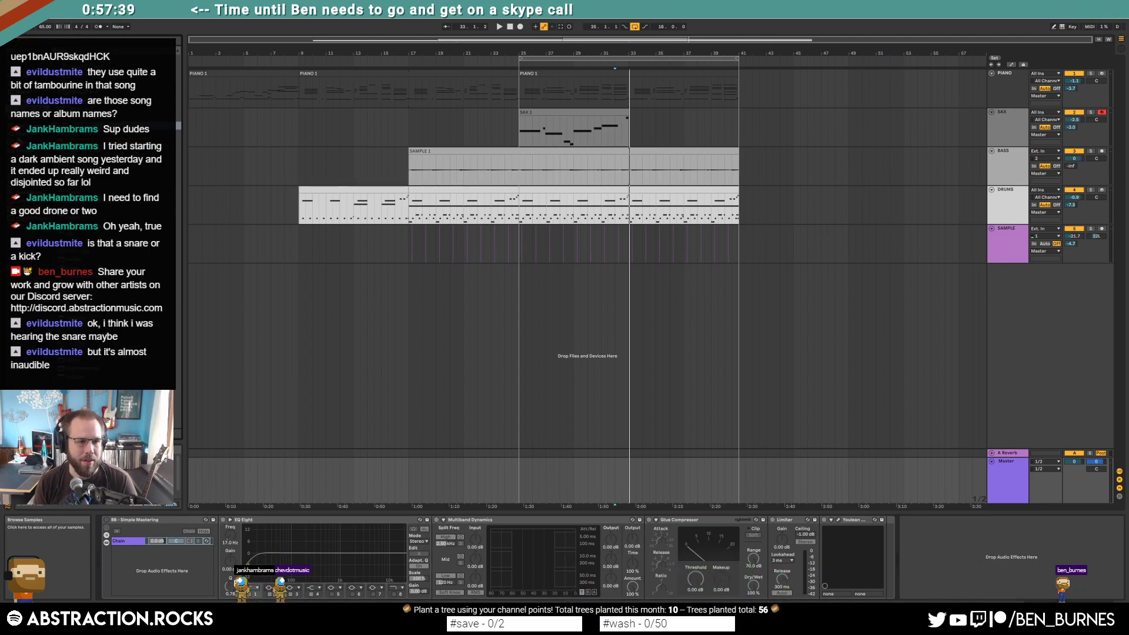
Step: Listen to the arrangement from bar 25 and stop with the insert marker near the end of the SAX clip
click(521, 133)
key(space)
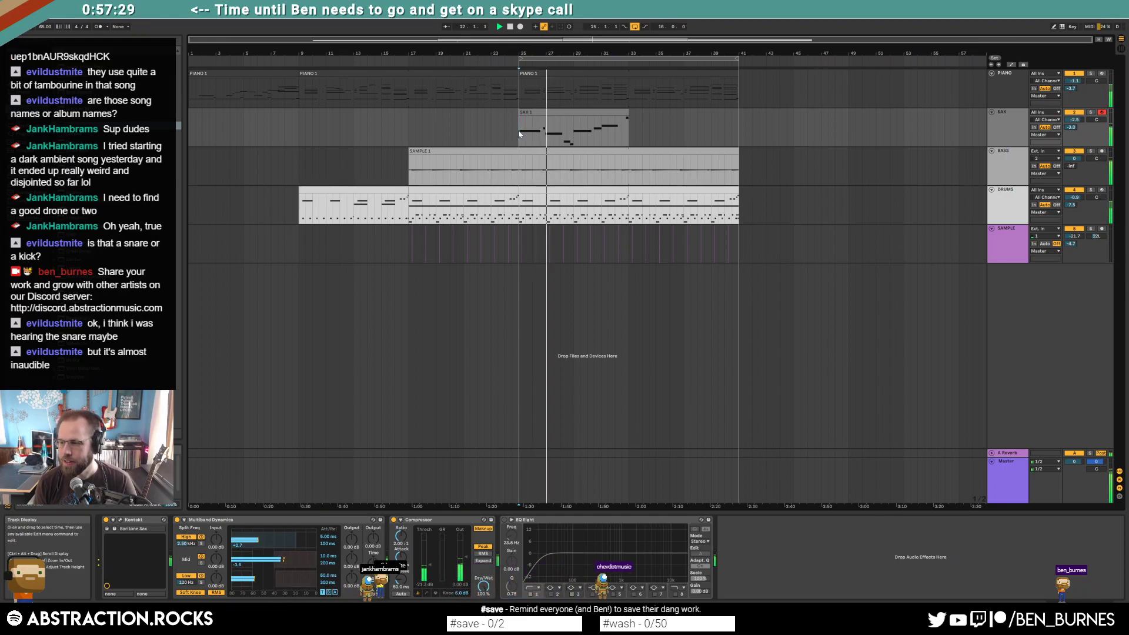
click(622, 125)
key(space)
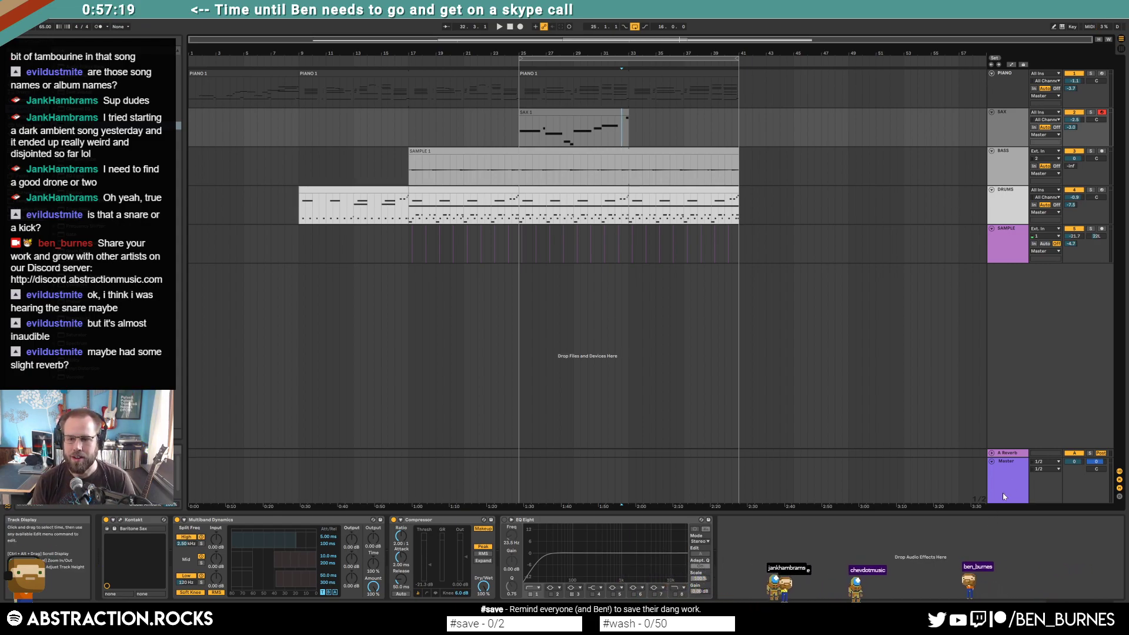
Step: Inspect the Low Cut setting of the Raum reverb on the A Reverb return track and close the plug-in window
click(1007, 452)
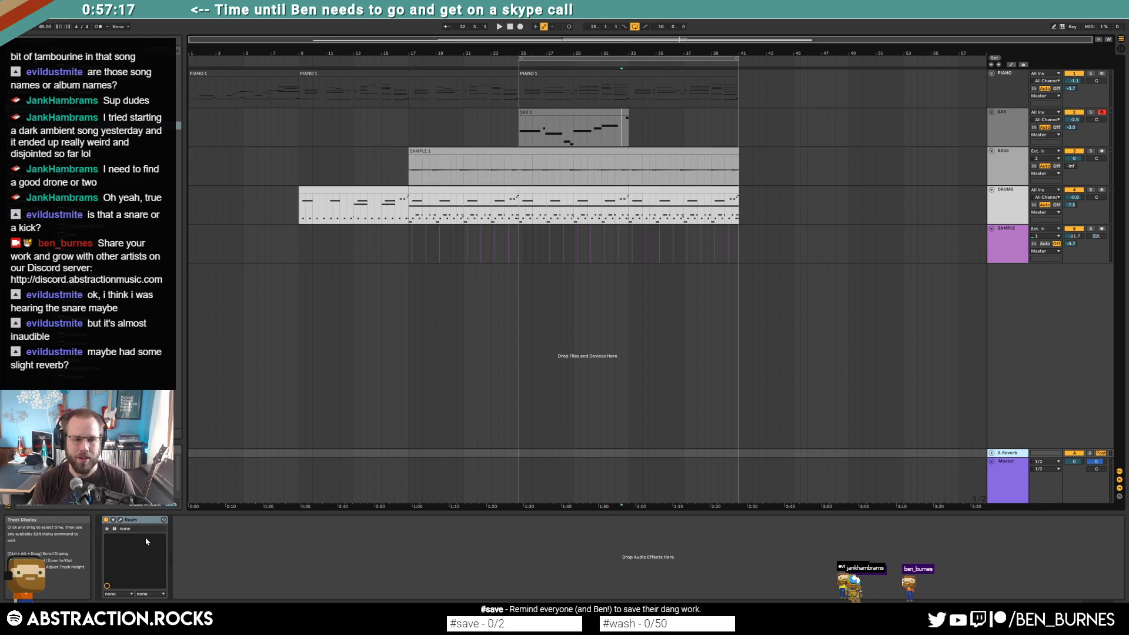
click(120, 520)
mouse_move(705, 306)
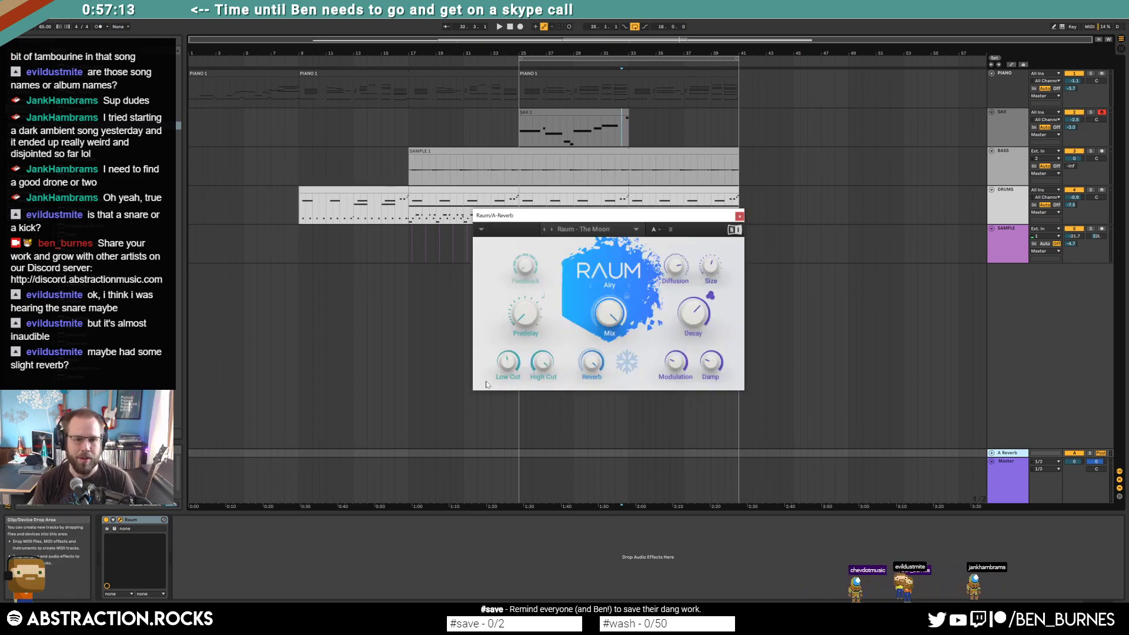
mouse_move(513, 365)
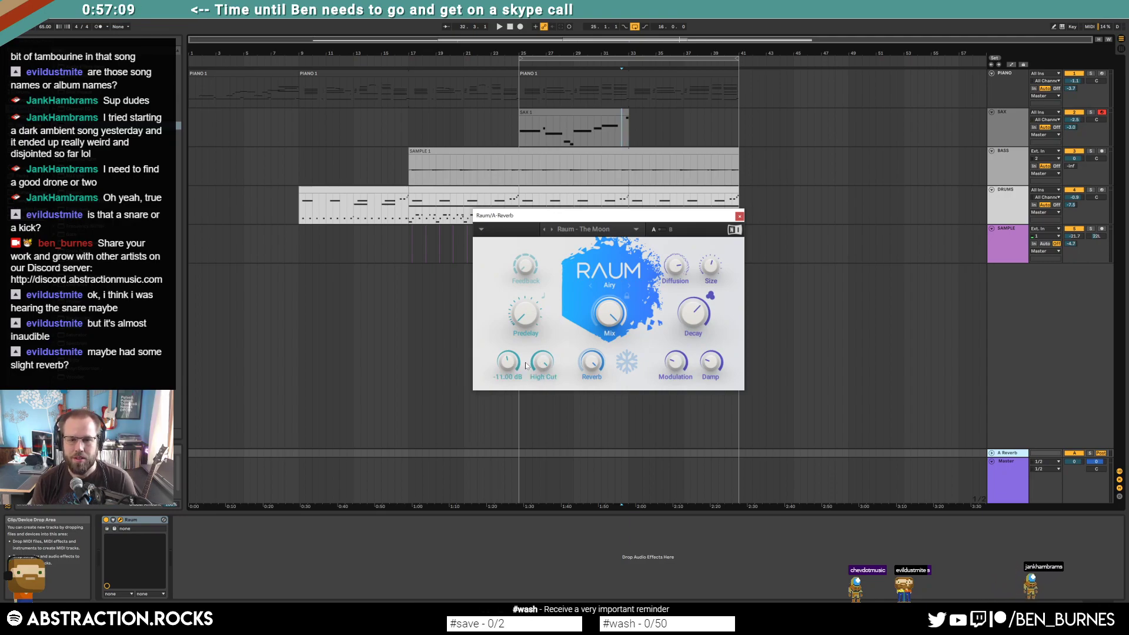
click(739, 217)
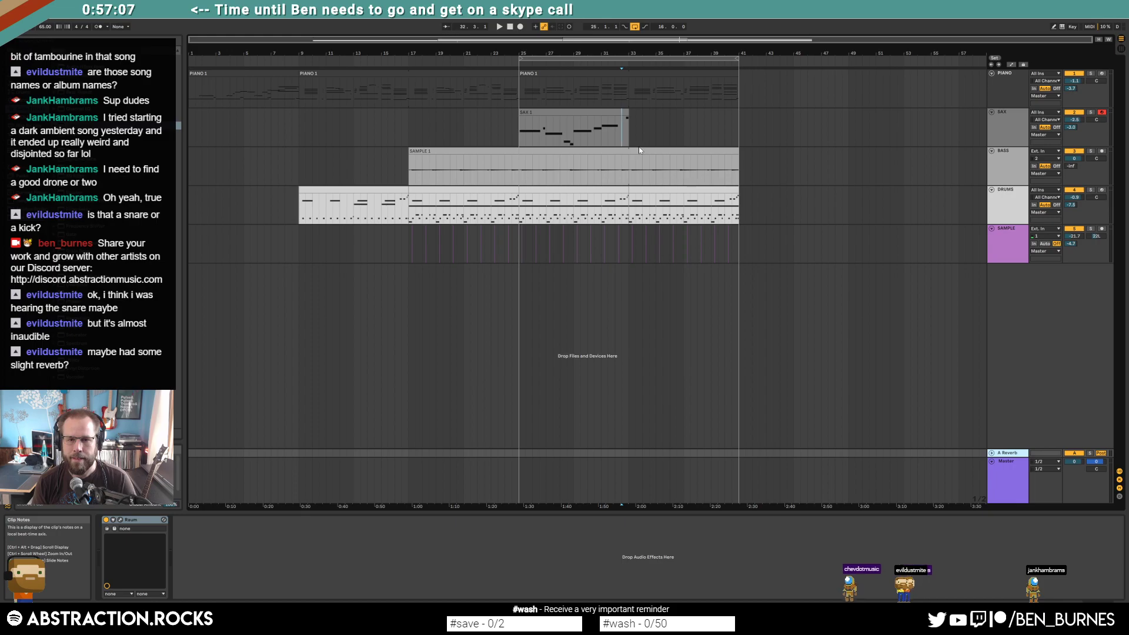
Step: Record a new saxophone passage on the SAX track starting at about bar 32
click(614, 136)
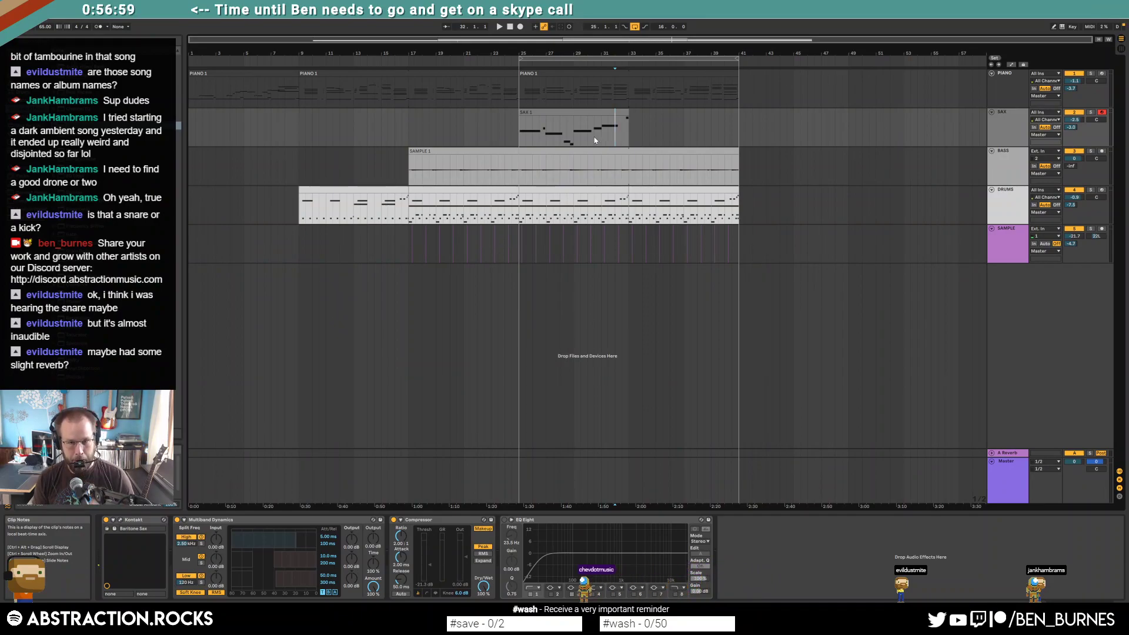
key(F9)
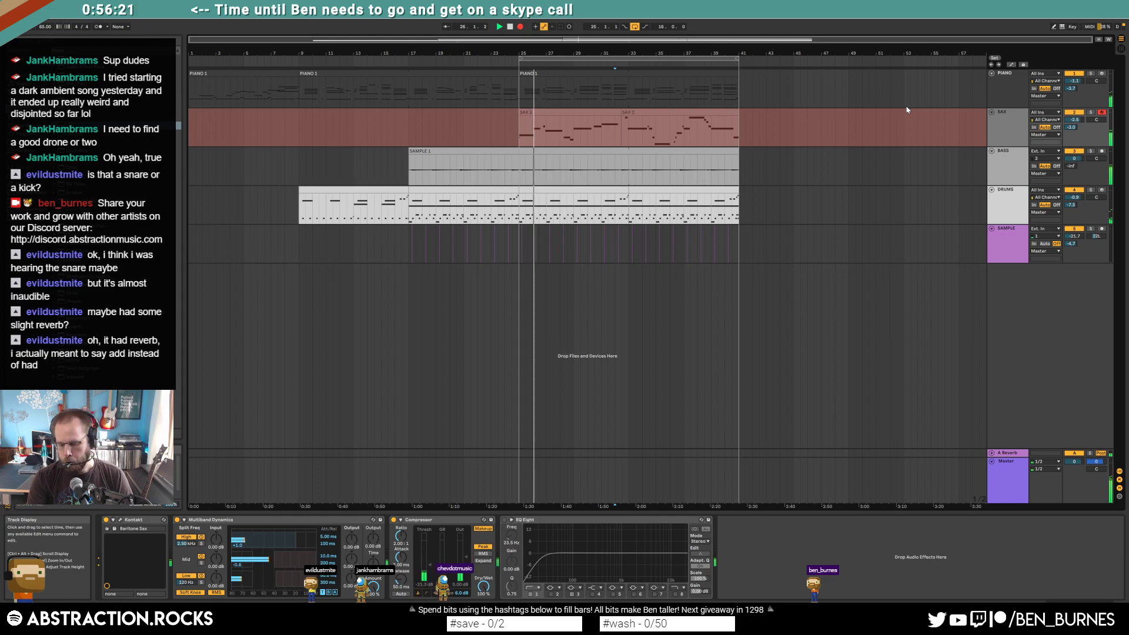
key(space)
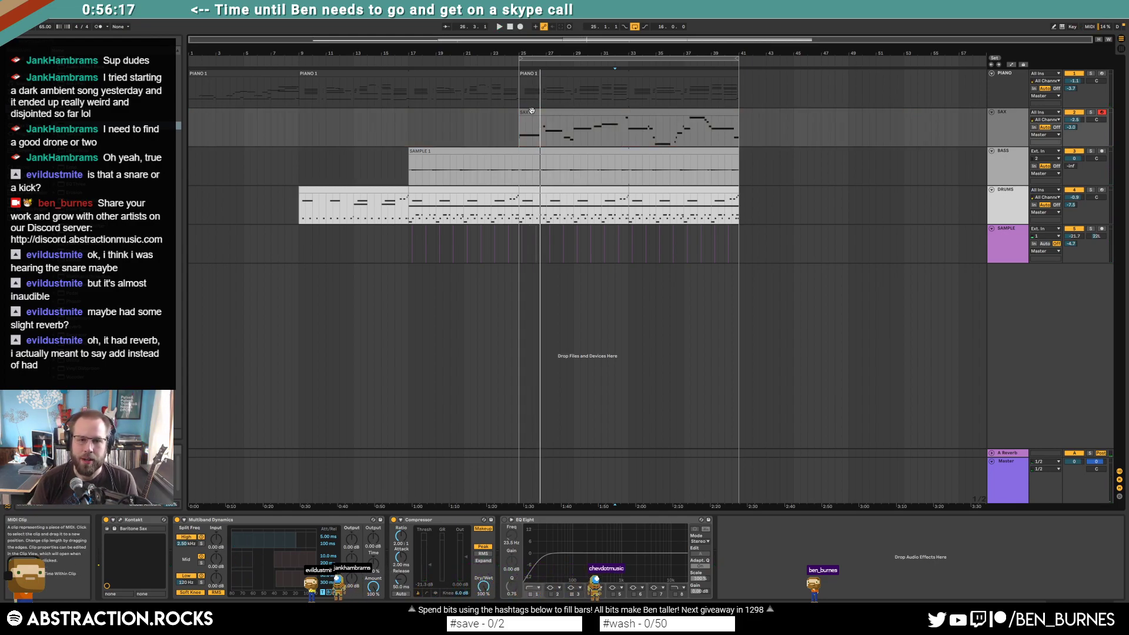
Step: Lay out the full SAX 2 recording from about bar 32 and trim its end to between bars 42 and 43
drag(531, 111, 735, 116)
mouse_move(647, 118)
mouse_down()
mouse_move(202, 134)
mouse_move(390, 136)
mouse_move(470, 115)
mouse_move(658, 122)
mouse_up()
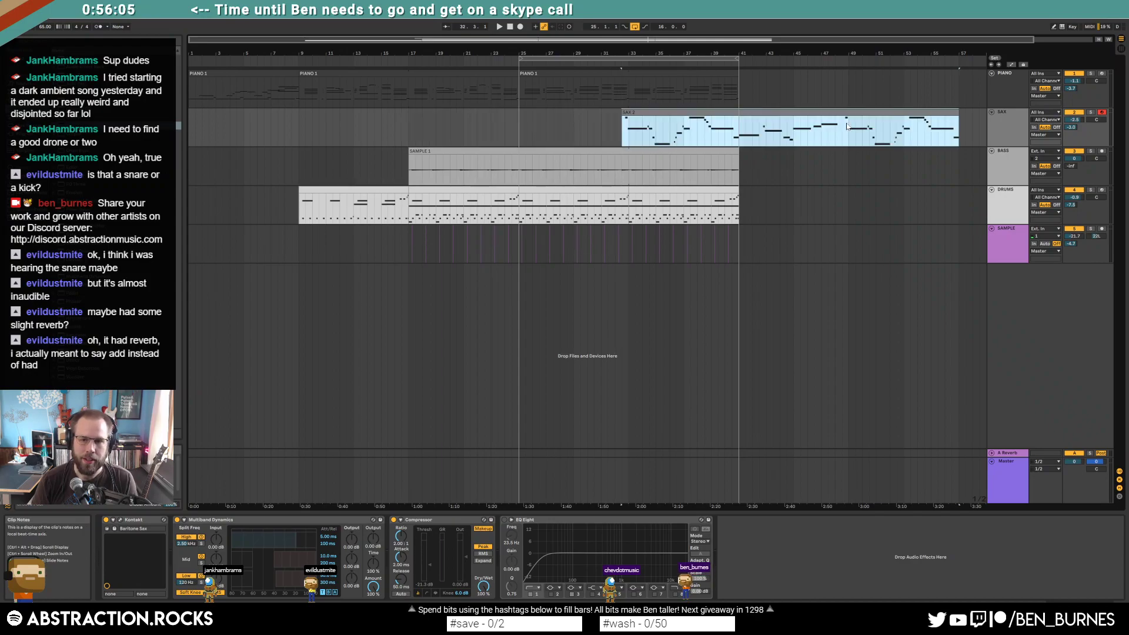
drag(959, 114, 734, 123)
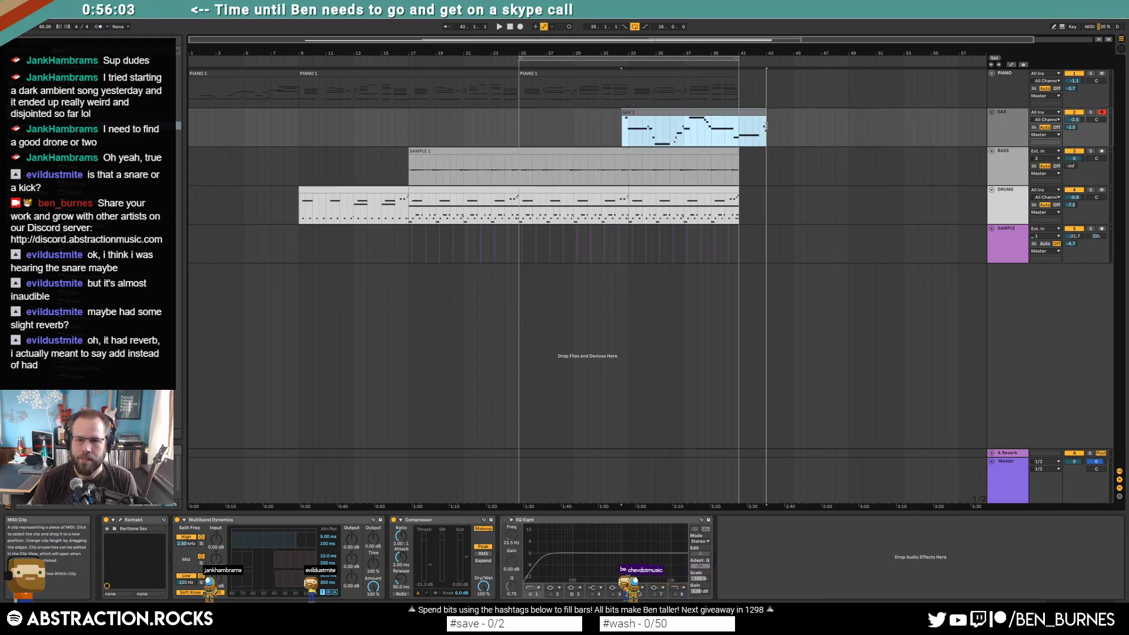
scroll(767, 127, up, 3)
drag(767, 120, 746, 112)
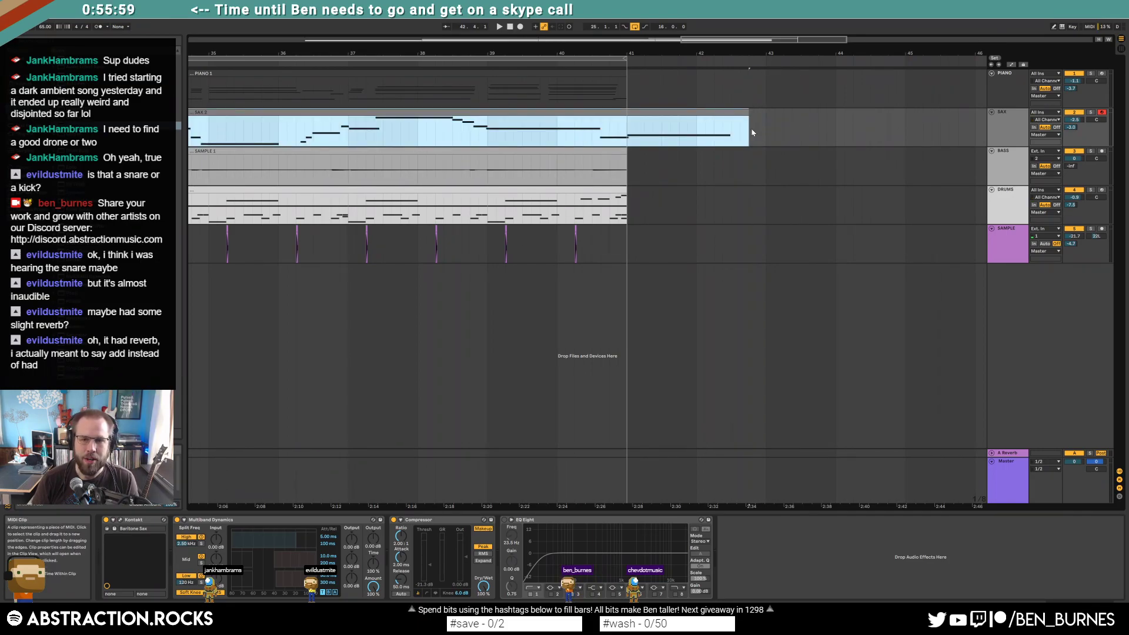
Step: Play the arrangement from bar 17, where the bass clip starts
scroll(758, 134, down, 3)
click(437, 139)
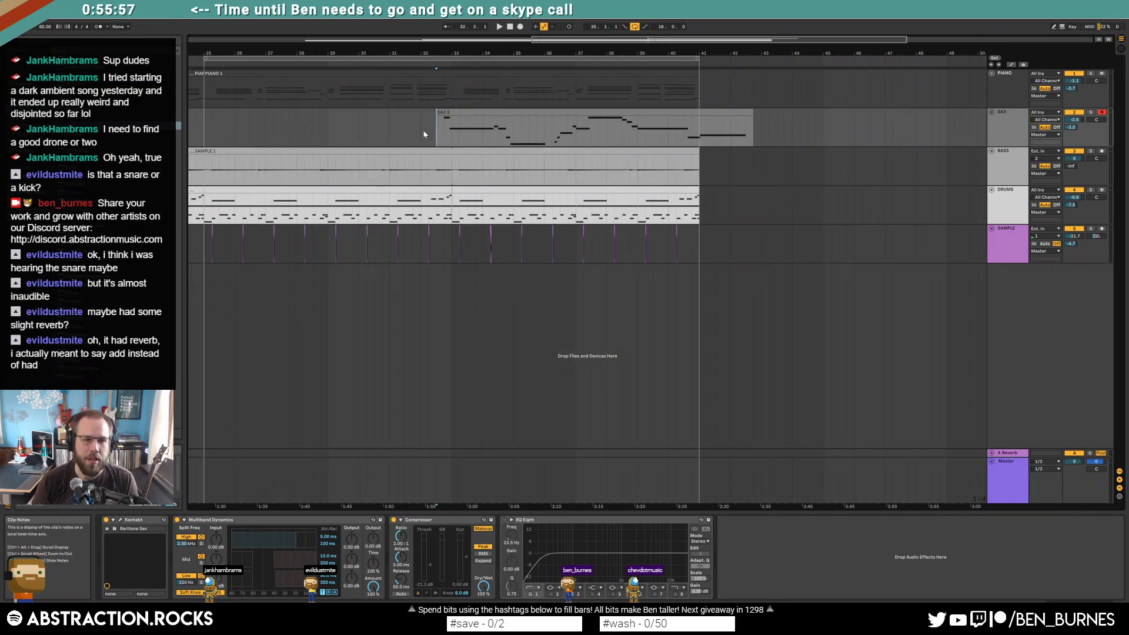
scroll(340, 130, down, 3)
click(356, 177)
key(space)
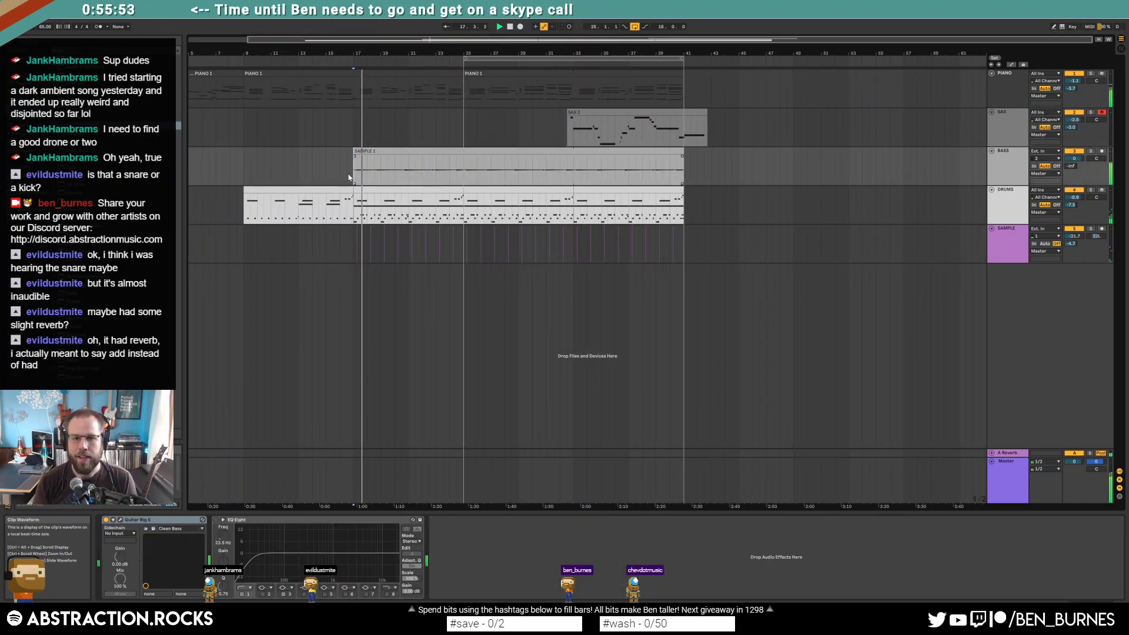
Step: Undo the trims on the SAX 2 clip and copy its section from bar 41 to about bar 48 to bar 25
mouse_move(568, 126)
mouse_down()
mouse_move(438, 121)
mouse_move(568, 138)
mouse_up()
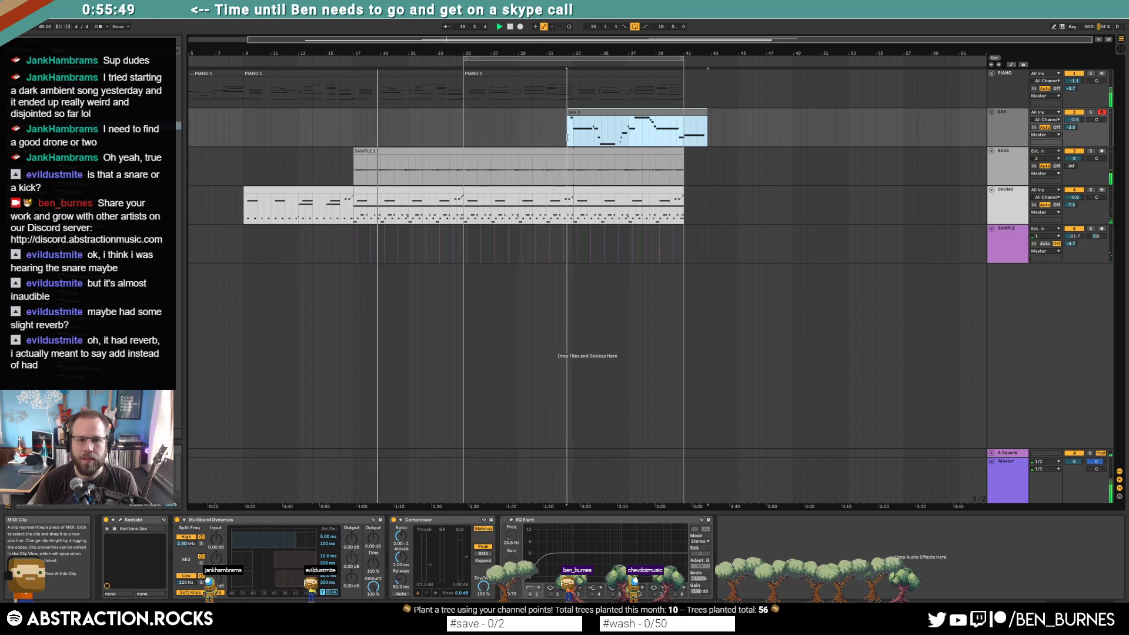
key(ctrl+z)
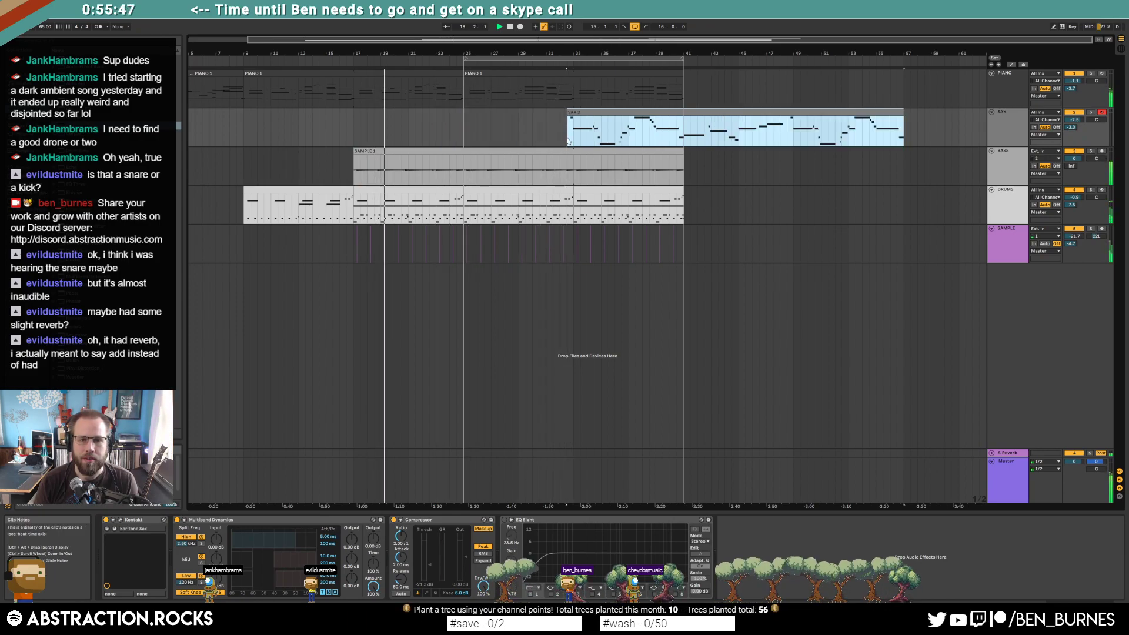
drag(788, 134, 698, 135)
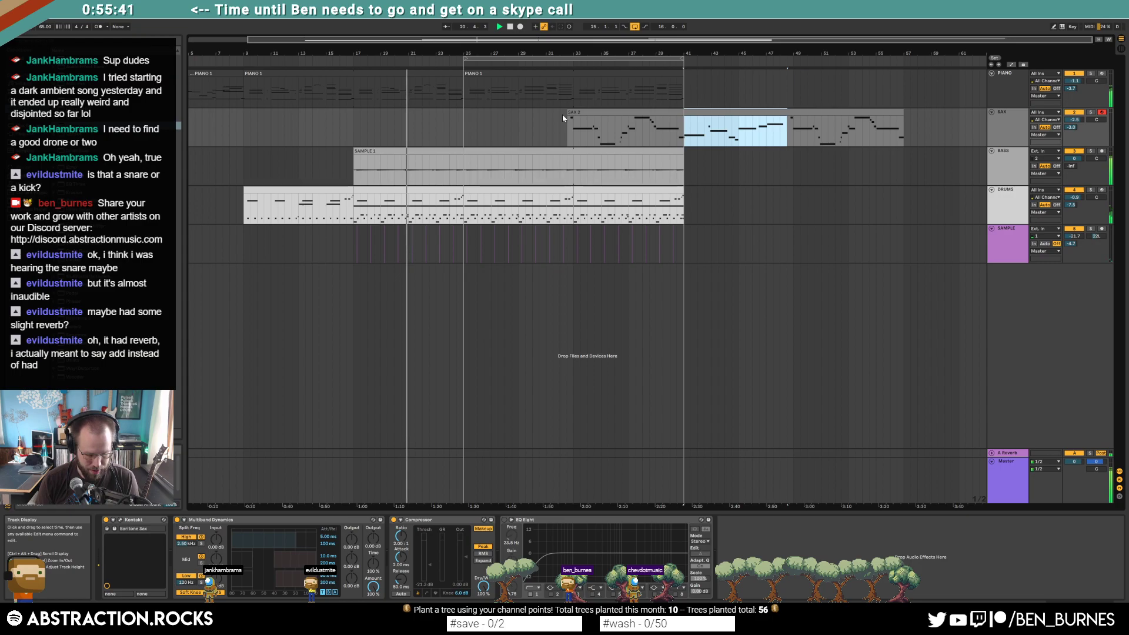
click(465, 126)
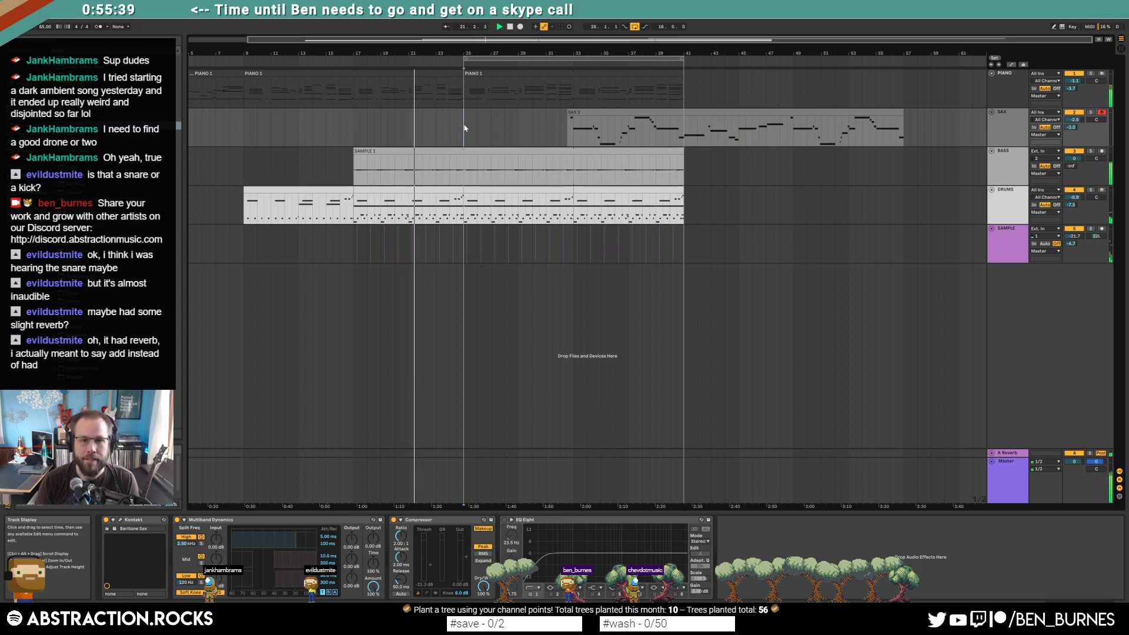
key(ctrl+v)
Step: Open the copied SAX clip's notes and extend the clip's start to about two beats before bar 25
double_click(475, 113)
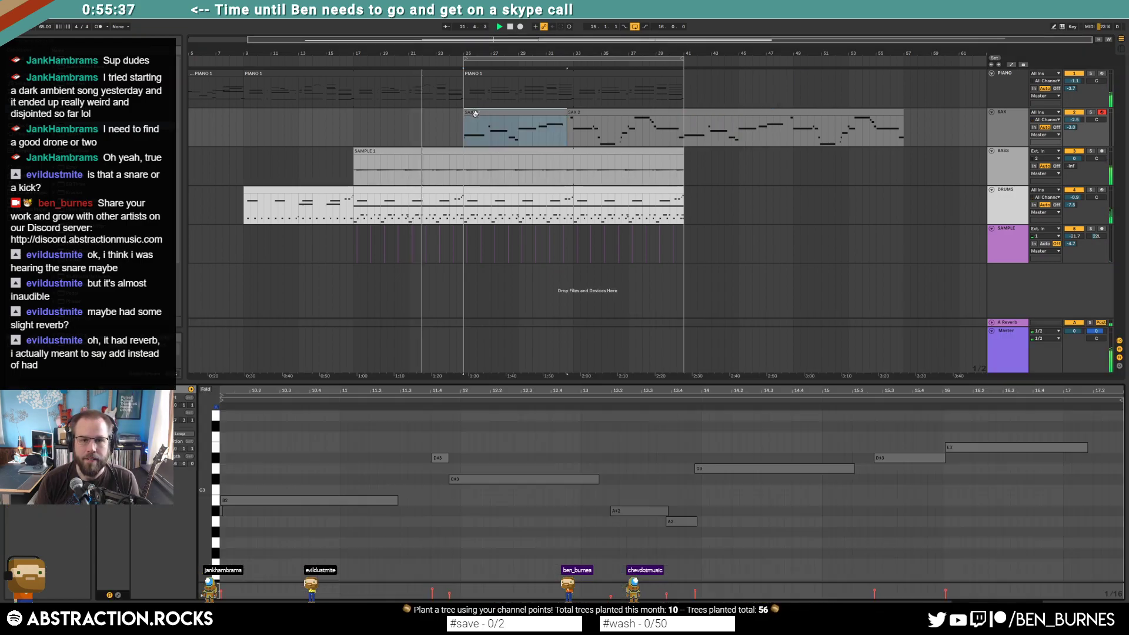
drag(278, 392, 407, 395)
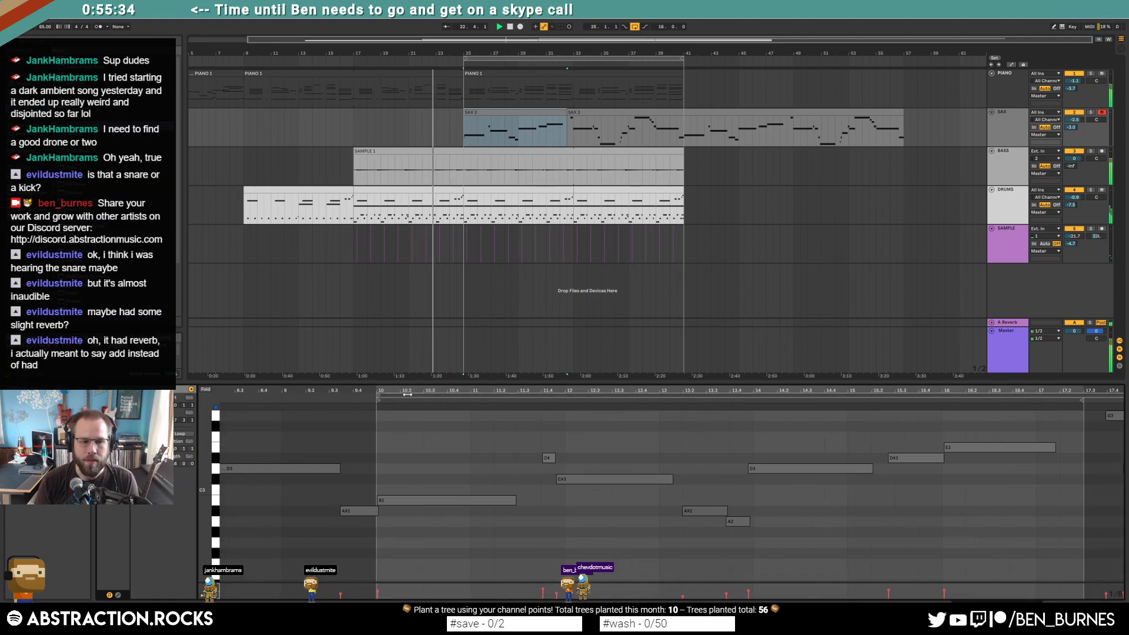
click(464, 113)
key(z)
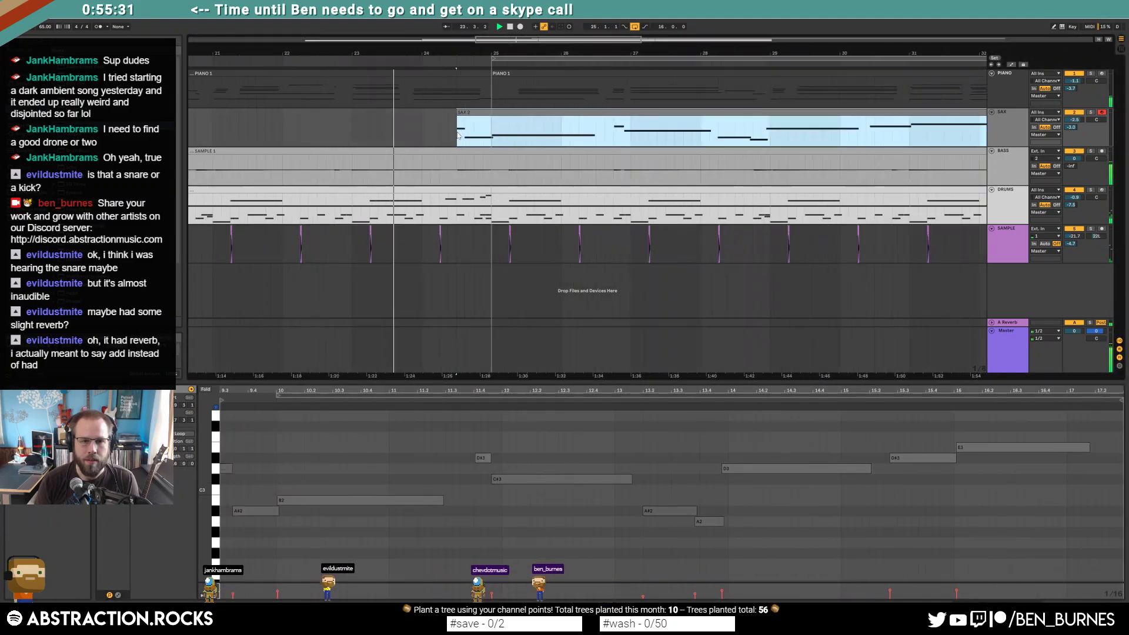
key(x)
scroll(296, 441, down, 2)
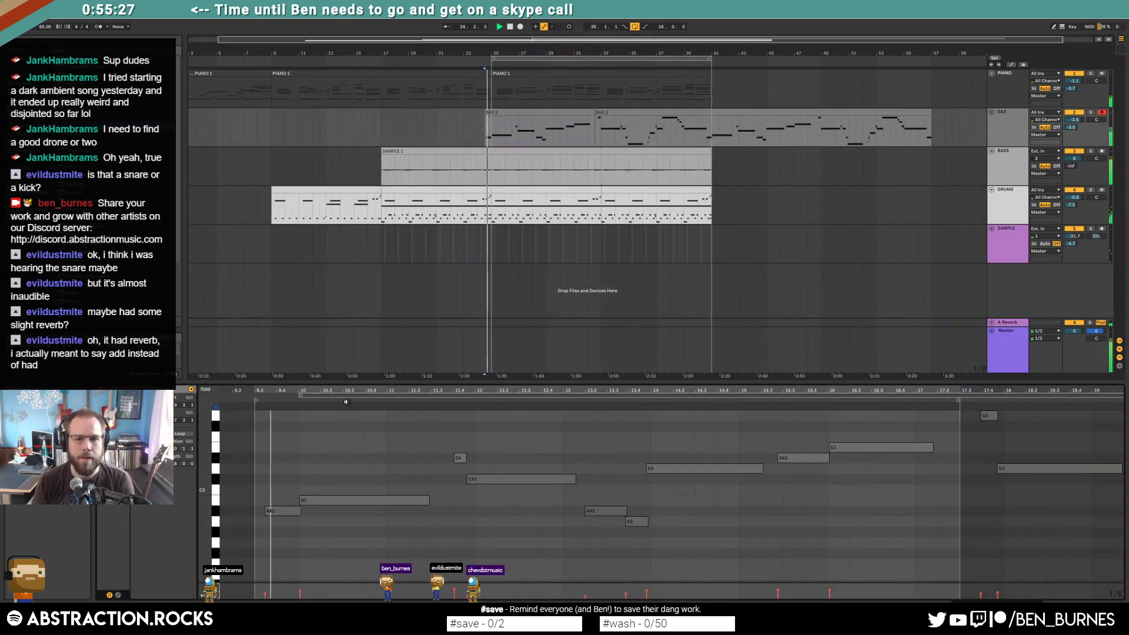
Step: Audition the remaining part of the SAX 2 clip from about bar 48
key(space)
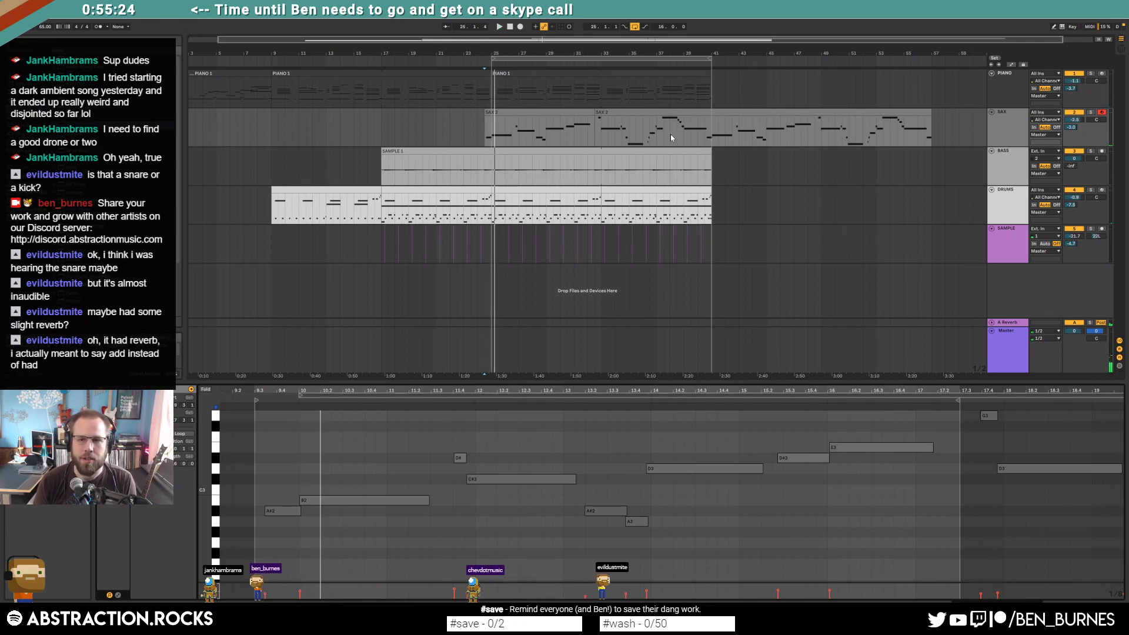
click(814, 135)
key(space)
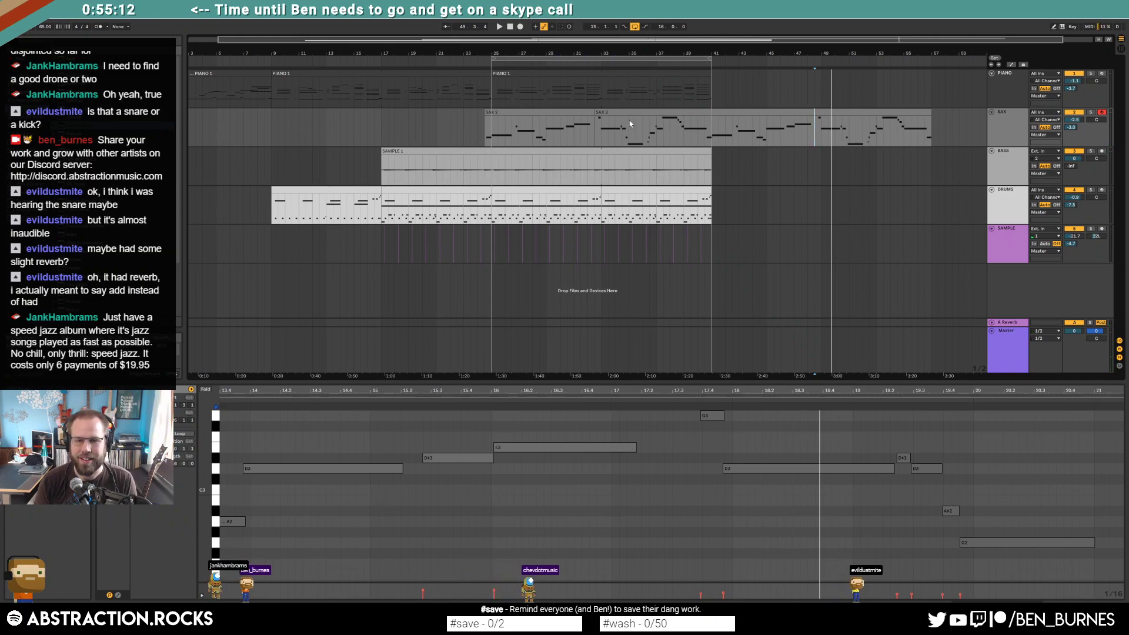
Step: Undo the SAX clip rearrangement back to the two recorded clips between bars 25 and 41
key(ctrl+z)
key(ctrl+z)
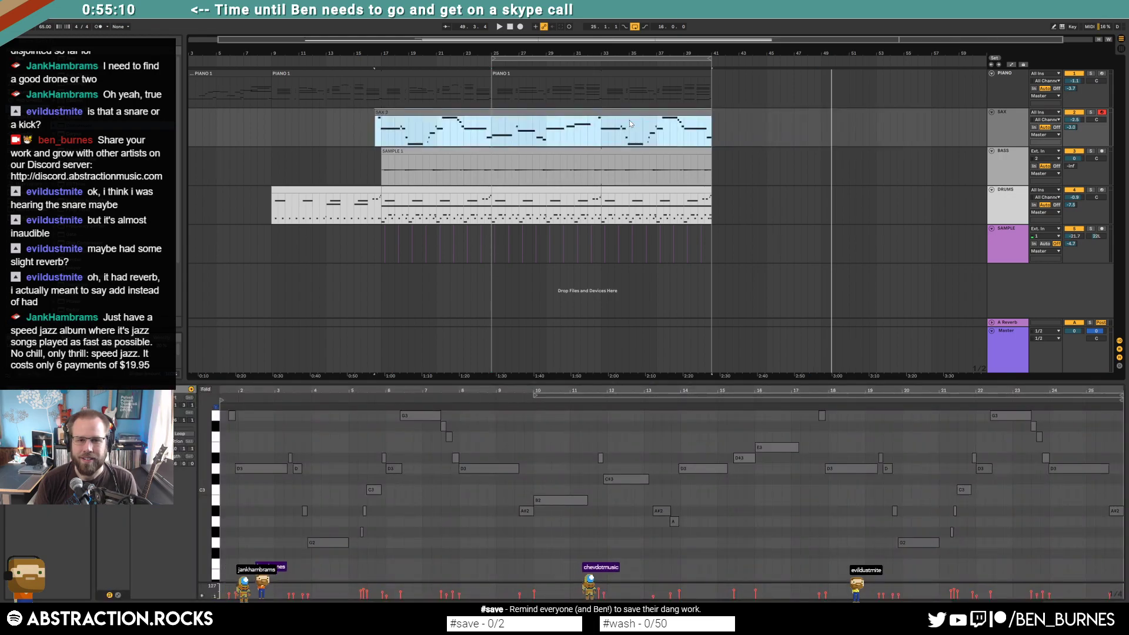
key(ctrl+z)
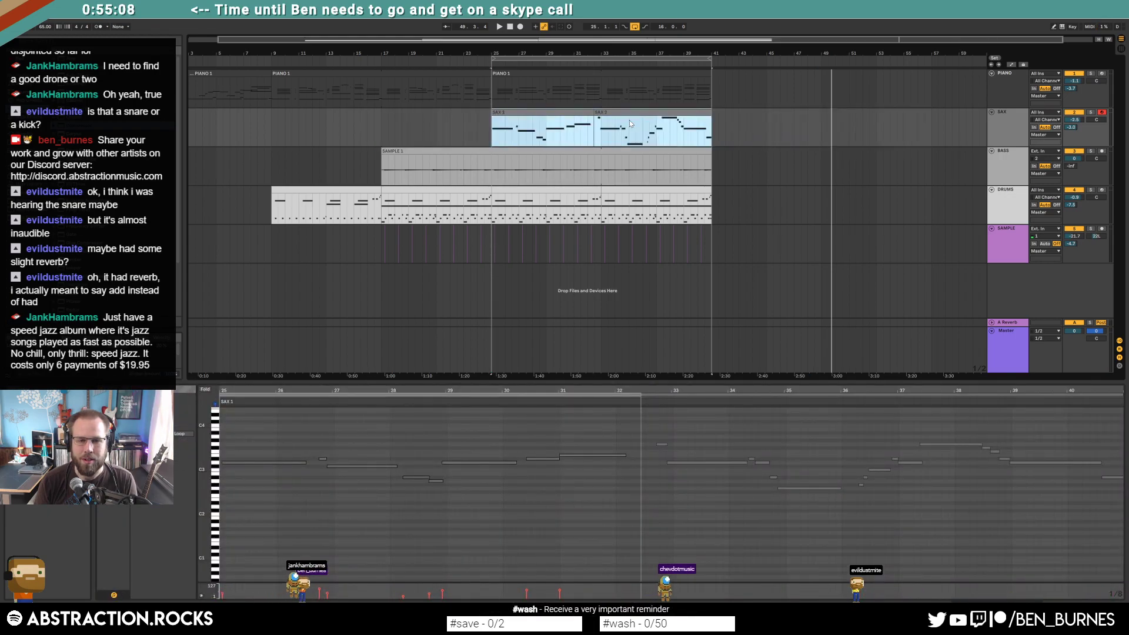
Step: Try joining the SAX clips between bars 25 and 41, and undo back to SAX 1 plus the full-length SAX 2 ending at bar 57
click(577, 112)
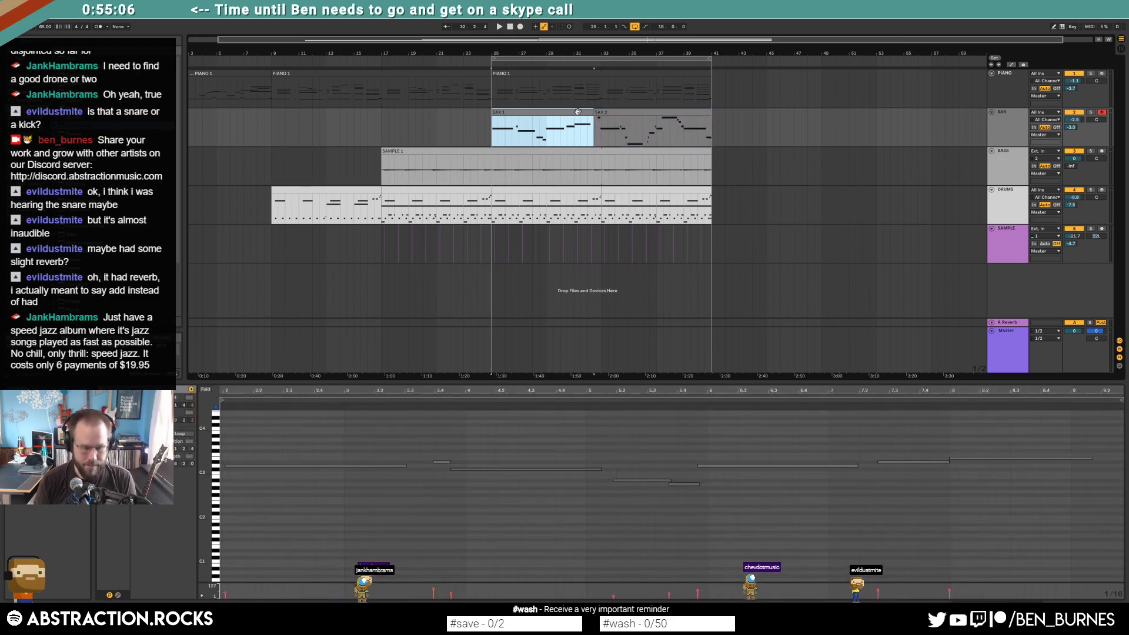
key(ctrl+j)
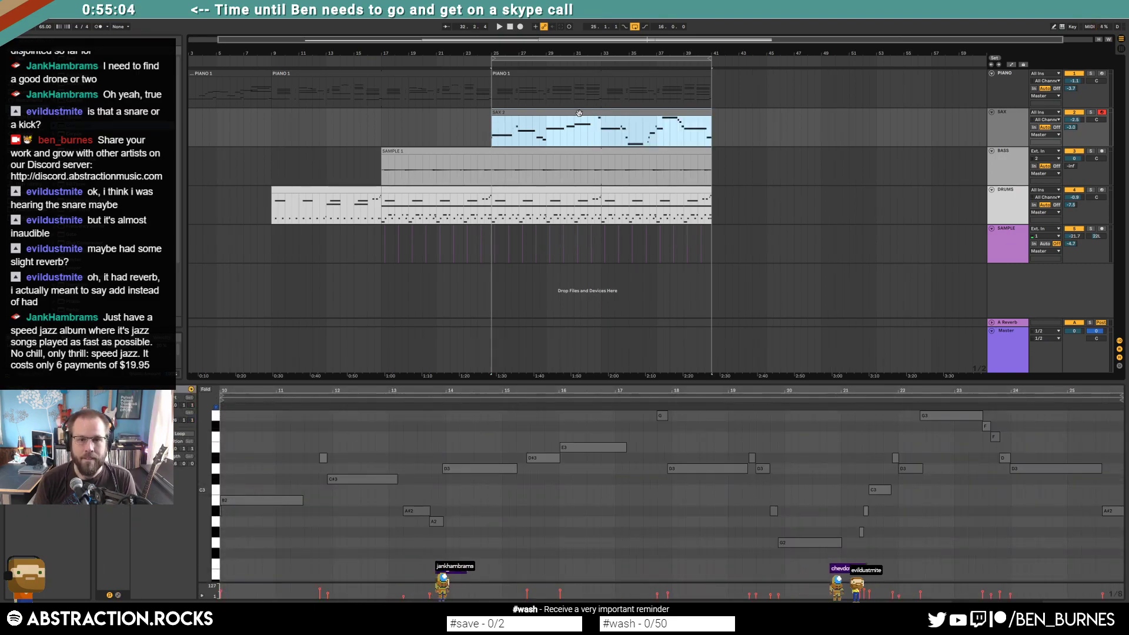
key(ctrl+z)
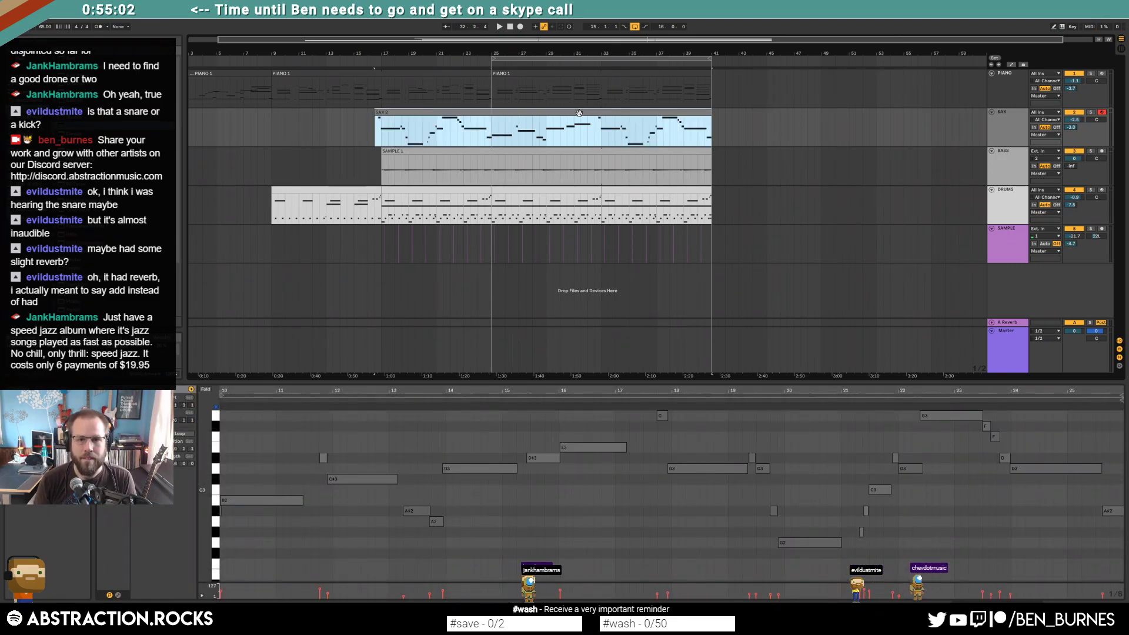
key(ctrl+z)
click(493, 130)
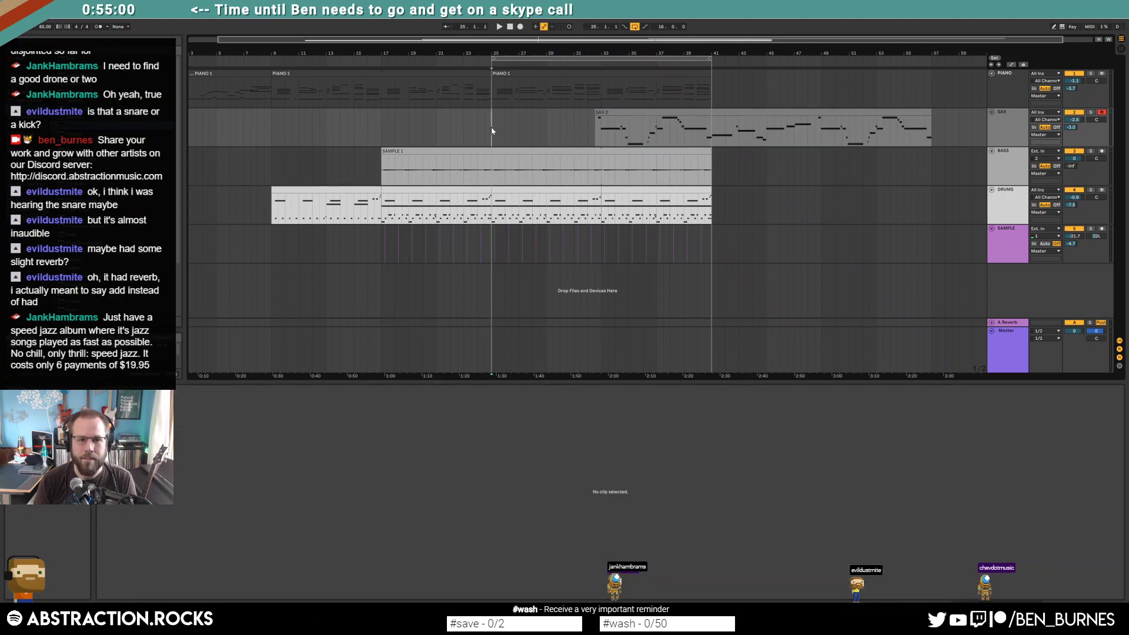
key(ctrl+z)
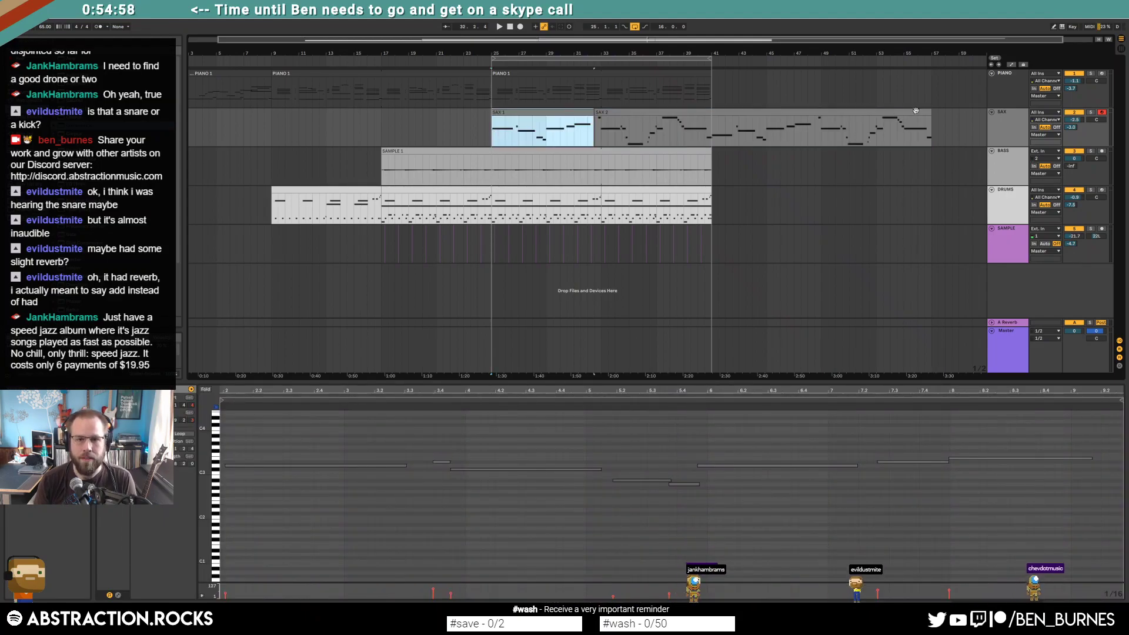
Step: Trim the end of the SAX 2 clip back to the last beat of bar 42
drag(929, 111, 739, 134)
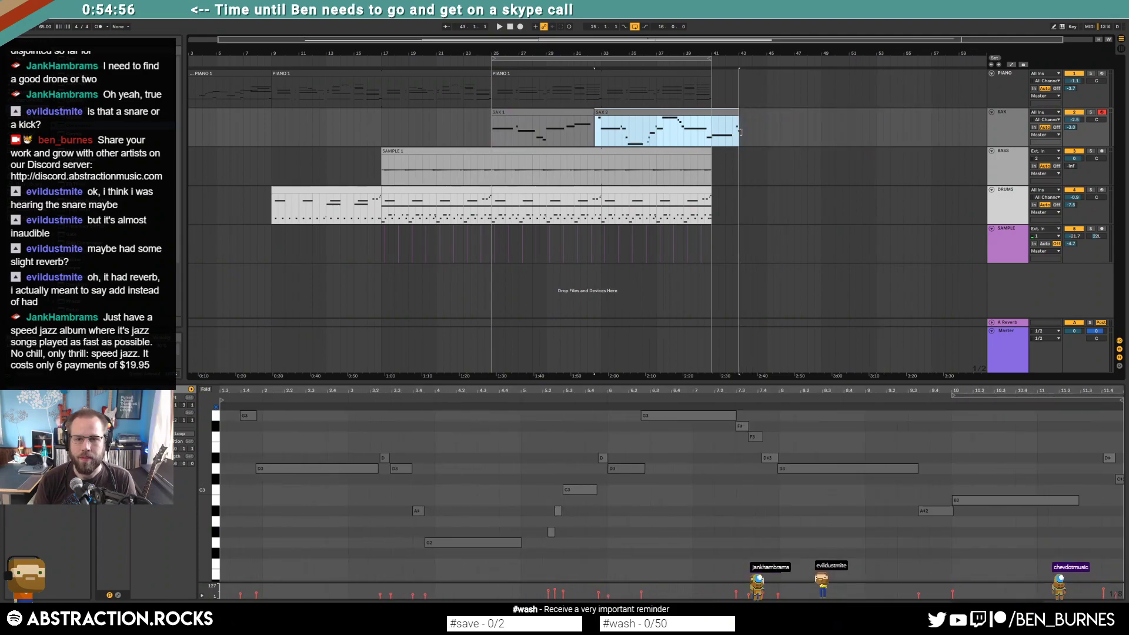
scroll(740, 134, up, 2)
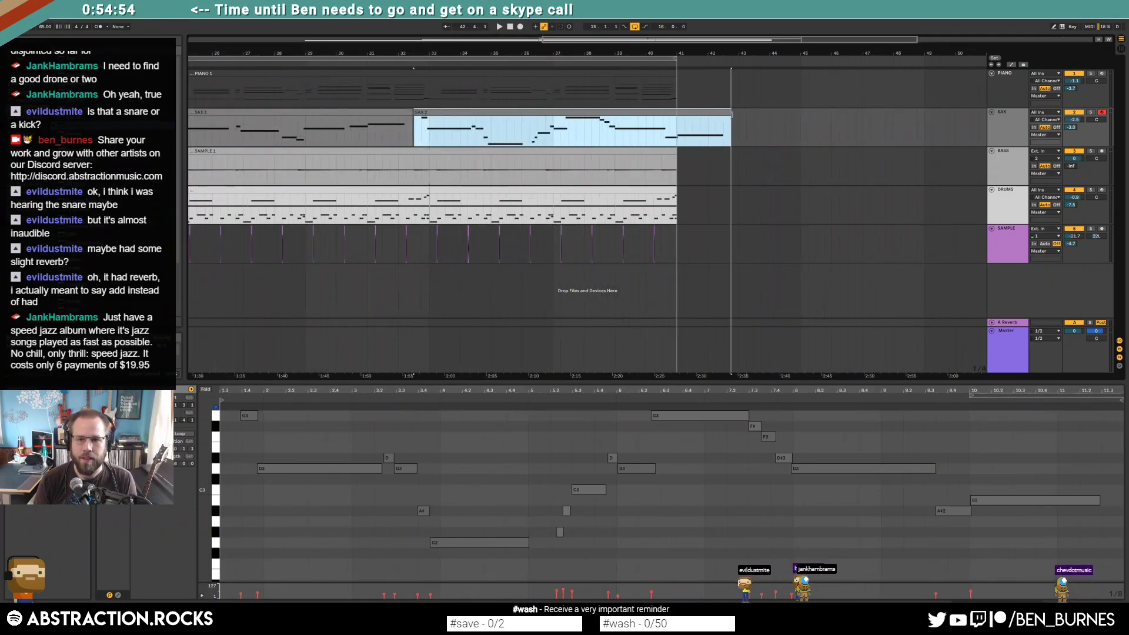
scroll(731, 129, down, 2)
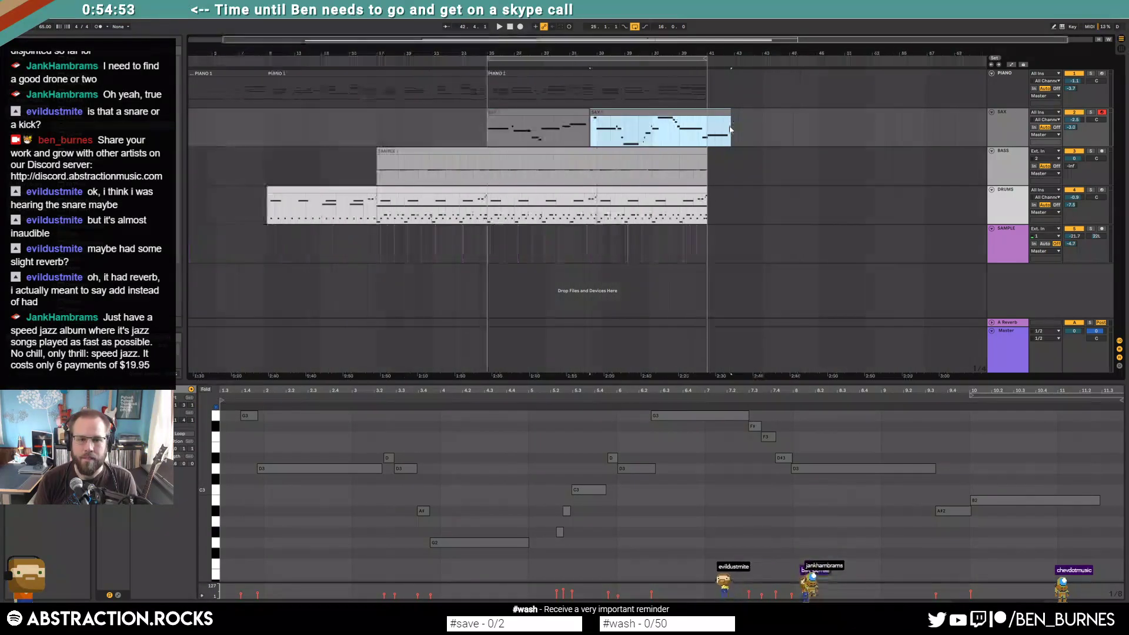
Step: Play the arrangement from bar 25 to audition the two SAX clips with the other parts
click(589, 112)
click(487, 137)
key(space)
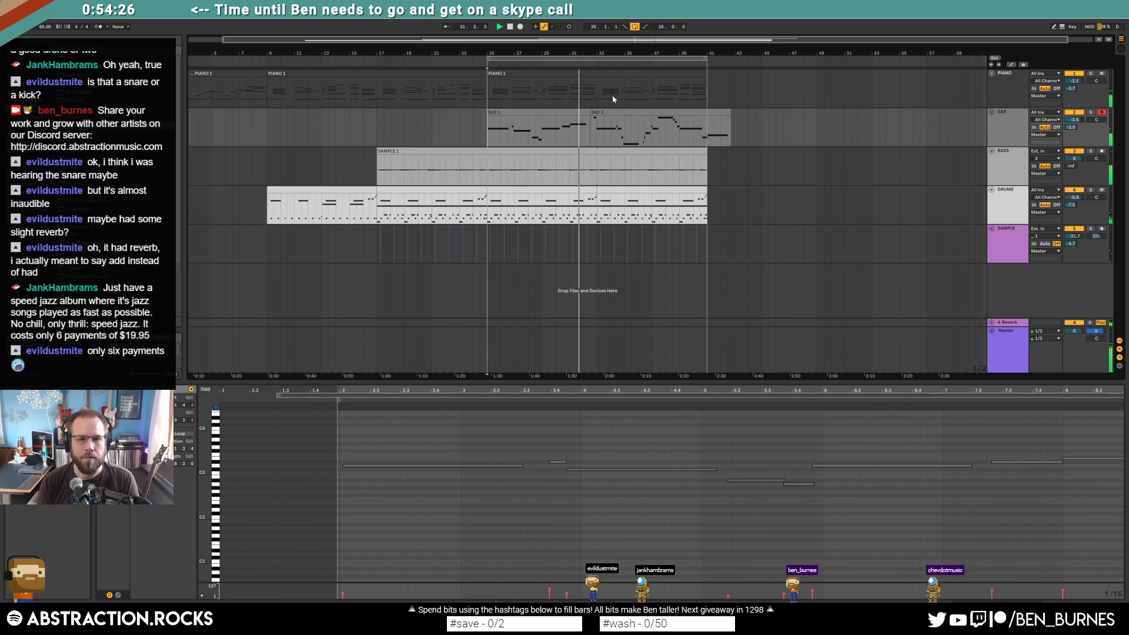
Step: Arm the PIANO track, overdub extra notes over bars 33 to 41 and set the new clip's start to bar 33
click(605, 74)
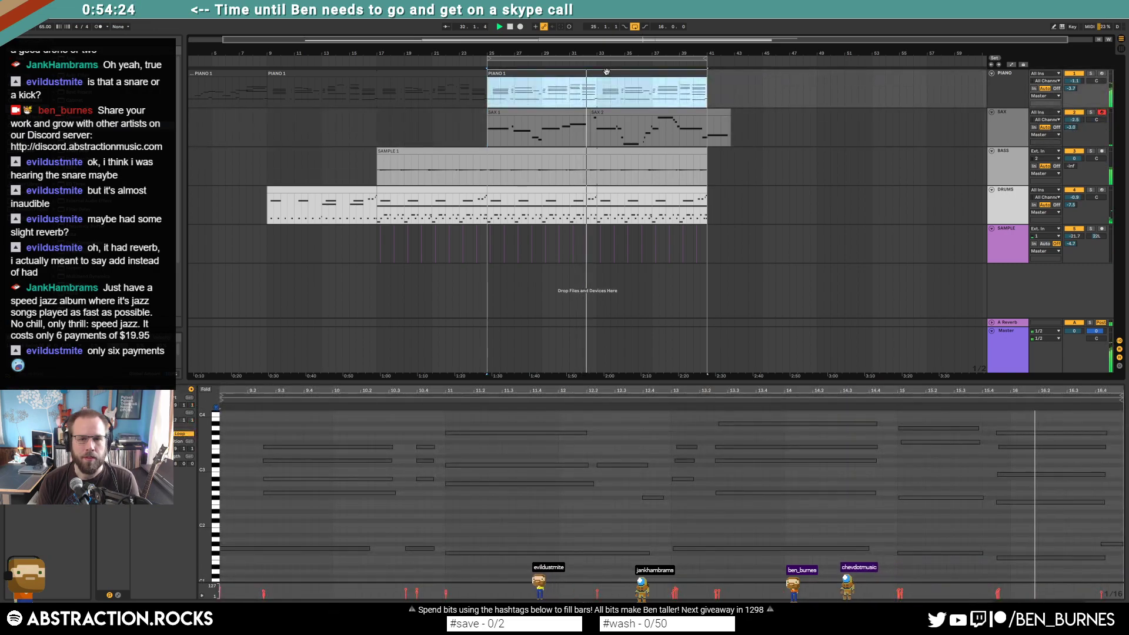
click(1033, 71)
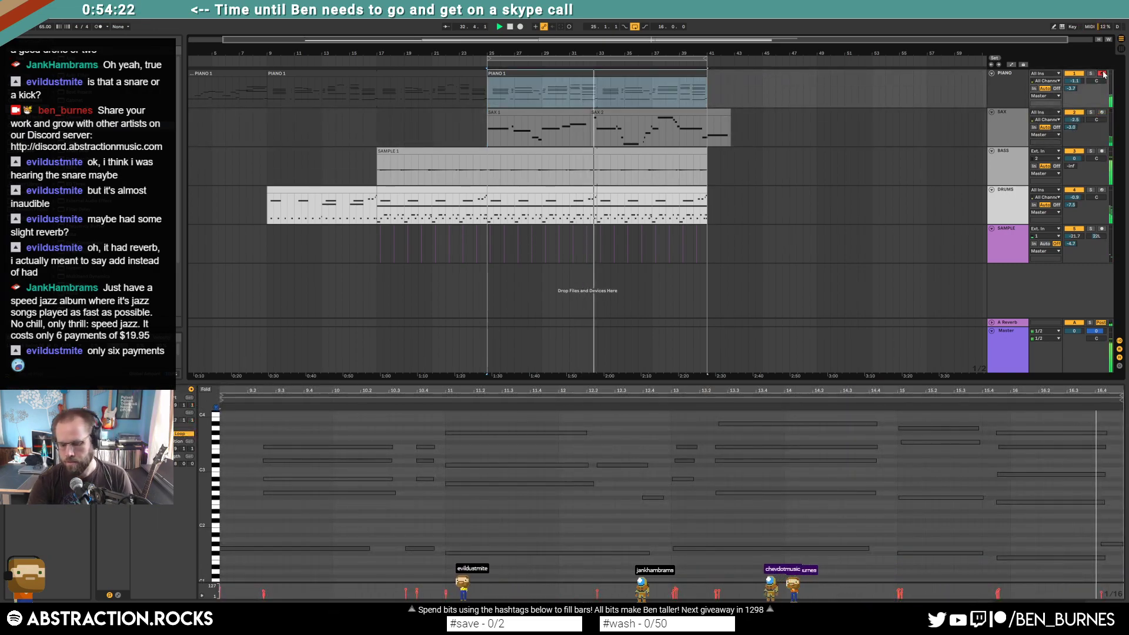
click(535, 27)
key(F9)
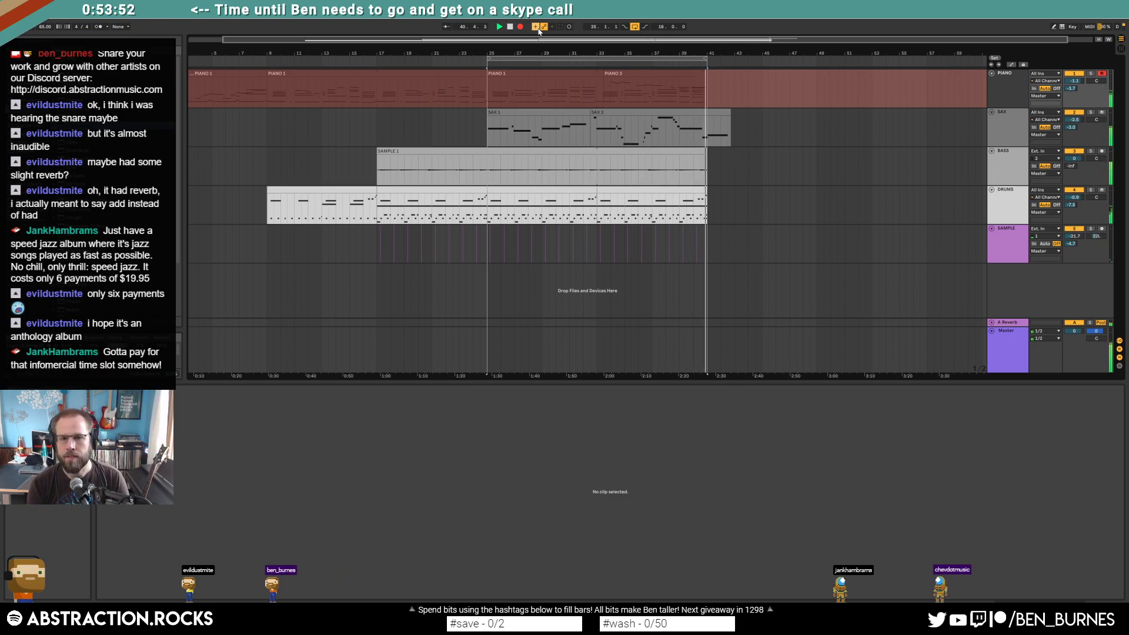
key(space)
click(605, 81)
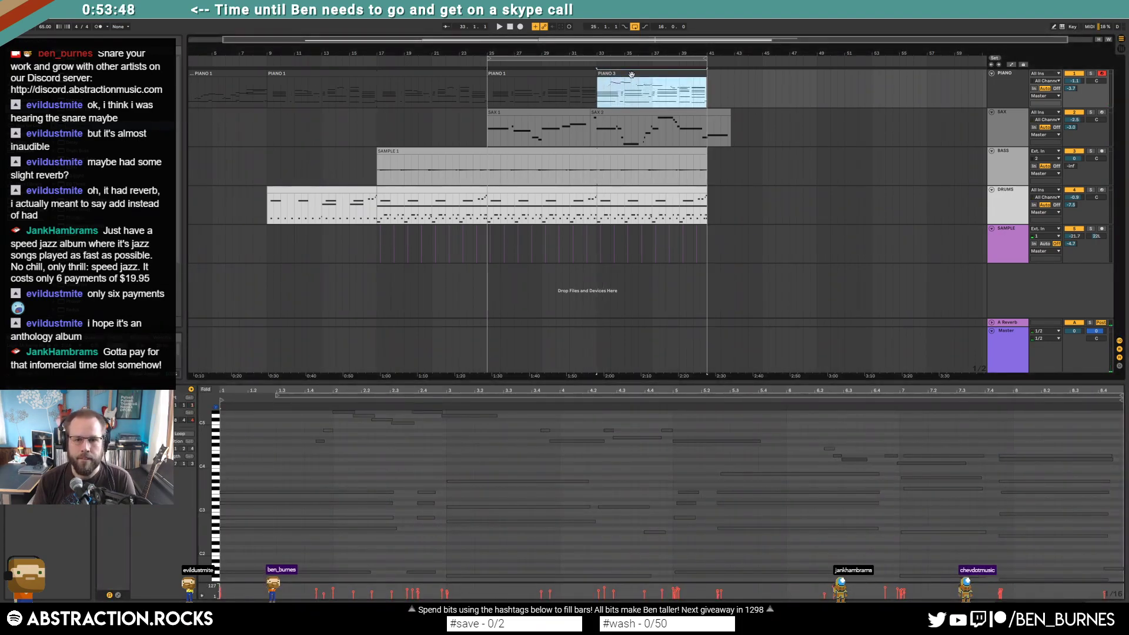
Step: In the PIANO 3 clip, lower the short note just before bar 35 one semitone and raise the note at bar 35 one semitone
click(468, 441)
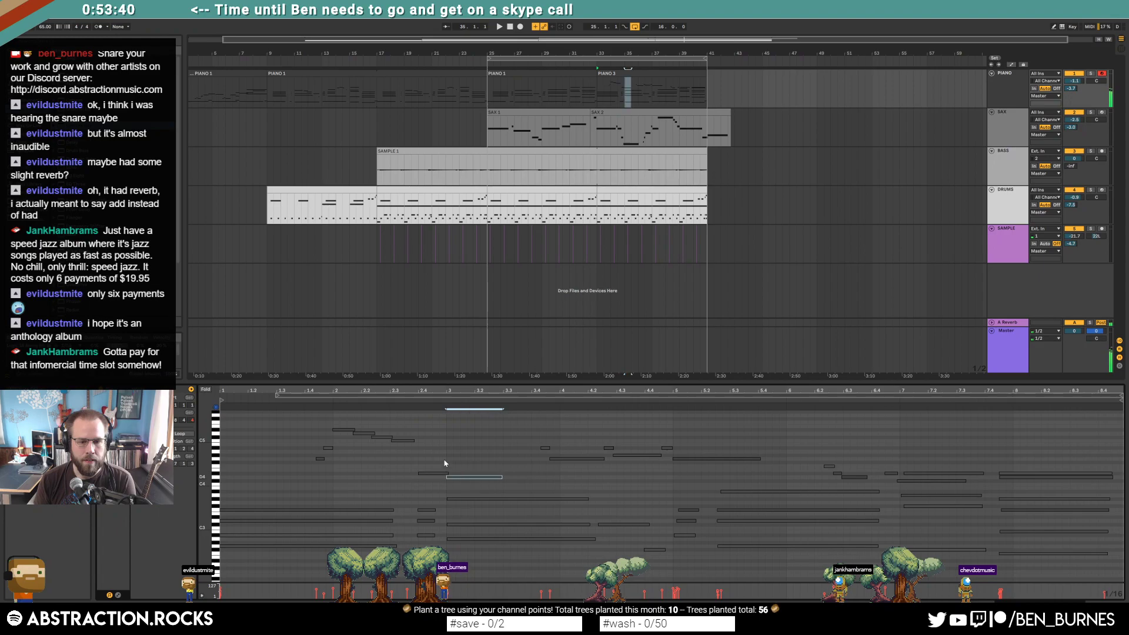
click(295, 401)
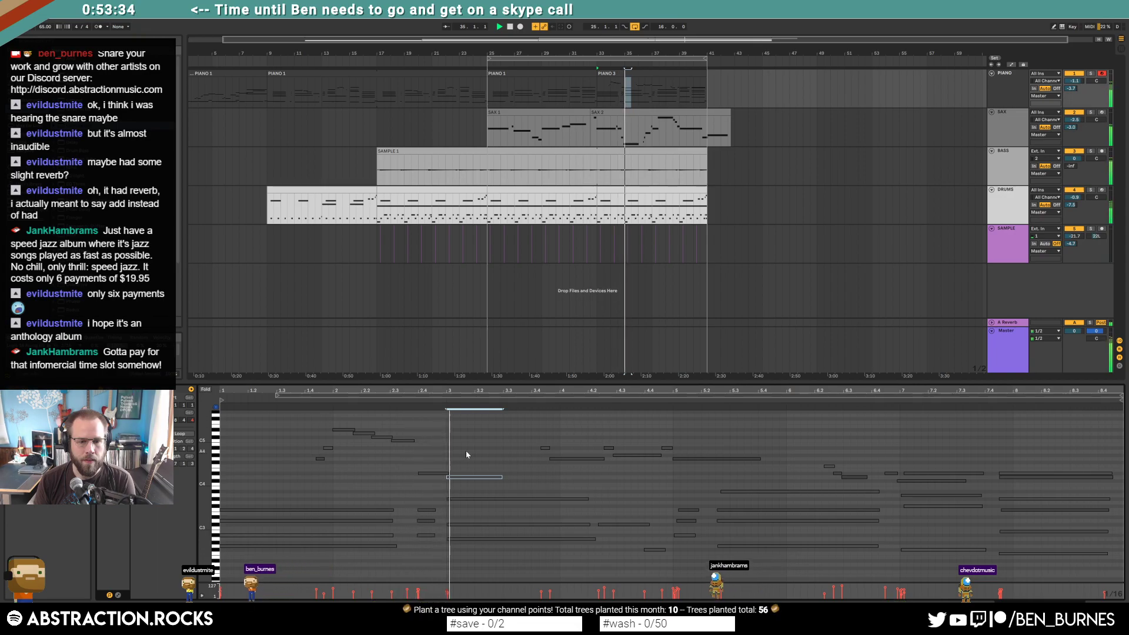
drag(481, 476, 481, 480)
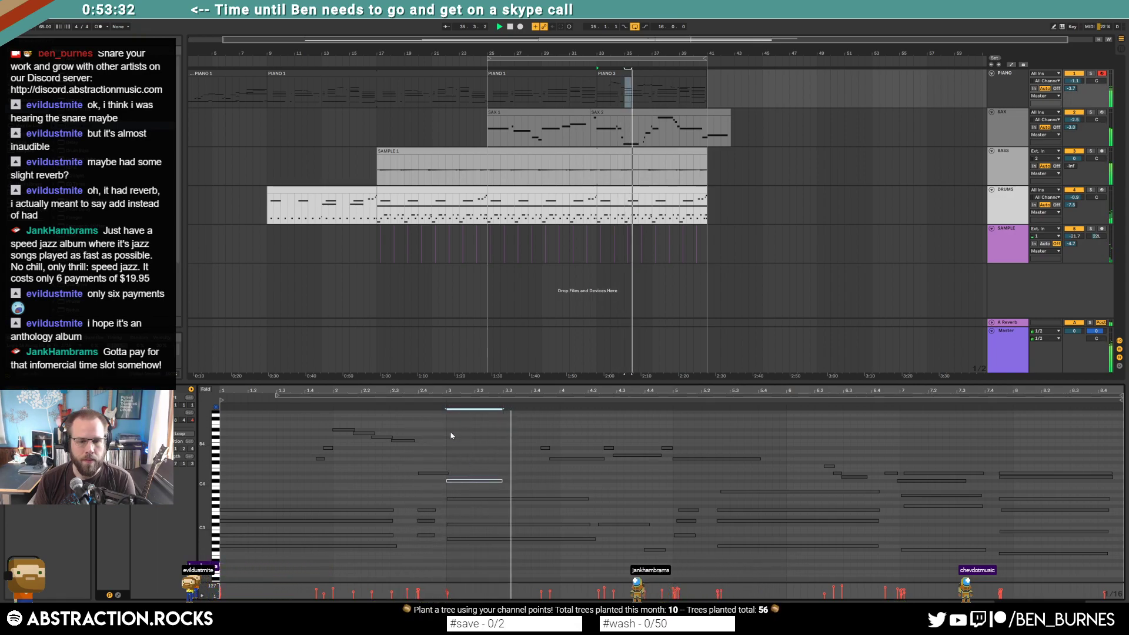
click(433, 473)
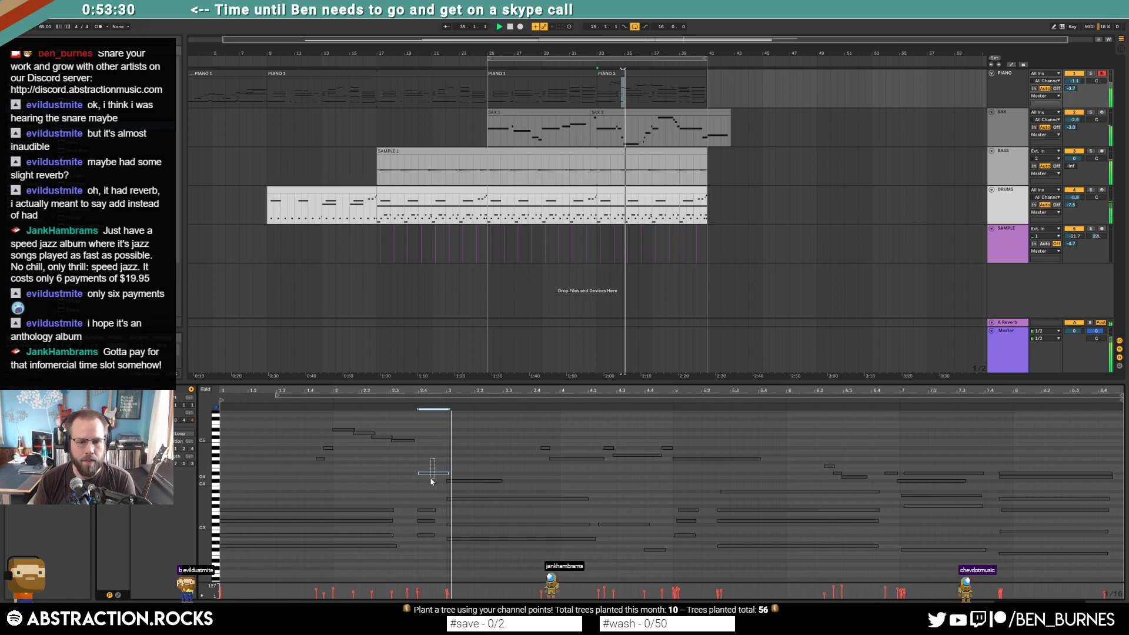
key(Down)
drag(471, 481, 472, 473)
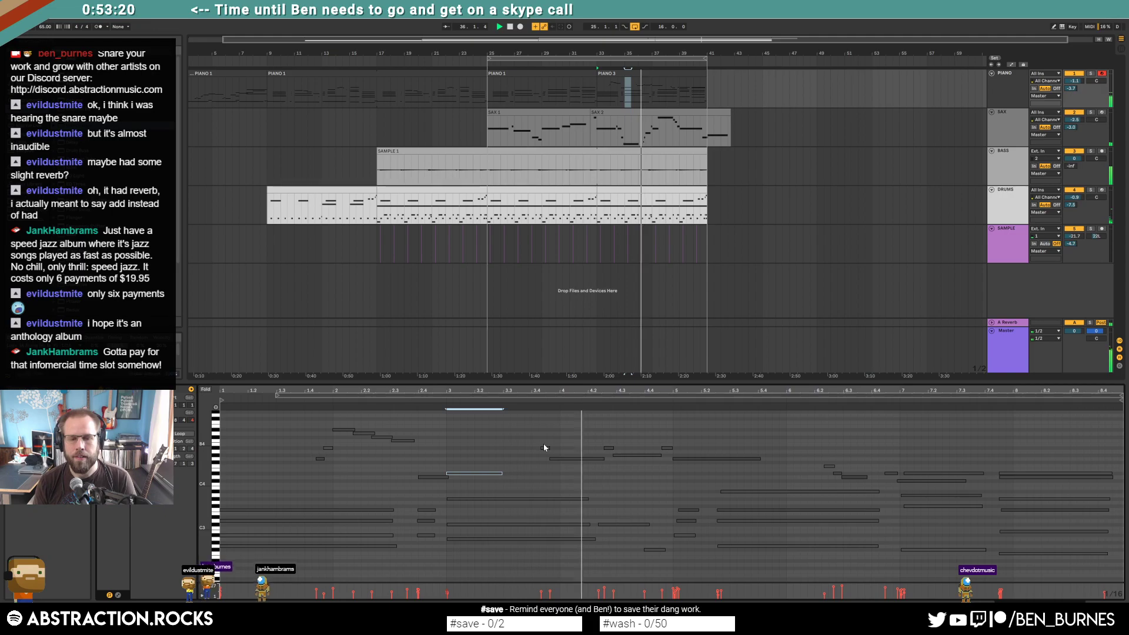
Step: Fine-tune the start and end points of the overdubbed piano melody notes around bars 36 and 37
click(554, 457)
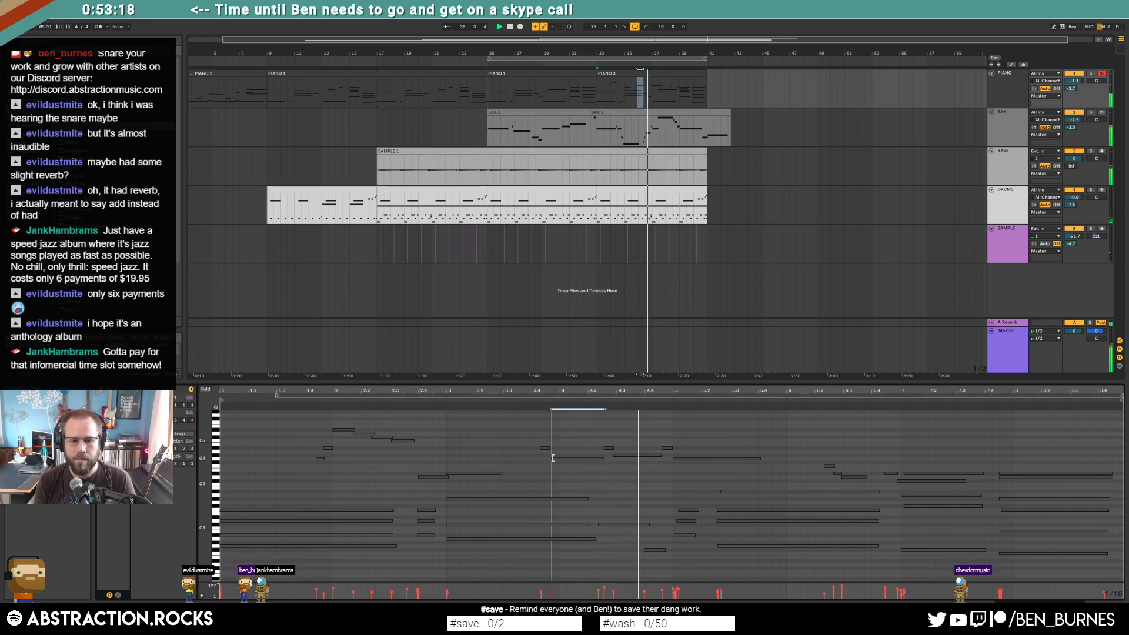
click(546, 448)
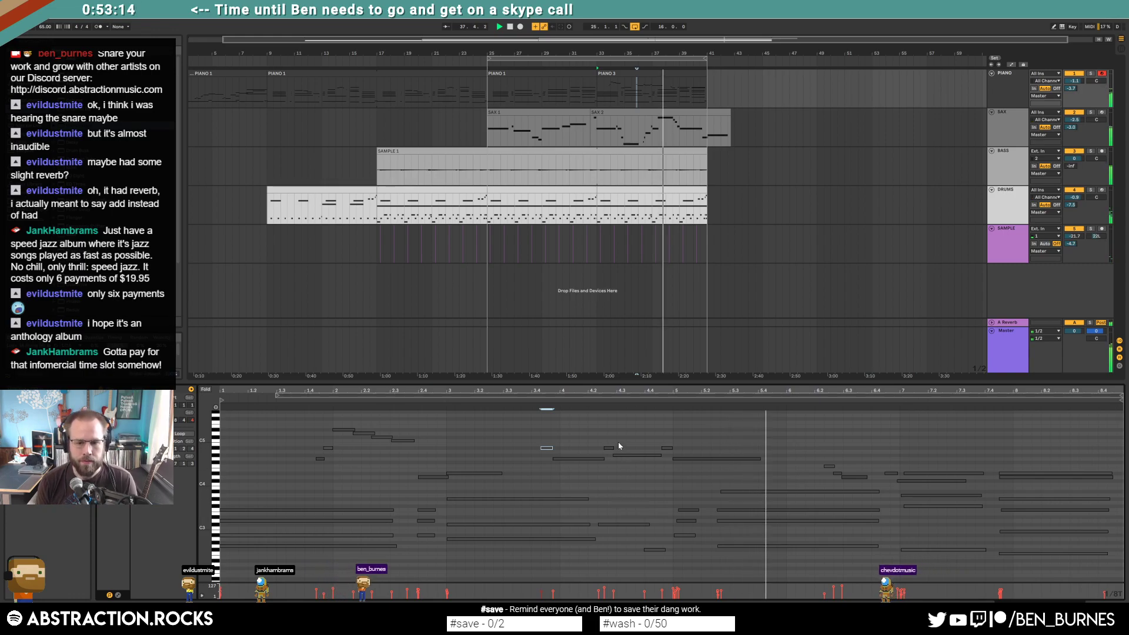
click(667, 448)
click(685, 458)
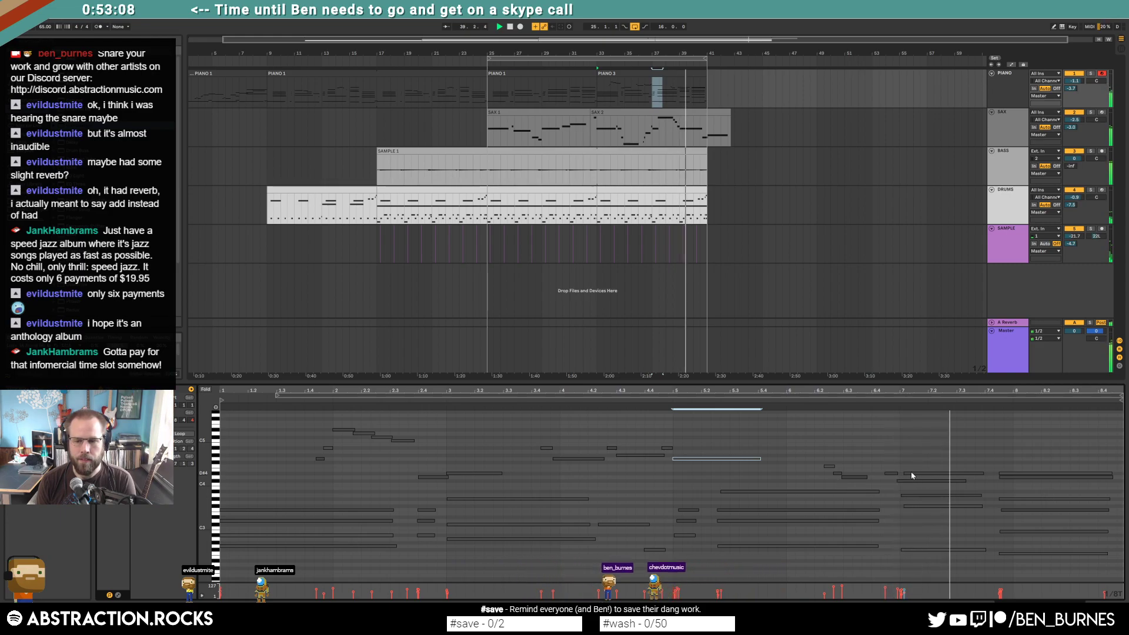
Step: Start the long piano melody note exactly at bar 39, lengthen its end slightly and lower the short note before it one semitone
drag(900, 473, 985, 474)
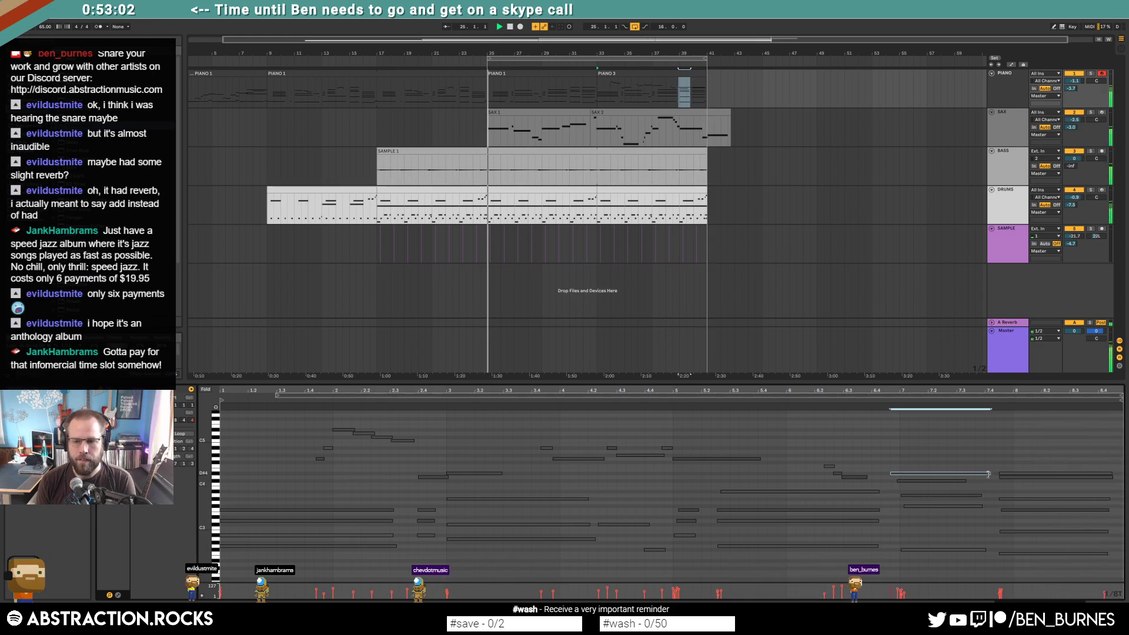
click(891, 481)
click(849, 400)
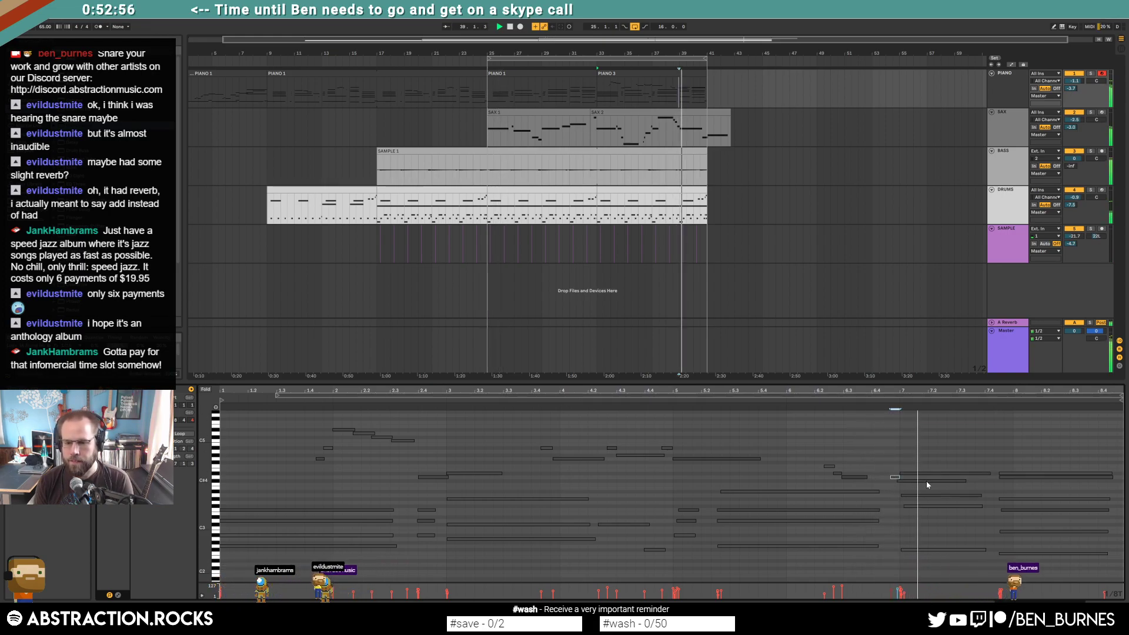
click(950, 474)
Step: Select all notes of the last chord in the PIANO 3 clip to check its voicing
scroll(951, 474, down, 2)
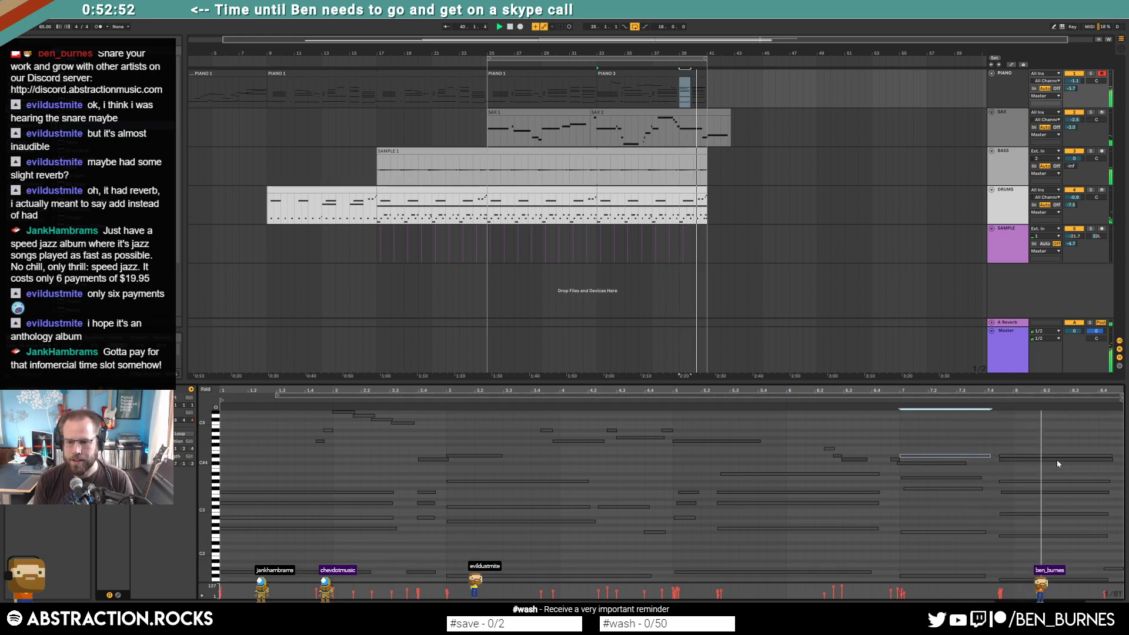
drag(995, 438, 1012, 577)
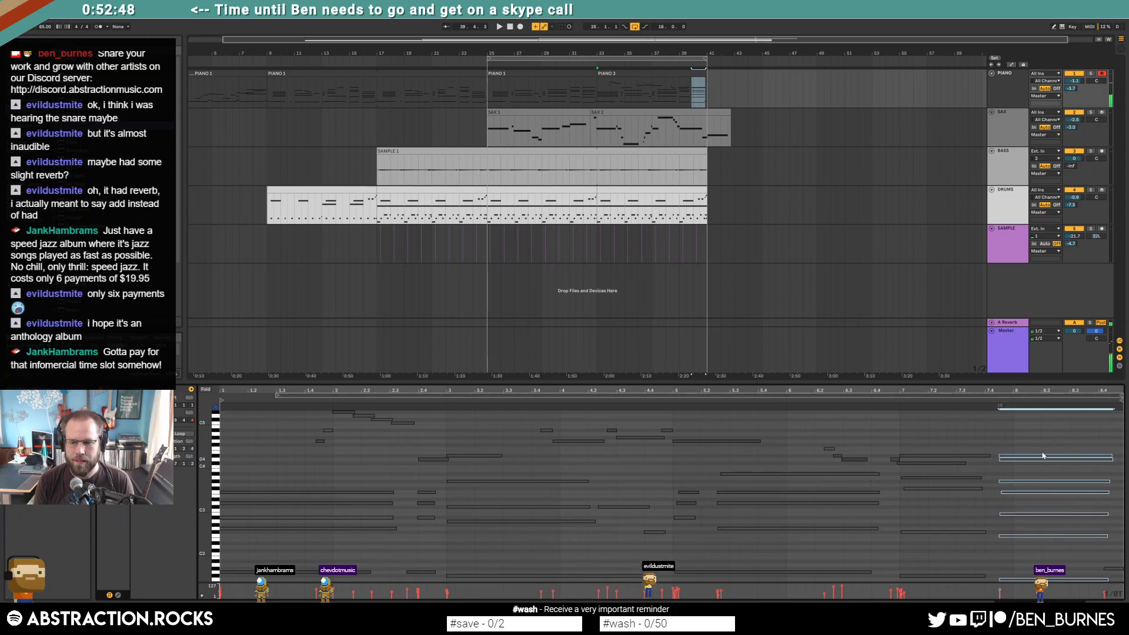
drag(213, 487, 215, 408)
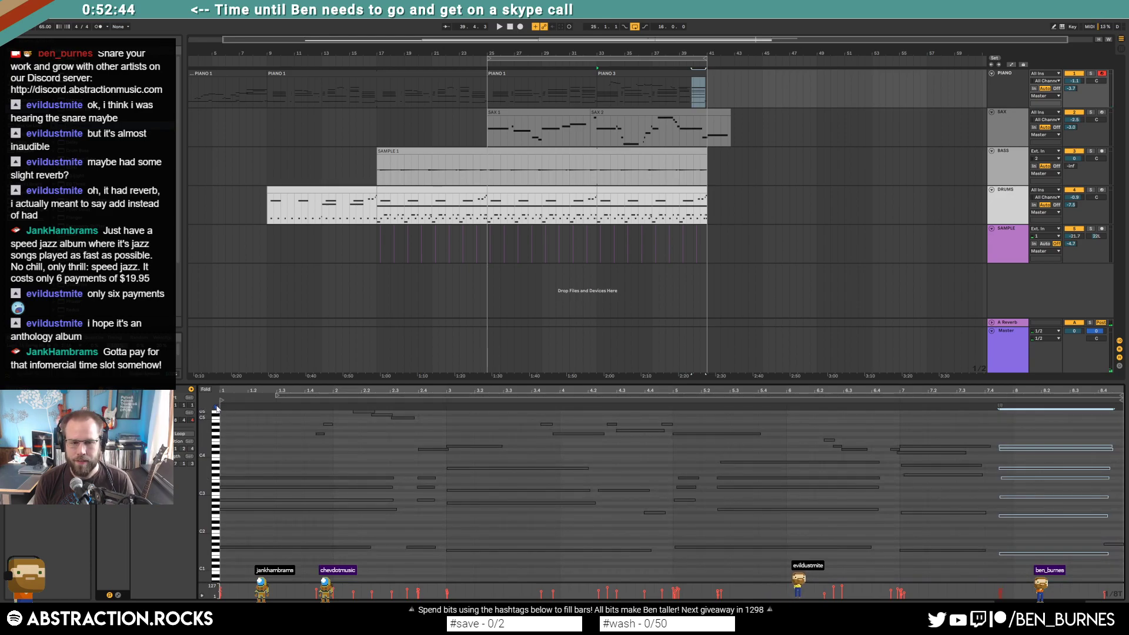
click(919, 436)
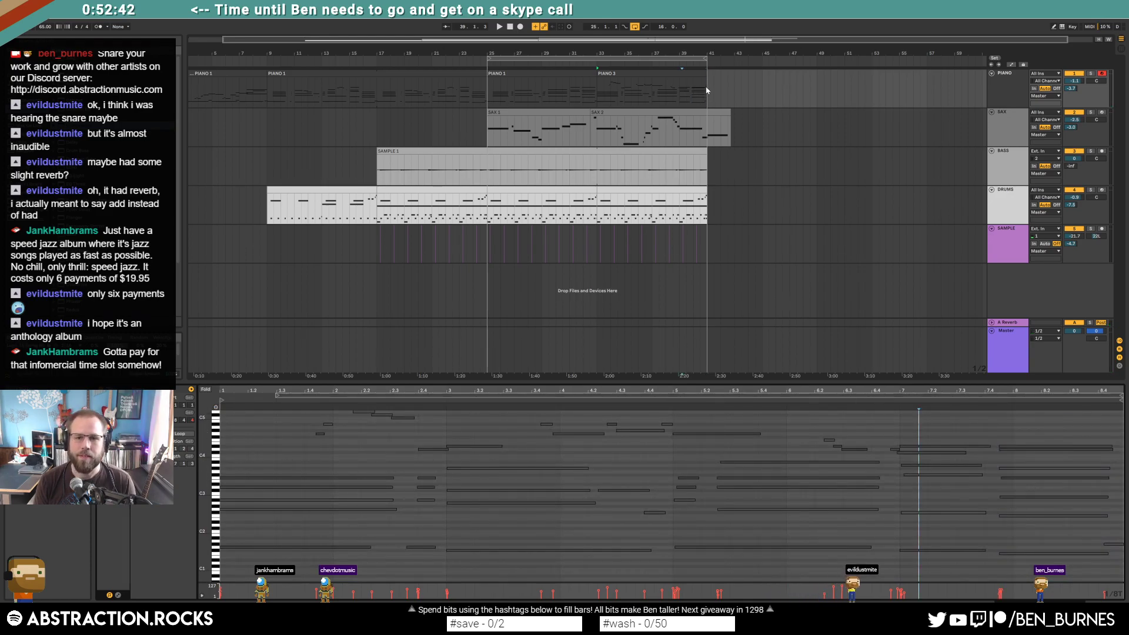
Step: Record a new piano part on the PIANO track from bar 41 to bar 49
click(706, 90)
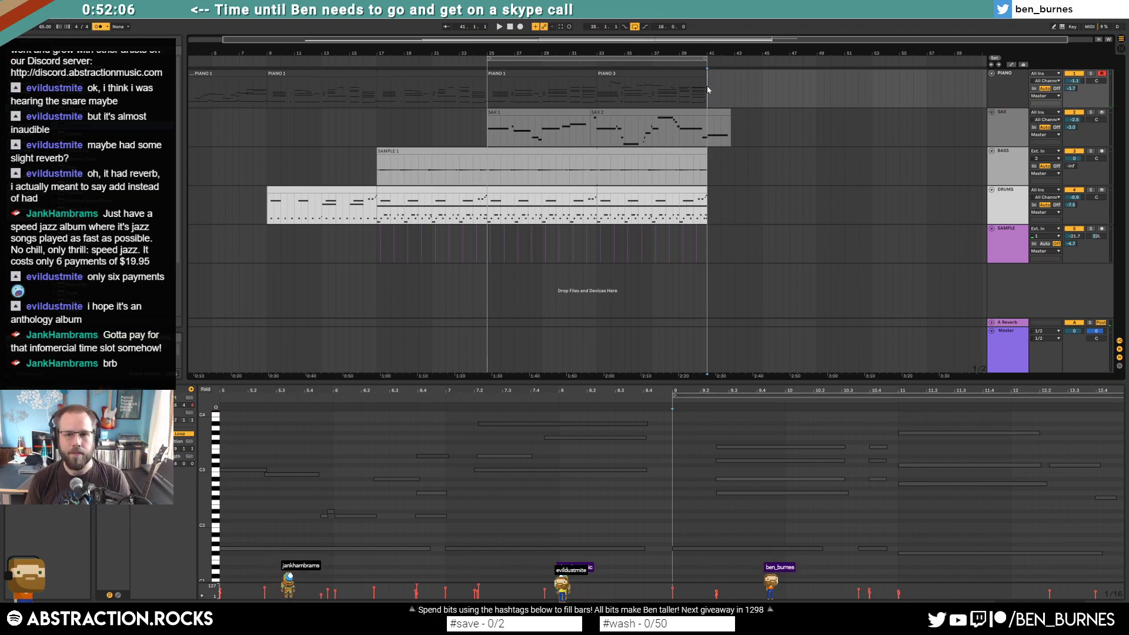
click(520, 27)
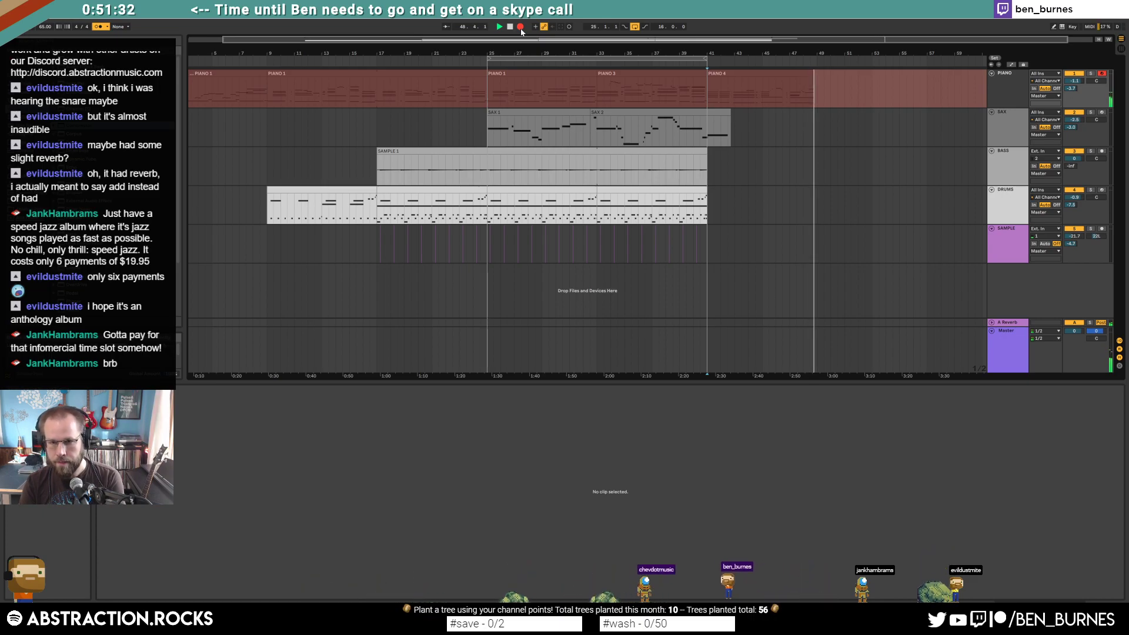
key(space)
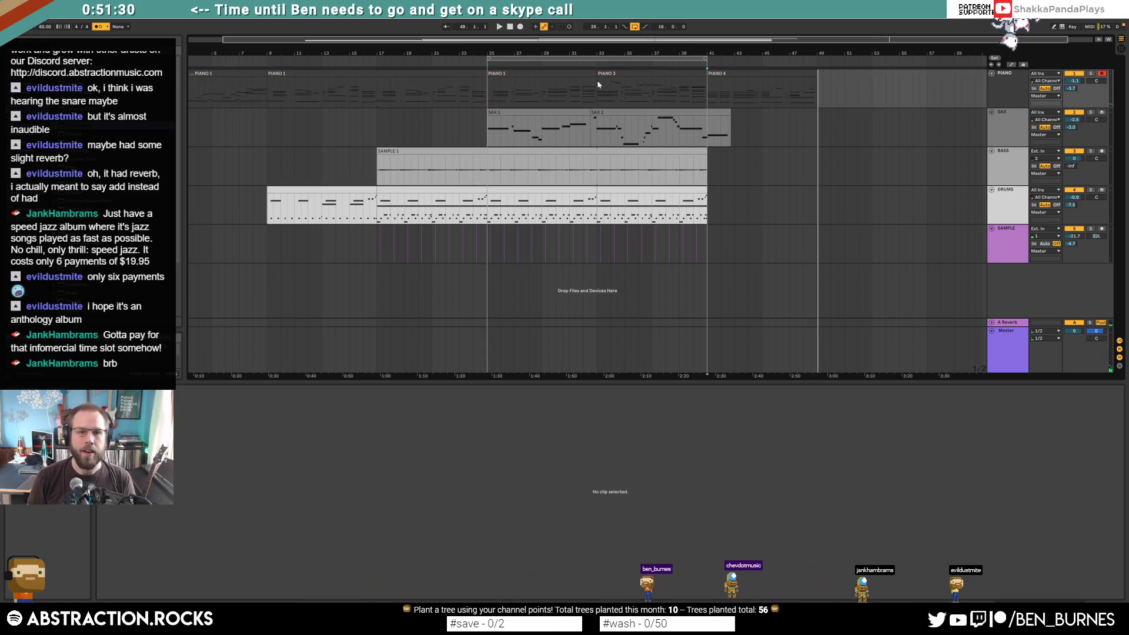
Step: Select the PIANO 4 clip and duplicate it to bars 49 to 57
click(814, 75)
drag(814, 75, 809, 71)
key(ctrl+z)
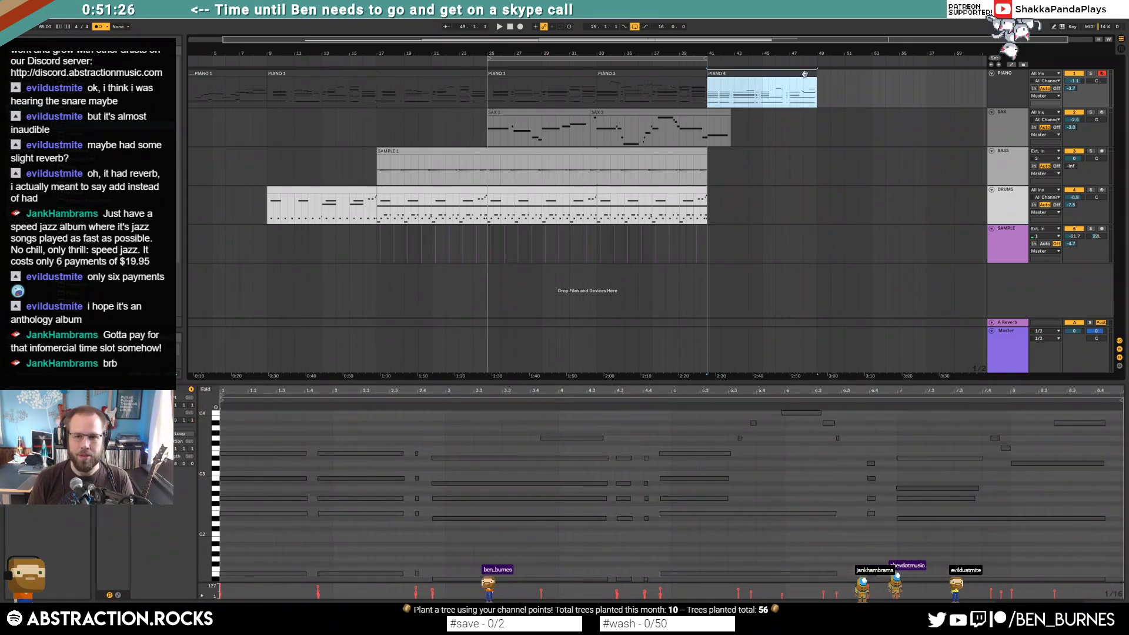
key(ctrl+d)
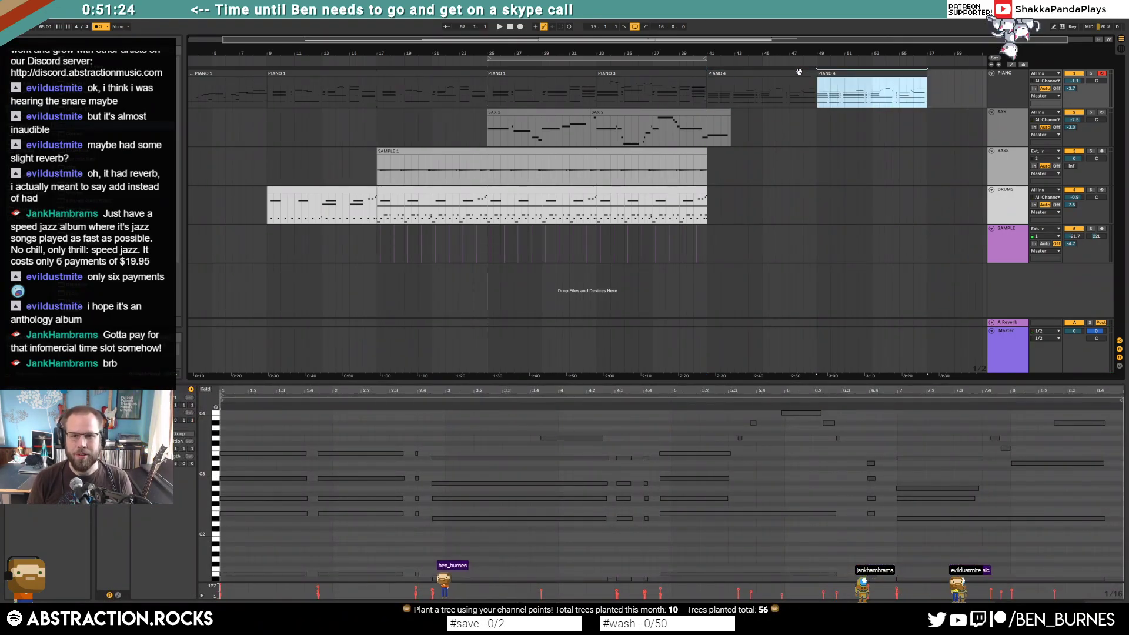
Step: Loop the original PIANO 4 clip, extend its end to bar 57 and play it from bar 41
click(799, 71)
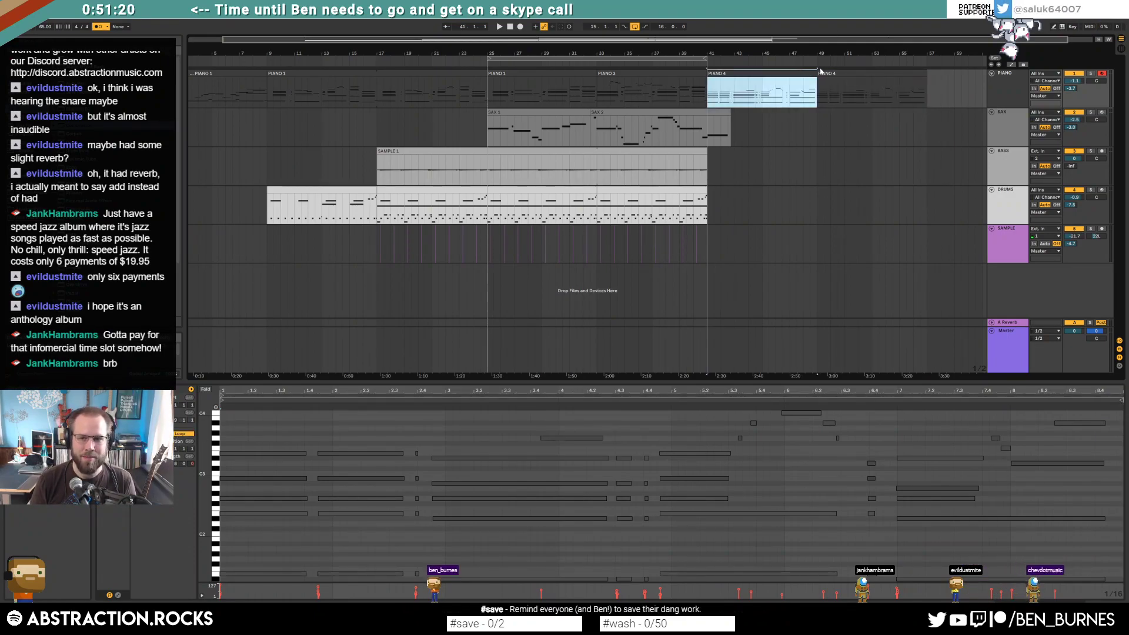
drag(817, 73, 929, 90)
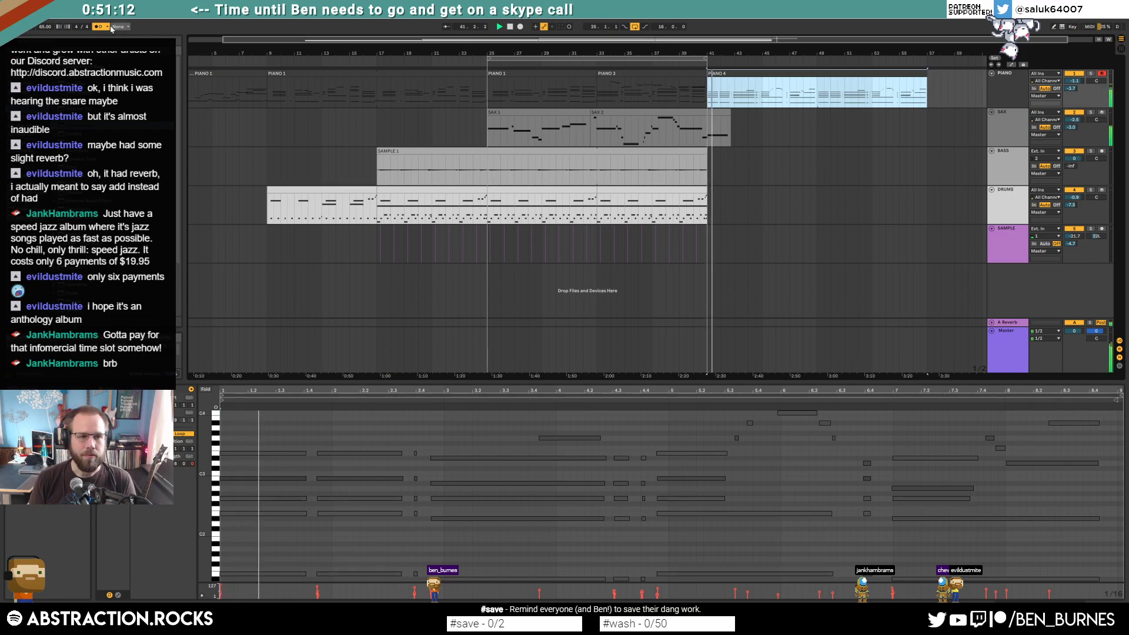
click(366, 446)
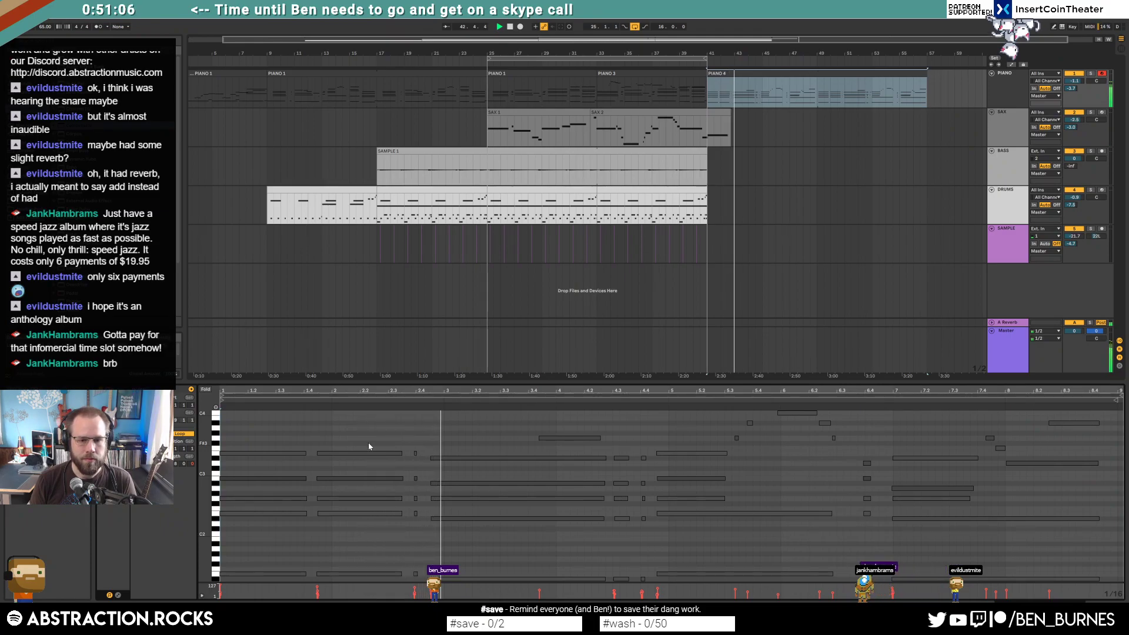
Step: Stop playback and create an empty MIDI clip on the DRUMS track from bar 41 to bar 43
click(1039, 277)
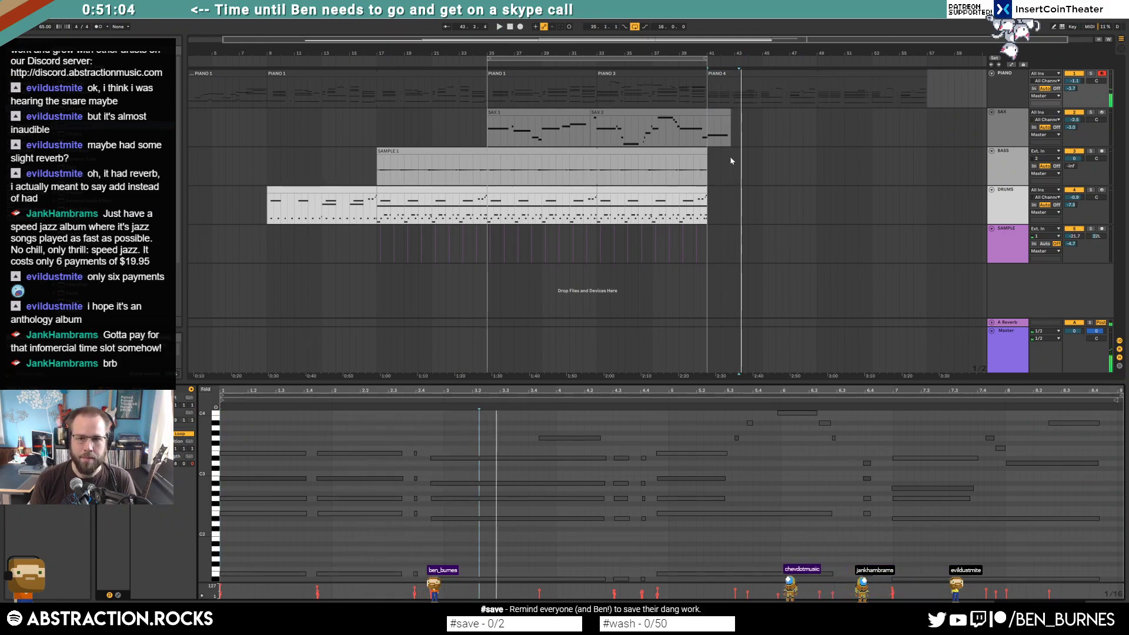
click(709, 172)
drag(709, 205, 734, 209)
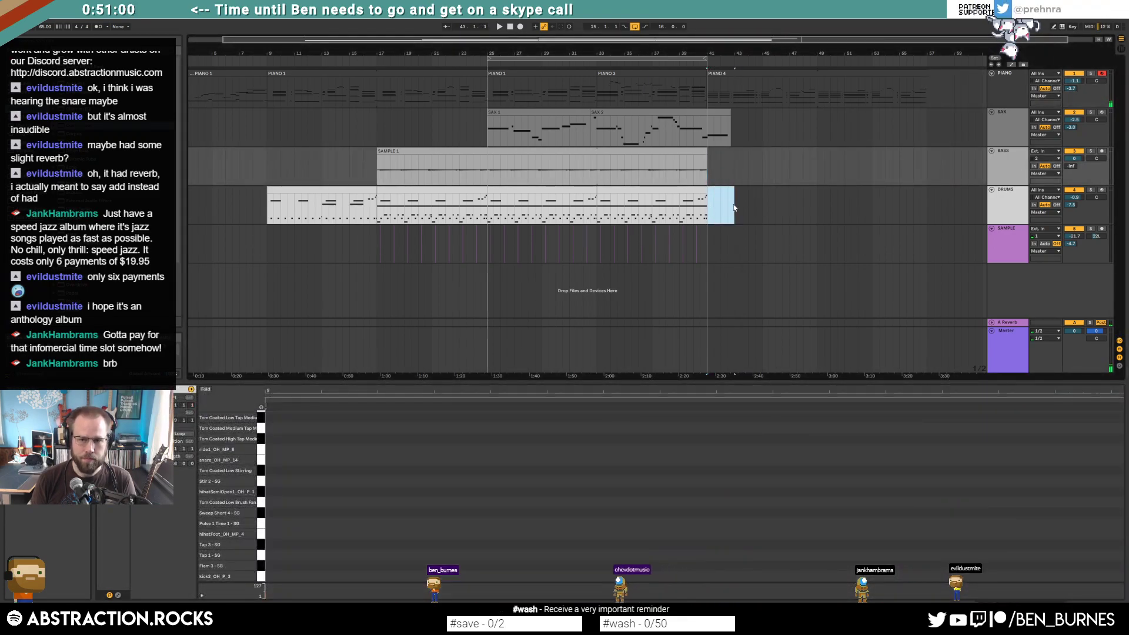
key(ctrl+shift+m)
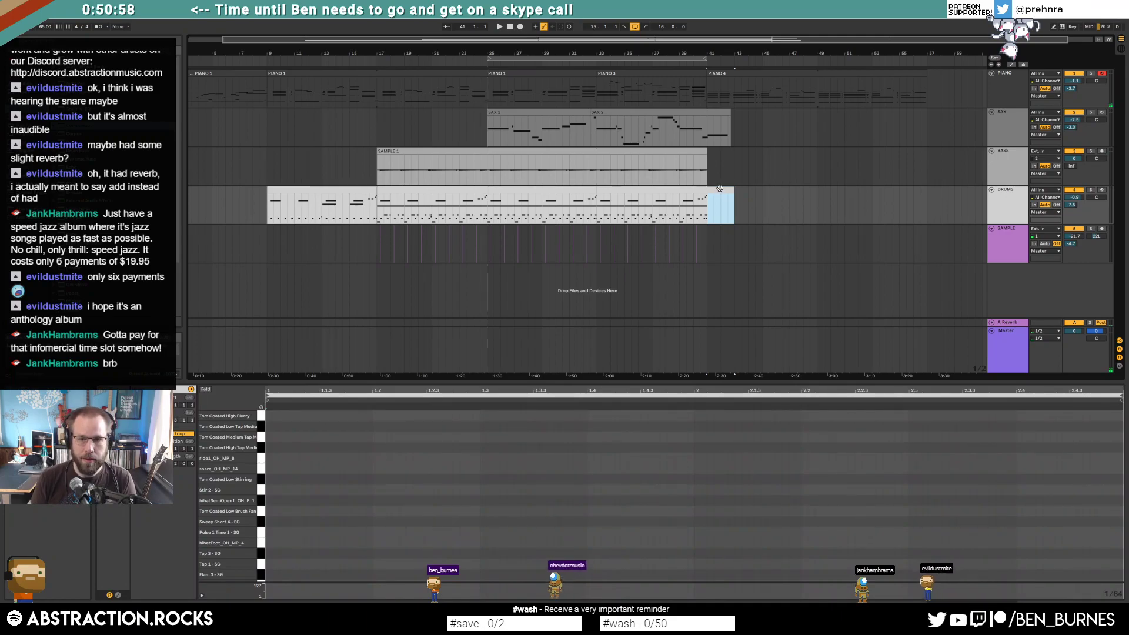
Step: Enter a one-beat ride1_OH_MP_8 note at the start of the new drum clip and duplicate it onto every beat of both bars
click(274, 502)
mouse_move(269, 458)
mouse_down()
mouse_move(388, 462)
mouse_move(370, 492)
mouse_up()
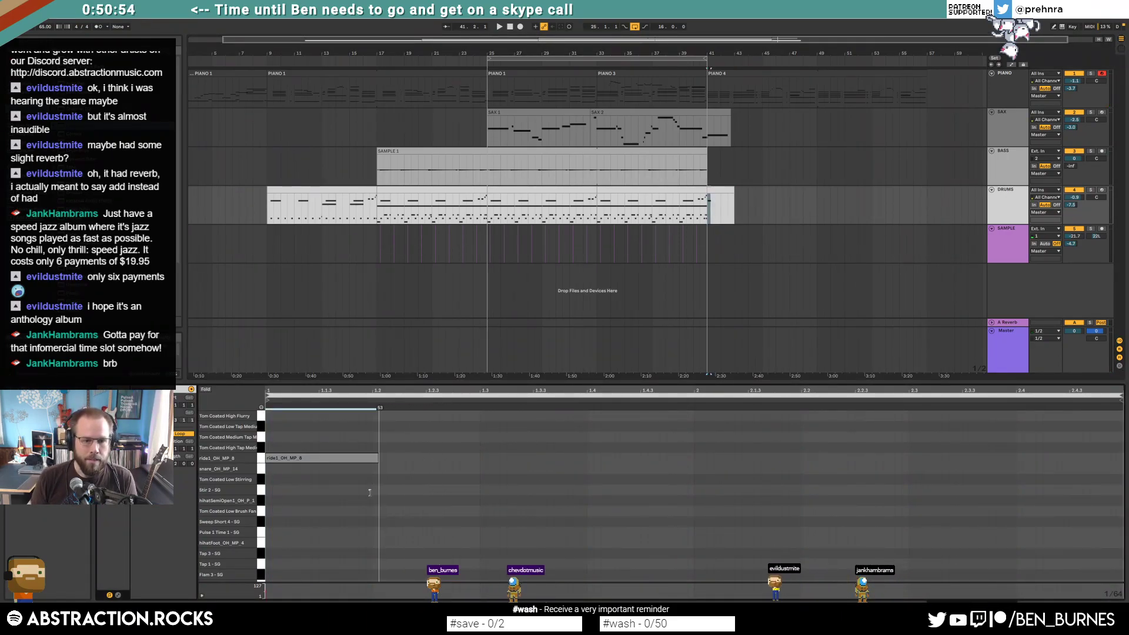
key(ctrl+d)
key(ctrl+d)
key(ctrl+d)
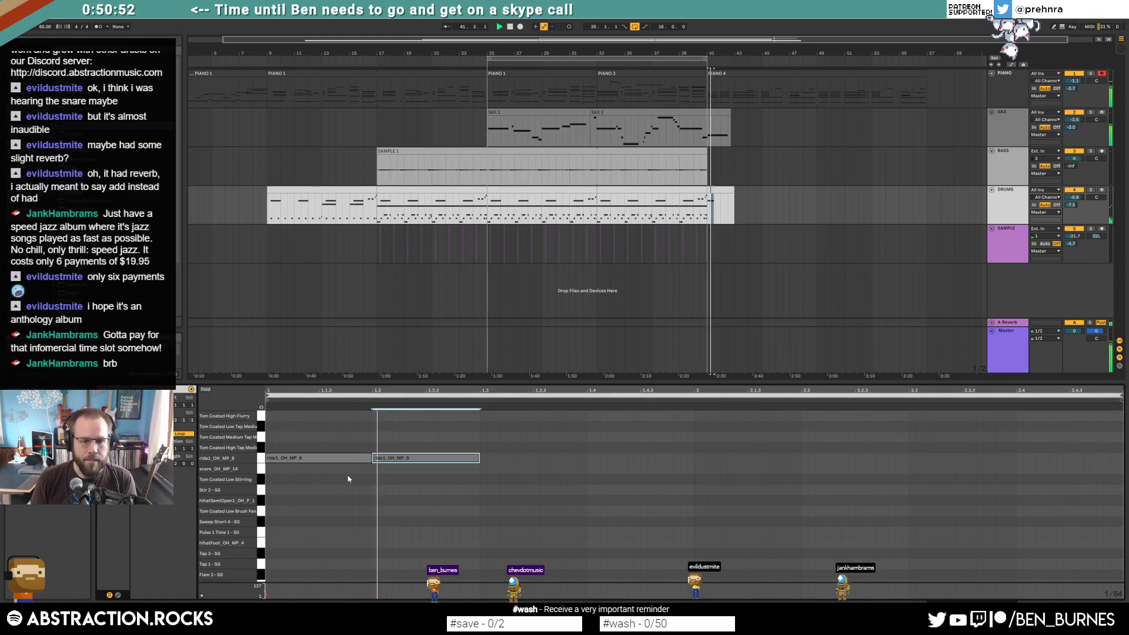
key(space)
key(ctrl+d)
key(ctrl+d)
key(ctrl+d)
key(ctrl+d)
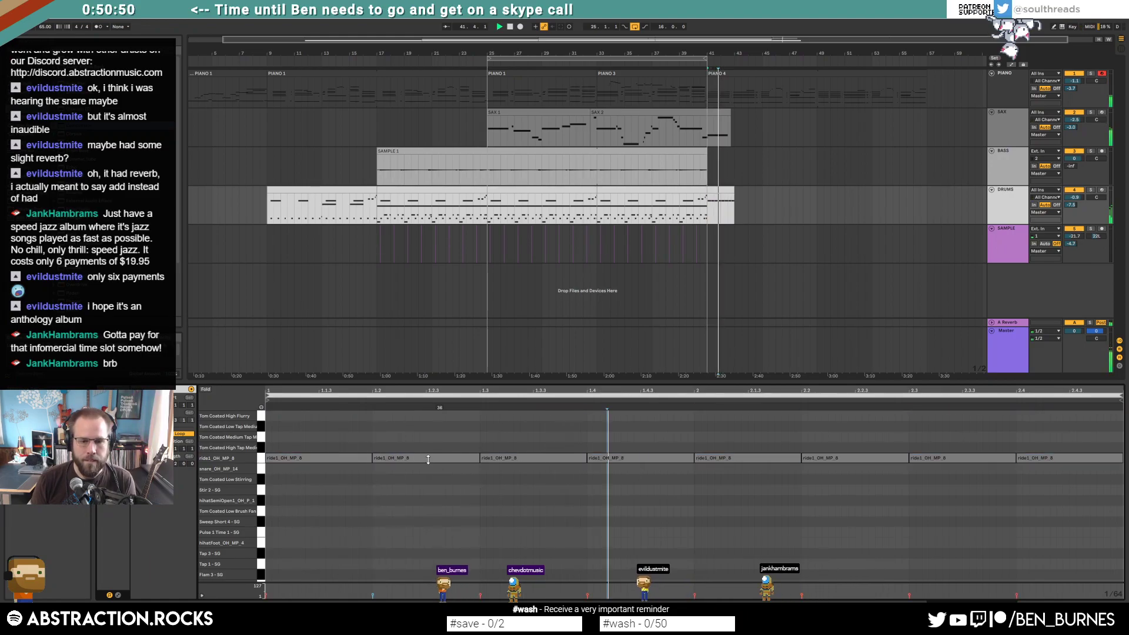
Step: Duplicate the first bar's beat-4 ride note across the second bar and trim both beat-4 ride notes to start about a third of a beat later
click(379, 458)
click(637, 458)
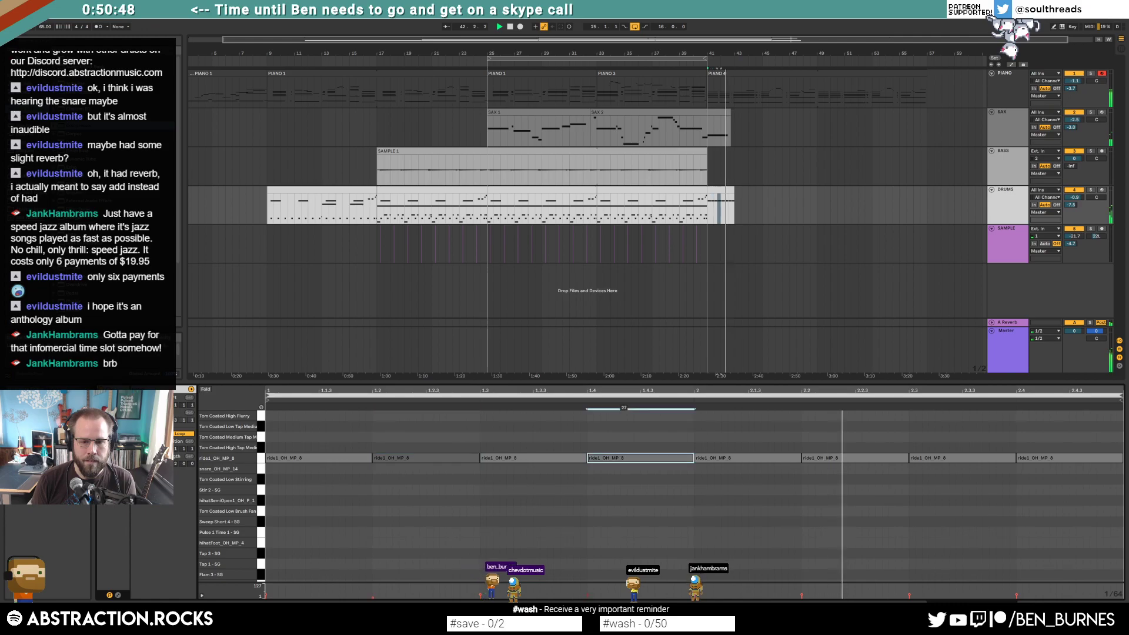
key(ctrl+d)
key(ctrl+d)
key(ctrl+d)
key(ctrl+d)
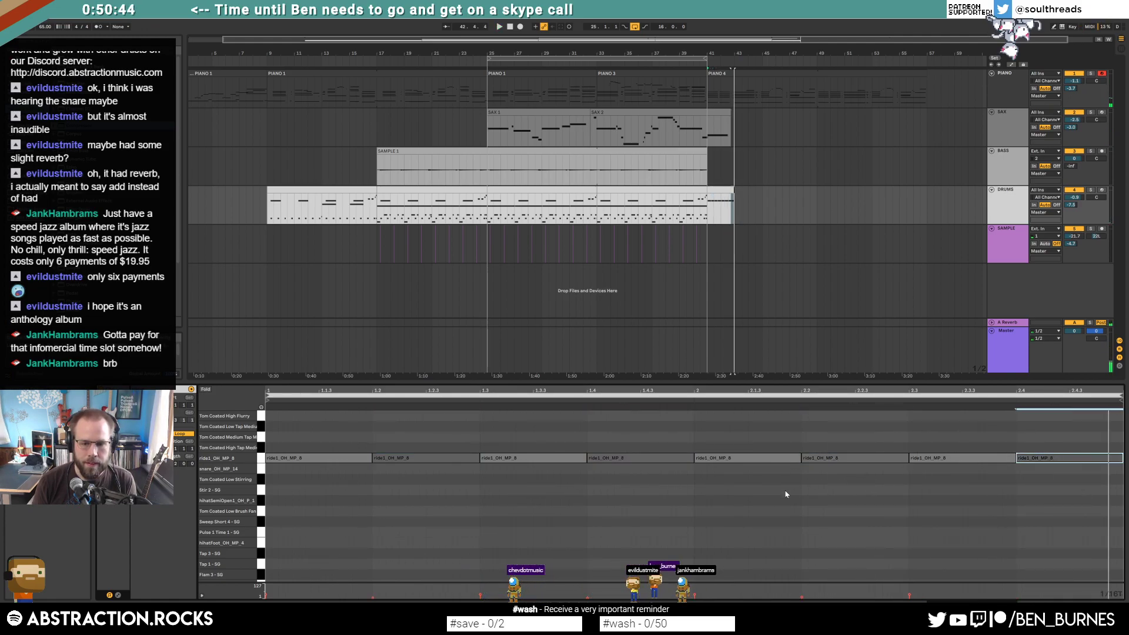
drag(599, 458, 624, 459)
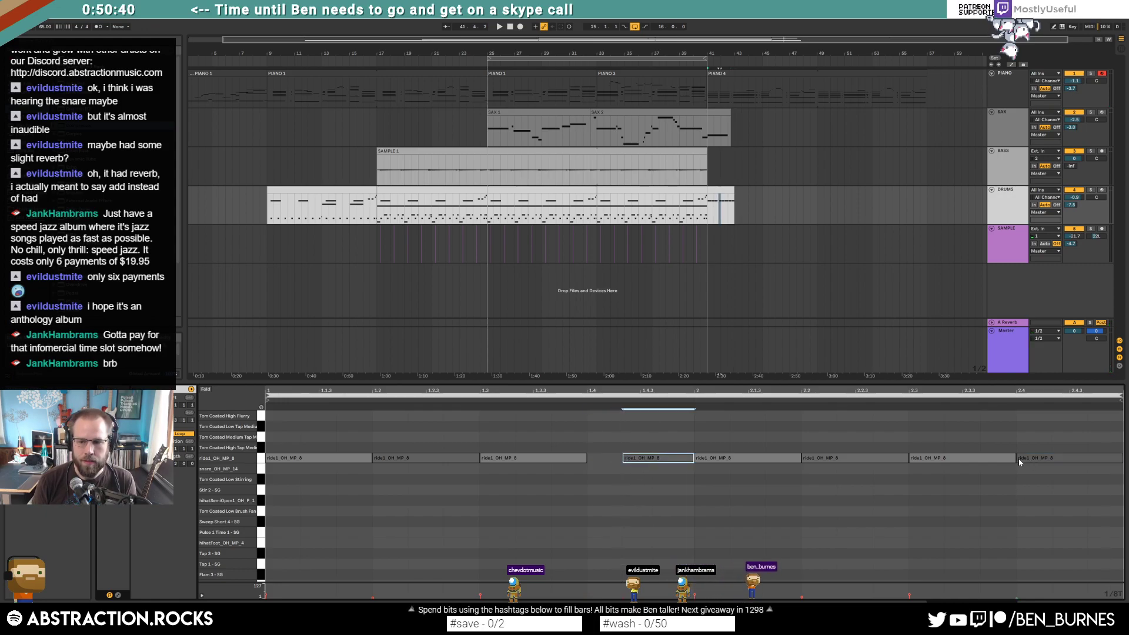
drag(1018, 458, 1060, 465)
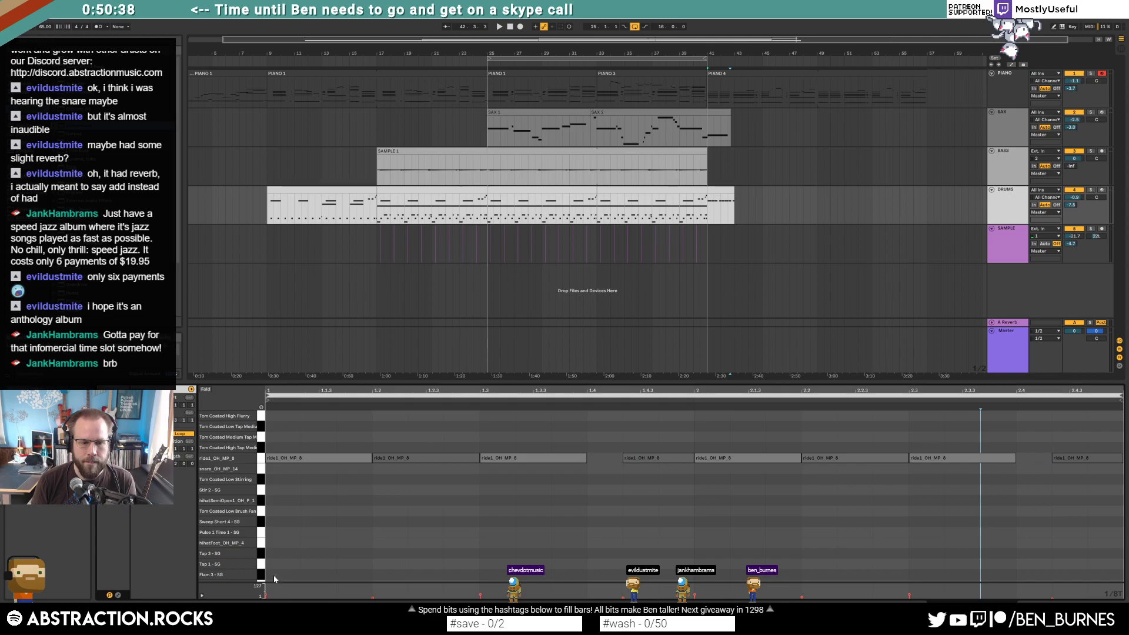
Step: Add a first-bar pattern with kick2_OH_P_3 on beat 1 and after beat 3, Flam 3 on beat 2, and Tap 1 and Tap 3 on beat 4
scroll(275, 575, down, 1)
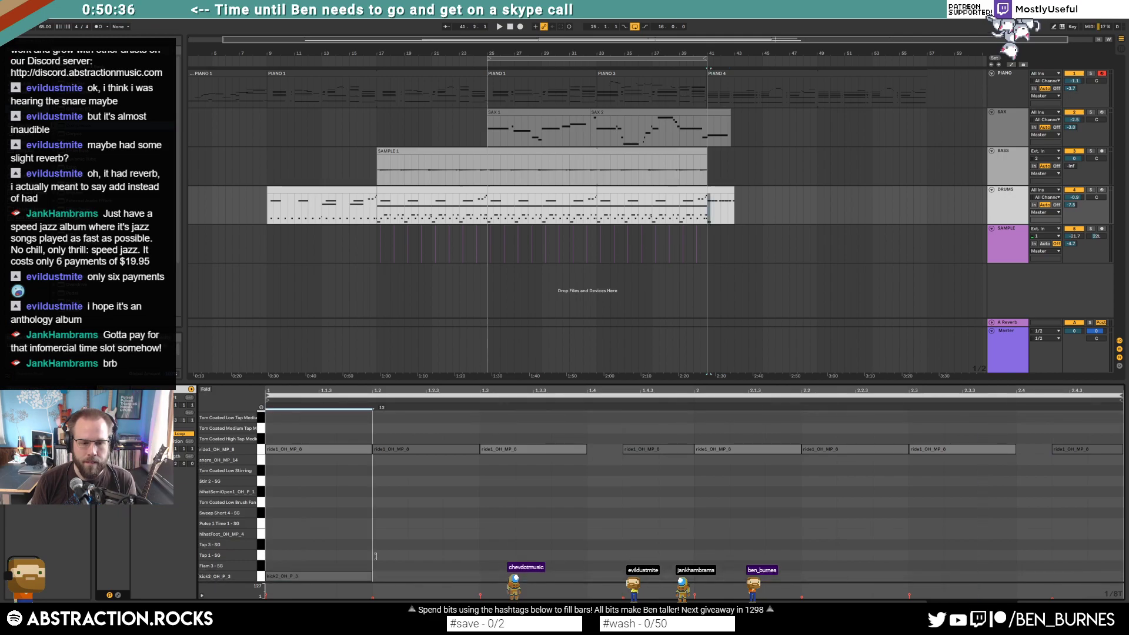
drag(381, 566, 443, 565)
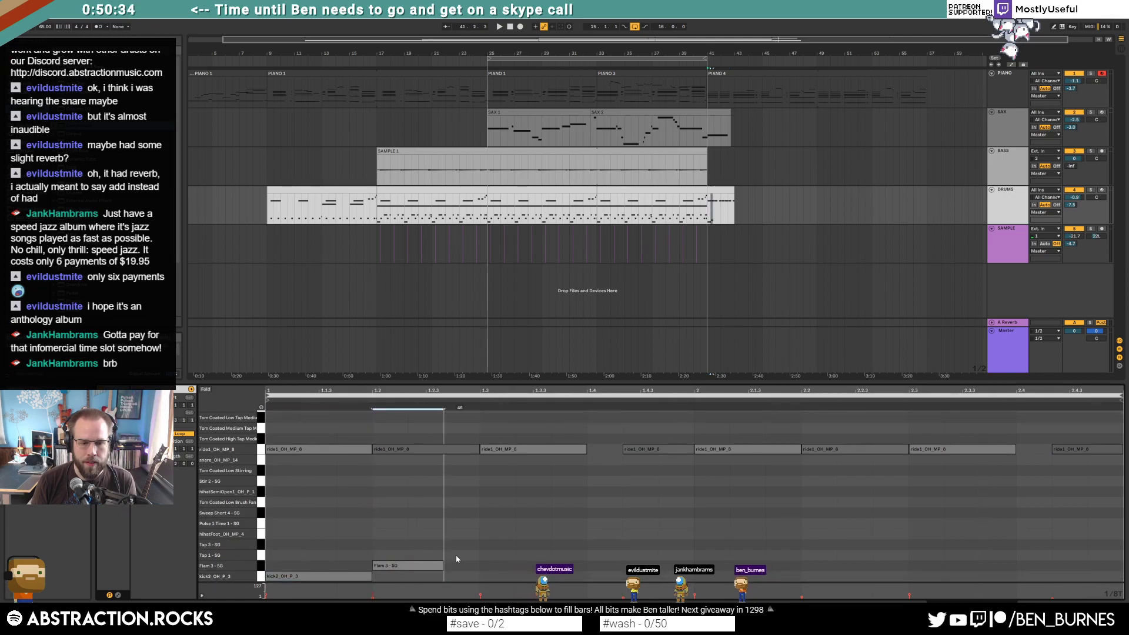
drag(517, 575, 583, 571)
key(space)
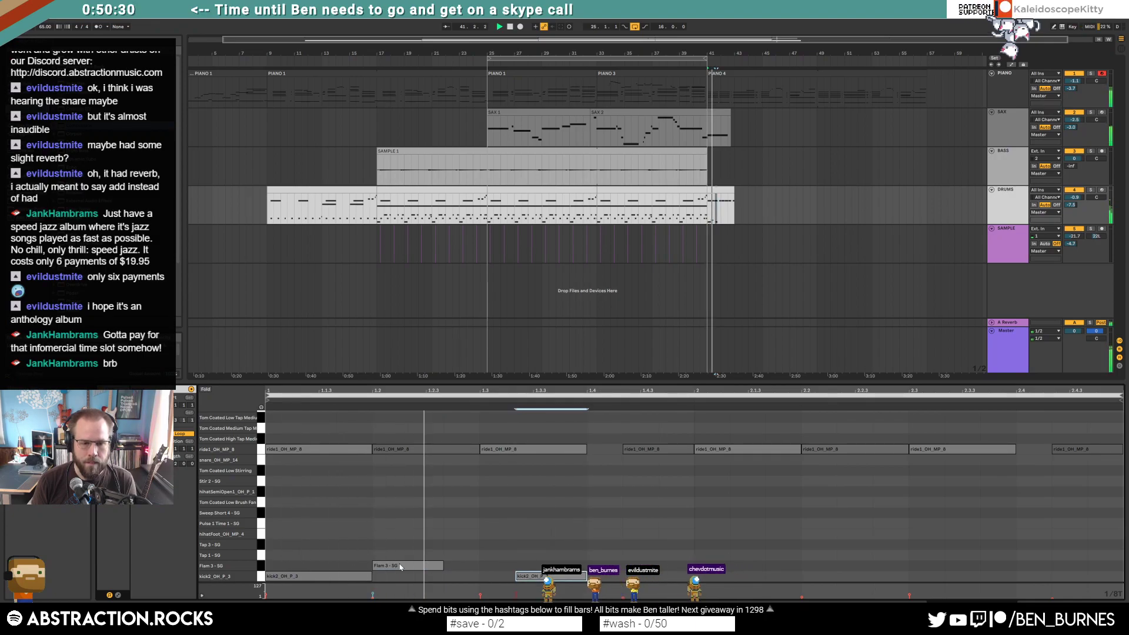
key(space)
drag(588, 555, 630, 555)
click(661, 546)
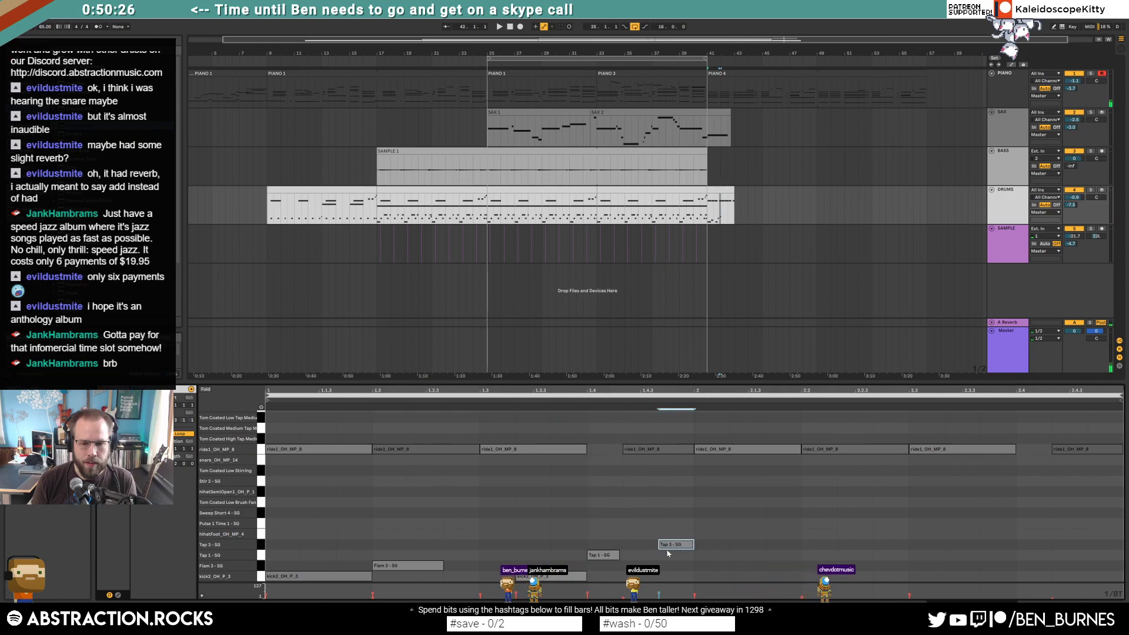
Step: Deactivate the SAX 2 clip and loop playback over the new drum clip at bars 41 to 43
click(721, 115)
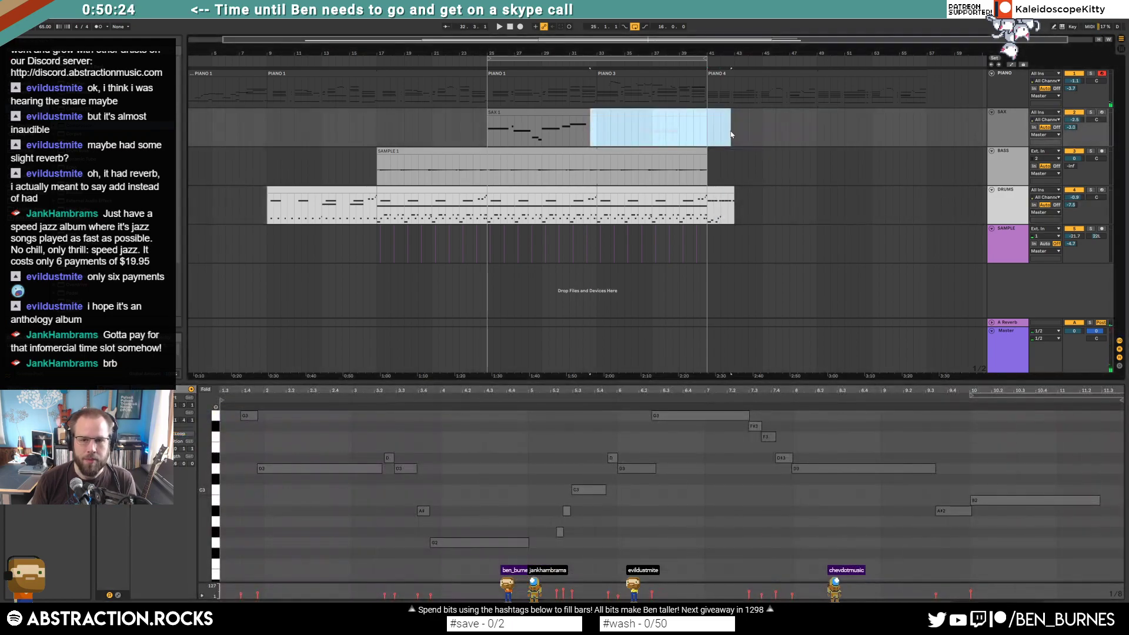
click(723, 190)
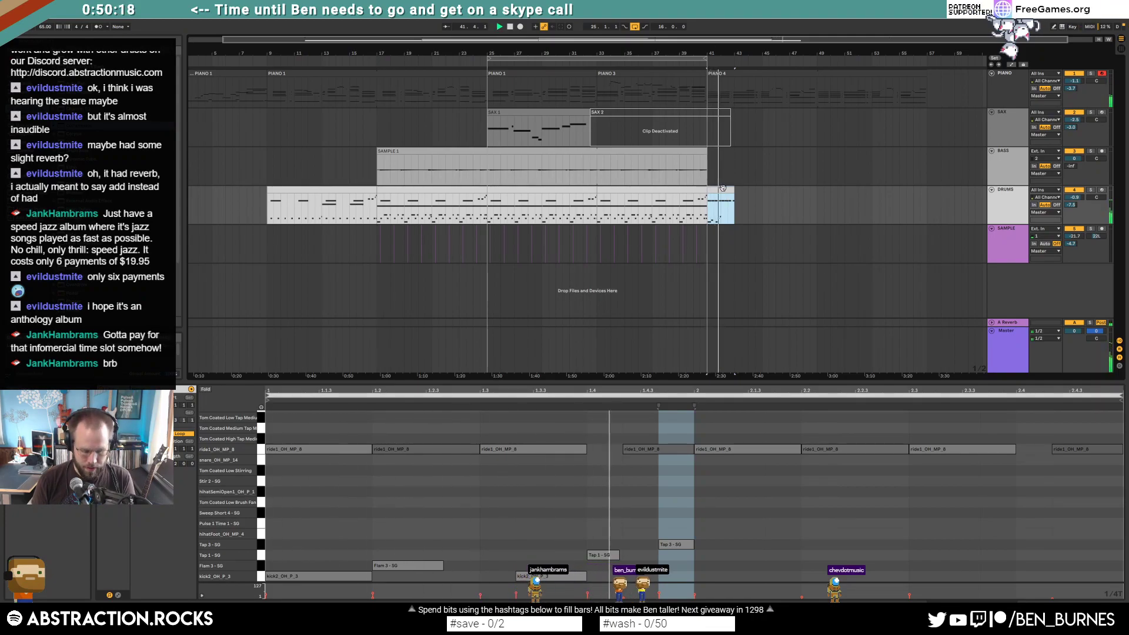
key(ctrl+l)
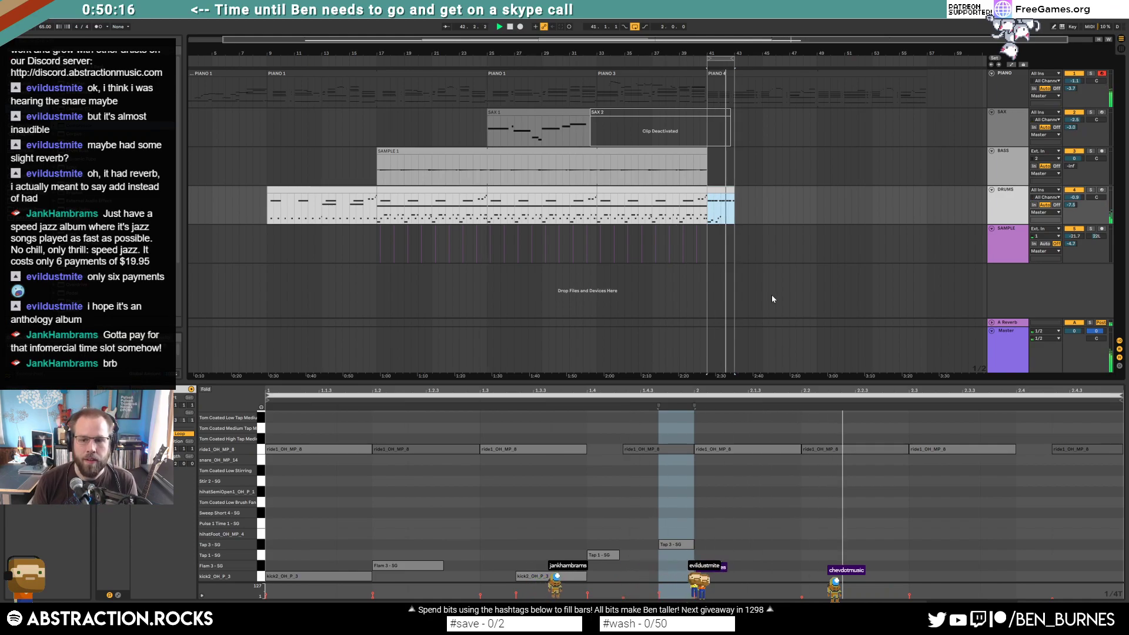
Step: Copy the Flam 3 note to beat 2 of the second bar and add a one-beat kick2_OH_P_3 note on that bar's first beat
click(421, 566)
drag(421, 567, 849, 565)
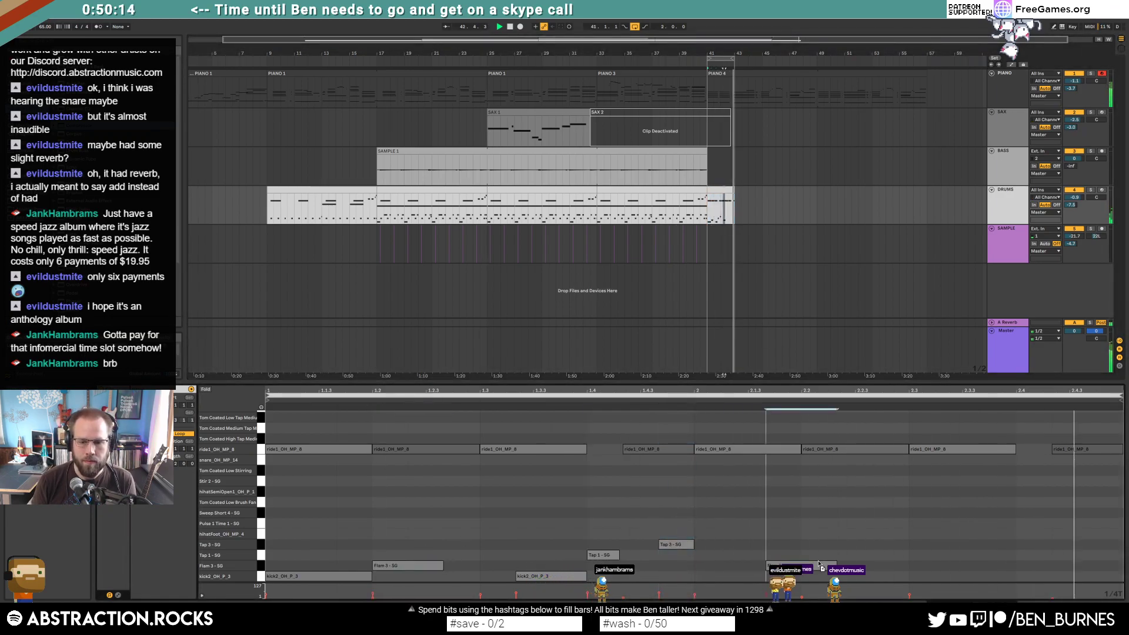
double_click(697, 577)
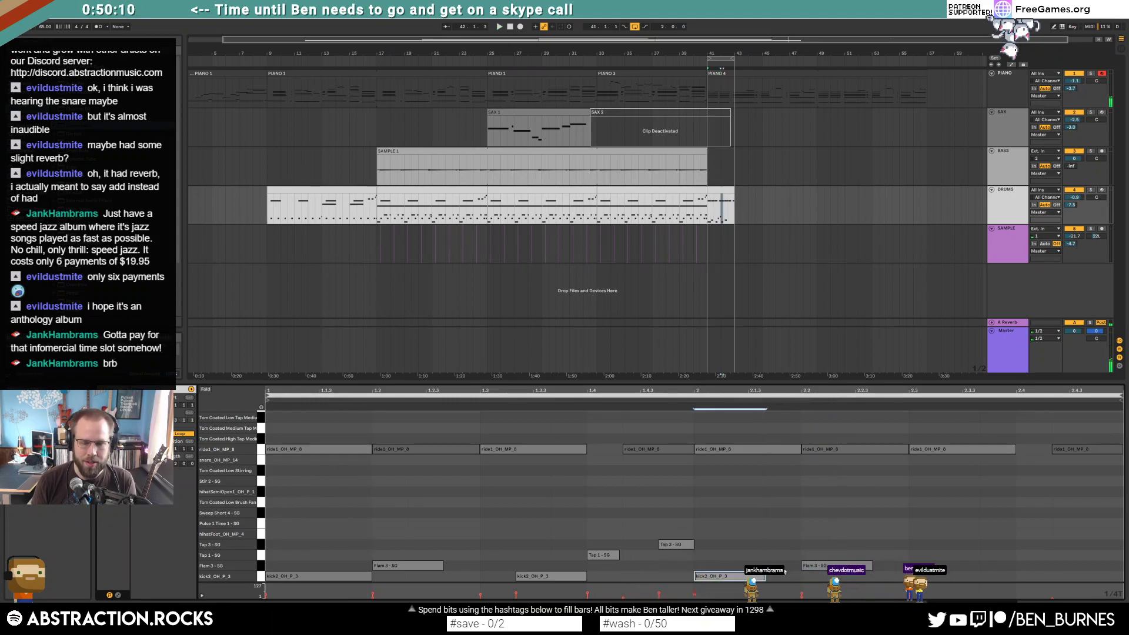
drag(764, 576, 800, 576)
click(334, 573)
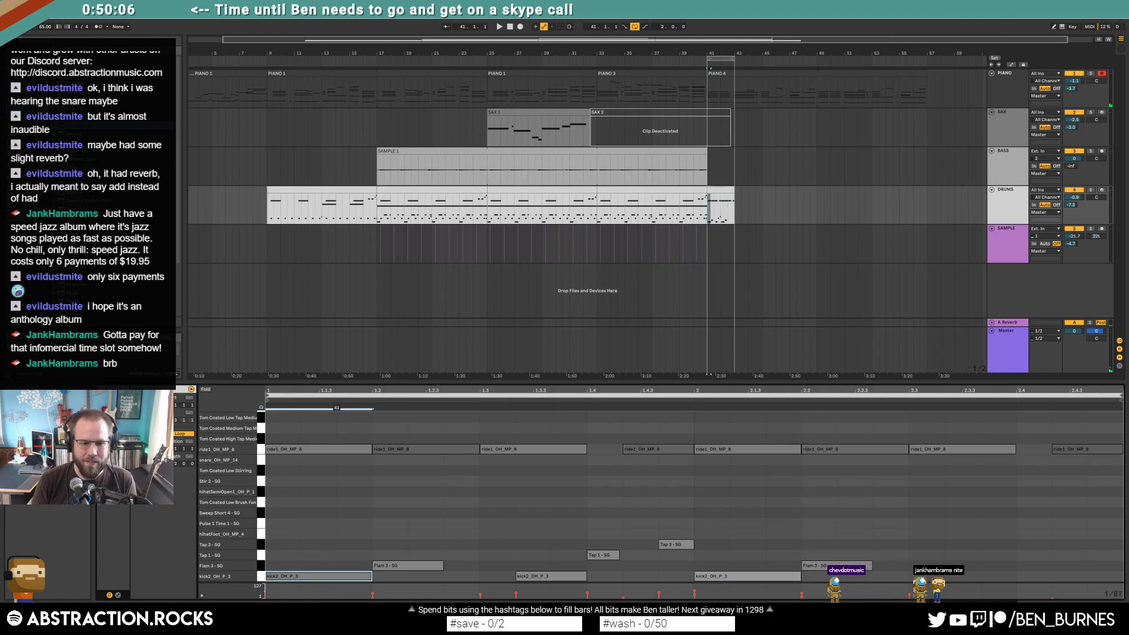
Step: Select all ride notes, slightly lower the first PIANO 4 chord's velocity, and audition the drum loop with the piano
click(261, 449)
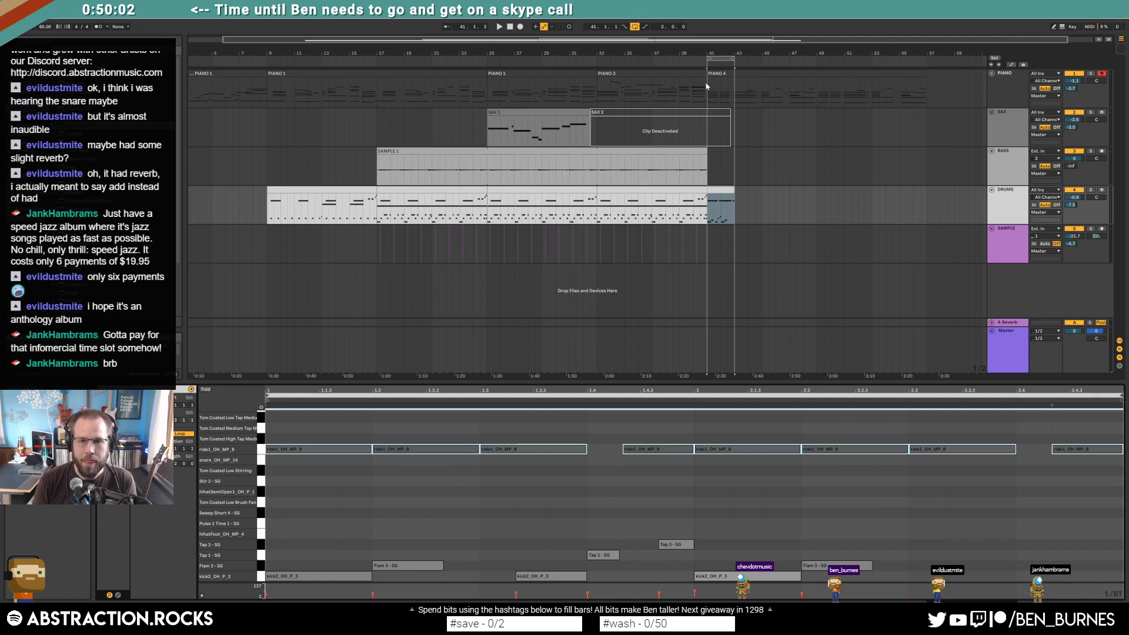
click(724, 71)
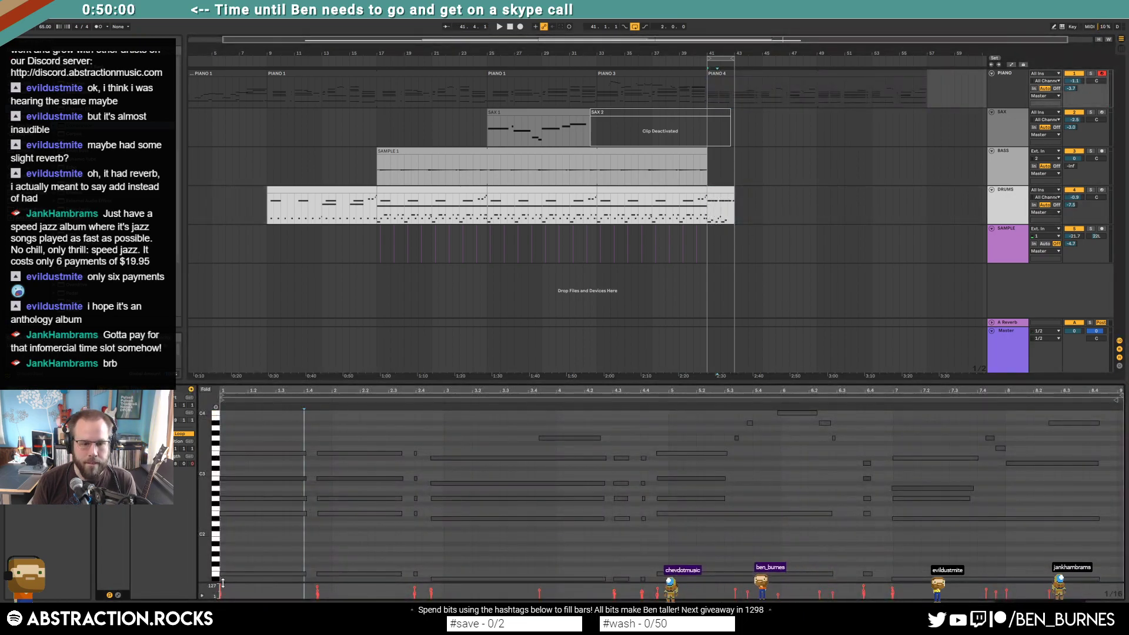
drag(221, 586, 220, 590)
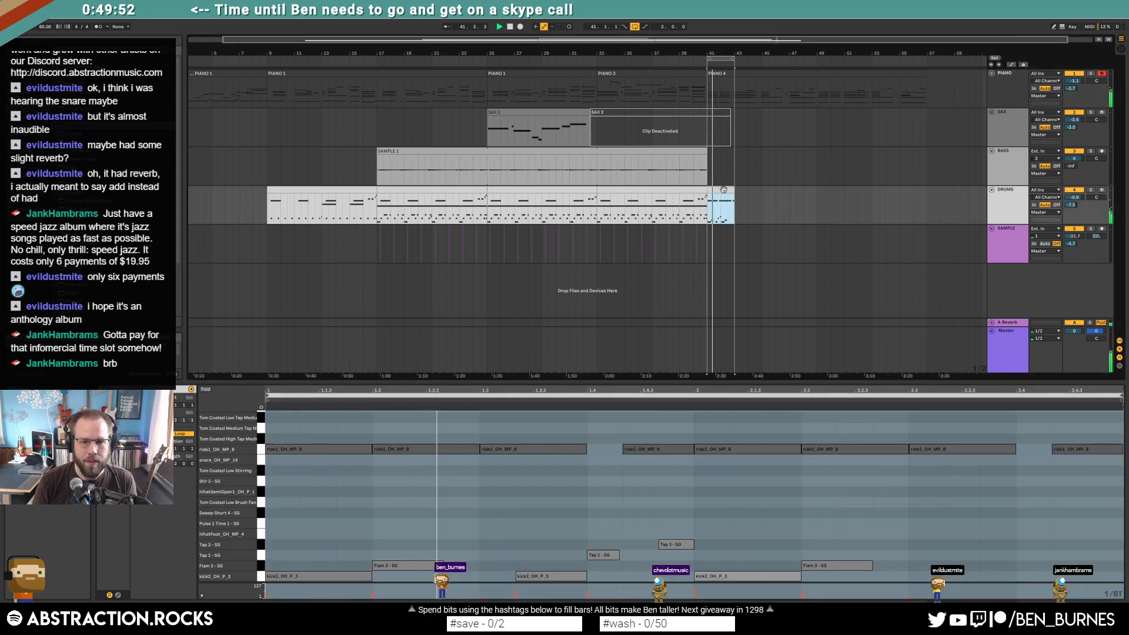
key(Down)
key(Down)
key(Down)
click(474, 516)
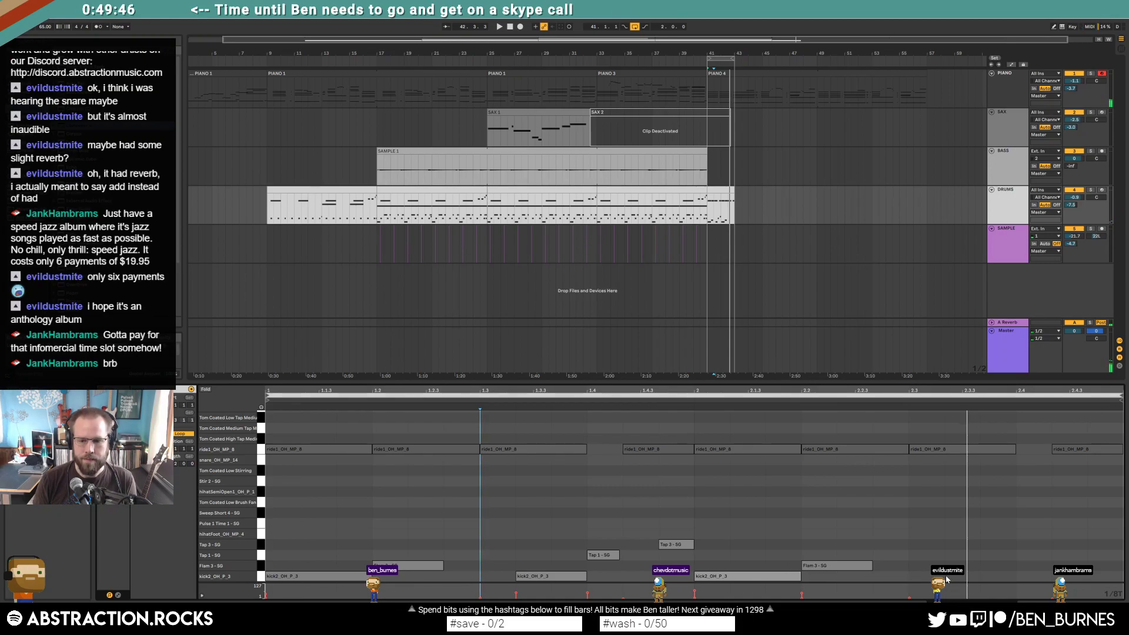
Step: Complete the second drum bar with two kicks around beat 3, two Tap 3 hits on beat 4 and a Tom Coated Medium Tap between them
click(885, 579)
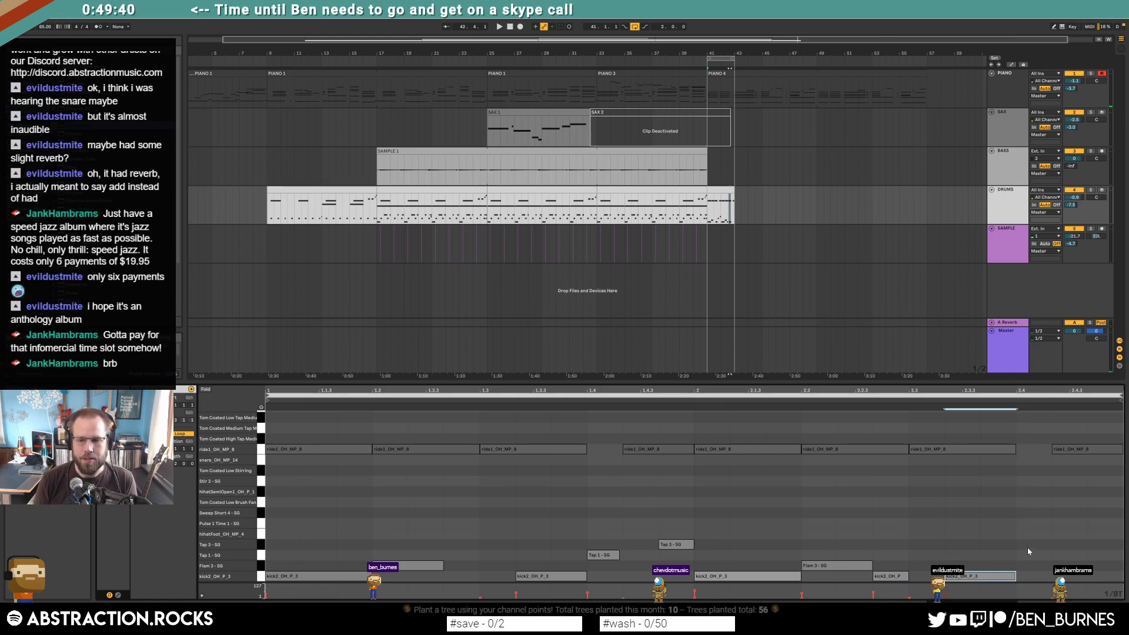
double_click(1045, 556)
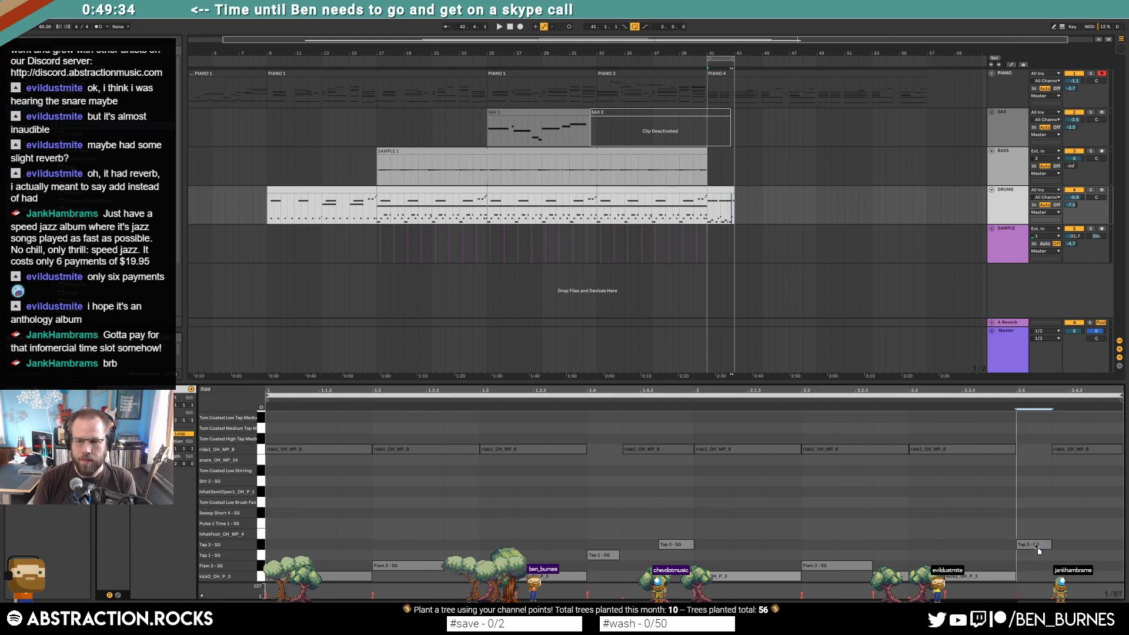
double_click(1096, 544)
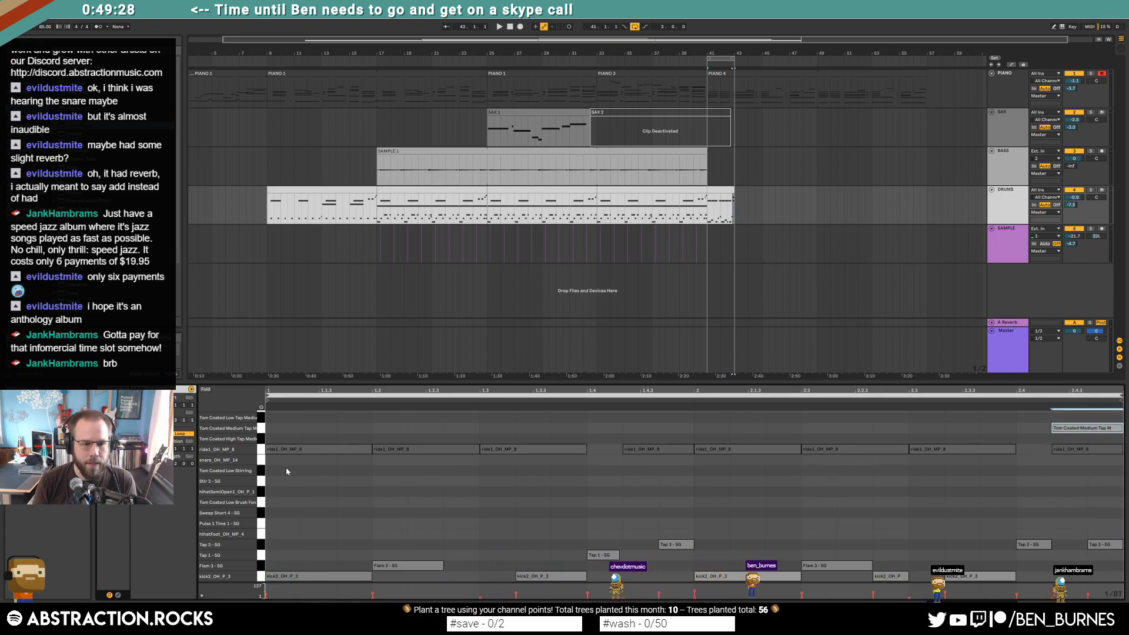
Step: Try a Tom Coated High Flurry and a Tom Coated Low Stirring note on the drum clip's first beat
scroll(274, 447, up, 1)
double_click(274, 418)
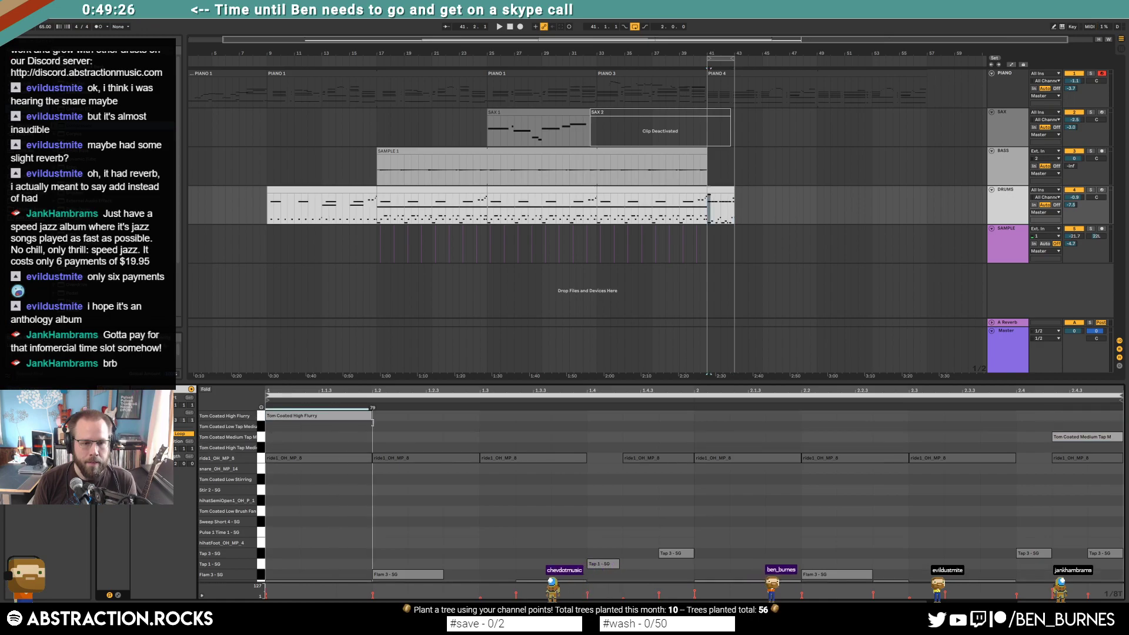
double_click(350, 416)
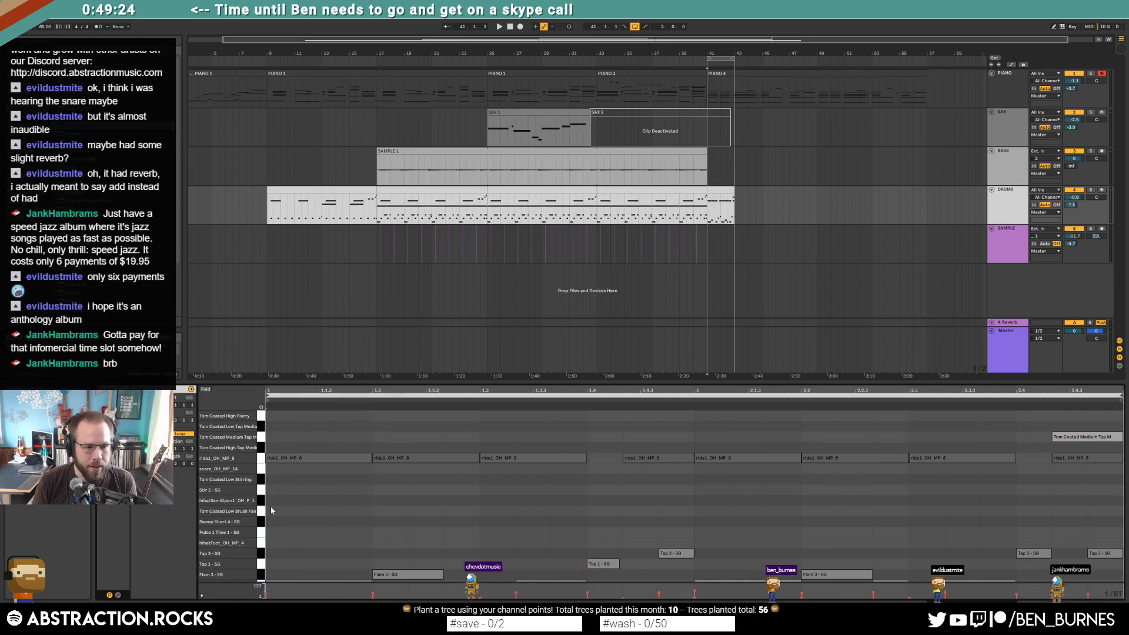
double_click(269, 482)
key(space)
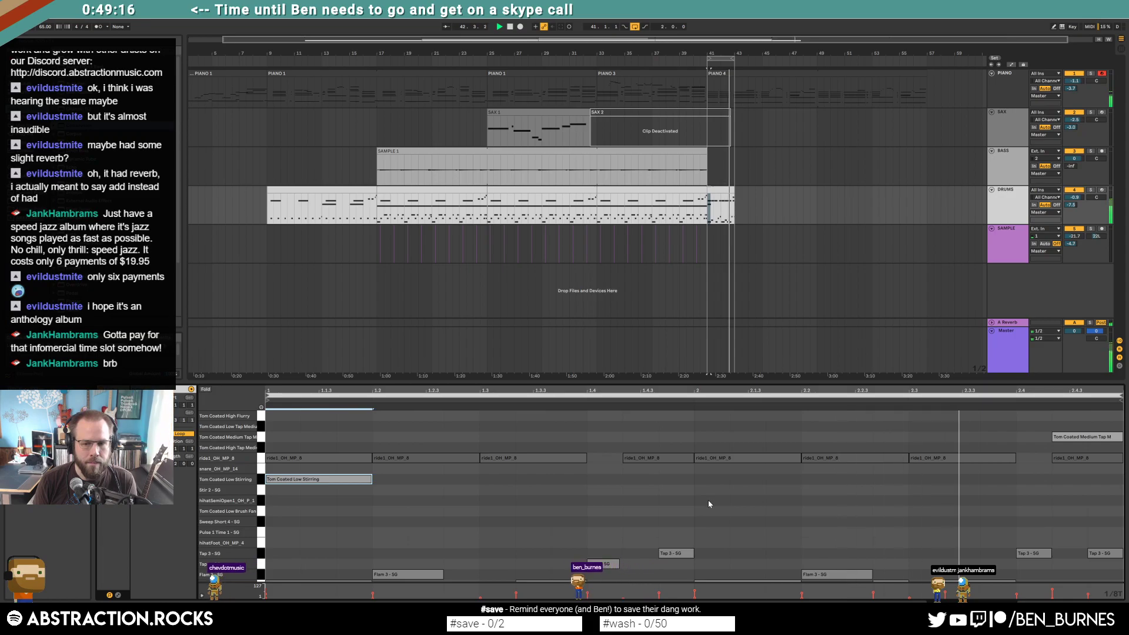
click(354, 481)
Step: Extend the looped drum clip to bar 45 and set the playback loop to bars 41 to 45
drag(733, 200, 762, 201)
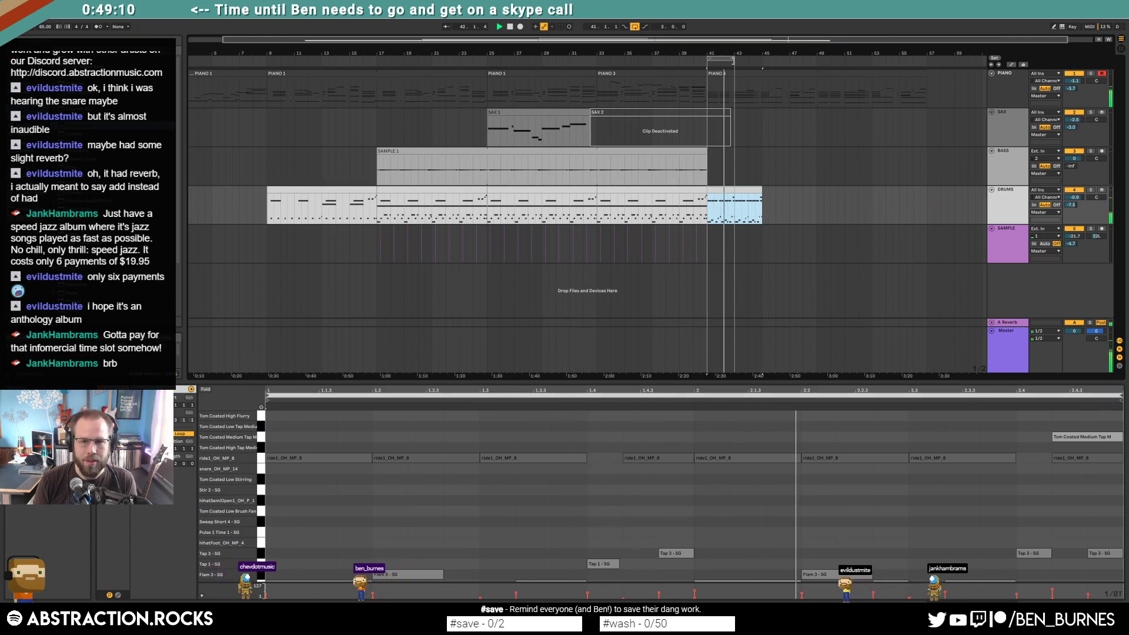
key(ctrl+l)
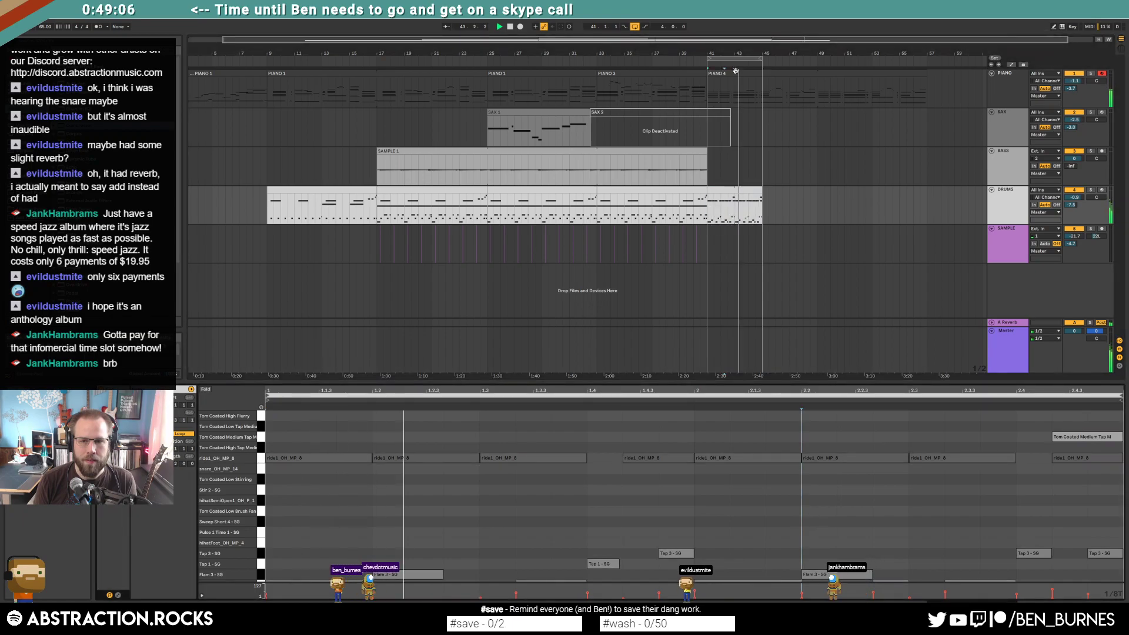
Step: Open the PIANO 4 clip and nudge the chord leading into bar 2 slightly later
click(734, 71)
click(257, 447)
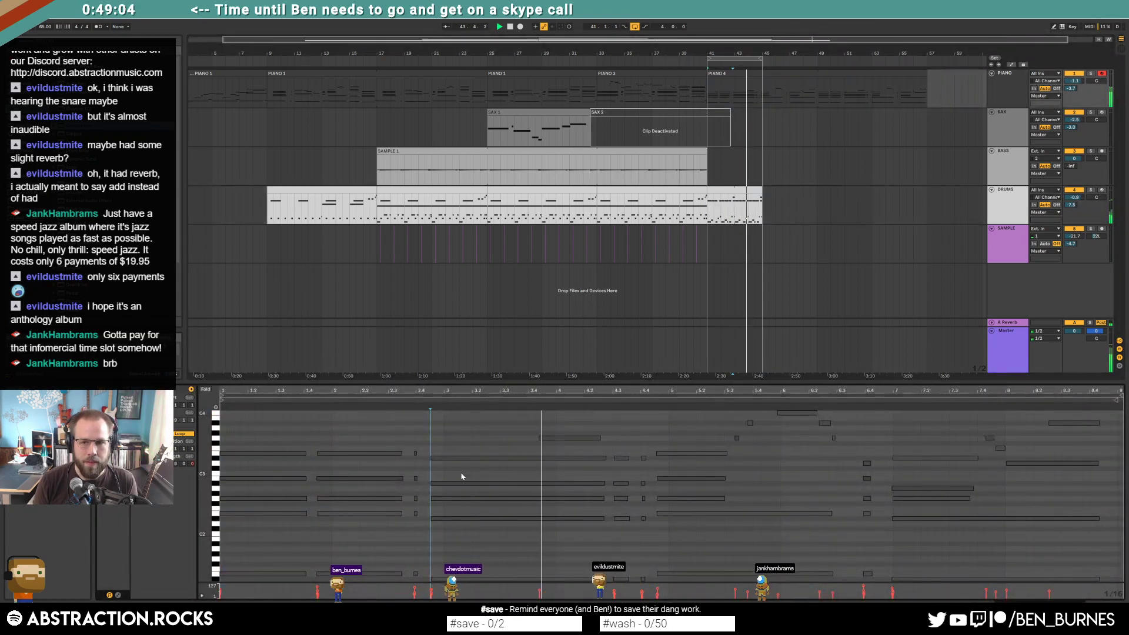
click(283, 429)
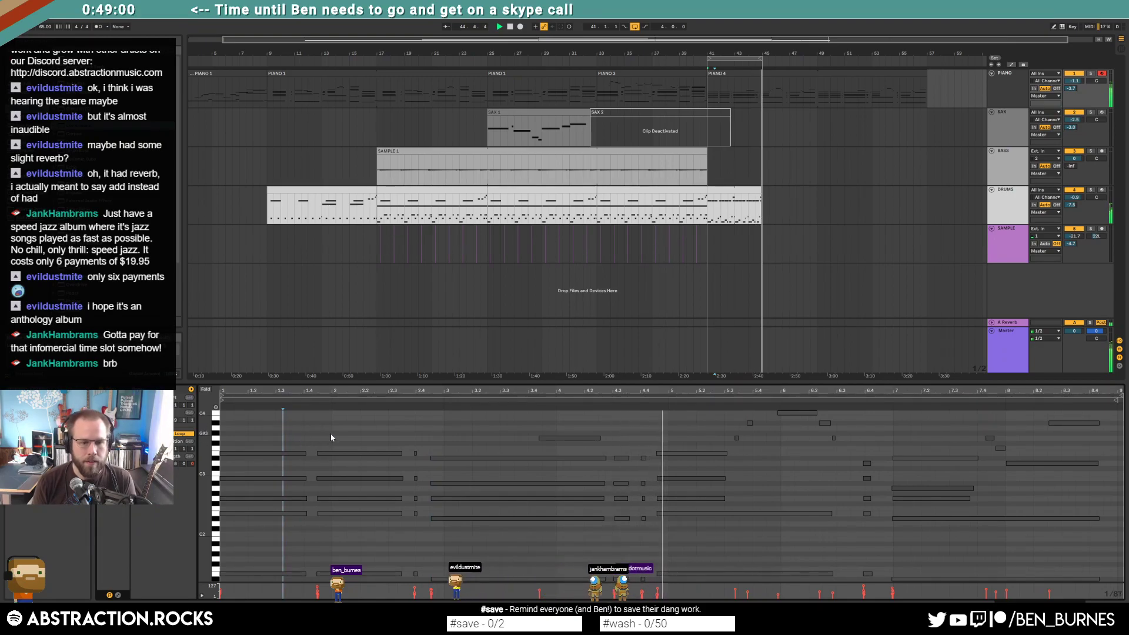
drag(328, 429, 360, 540)
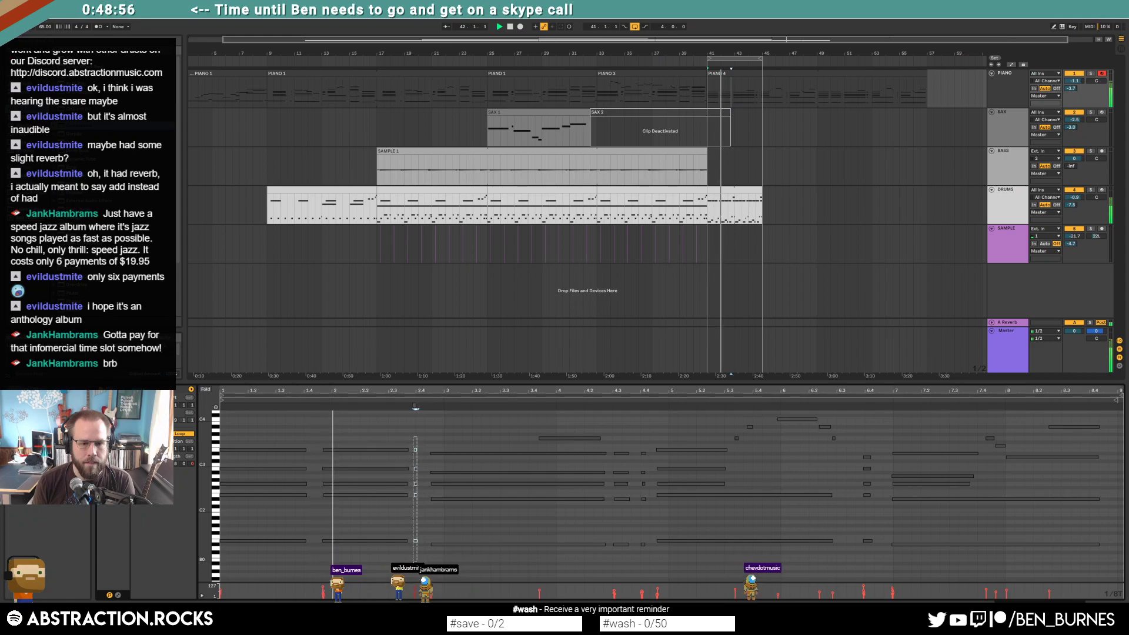
Step: Nudge the PIANO 4 chords leading into bars 3 and 5 slightly later
drag(438, 447, 453, 550)
drag(551, 481, 555, 481)
click(564, 451)
drag(640, 434, 646, 533)
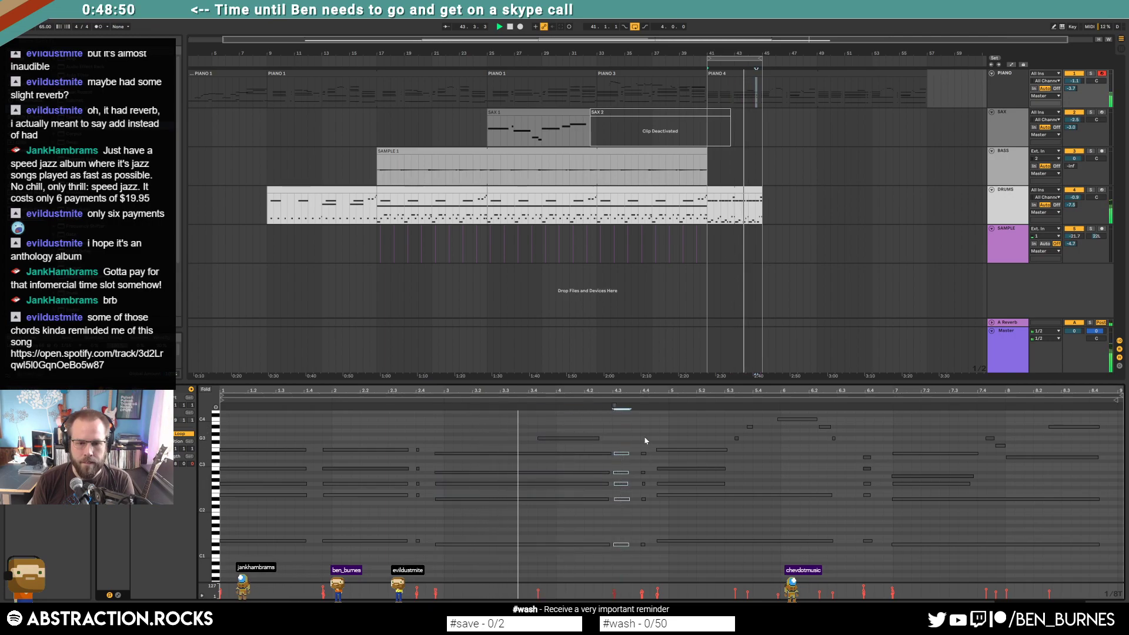
drag(652, 440, 679, 571)
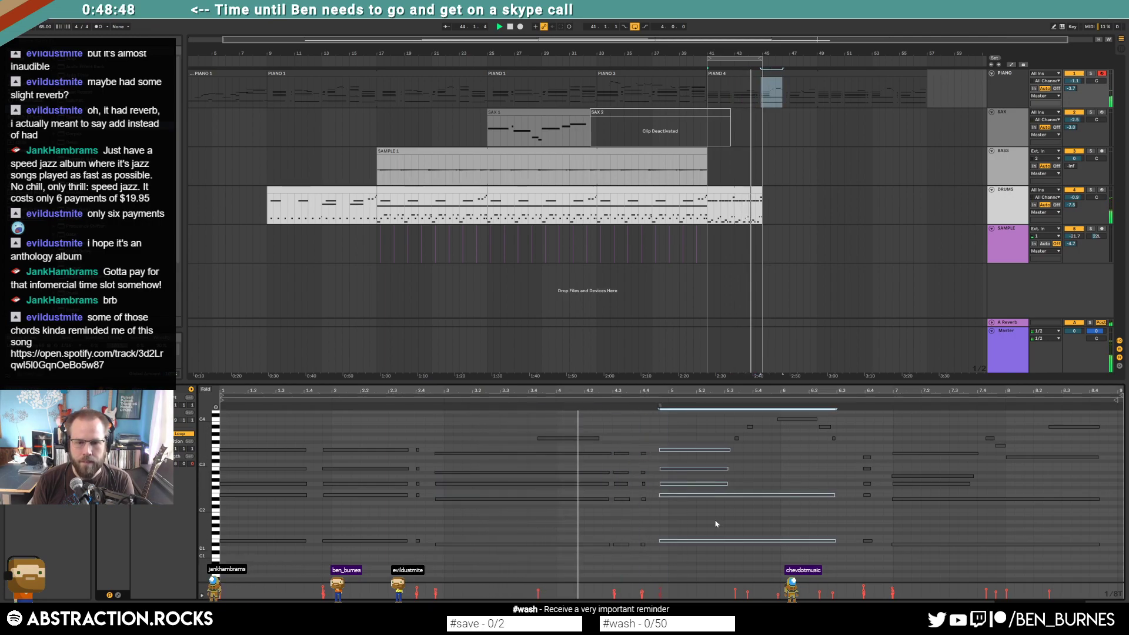
click(758, 473)
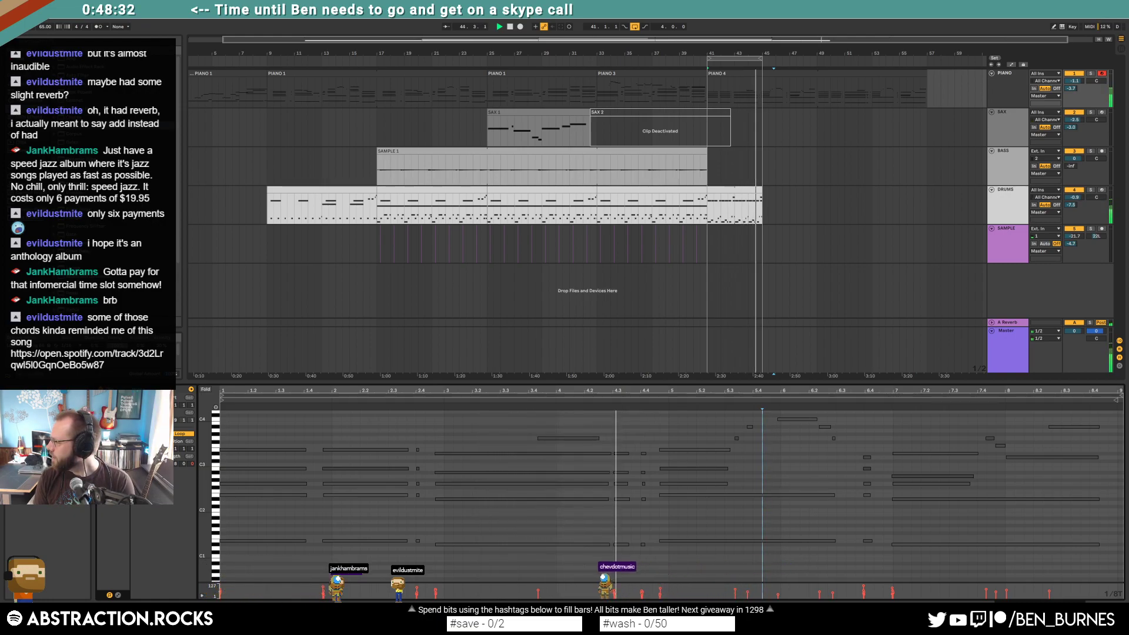
Step: In the drum clip from bar 41, add a one-beat Sweep Short 4 on beat 1's swung off-beat and repeat it every two beats
click(735, 207)
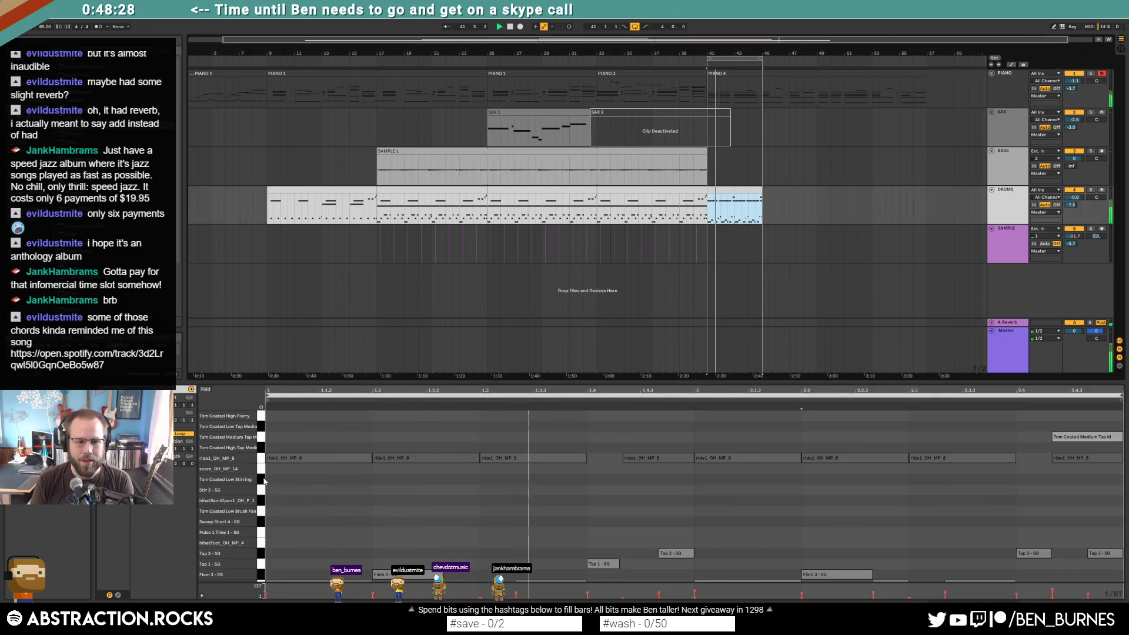
scroll(484, 501, down, 1)
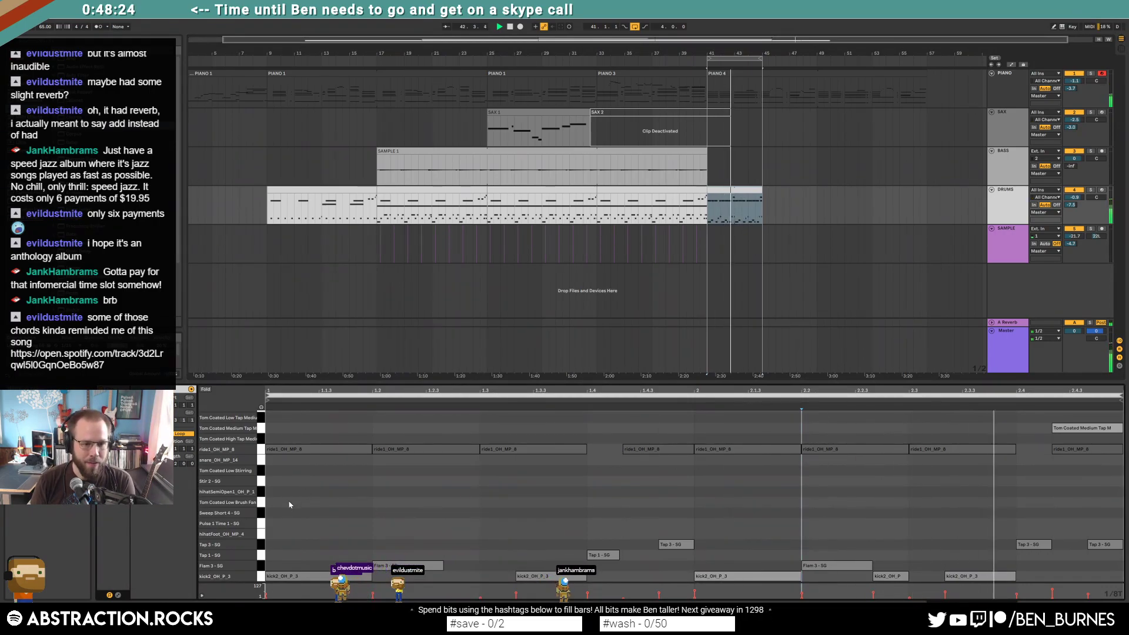
double_click(270, 512)
drag(340, 496, 455, 560)
drag(566, 563, 479, 542)
key(ctrl+d)
key(ctrl+d)
key(ctrl+d)
drag(974, 496, 379, 514)
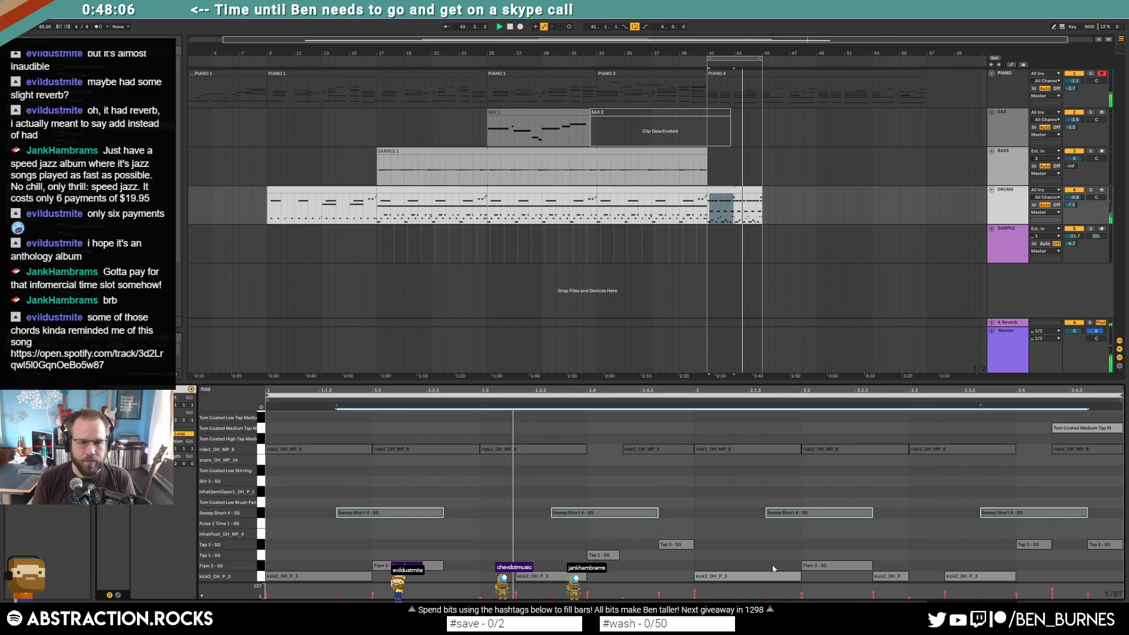
Step: Adjust the velocities of all Flam 3 and all kick notes in the drum clip
click(261, 565)
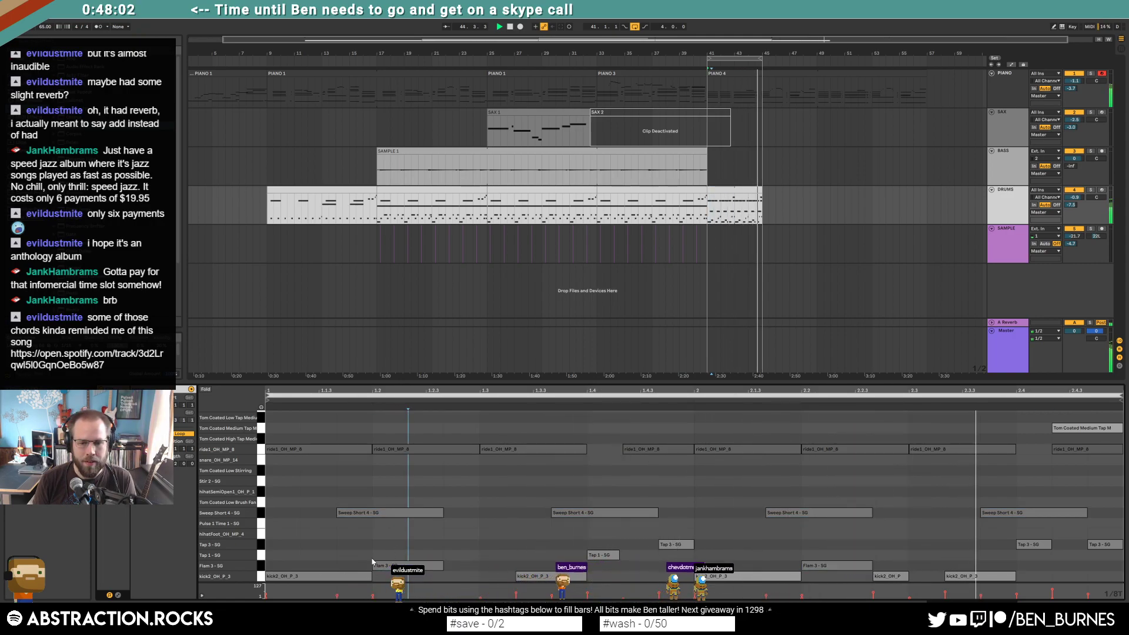
click(260, 576)
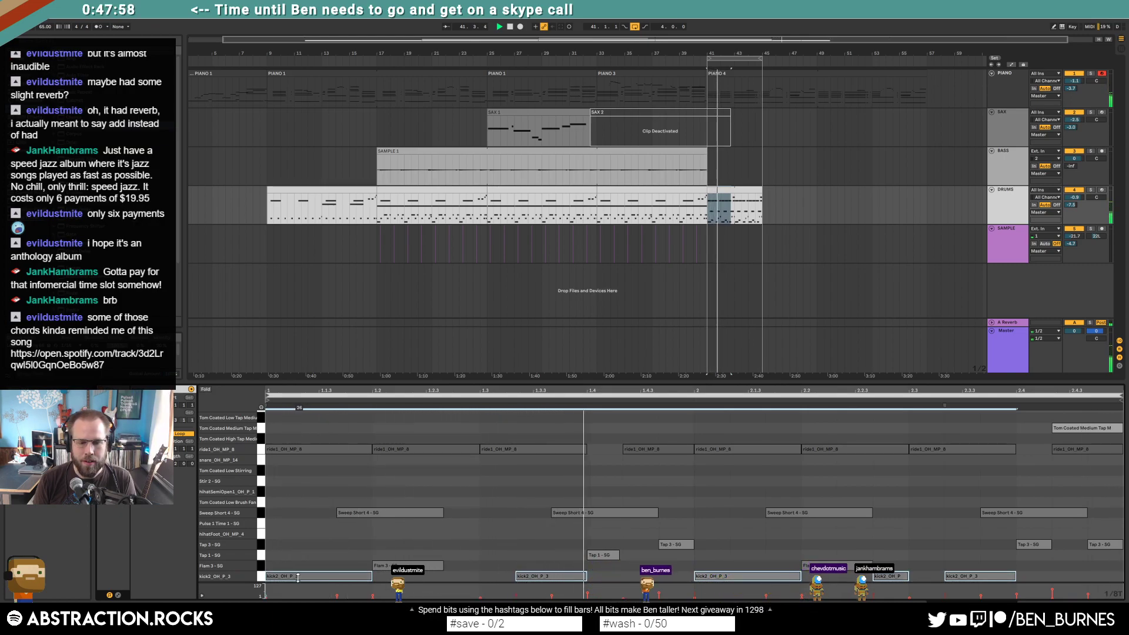
click(303, 553)
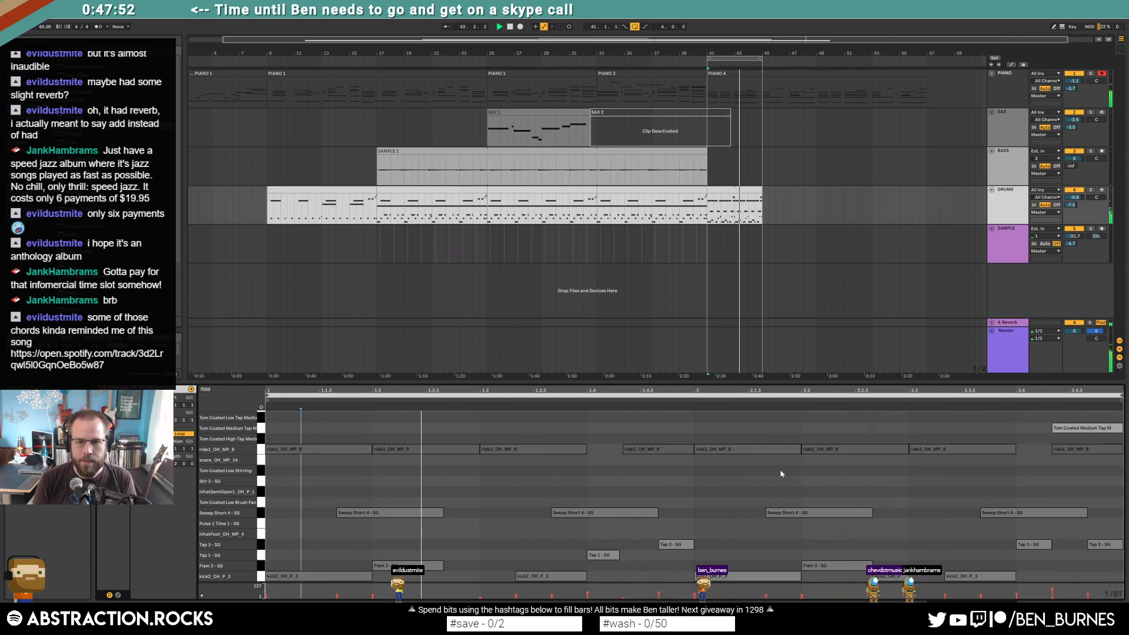
Step: End the second drum bar with a Tom Coated Low Tap after a shortened Medium Tap, and add another Medium Tap late in bar 1's beat 2
double_click(1092, 419)
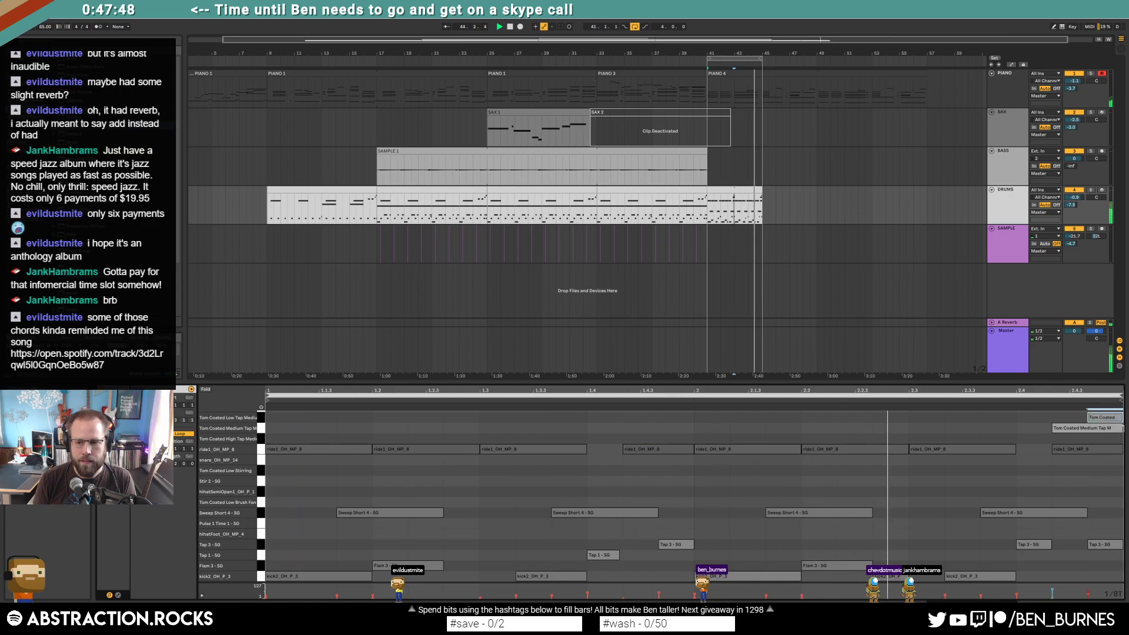
drag(1121, 428, 1087, 428)
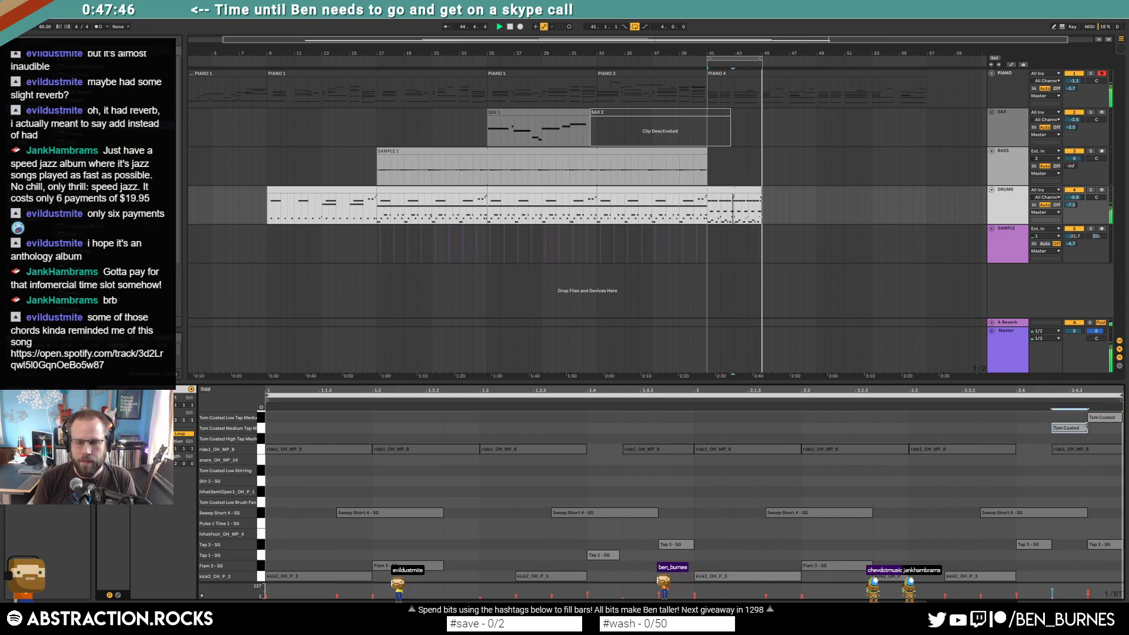
click(444, 432)
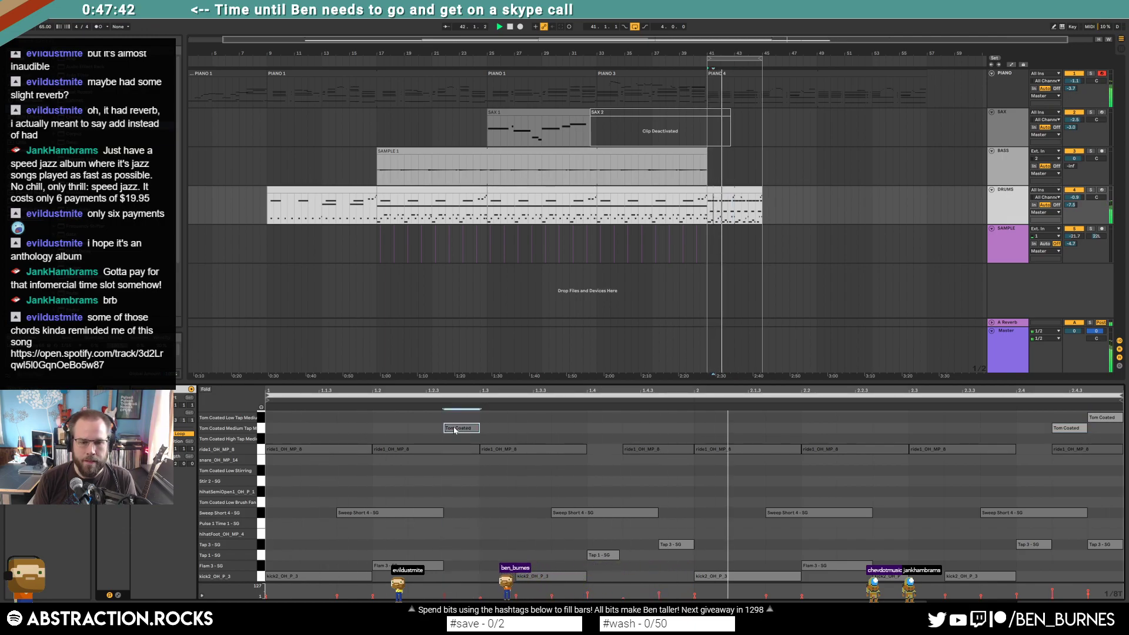
Step: Reactivate the SAX 2 clip and play the arrangement from about bar 39
key(shift+Tab)
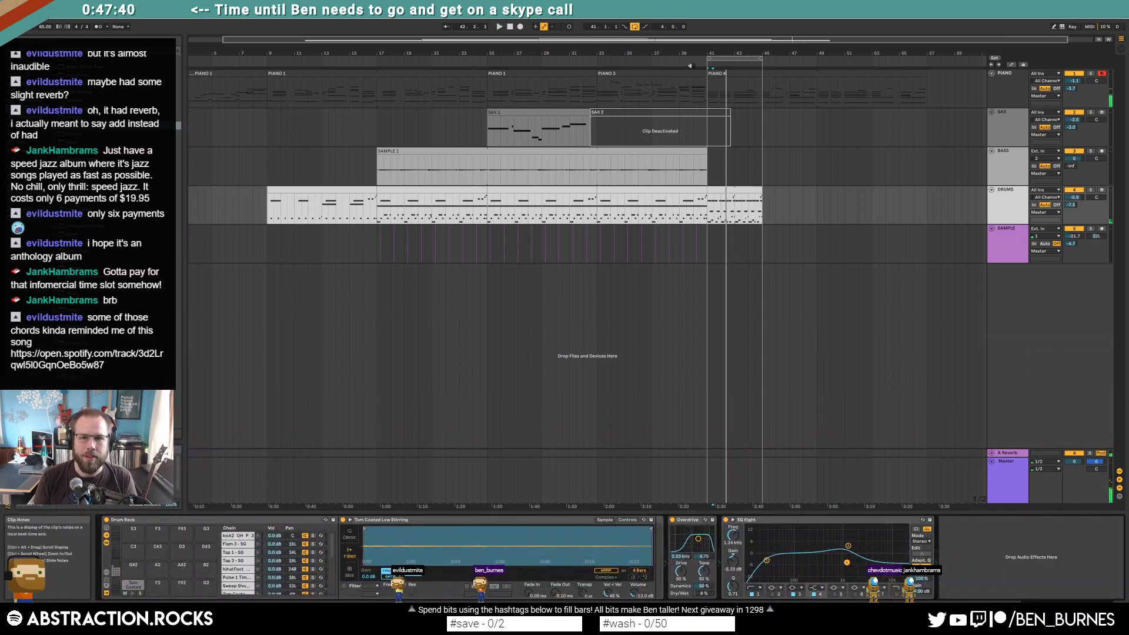
click(673, 111)
key(0)
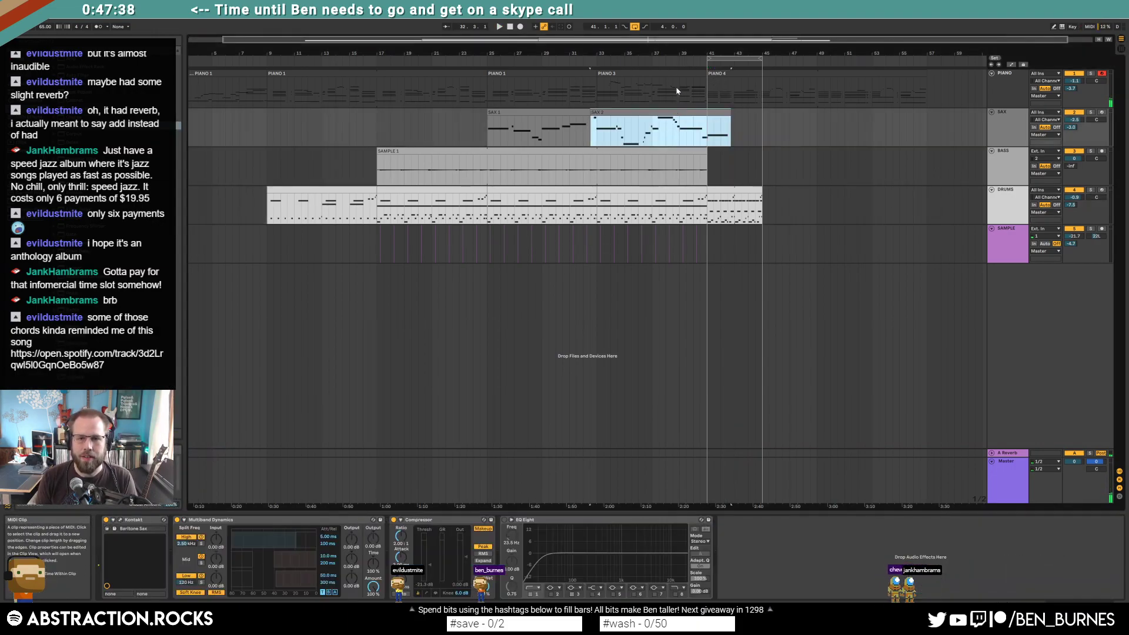
click(678, 69)
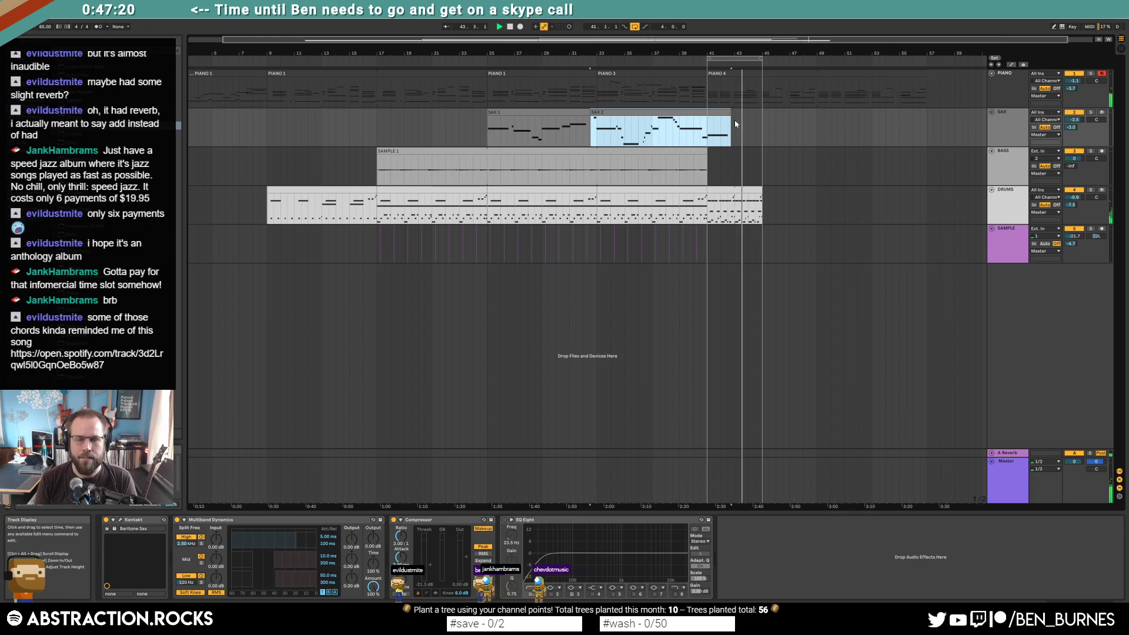
Step: Extend the last drum clip to bar 49 and set the playback loop to bars 41 to 49
click(758, 197)
drag(773, 192, 817, 194)
drag(760, 59, 816, 59)
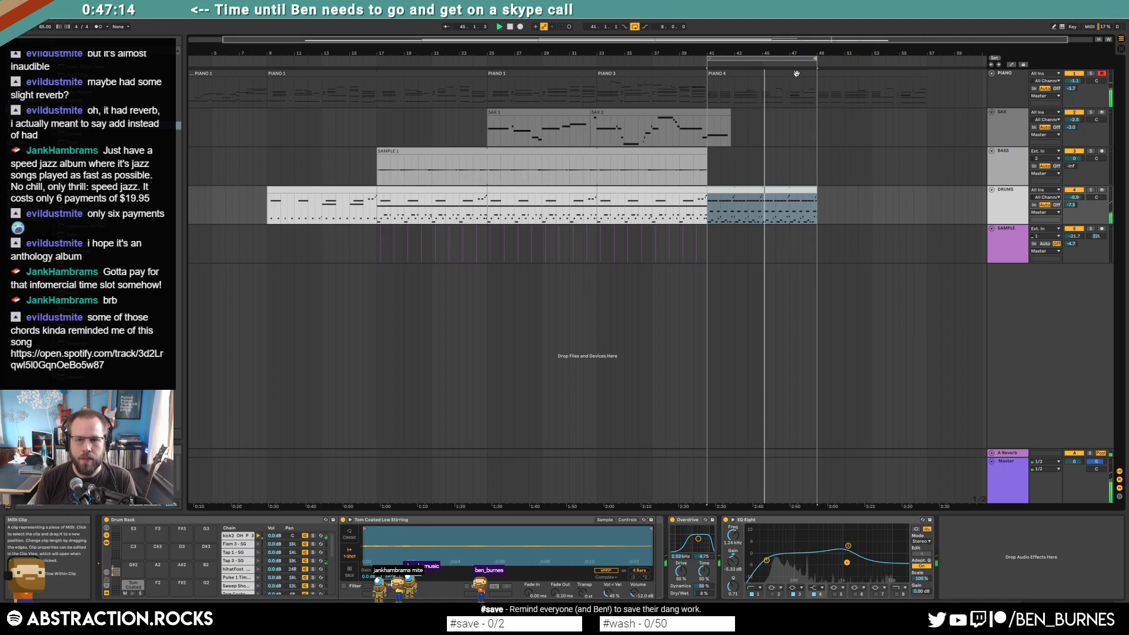
Step: Open the PIANO 4 clip and tighten the timing of the short melody notes around bar 6
double_click(797, 76)
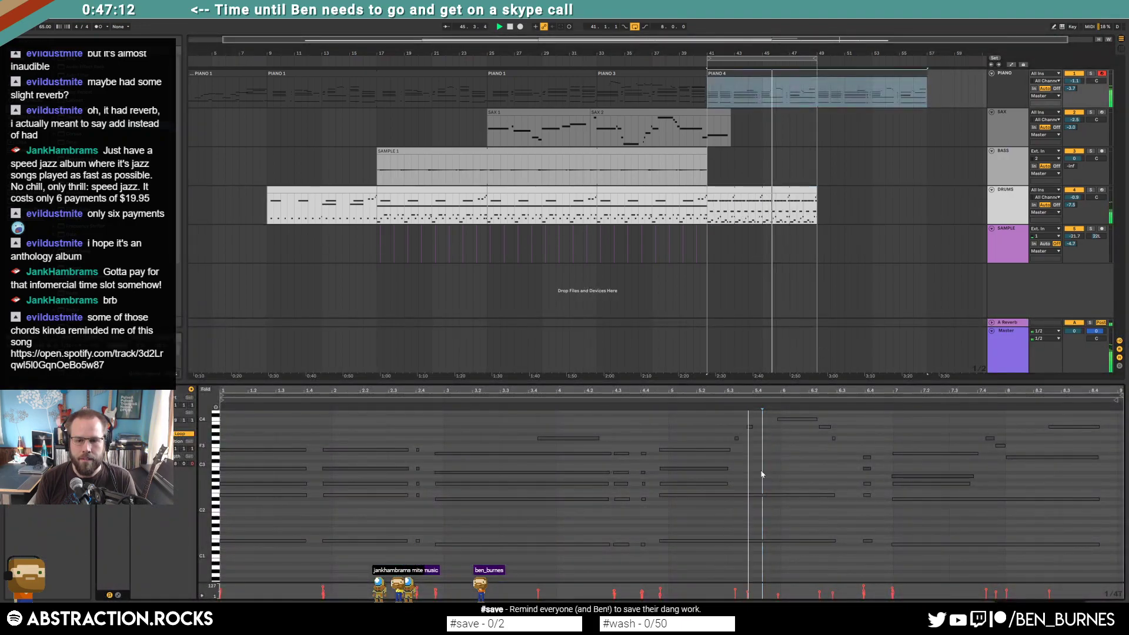
scroll(736, 448, up, 1)
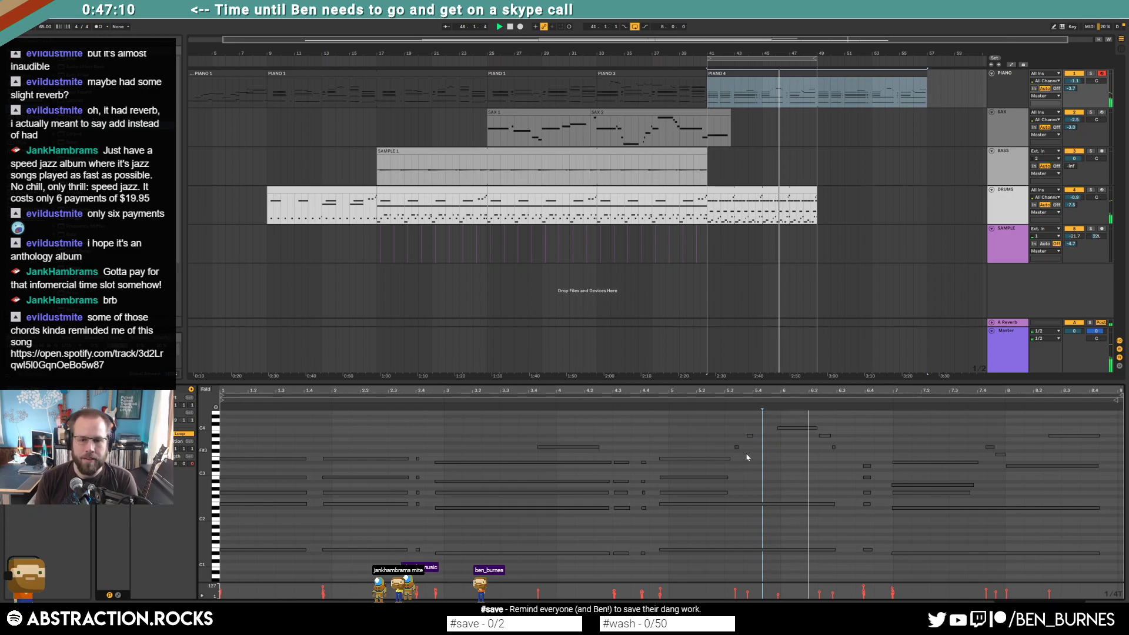
click(744, 452)
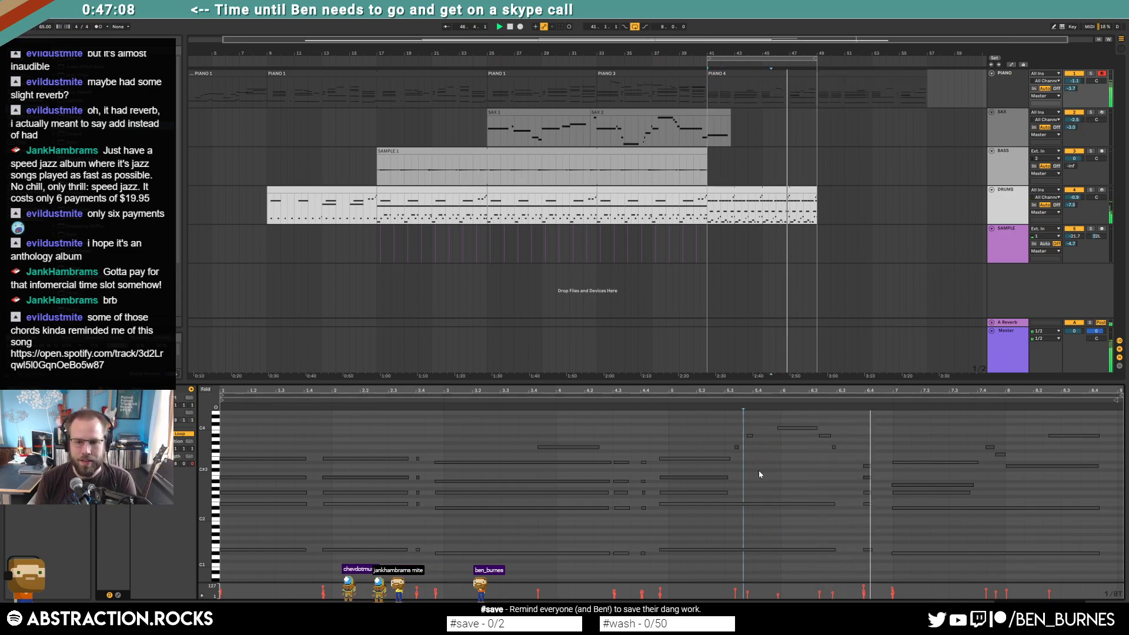
scroll(759, 464, up, 2)
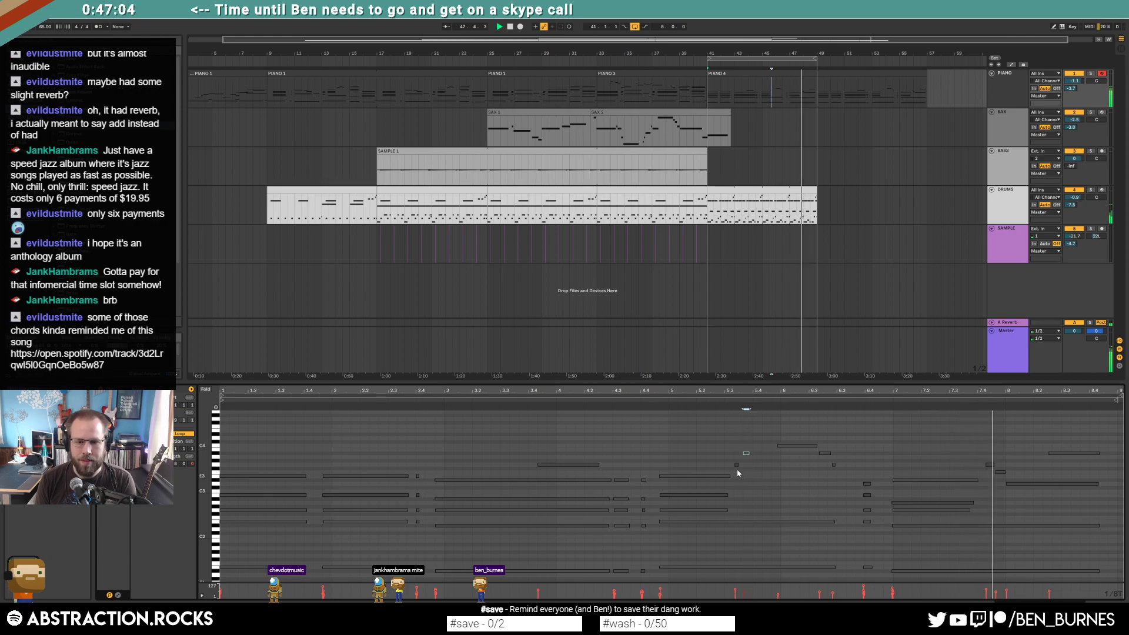
click(824, 453)
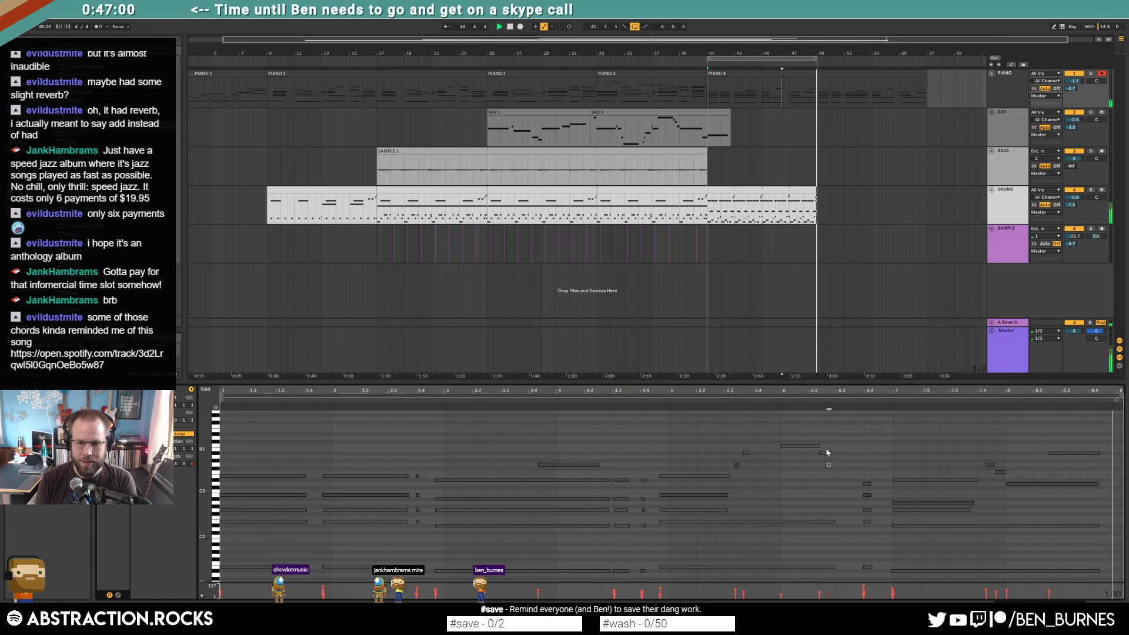
Step: Nudge the short chord before bar 7 and the high melody note in bar 8 of PIANO 4 slightly later
scroll(867, 458, down, 2)
click(869, 456)
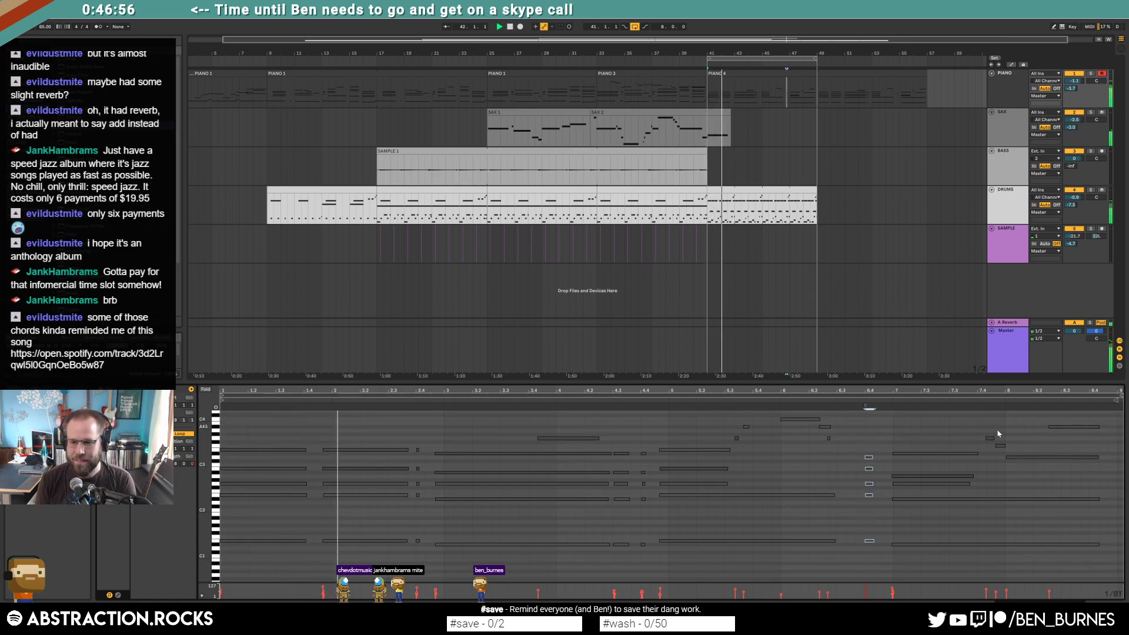
scroll(1049, 453, up, 2)
click(1065, 453)
Step: Try raising the pitch of the PIANO 4 melody notes leading into and starting bar 6
click(746, 453)
key(Up)
key(Up)
click(799, 444)
click(826, 453)
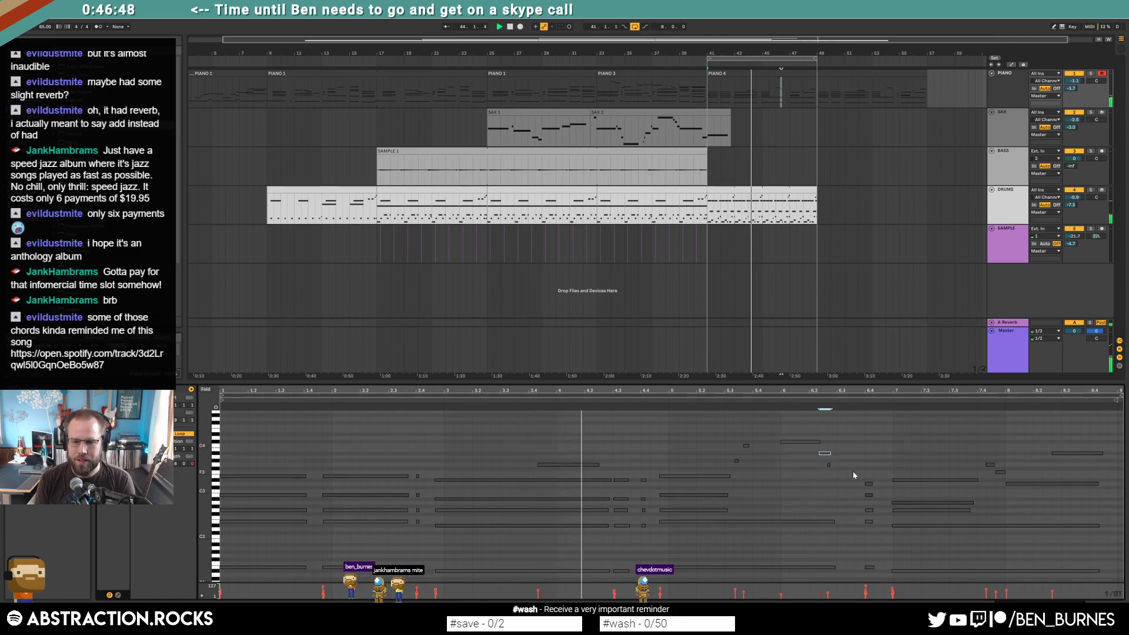
Step: Lengthen the last short note of the bar 6 melody, return the raised notes to their original pitches, and play from just before bar 5
click(829, 464)
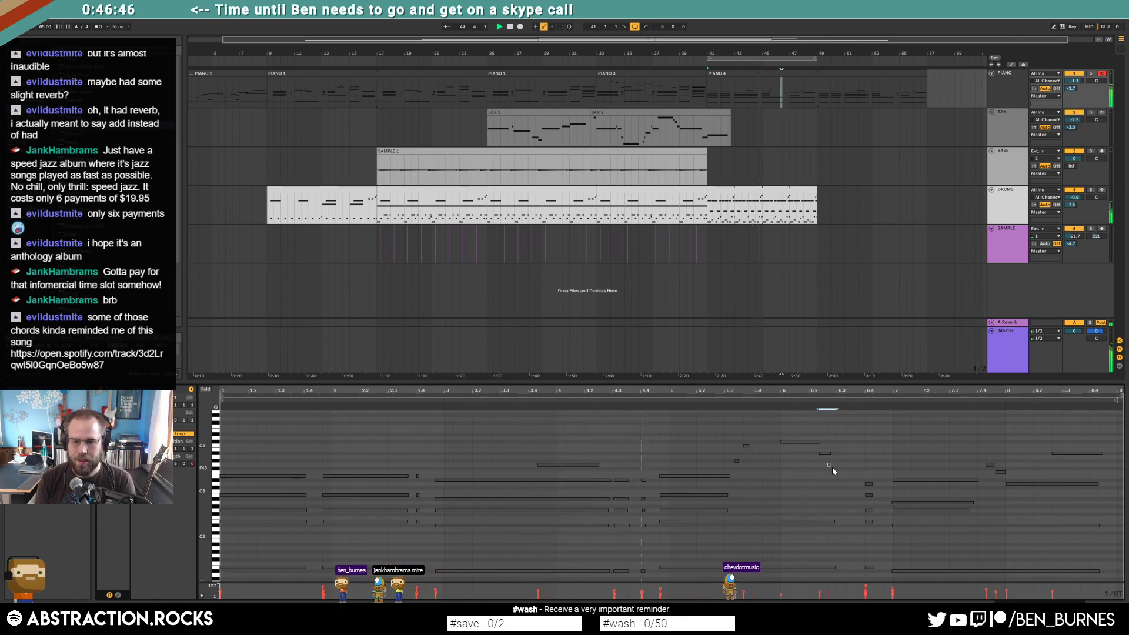
drag(830, 464, 836, 464)
drag(740, 462, 791, 445)
click(654, 405)
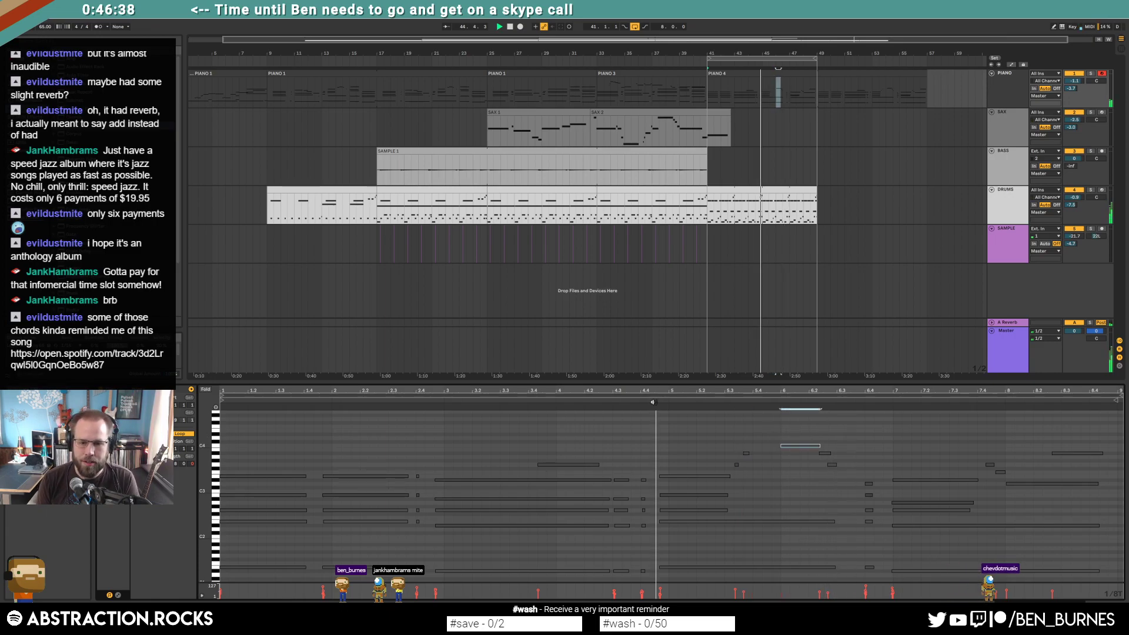
Step: Lower the long bar 6 melody note by one semitone and the short note after it by two, and audition the phrase
click(734, 459)
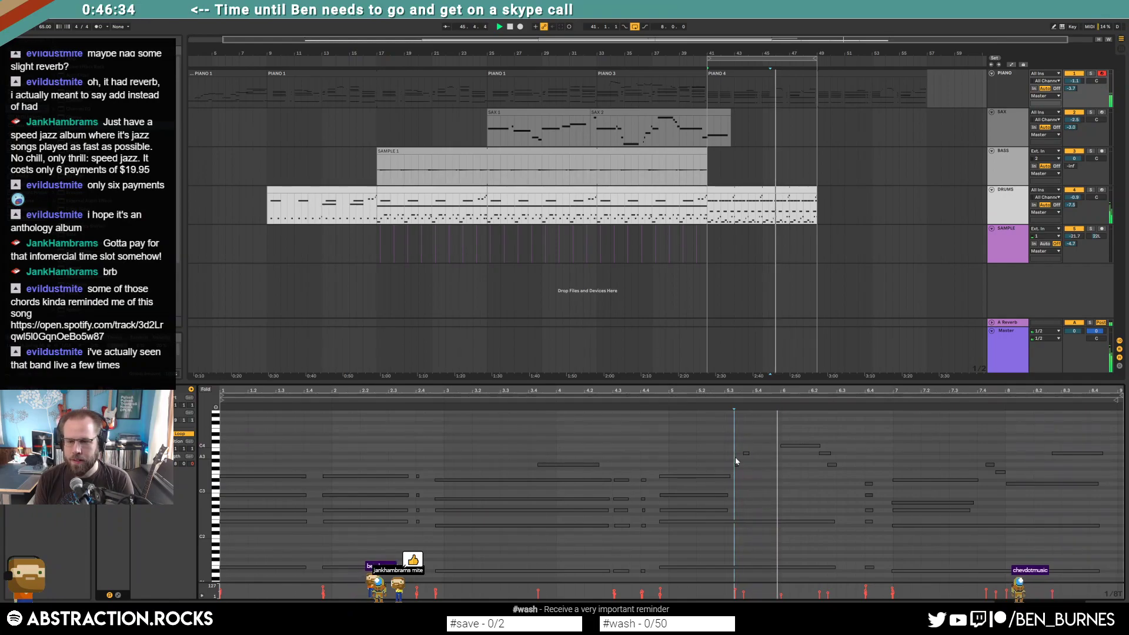
drag(800, 445, 801, 449)
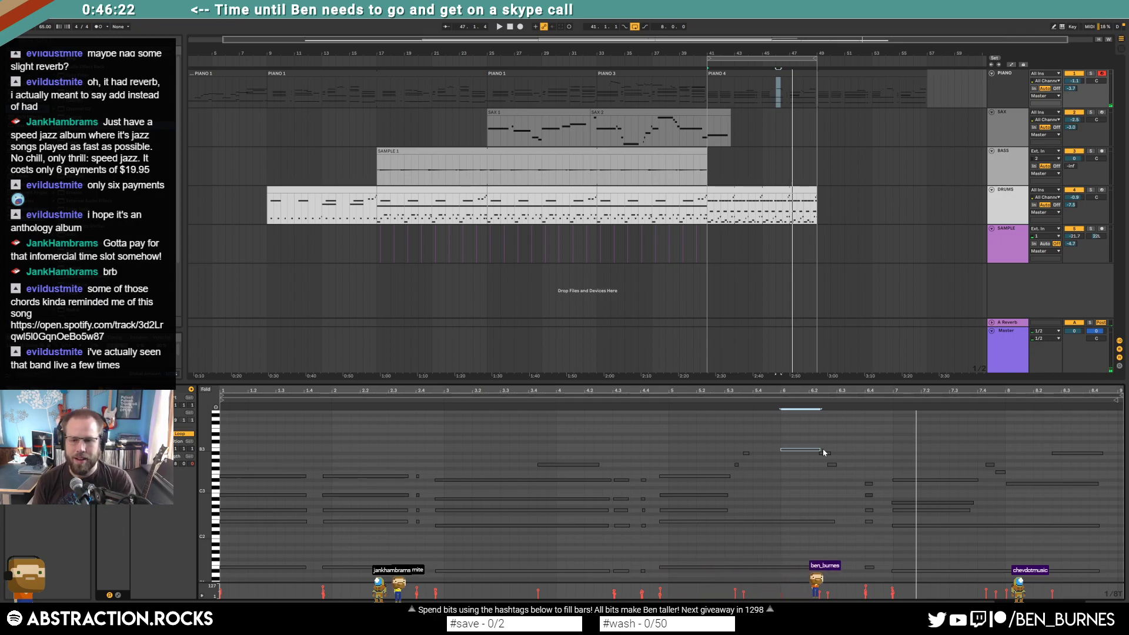
drag(826, 453, 825, 461)
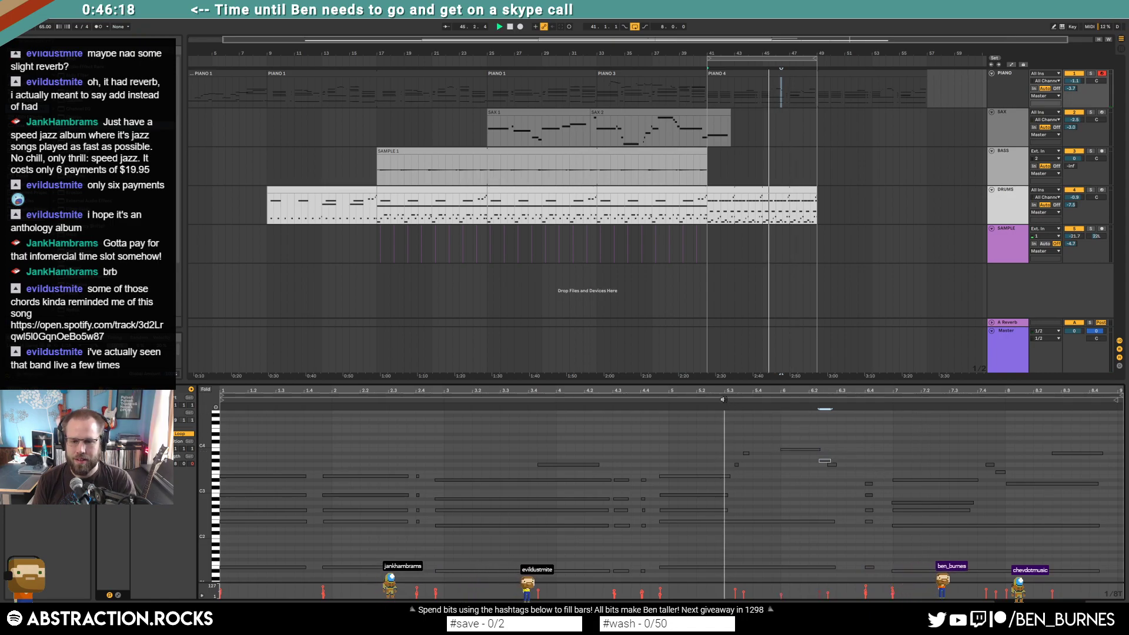
key(space)
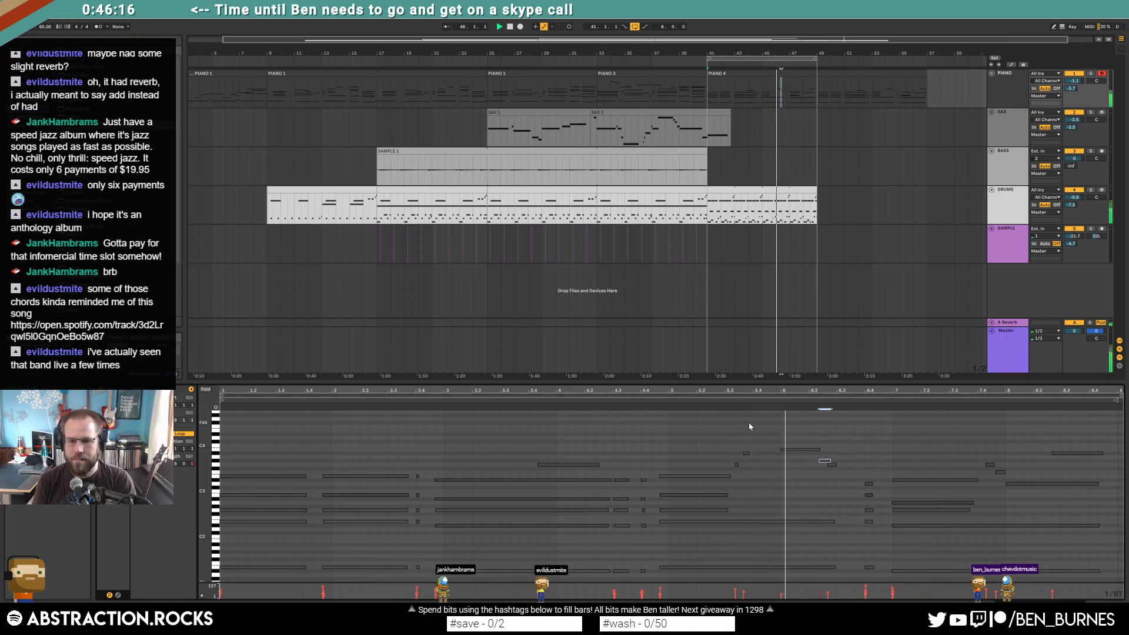
Step: Start the long bar 6 melody note slightly earlier, delete the short note after it, and lengthen the phrase's final note
drag(781, 449, 771, 449)
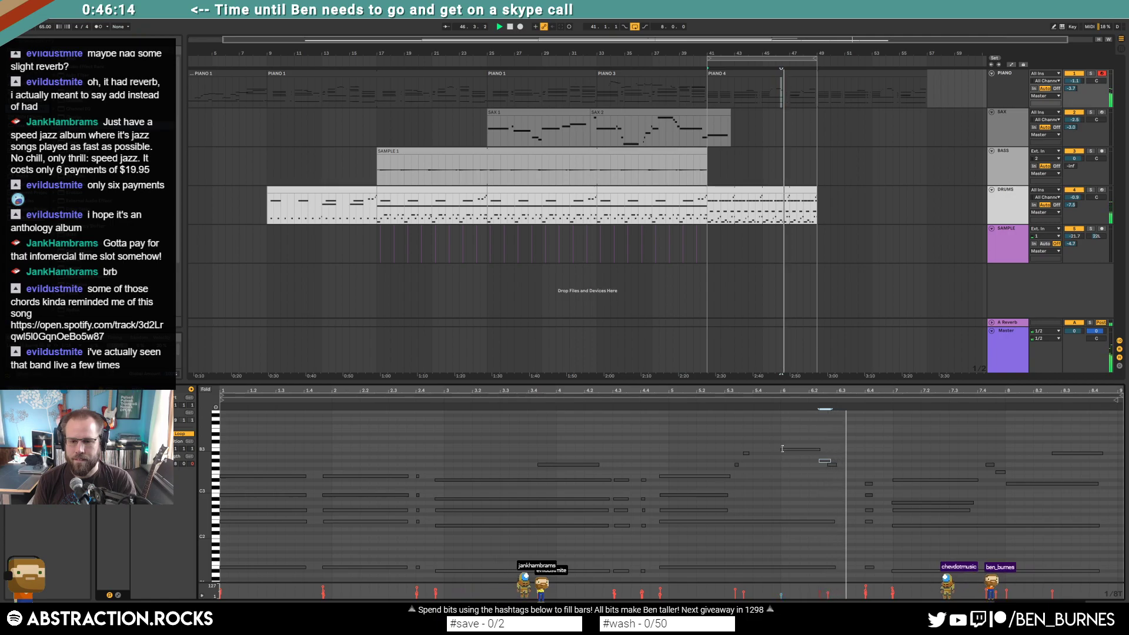
click(799, 468)
key(space)
click(826, 461)
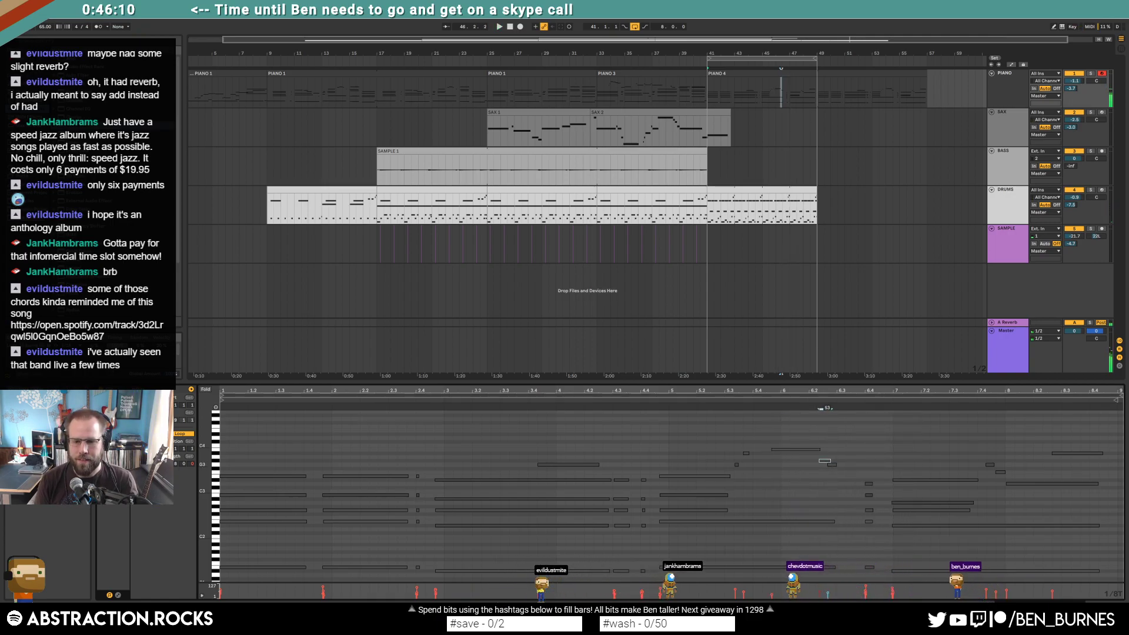
click(810, 464)
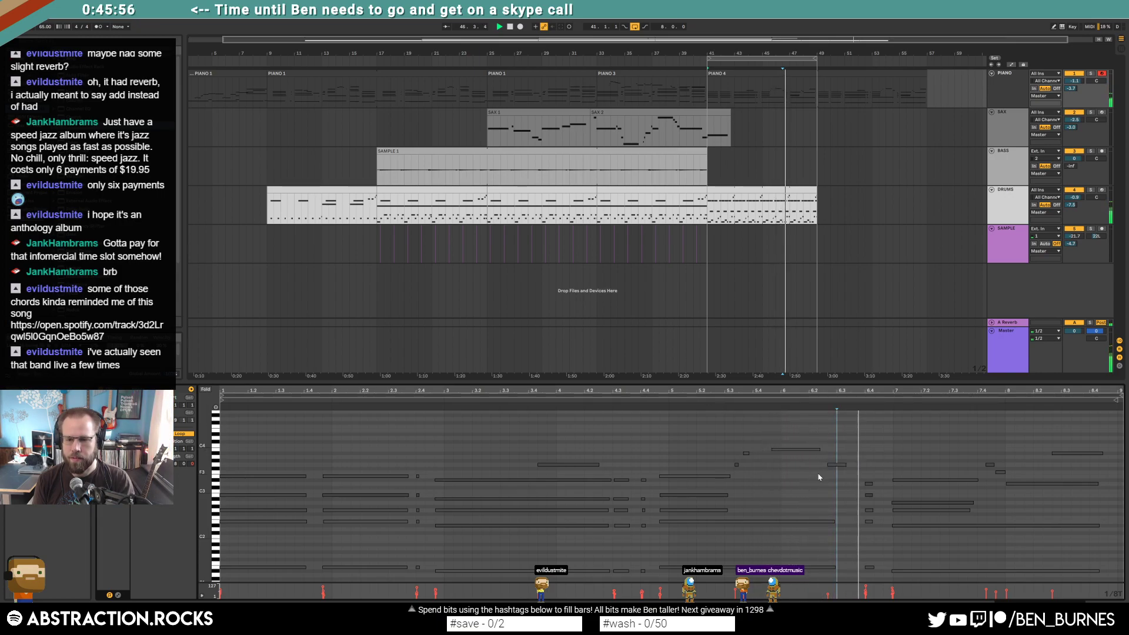
Step: Adjust the velocity of the short chord note at beat 6.4 and delete the short melody note just before beat 7.4
click(869, 484)
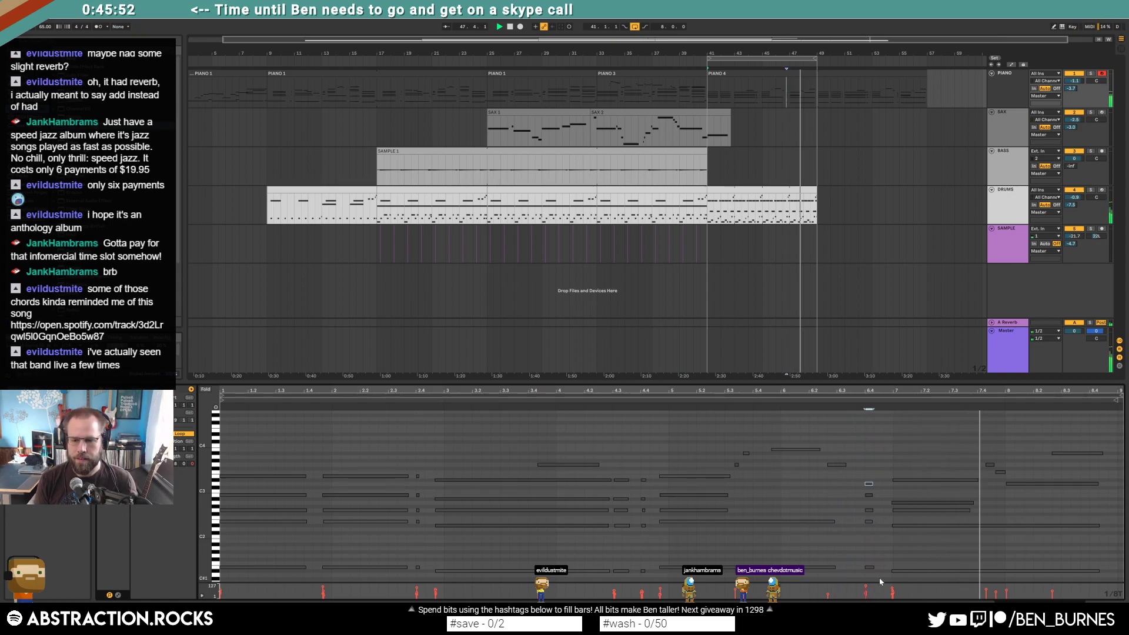
click(865, 588)
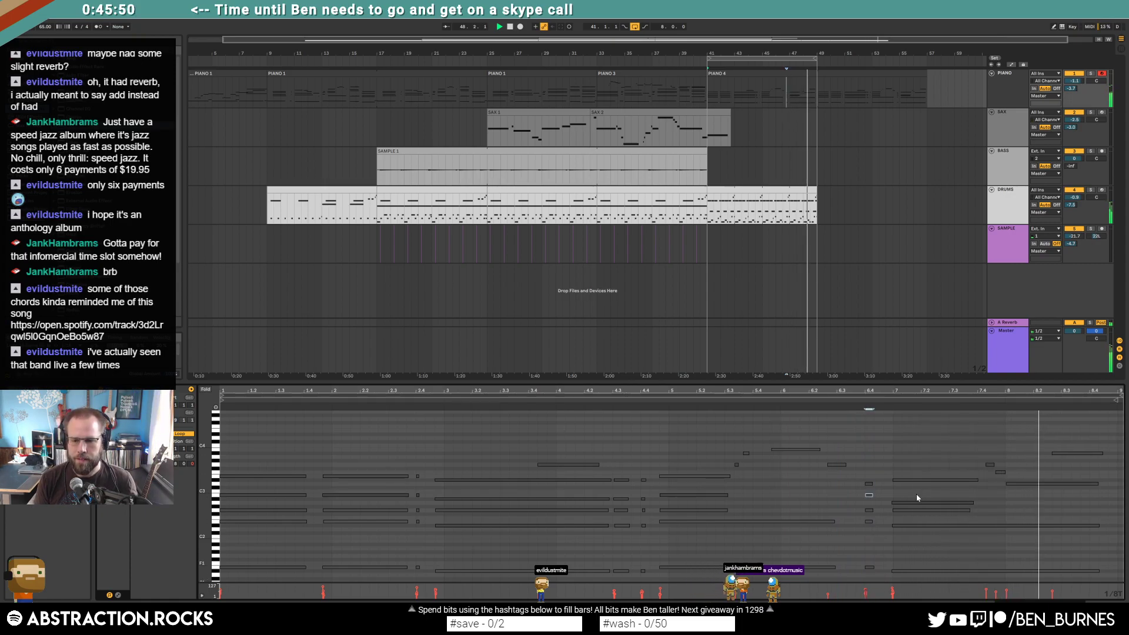
click(991, 464)
key(Delete)
click(1042, 470)
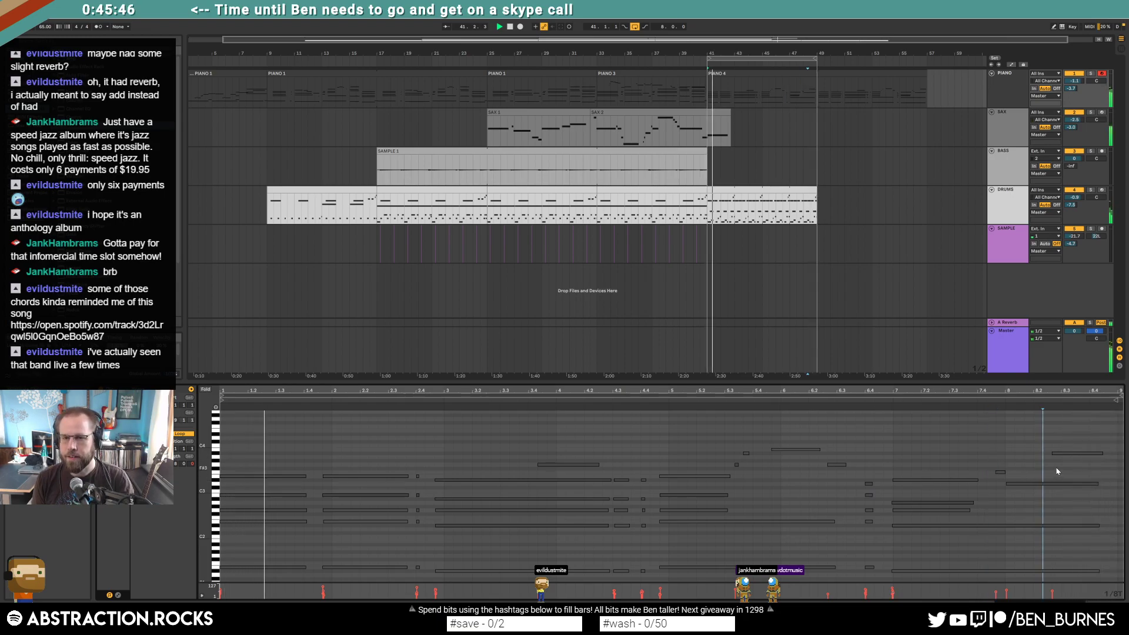
Step: Rehearse the new part on the BASS track, record a looped bass take over bars 41 to 49, and stop recording
click(731, 170)
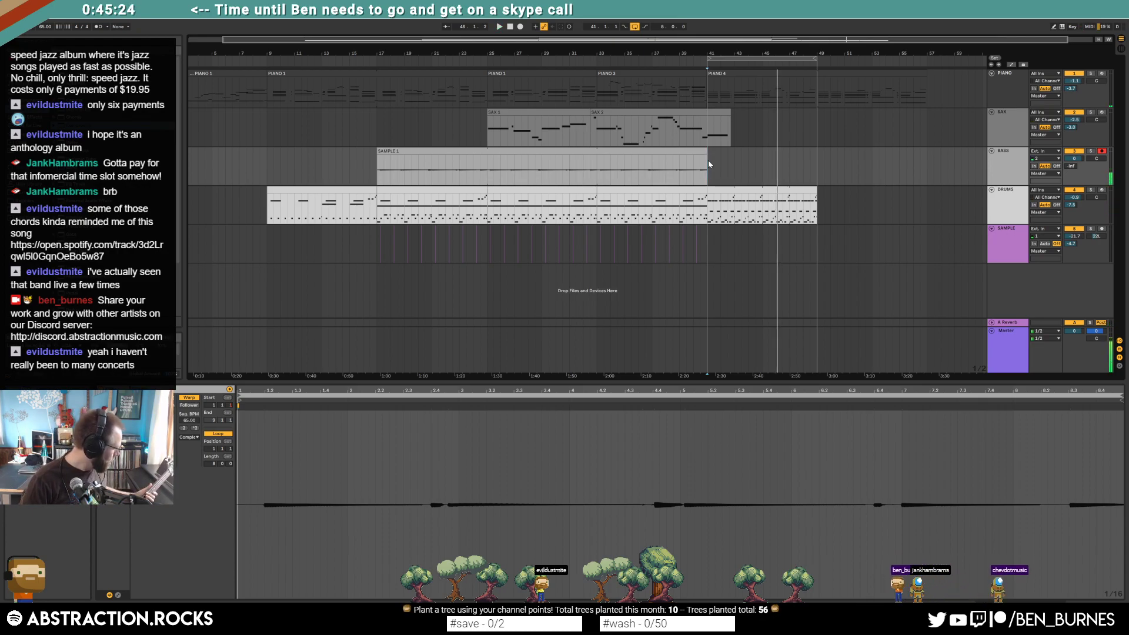
key(space)
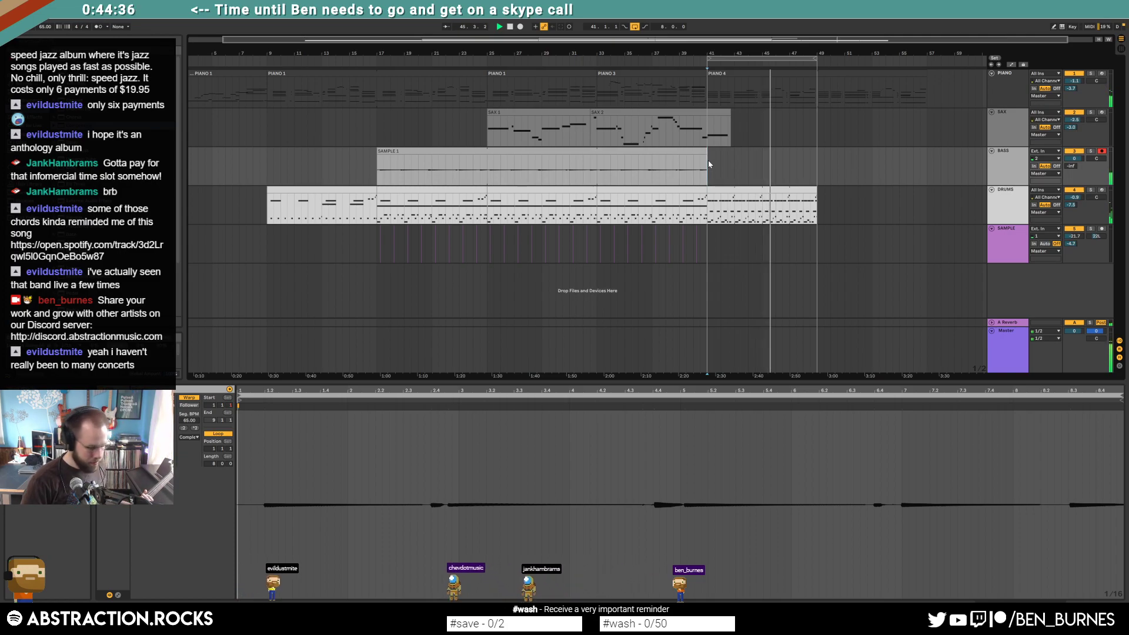
key(space)
key(F9)
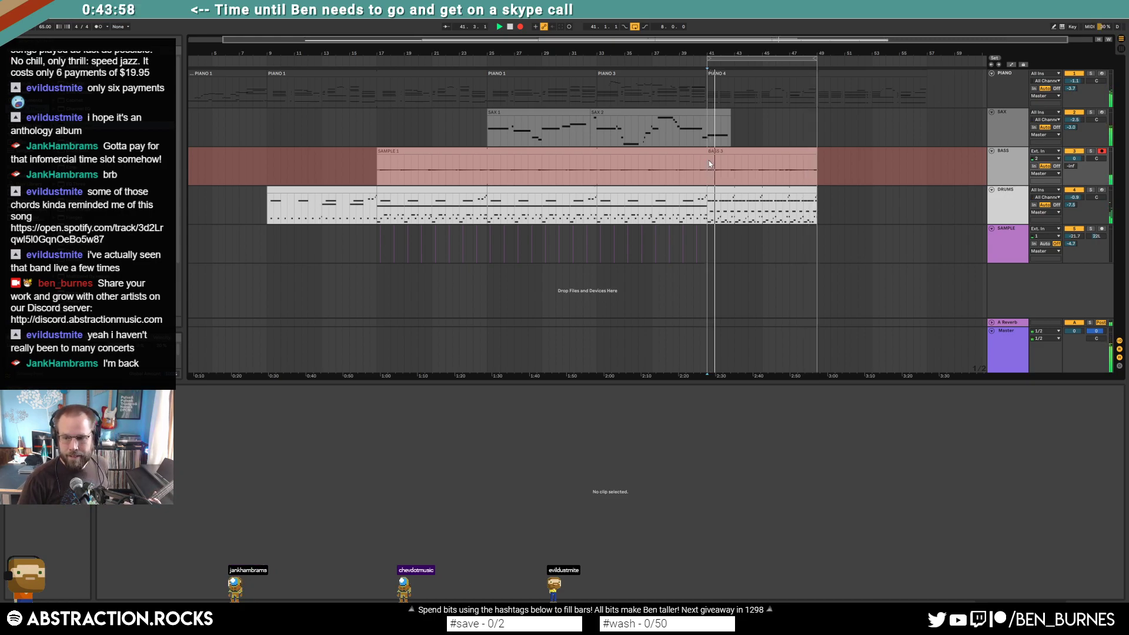
key(space)
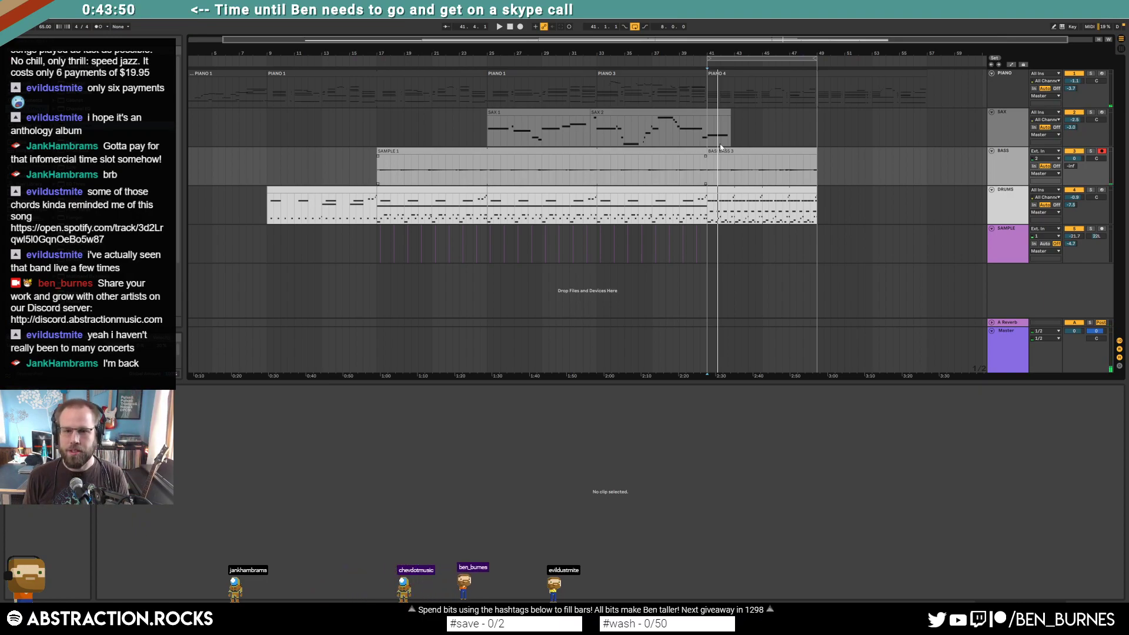
Step: Extend the recorded bass clip back to bar 41 and its end to beat 49.4
click(708, 161)
drag(711, 167, 707, 168)
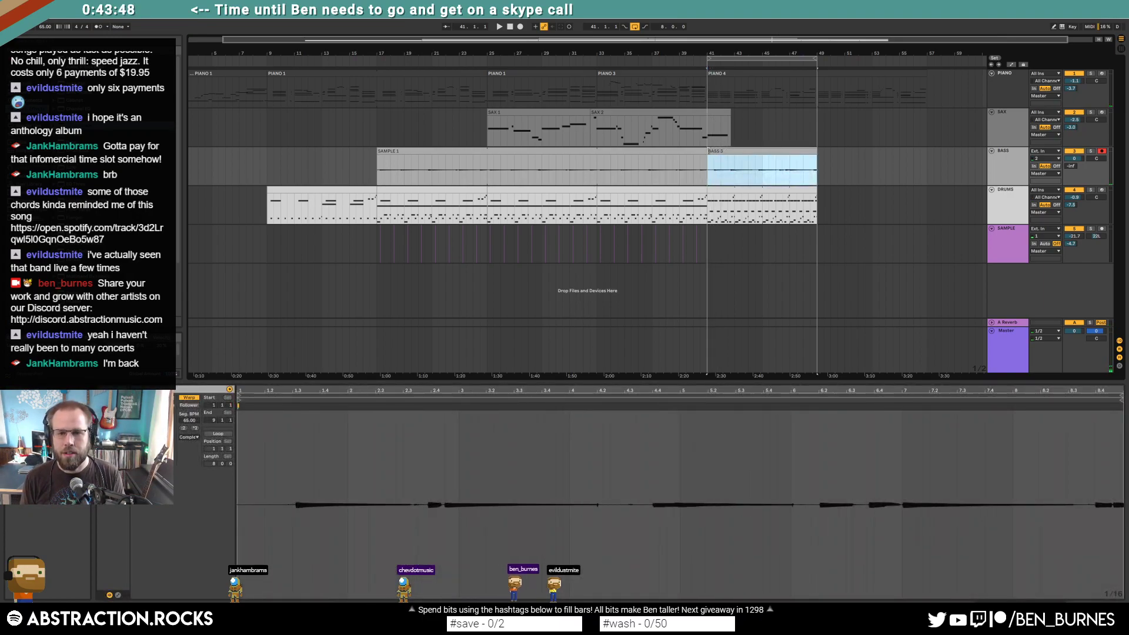
drag(823, 152, 854, 154)
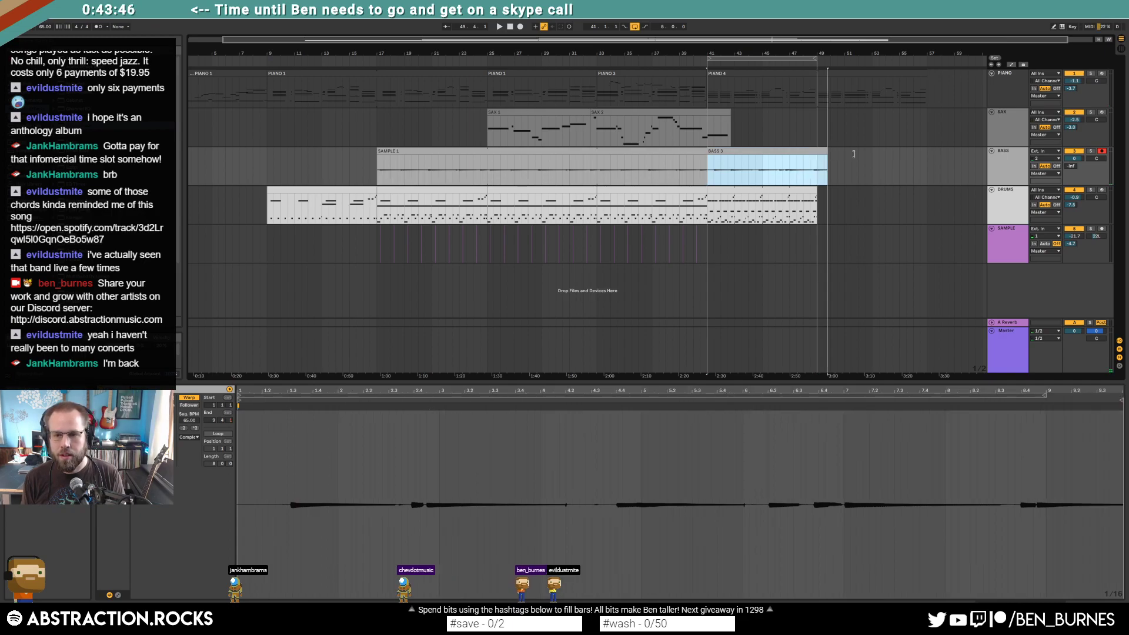
Step: Audition the recorded bass take at several points between bars 46 and 49
click(775, 168)
key(space)
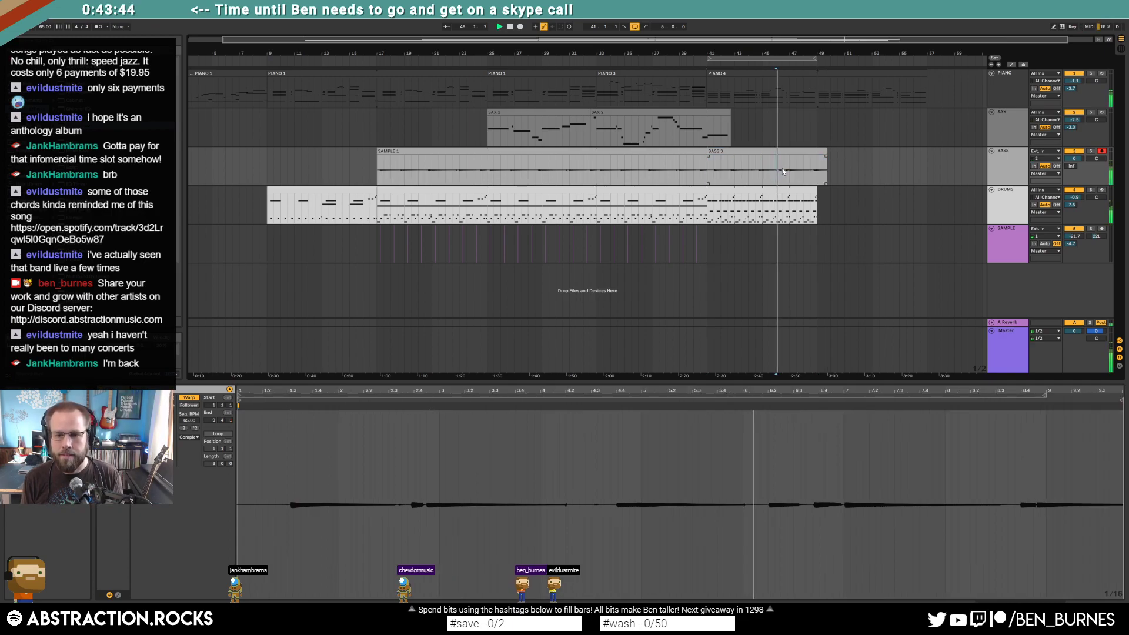
scroll(813, 174, up, 5)
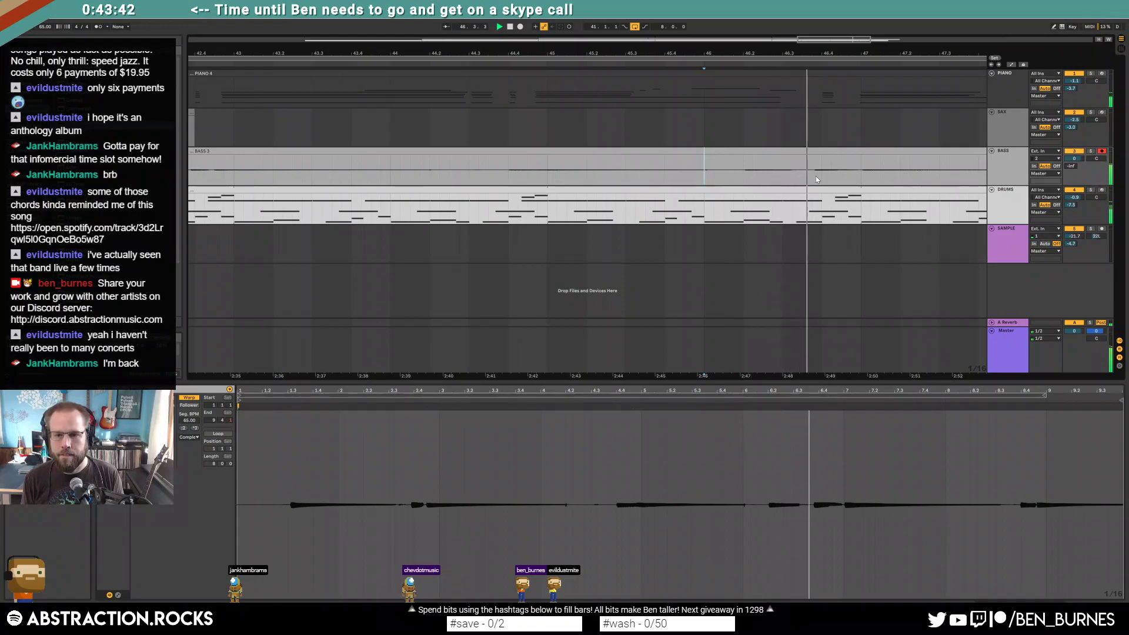
click(862, 166)
key(space)
drag(827, 42, 856, 62)
click(823, 174)
key(space)
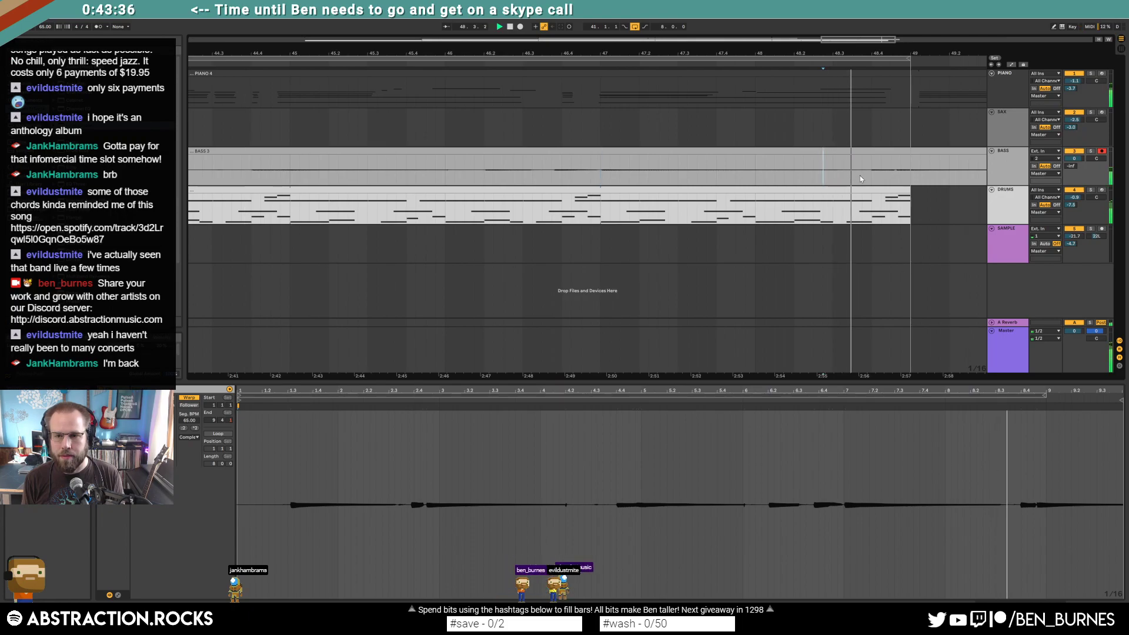
click(687, 174)
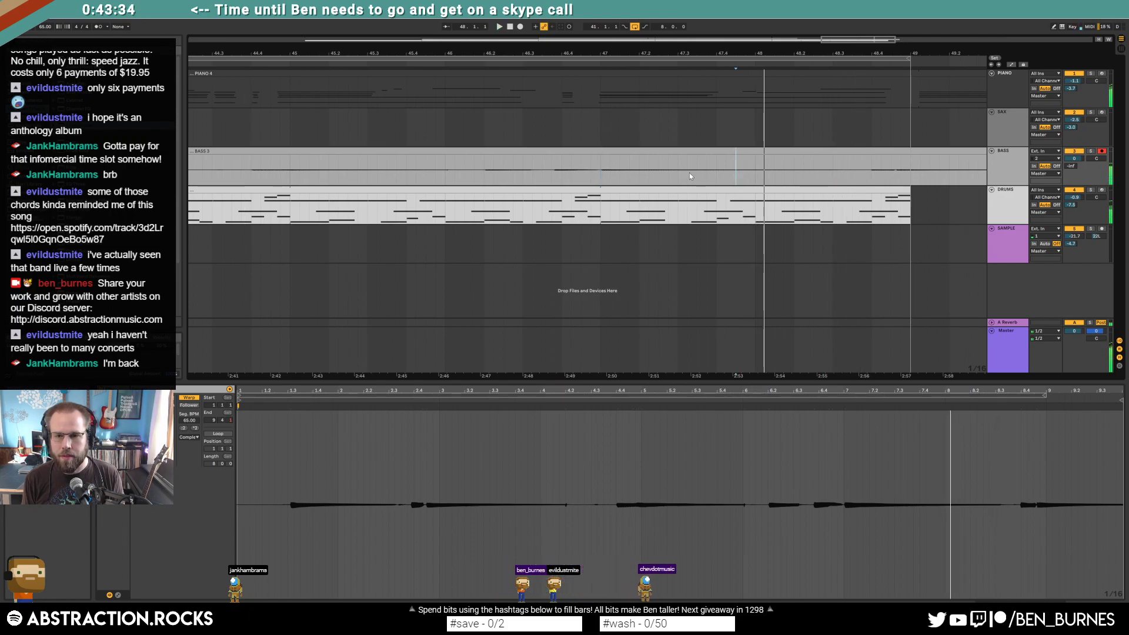
key(space)
Step: Split the section from bar 47 to beat 48.4 out of the bass clip and play the loop from bar 41
drag(616, 179, 841, 172)
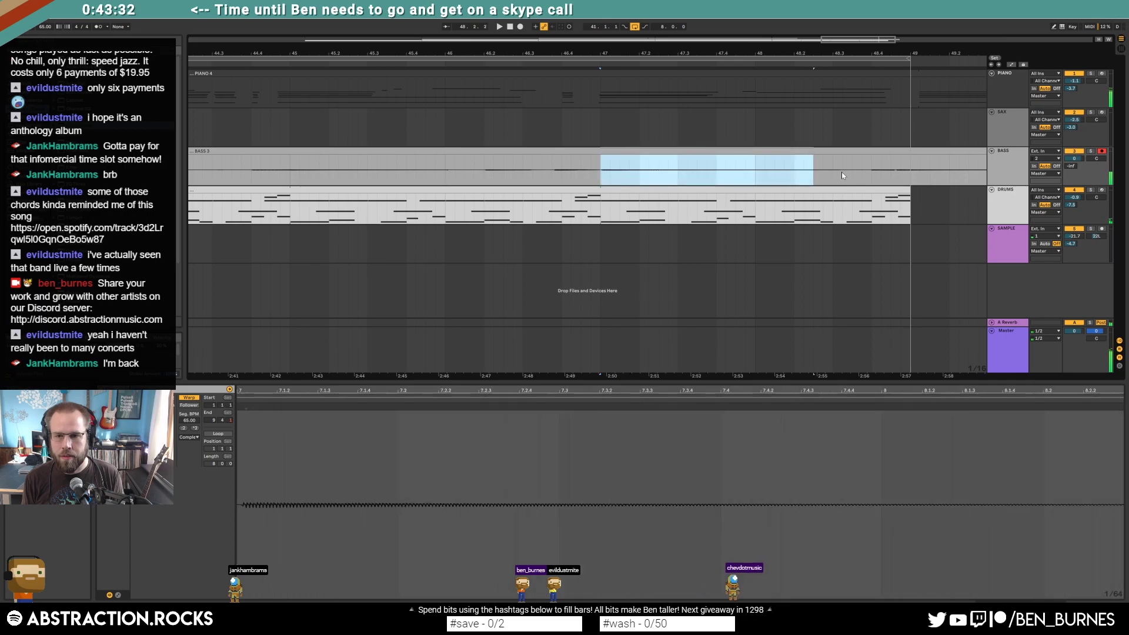
key(ctrl+e)
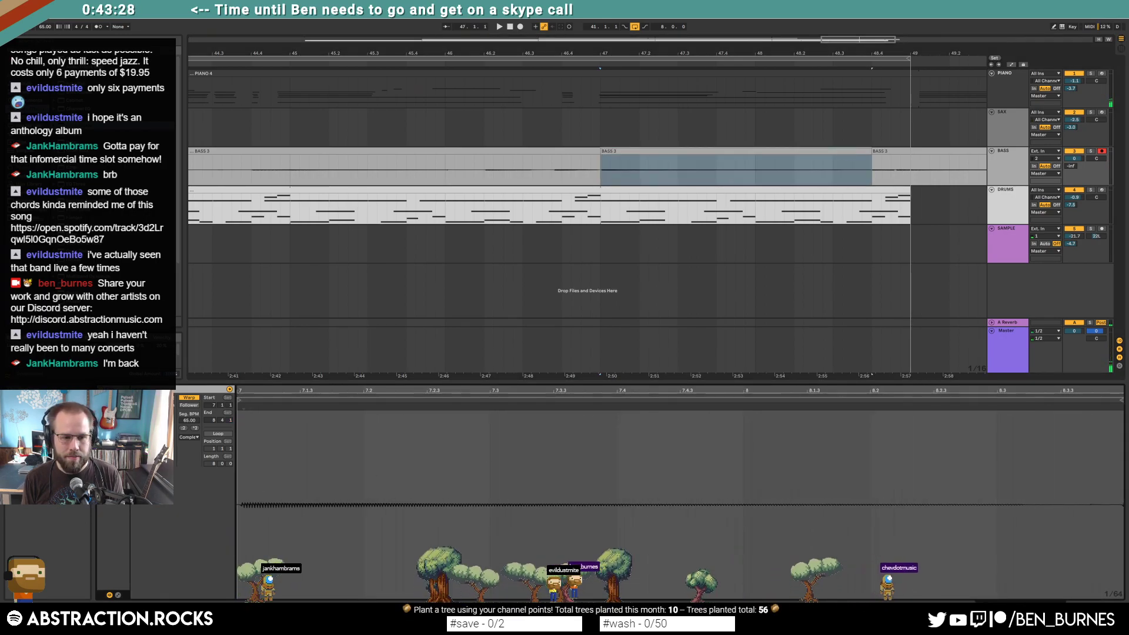
key(space)
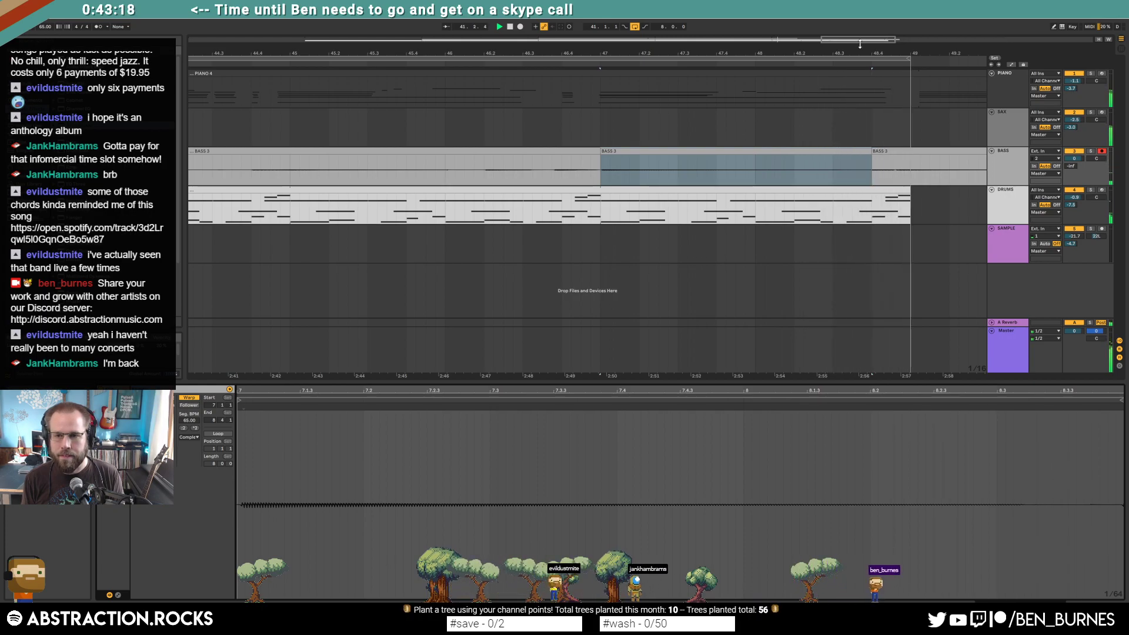
drag(605, 54, 606, 41)
drag(782, 40, 856, 42)
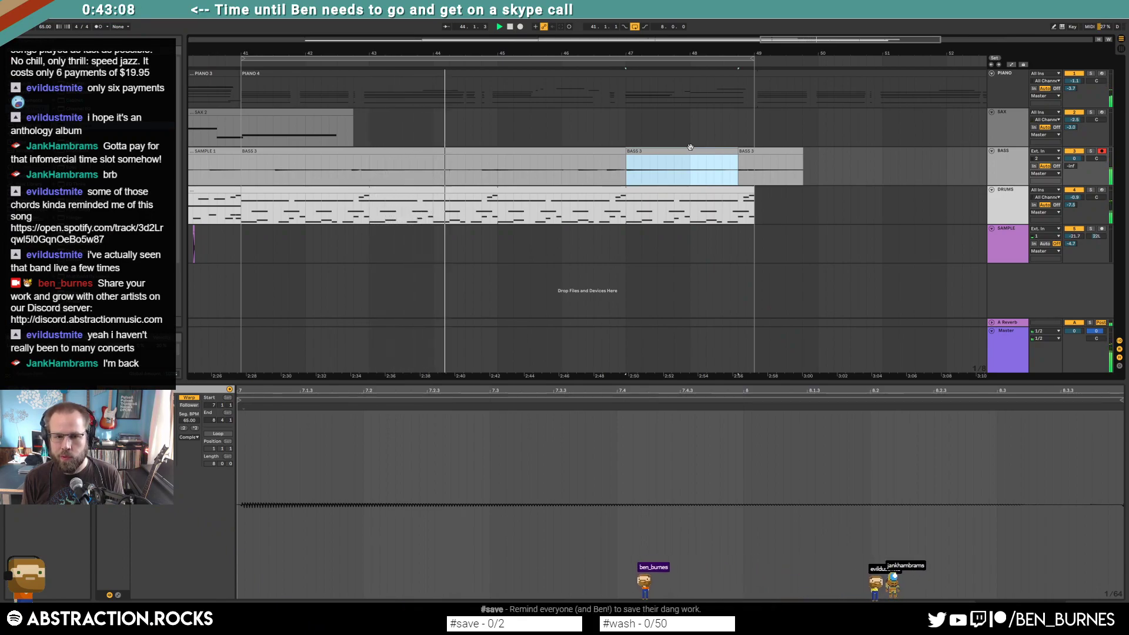
key(space)
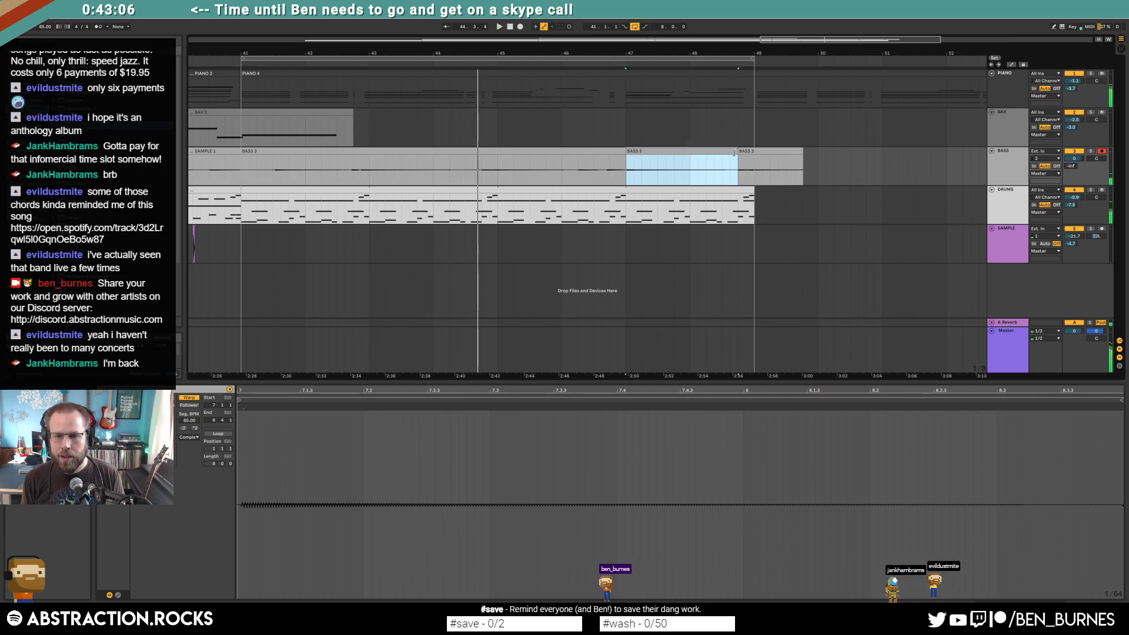
drag(832, 37, 832, 26)
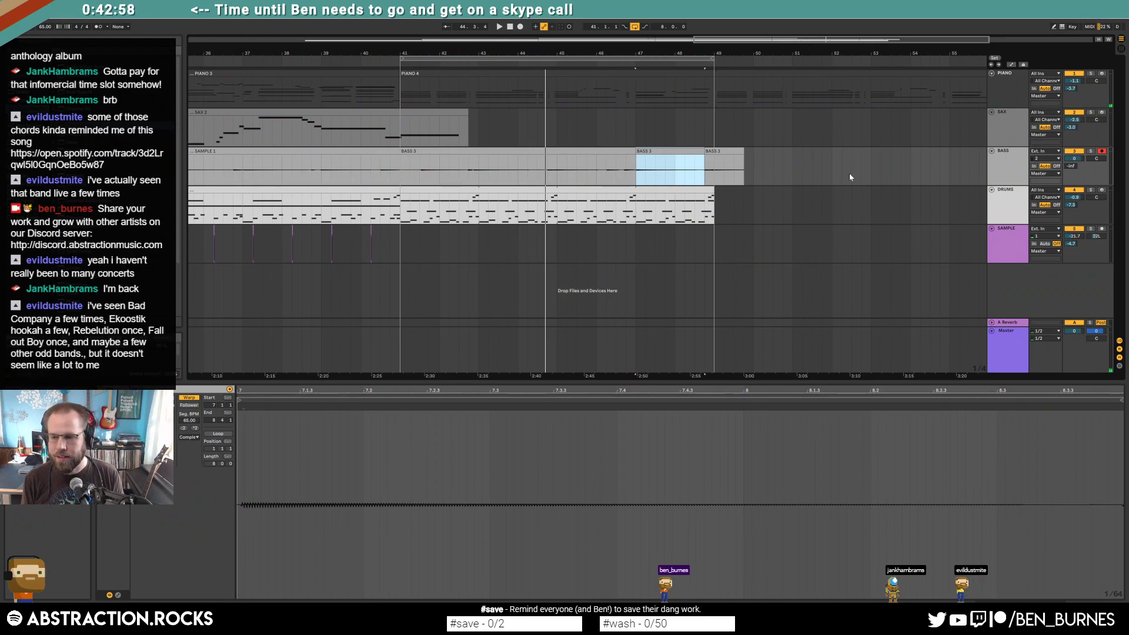
Step: Consolidate the bass pieces from bar 41 into one clip and move it out of the way to bar 51
shift+click(724, 153)
key(ctrl+j)
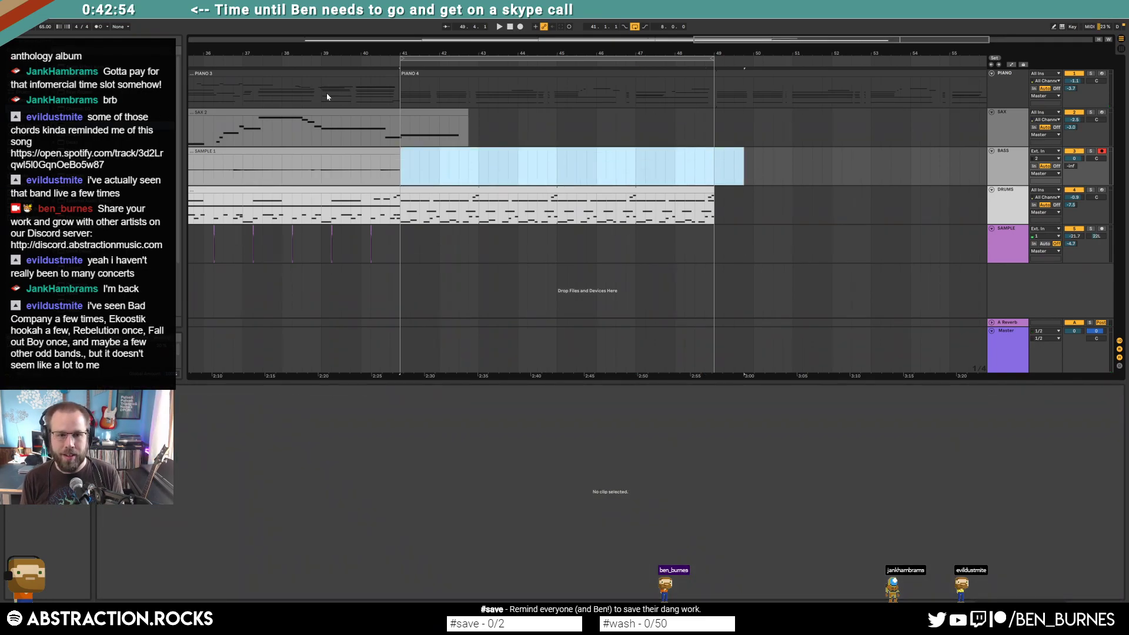
drag(419, 156, 817, 153)
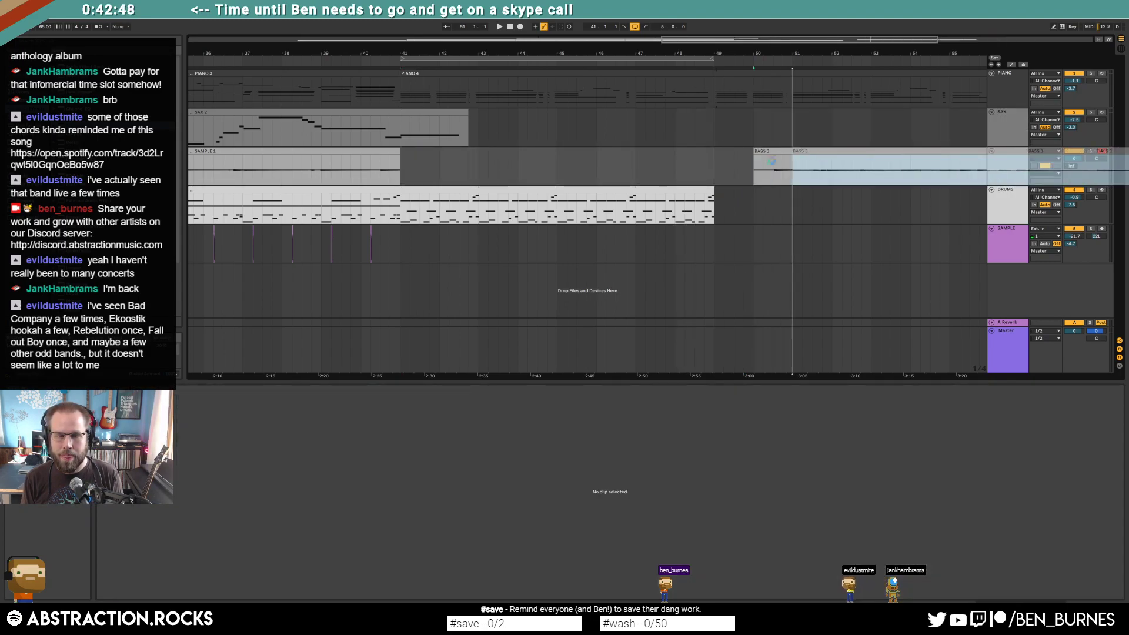
Step: Record another bass take over bars 41 to 49 and extend the resulting clip's start back to bar 41
click(402, 162)
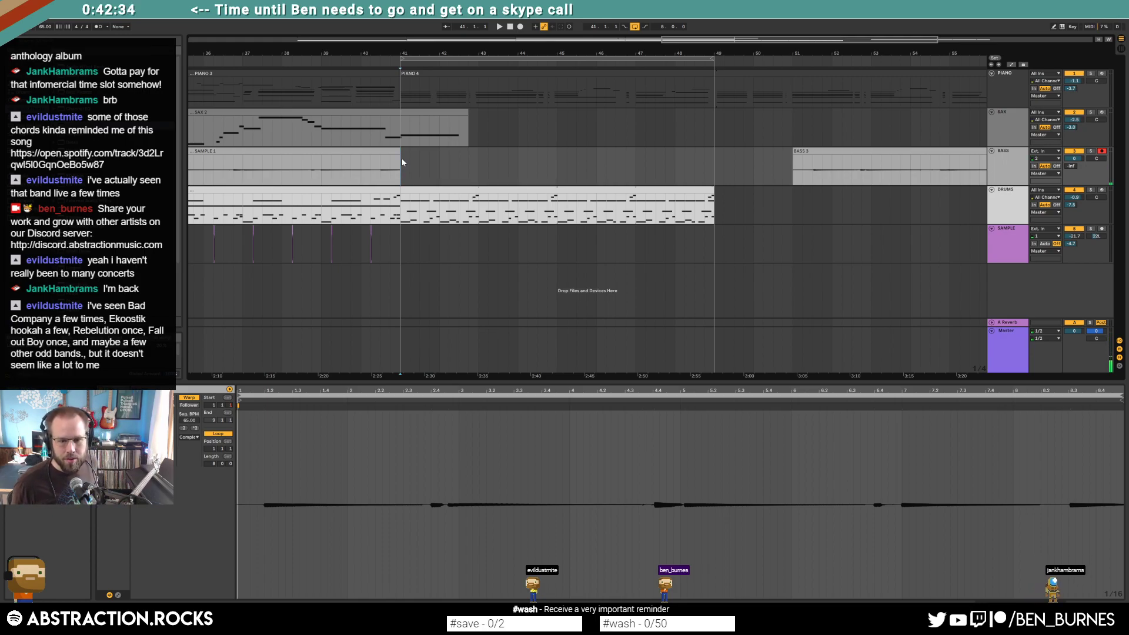
key(F9)
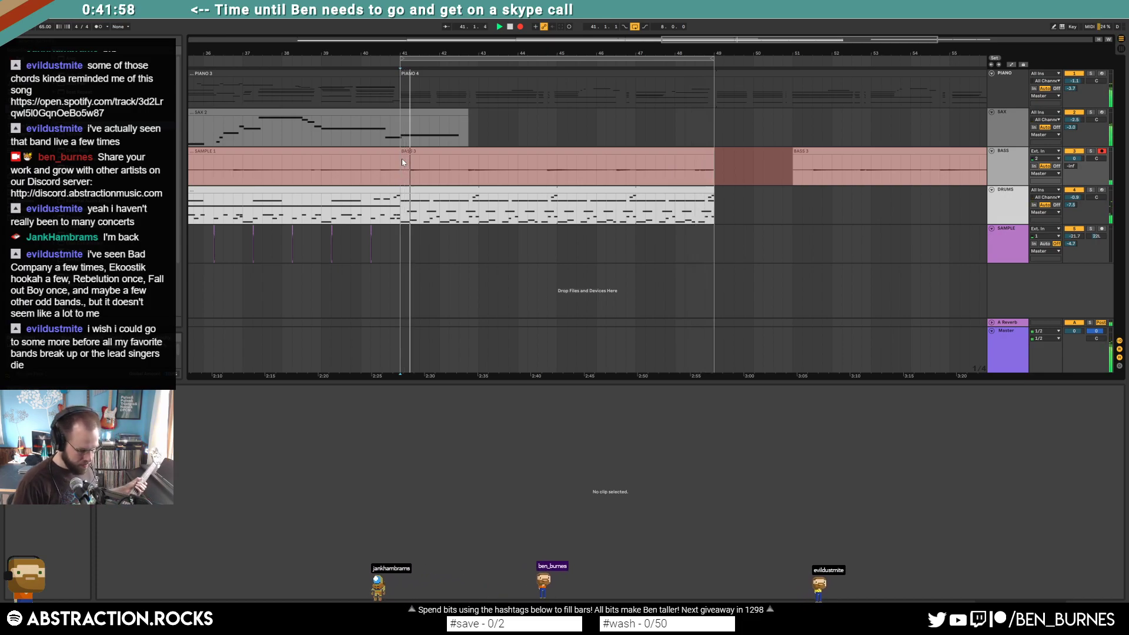
key(space)
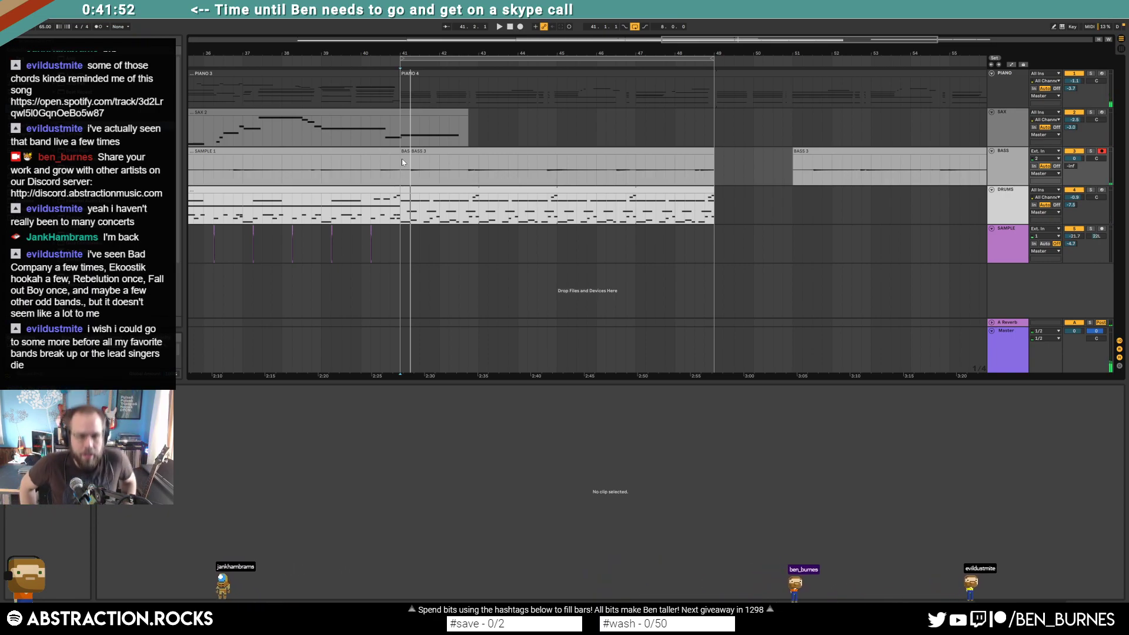
click(414, 154)
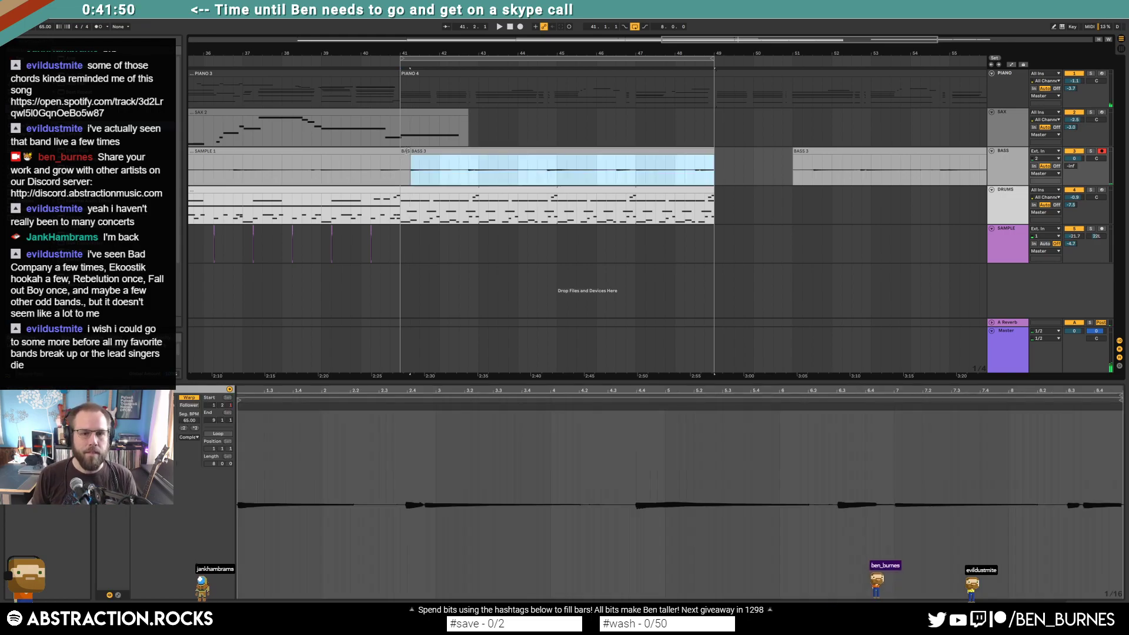
drag(409, 153, 400, 153)
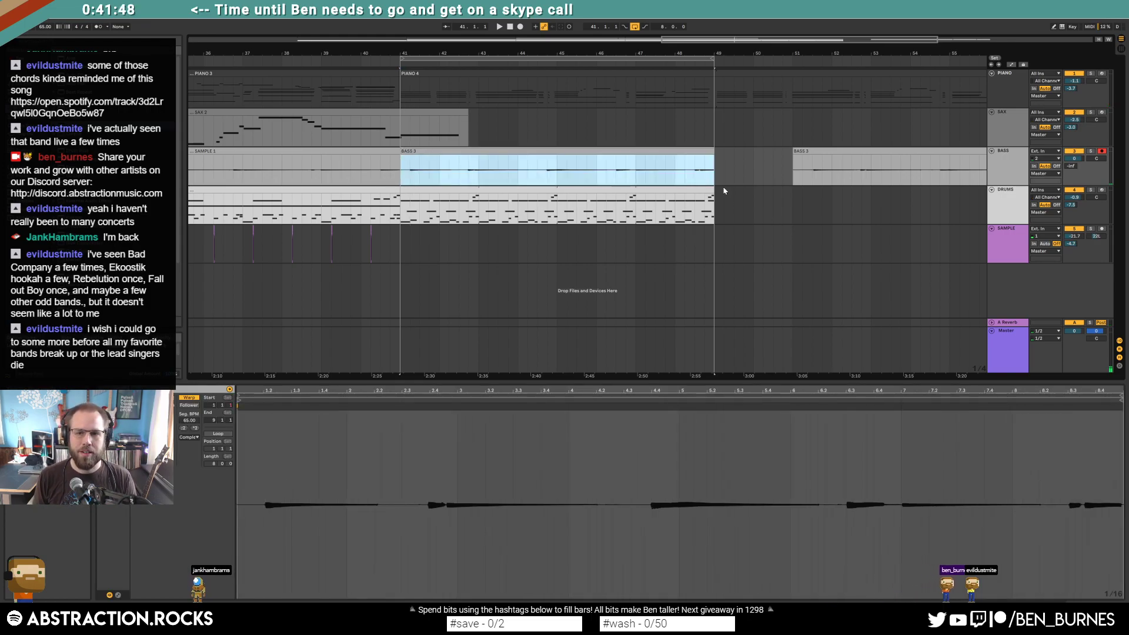
Step: Delete the earlier bass take parked at bar 51
key(minus)
drag(893, 176, 686, 175)
key(Delete)
Step: Turn on looping for the new bass clip and extend it to bar 57
click(657, 152)
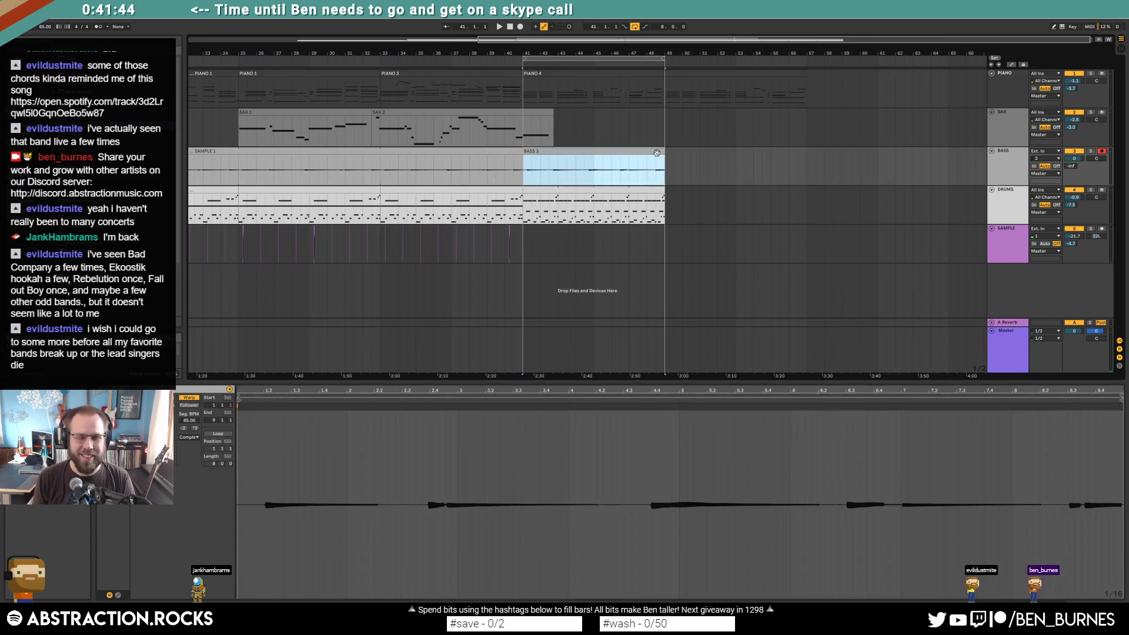
click(227, 435)
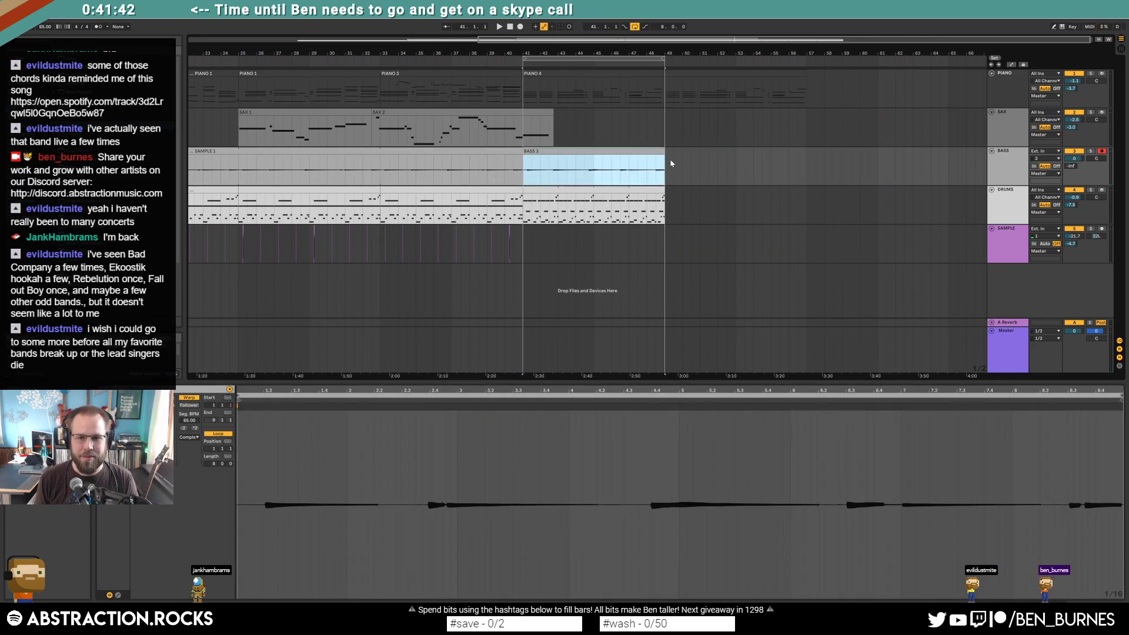
drag(663, 153, 801, 167)
click(788, 170)
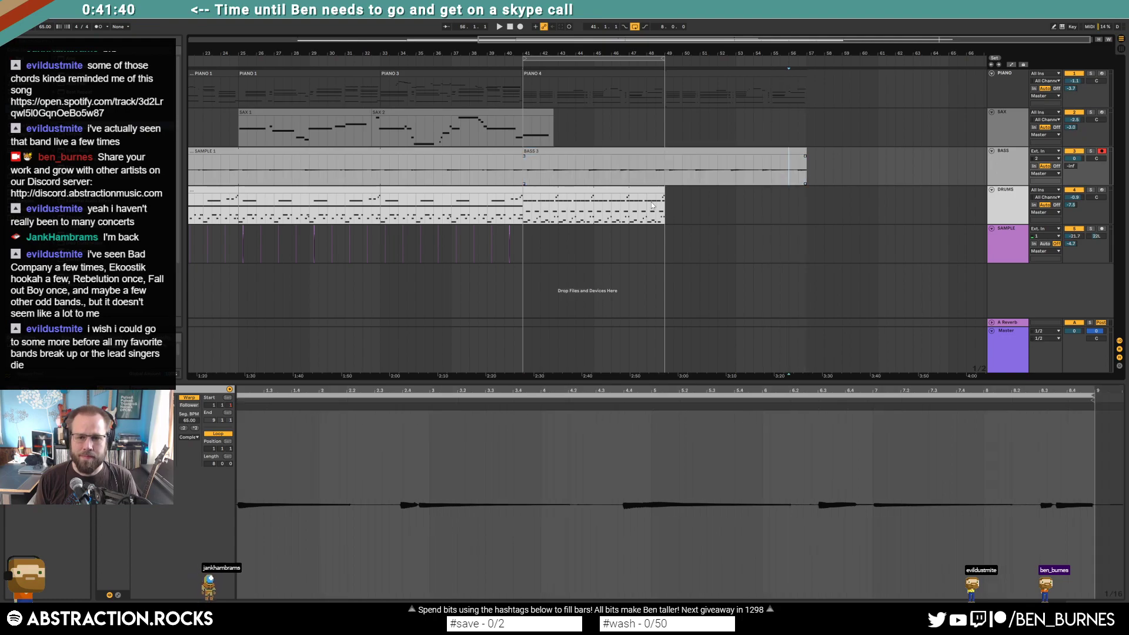
Step: Extend the last DRUMS clip to bar 57 and move the arrangement loop to bars 49 to 57
drag(664, 202, 810, 202)
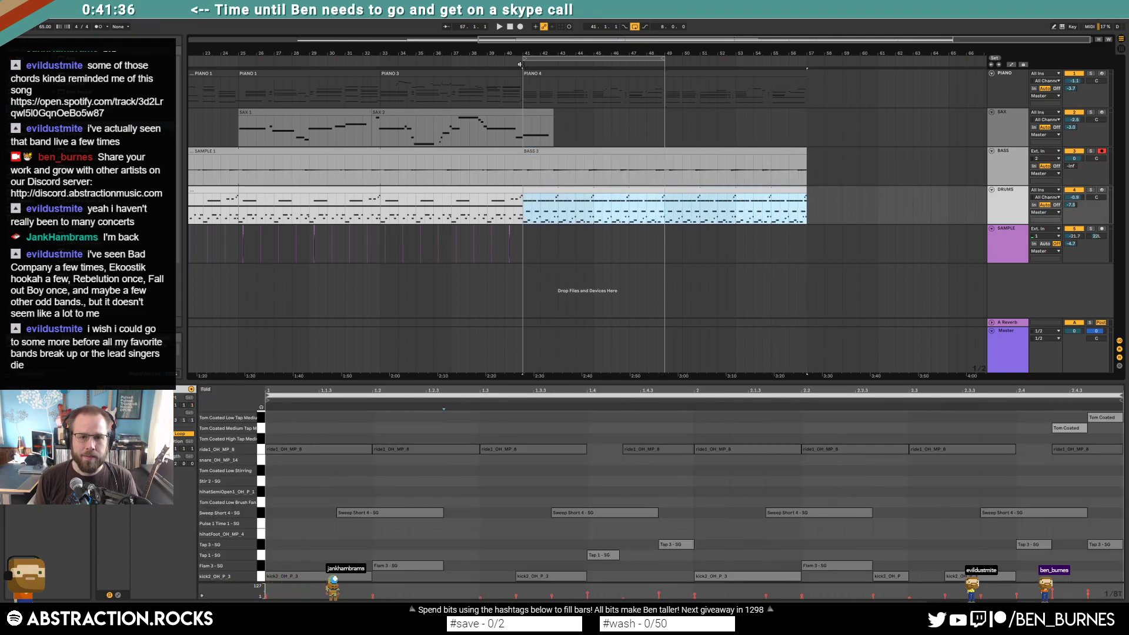
click(636, 57)
key(Up)
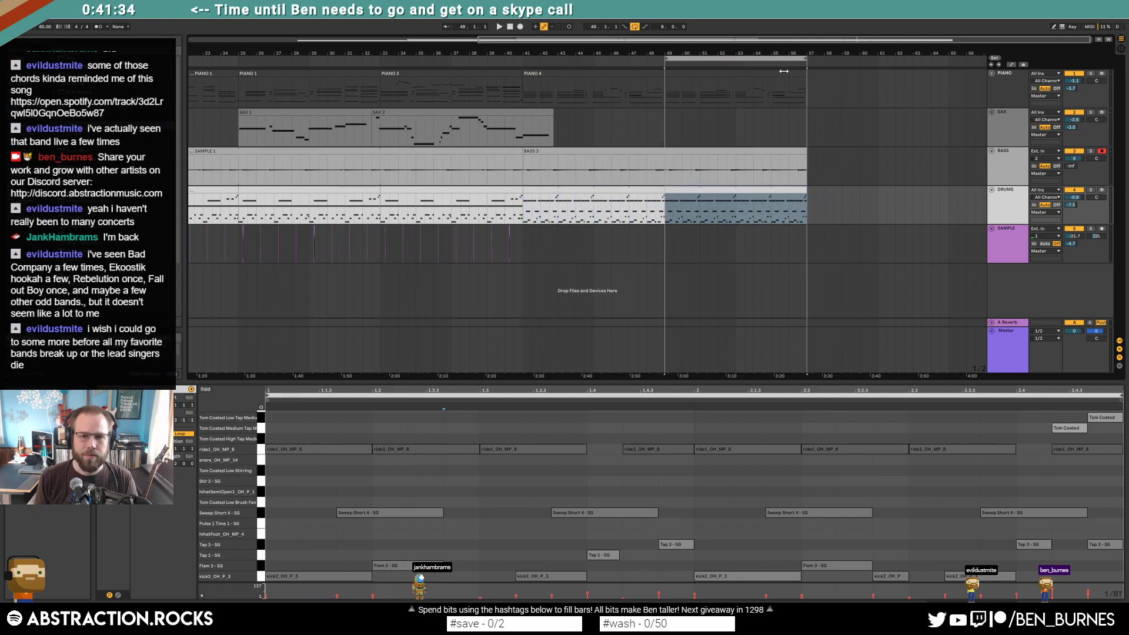
scroll(524, 71, up, 5)
click(518, 73)
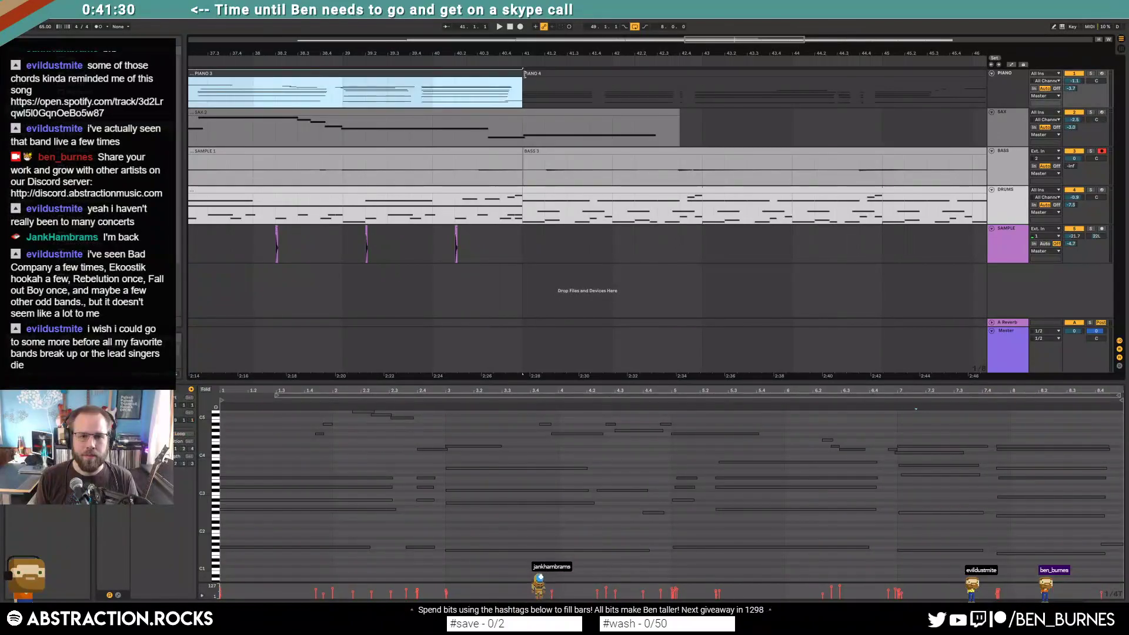
scroll(538, 88, down, 2)
scroll(529, 88, down, 3)
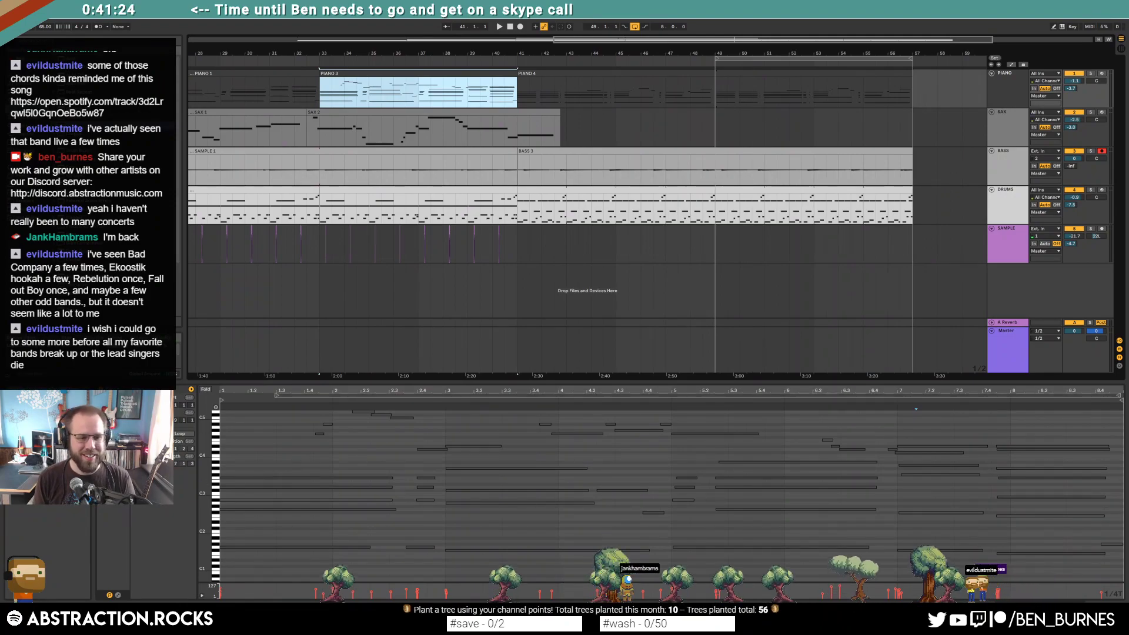
Step: Switch to the Splice app and search the sample library for "tamborine"
drag(0, 72, 201, 72)
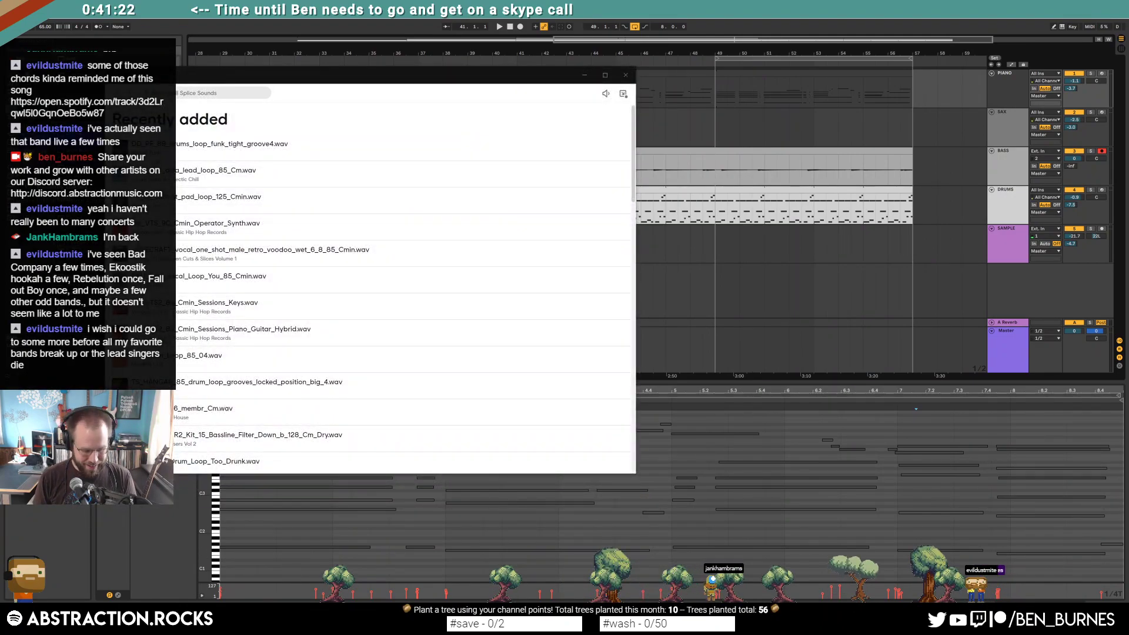
key(Return)
drag(221, 78, 521, 130)
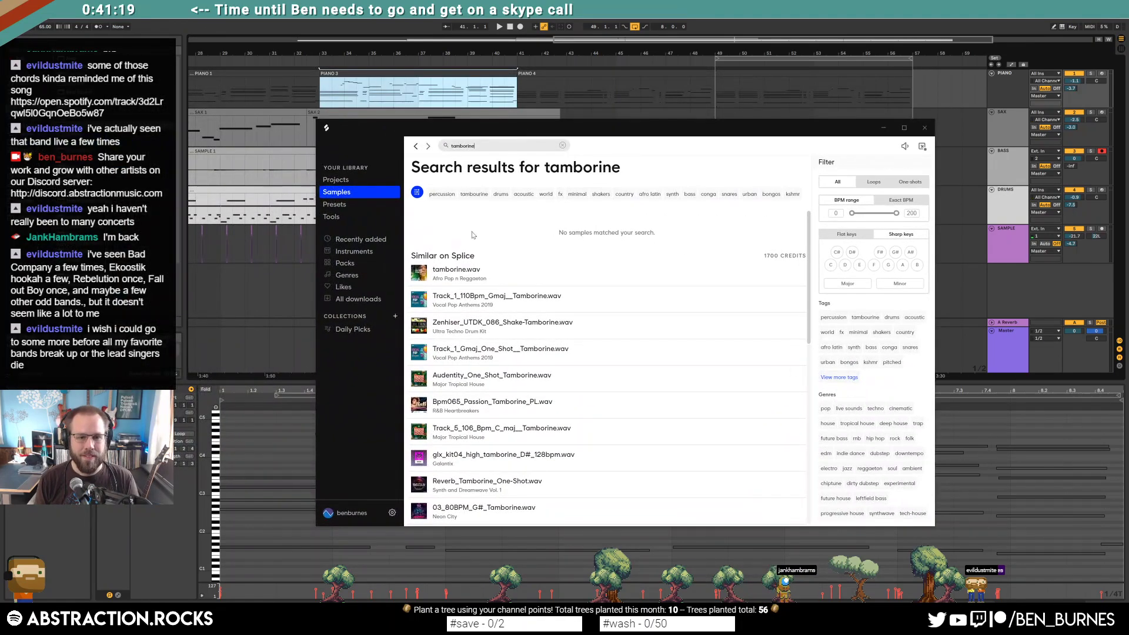
Step: Preview samples in the "tamborine" results and refine the search to "tamborine shake"
click(421, 275)
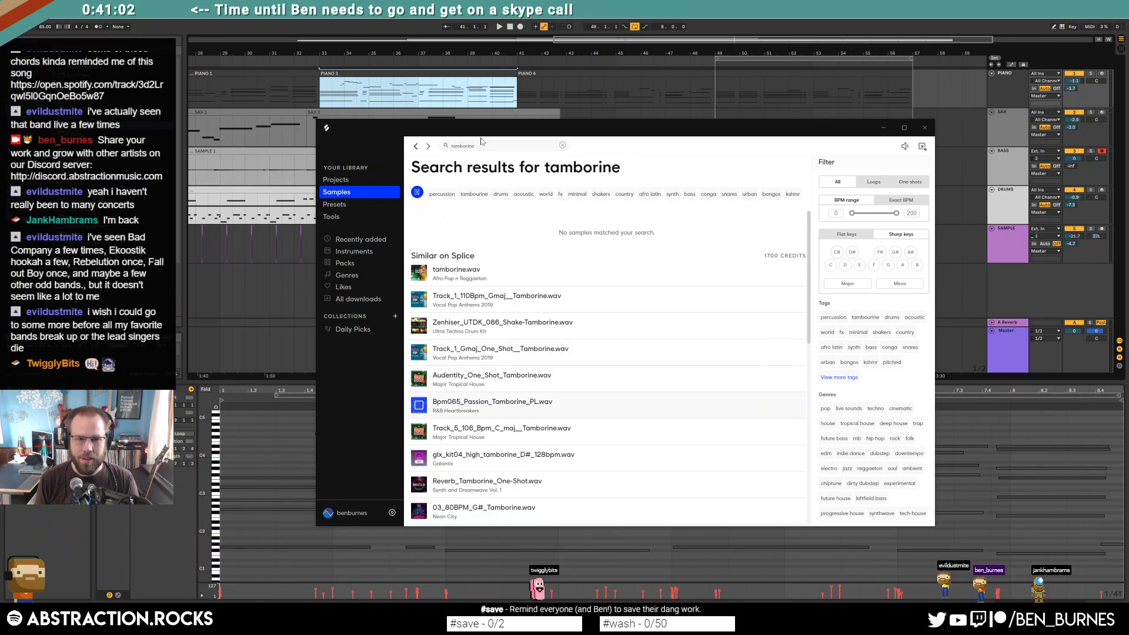
text(shak)
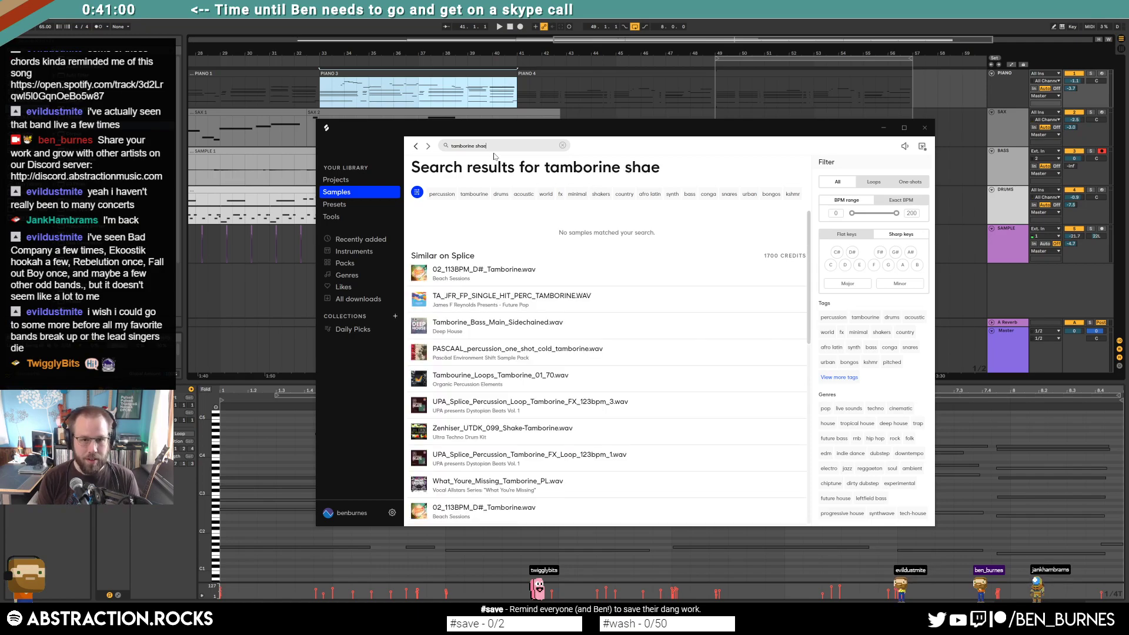
text(e)
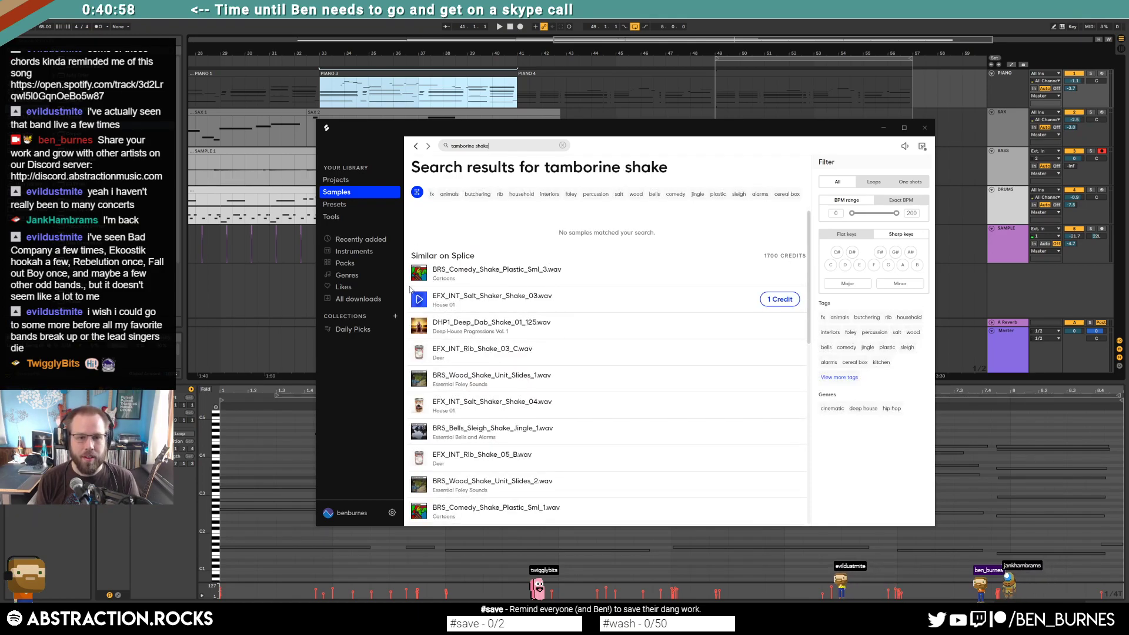
Step: Audition the "tamborine shake" results one after another, including the salt shaker, rib shake, comedy plastic and door handle samples
click(418, 298)
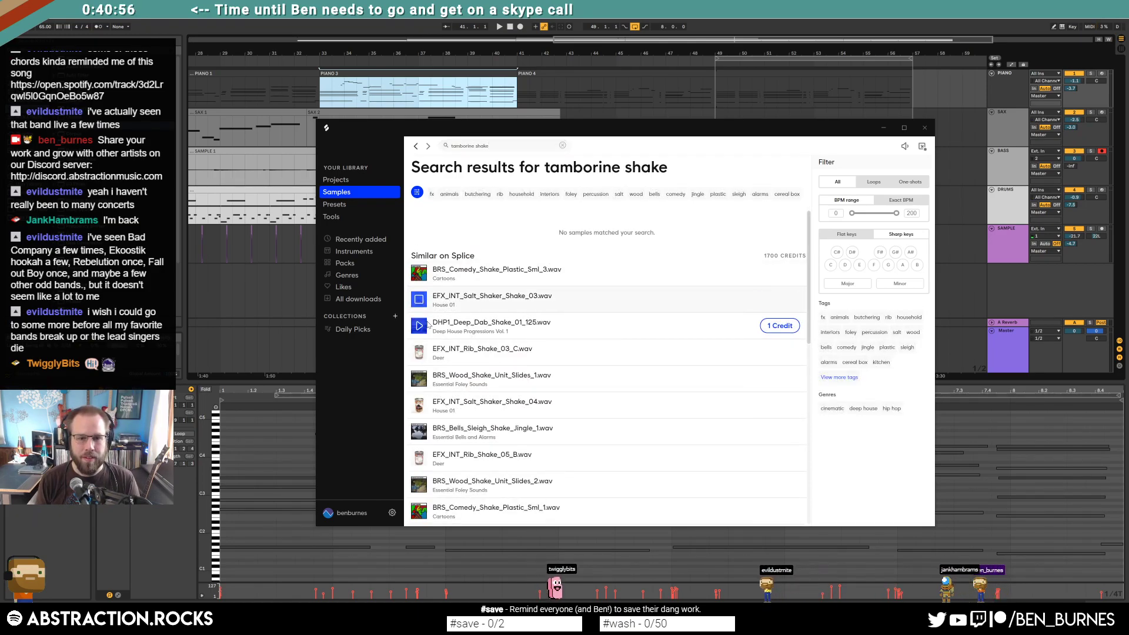
click(418, 352)
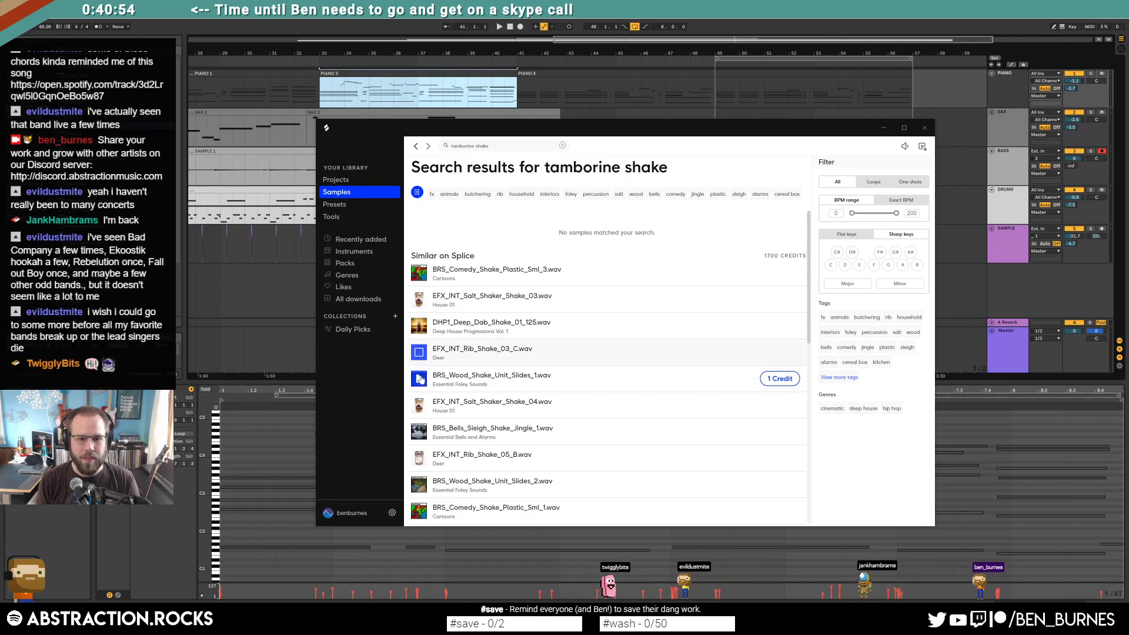
click(418, 405)
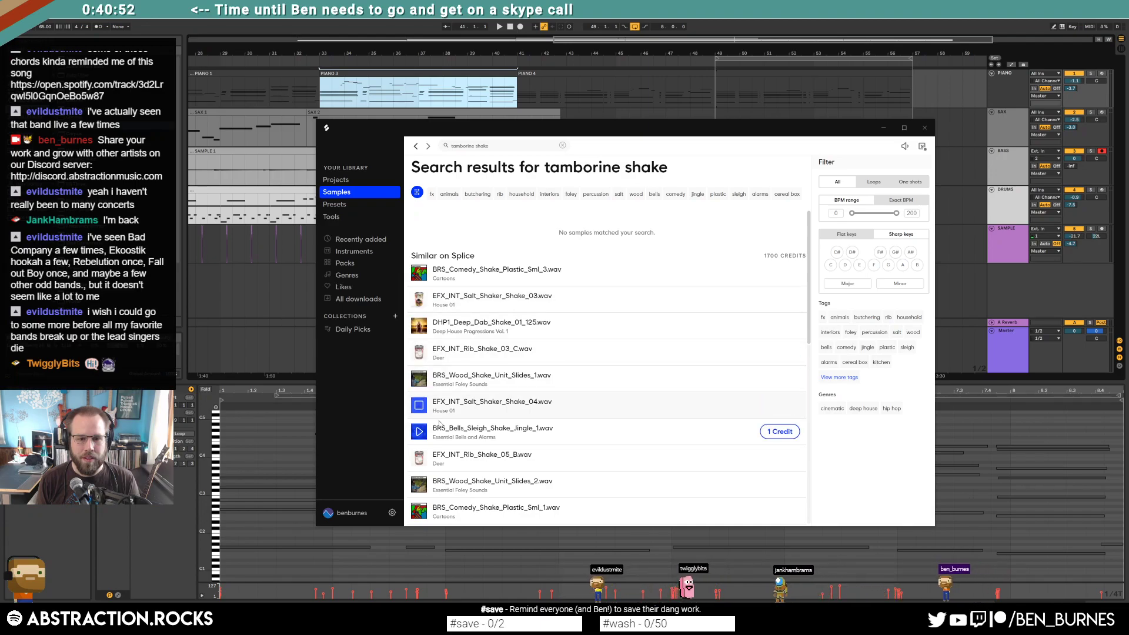
click(419, 458)
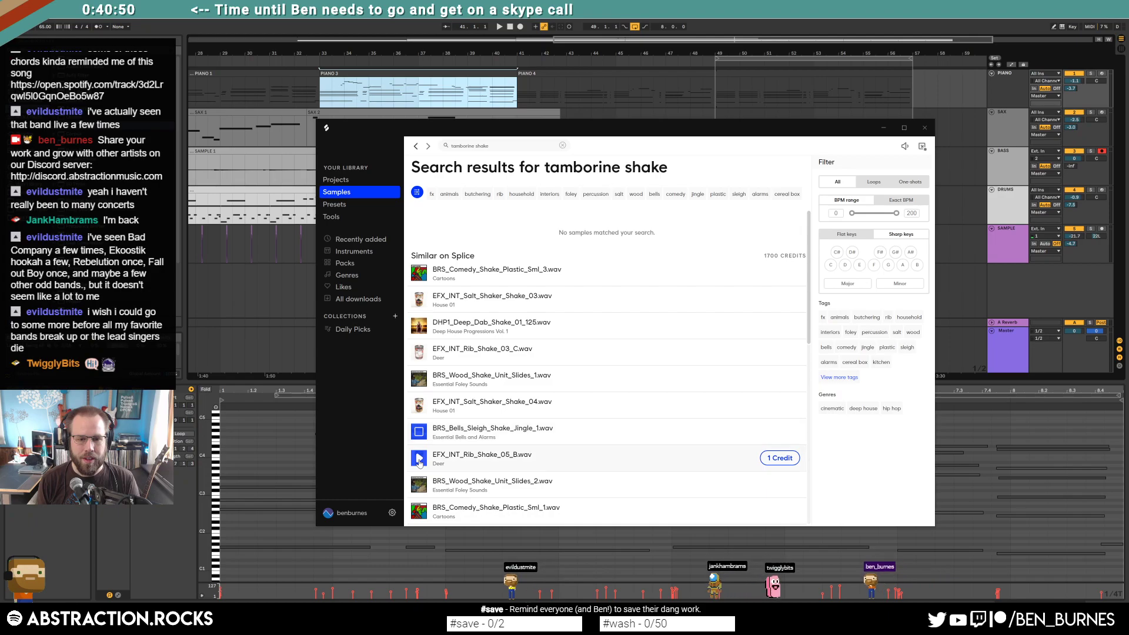
scroll(428, 461, down, 3)
click(419, 422)
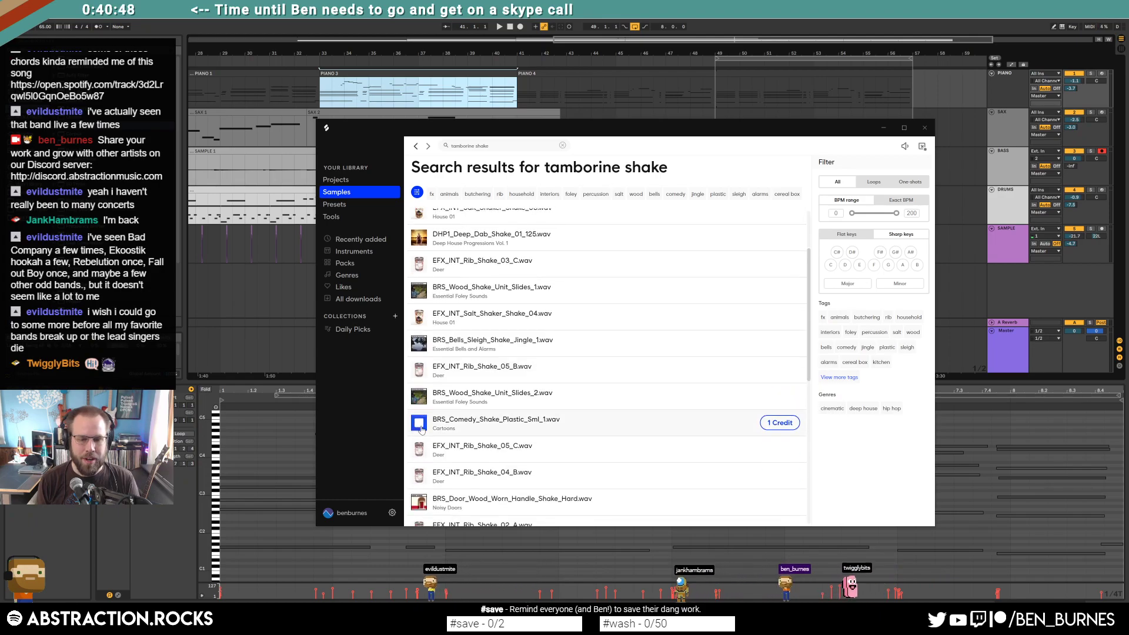
click(419, 475)
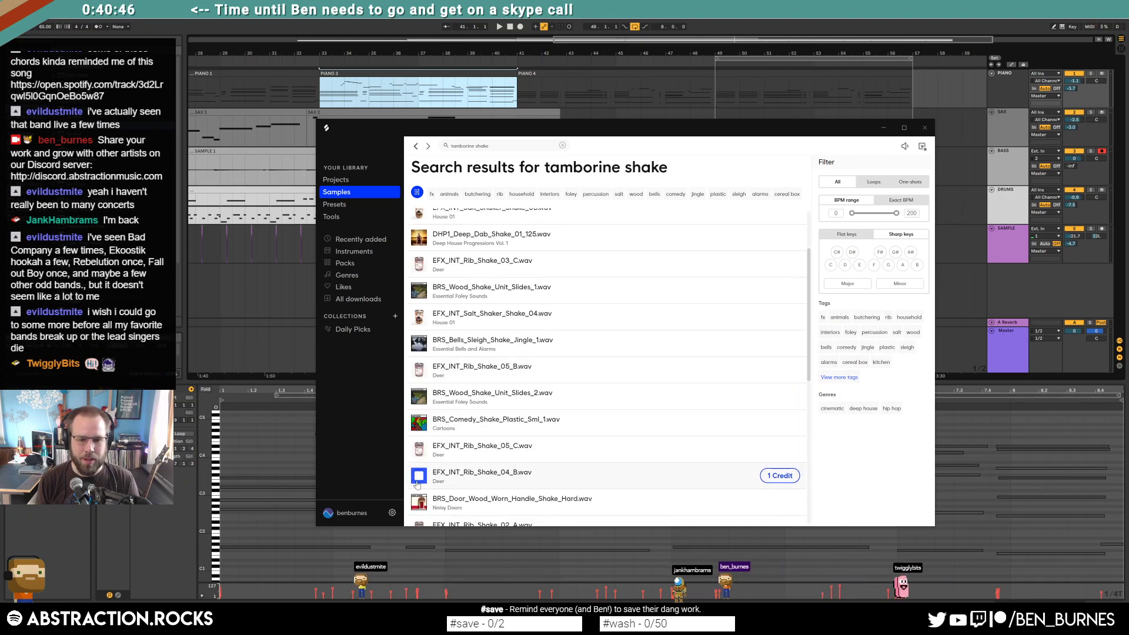
click(419, 503)
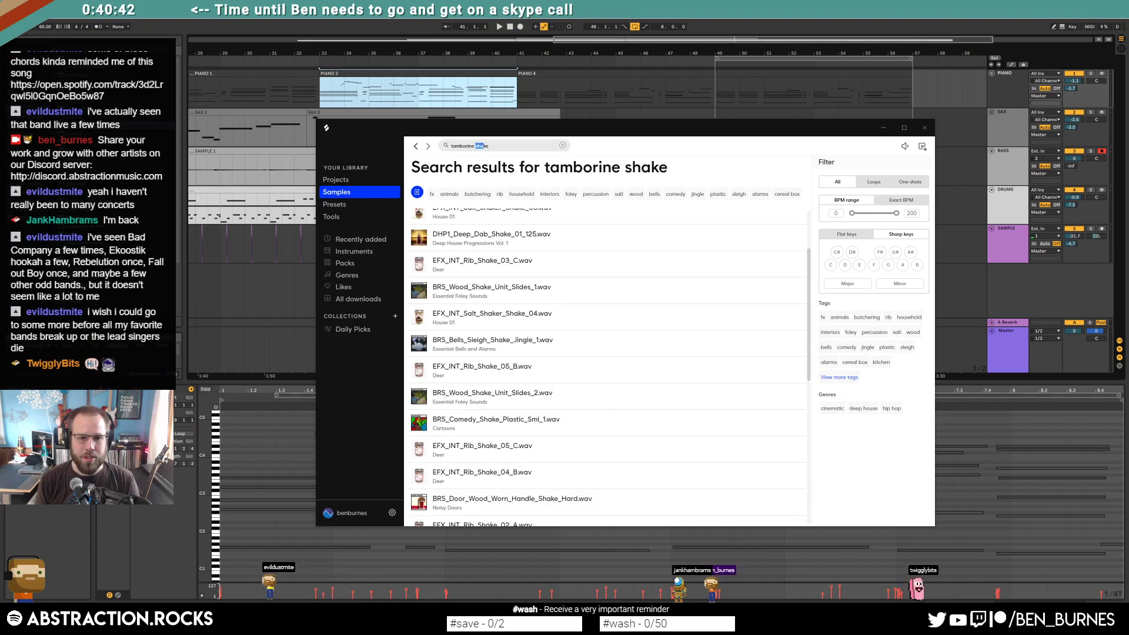
Step: Shorten the search back to "tamborine", check further results and switch back to the Ableton Live arrangement
key(BackSpace)
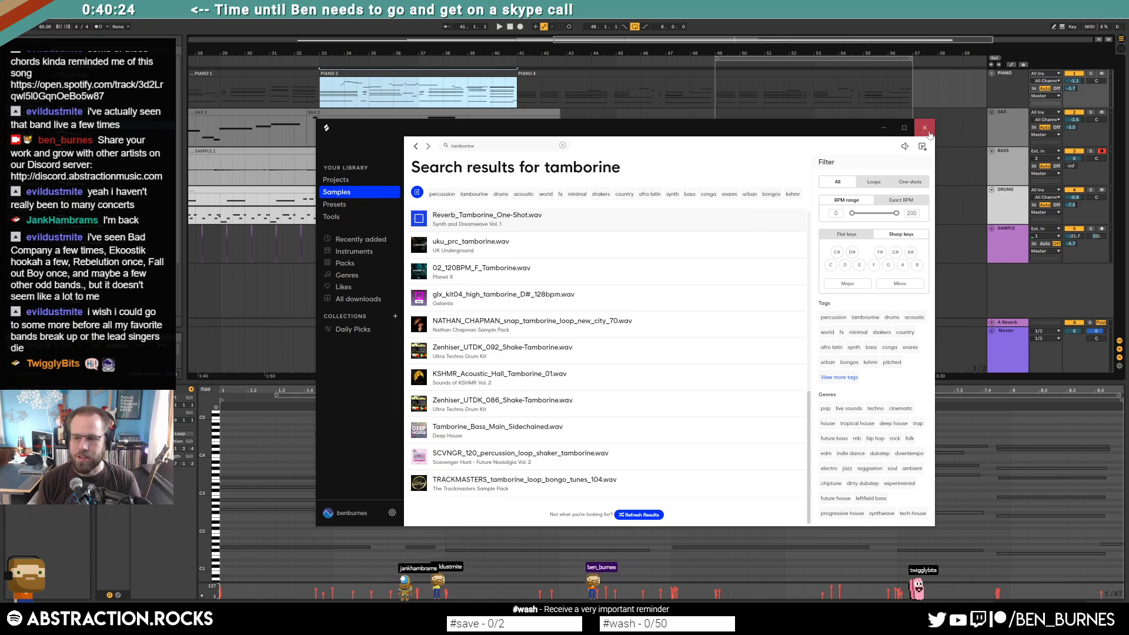
key(alt+Tab)
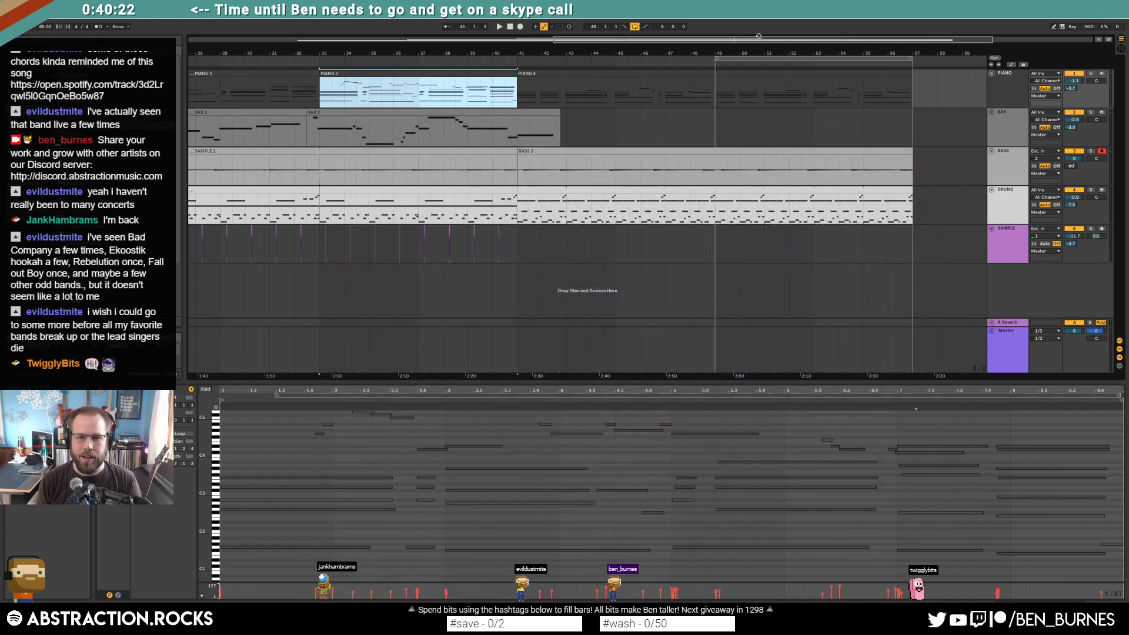
Step: Play the transition into the piano clip at bar 33 and examine its start closely
drag(687, 47, 687, 39)
click(482, 59)
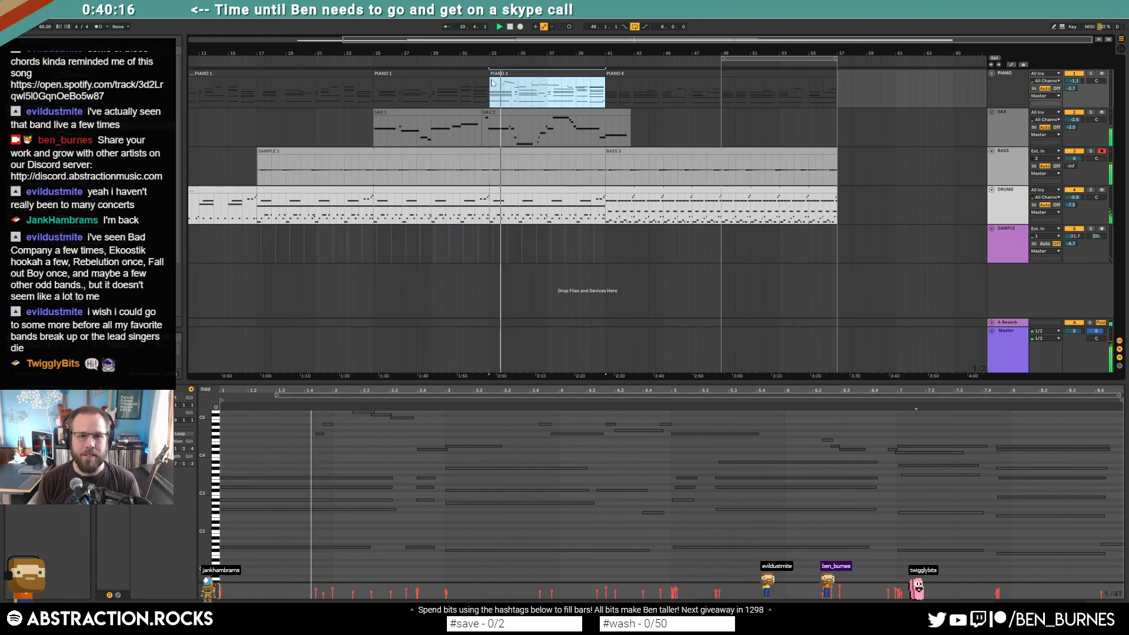
drag(483, 59, 490, 70)
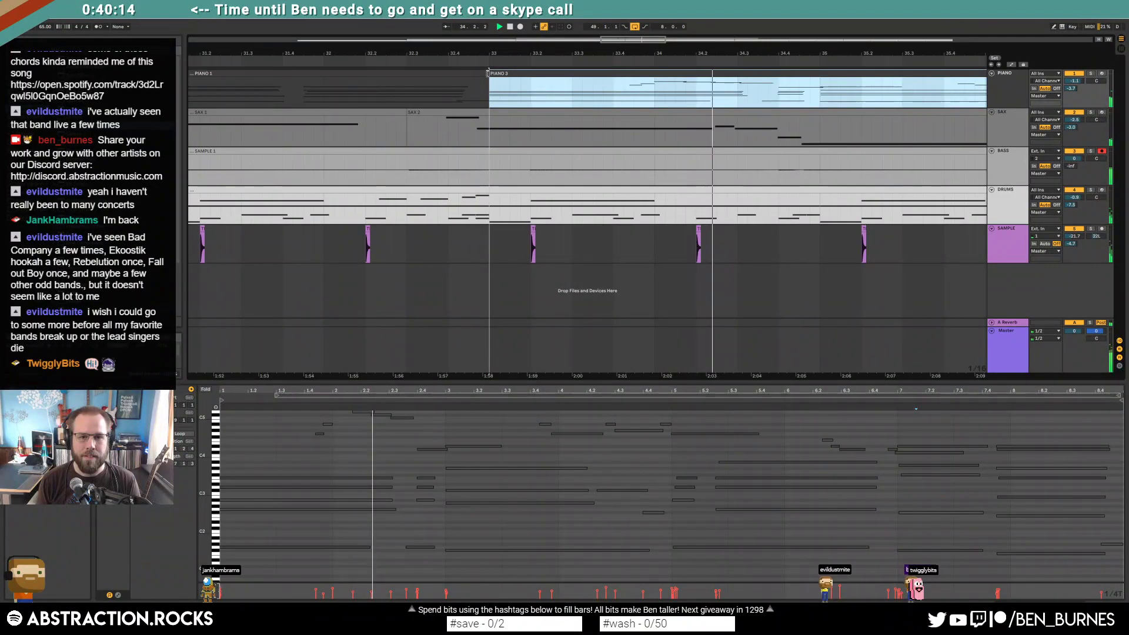
scroll(490, 69, up, 2)
drag(490, 70, 479, 71)
key(ctrl+z)
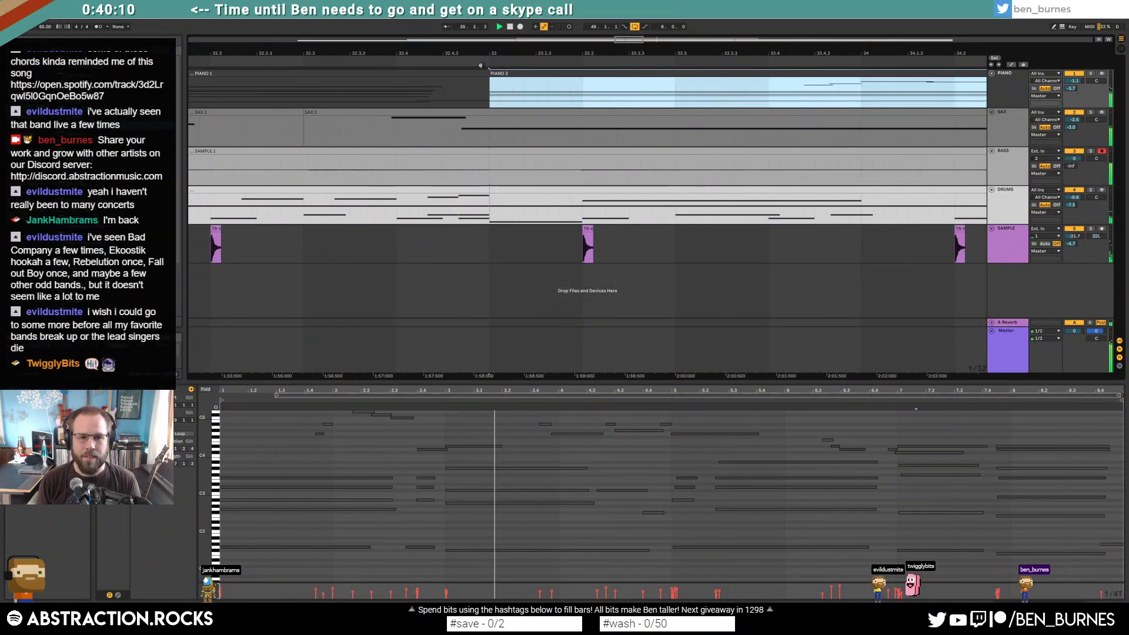
key(space)
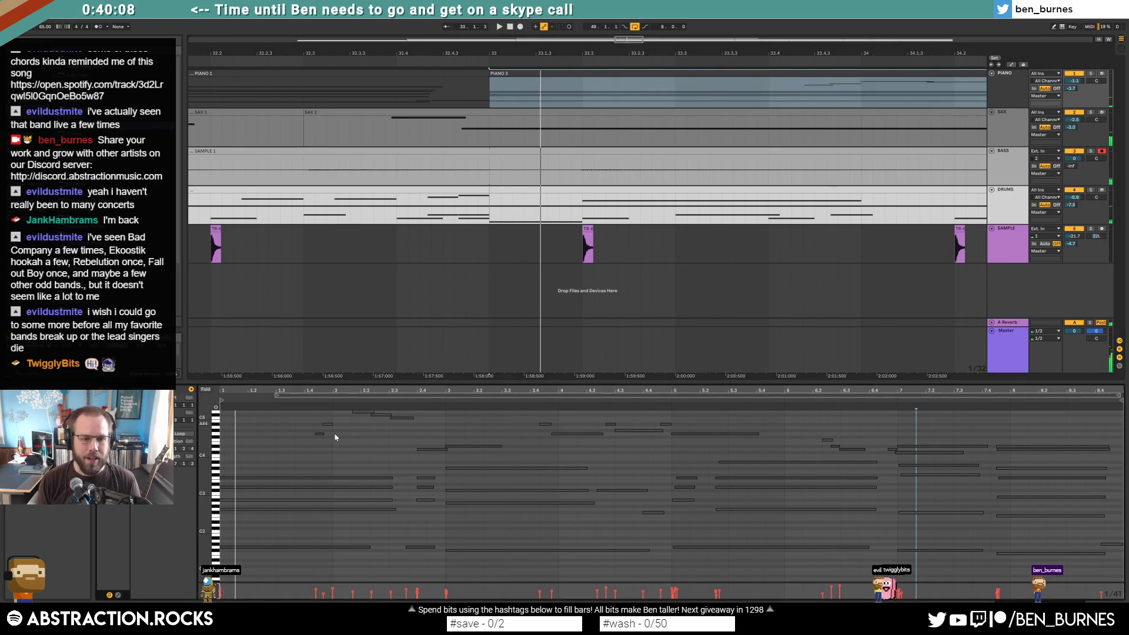
Step: Select the opening chord's notes in the piano clip at bar 33 and replay the song from just before it
drag(218, 471, 400, 550)
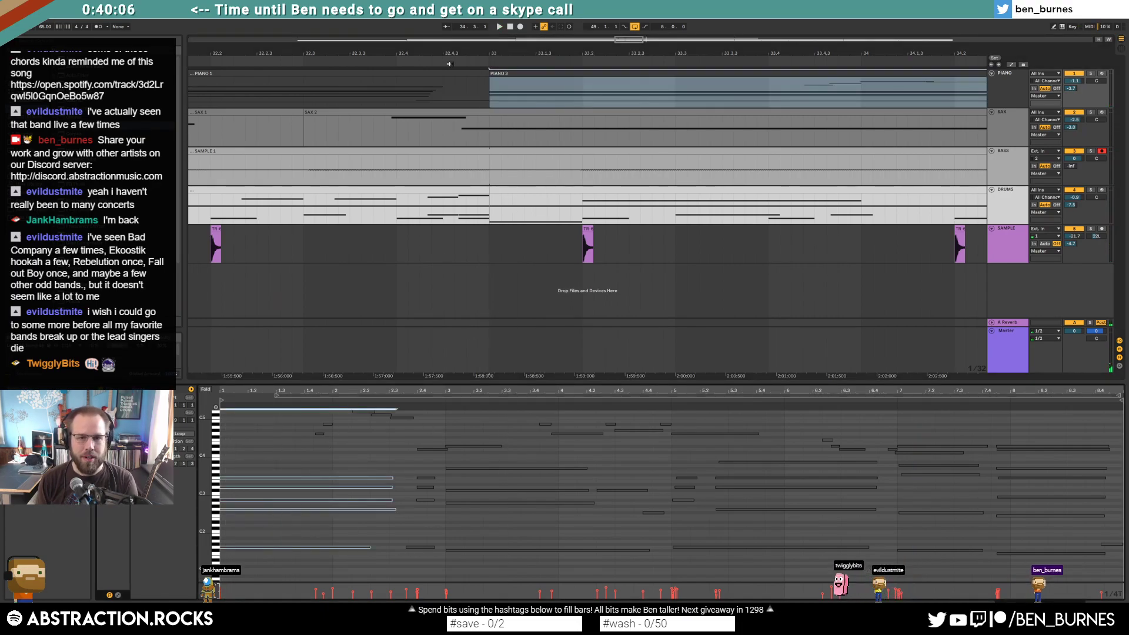
click(404, 65)
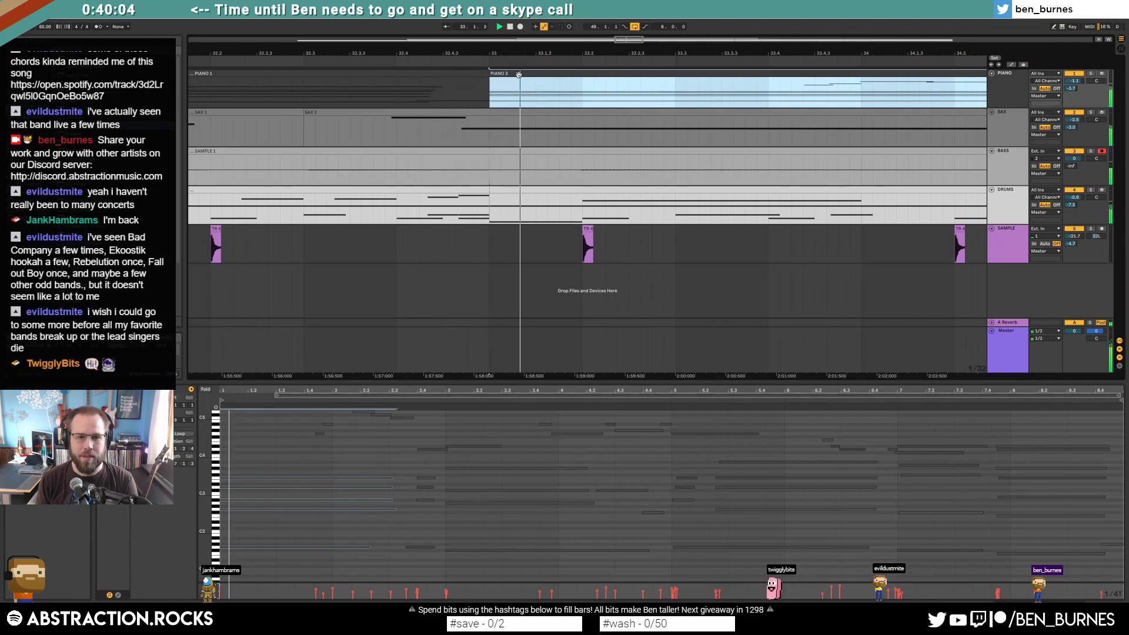
drag(630, 39, 630, 17)
click(584, 74)
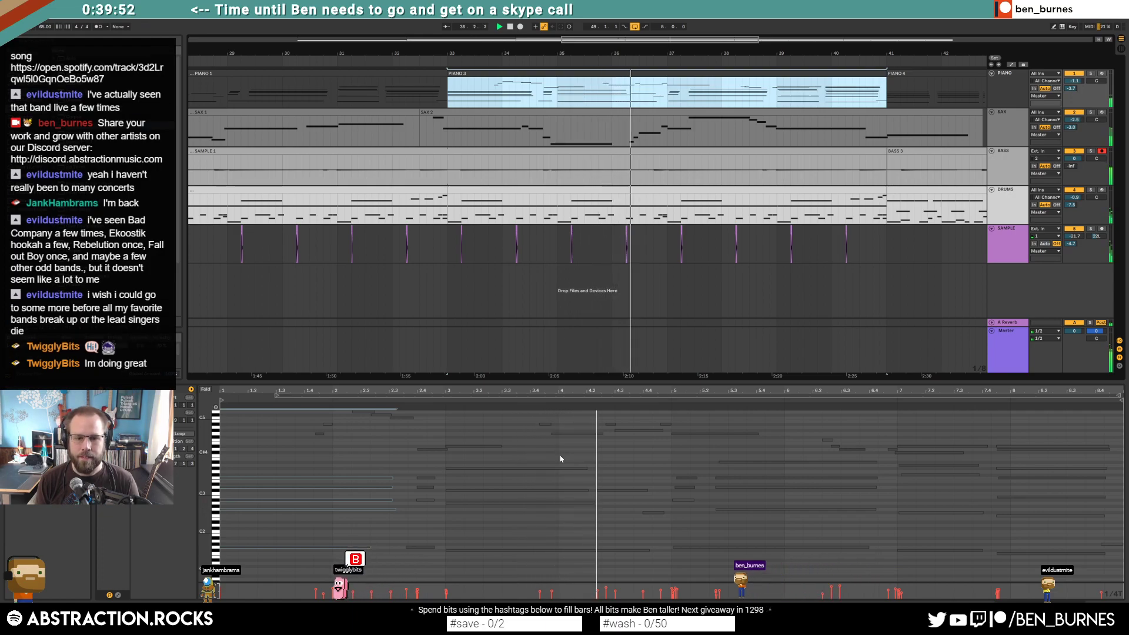
Step: Trim the start of the high piano note so it begins at bar 4 of the clip, and listen on past bar 41
drag(604, 436, 558, 435)
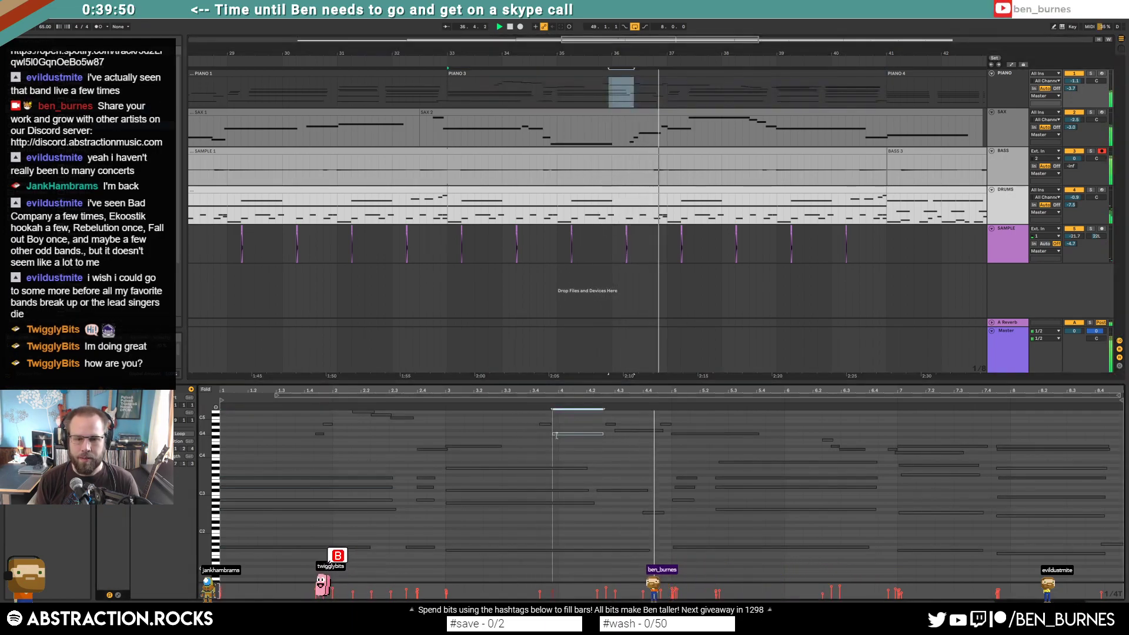
click(559, 436)
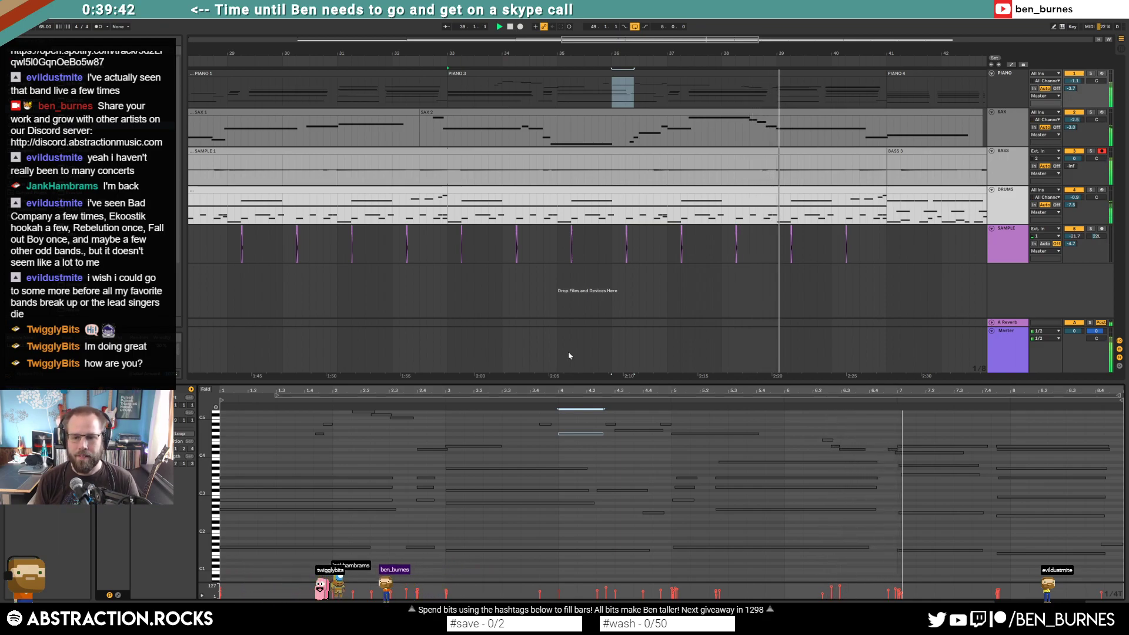
click(722, 88)
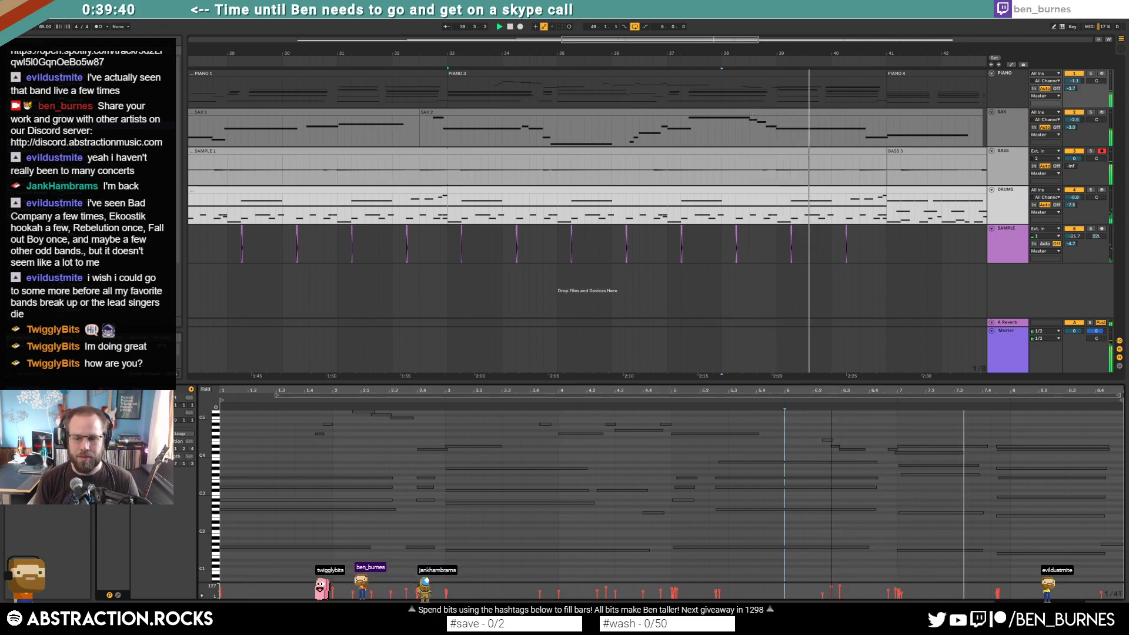
click(831, 89)
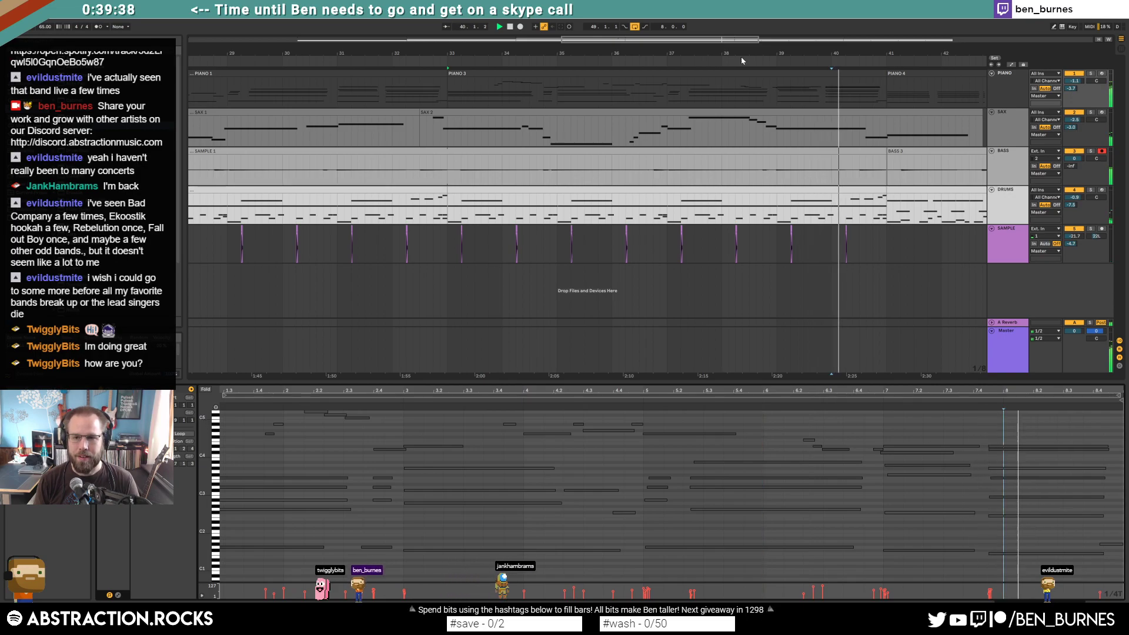
drag(698, 40, 793, 41)
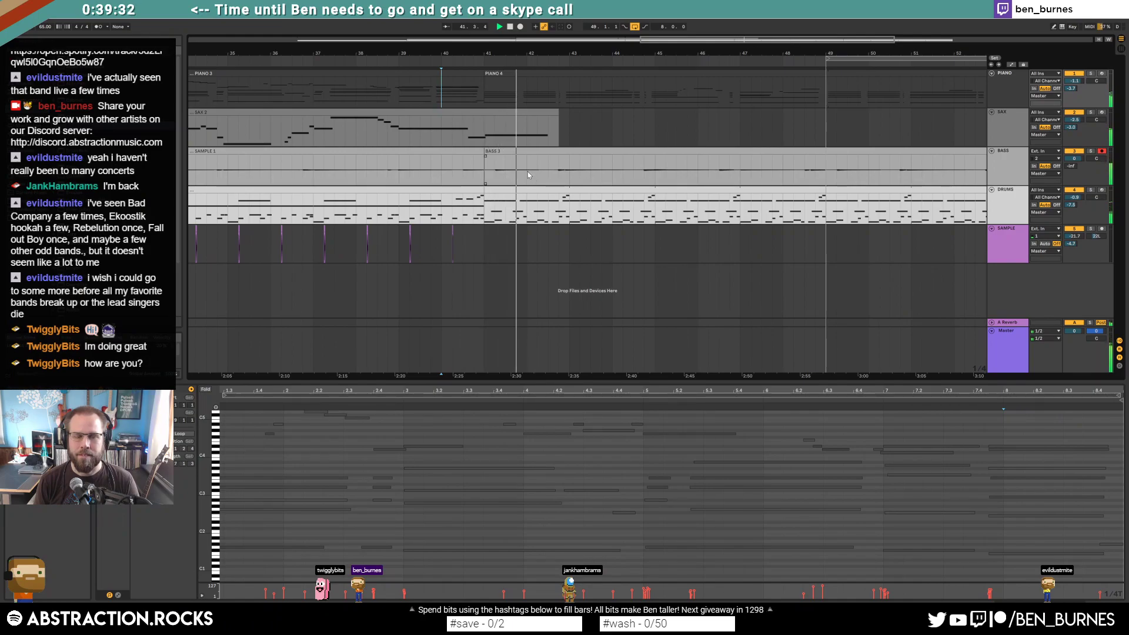
Step: Arm the SAX track and try a first recording take while playing from bar 41
click(1101, 112)
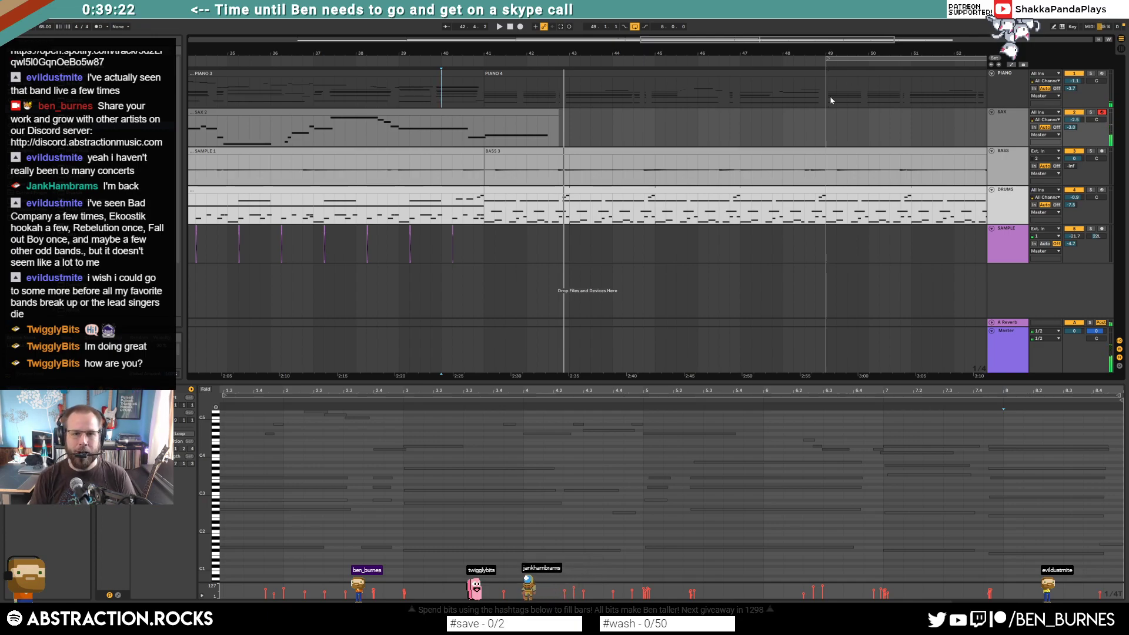
click(483, 123)
click(527, 59)
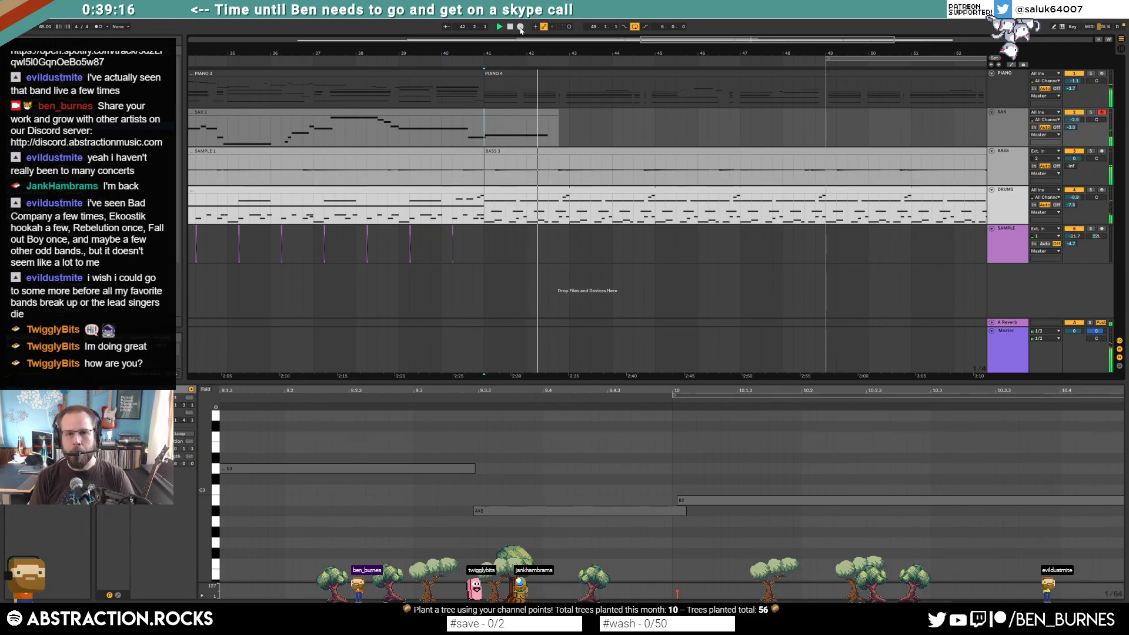
click(520, 27)
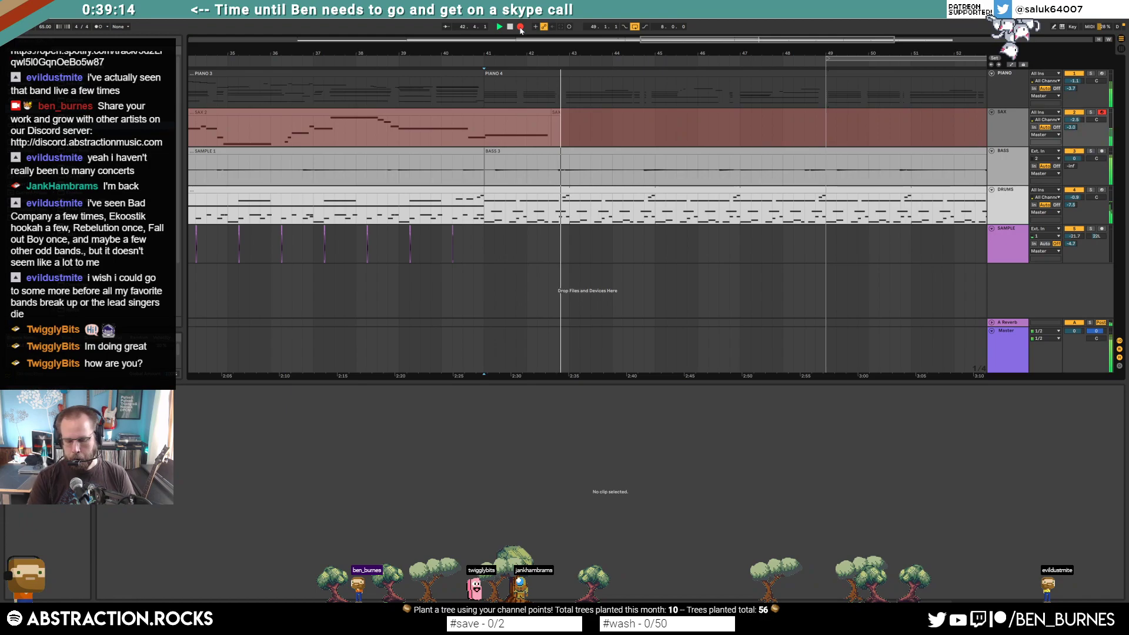
key(space)
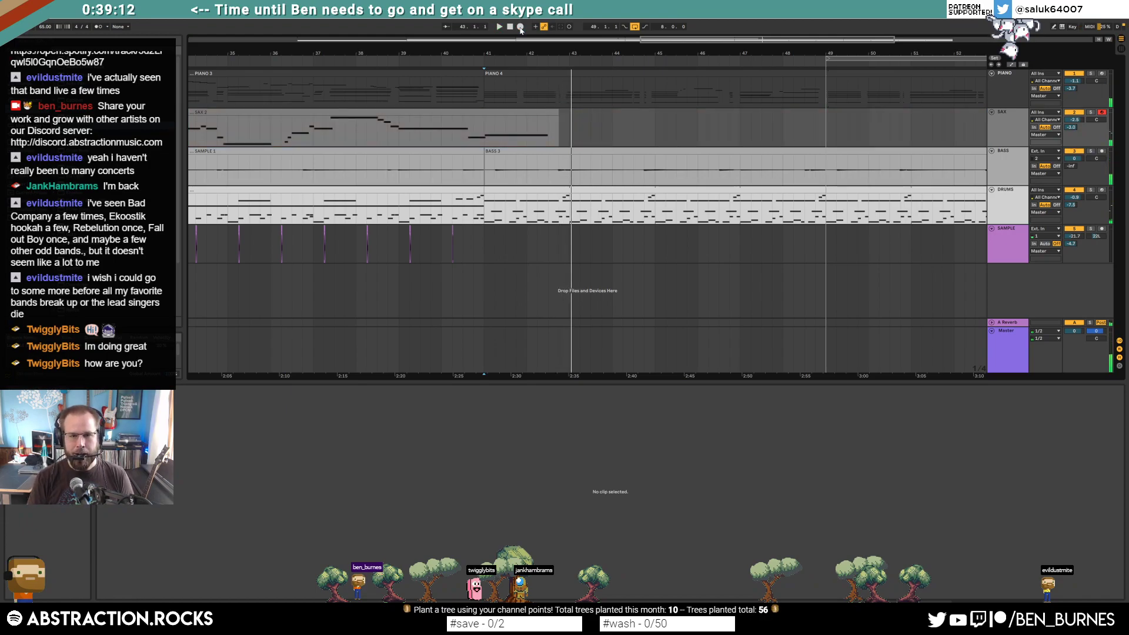
Step: Record a new sax line on the SAX track, starting playback at bar 42 and stopping after bar 51
click(526, 130)
key(F9)
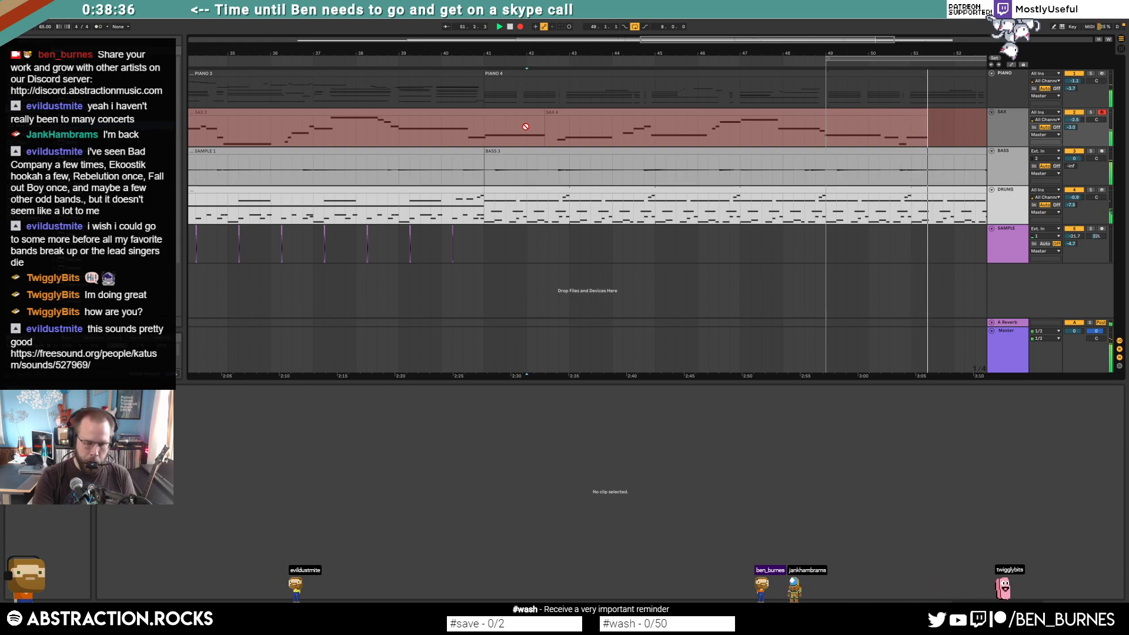
key(space)
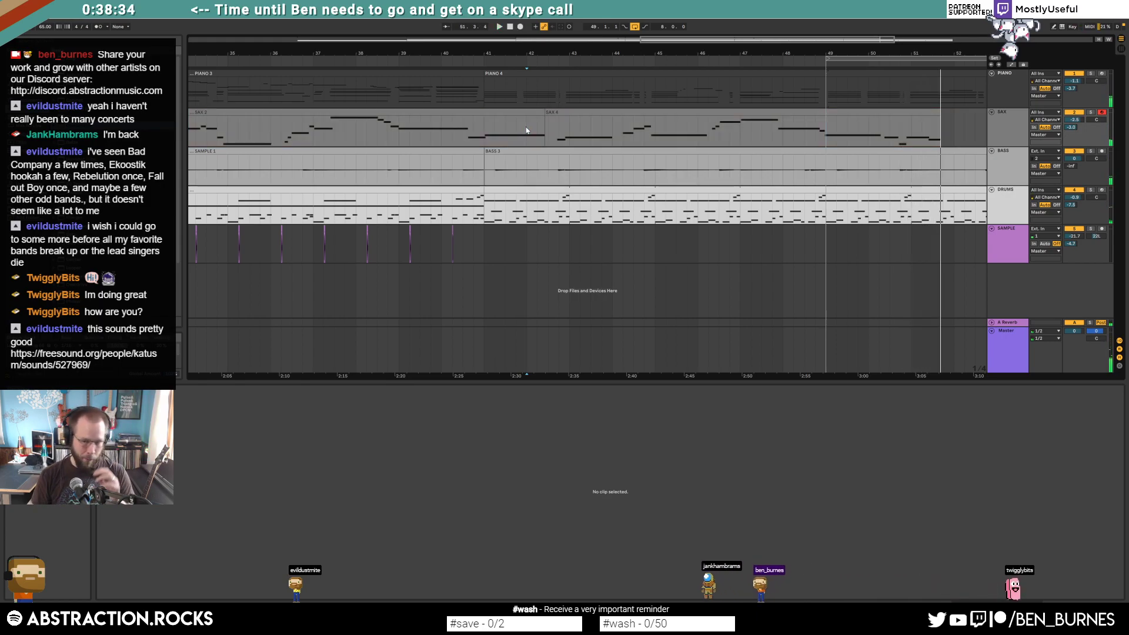
Step: Shorten the new sax clip to end at about bar 49 and delete its last short note
drag(939, 111, 824, 116)
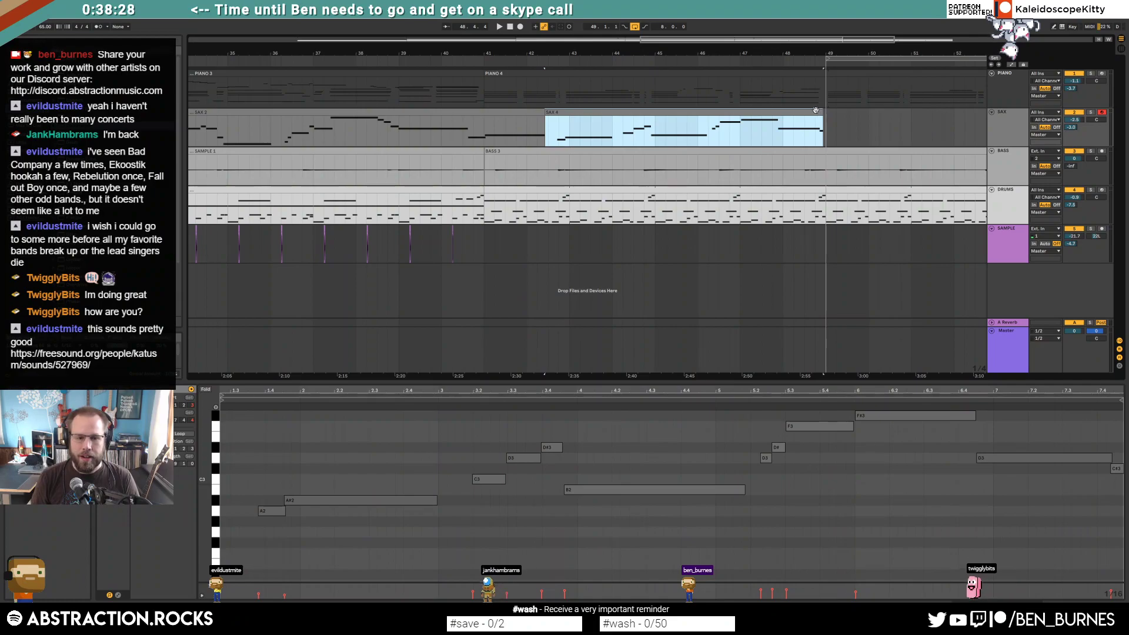
click(304, 500)
click(1116, 469)
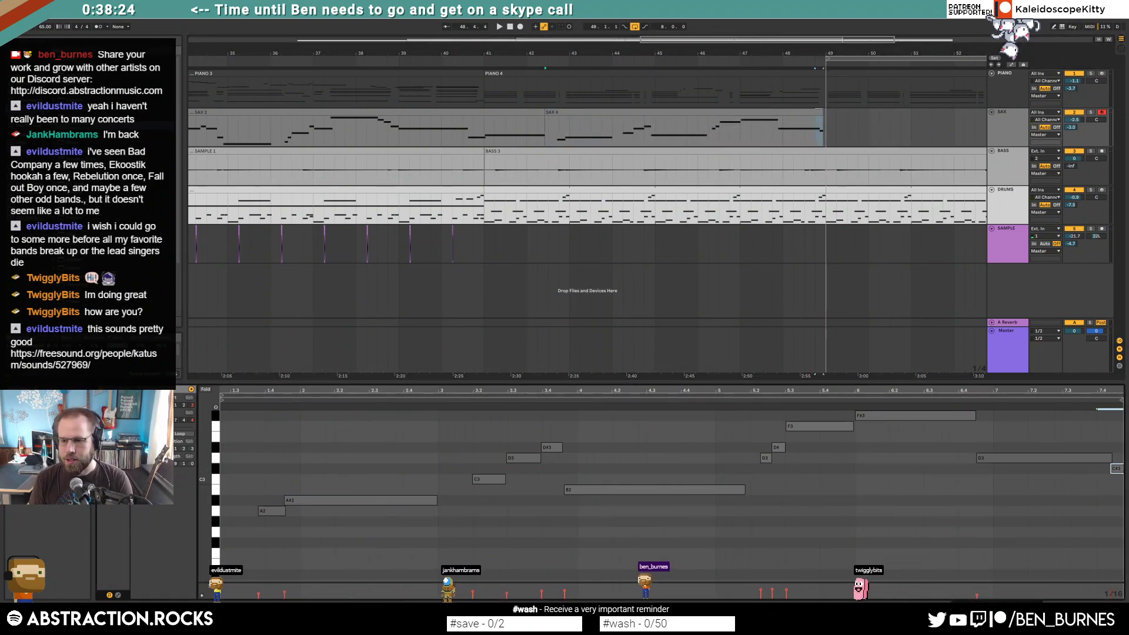
scroll(800, 464, right, 5)
drag(800, 447, 858, 488)
key(Delete)
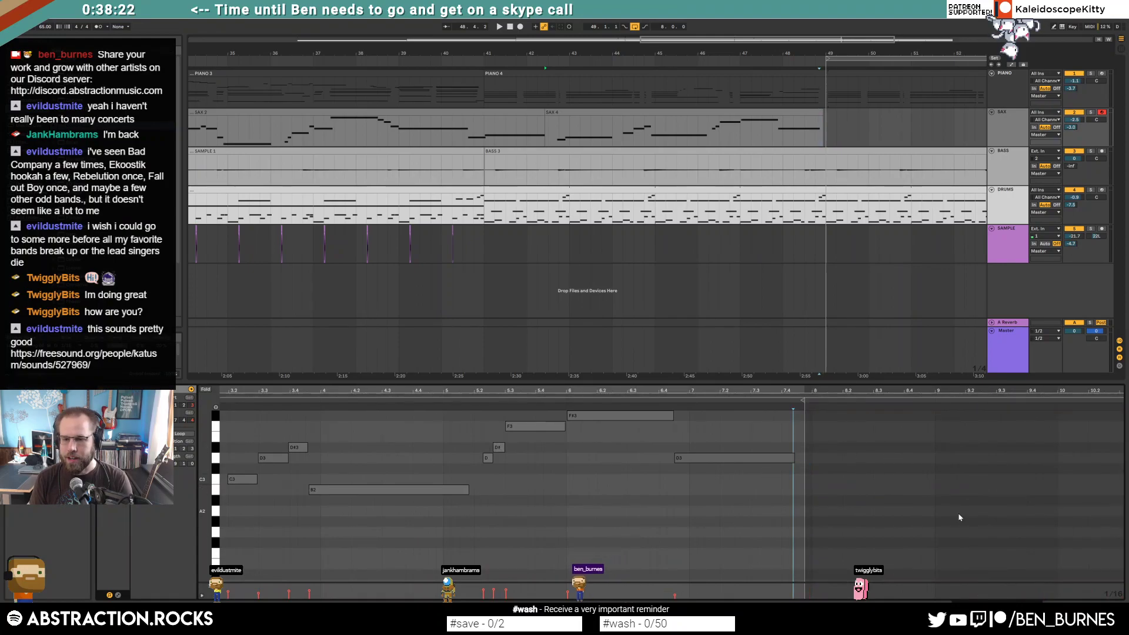
Step: Review the whole sax clip's notes and show the SAX track's device chain
click(759, 457)
click(712, 469)
key(minus)
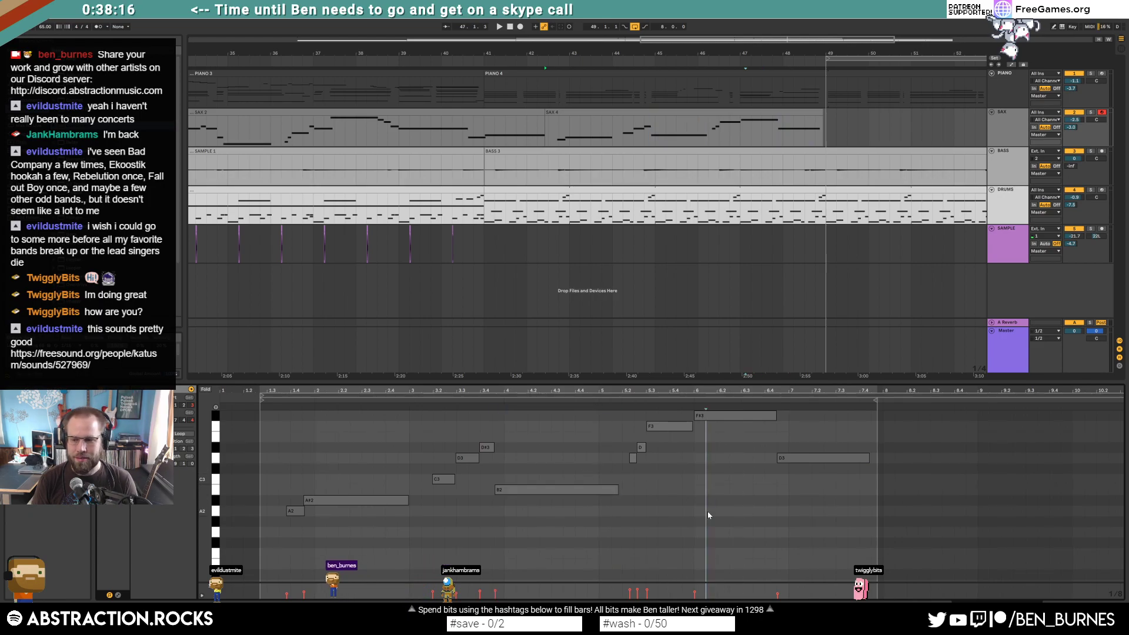
key(shift+Tab)
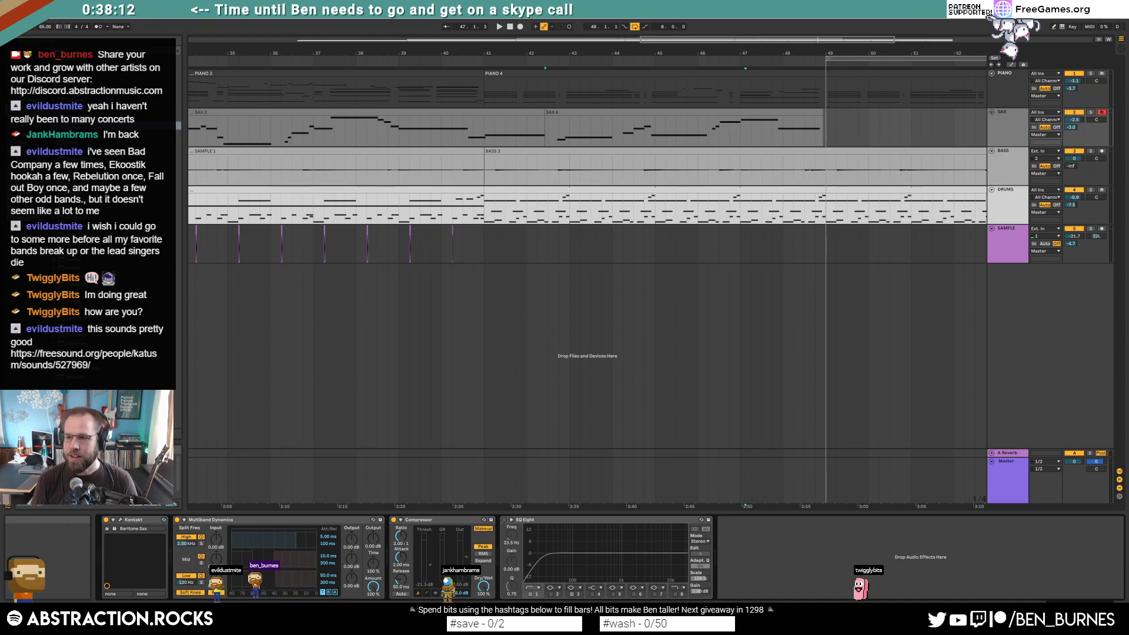
Step: Switch to the browser to check the linked Freesound tambourine page, and close it
key(alt+Tab)
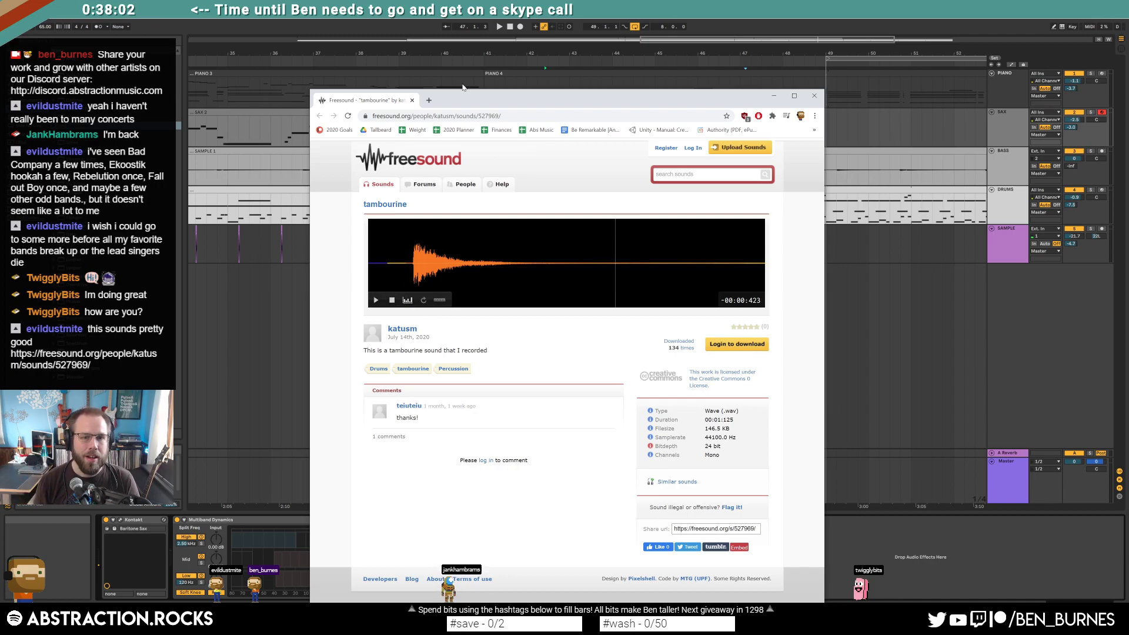
click(411, 101)
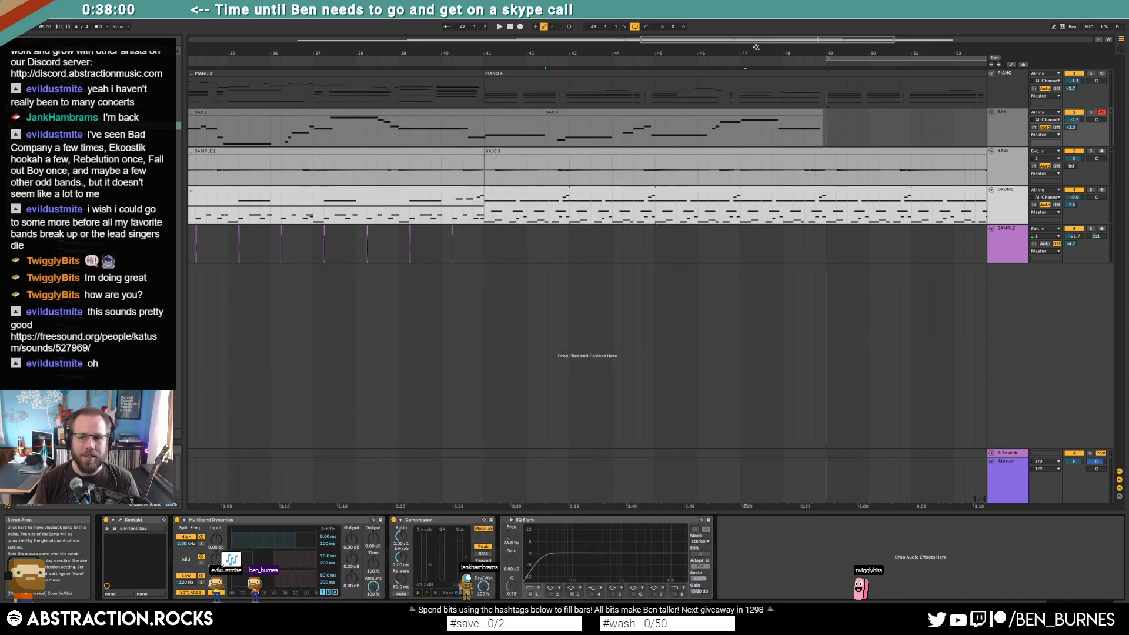
Step: Play the existing hits on the purple SAMPLE track from bar 37 up to bar 41
key(minus)
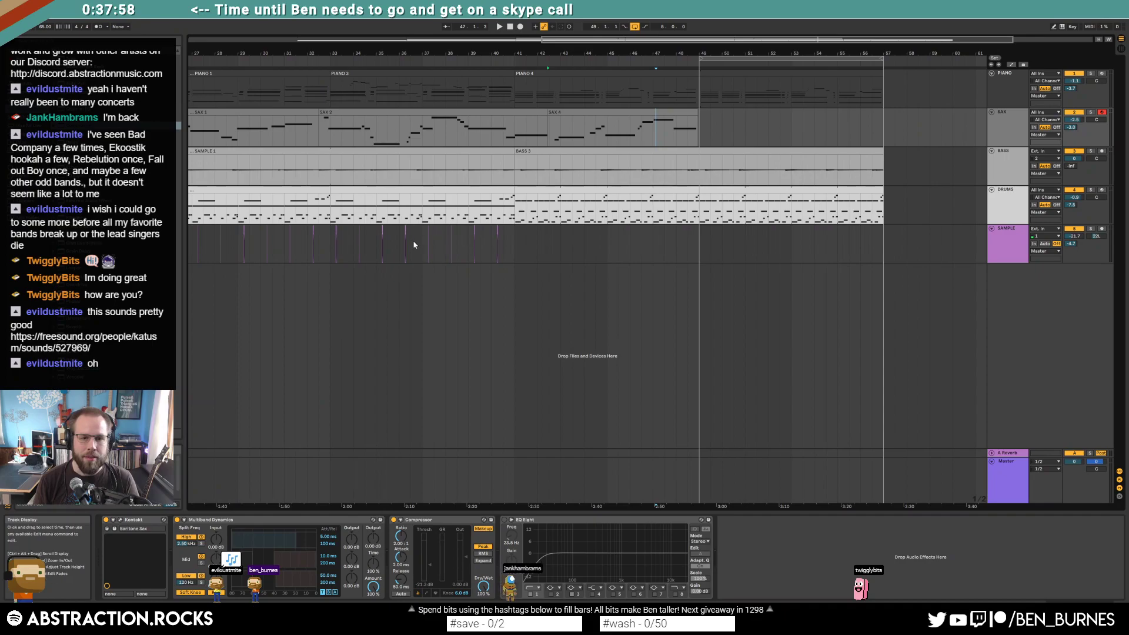
click(427, 241)
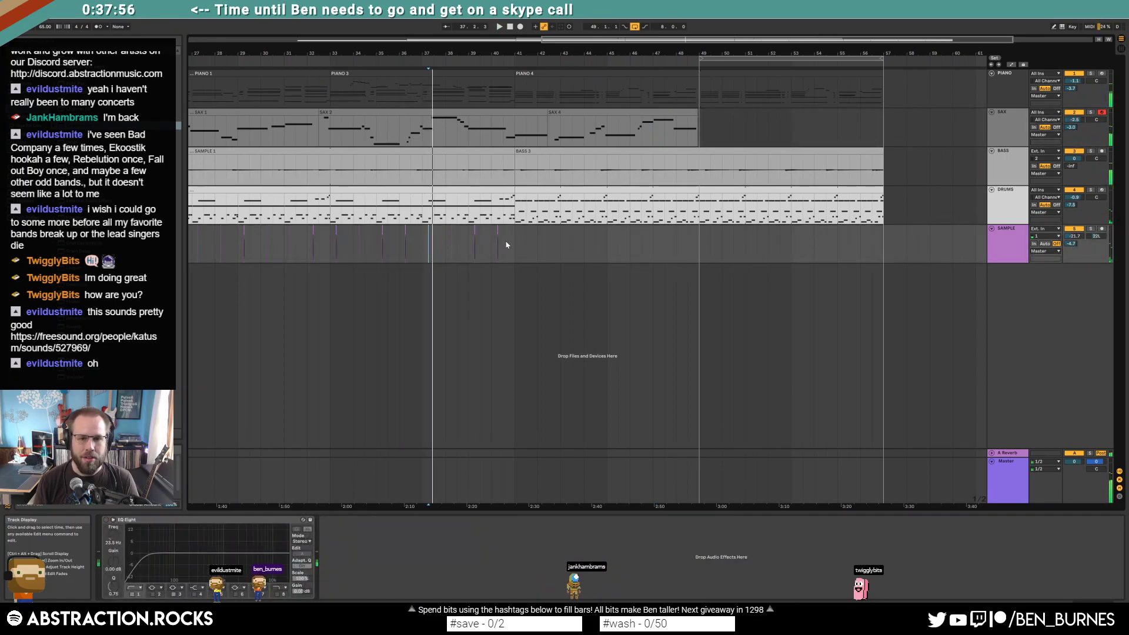
key(plus)
key(plus)
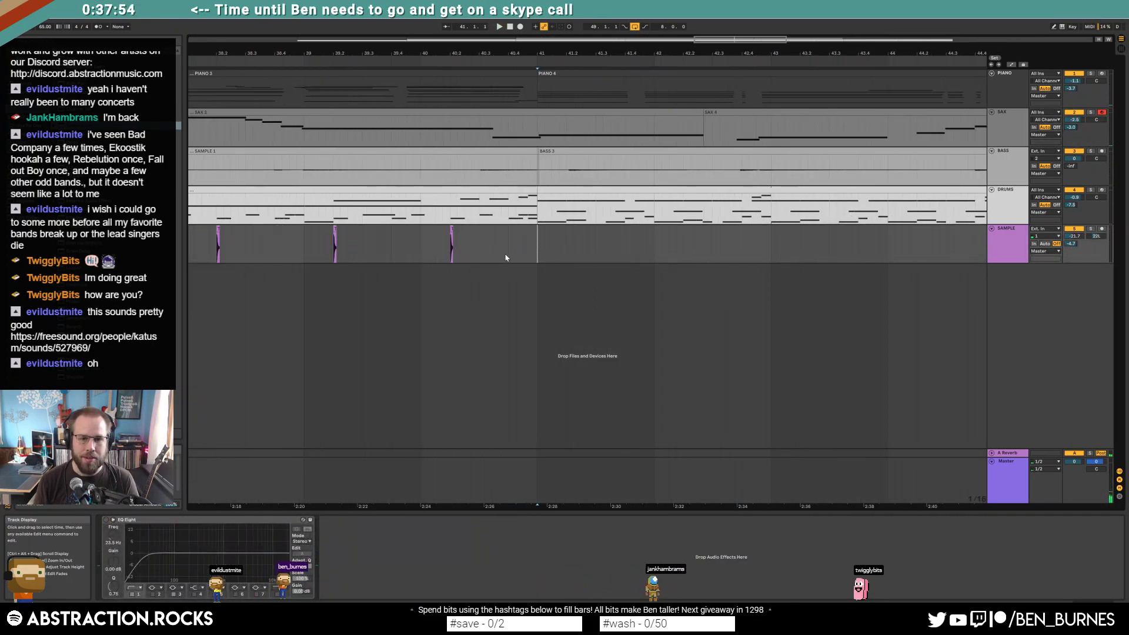
Step: Add the roll audio sample on a new track below SAMPLE, starting just before bar 41, and unfold that track
click(661, 248)
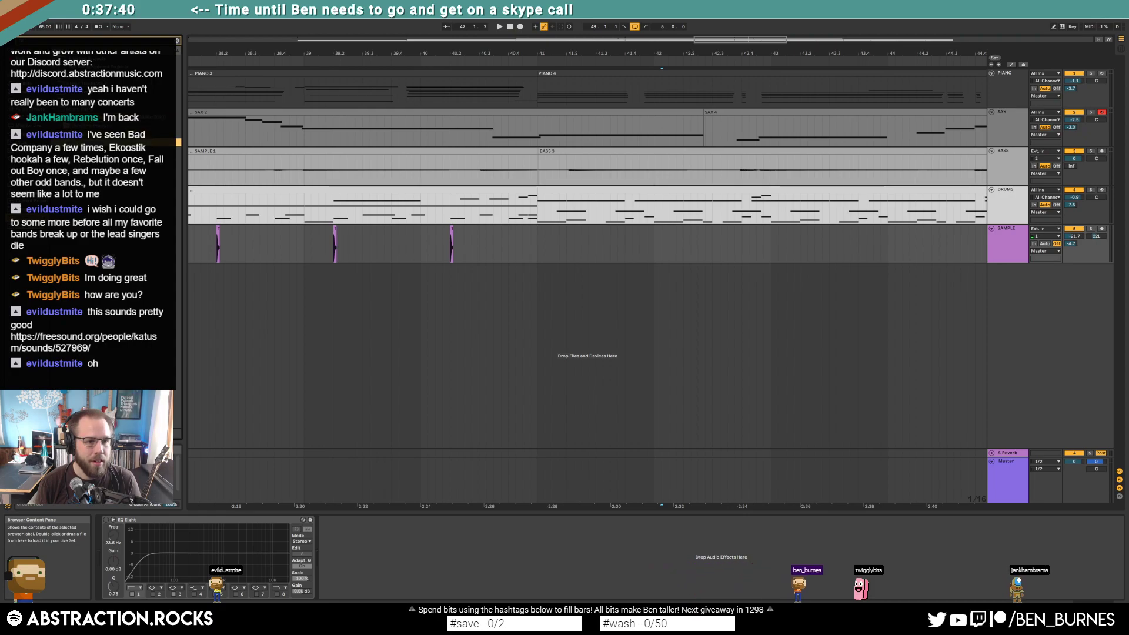
drag(527, 310, 493, 276)
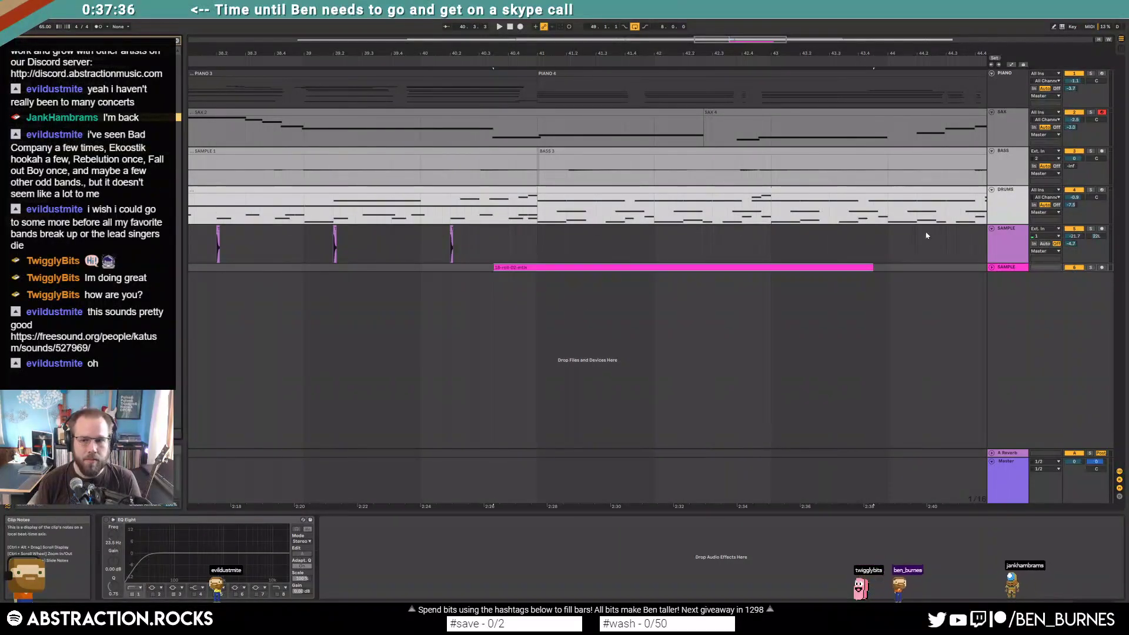
click(991, 266)
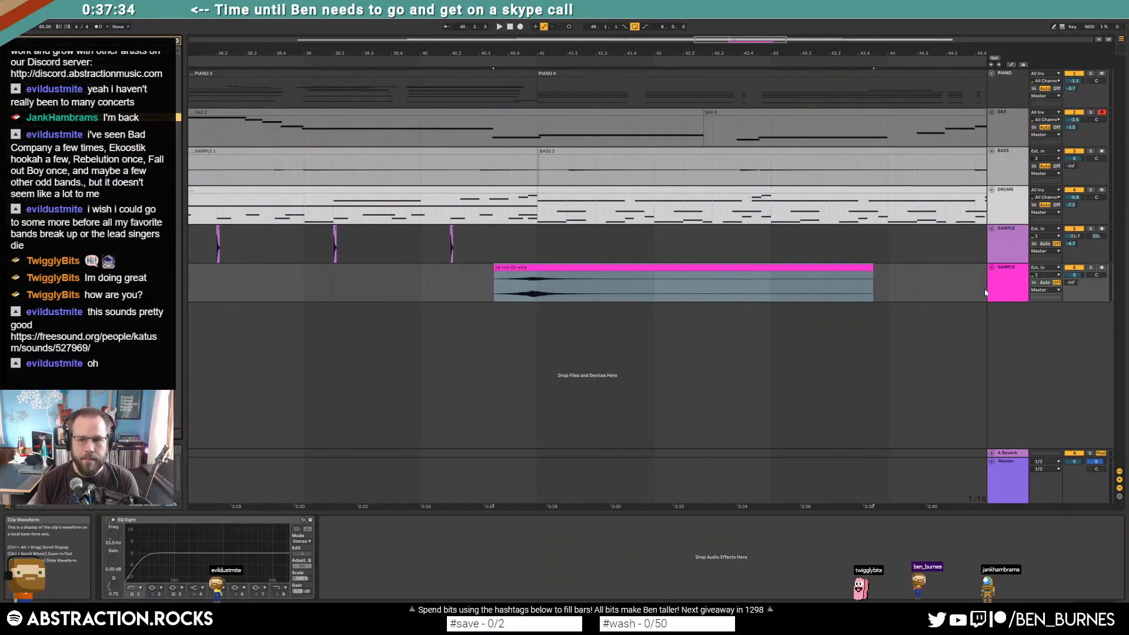
Step: Lower the roll sample track's volume to about -8.5 dB while playing into it, and nudge its clip slightly later
drag(1074, 275, 1074, 283)
click(450, 287)
key(space)
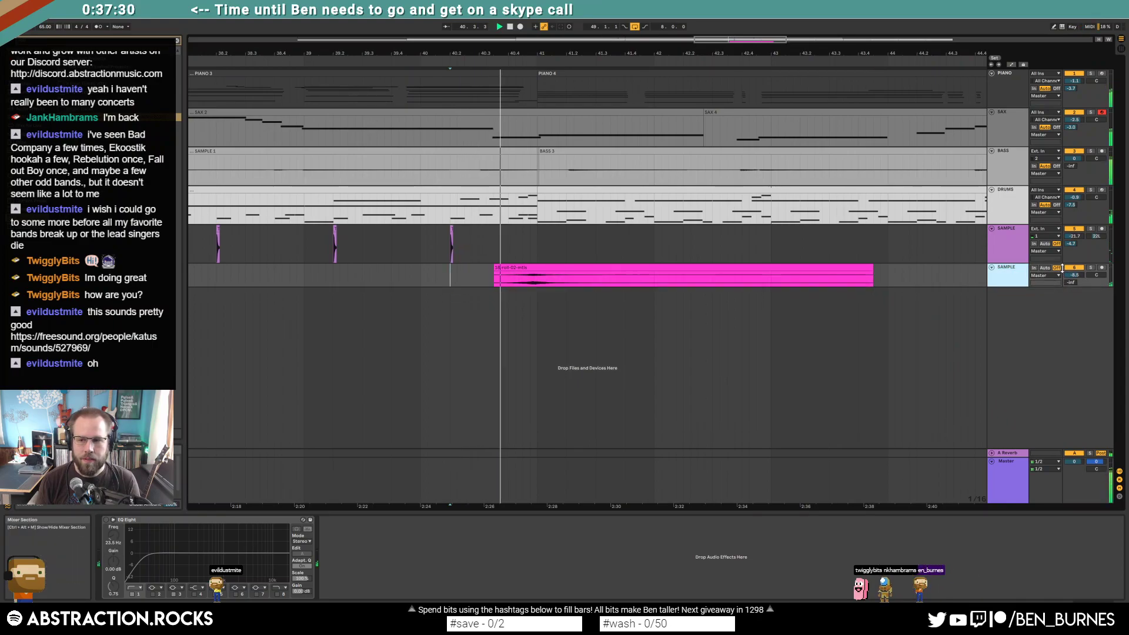
drag(1071, 283, 1071, 262)
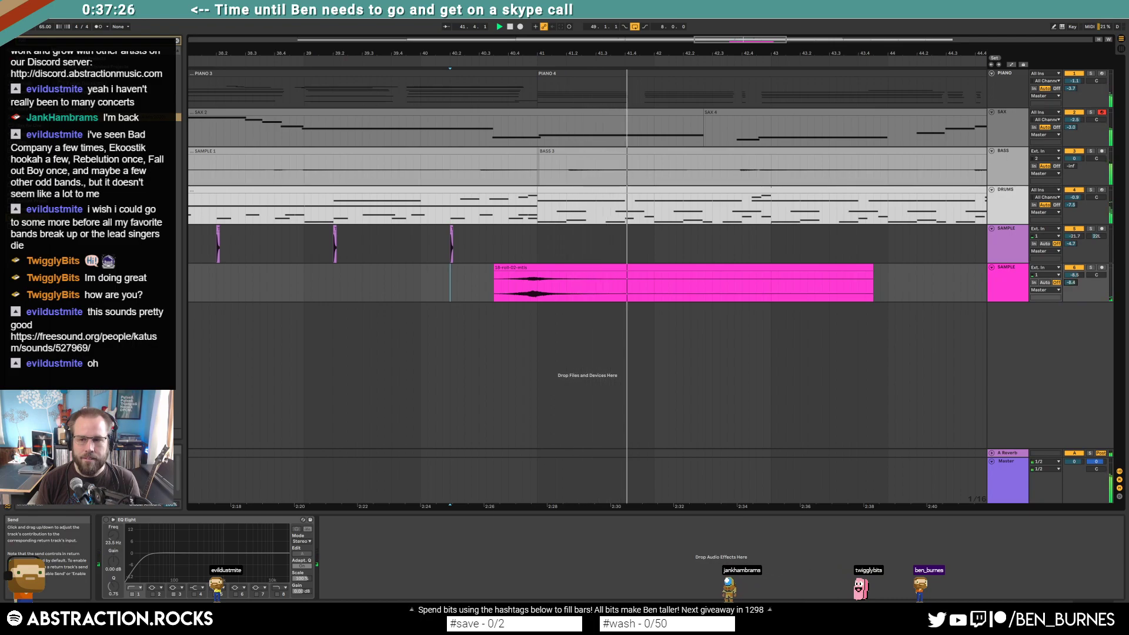
drag(747, 282, 753, 282)
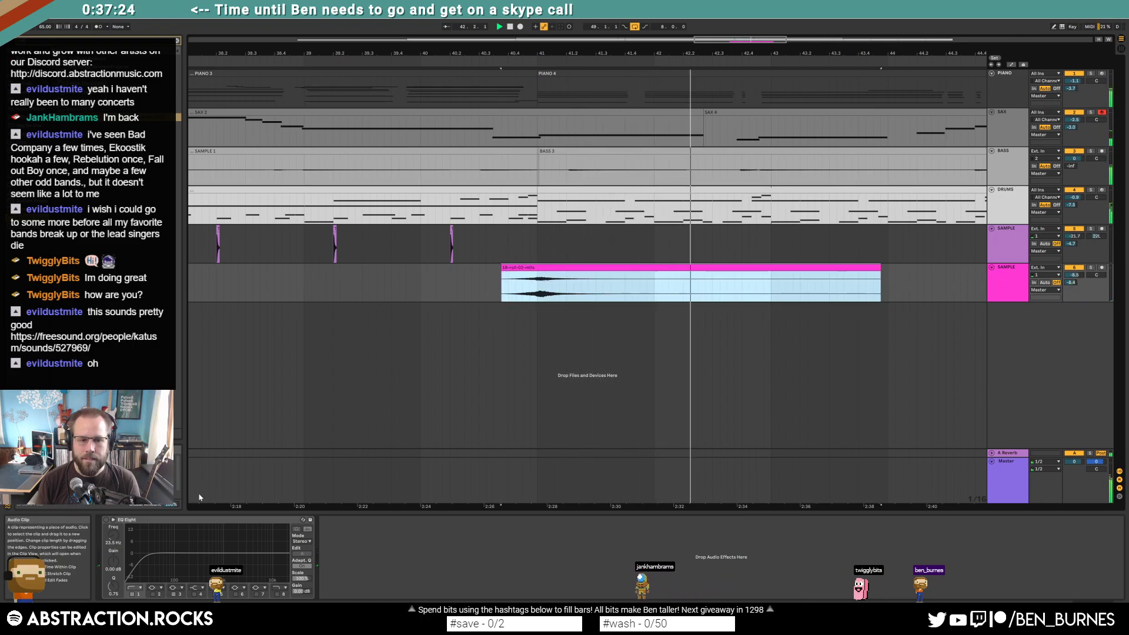
Step: Raise the low-cut frequency in the roll track's EQ Eight and pan the track to 16R
drag(130, 574, 185, 570)
drag(1074, 274, 1097, 279)
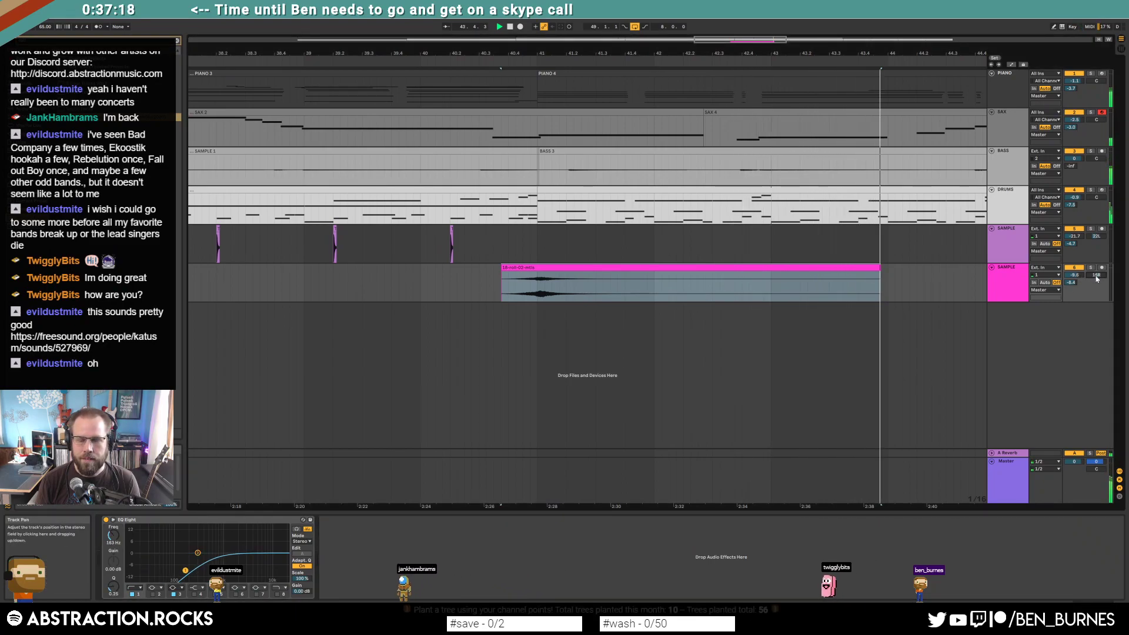
Step: Examine the new sax clip's notes during playback, especially its last D note, and return to the device chain
click(744, 268)
scroll(744, 266, down, 3)
drag(852, 59, 843, 73)
click(647, 126)
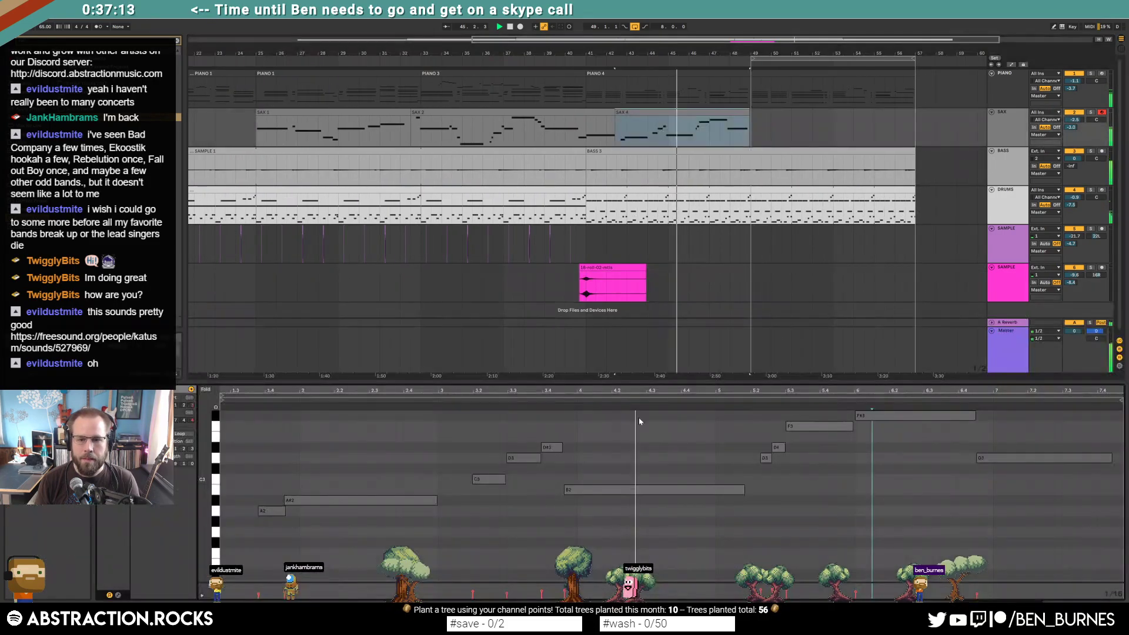
click(648, 512)
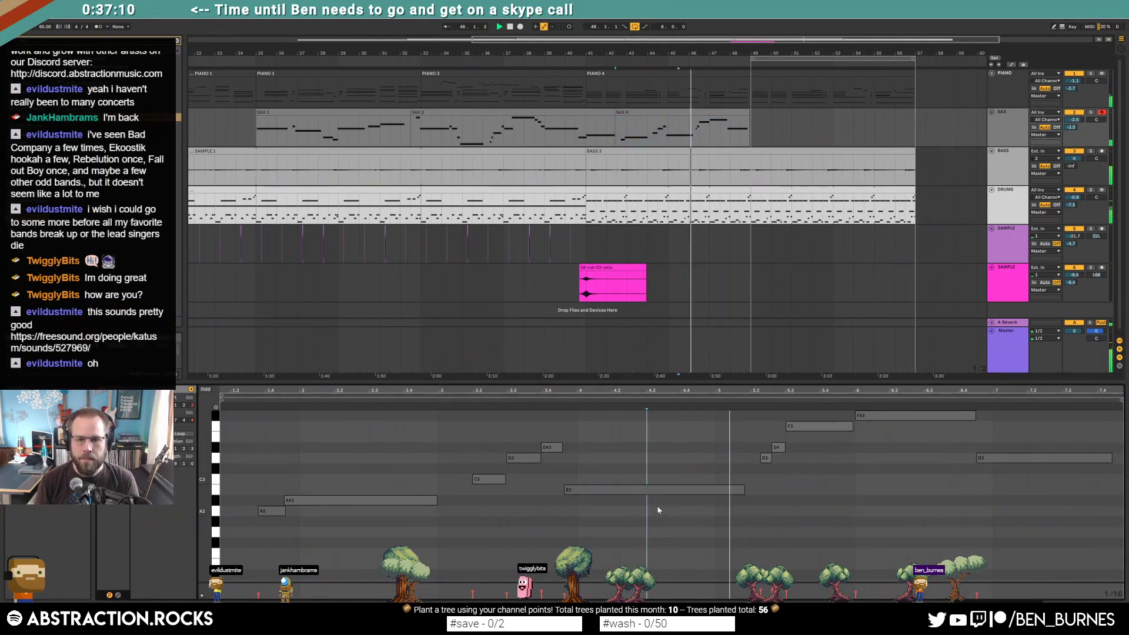
key(shift+Tab)
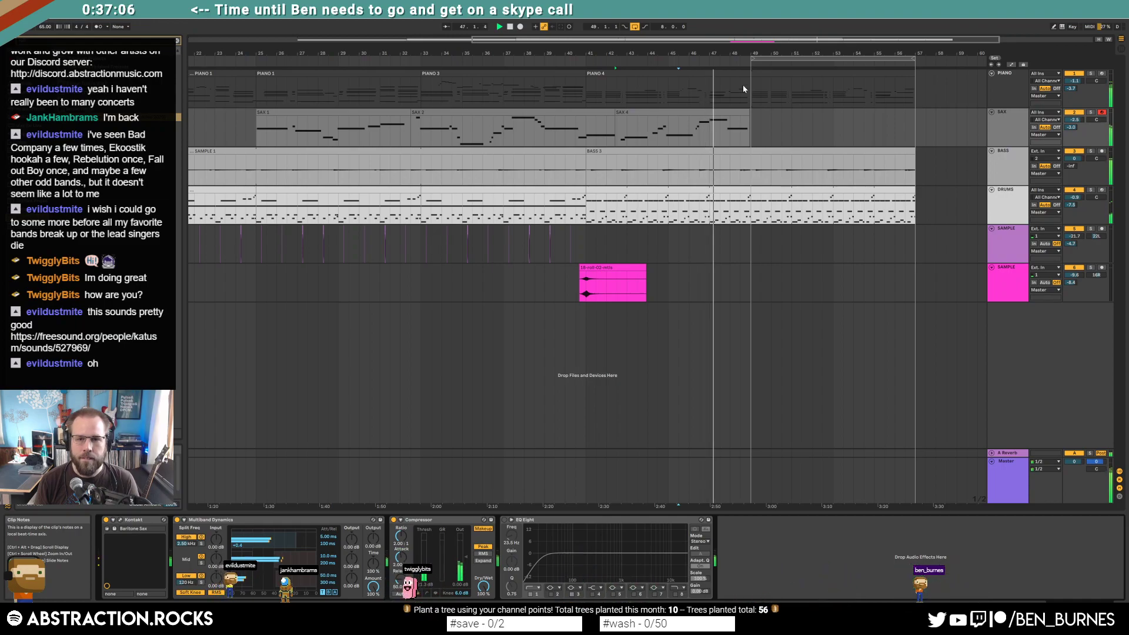
key(shift+Tab)
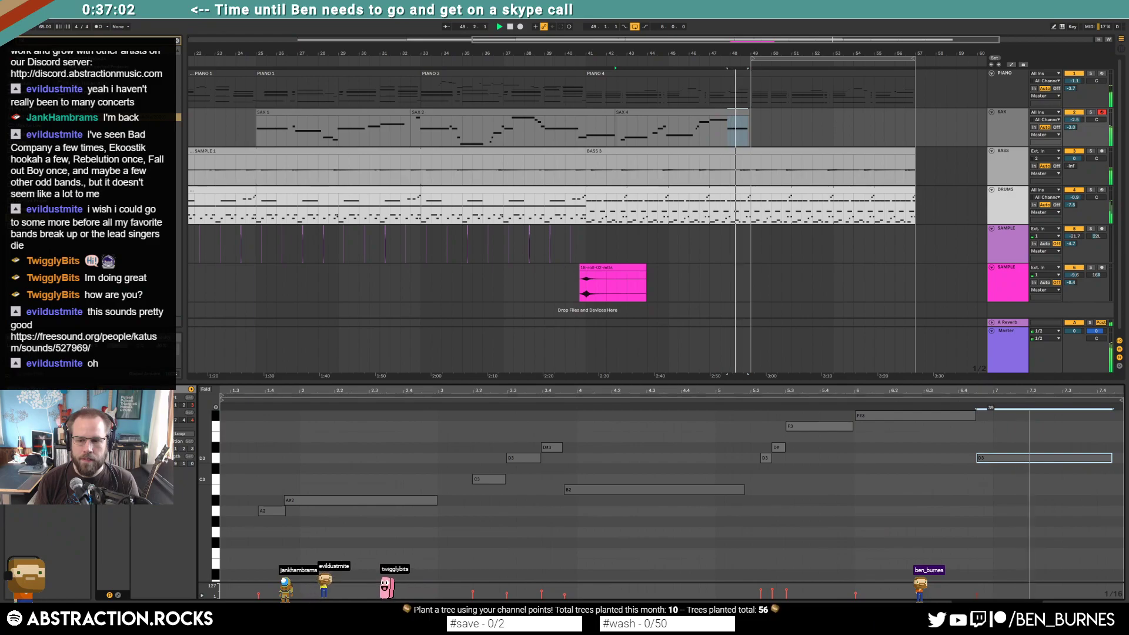
key(shift+Tab)
Step: Move the loop region to bars 41–49 and extend the new sax clip's end exactly to bar 49
drag(766, 59, 601, 60)
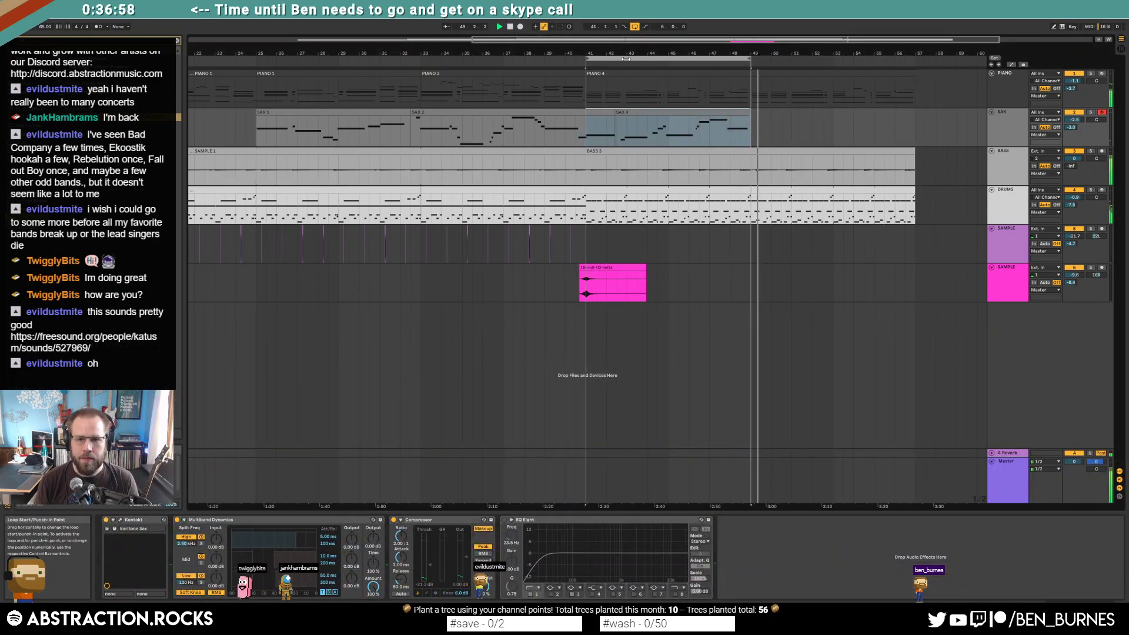
click(750, 119)
key(space)
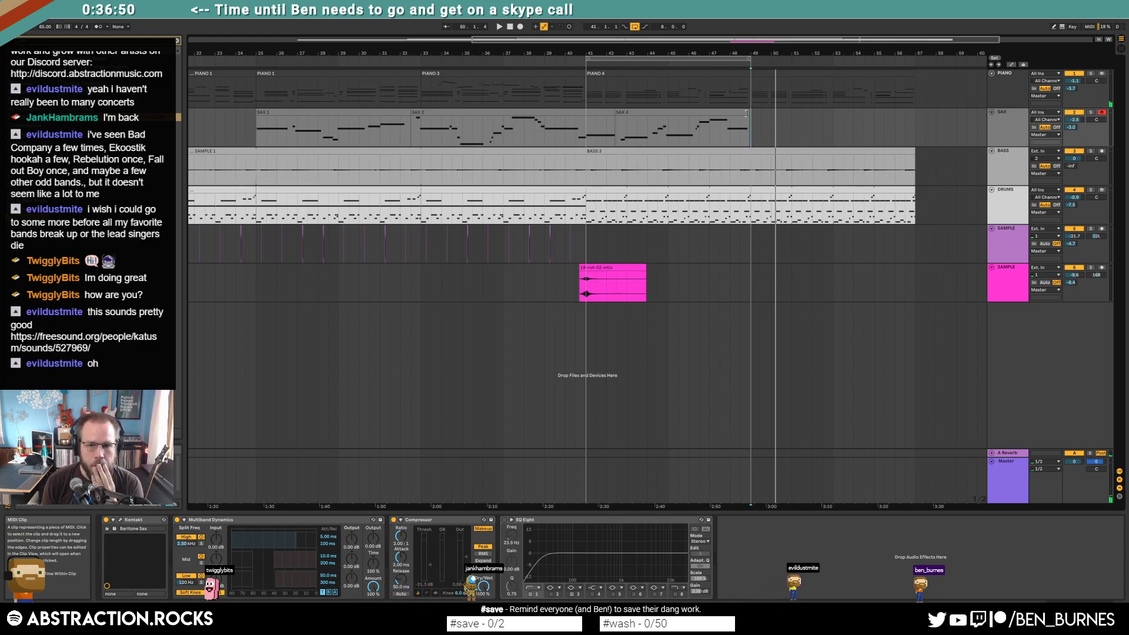
click(746, 113)
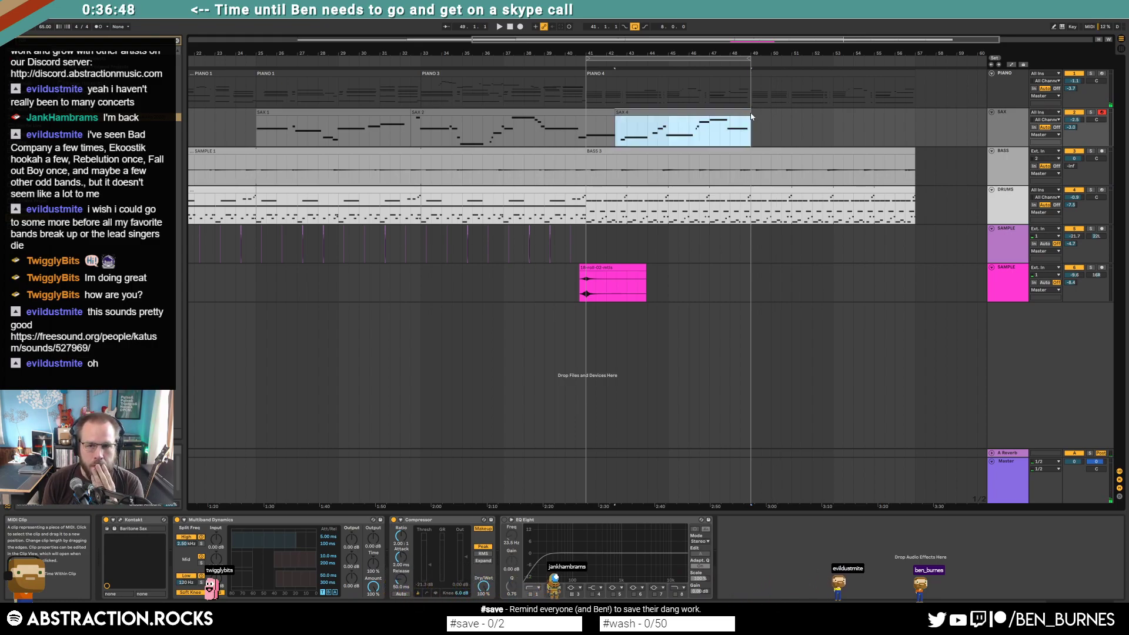
click(755, 117)
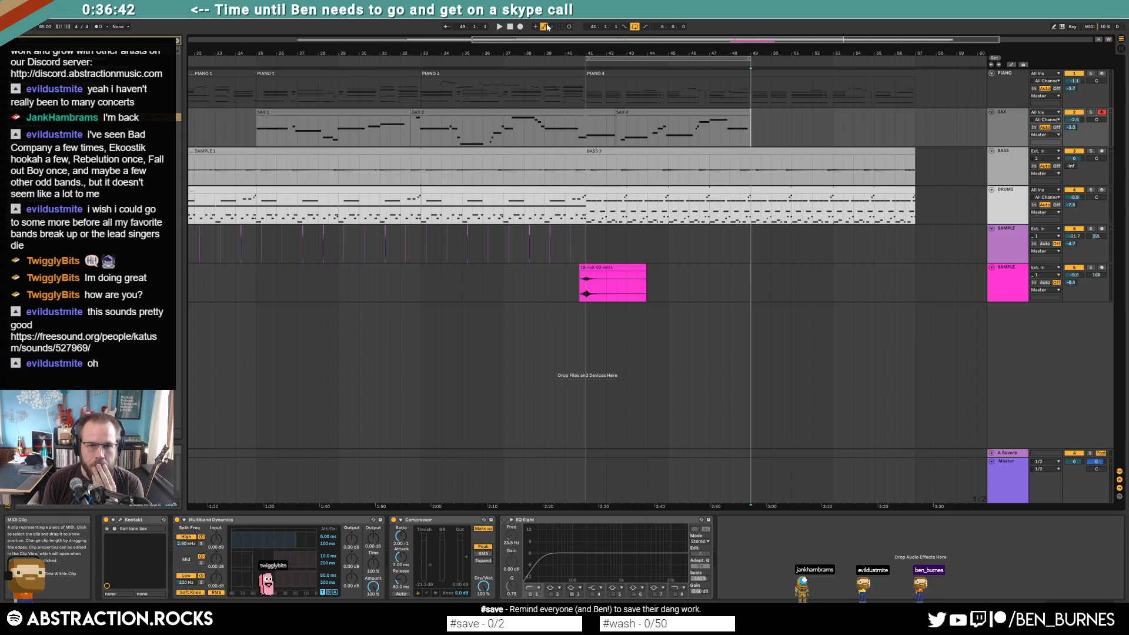
Step: Play the whole song from the beginning
click(499, 26)
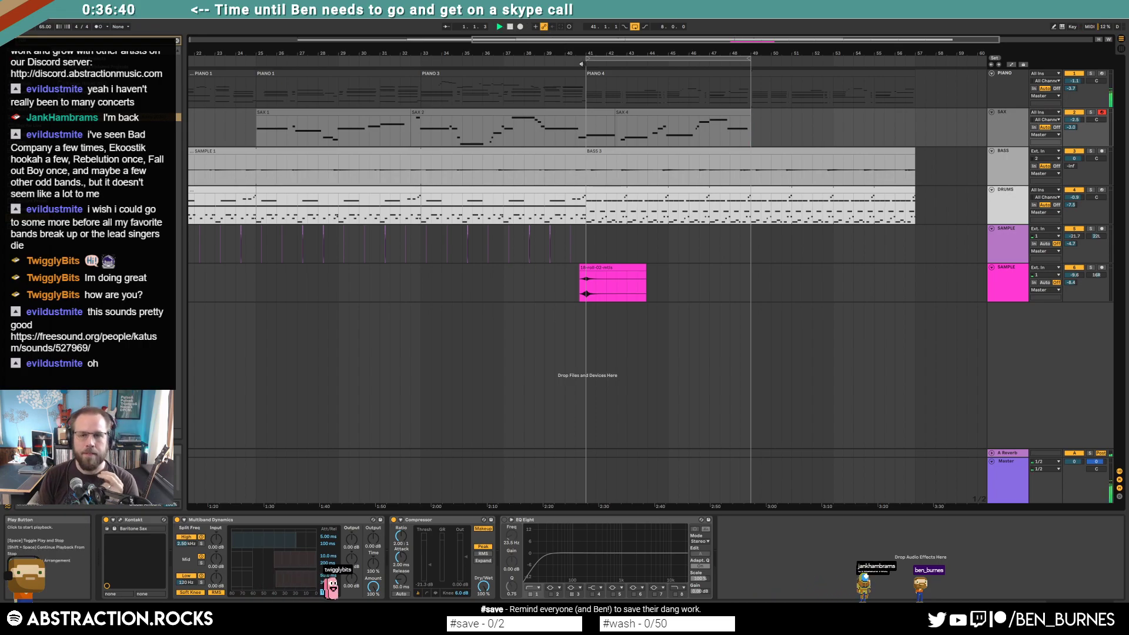
key(minus)
key(minus)
key(minus)
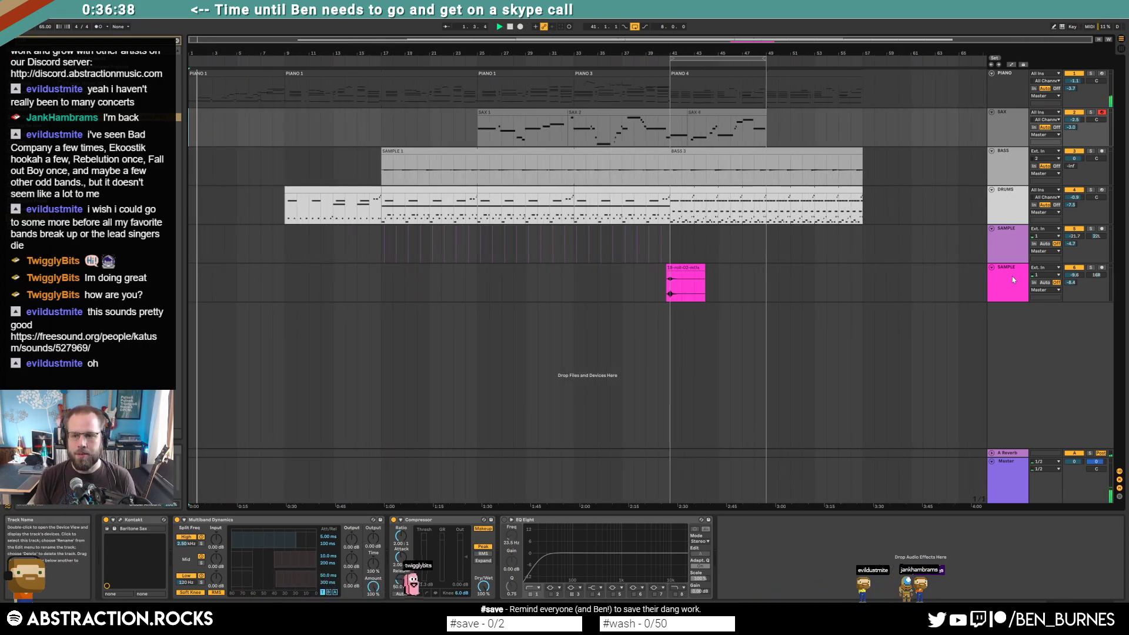
Step: Recolor the roll sample track and its clip to a softer pink
click(1012, 277)
right_click(1001, 282)
click(1048, 432)
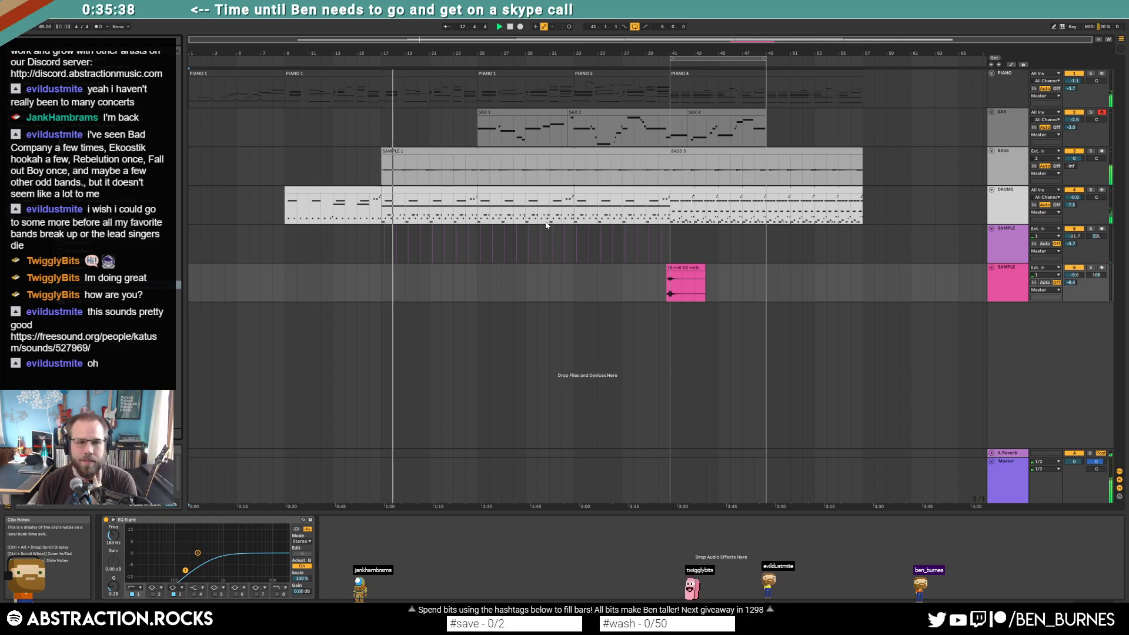
Step: Inspect the drum clip starting at bar 17 and the DRUMS track's device chain
double_click(444, 206)
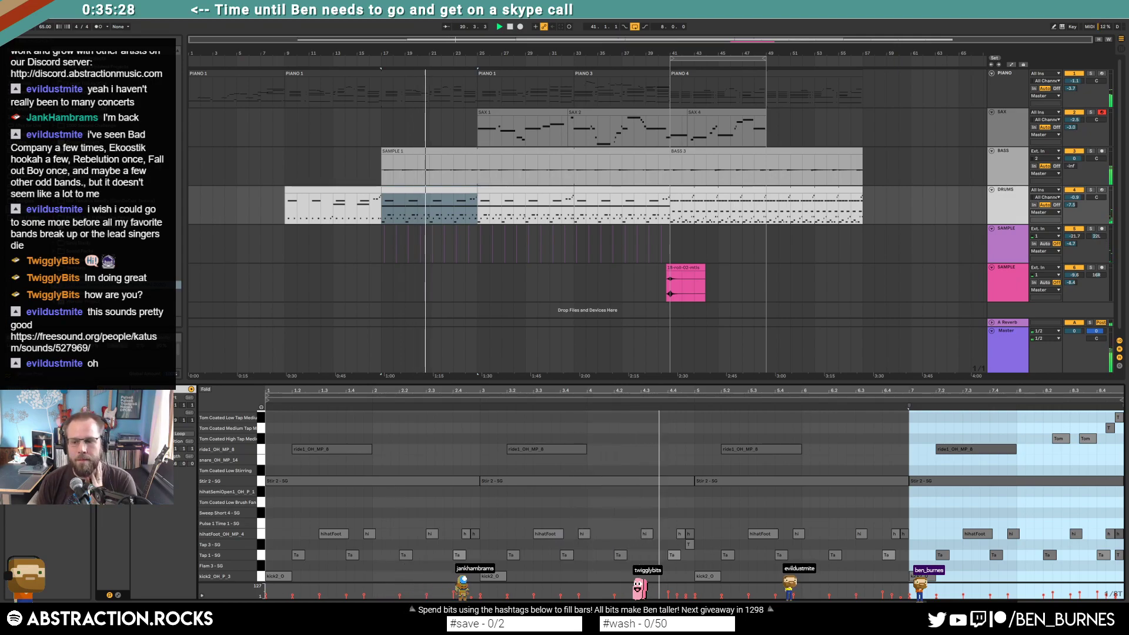
key(shift+Tab)
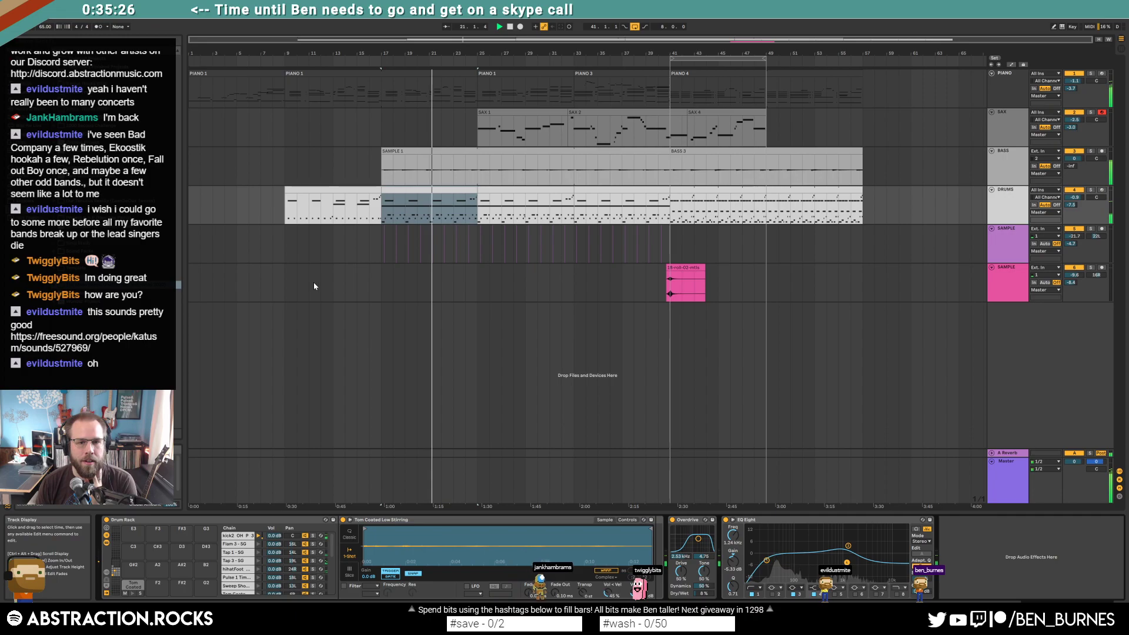
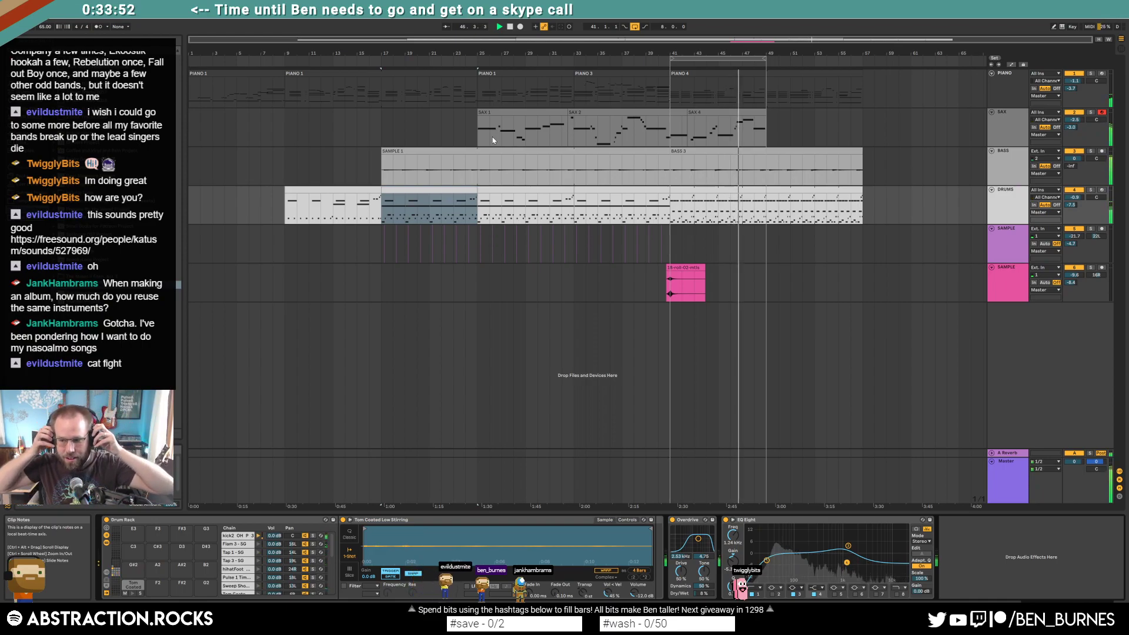
Step: Replay the end of the sax section from about bar 39, with the SAX track selected
click(569, 136)
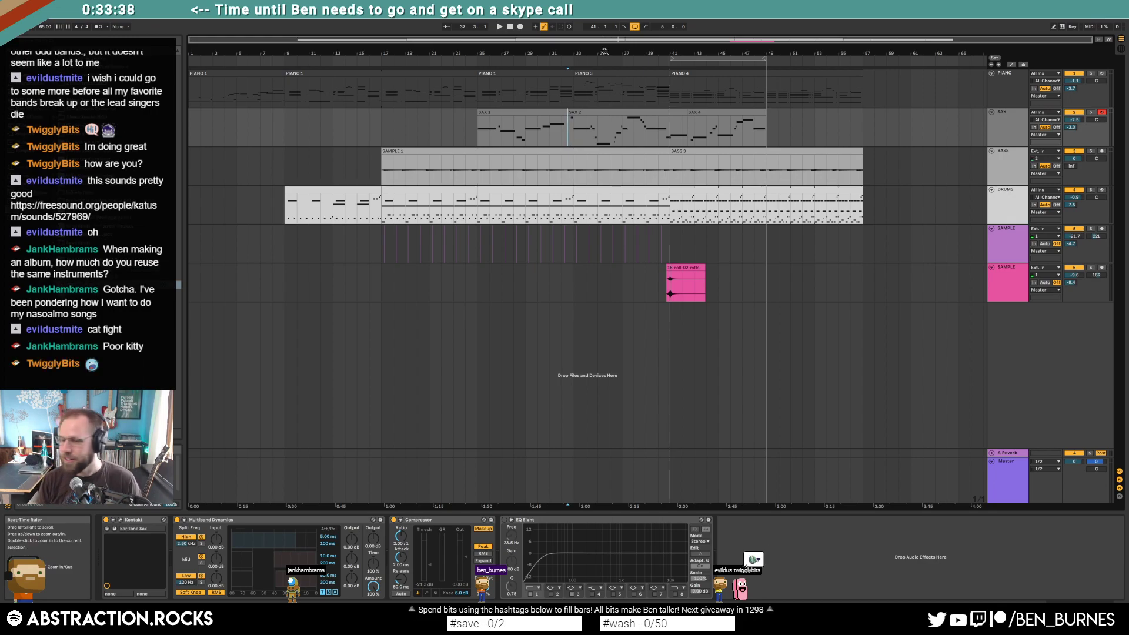
click(647, 134)
key(space)
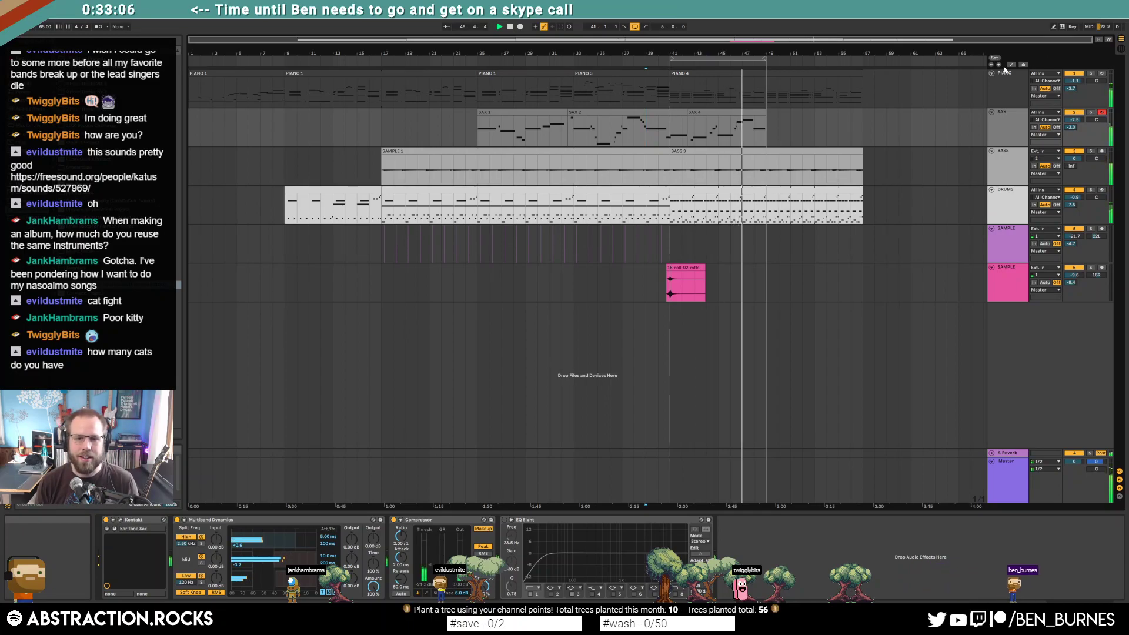
Step: Extend the loop region to bar 57 and lengthen the last sax clip to bar 51
drag(766, 59, 863, 61)
click(727, 110)
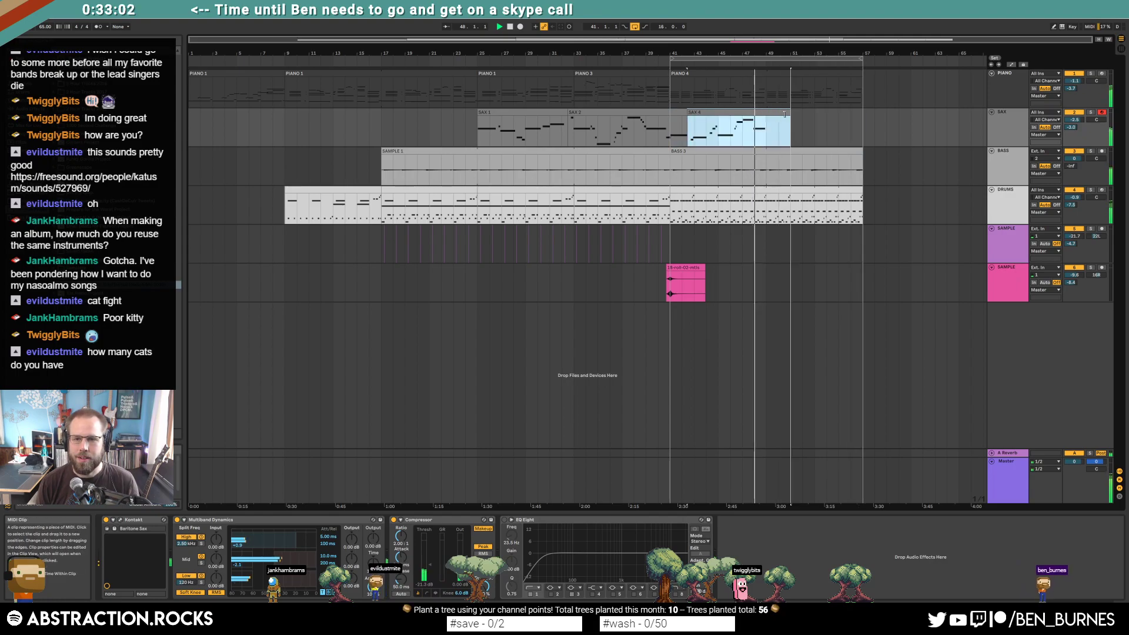
Step: Lengthen the sax clip's last D note so it ends around beat 3 of bar 49
key(shift+Tab)
drag(897, 458, 979, 463)
click(979, 463)
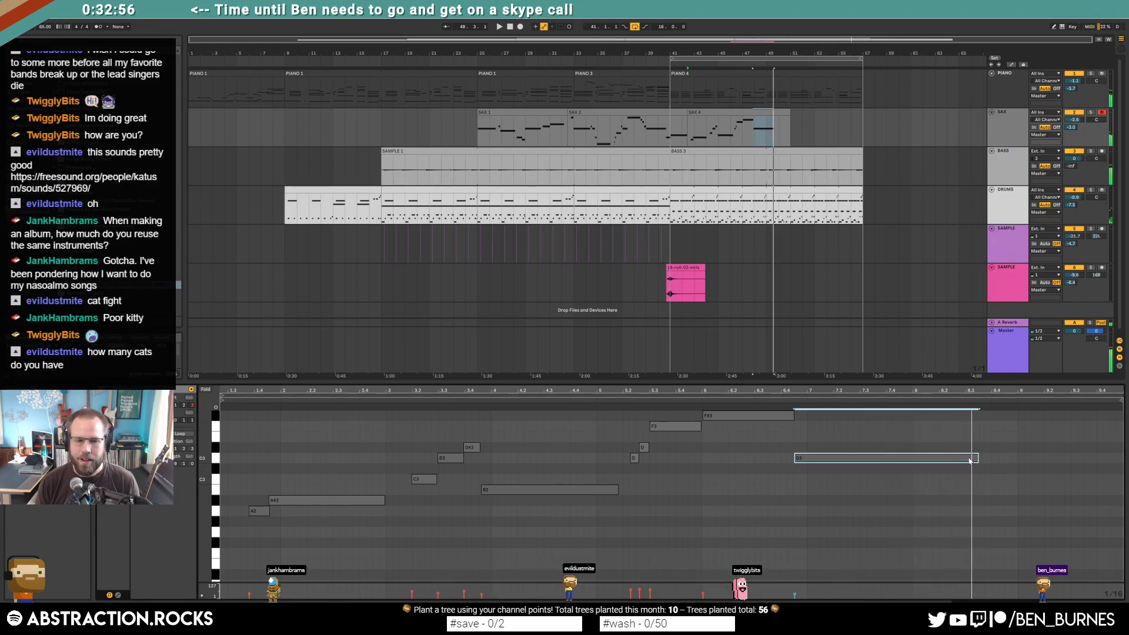
Step: Show the clip's Breath controller envelope and draw a smooth fade to zero just after the last note
click(117, 596)
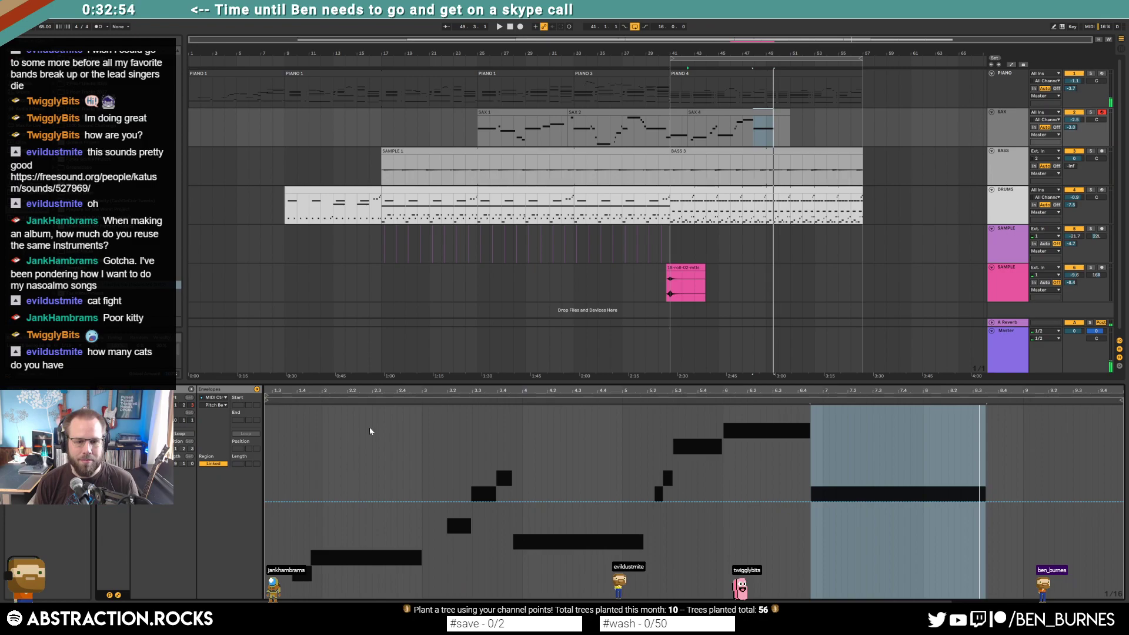
click(212, 405)
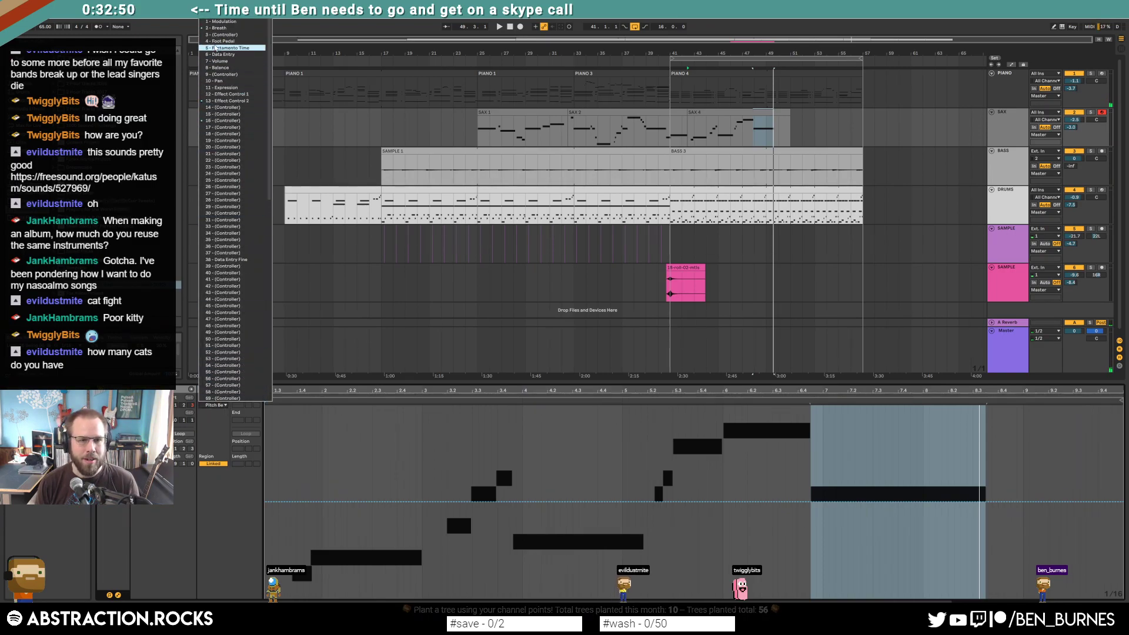
click(223, 28)
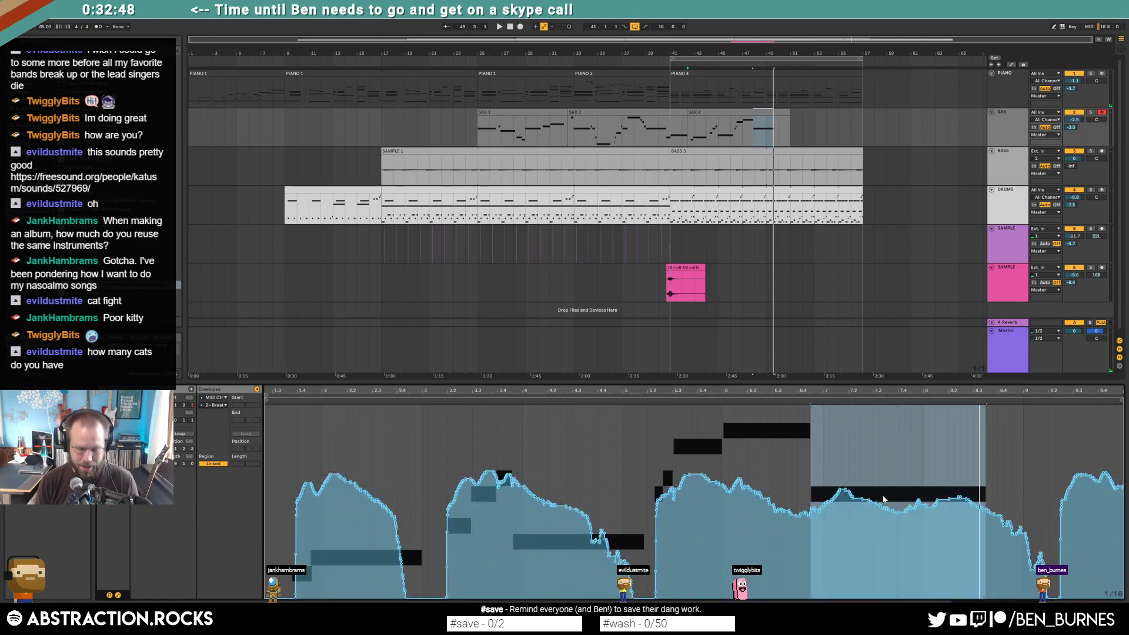
key(b)
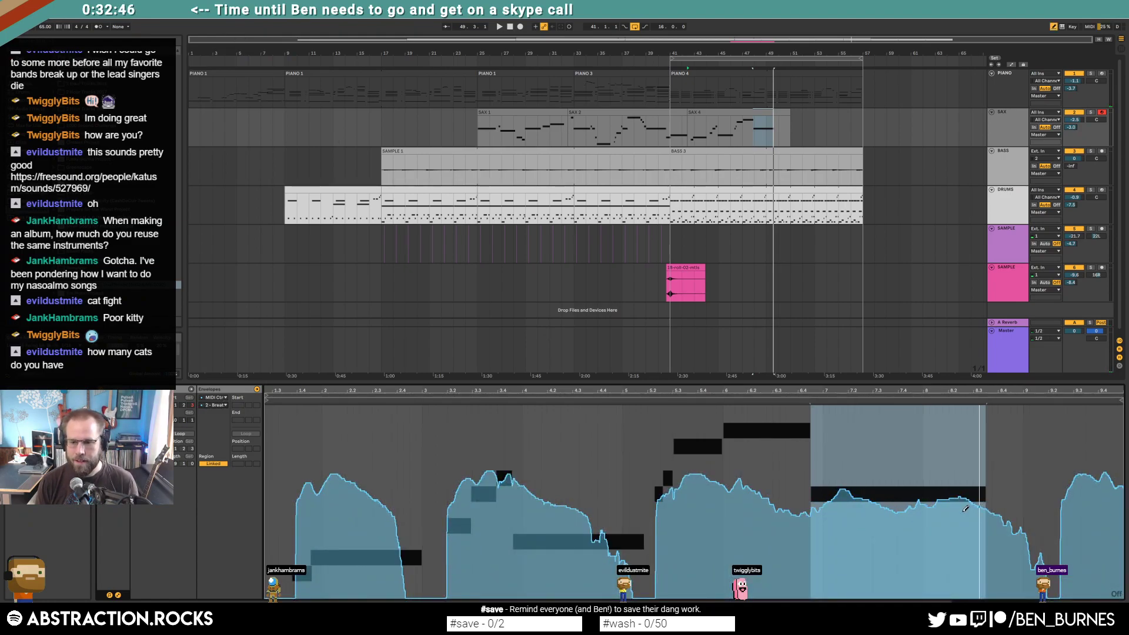
drag(997, 589, 1122, 595)
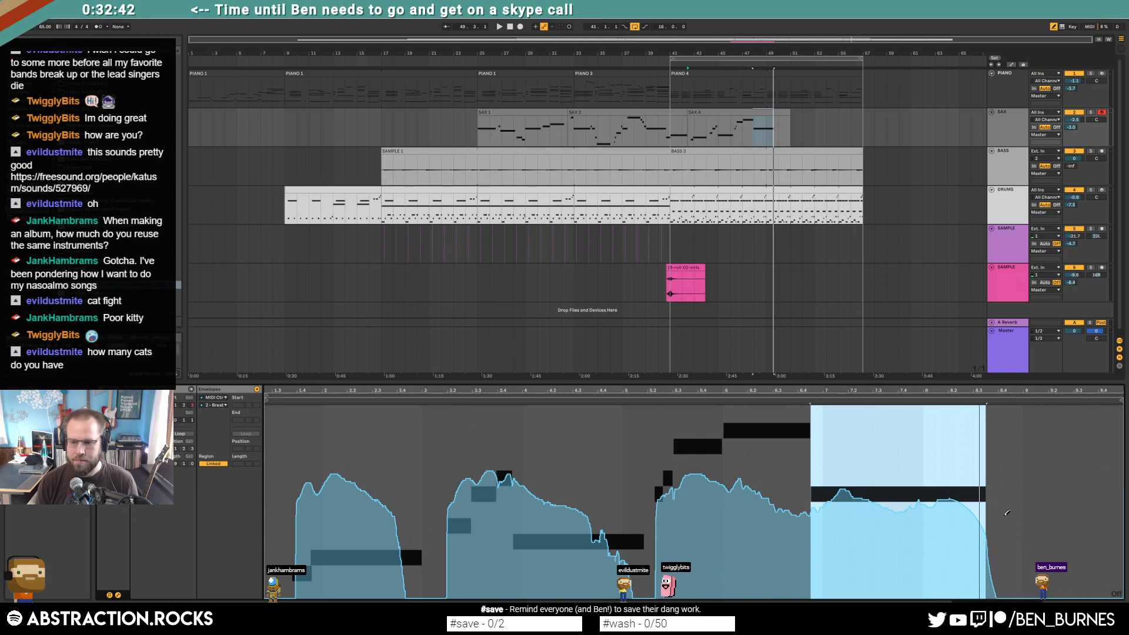
Step: Turn off draw mode, return the sax clip to its note display, and replay its ending around bar 49
key(b)
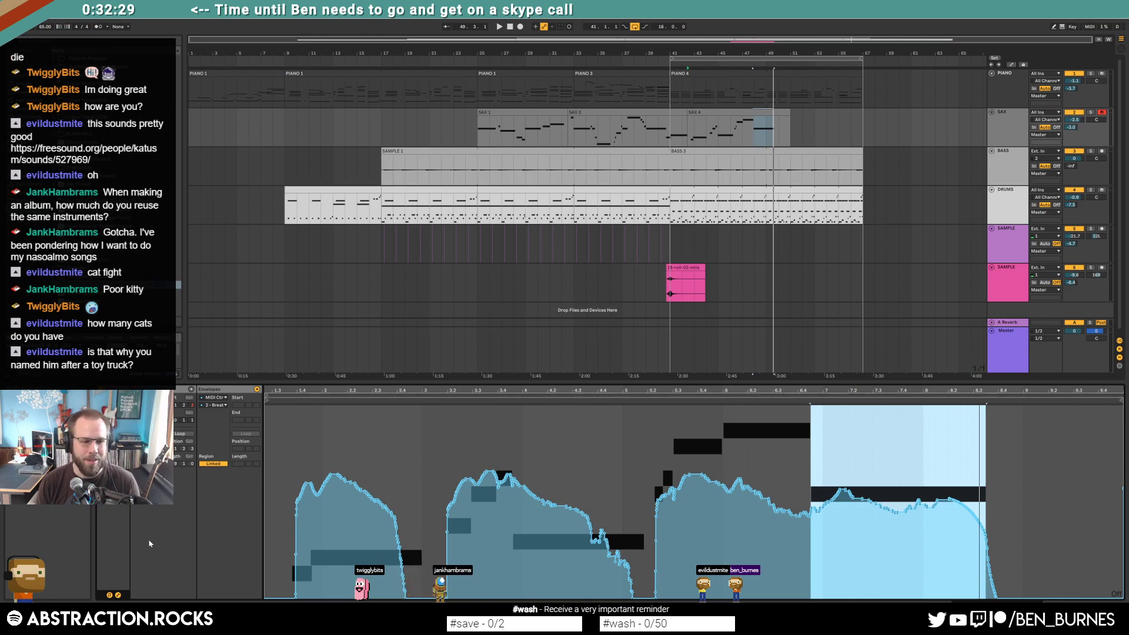
click(117, 595)
click(622, 401)
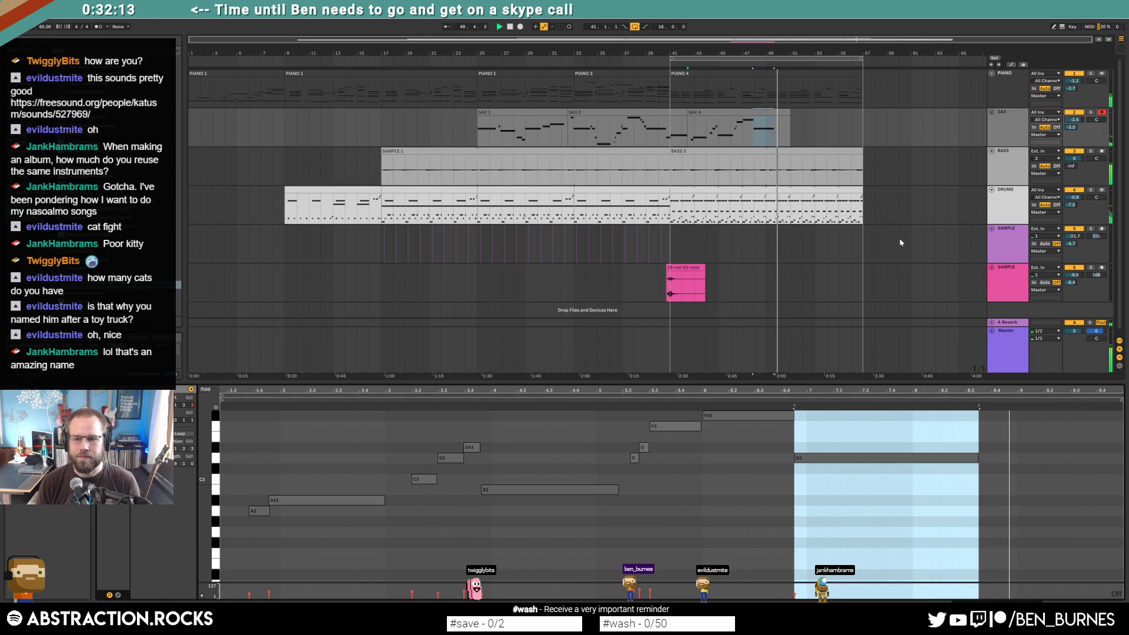
key(space)
Step: Try to start the second chord slightly later in the PIANO 4 clip that begins at bar 41
click(686, 88)
click(340, 450)
key(shift+Left)
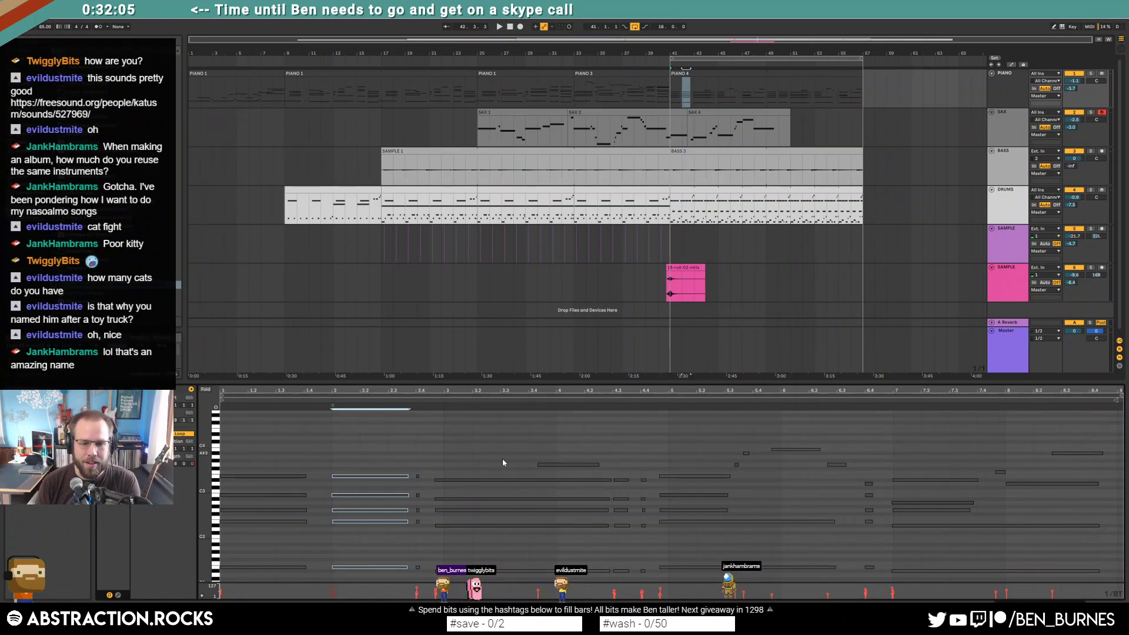
click(701, 73)
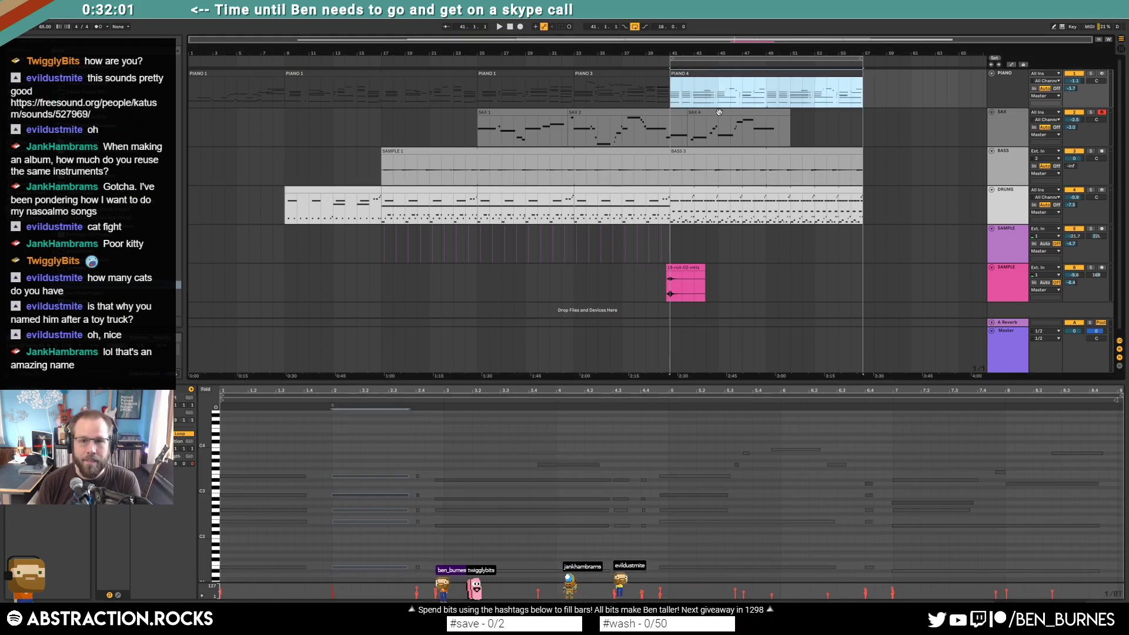
key(Left)
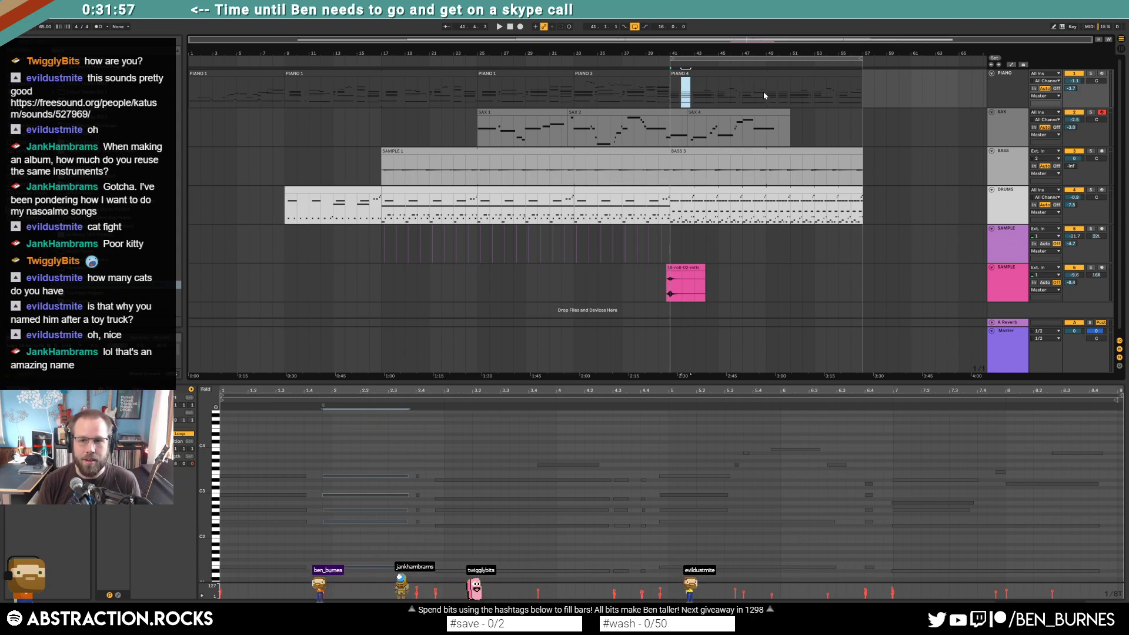
Step: Split the PIANO 4 clip at bar 49, start the second chord of the new clip slightly later, and replay the passage
click(838, 80)
click(831, 78)
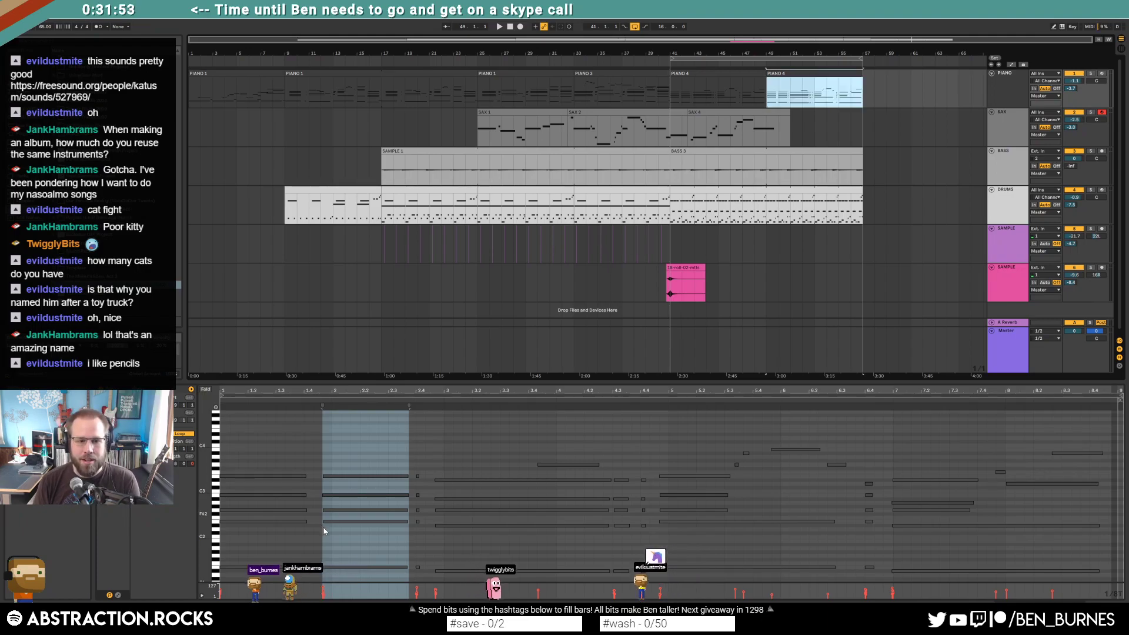
drag(793, 75, 780, 75)
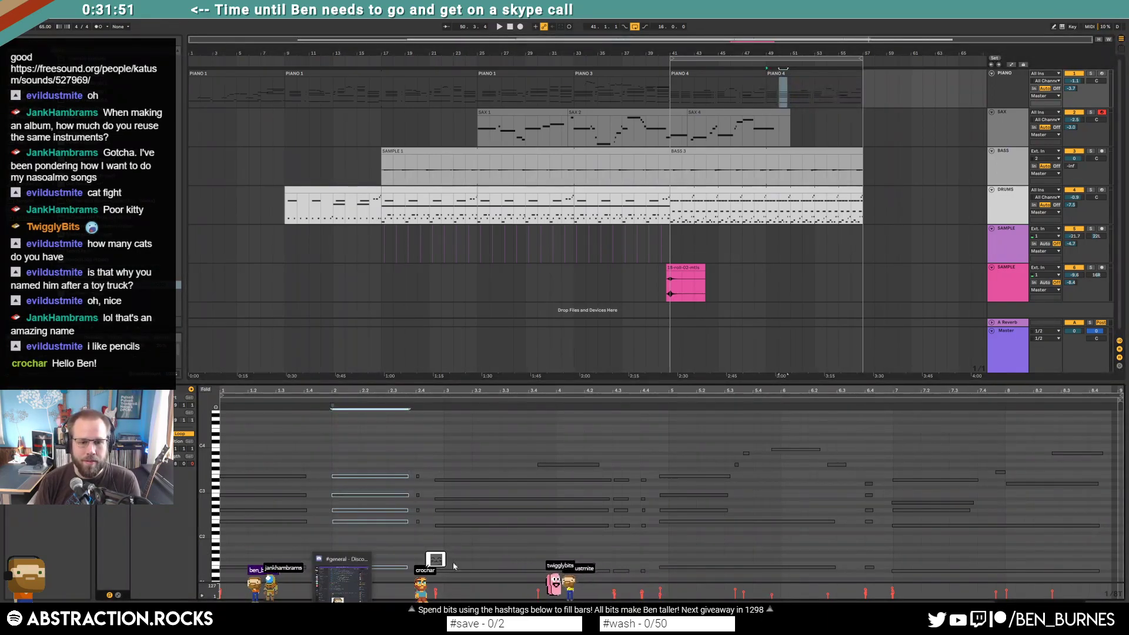
key(space)
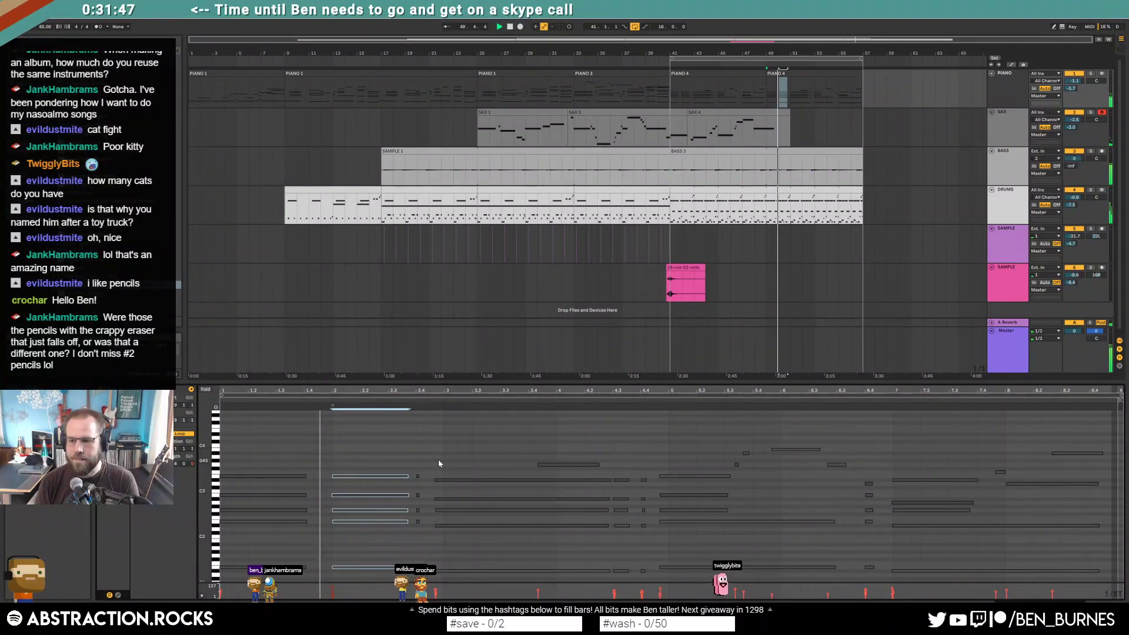
key(space)
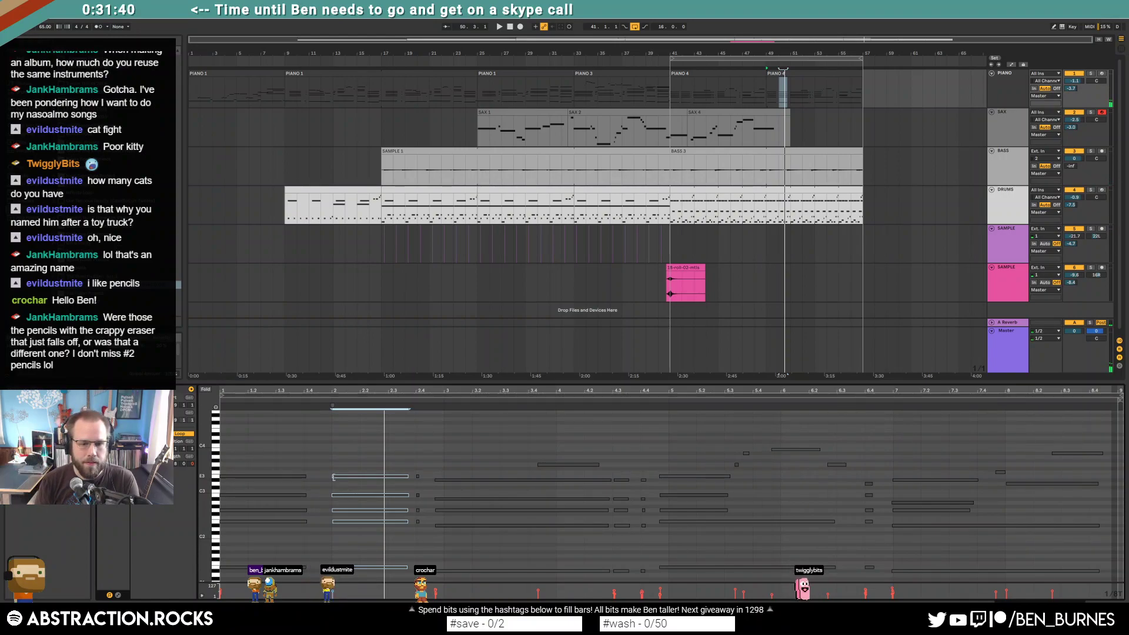
Step: Delay the second chord's start to just after bar 50, lengthen the first chord to just before bar 50, and replay
click(334, 477)
key(space)
click(374, 495)
key(ctrl+z)
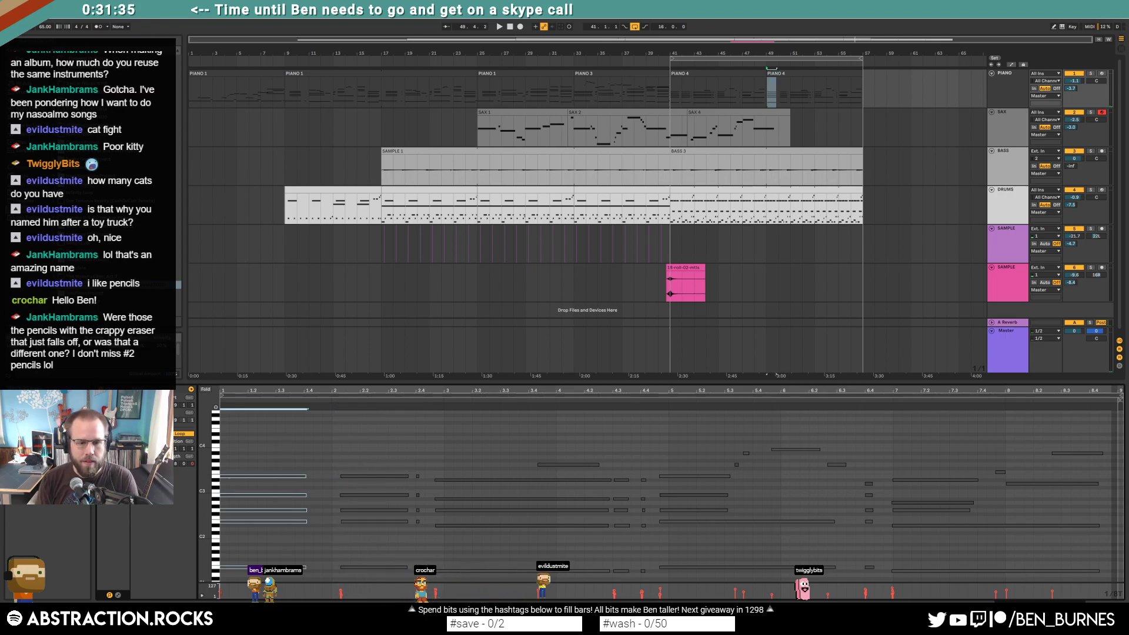
key(ctrl+z)
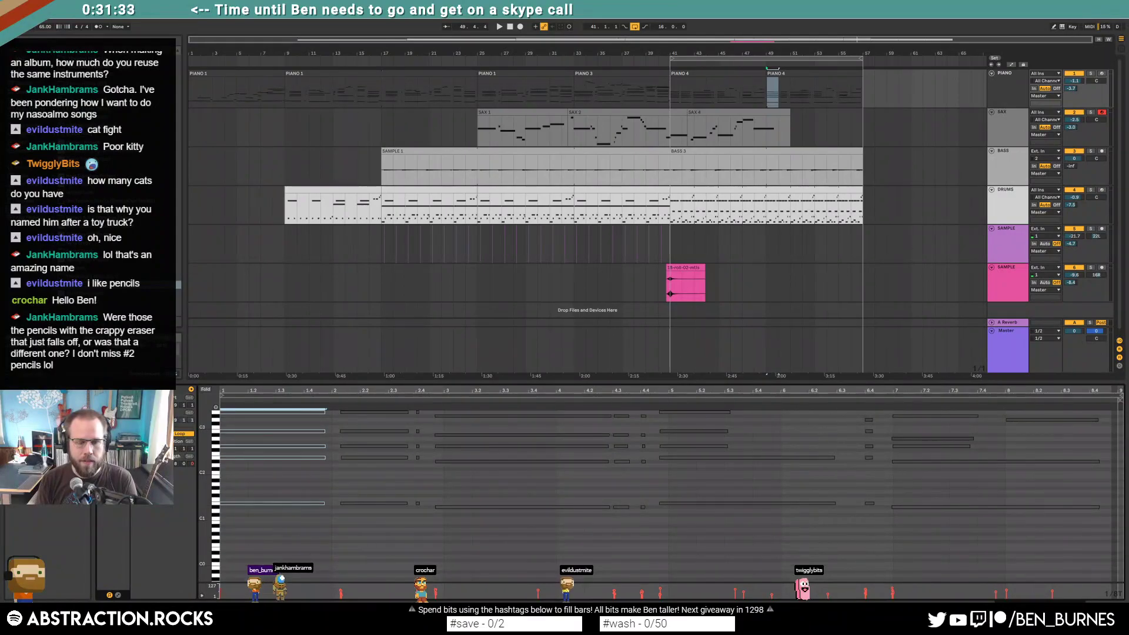
key(ctrl+z)
key(space)
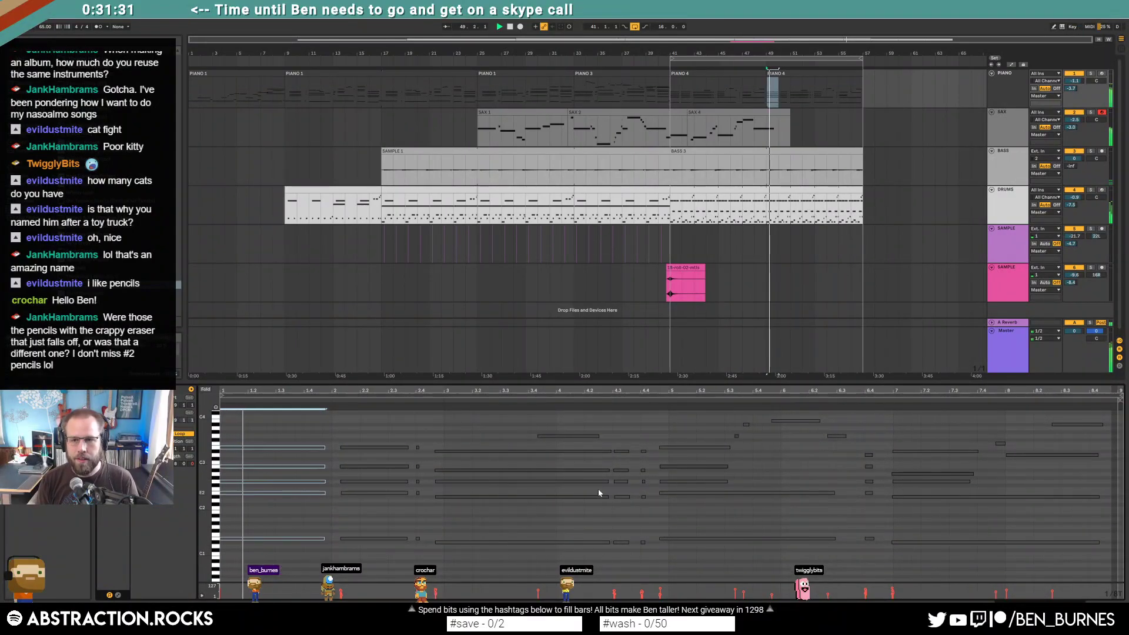
Step: Arm the PIANO track, turn on MIDI overdub, and try a short piano take from bar 49
click(1101, 74)
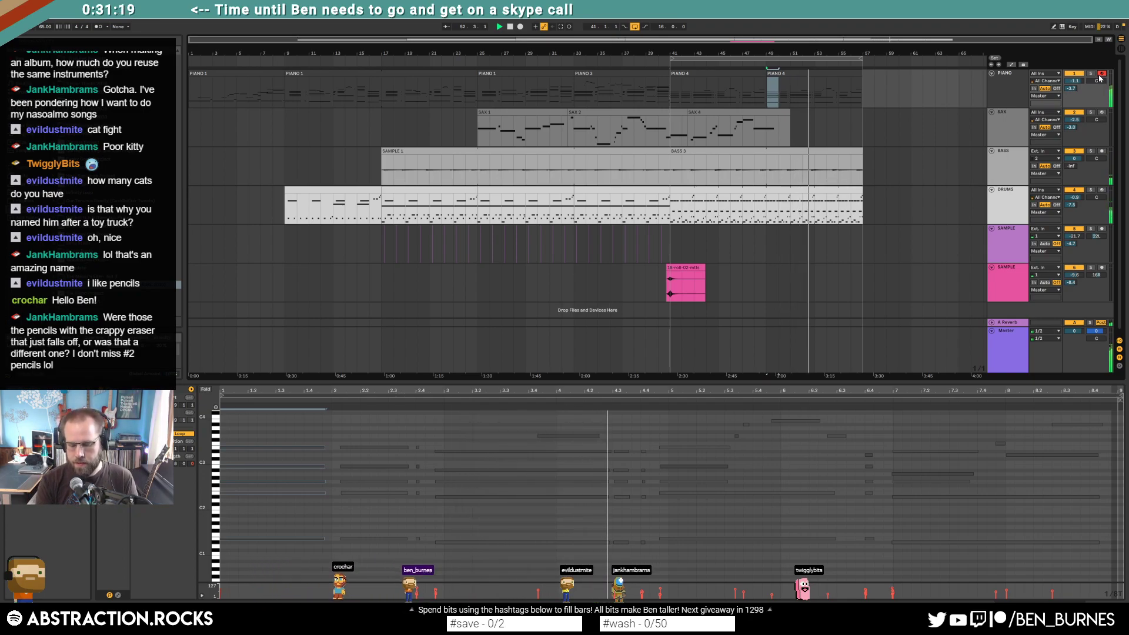
key(space)
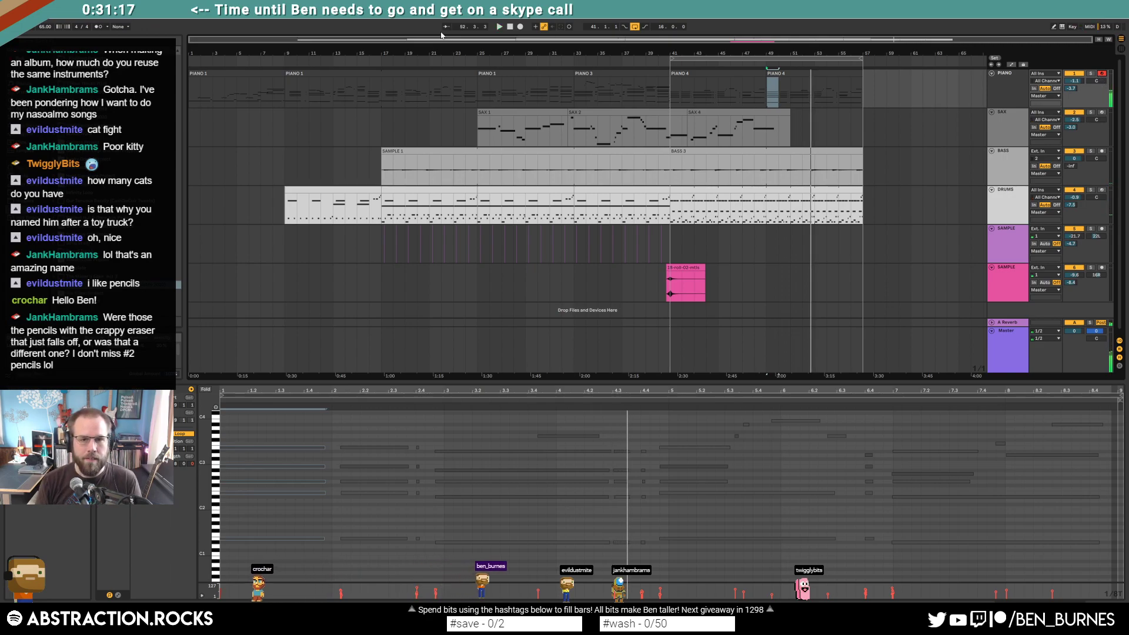
key(space)
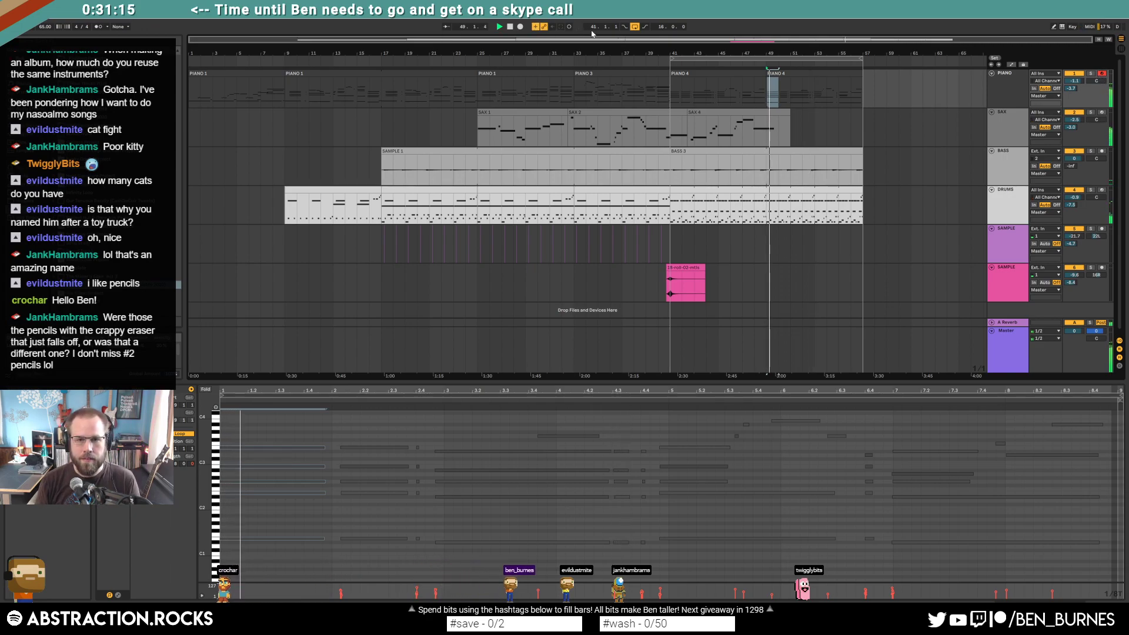
click(992, 71)
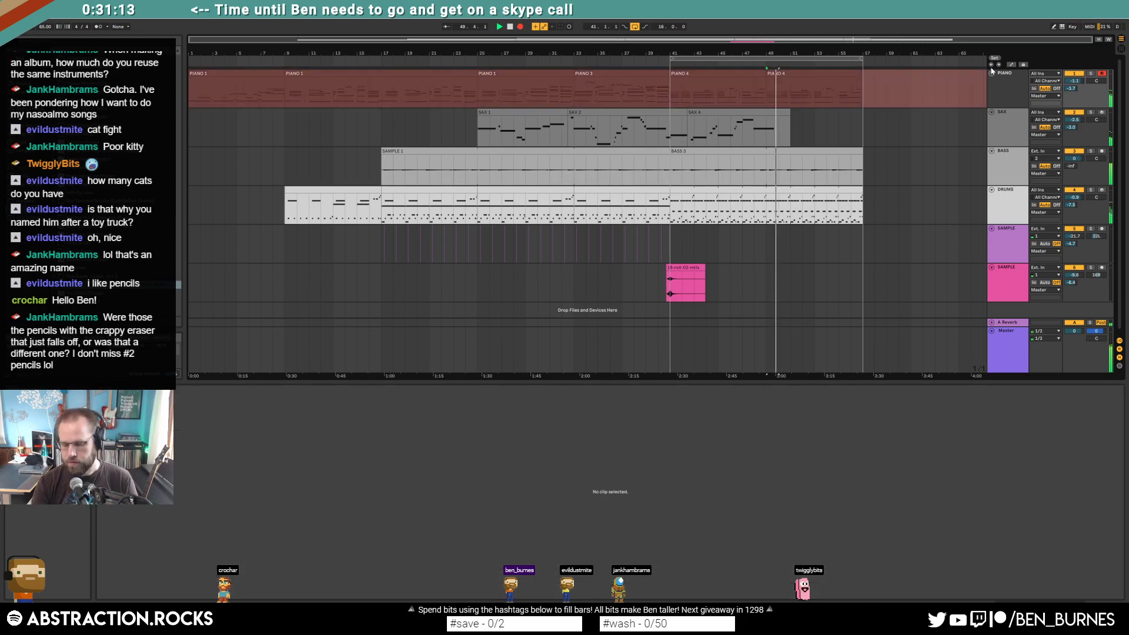
key(space)
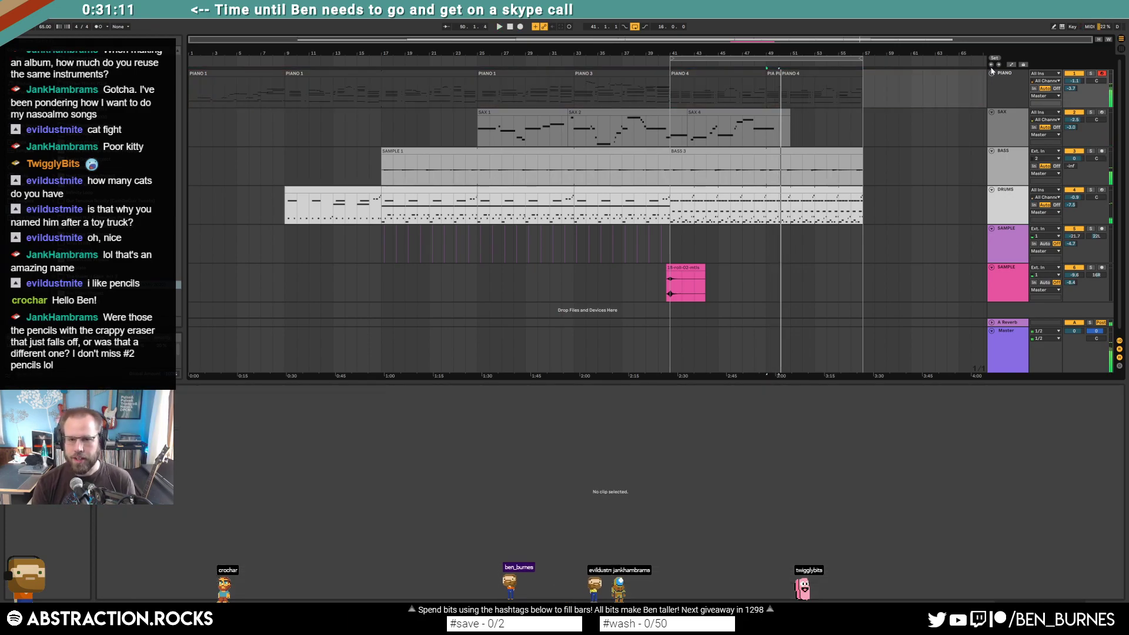
Step: Overdub the piano part again from bar 49, restarting after a short take and recording through bar 56
key(F9)
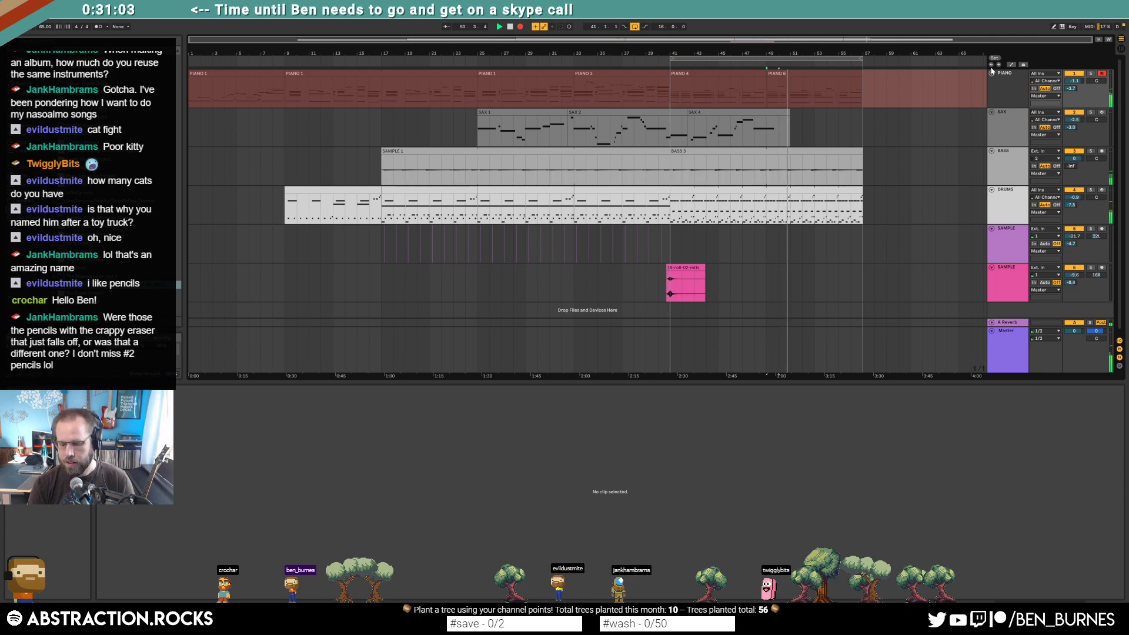
key(space)
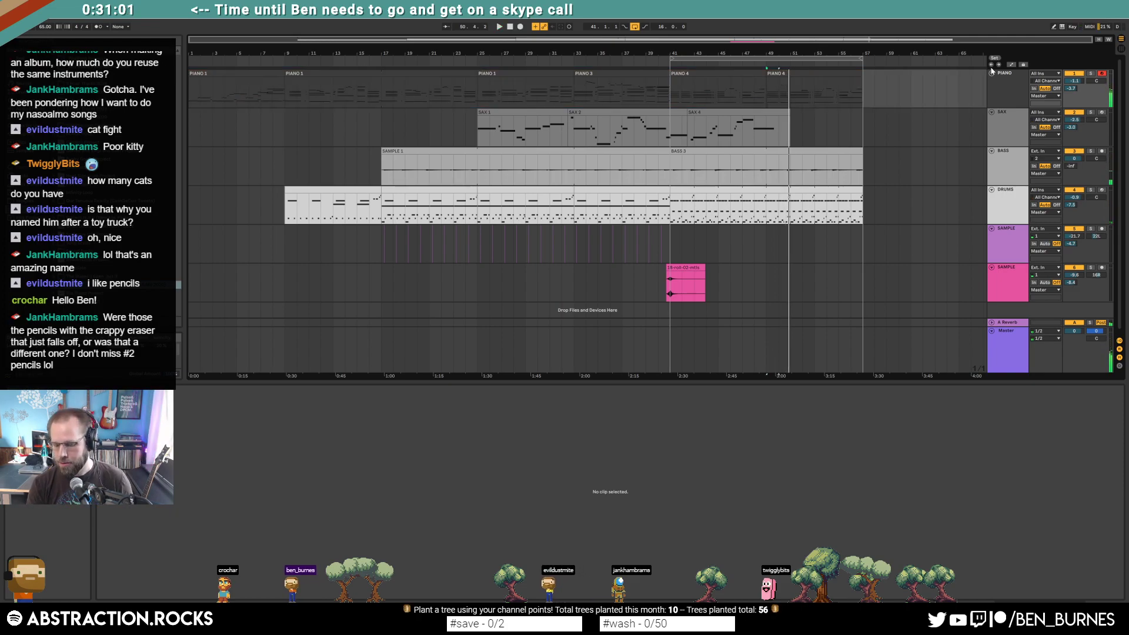
key(F9)
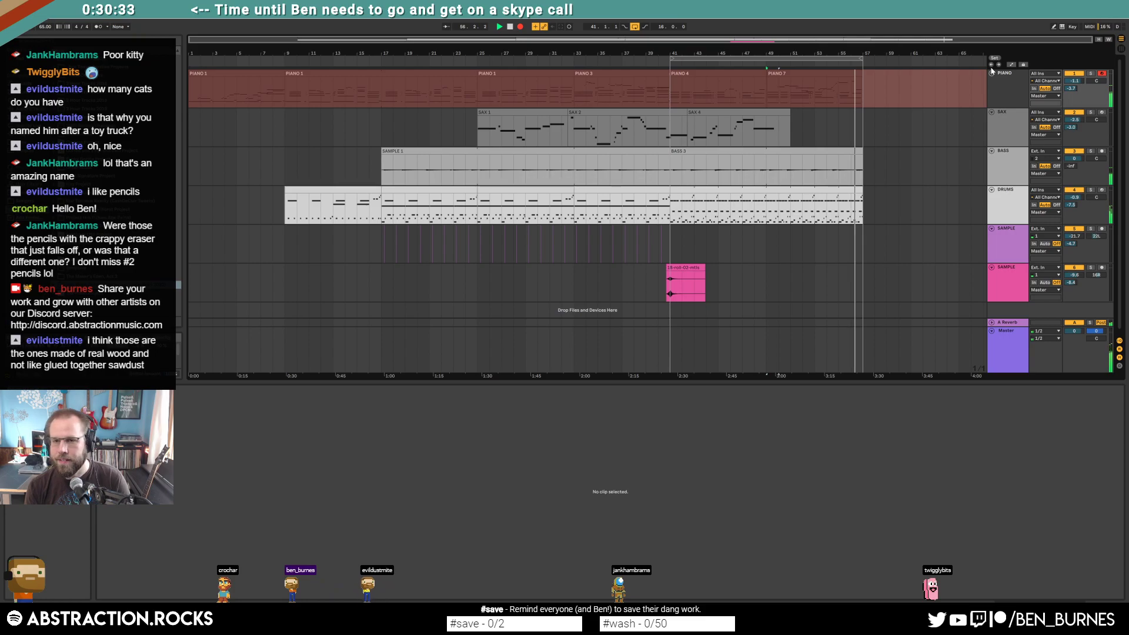
key(space)
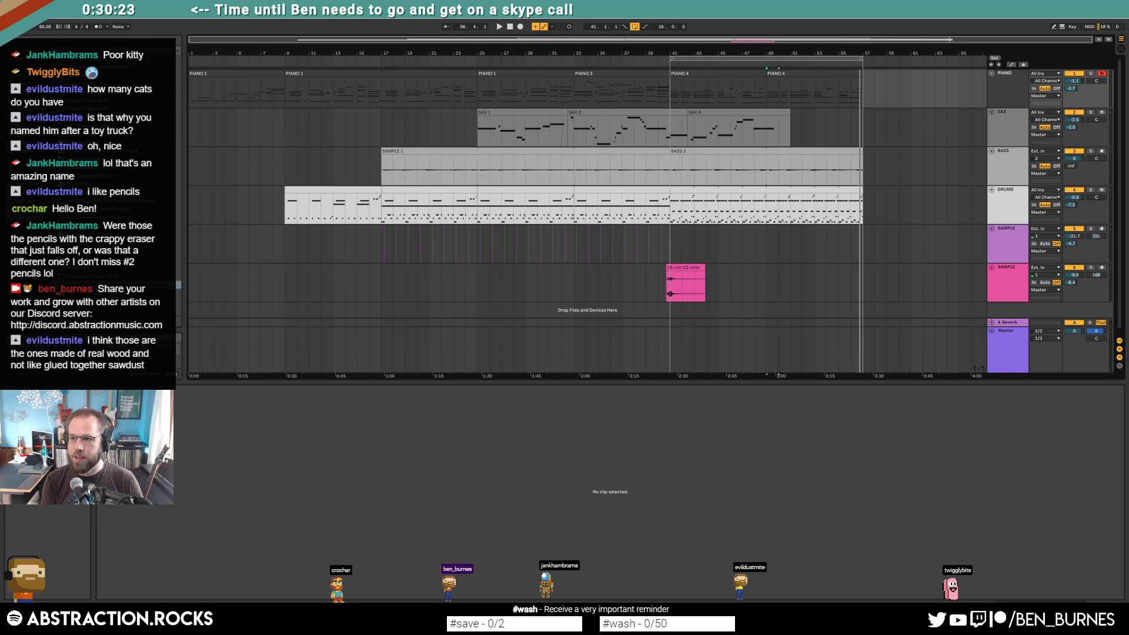
Step: Switch to the browser, view the Google image results for ticonderoga pencils, and close the tab
drag(1128, 61, 556, 62)
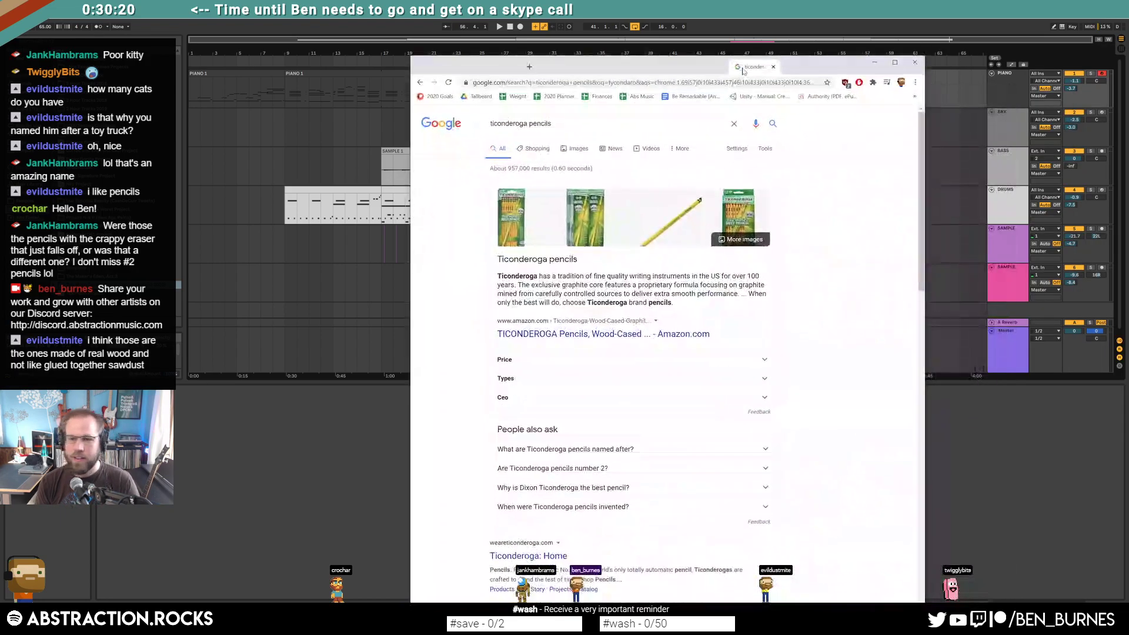
click(514, 210)
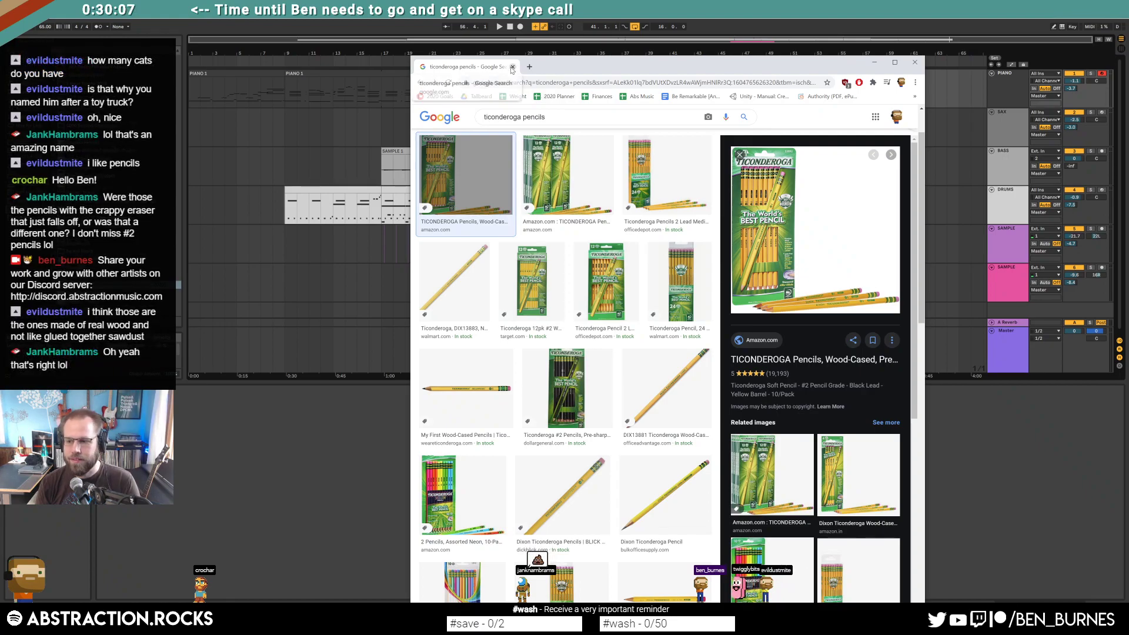
click(512, 68)
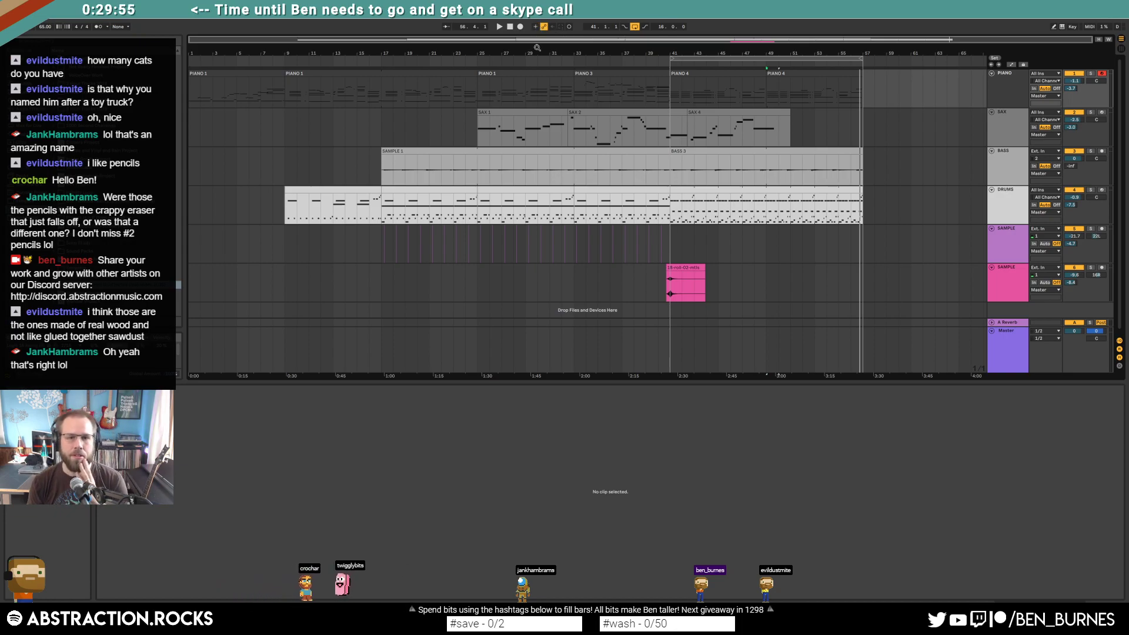
Step: Select everything from bar 9 to the end of the song on all tracks and move it three bars later to bar 12
click(284, 88)
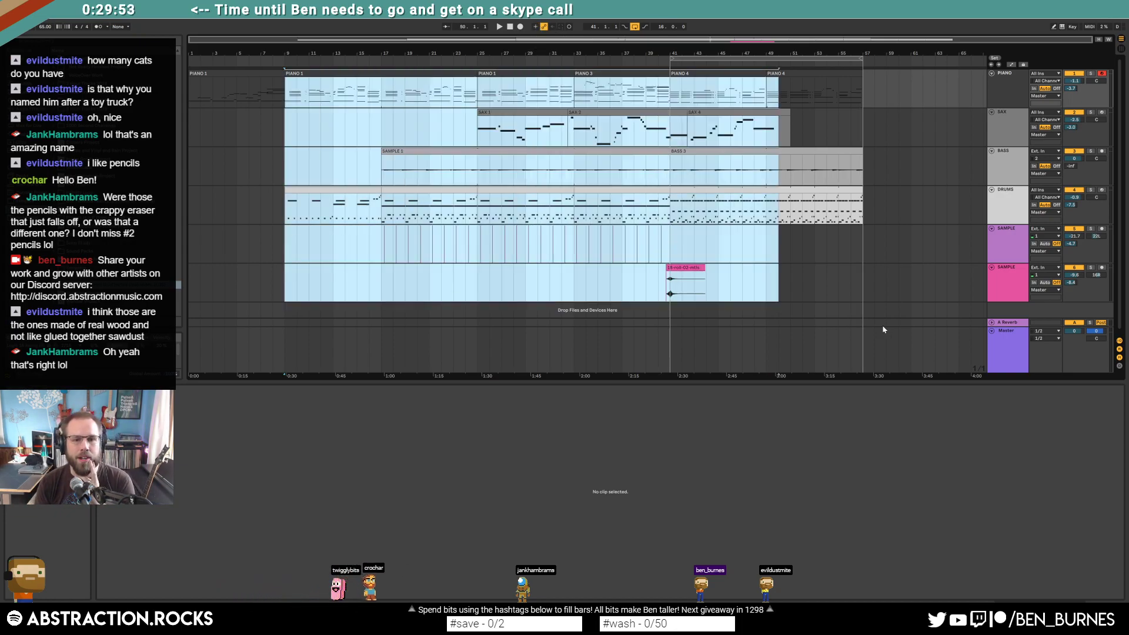
key(shift+End)
scroll(284, 102, up, 1)
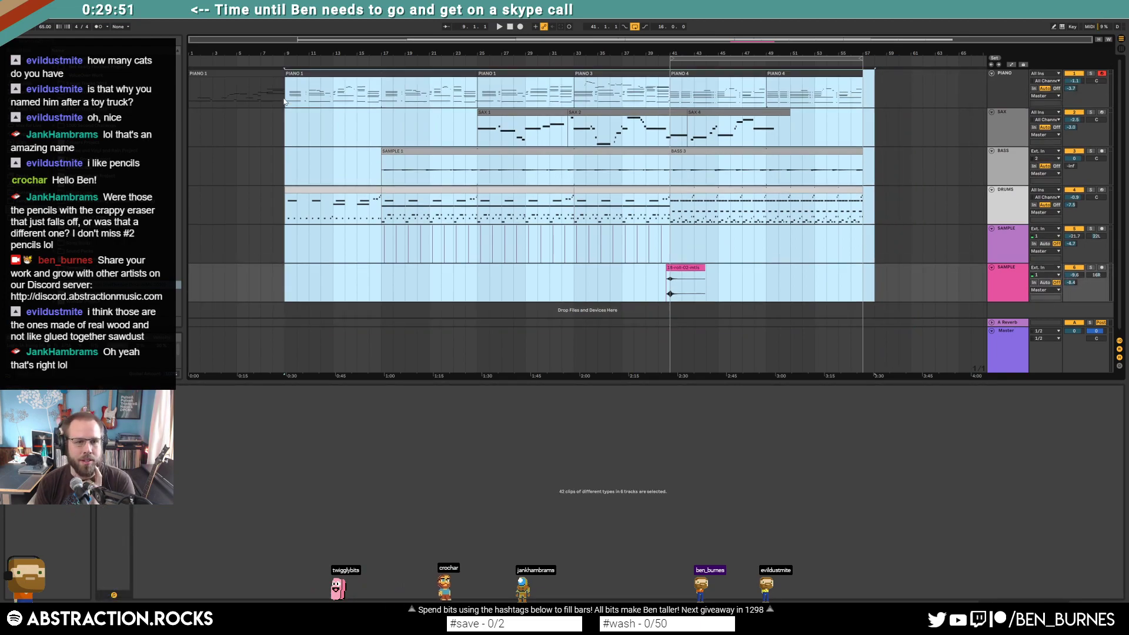
drag(310, 78, 333, 74)
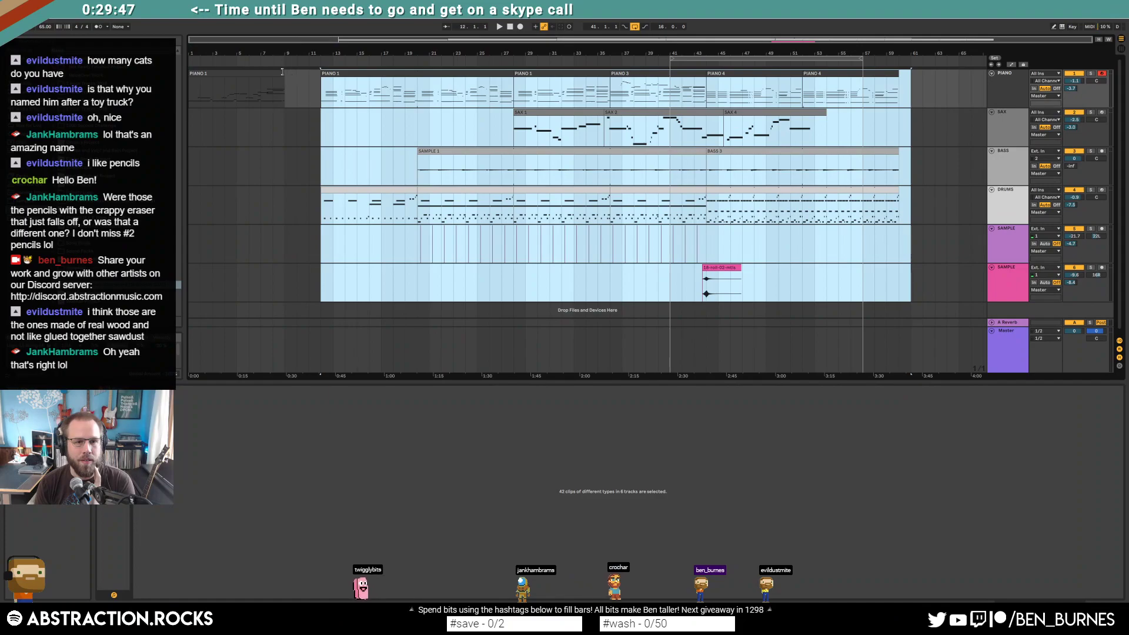
Step: Extend the first piano clip to bar 12 and delete the extra notes it contains after bar 9
click(287, 70)
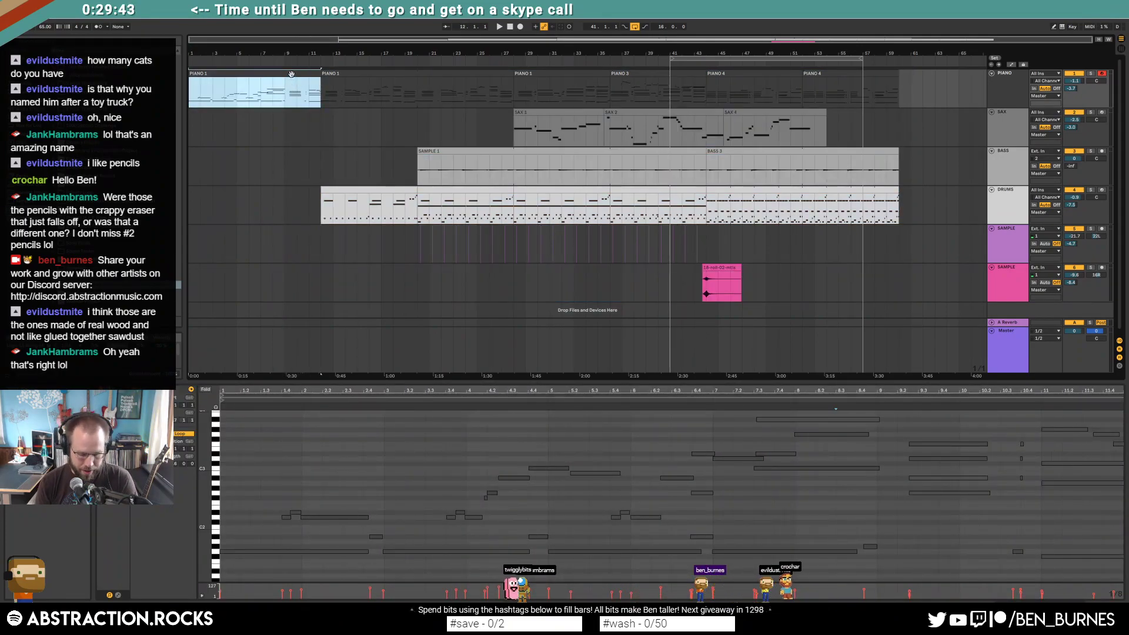
scroll(1118, 538, up, 2)
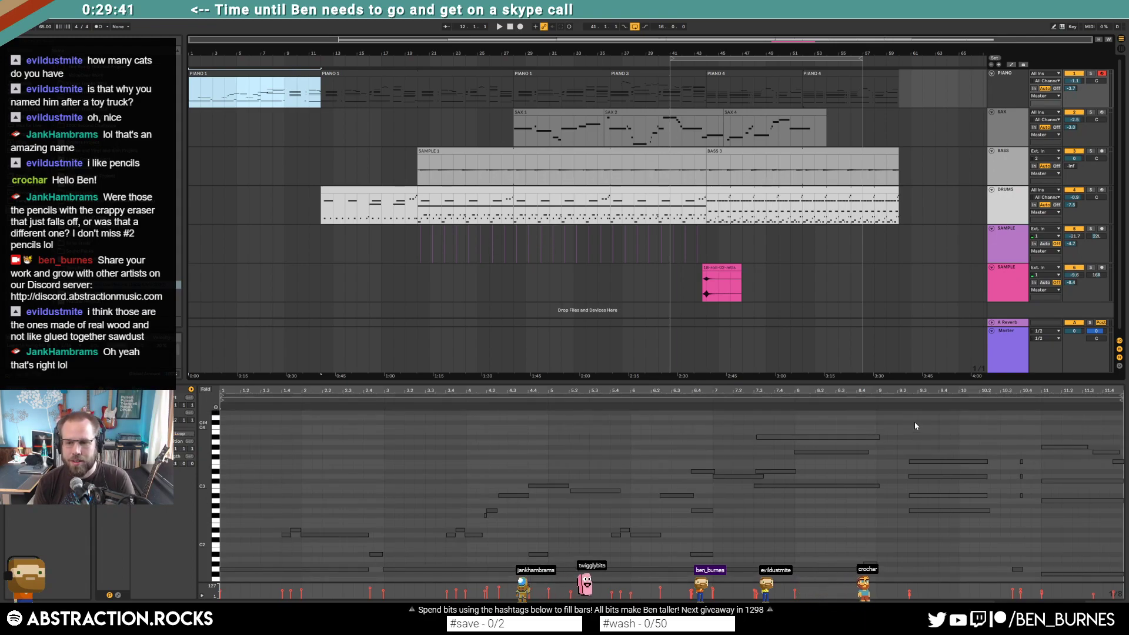
click(969, 458)
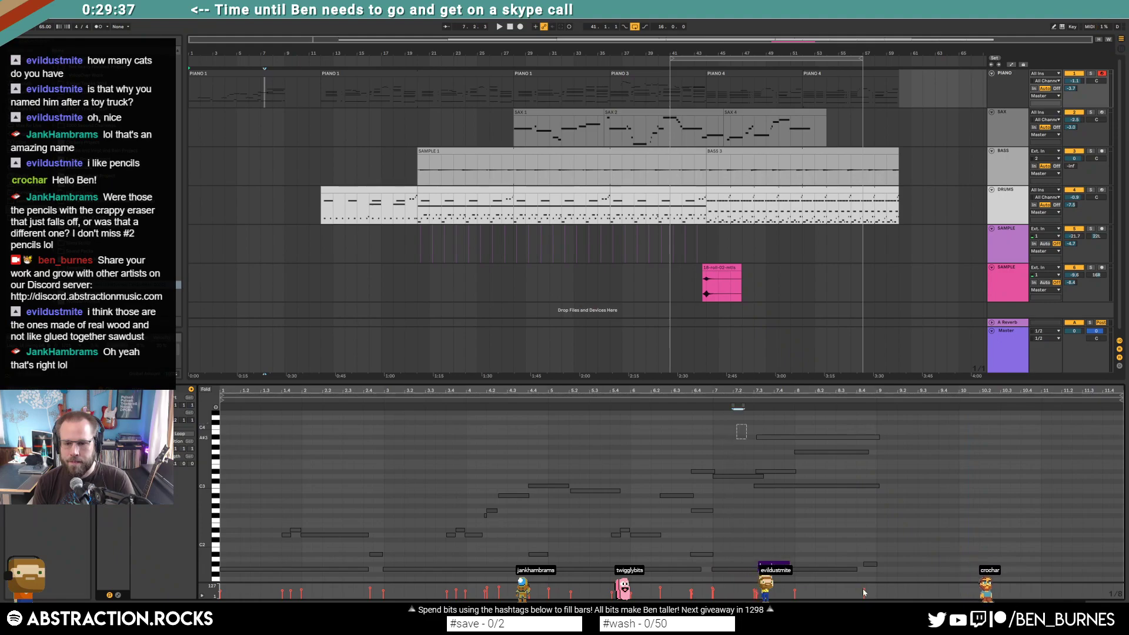
Step: Select the intro piano clip's notes from bar 7 onward and move them two bars later so they start at bar 9
drag(858, 586, 723, 428)
key(Right)
key(Right)
key(Right)
key(Right)
key(Right)
key(Right)
key(Right)
key(Right)
key(Right)
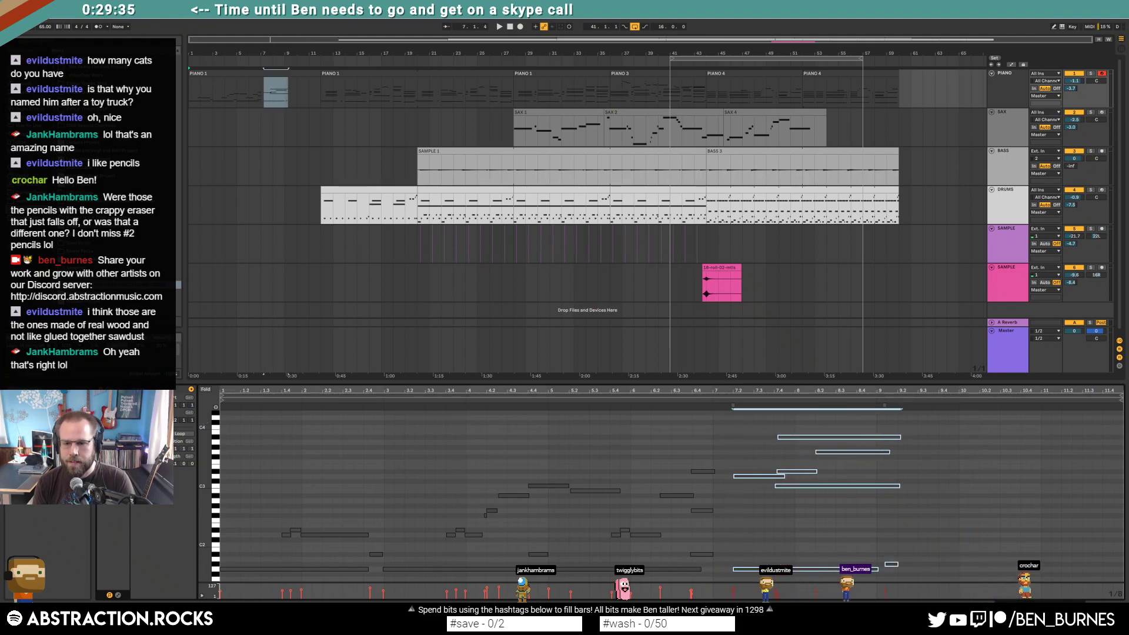
key(Right)
key(Right)
key(Right)
key(Right)
key(Right)
key(Right)
key(Right)
key(Right)
key(Right)
key(Right)
key(Right)
key(Right)
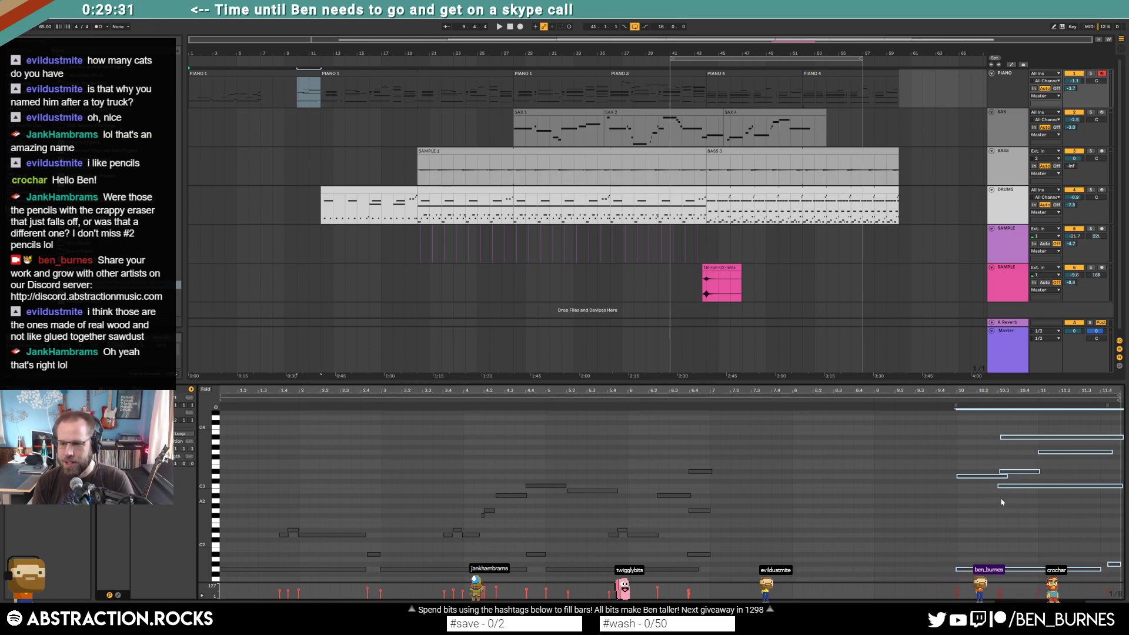
key(Left)
key(Left)
key(Left)
key(Left)
key(Left)
key(Left)
key(Left)
key(Left)
key(Left)
key(Left)
key(Left)
key(Left)
key(Left)
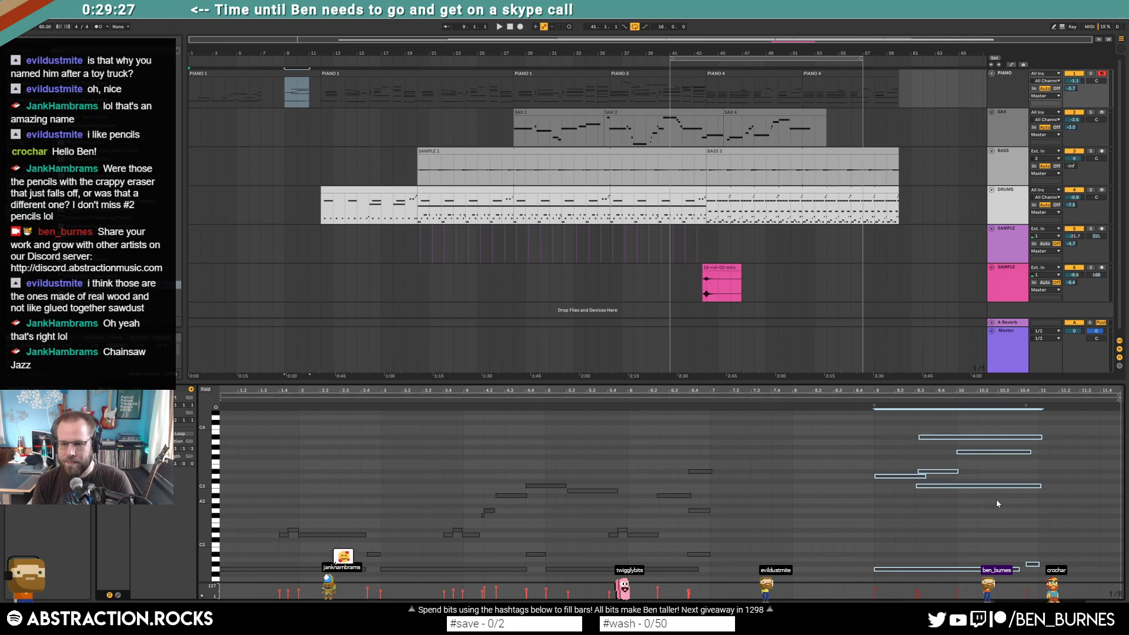
Step: Move the short low piano note into bar 11 and lengthen the held notes of the final chord toward bar 12
click(853, 519)
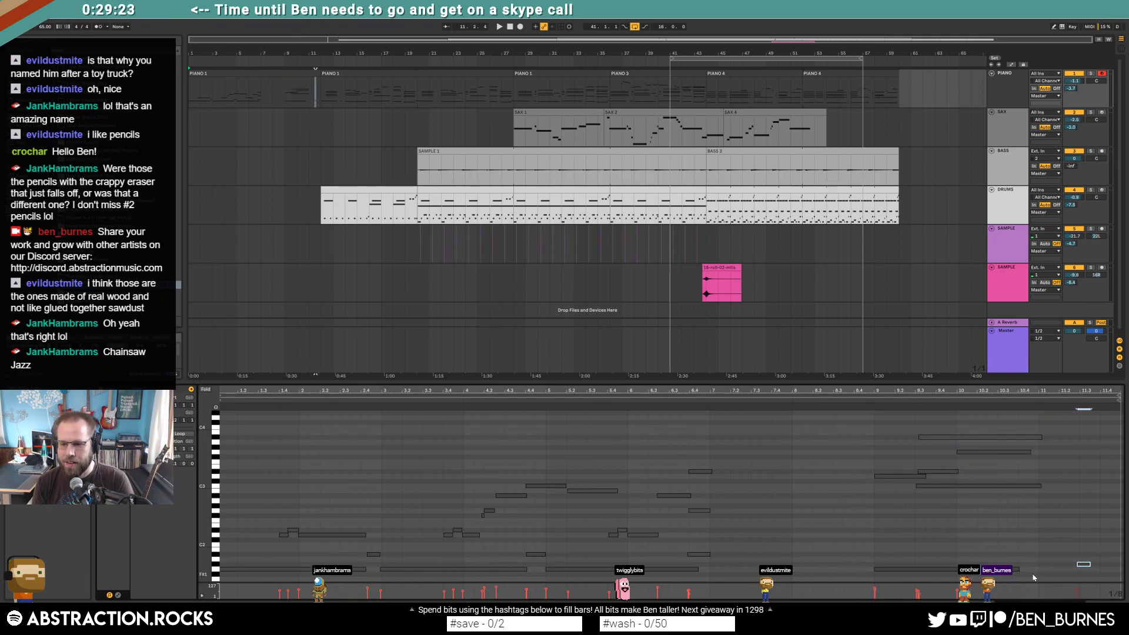
key(ctrl+v)
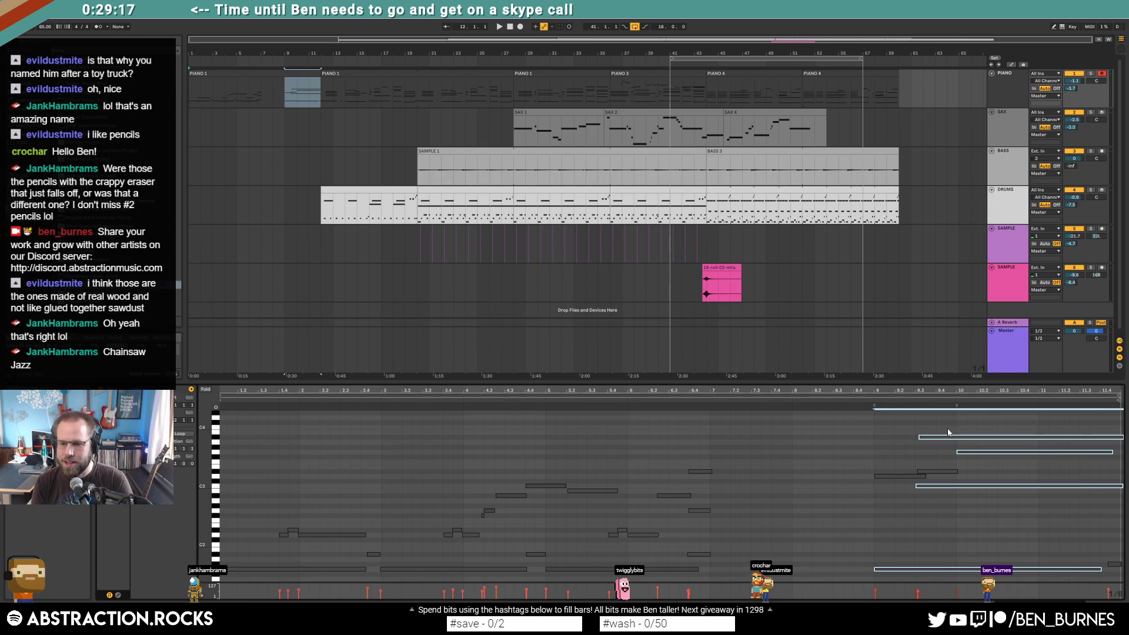
Step: Move the final piano chord's held notes later so they start around beat 9.4, with the preceding low melody note meeting them
drag(941, 427, 990, 523)
key(Right)
key(Right)
key(Right)
key(Right)
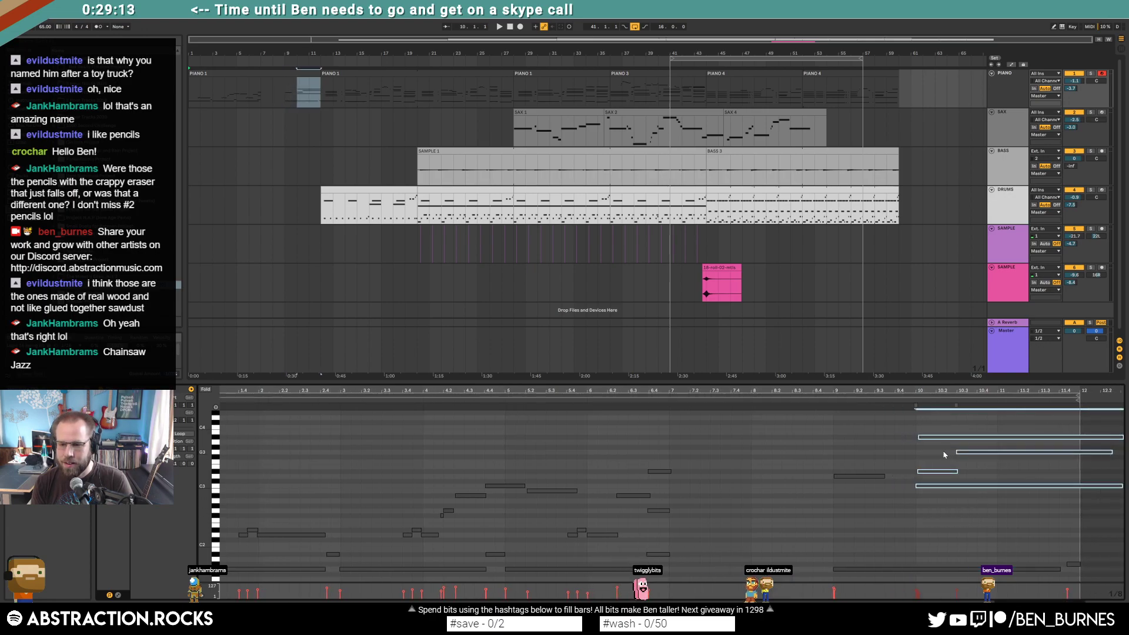
drag(941, 455, 962, 455)
click(873, 492)
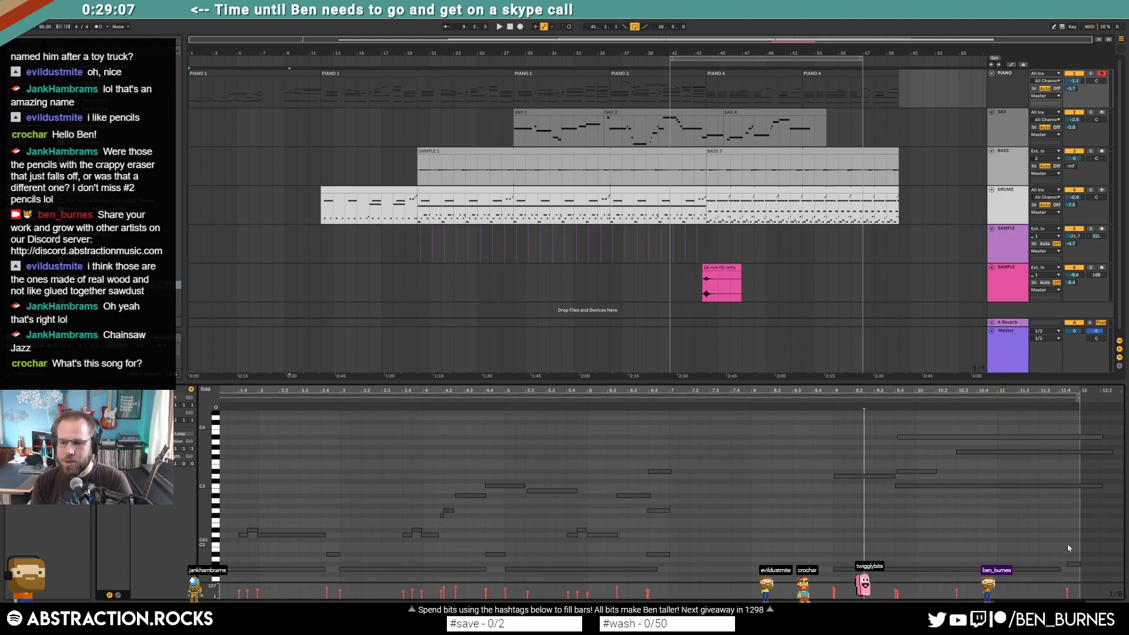
Step: Select the final chord's four held notes and shorten them so none rings past bar 12
drag(1055, 428, 1049, 511)
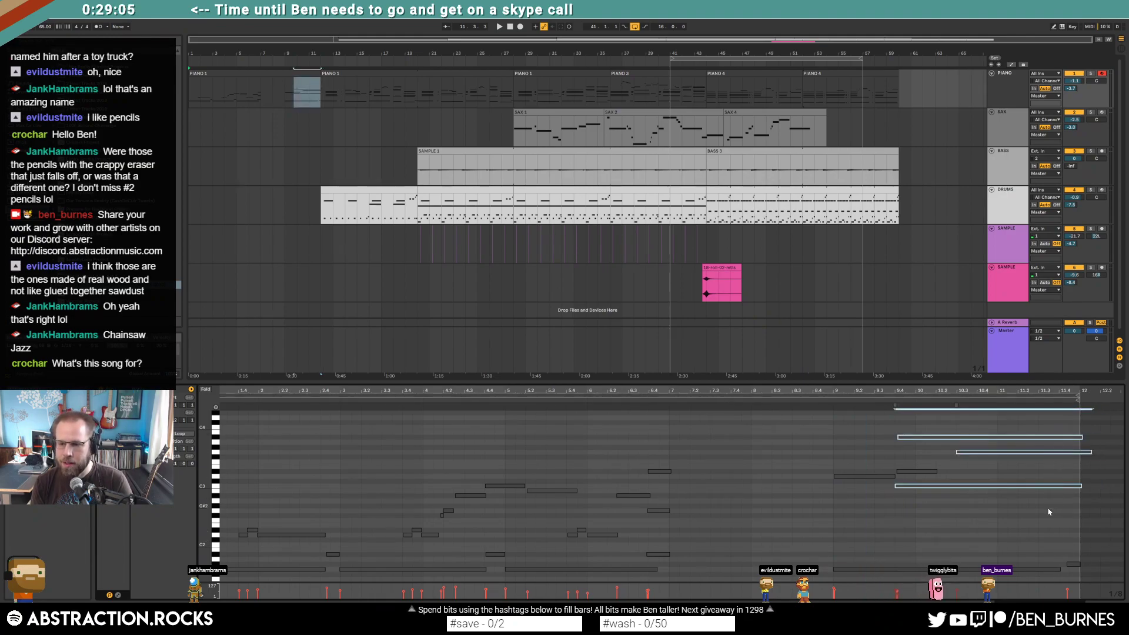
click(1048, 511)
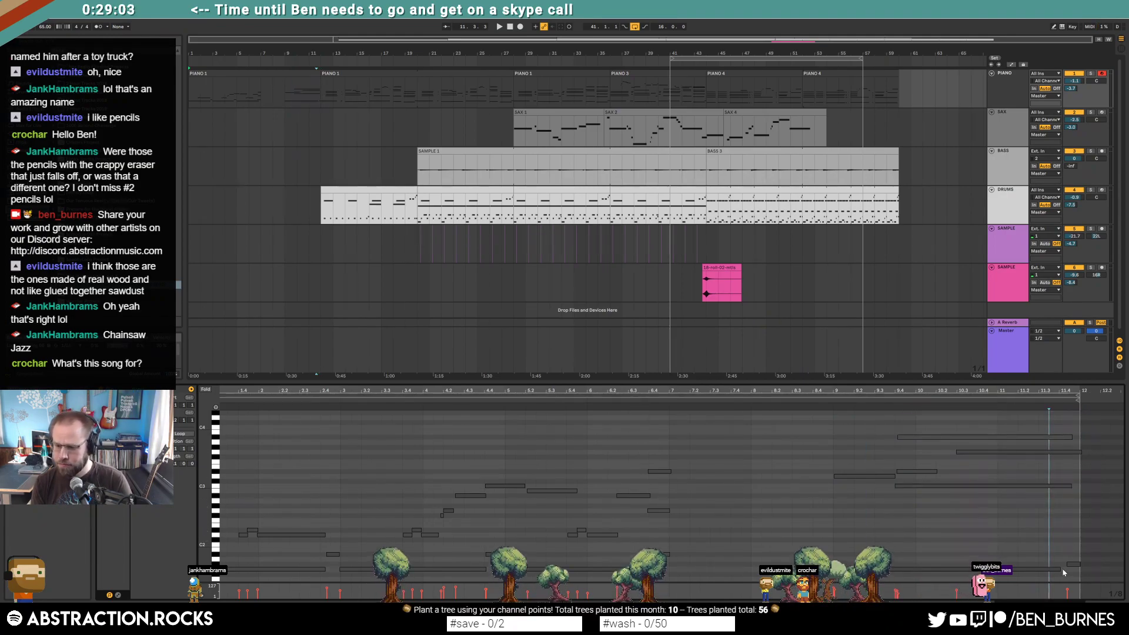
click(1040, 545)
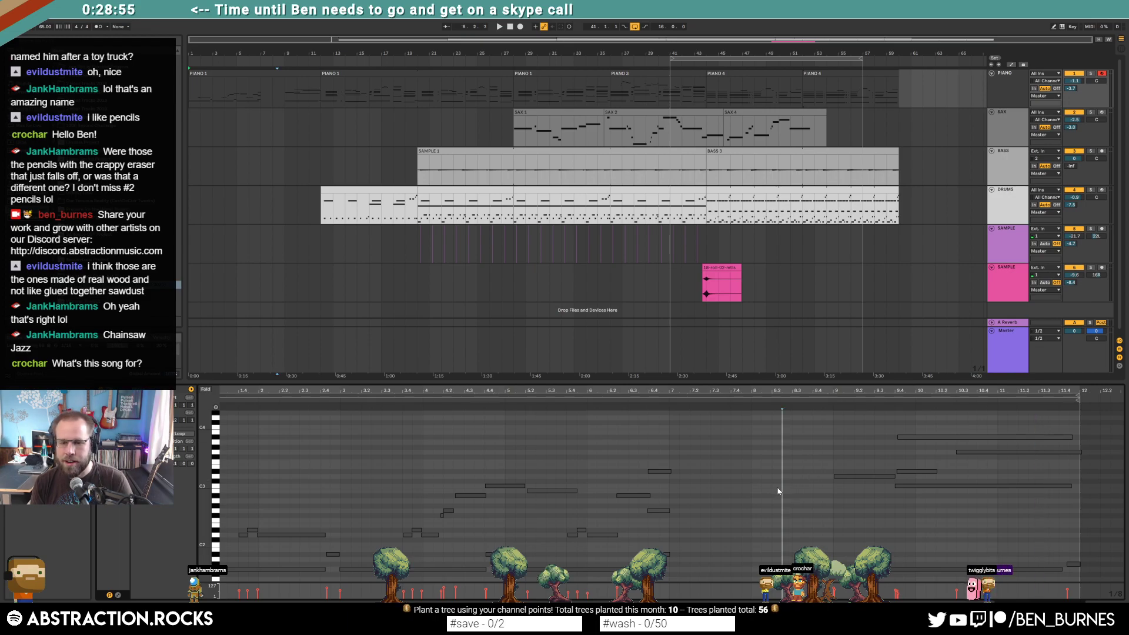
Step: Move the three-note chord just before bar 7 later to beat 8.2 and lengthen its notes to bar 9
drag(659, 450, 684, 563)
key(Right)
key(Right)
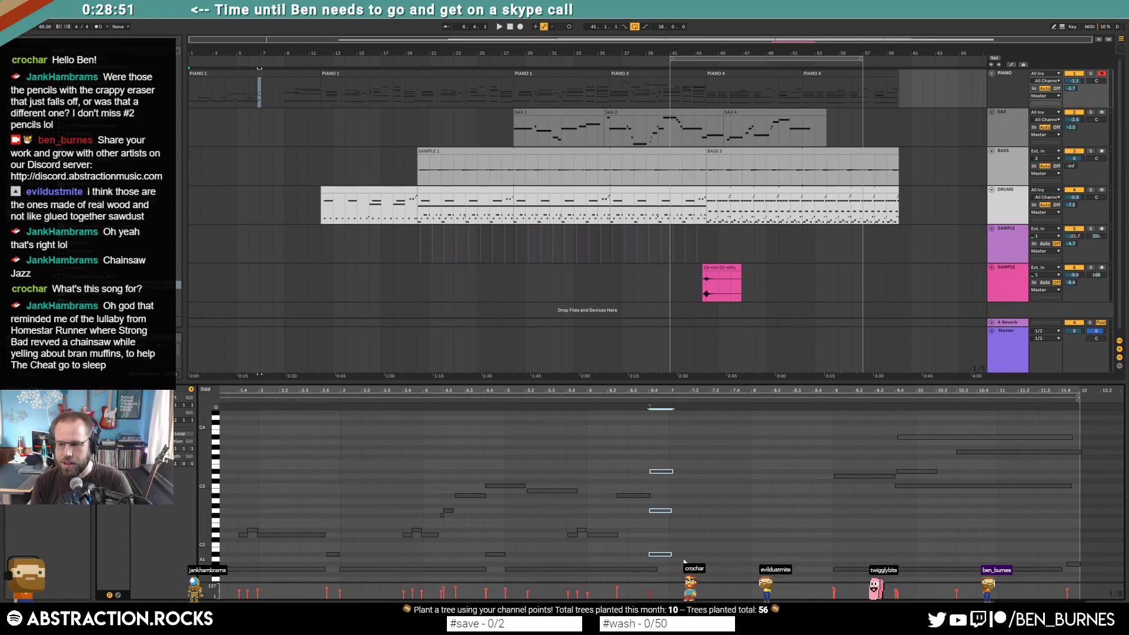
key(Right)
key(Right)
key(Right)
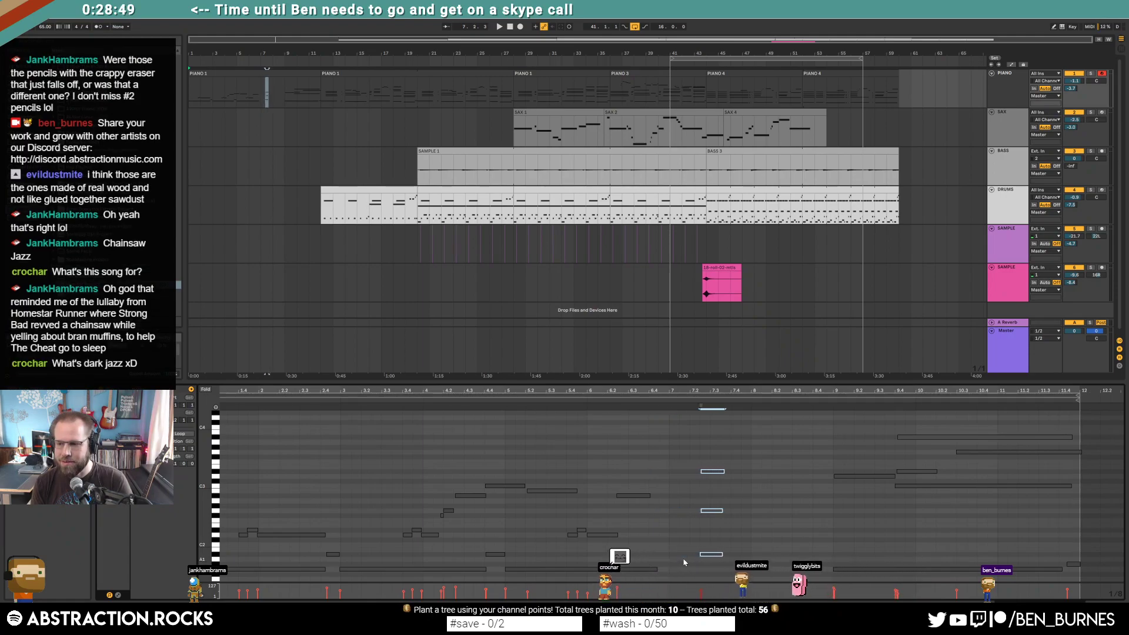
key(Right)
key(Right)
key(Right)
key(Right)
key(Right)
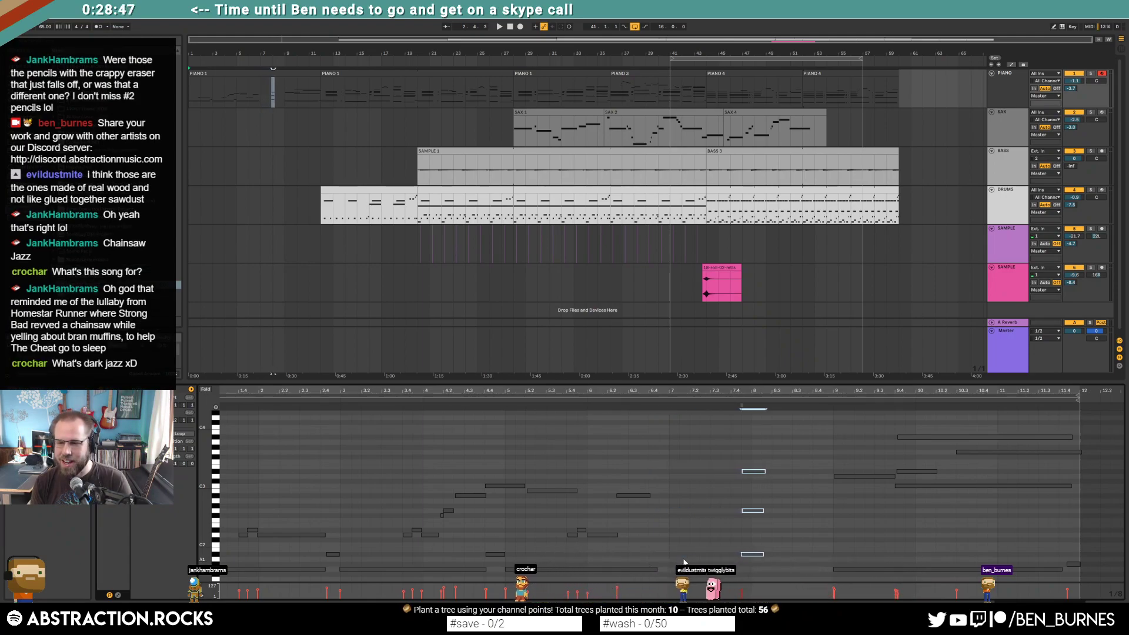
key(Right)
key(shift+Right)
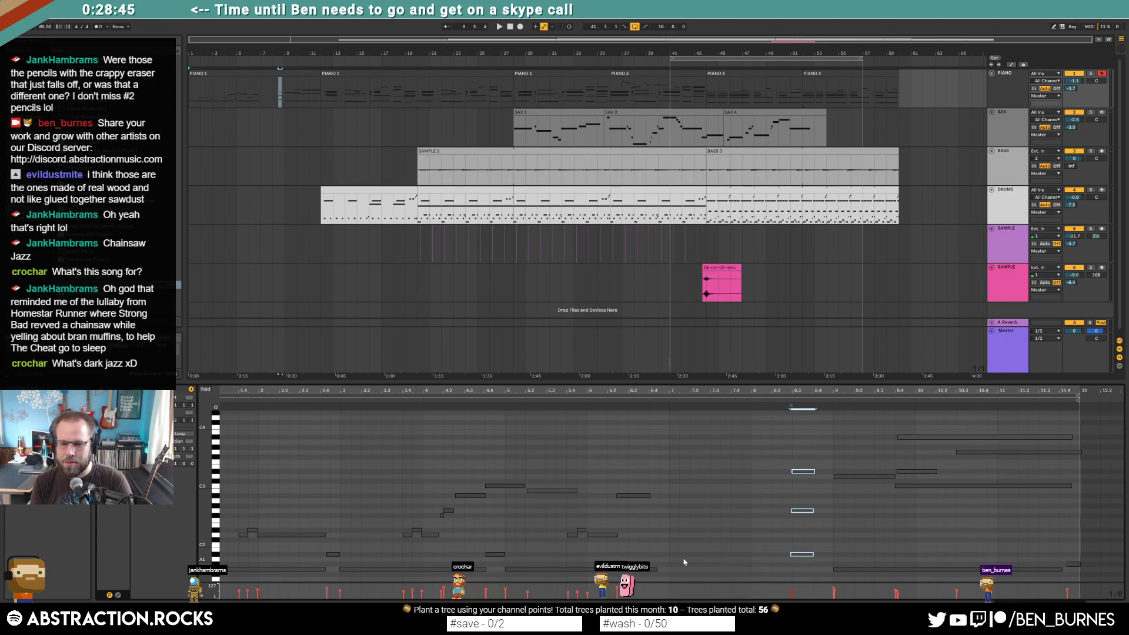
key(Left)
key(shift+Right)
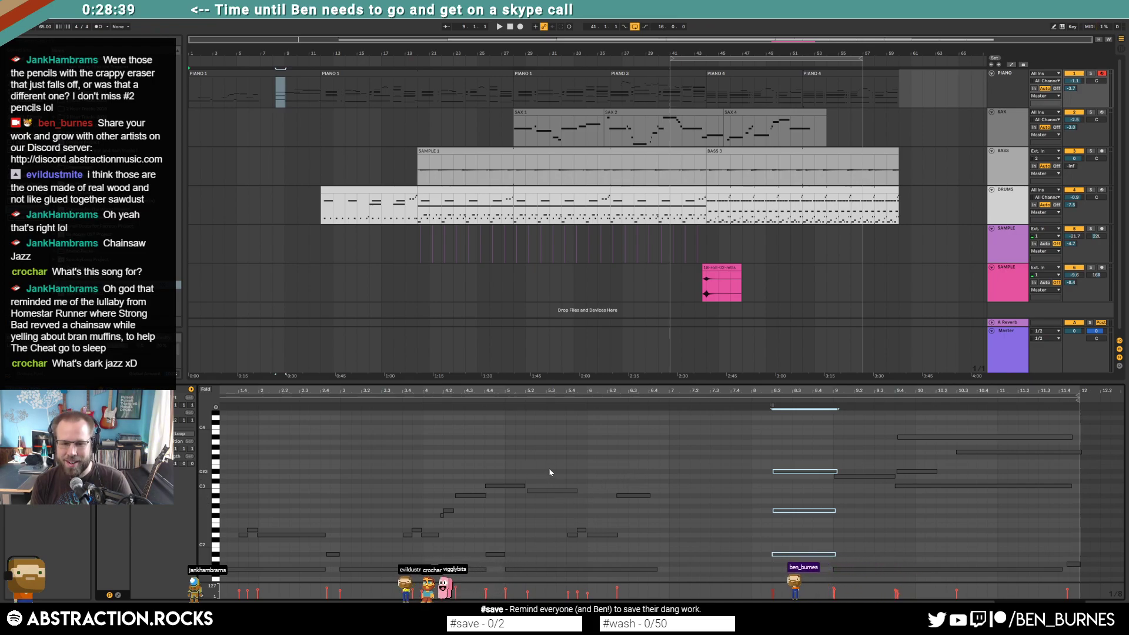
Step: Shift the bar 5–6 melody notes later, stretch the three-note low phrase at bar 6, and move the last melody note to bar 7
drag(549, 469, 648, 549)
key(Right)
key(Right)
drag(581, 512, 622, 547)
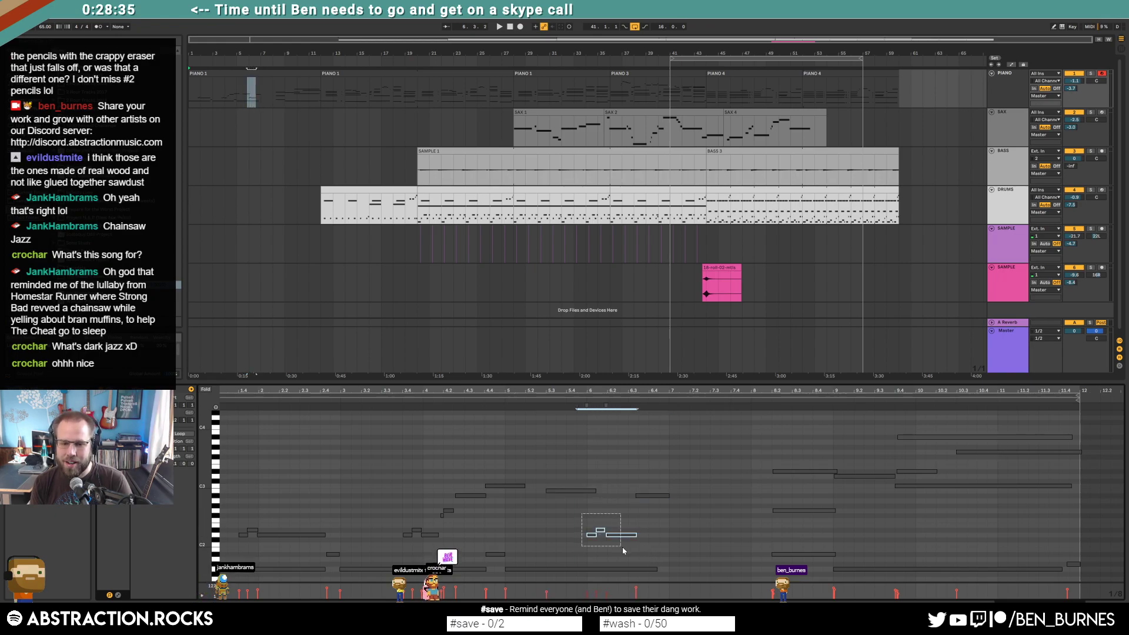
drag(605, 403, 635, 405)
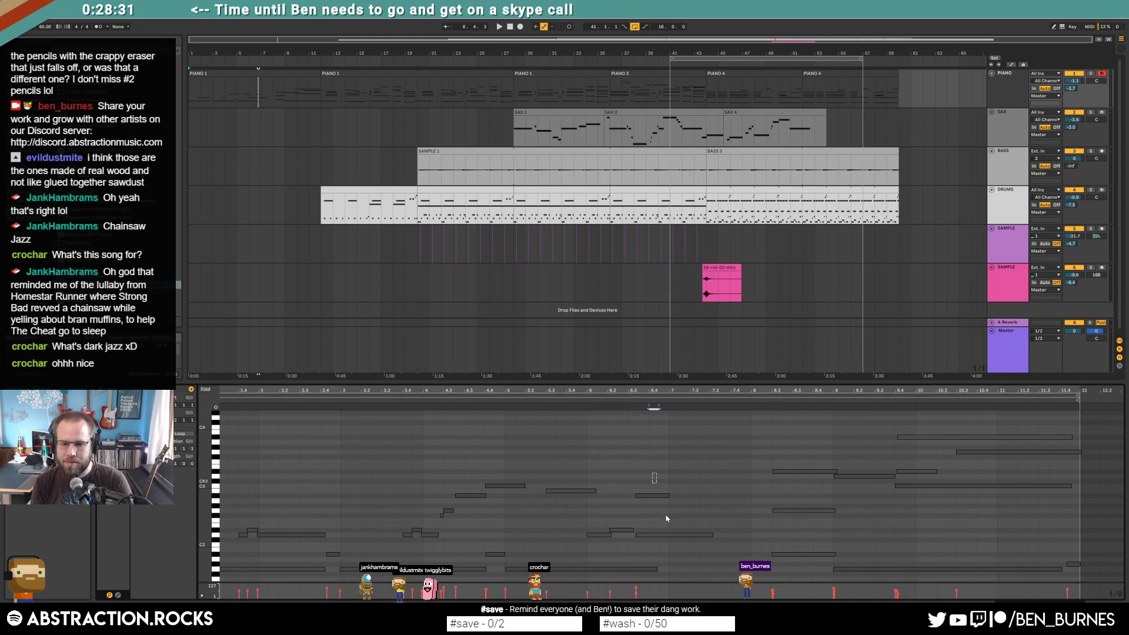
drag(650, 495, 683, 495)
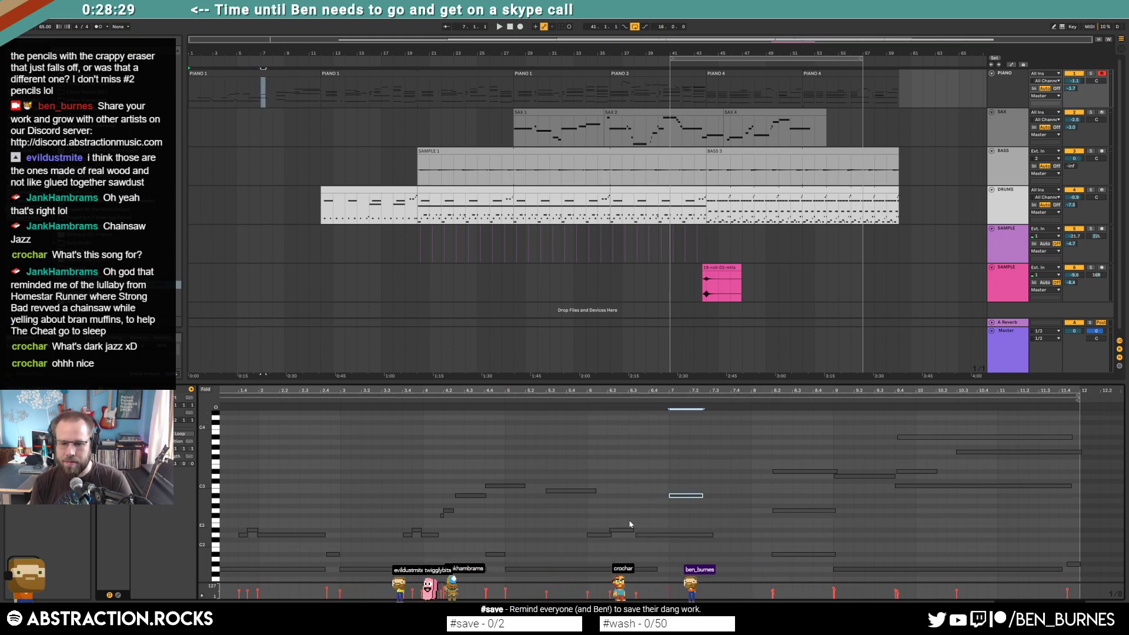
click(619, 529)
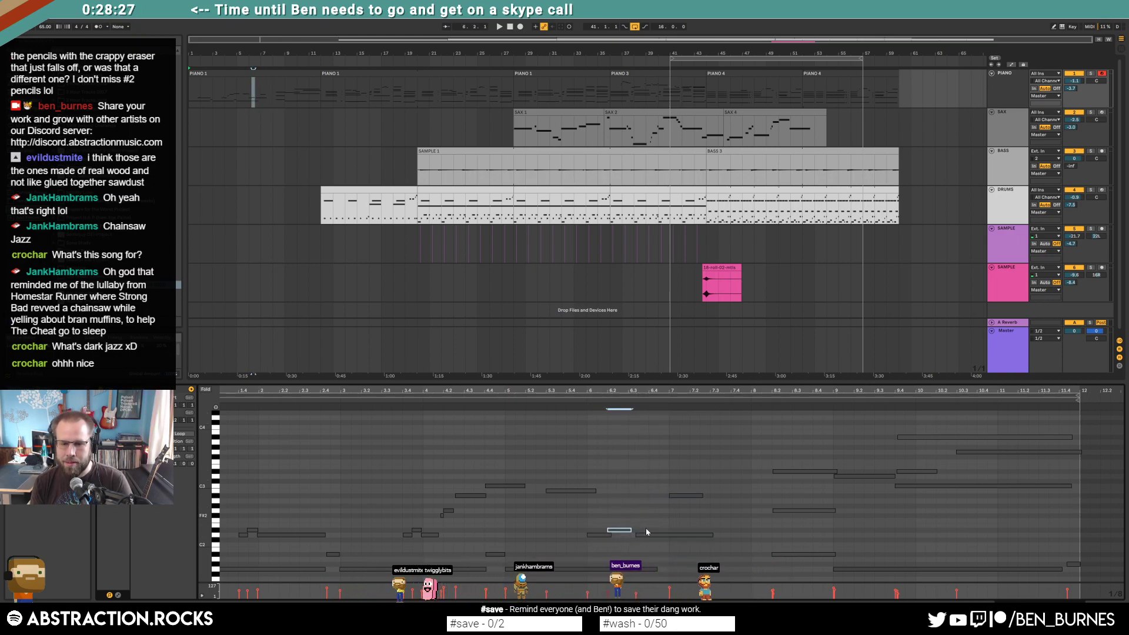
Step: Extend the low bass note from bar 5 to beat 8.2 and lengthen the two held notes above it toward bar 8
drag(505, 561, 770, 569)
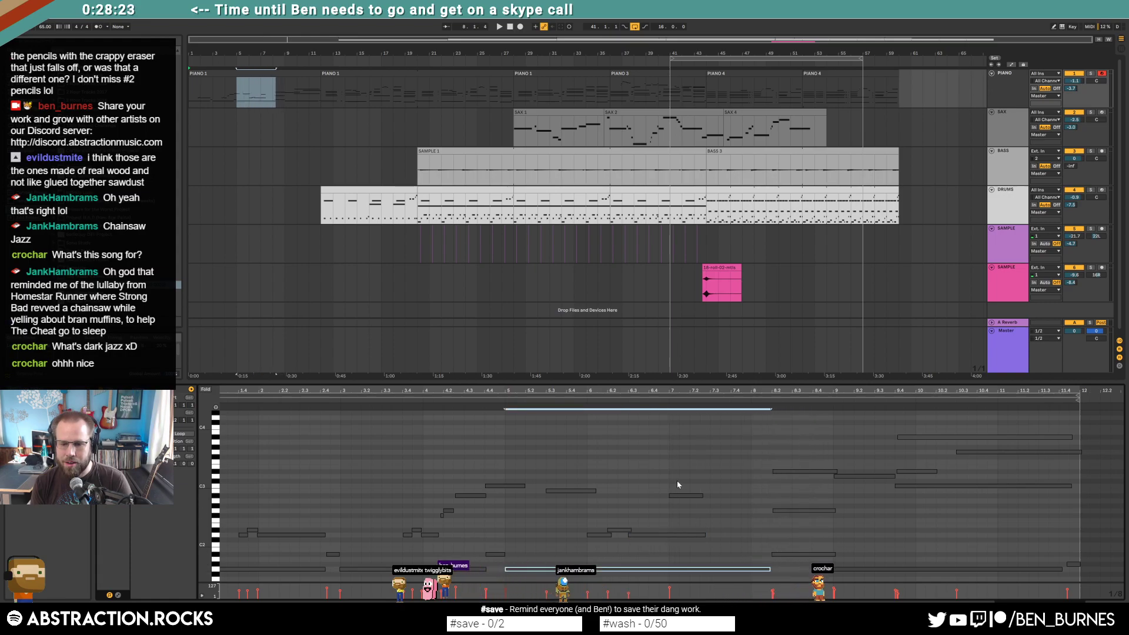
drag(678, 485, 675, 548)
key(shift+Right)
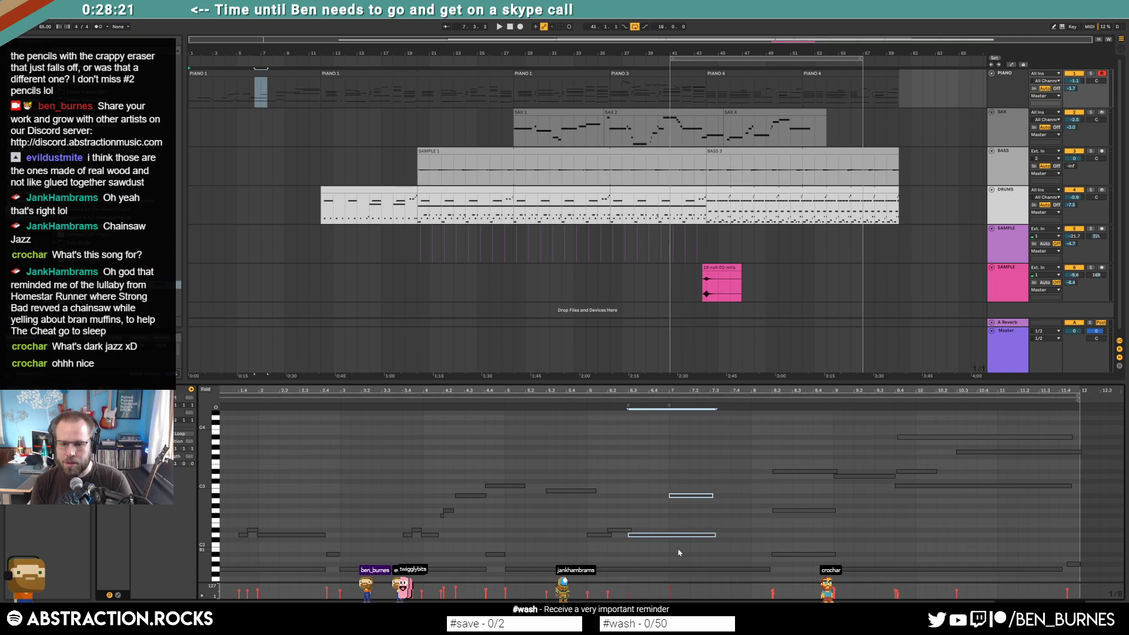
Step: Switch to Spotify to copy the album link for Black Earth by Bohren & Der Club Of Gore, and return to Ableton Live
key(alt+Tab)
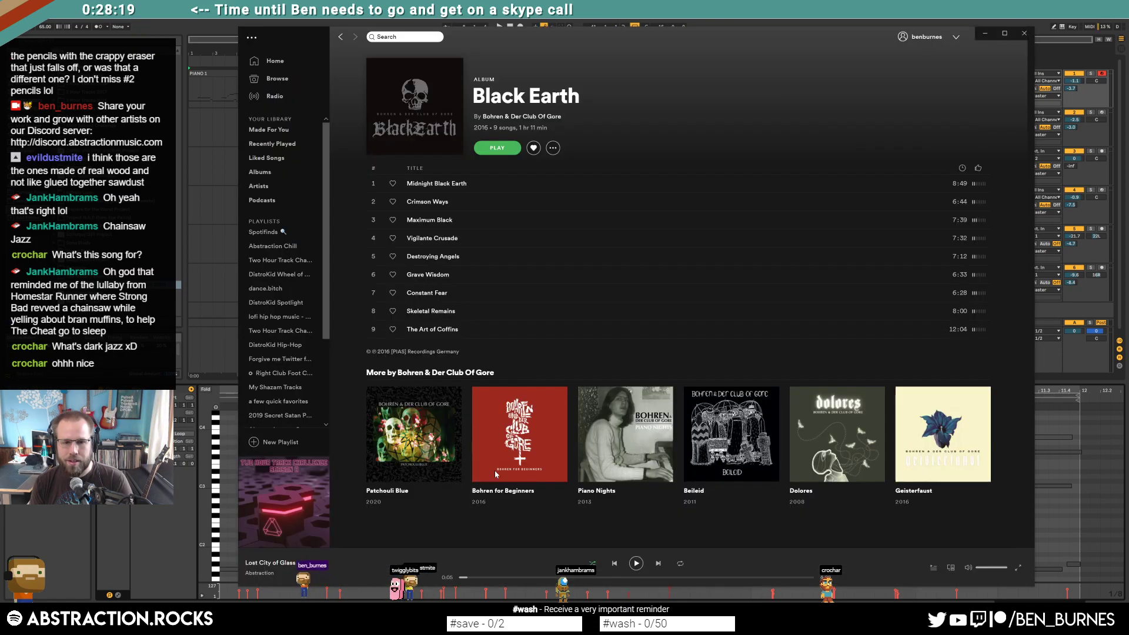
click(553, 148)
mouse_move(611, 245)
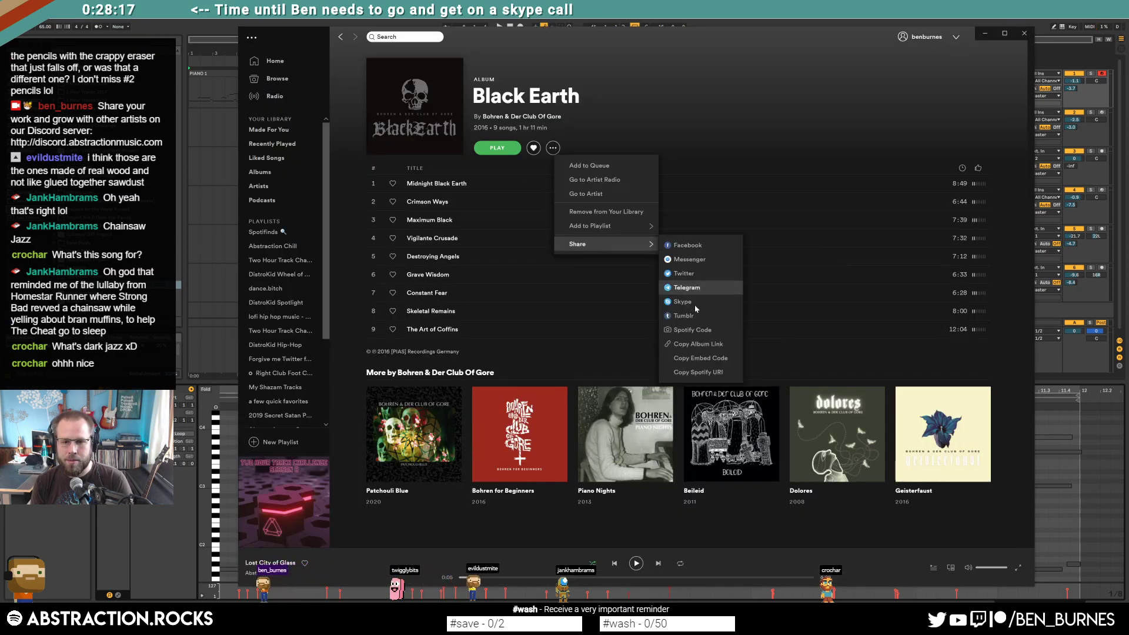
click(699, 332)
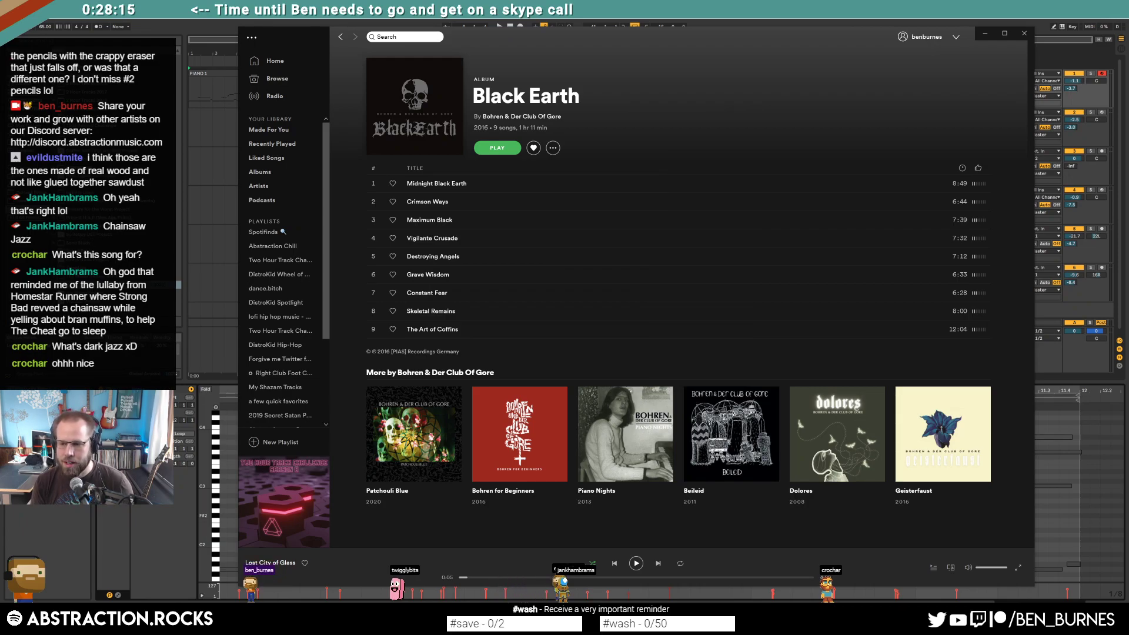
key(alt+Tab)
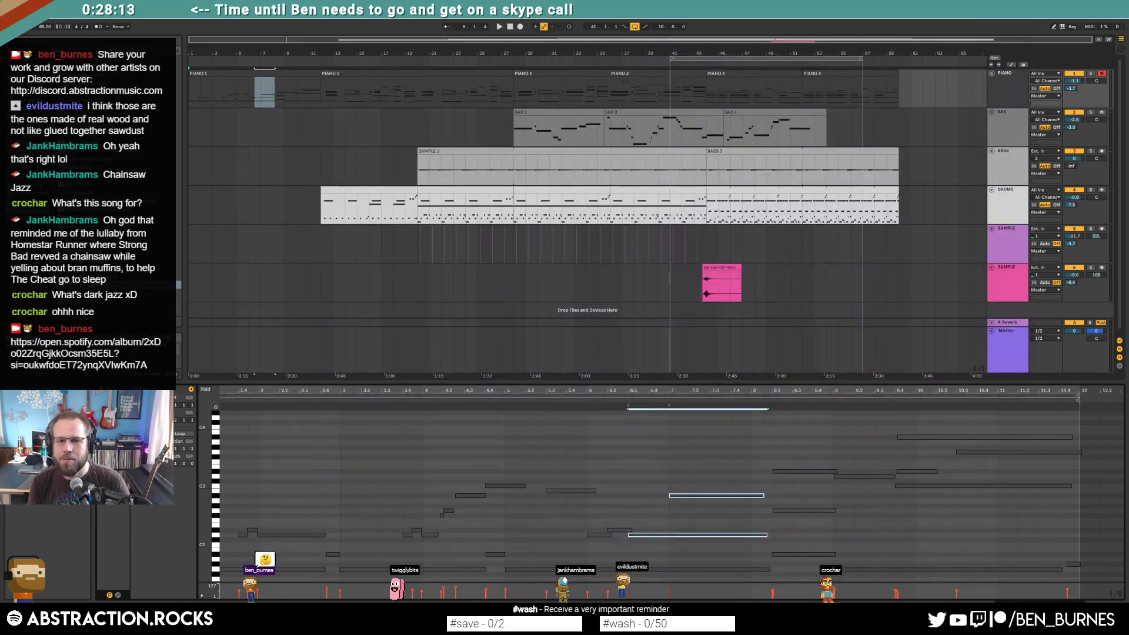
Step: With the song playing from the start, recolour the lower SAMPLE track light purple and assign that track color to its clip
click(655, 476)
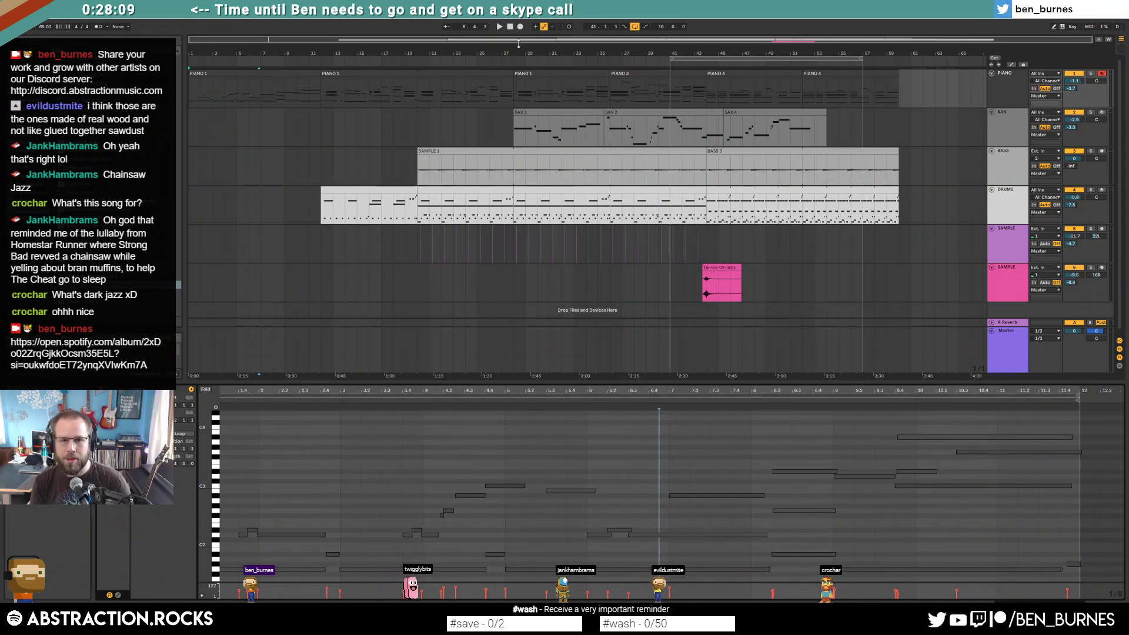
key(space)
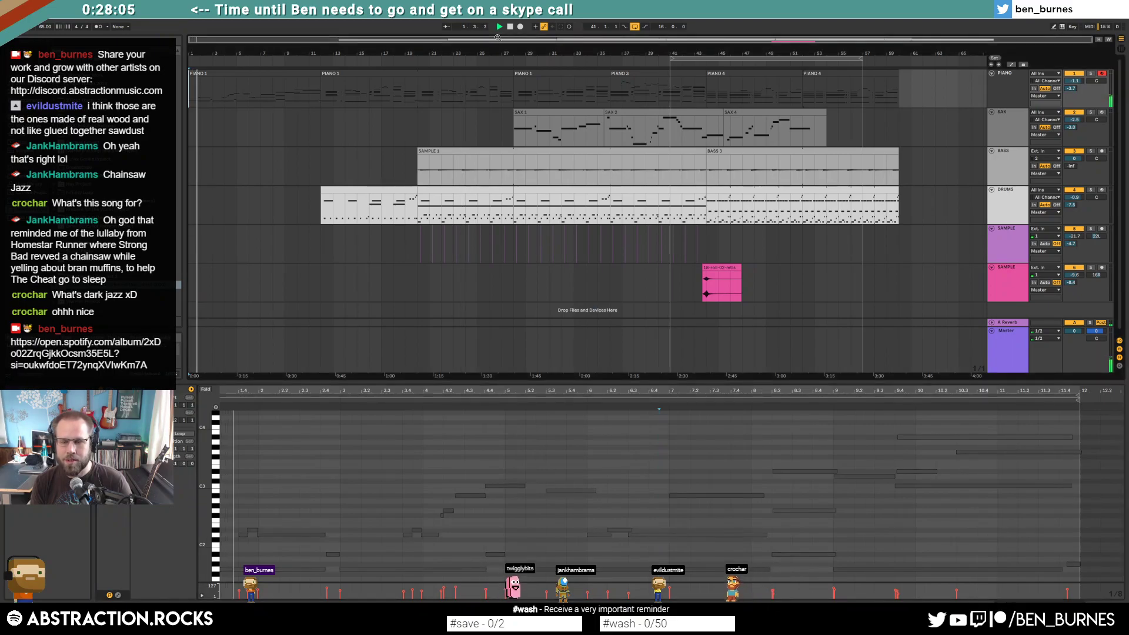
right_click(1003, 274)
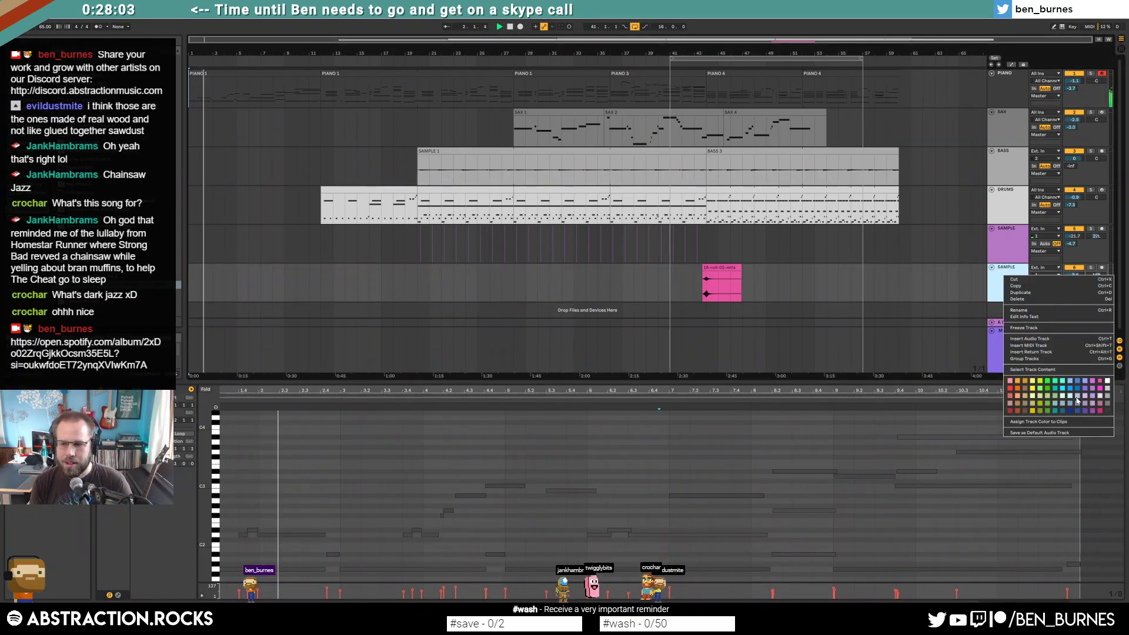
click(1091, 381)
key(ctrl+z)
right_click(1011, 286)
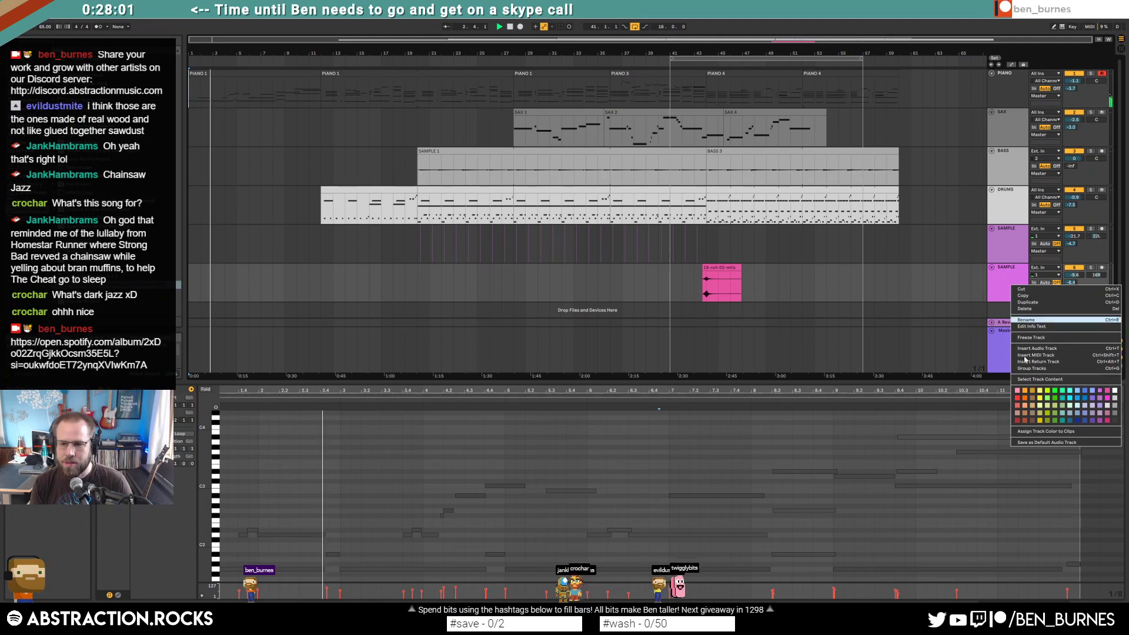
click(1076, 432)
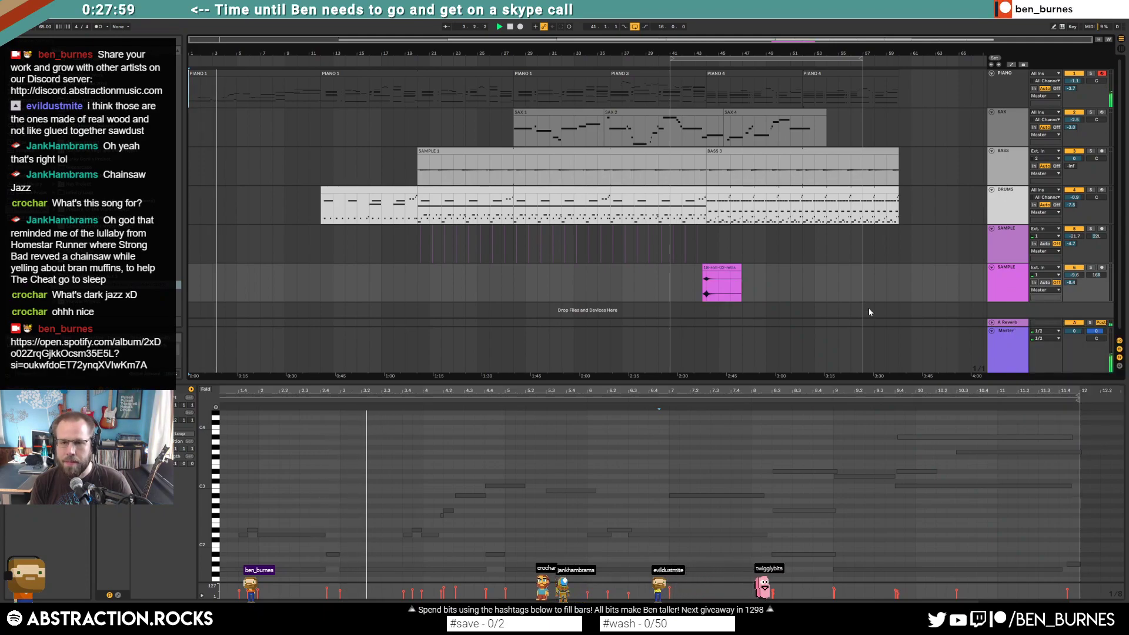
click(991, 332)
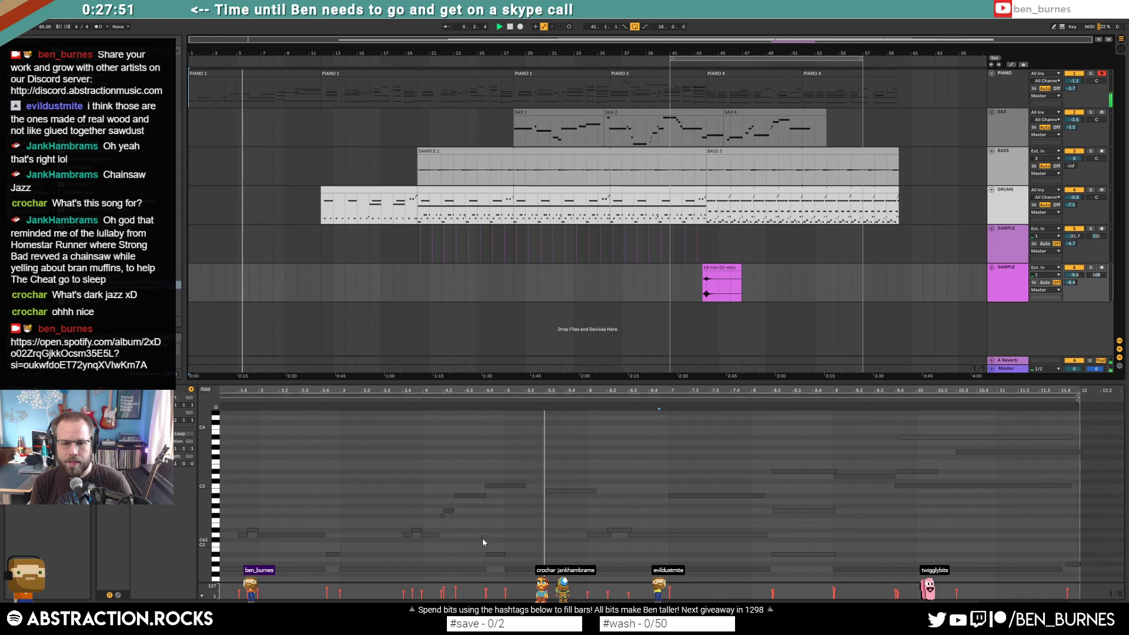
Step: Move the bar 5 melody note earlier to beat 5.2 and shift and tighten the three-note low phrase to start at beat 5.4
drag(589, 492, 534, 489)
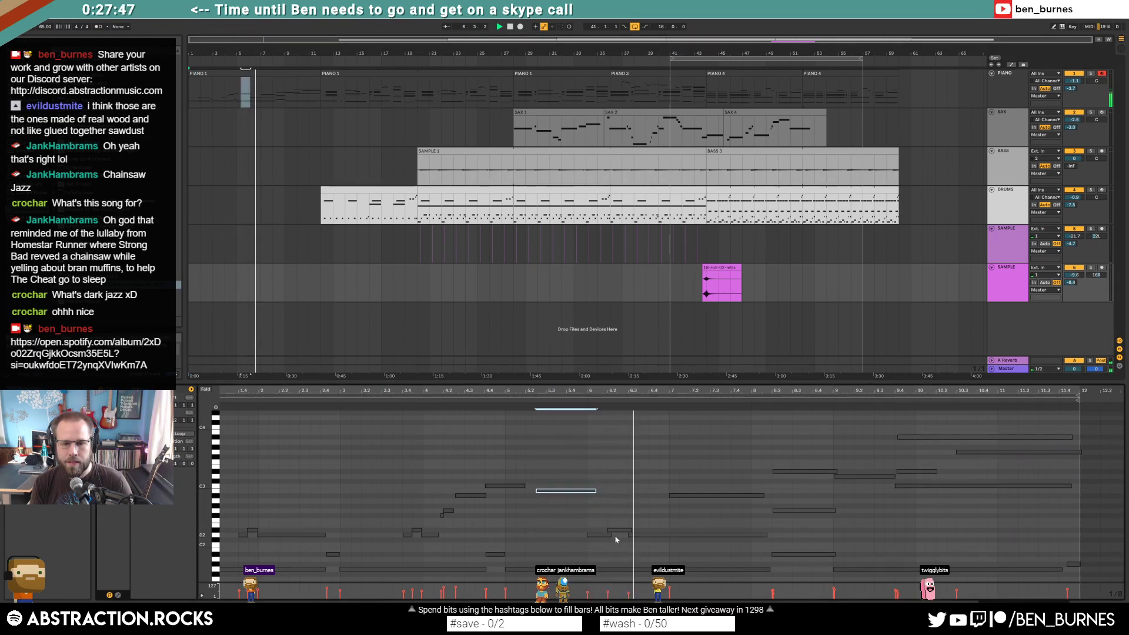
drag(601, 527, 616, 542)
key(Left)
drag(607, 406, 587, 406)
click(554, 490)
key(Left)
click(464, 400)
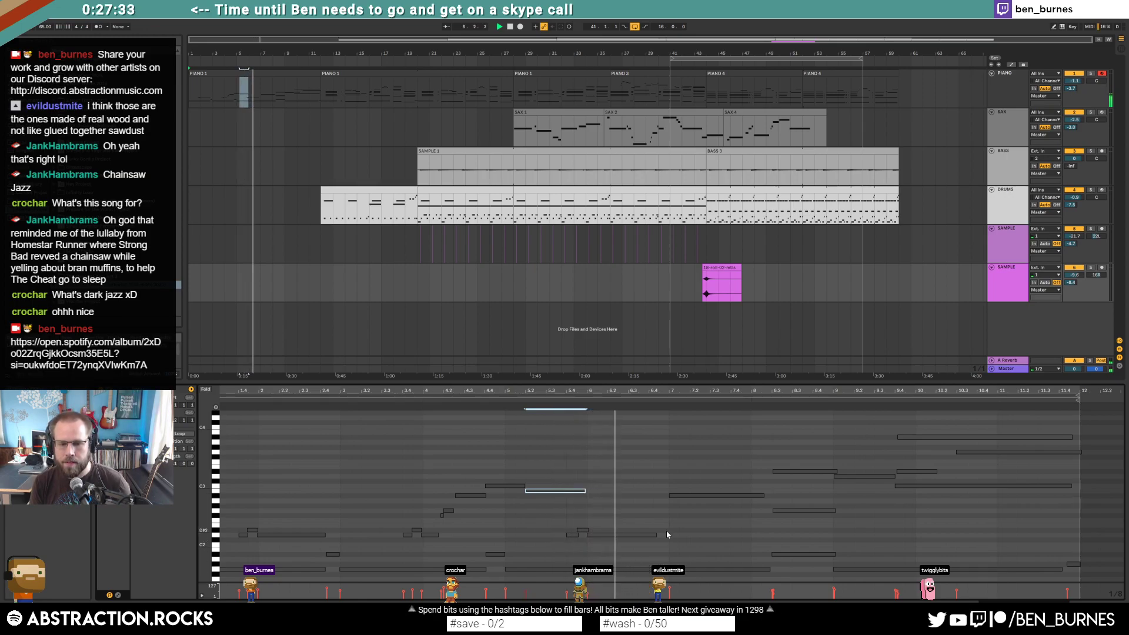
Step: Resize the bar 5 bass note to end at beat 8.2 and shorten the bar 7 melody note to about one and a half beats
click(651, 535)
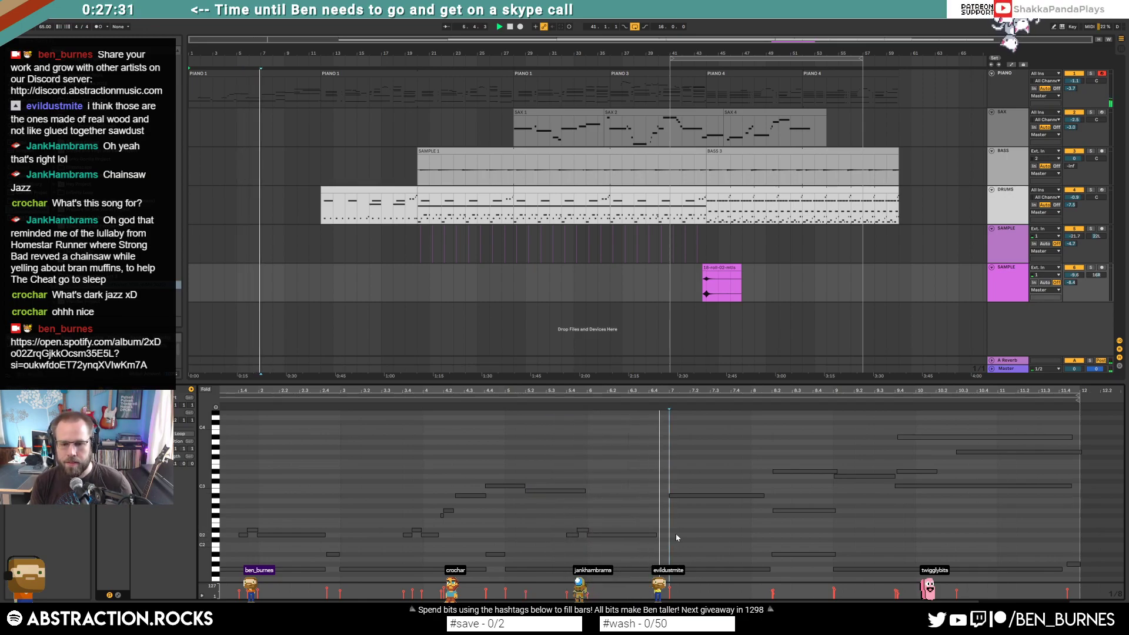
click(647, 569)
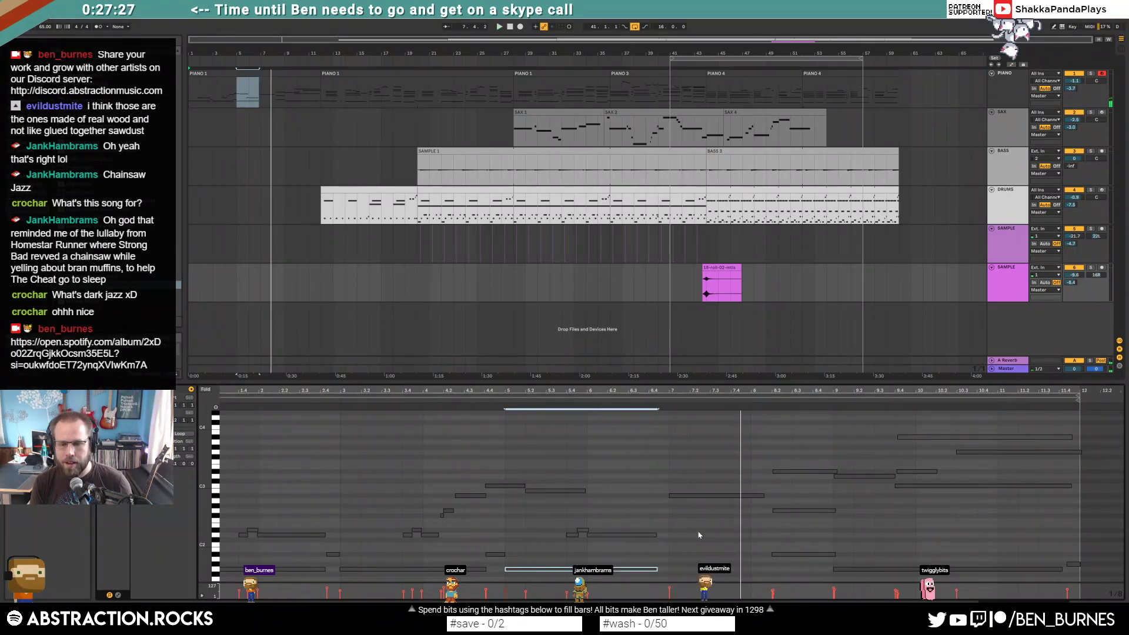
key(shift+Right)
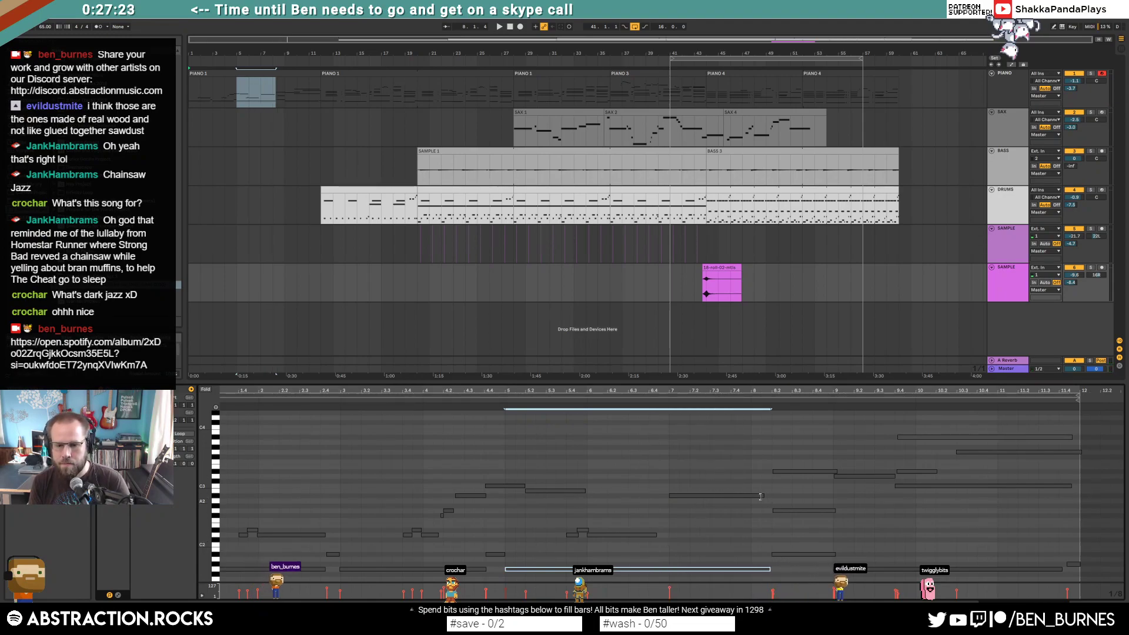
drag(763, 496, 699, 497)
Step: Select the three-note chord at beat 8.2 and move it earlier so it starts where the bar 7 melody note ends
drag(798, 450, 803, 556)
key(Left)
key(Left)
key(Left)
key(Left)
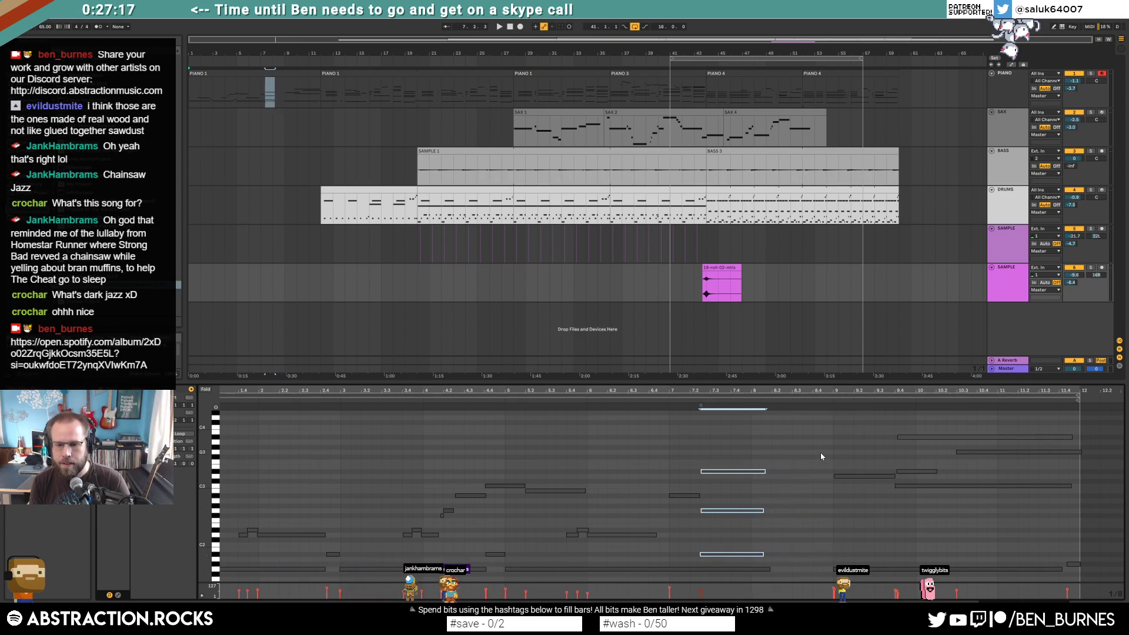
Step: Select all the notes from bar 9 onward and move them one bar earlier so they start at bar 8
drag(851, 428, 1076, 577)
key(Left)
key(Left)
key(Left)
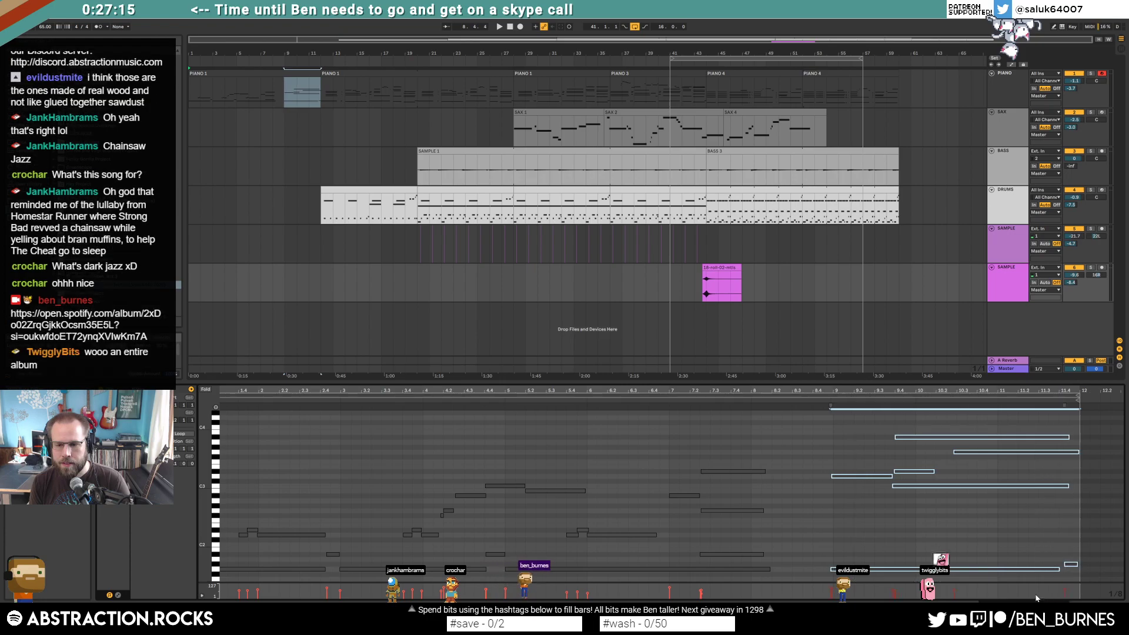
key(Left)
key(Left)
key(Left)
key(Left)
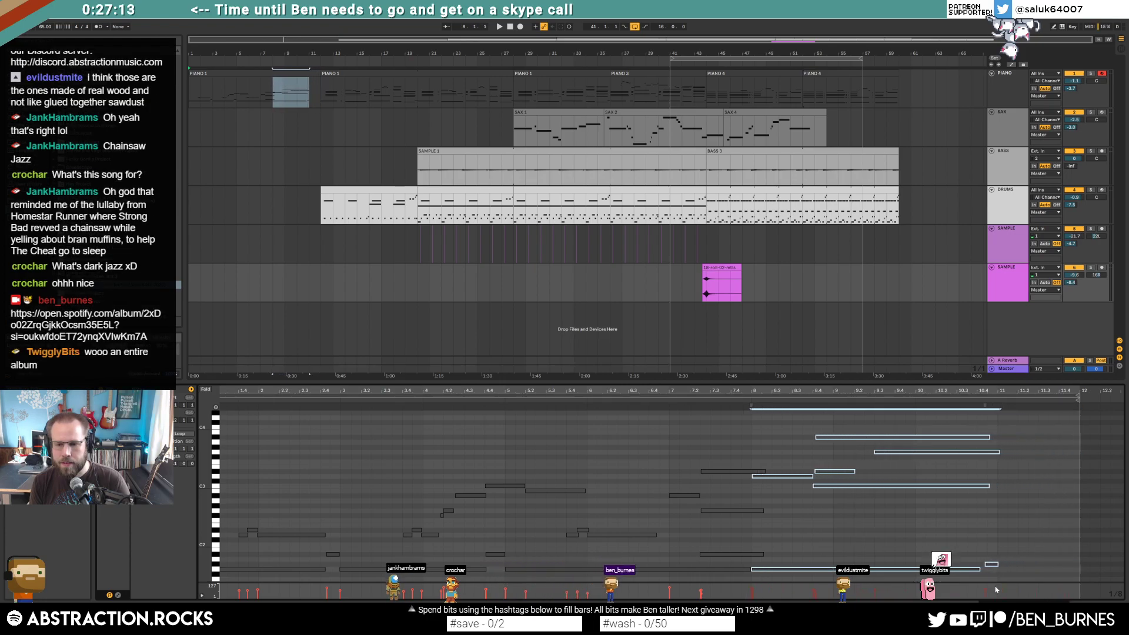
Step: Shorten the three-note chord in bar 7 so it ends just before bar 8
drag(734, 454, 739, 557)
key(shift+Left)
click(780, 540)
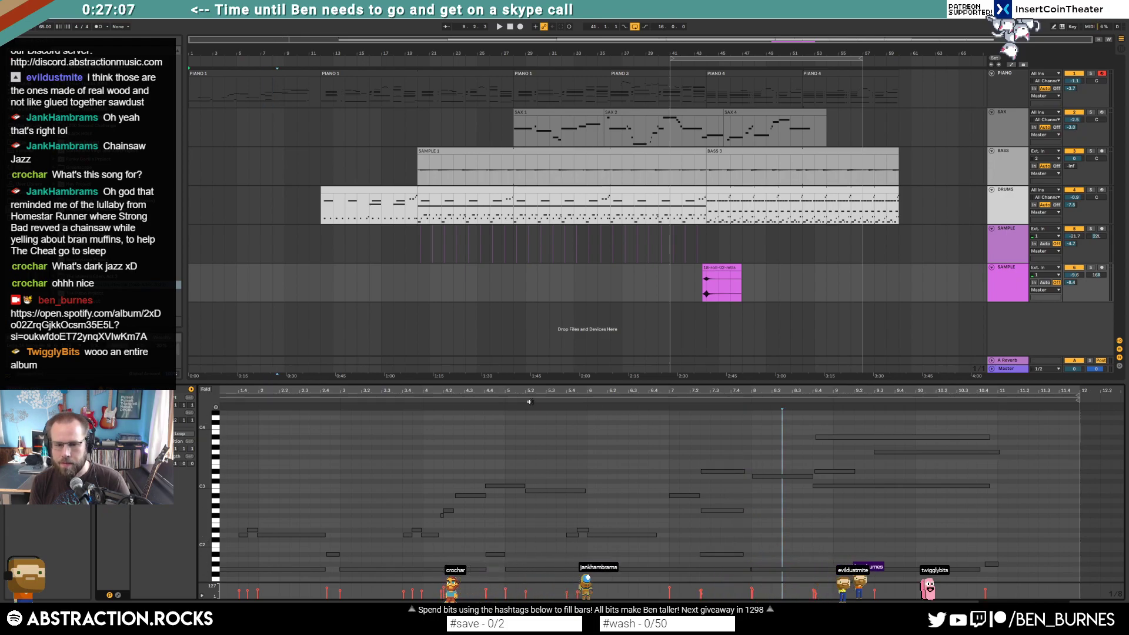
Step: Play the intro and lengthen the short bar 7 melody note so it ends where the three-note chord starts
key(space)
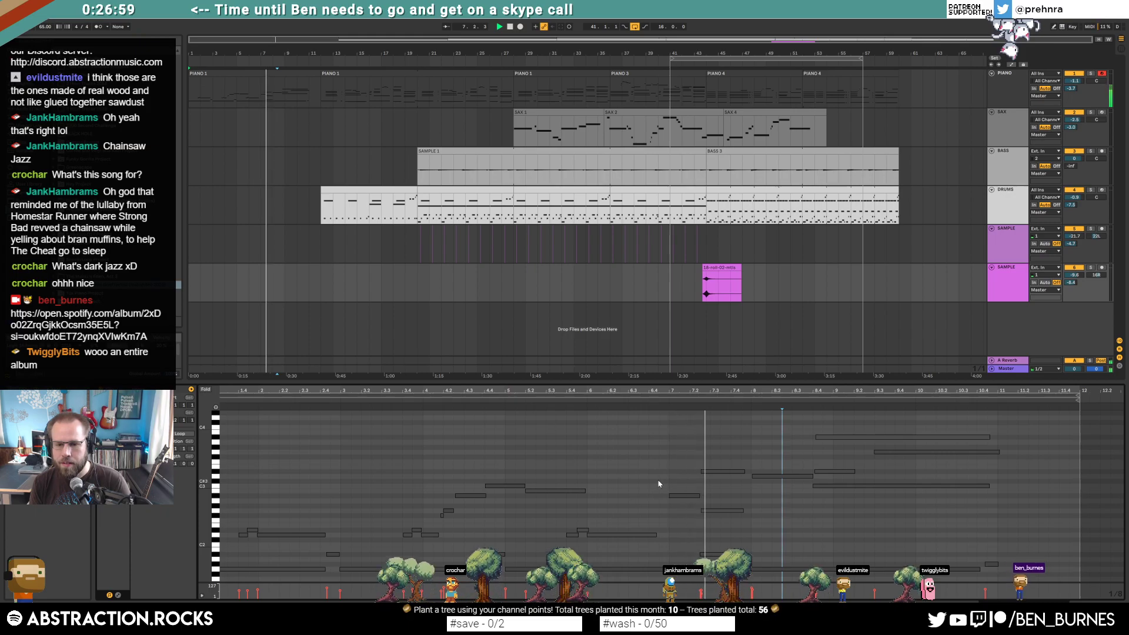
drag(731, 446, 723, 553)
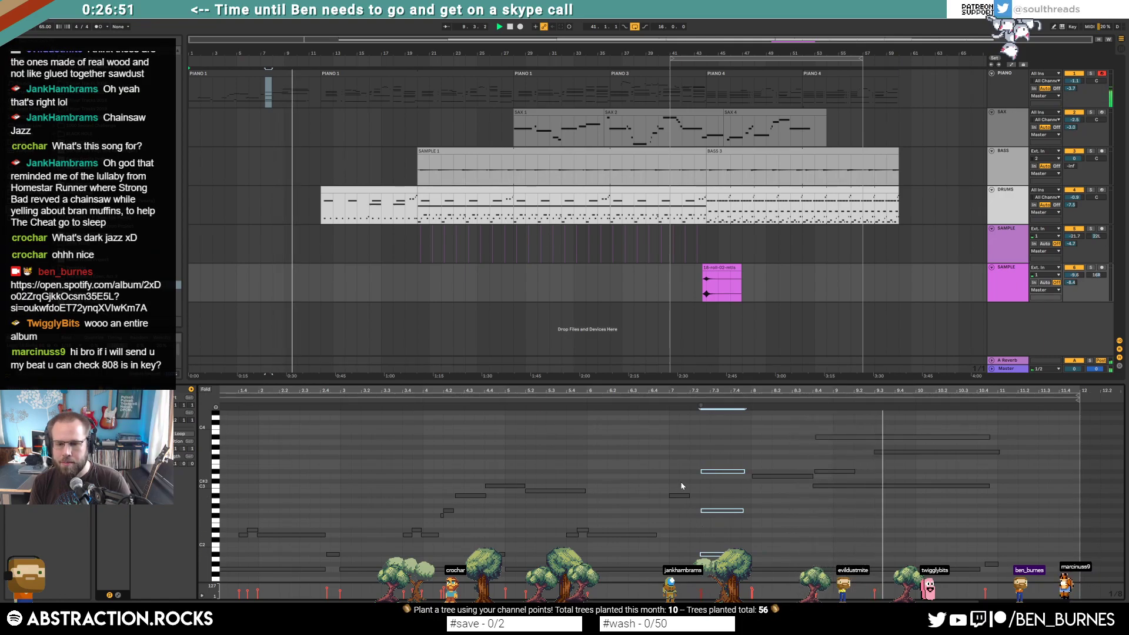
drag(689, 496, 696, 497)
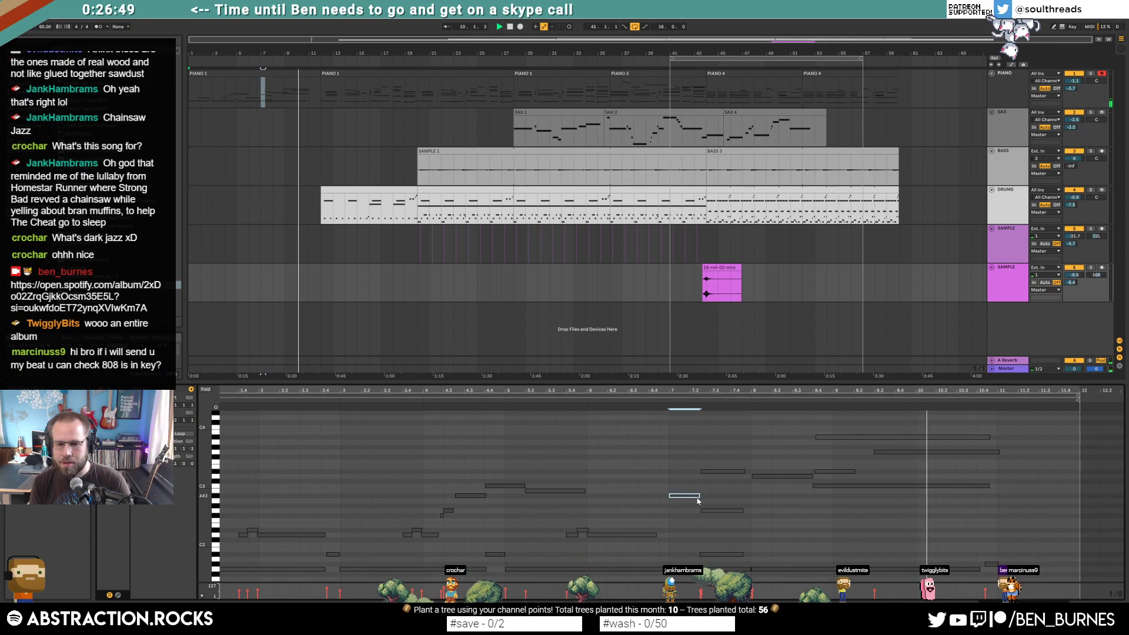
click(767, 503)
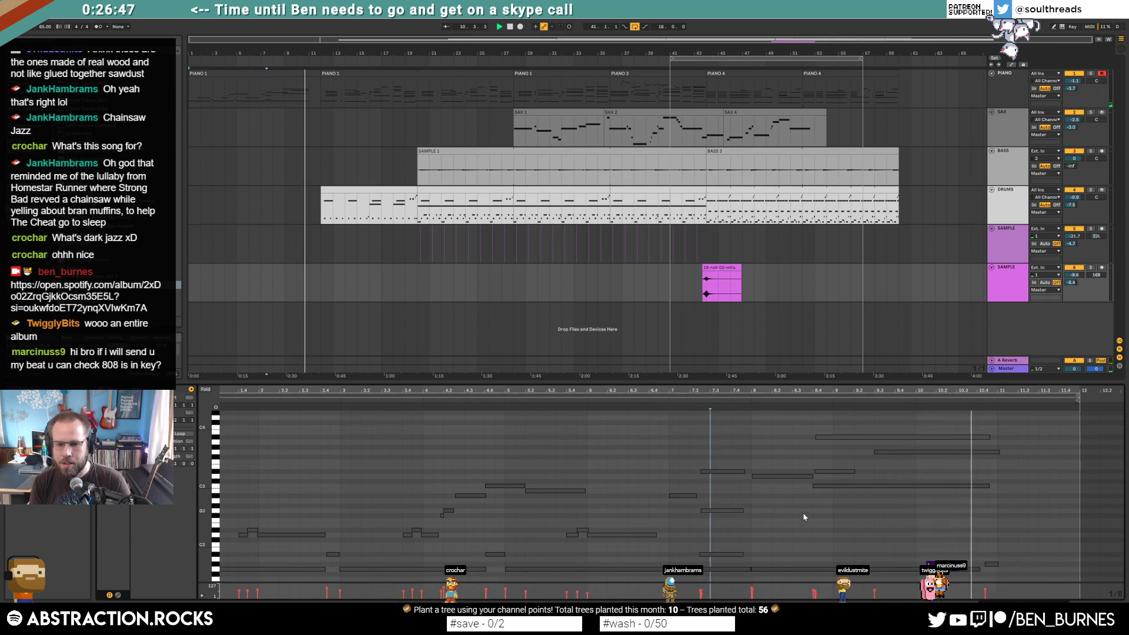
Step: Trim the overhanging upper note at the end of the piano intro so it ends together with the other held notes
scroll(316, 113, up, 5)
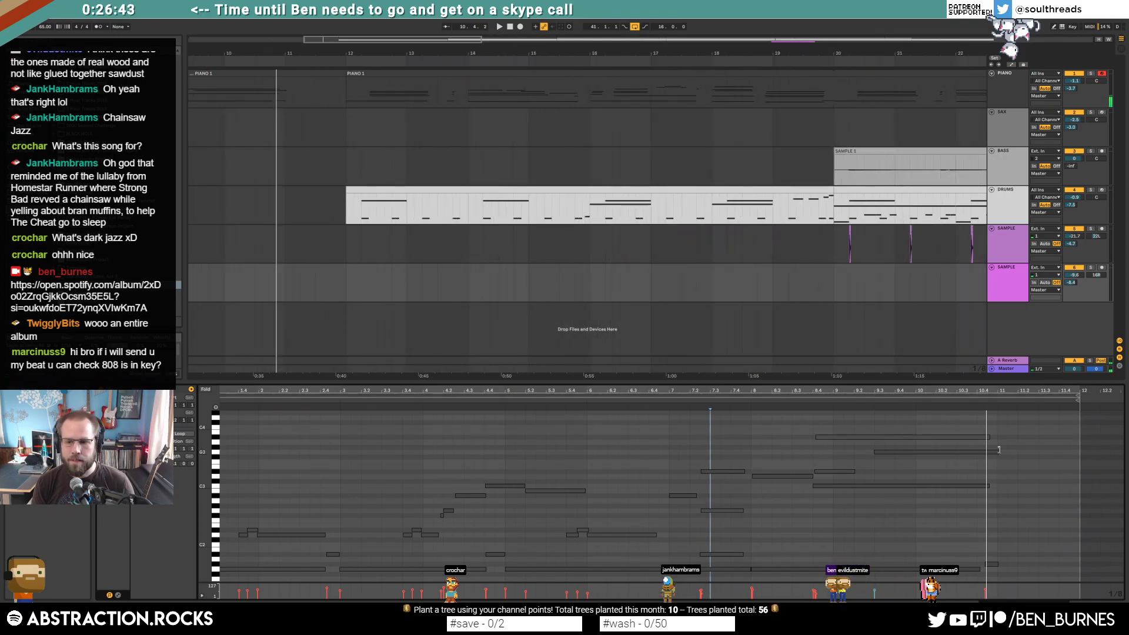
drag(998, 450, 993, 455)
Step: Delete the empty bar 11 from the whole arrangement so everything from bar 12 onward starts one bar earlier
click(287, 86)
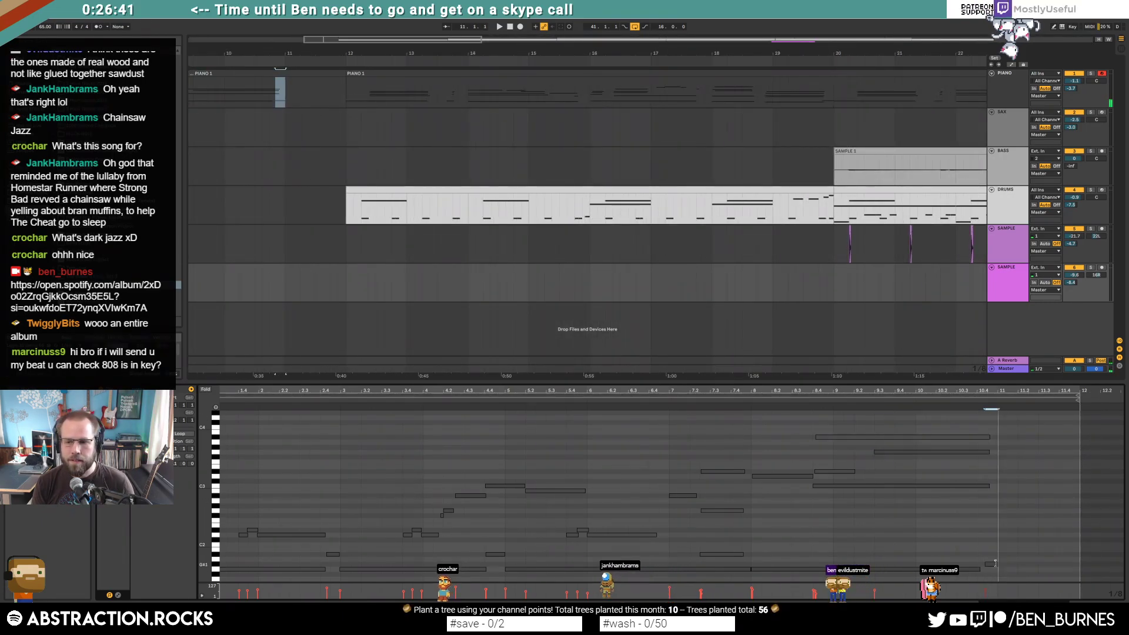
drag(286, 85, 331, 87)
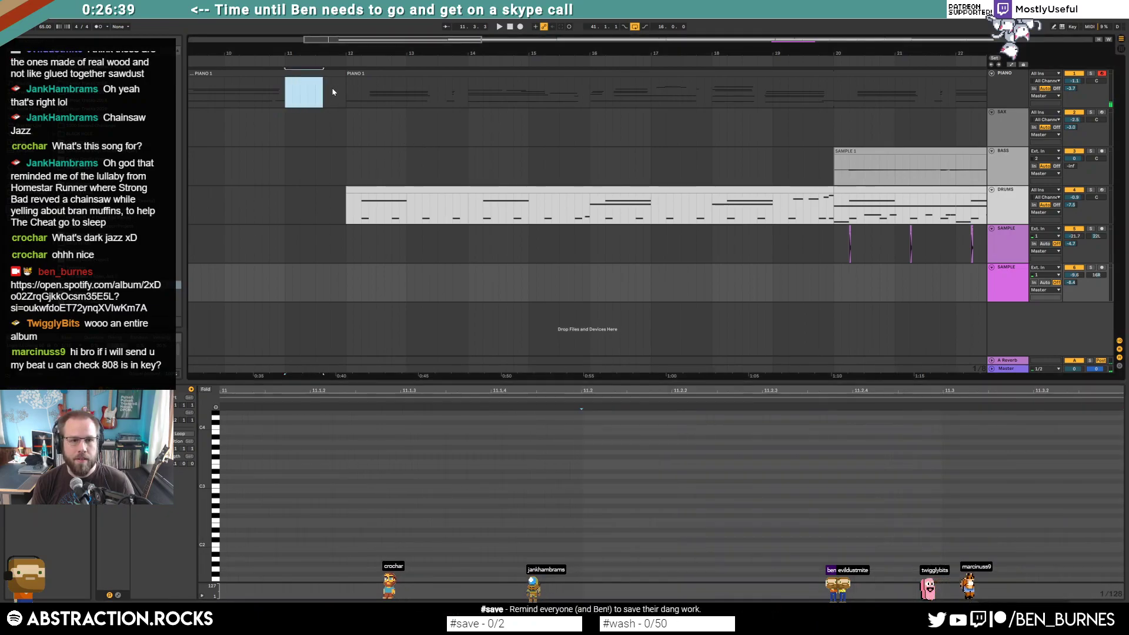
key(ctrl+shift+Delete)
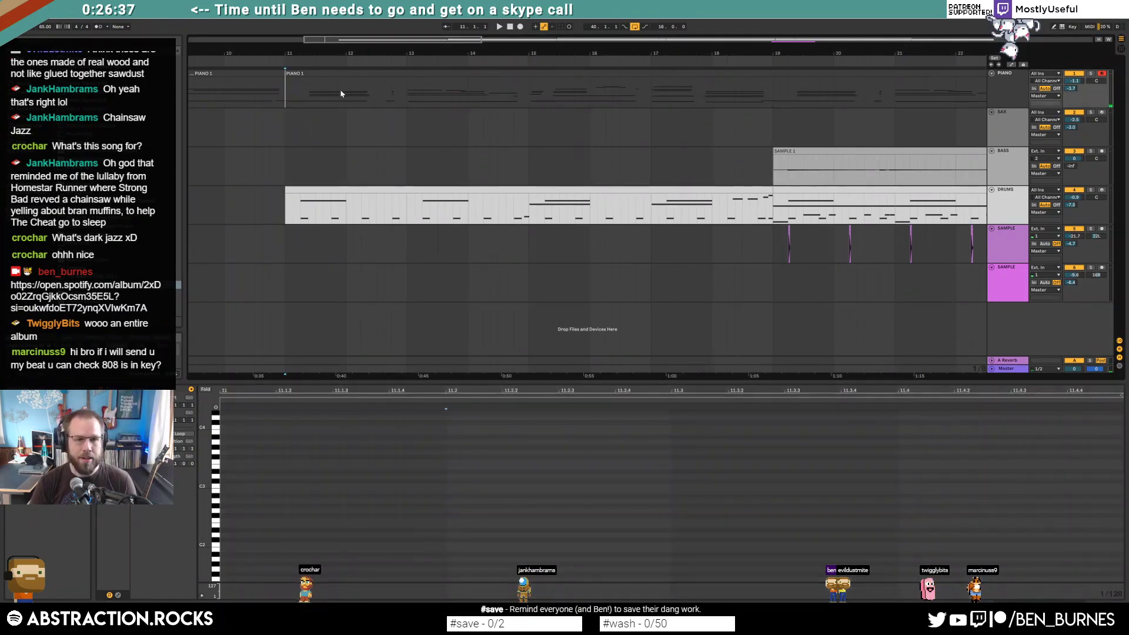
Step: Play back the piano intro through its transition into the drum section at bar 11, then stop playback
drag(369, 43, 313, 43)
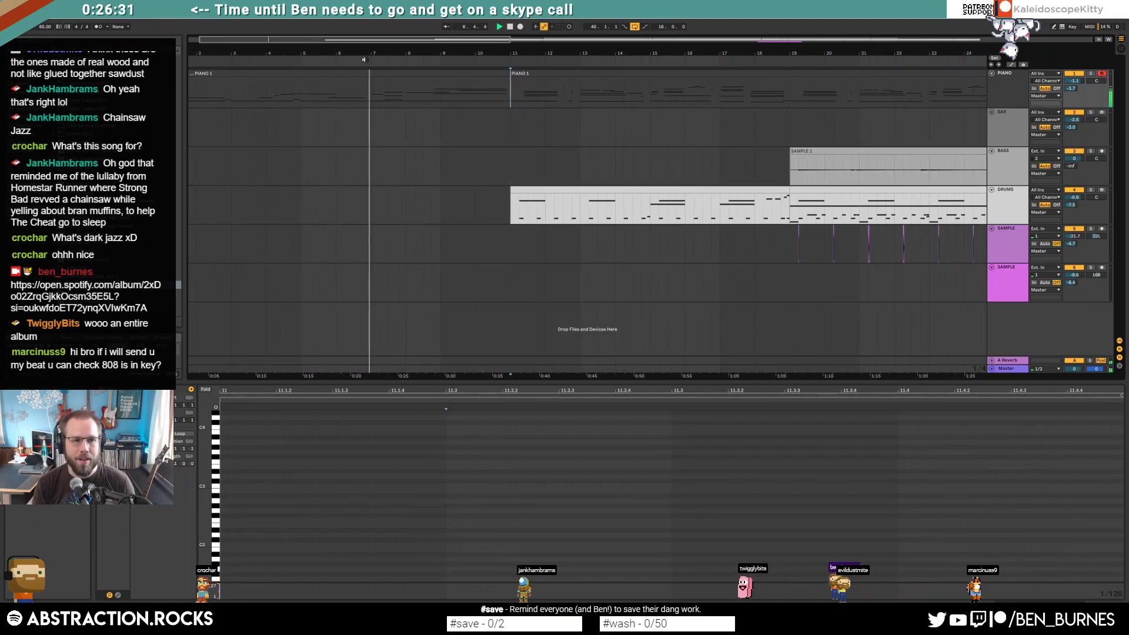
click(418, 73)
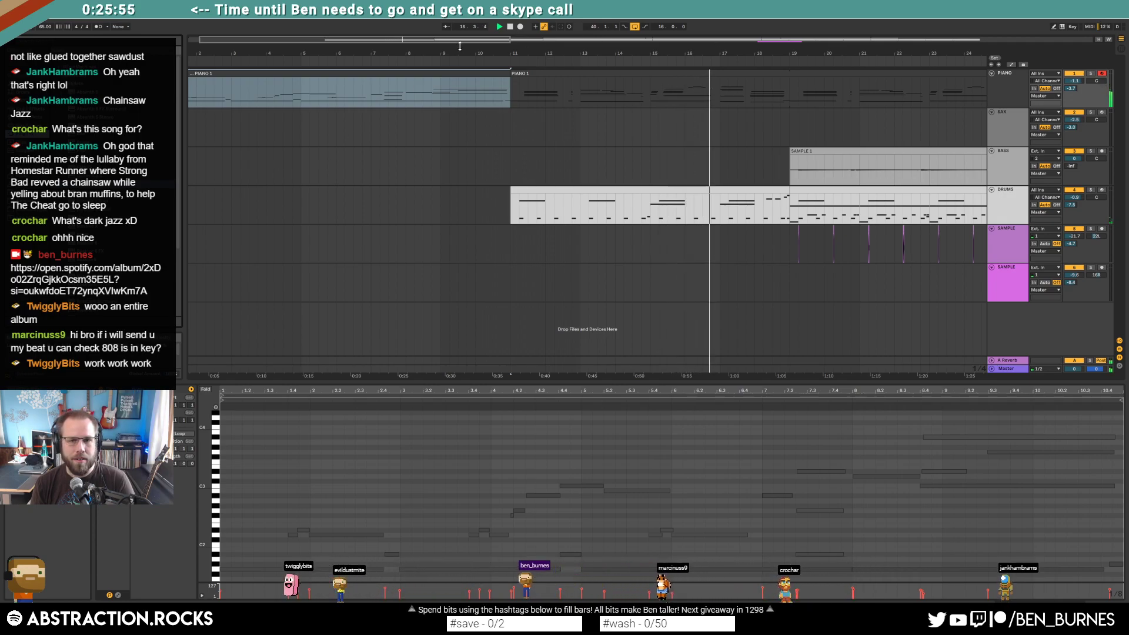
drag(464, 46, 467, 117)
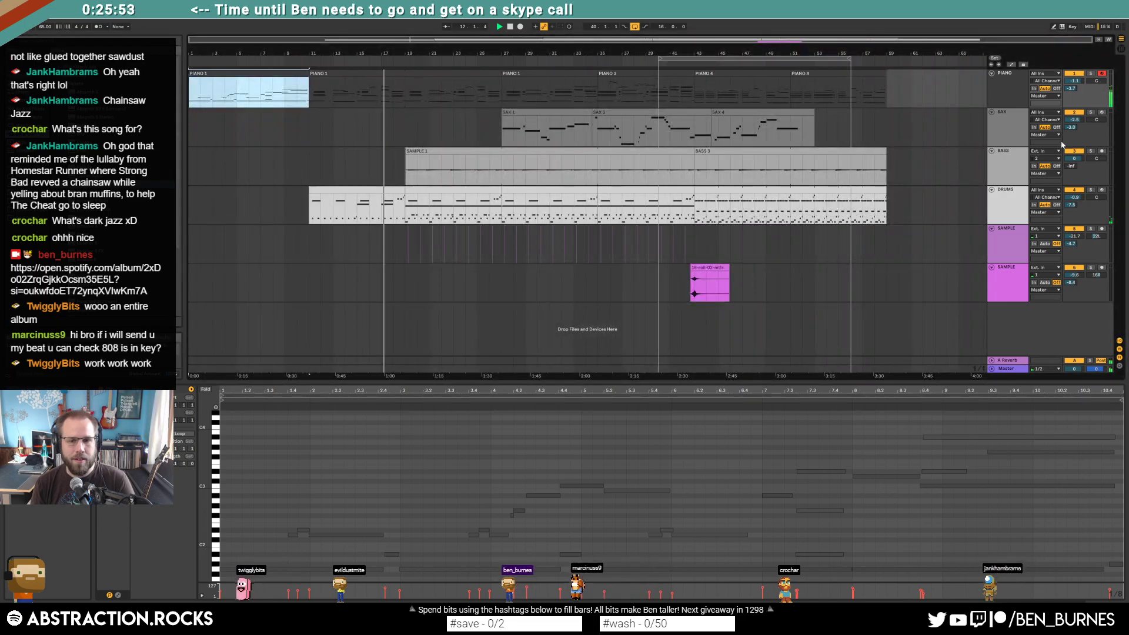
key(space)
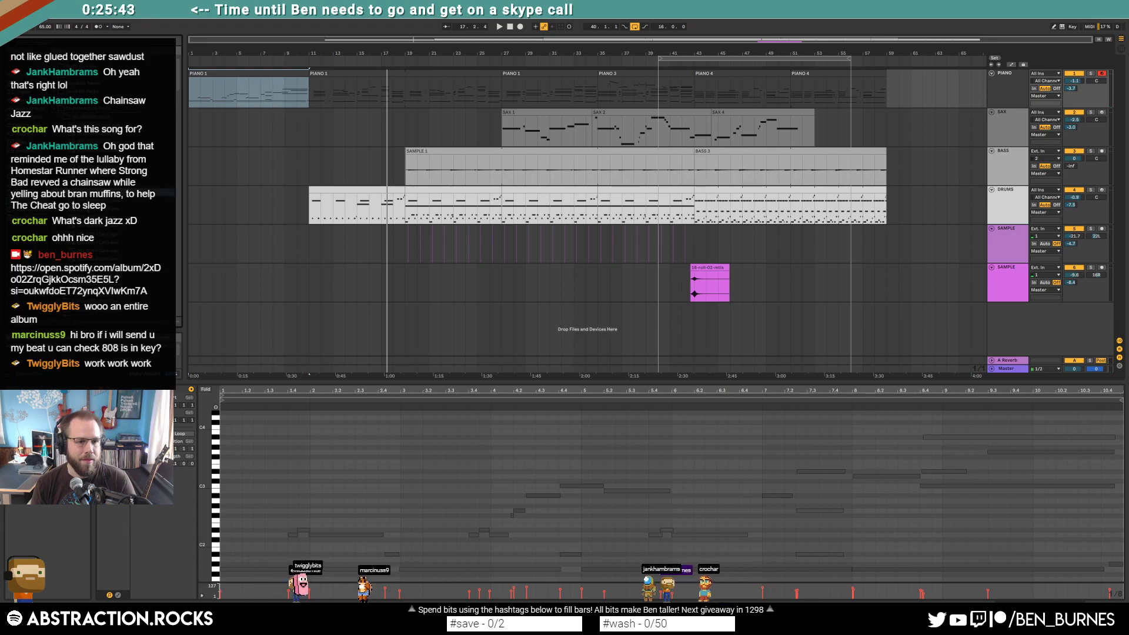
Step: Add an audio track below the last SAMPLE track, with an 808 sample at bar 49 and a Tuner
click(802, 305)
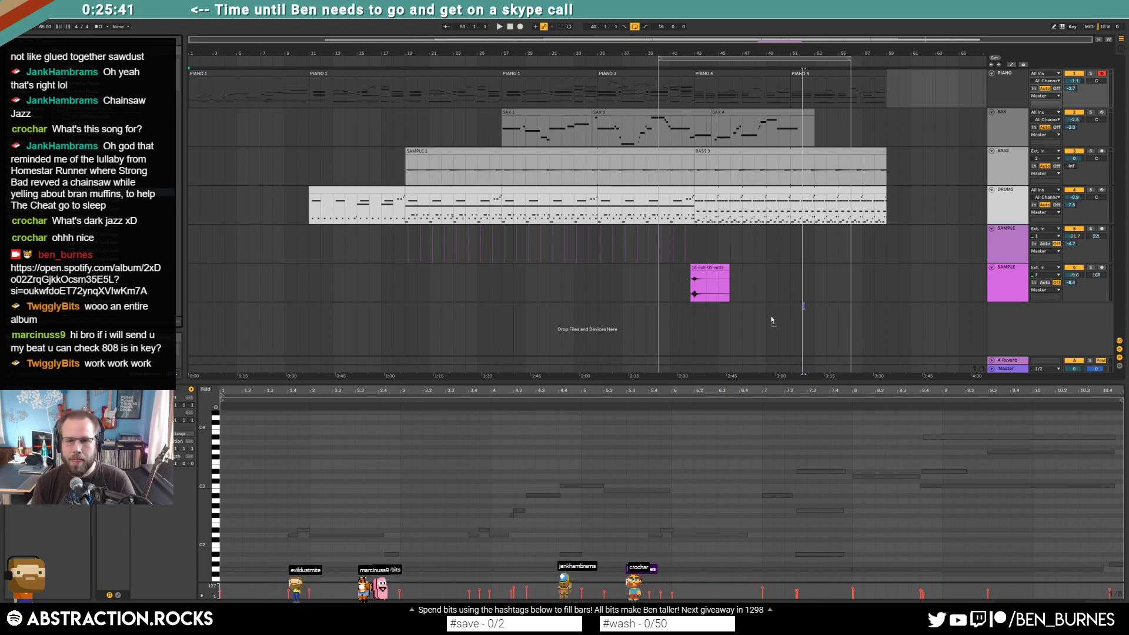
key(ctrl+t)
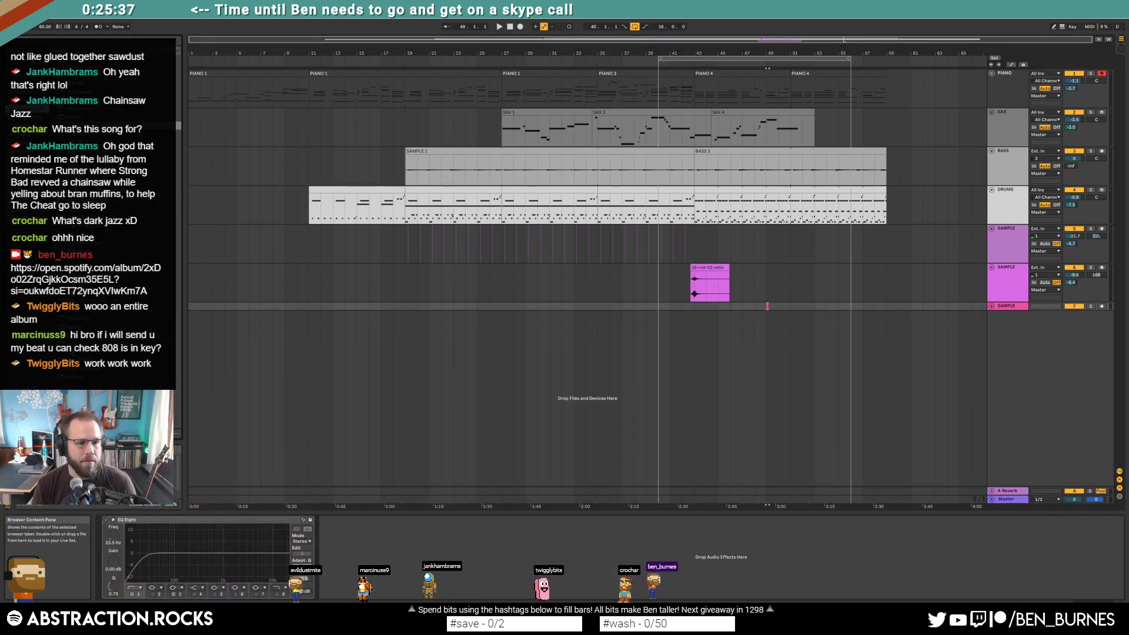
key(ctrl+v)
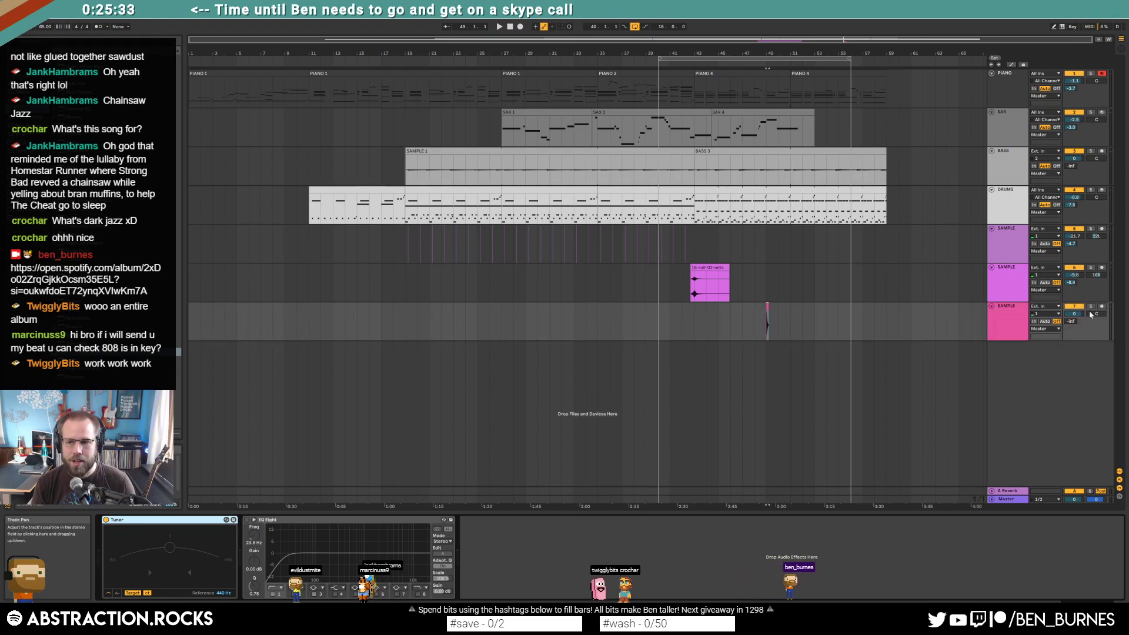
Step: Solo and play the 808 sample clip to read its pitch in the Tuner
scroll(772, 323, up, 3)
scroll(749, 312, up, 5)
click(754, 321)
key(space)
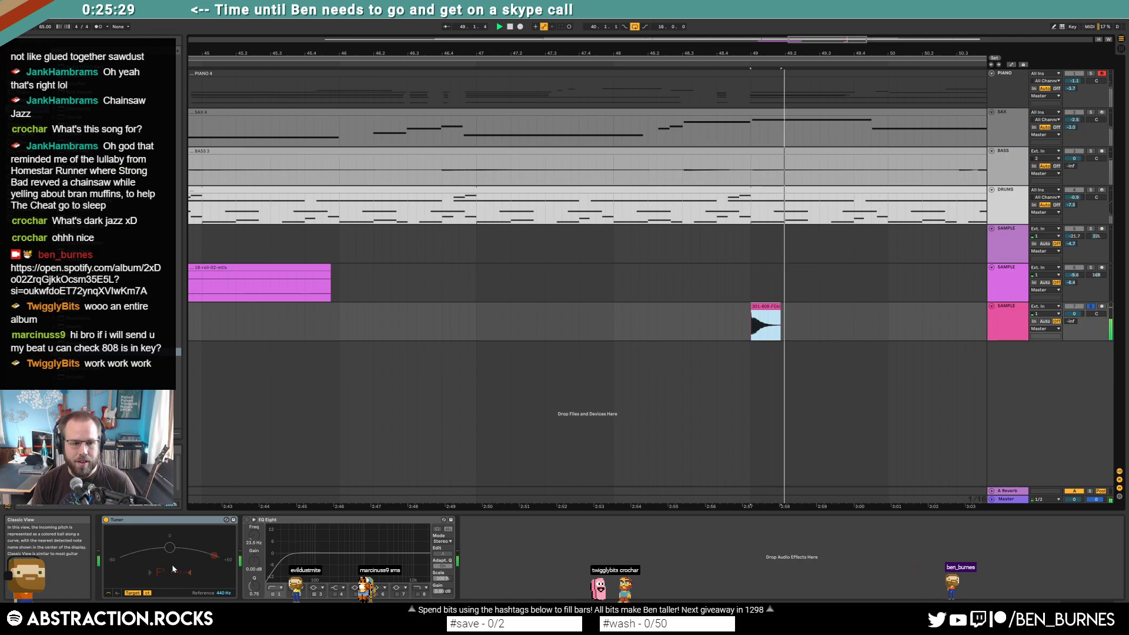
key(space)
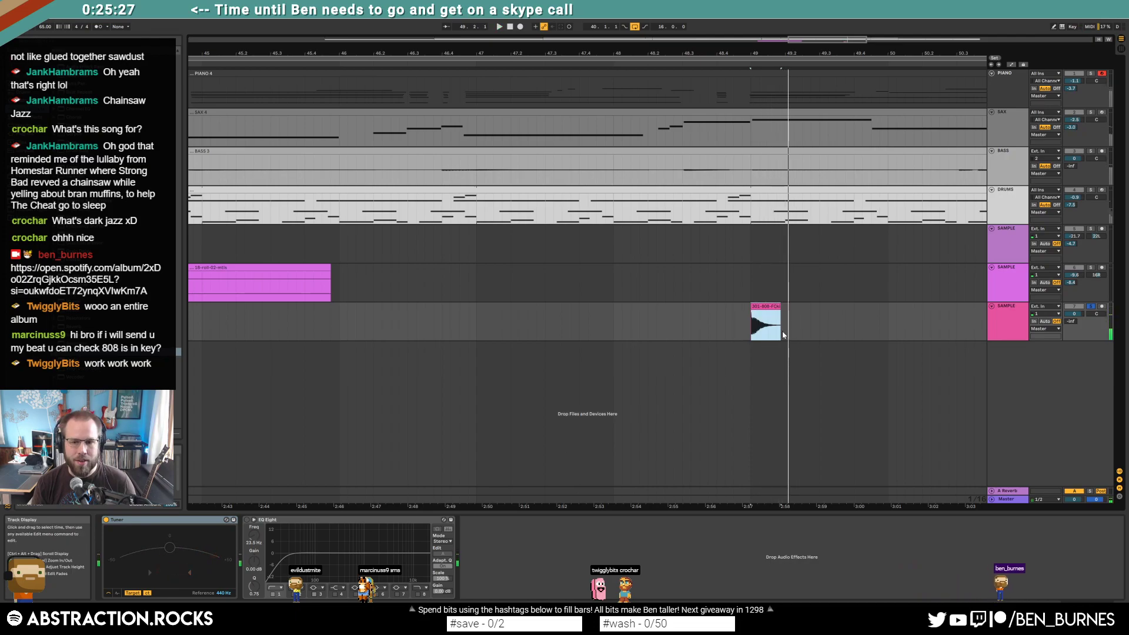
Step: Transpose the 808 sample clip upward and replay it through the Tuner to check its pitch
double_click(768, 307)
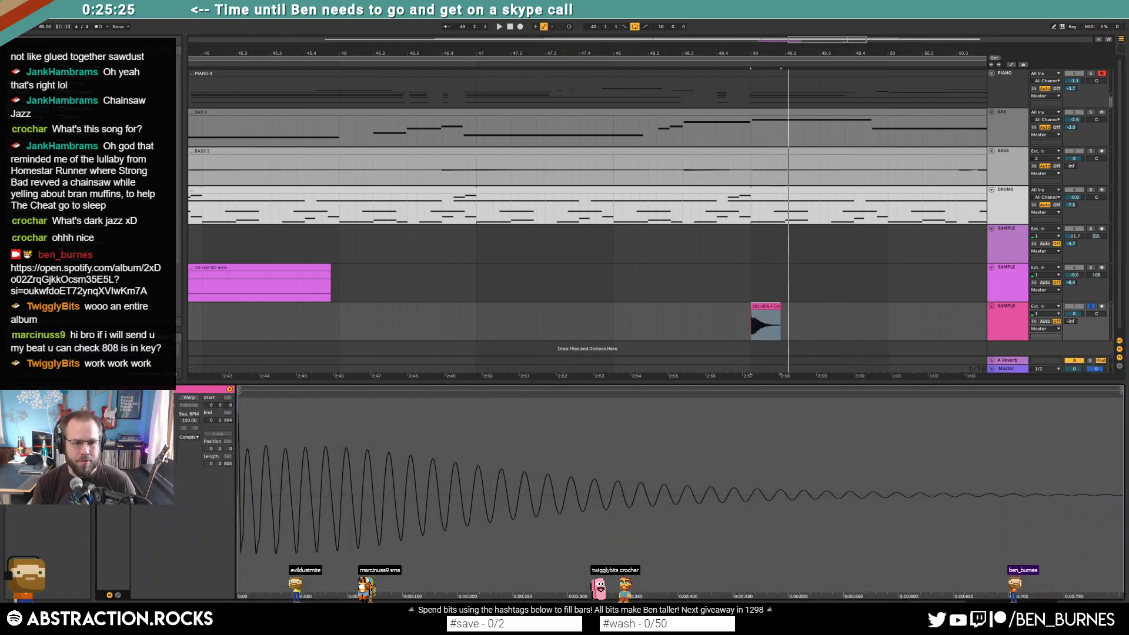
click(757, 304)
key(space)
key(shift+Tab)
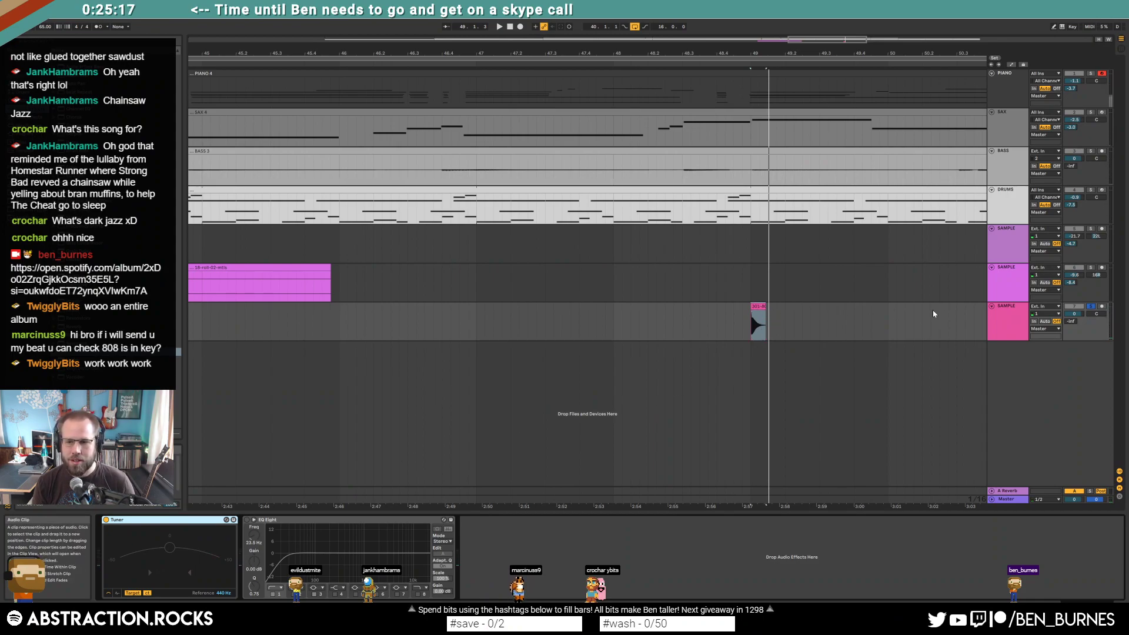
Step: Delete the added 808 SAMPLE track
click(998, 320)
key(Delete)
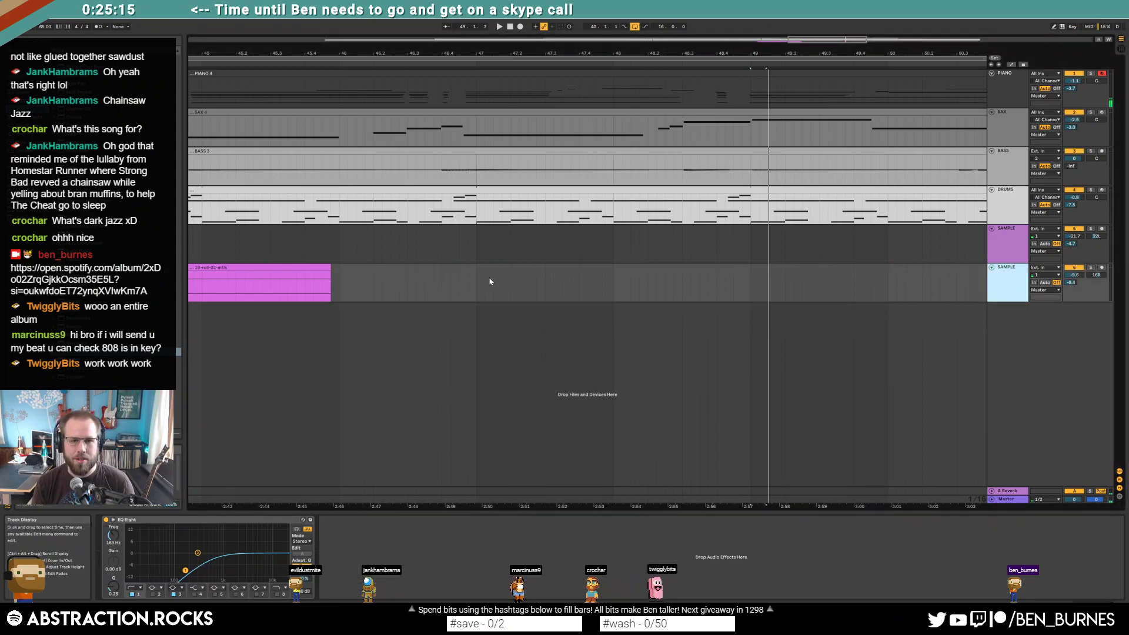
Step: Play the intro, open the first PIANO 1 clip and extend the start of the upper bar 9 note slightly earlier
scroll(489, 281, down, 5)
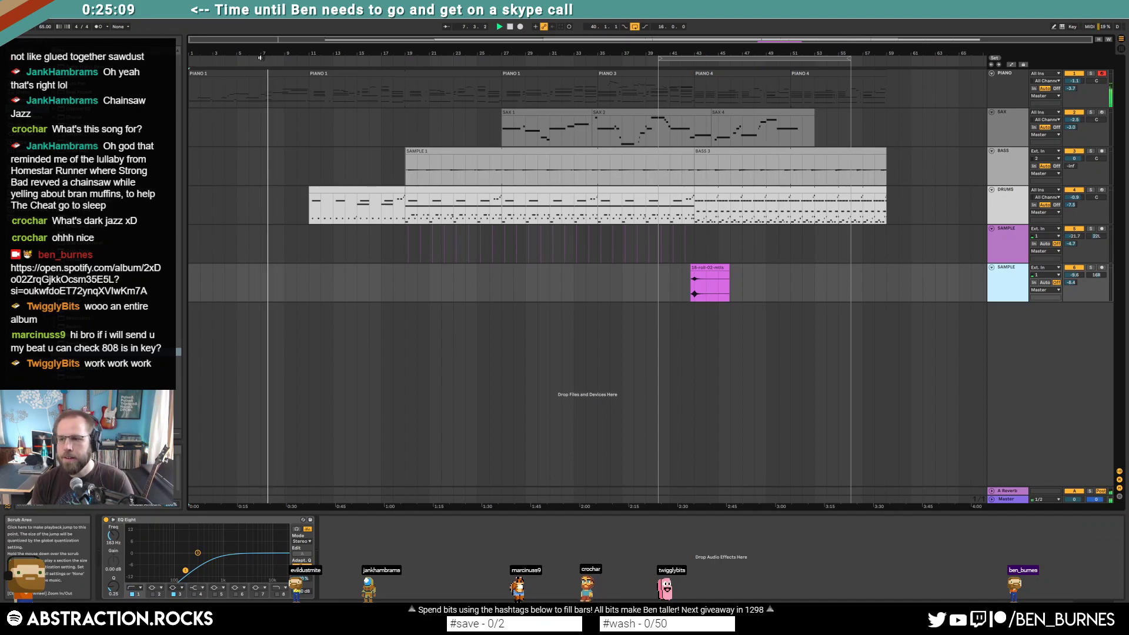
click(1013, 255)
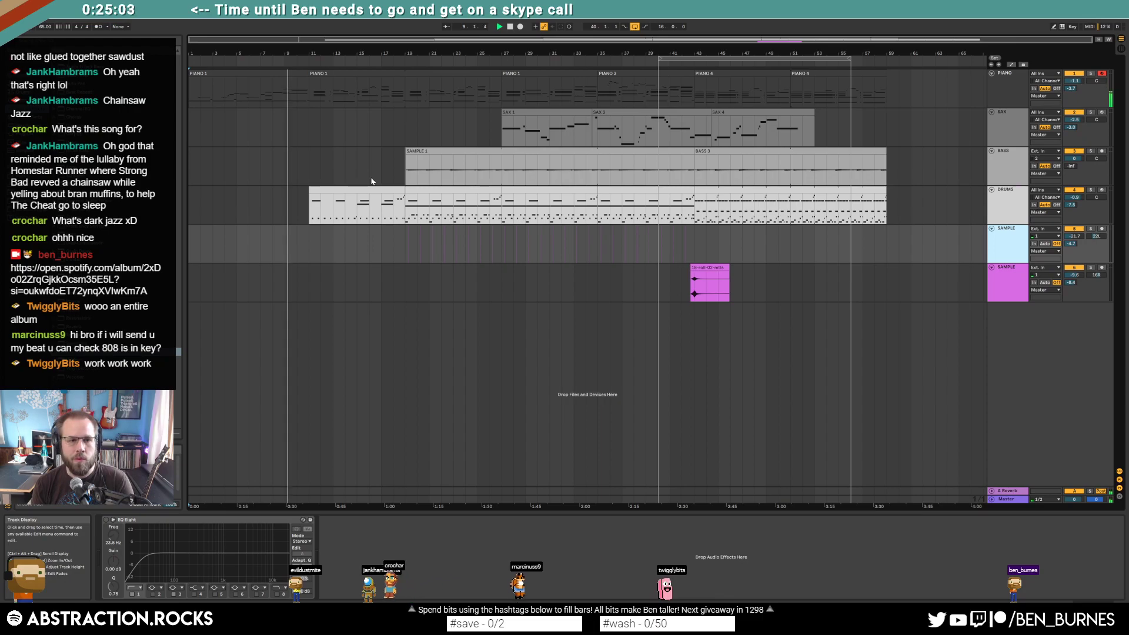
double_click(301, 81)
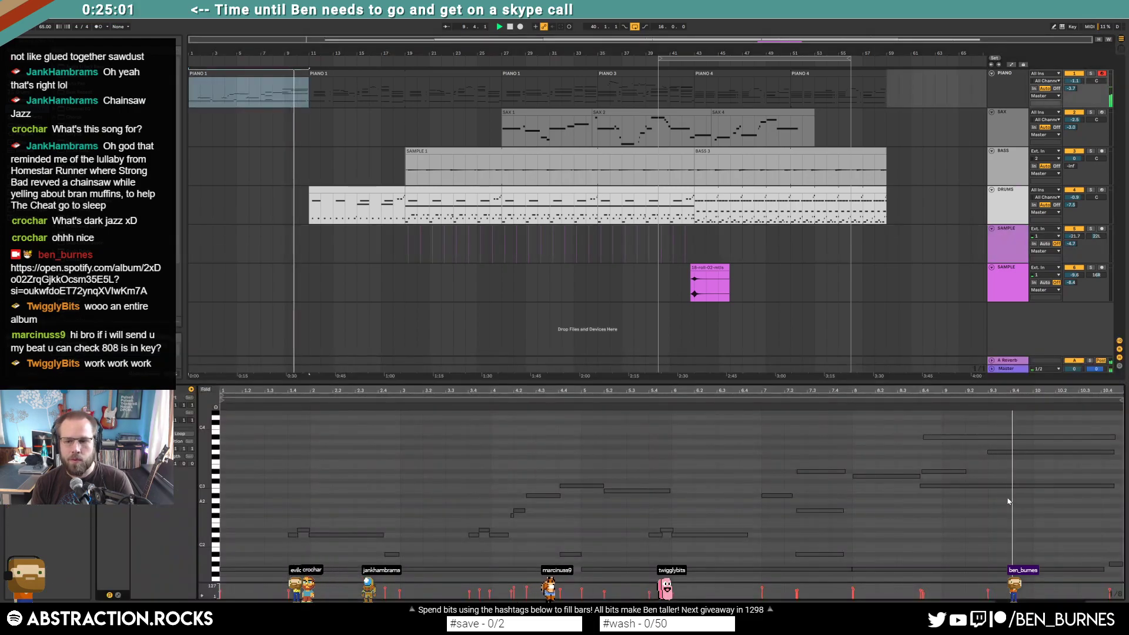
click(1008, 470)
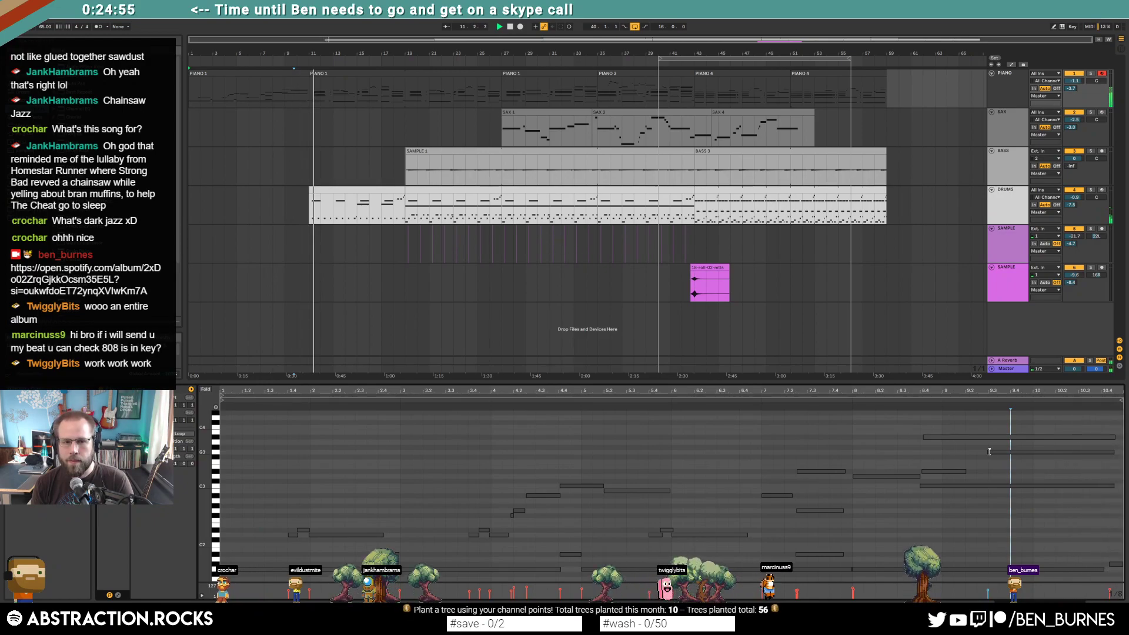
click(988, 451)
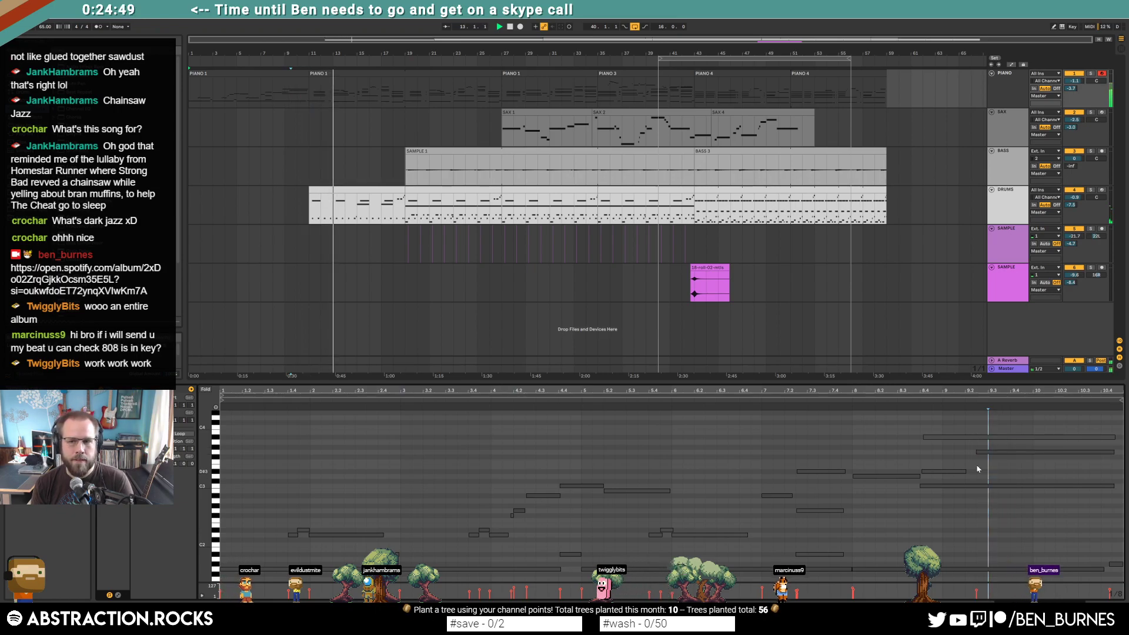
Step: Select the Master track to inspect its mastering effects chain while the song plays, and fold the track again
click(814, 285)
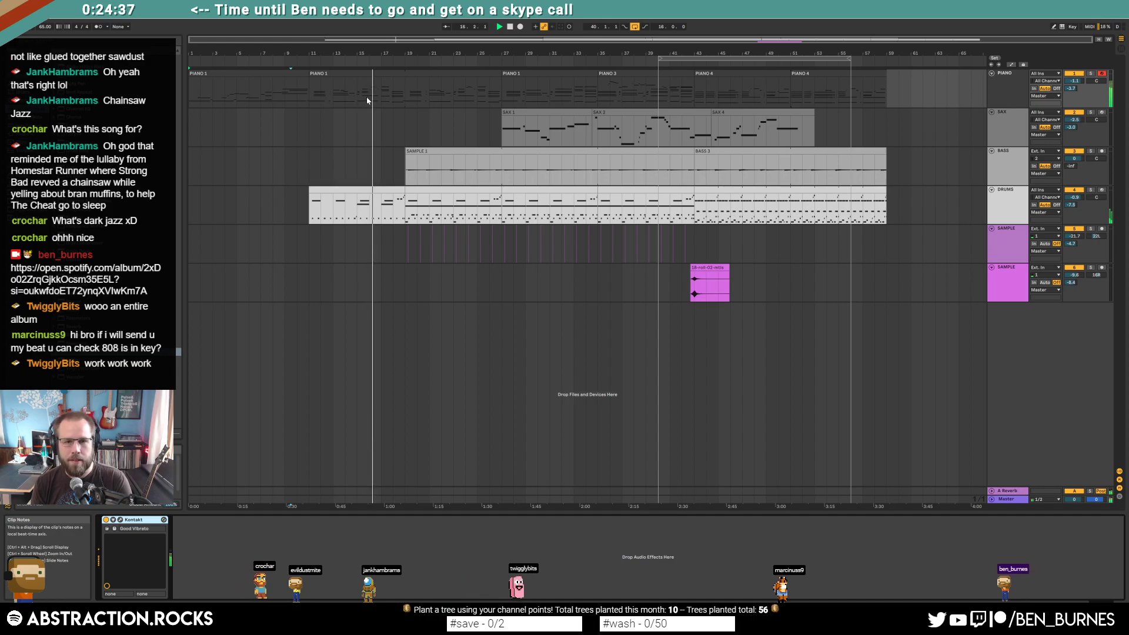
click(991, 498)
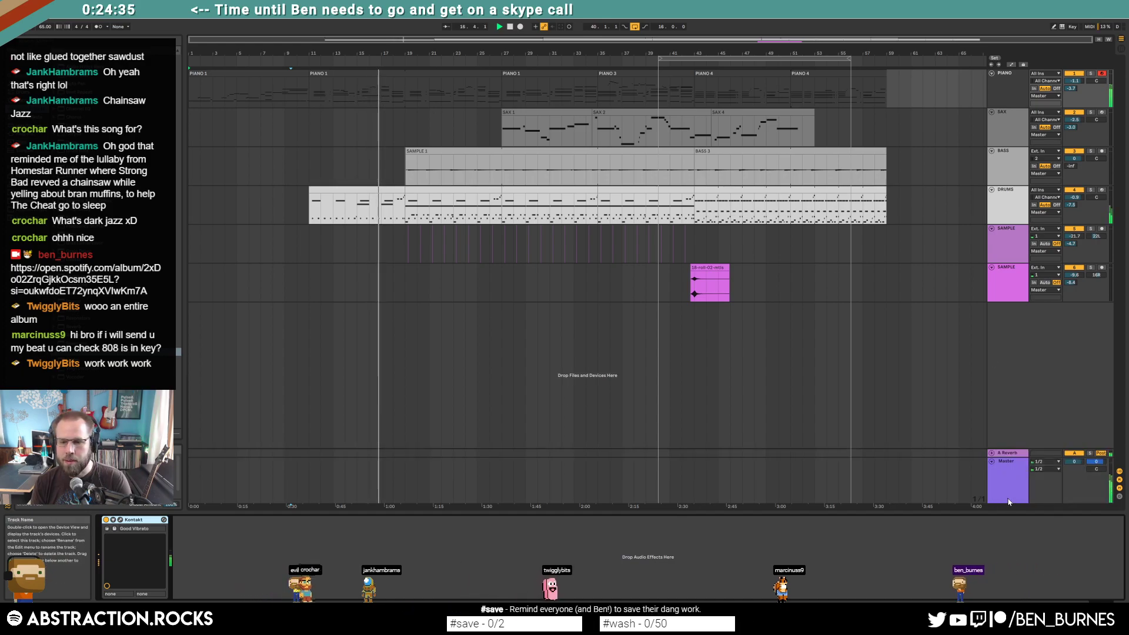
click(1008, 502)
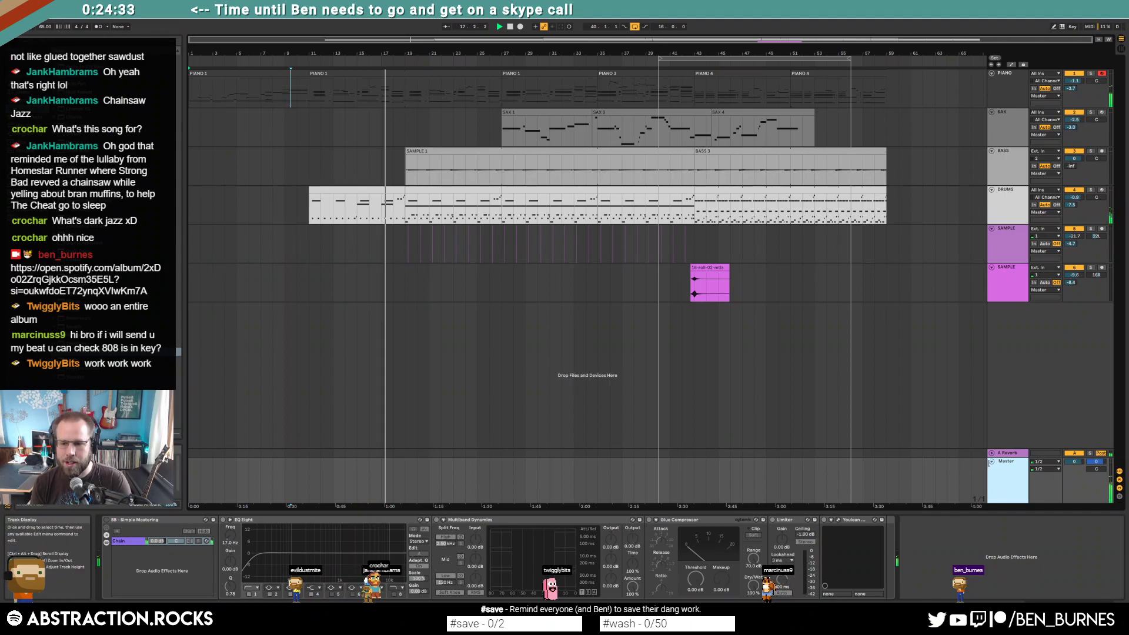
key(u)
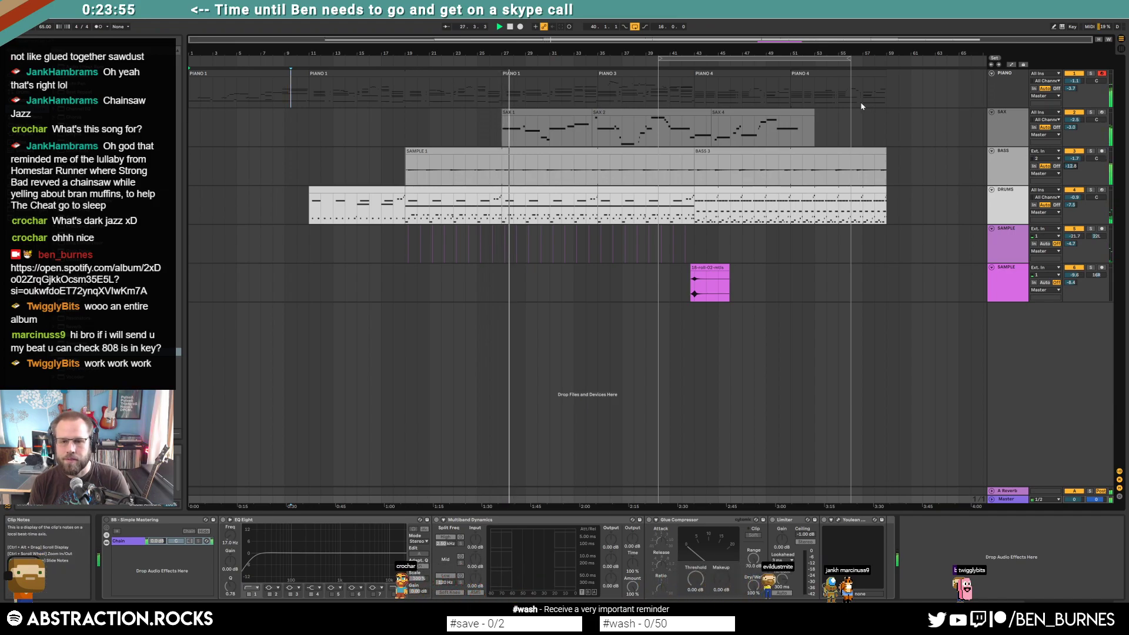
Step: Move the loop region to bars 43 to 59 and lower the volume of the lower SAMPLE track to about -14.7 dB
drag(742, 57, 768, 56)
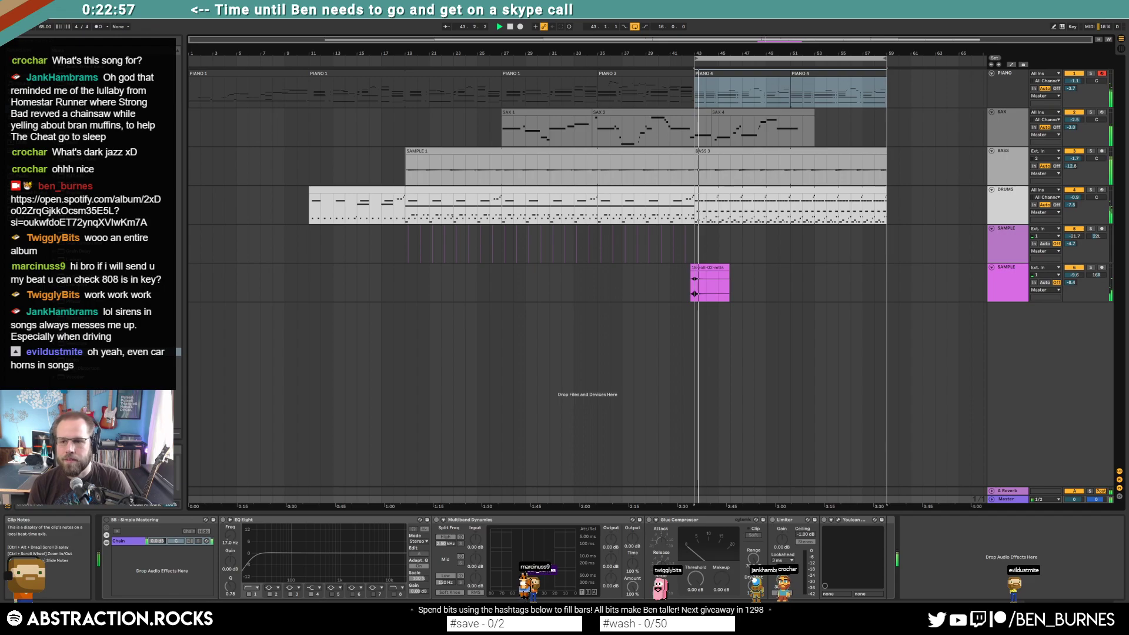
mouse_move(1074, 274)
mouse_down()
mouse_move(1074, 302)
mouse_move(1095, 276)
mouse_up()
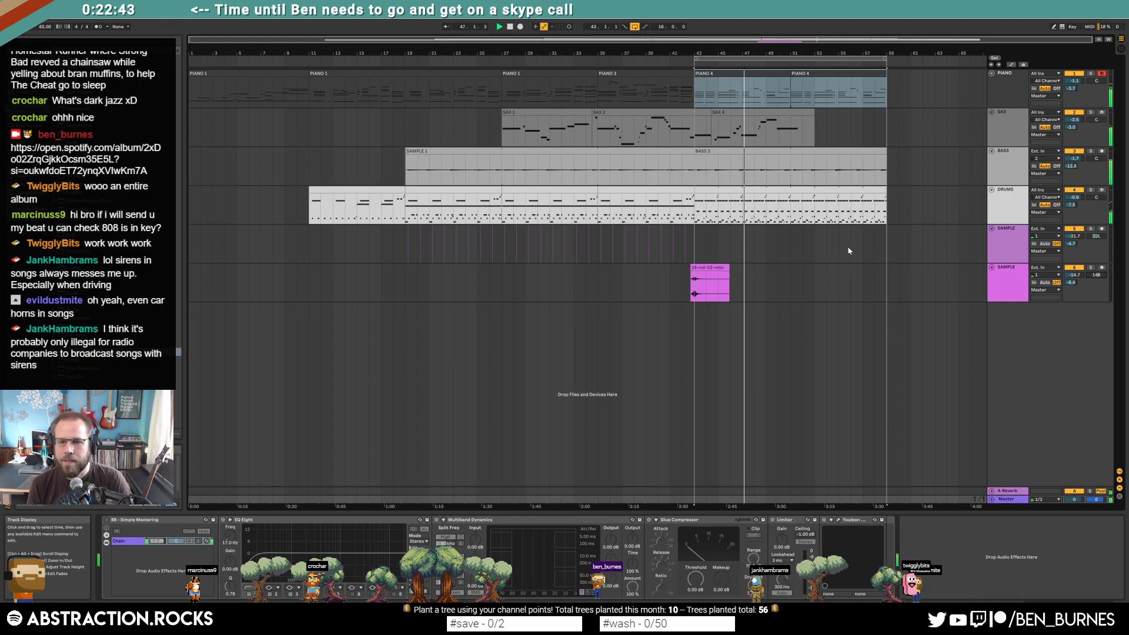
Step: Open the SAX 4 clip and review its melody notes while the section plays
click(772, 111)
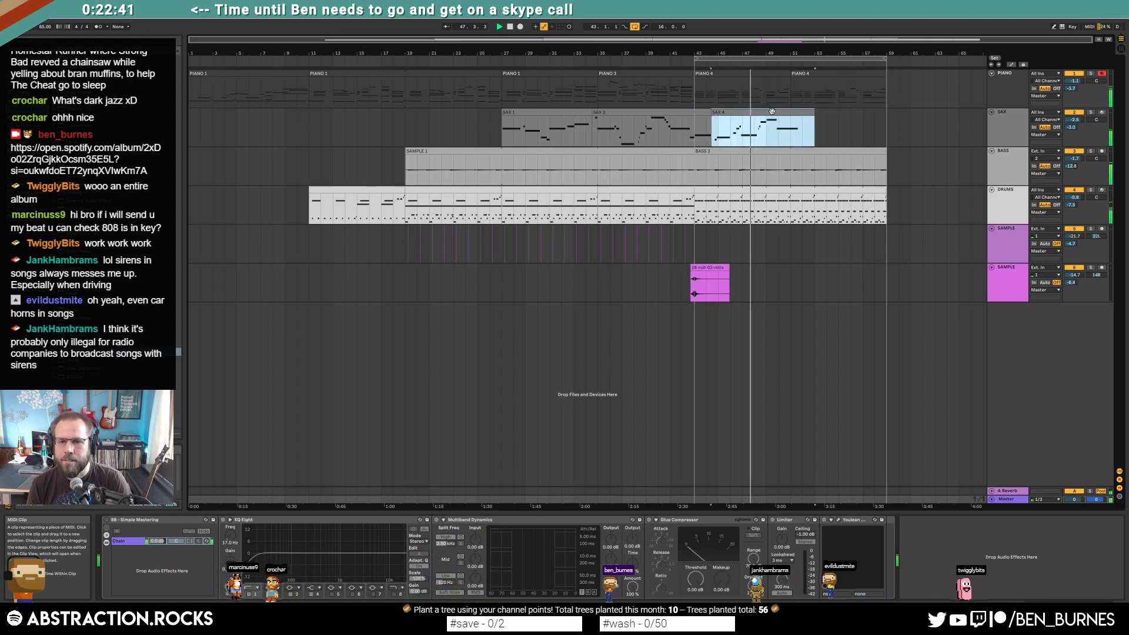
double_click(772, 111)
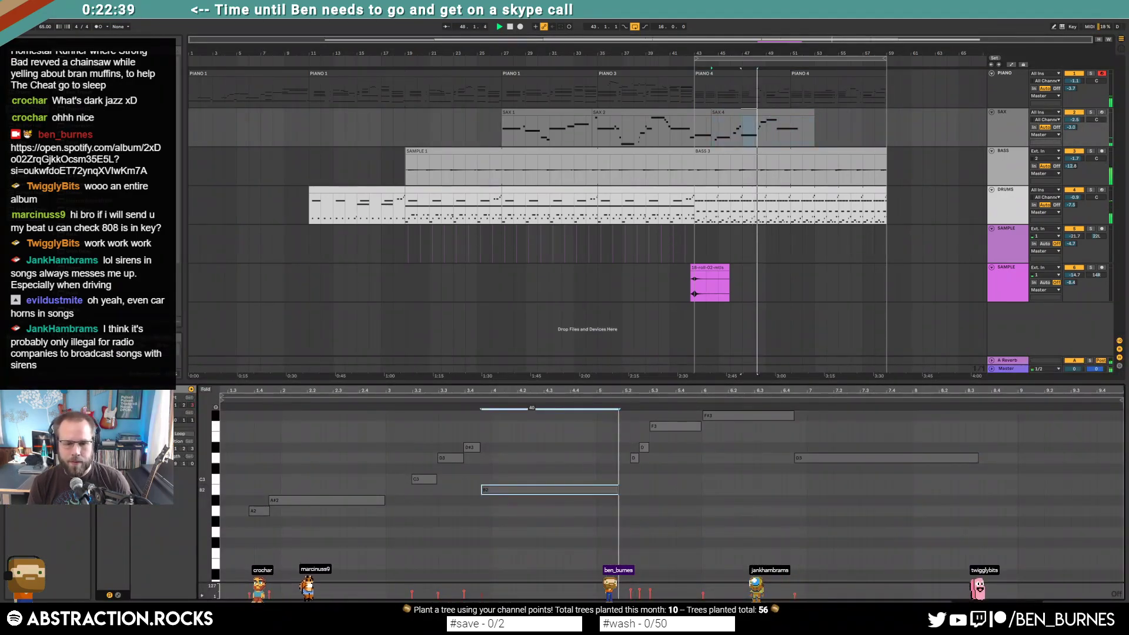
click(711, 490)
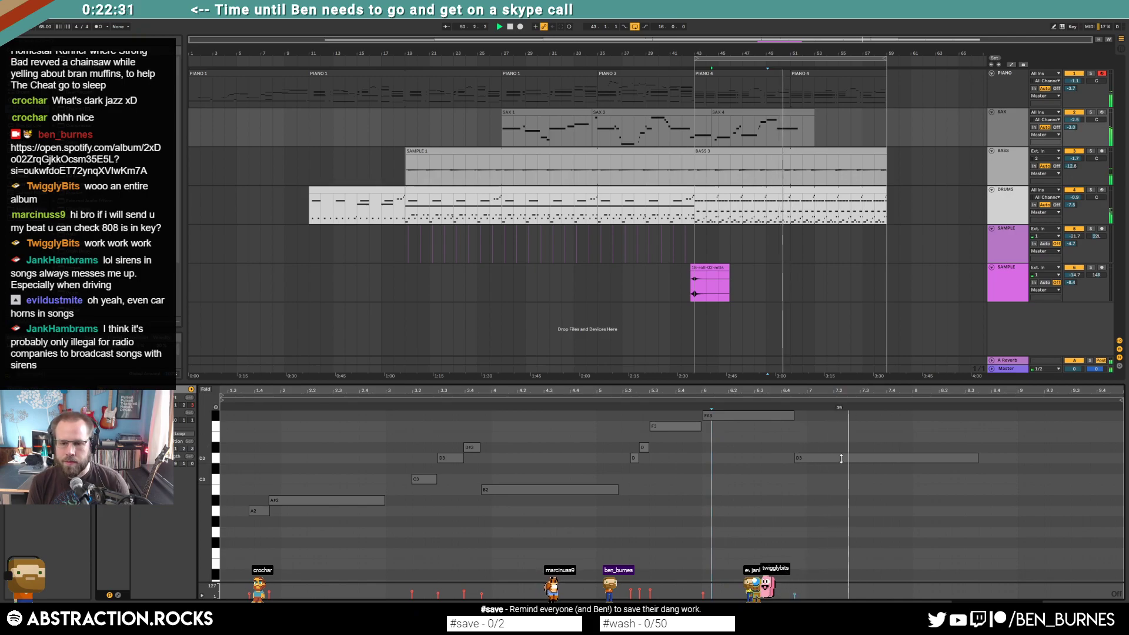
key(shift+Tab)
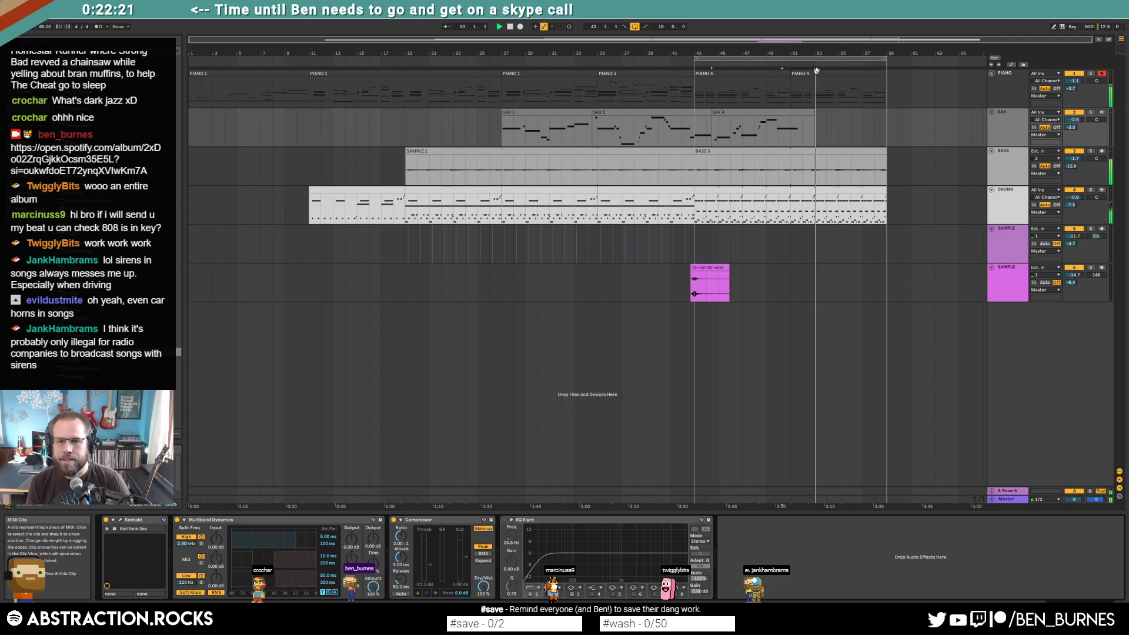
Step: Stop playback and place the insert marker at the end of the last PIANO 4 clip, at bar 59
click(816, 70)
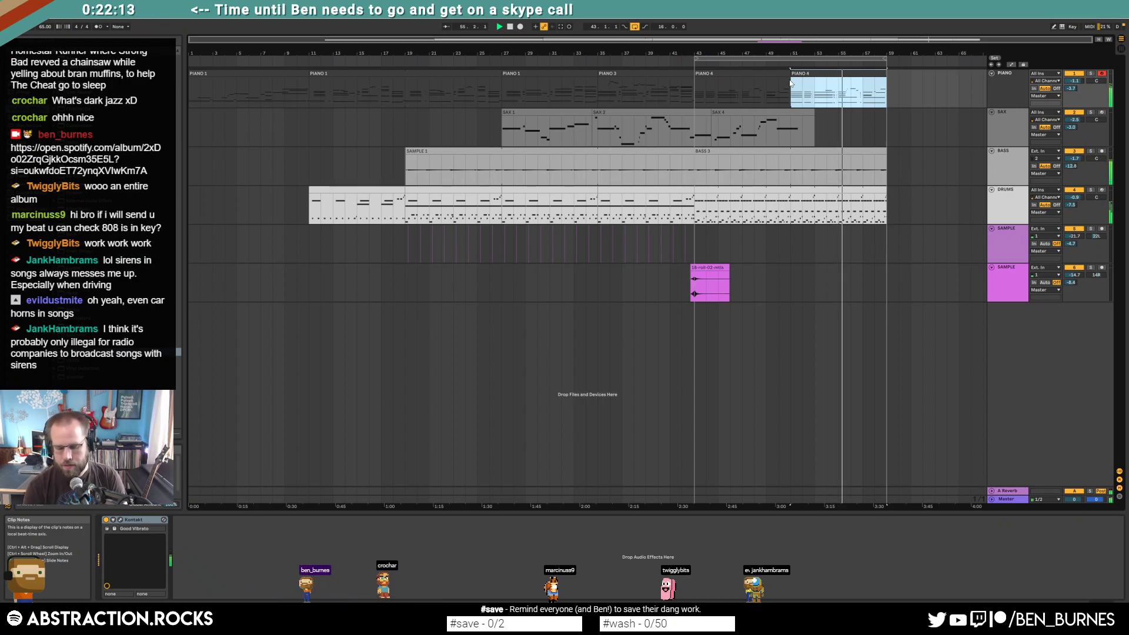
key(space)
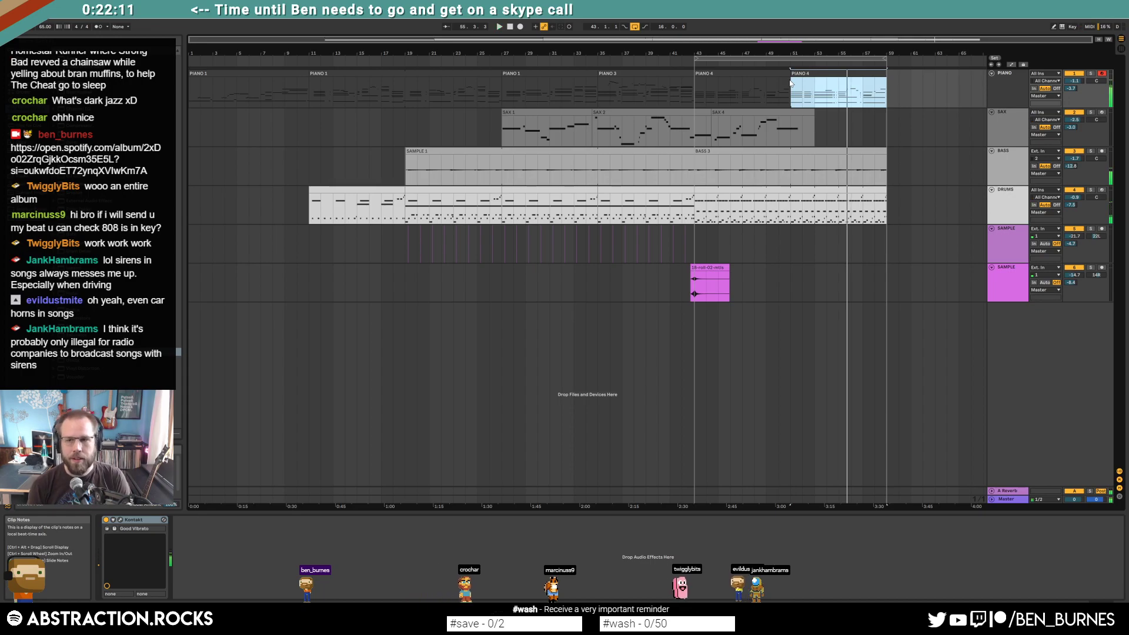
click(885, 91)
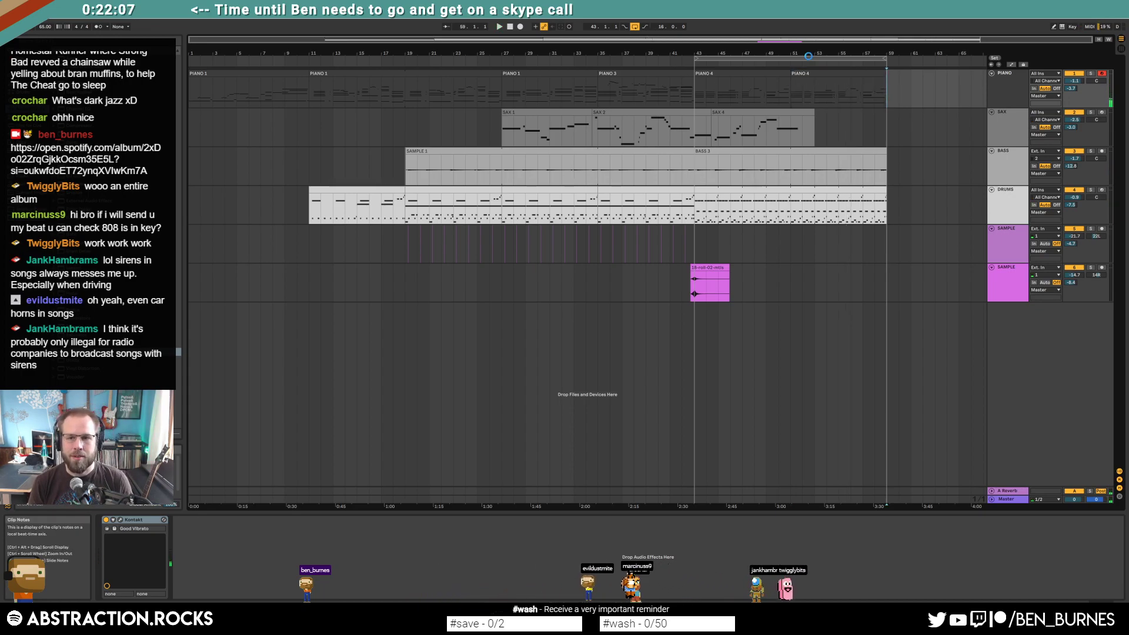
Step: Create a new Live Set
key(alt+f)
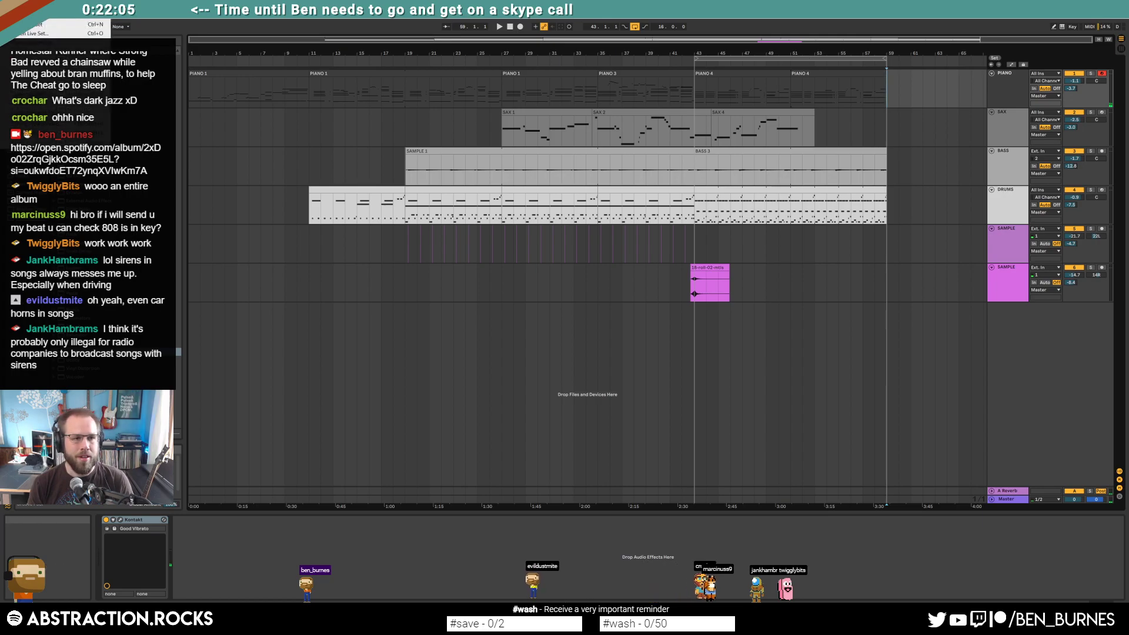
key(Return)
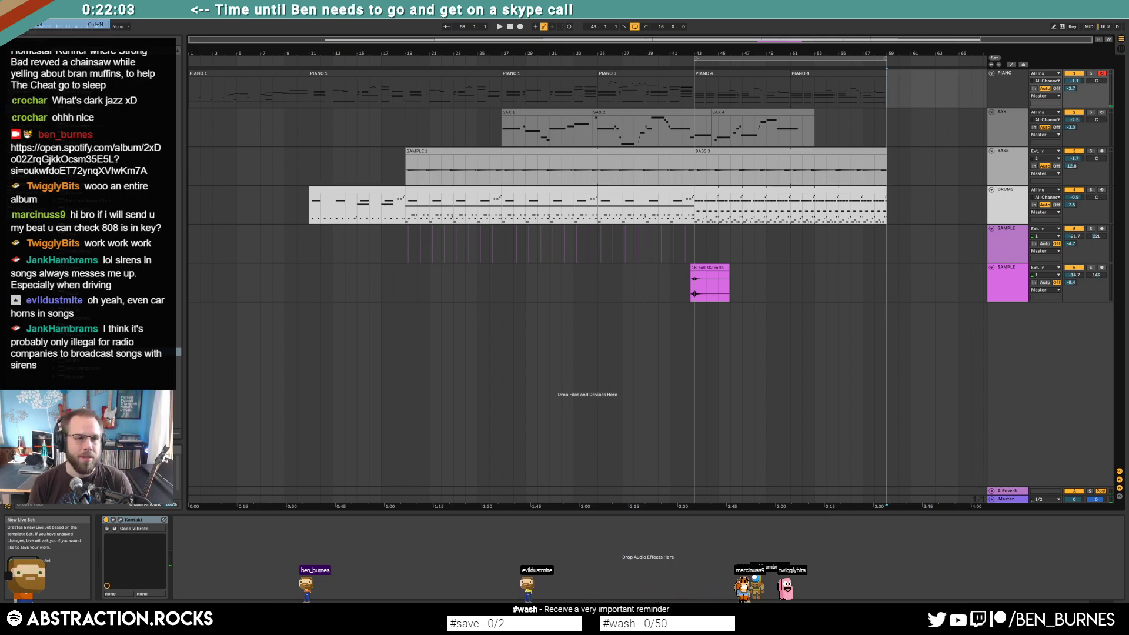